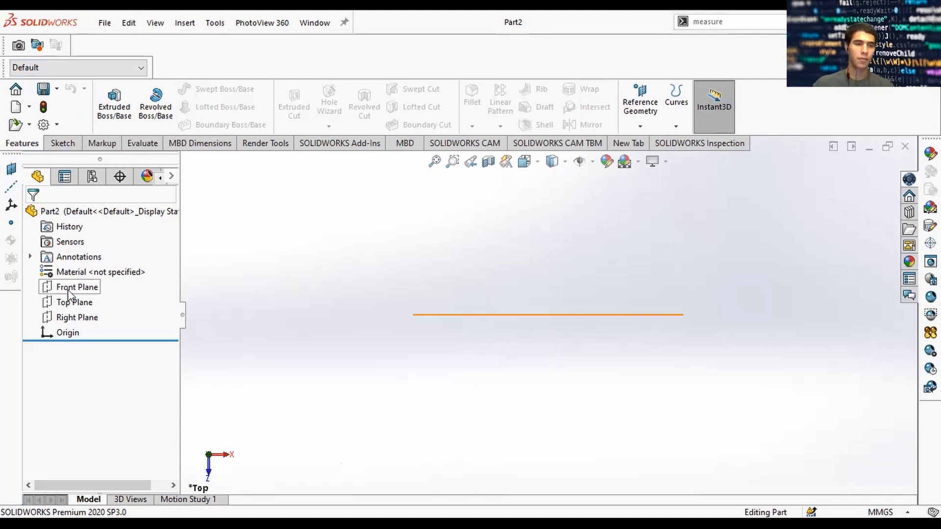
# Show the Top Plane and start a new sketch on it
pyautogui.rightClick(77, 301)
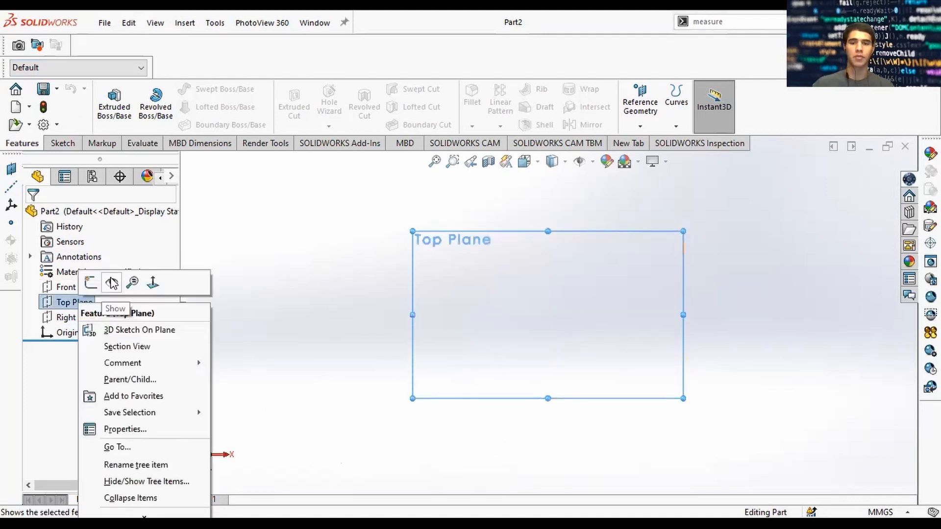
pyautogui.click(112, 283)
pyautogui.click(700, 308)
pyautogui.click(63, 143)
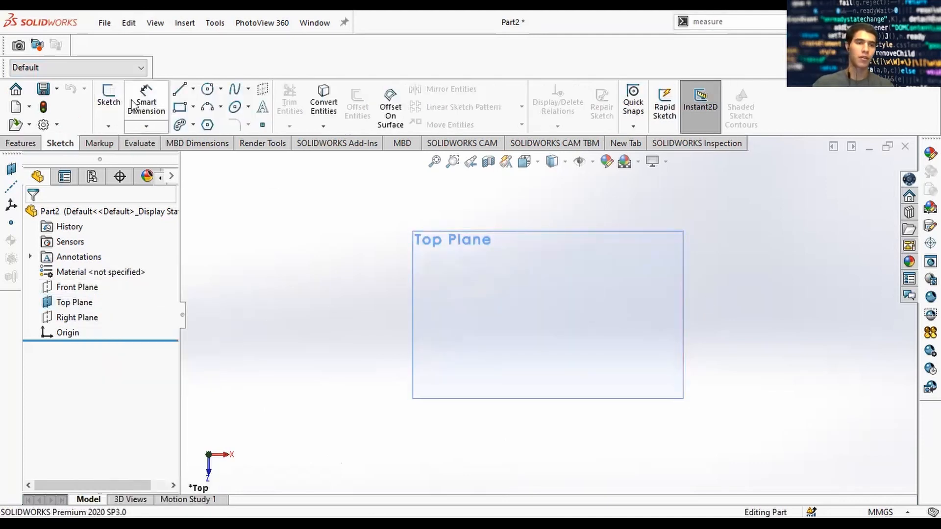
pyautogui.click(109, 98)
pyautogui.click(524, 269)
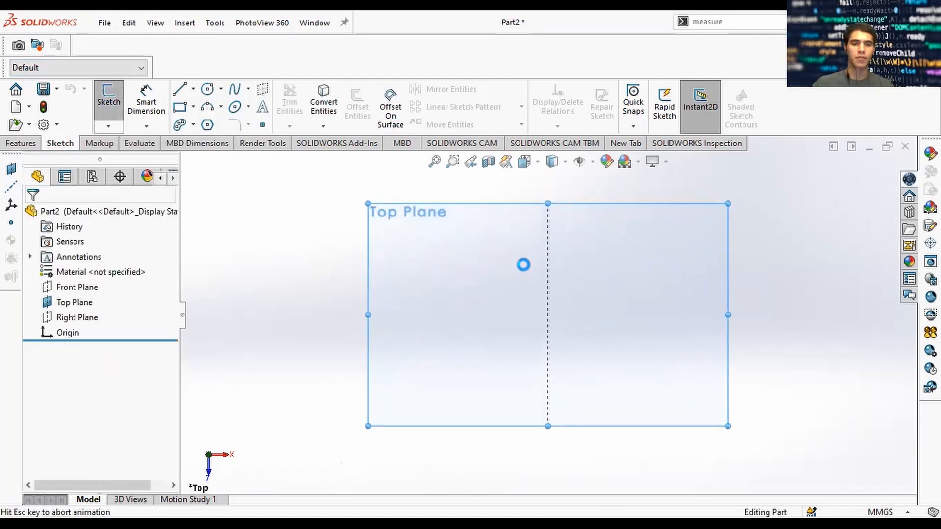
# Sketch a circle about 74 mm in diameter centred on the origin
pyautogui.click(207, 91)
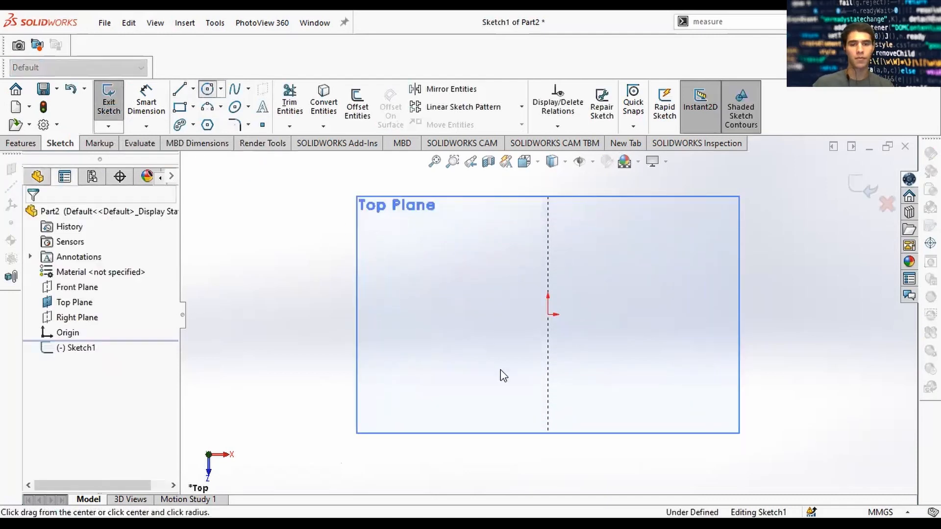
pyautogui.click(547, 314)
pyautogui.click(629, 317)
pyautogui.press('Escape')
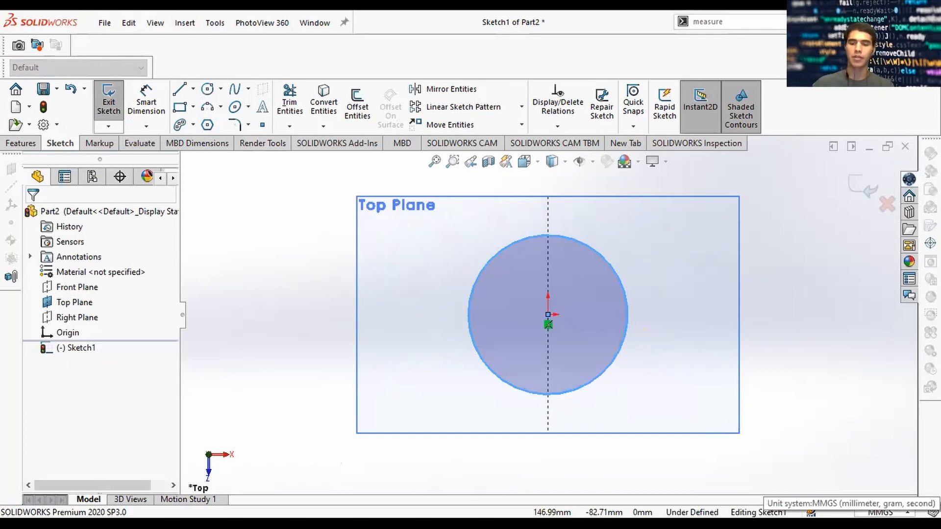
pyautogui.click(826, 407)
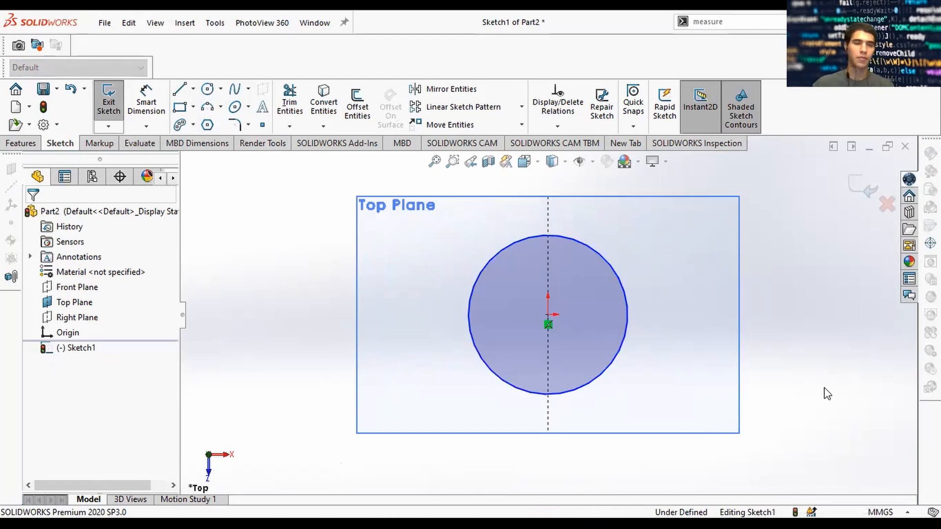
# Dimension the circle's diameter as 21 mm
pyautogui.press('d')
pyautogui.click(627, 315)
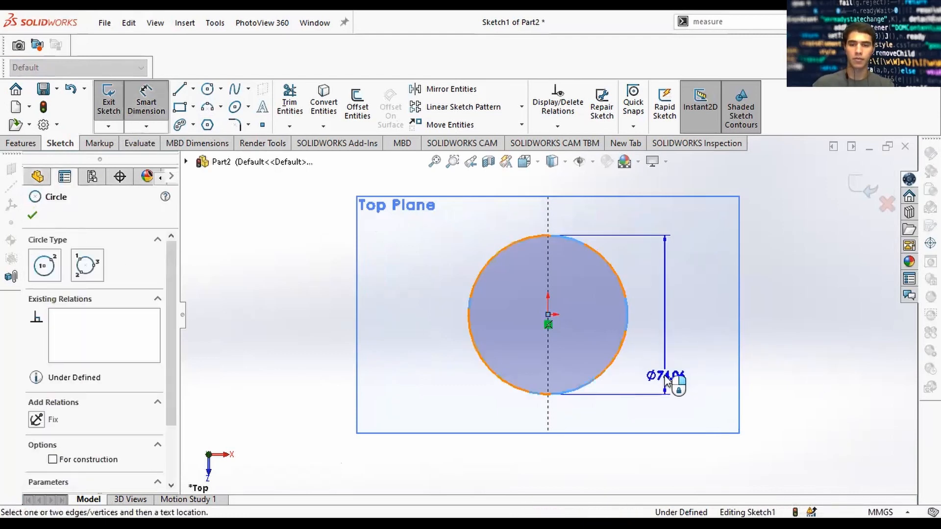
pyautogui.click(653, 416)
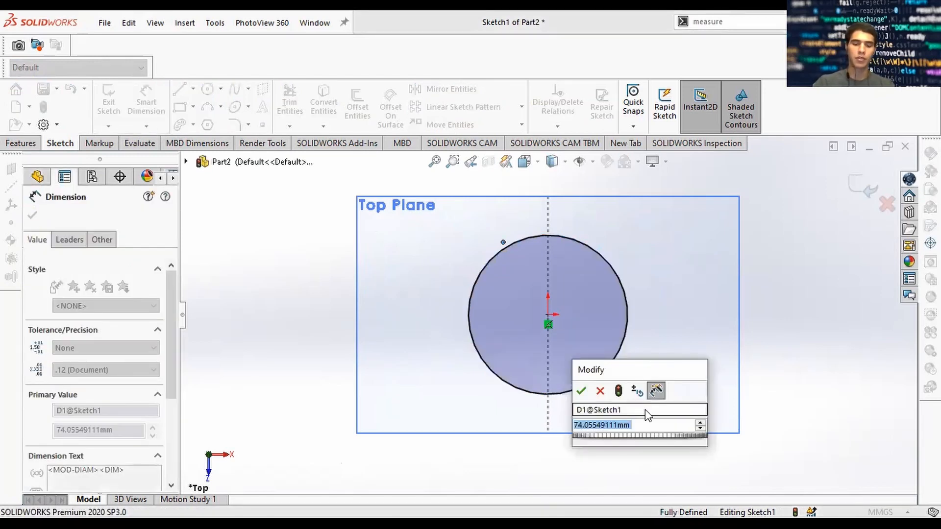
pyautogui.write('21')
pyautogui.press('Return')
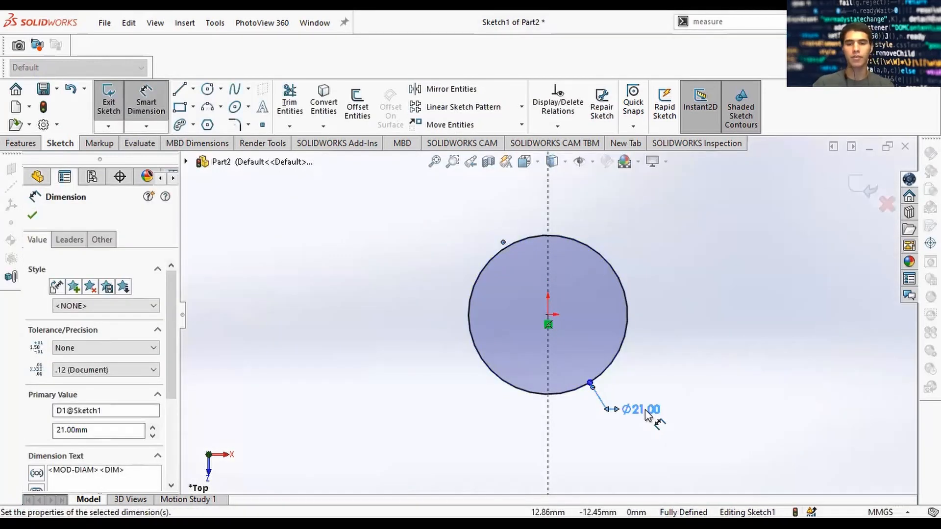
pyautogui.click(666, 361)
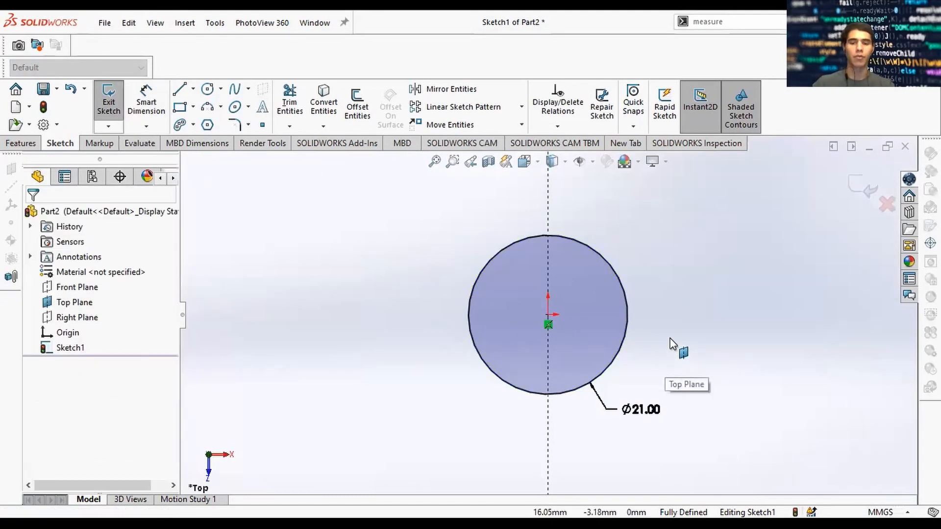
# Sketch a larger concentric circle about 33 mm in diameter around the 21 mm circle, centred on the origin
pyautogui.click(207, 89)
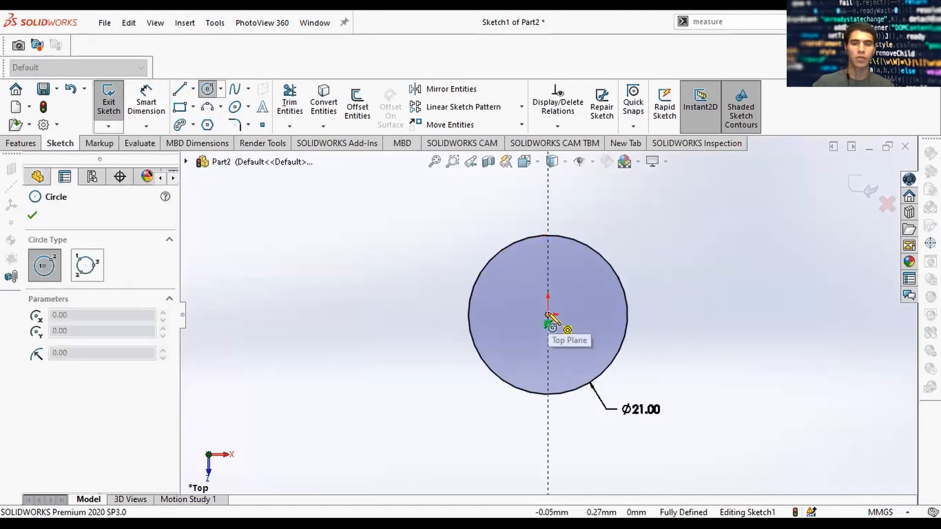
pyautogui.click(548, 323)
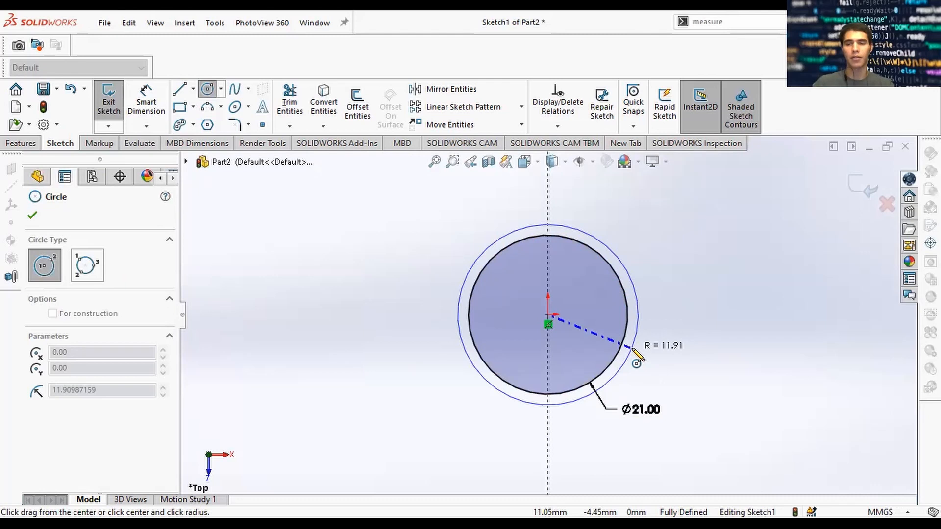
pyautogui.click(669, 351)
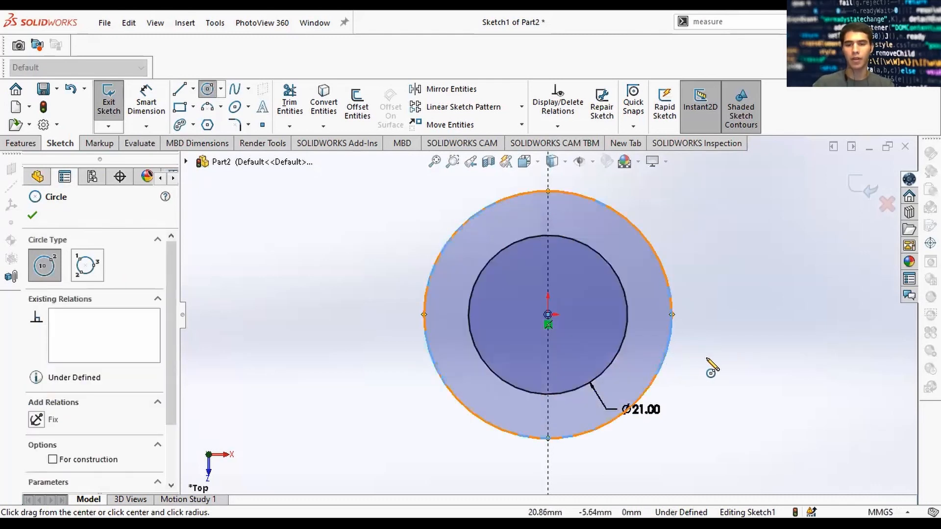
pyautogui.press('Escape')
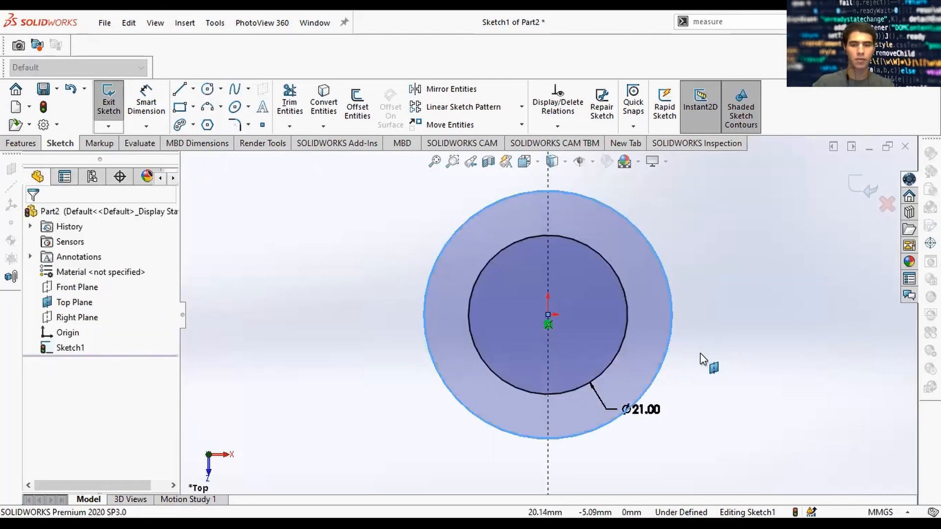
pyautogui.press('Escape')
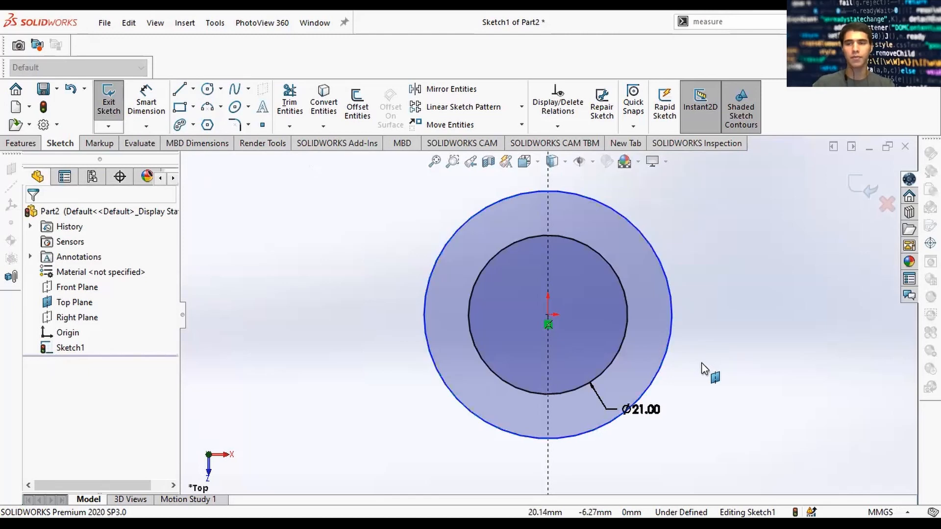
# Dimension the outer circle's diameter as 26.7 mm
pyautogui.press('d')
pyautogui.click(670, 370)
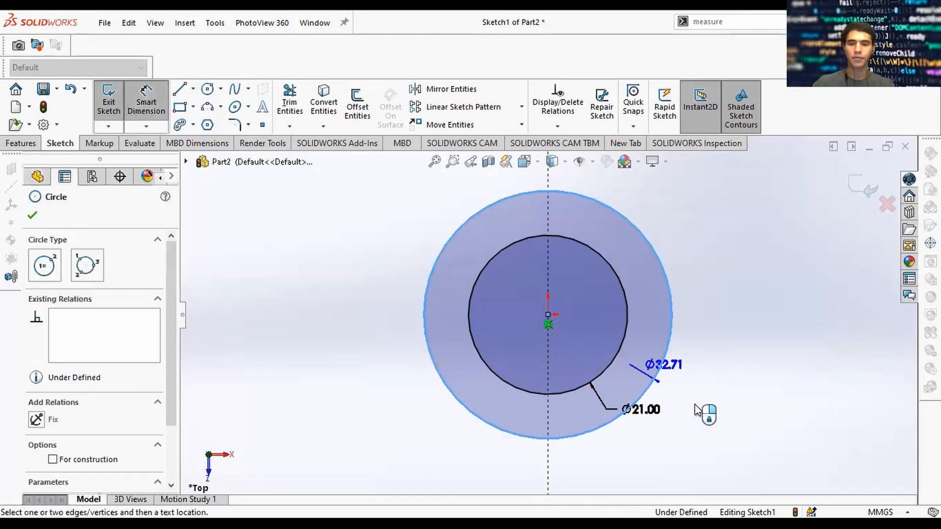
pyautogui.click(674, 446)
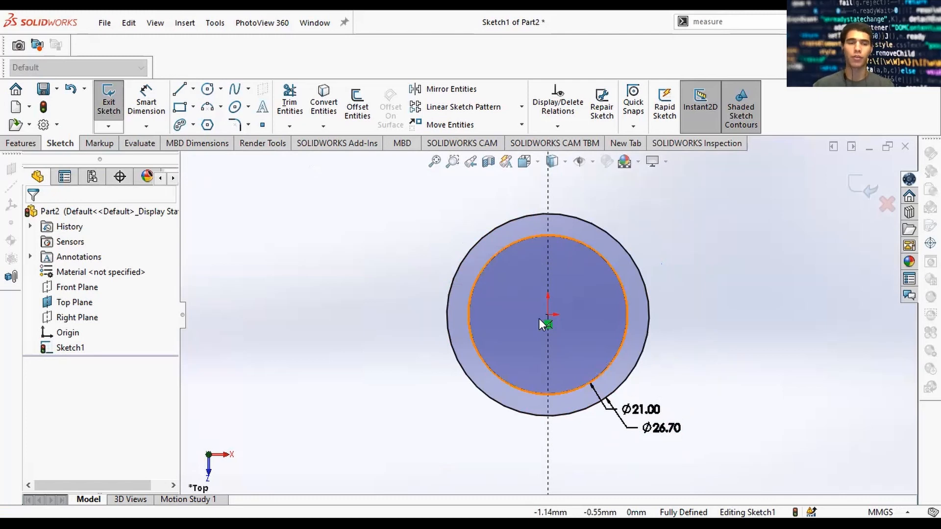
# Sketch a third concentric circle from the origin, slightly smaller than the 21 mm circle
pyautogui.click(207, 88)
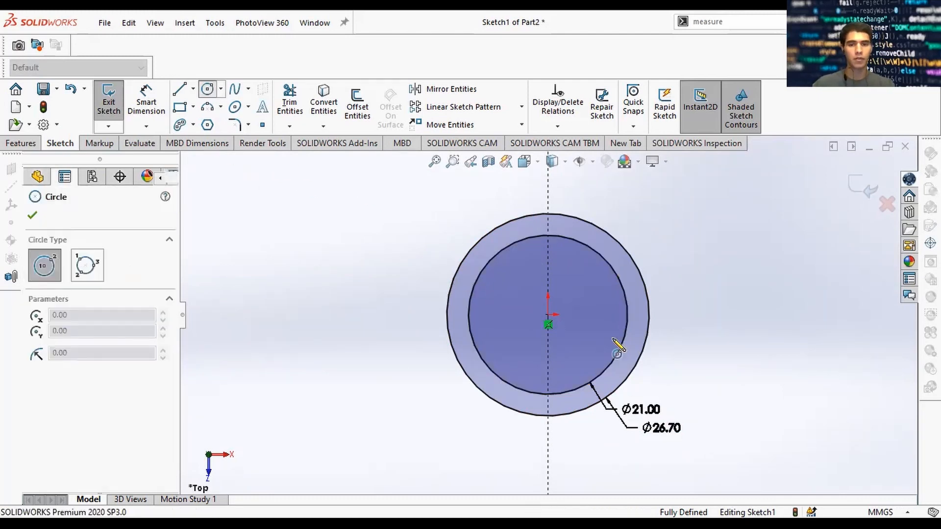
pyautogui.click(548, 314)
pyautogui.click(590, 368)
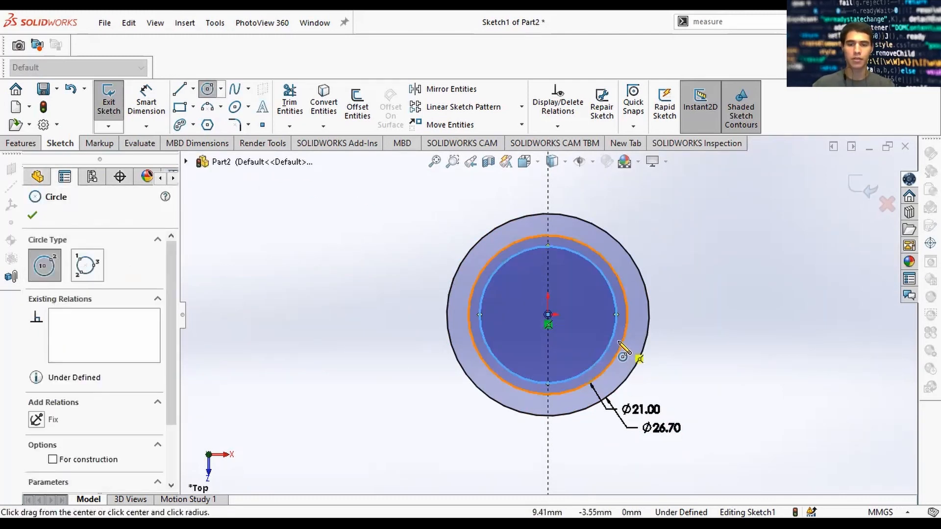
pyautogui.press('Escape')
# Dimension the innermost circle's diameter as 18 mm
pyautogui.press('d')
pyautogui.click(597, 363)
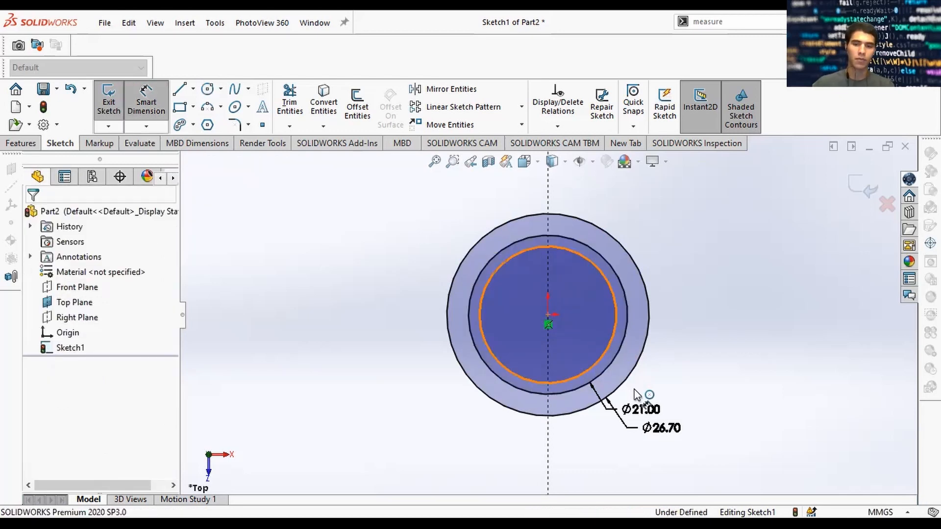
pyautogui.click(643, 393)
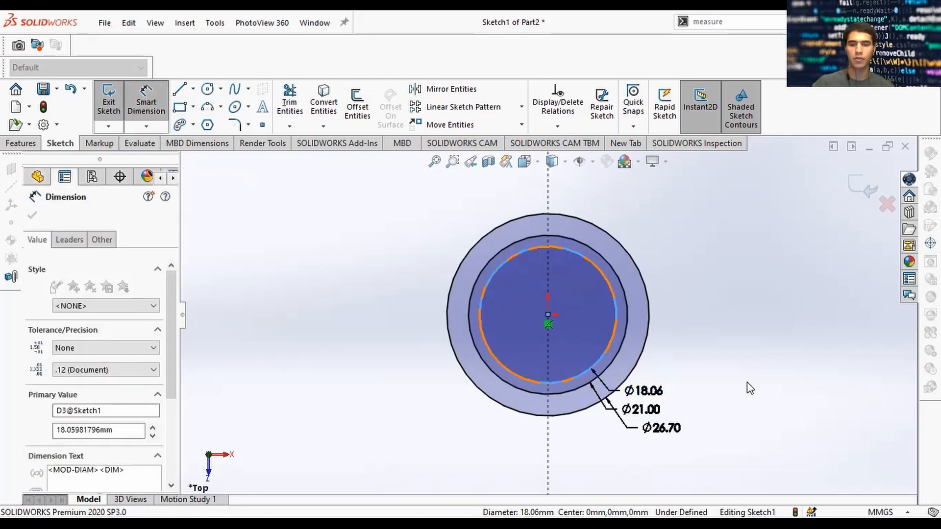
pyautogui.write('18')
pyautogui.press('Return')
pyautogui.press('Escape')
# Rearrange the three diameter dimension labels so they sit spaced apart beside the lower part of the circles
pyautogui.moveTo(665, 429)
pyautogui.mouseDown()
pyautogui.moveTo(641, 441)
pyautogui.moveTo(676, 419)
pyautogui.mouseUp()
pyautogui.moveTo(655, 389); pyautogui.dragTo(675, 395)
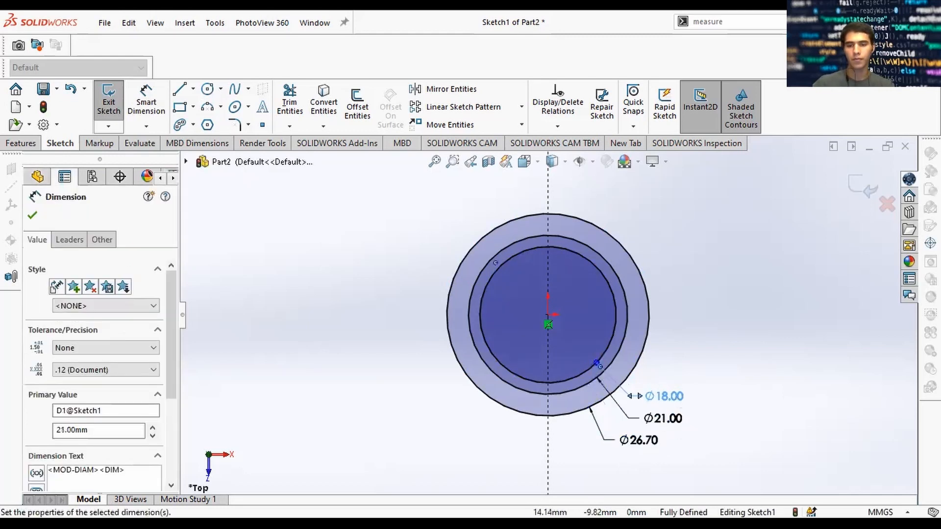
pyautogui.moveTo(645, 440); pyautogui.dragTo(679, 449)
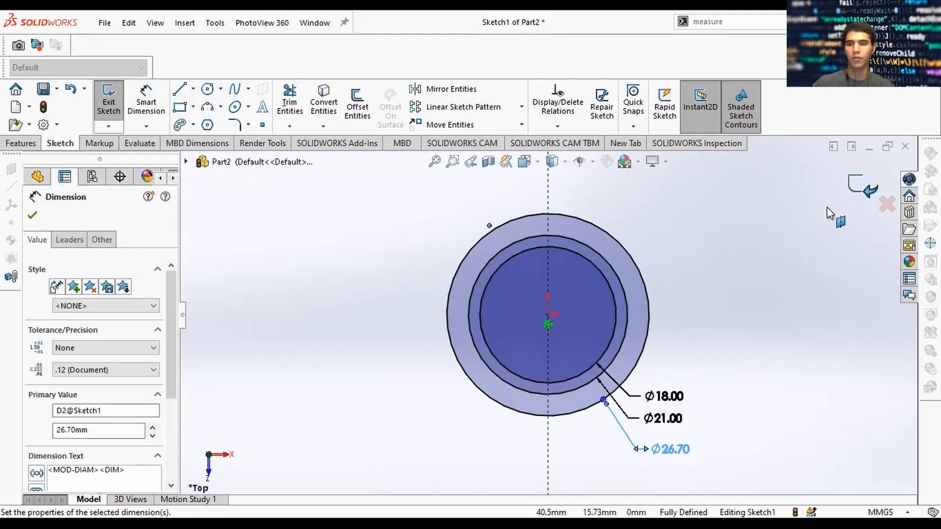
pyautogui.click(722, 245)
# Sketch two centerlines from the origin past the outer circle, one vertically upward and one horizontally toward negative X
pyautogui.click(193, 89)
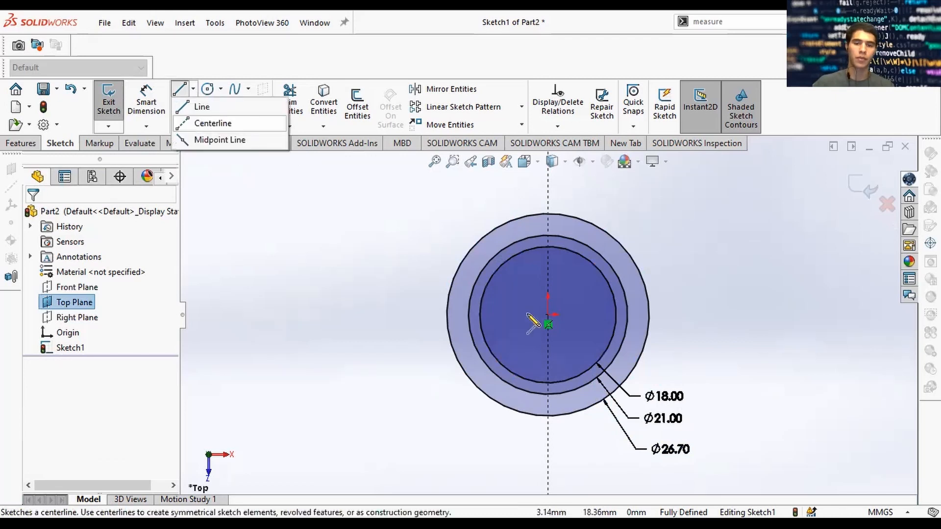
pyautogui.click(547, 324)
pyautogui.click(547, 182)
pyautogui.press('Escape')
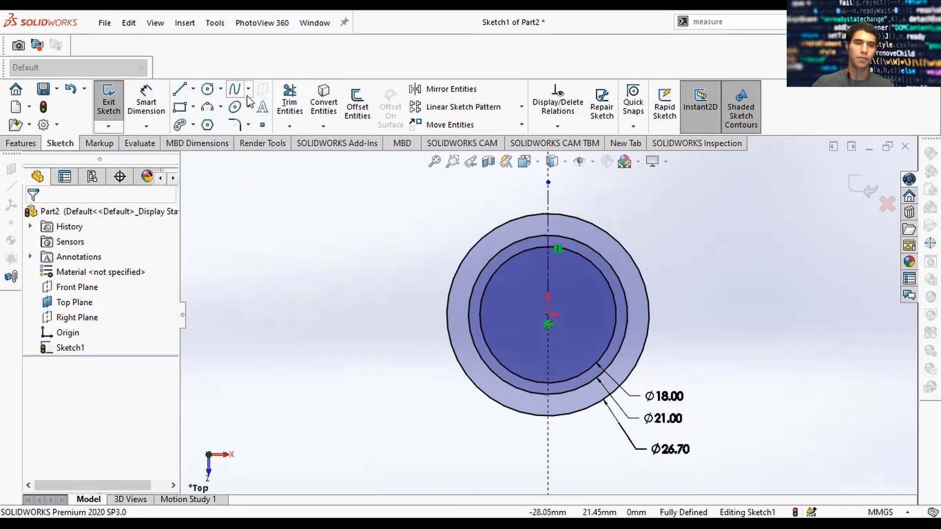
pyautogui.press('l')
pyautogui.click(548, 314)
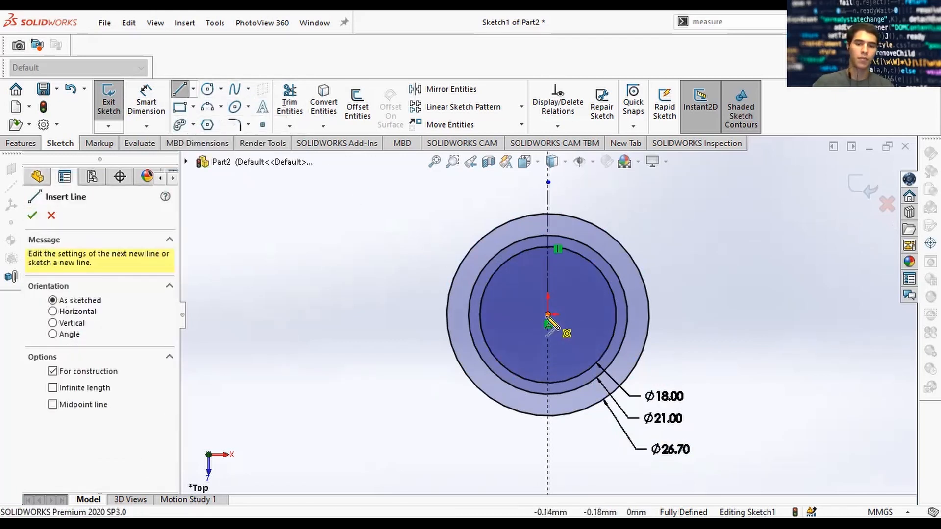
pyautogui.click(392, 314)
pyautogui.press('Escape')
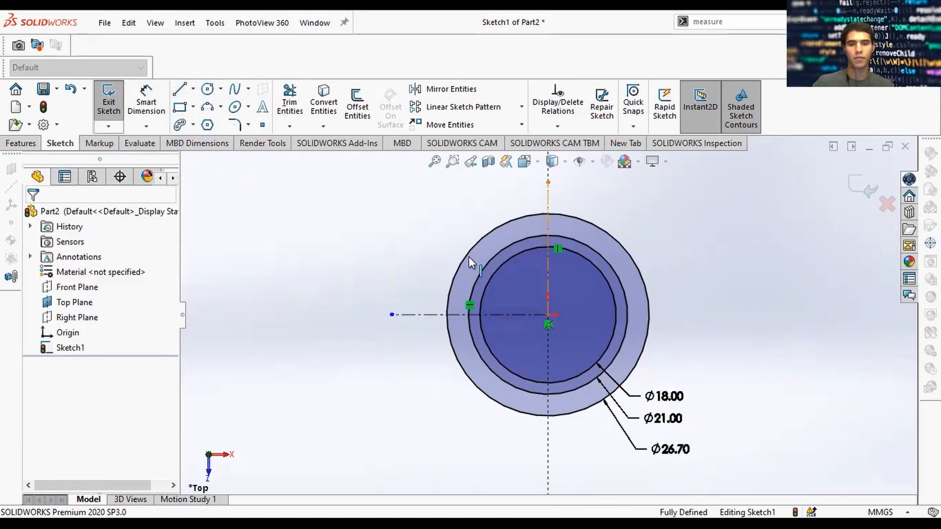
# Add an Equal relation between the horizontal and vertical centerlines
pyautogui.click(419, 314)
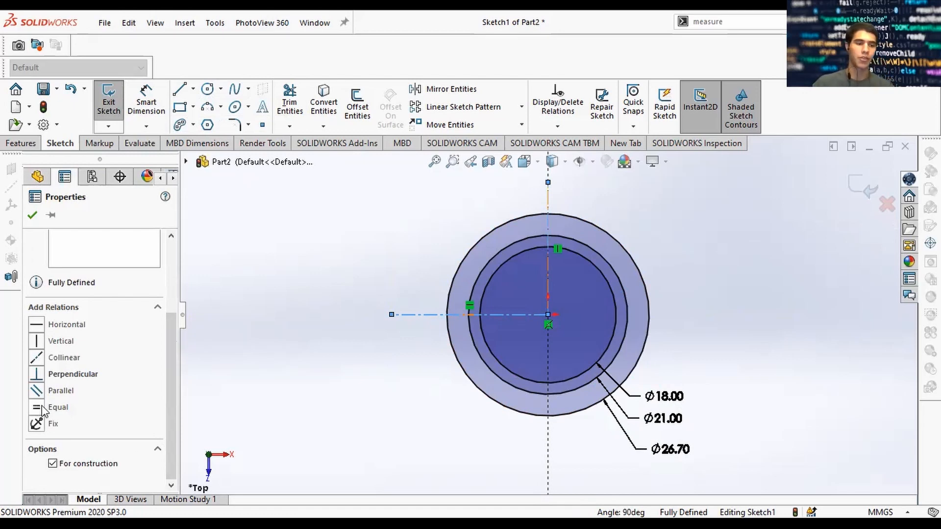
pyautogui.scroll(2, 573, 297)
pyautogui.click(653, 249)
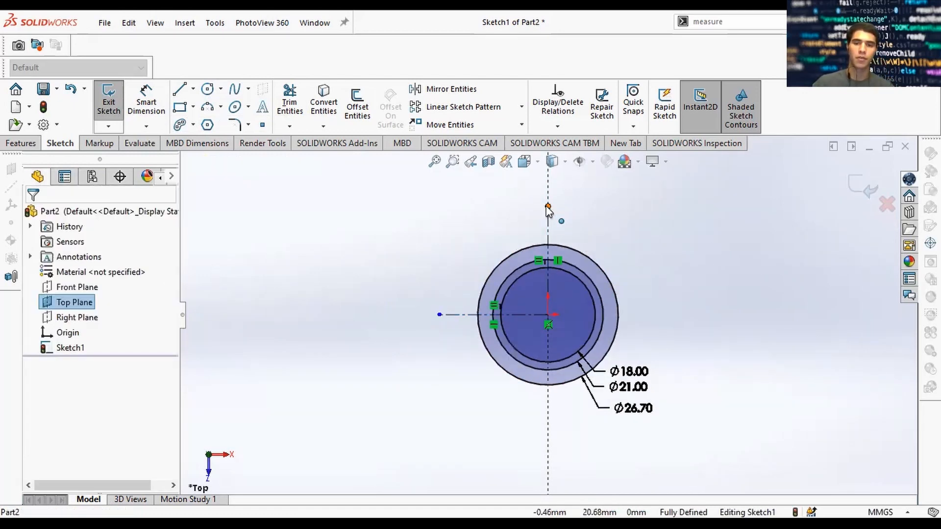
# Lengthen the vertical centerline to about 23.3 mm from its free endpoint and exit the sketch
pyautogui.moveTo(547, 206); pyautogui.dragTo(548, 192)
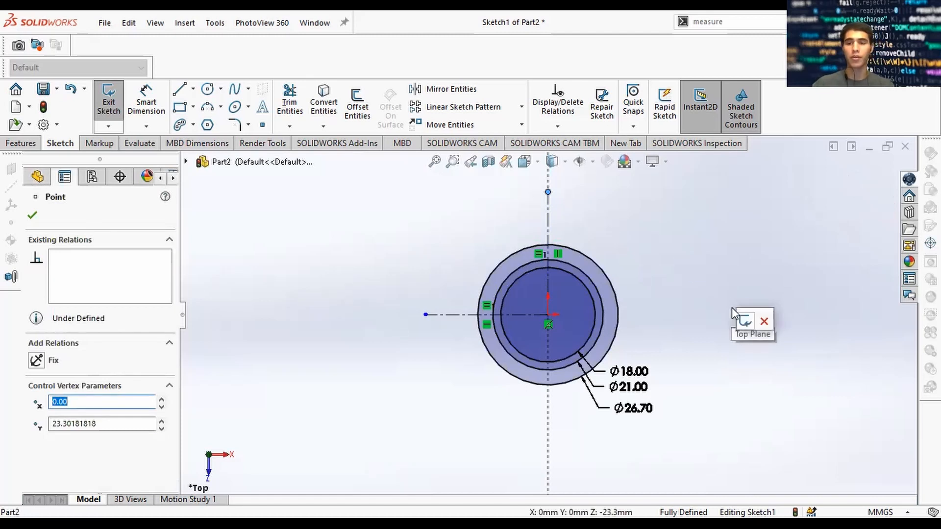
pyautogui.doubleClick(746, 321)
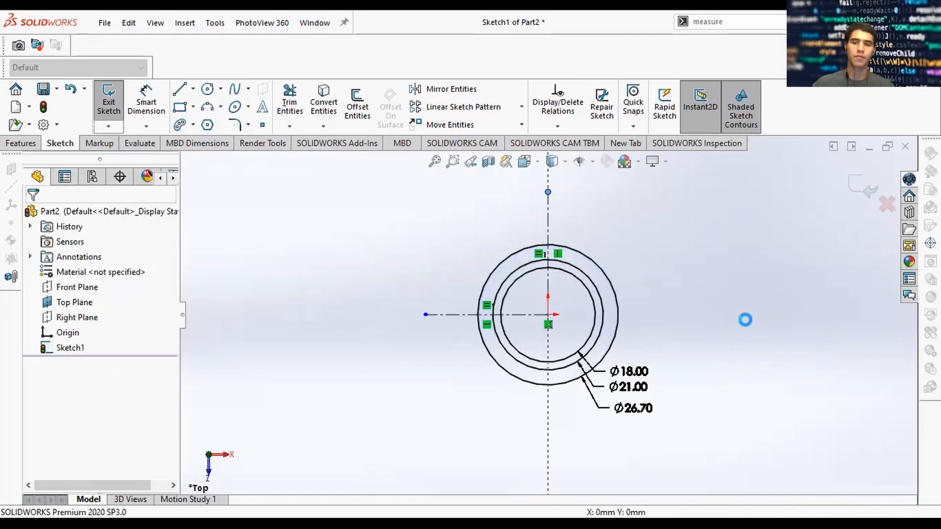
# Start a reference plane using the Front Plane as its first reference
pyautogui.moveTo(675, 272)
pyautogui.mouseDown(button='middle')
pyautogui.moveTo(639, 269)
pyautogui.moveTo(659, 273)
pyautogui.moveTo(664, 263)
pyautogui.moveTo(607, 293)
pyautogui.mouseUp(button='middle')
pyautogui.press('space')
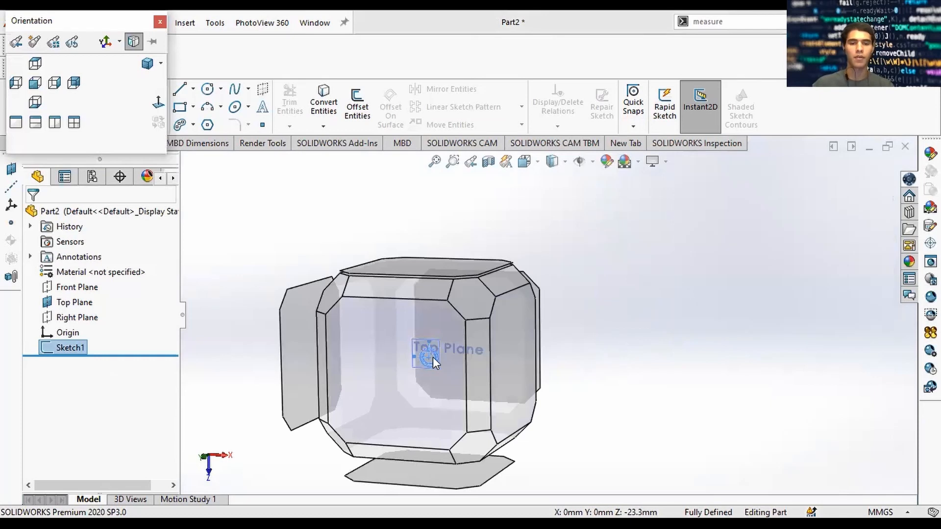
pyautogui.click(433, 357)
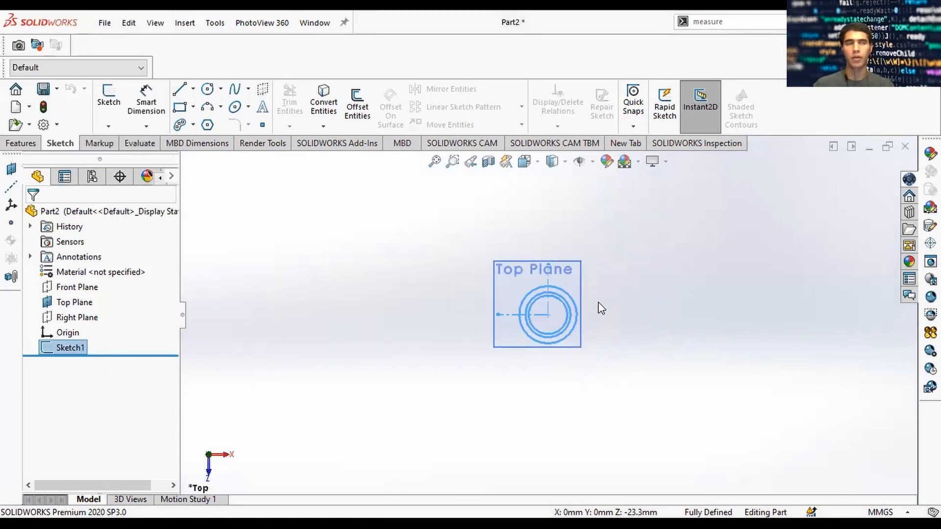
pyautogui.click(16, 143)
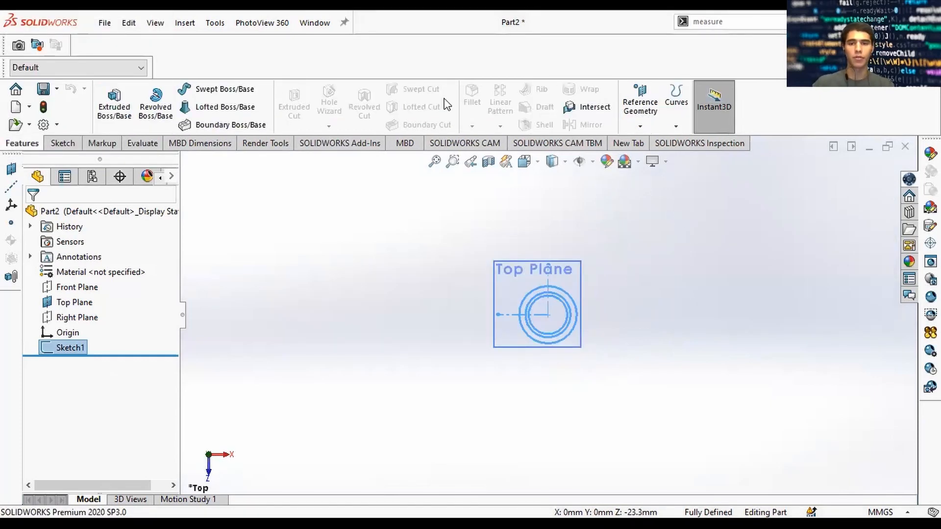
pyautogui.click(637, 126)
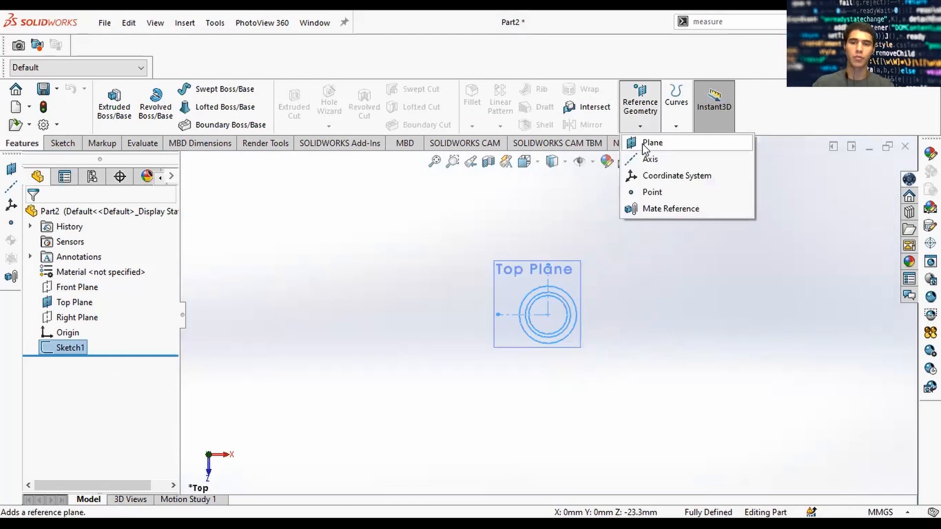
pyautogui.click(37, 179)
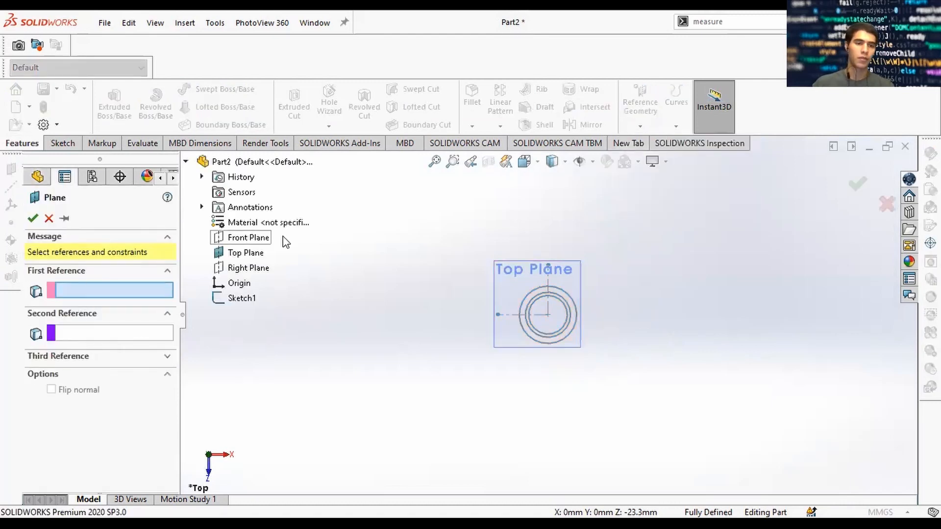
pyautogui.click(240, 237)
pyautogui.moveTo(603, 369); pyautogui.dragTo(587, 239, button='middle')
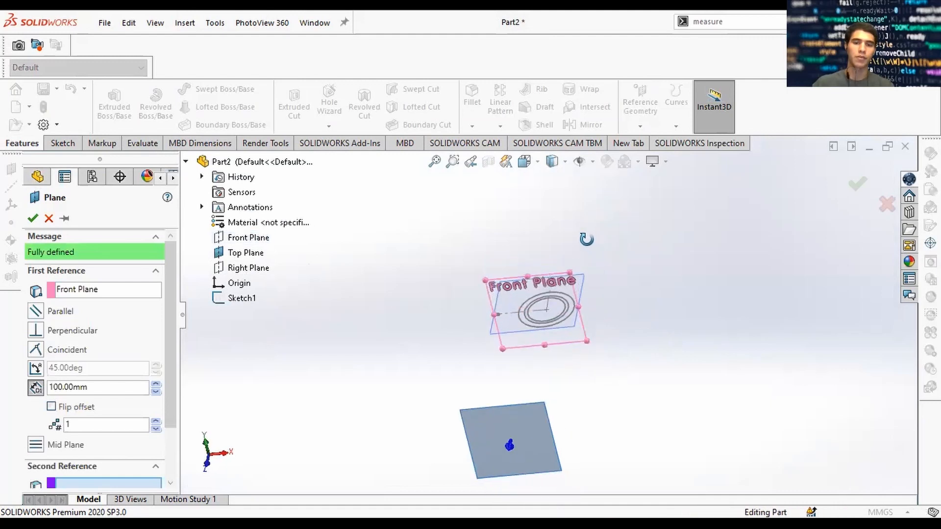
# Set the reference plane's offset from the Front Plane to 20 mm and create the plane
pyautogui.click(101, 387)
pyautogui.write('10')
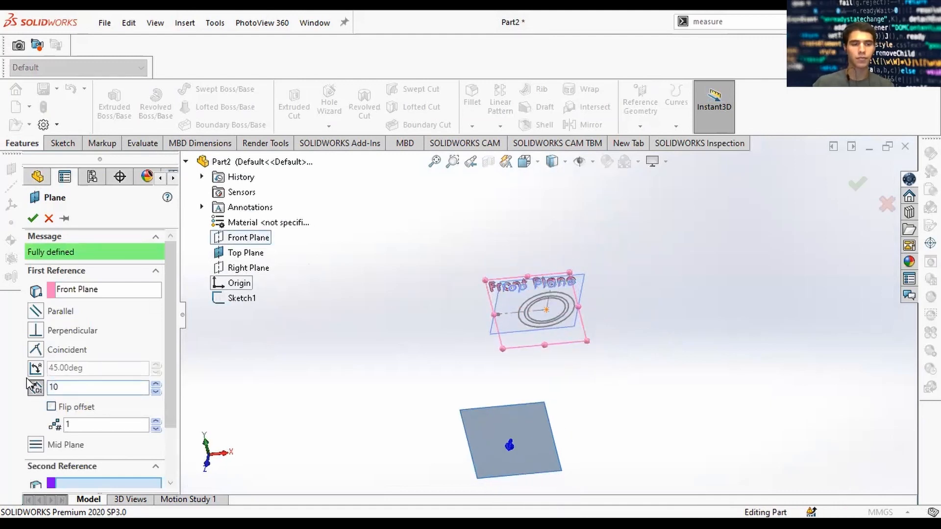
pyautogui.write('0')
pyautogui.press('Return')
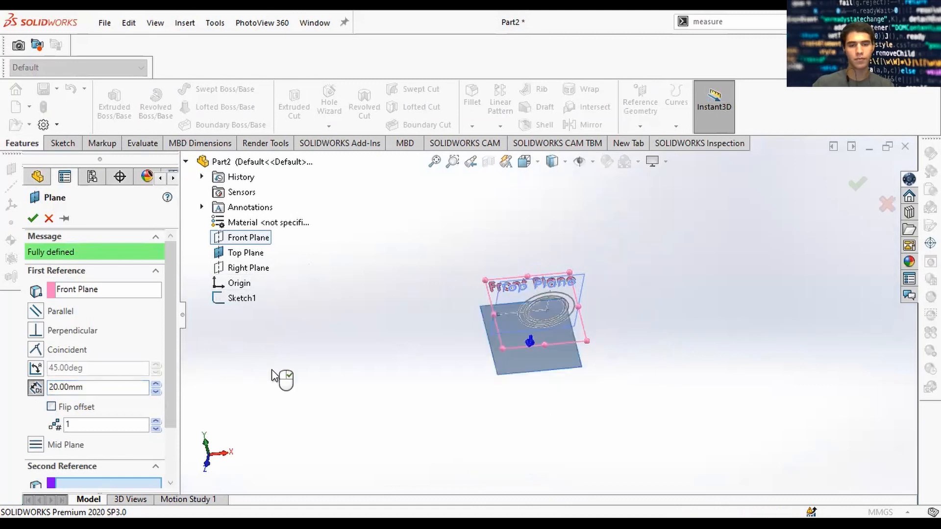
pyautogui.moveTo(274, 380); pyautogui.dragTo(464, 389, button='middle')
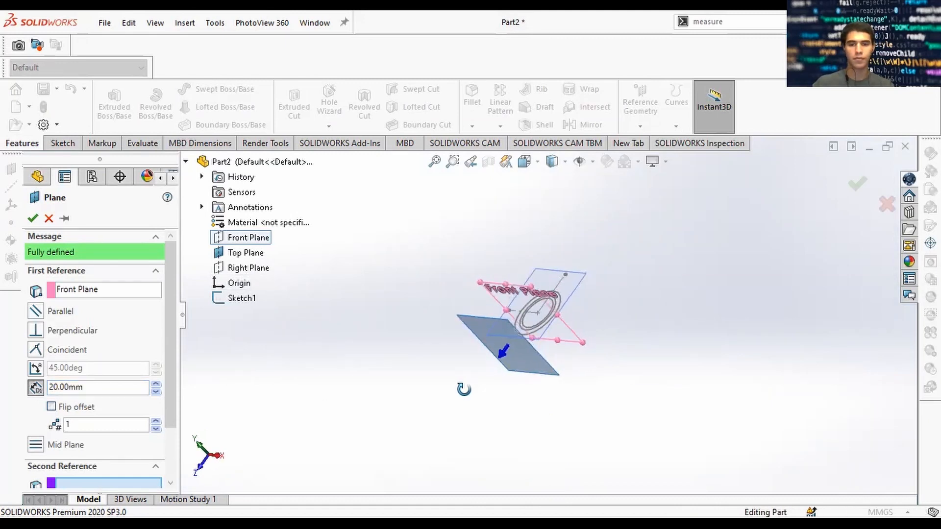
pyautogui.click(32, 220)
# Start a sketch on the new plane offset from the Front Plane
pyautogui.moveTo(504, 336); pyautogui.dragTo(549, 299, button='middle')
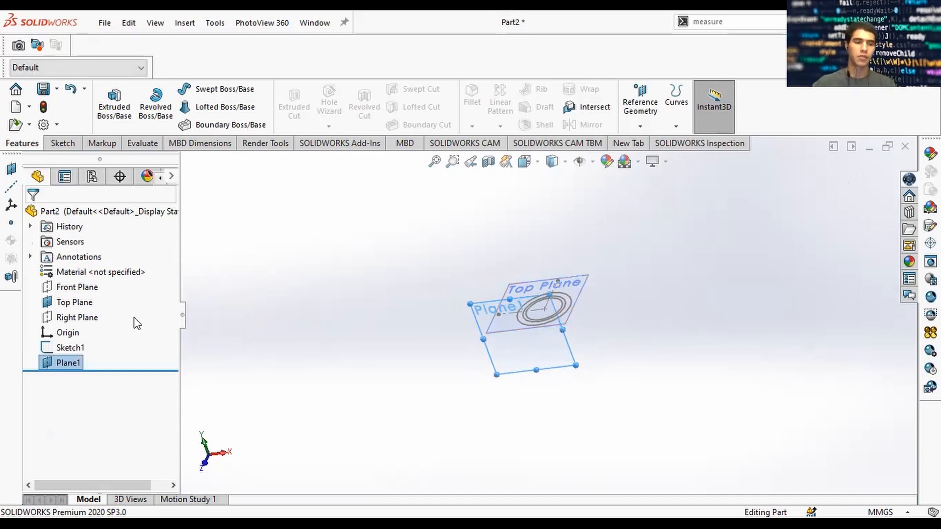
pyautogui.click(63, 143)
pyautogui.click(109, 100)
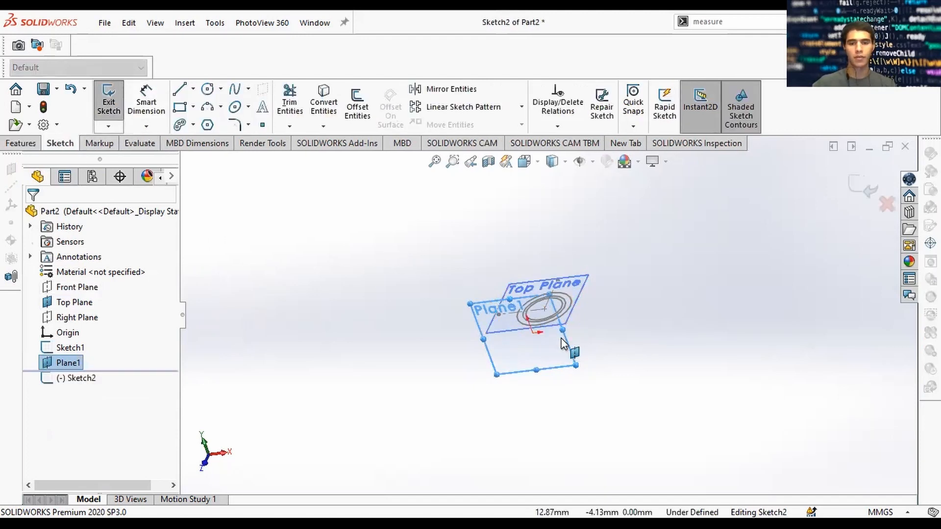
pyautogui.press('space')
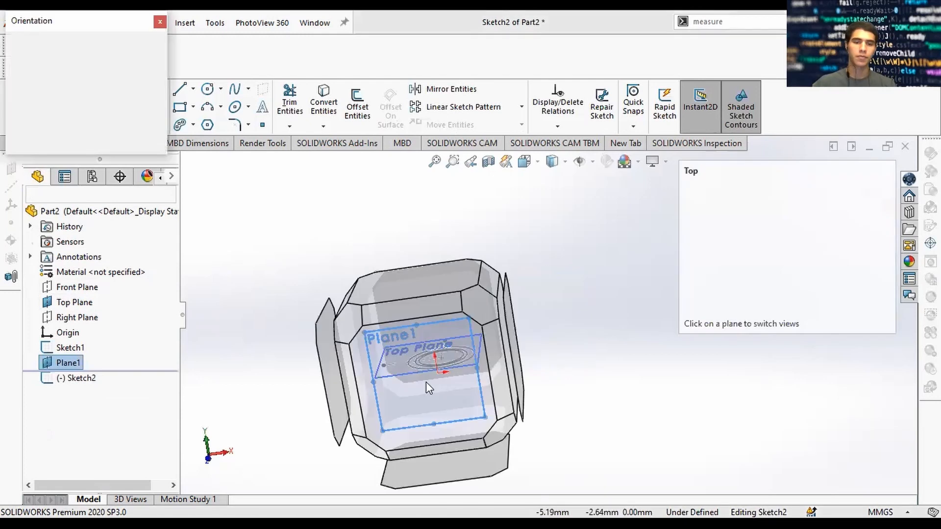
pyautogui.click(425, 381)
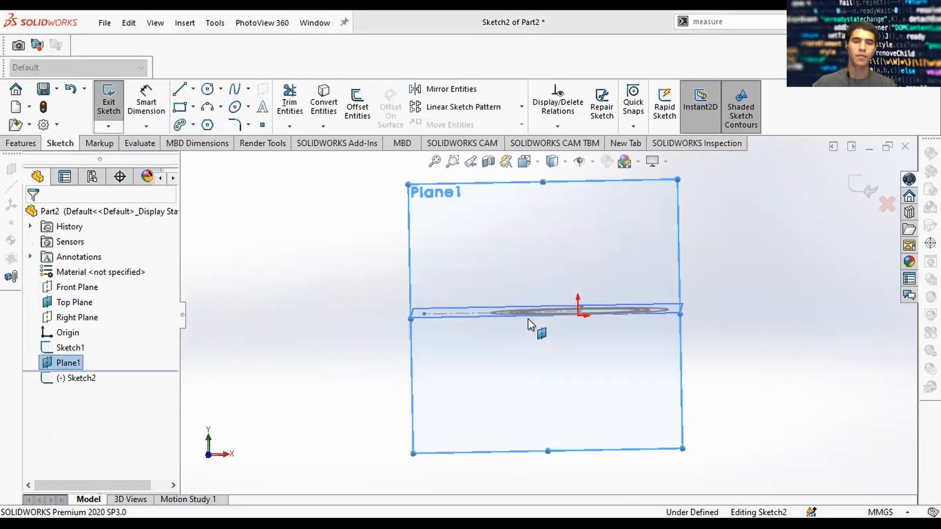
# Sketch two centerlines from the origin: one vertically upward about 12.5 mm long and one about 18 mm long toward negative X
pyautogui.click(179, 88)
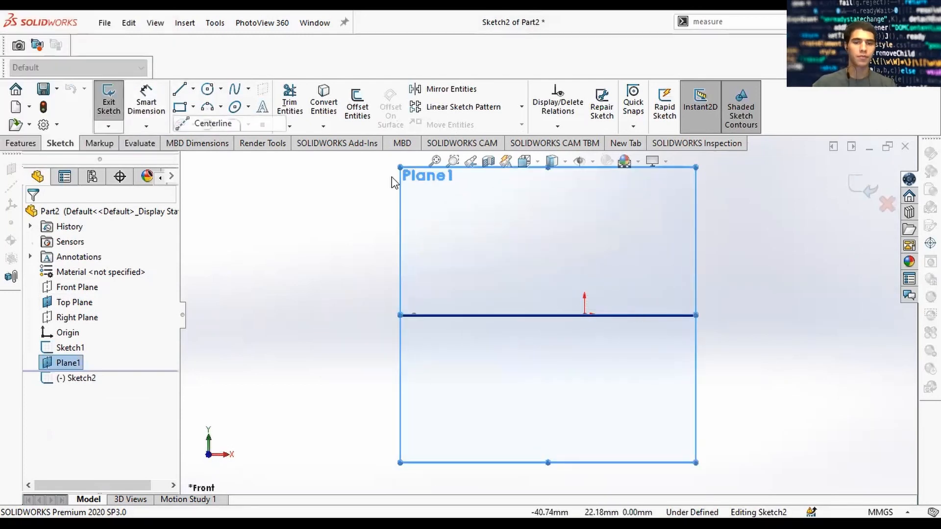
pyautogui.click(584, 314)
pyautogui.doubleClick(585, 223)
pyautogui.press('Escape')
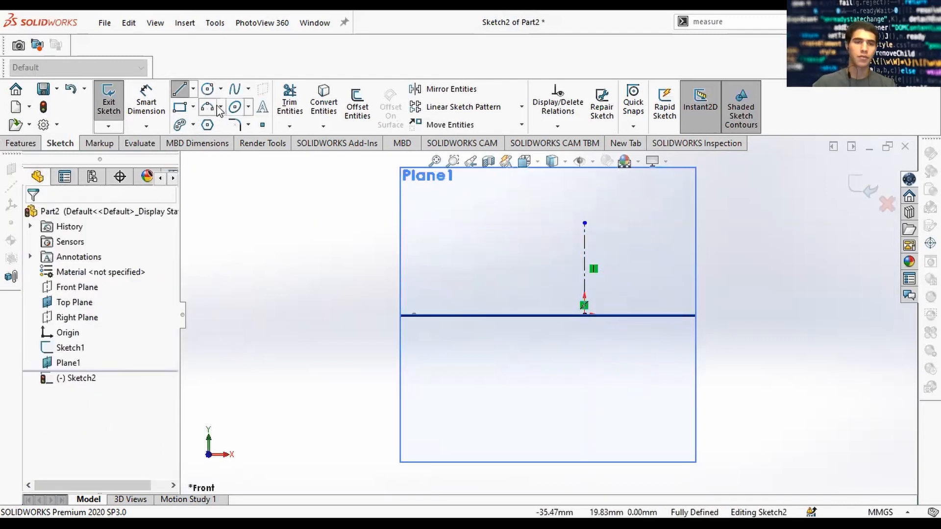
pyautogui.click(179, 88)
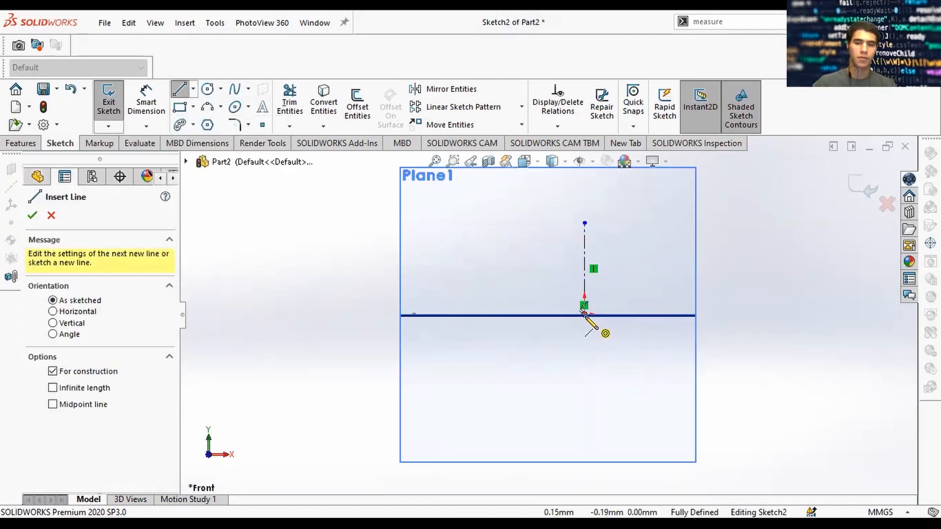
pyautogui.click(584, 315)
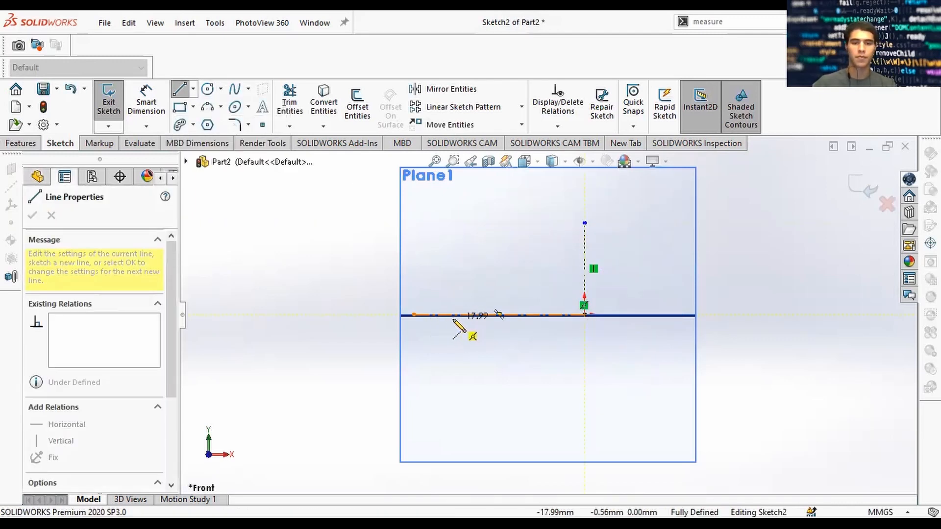
pyautogui.click(453, 315)
pyautogui.press('Escape')
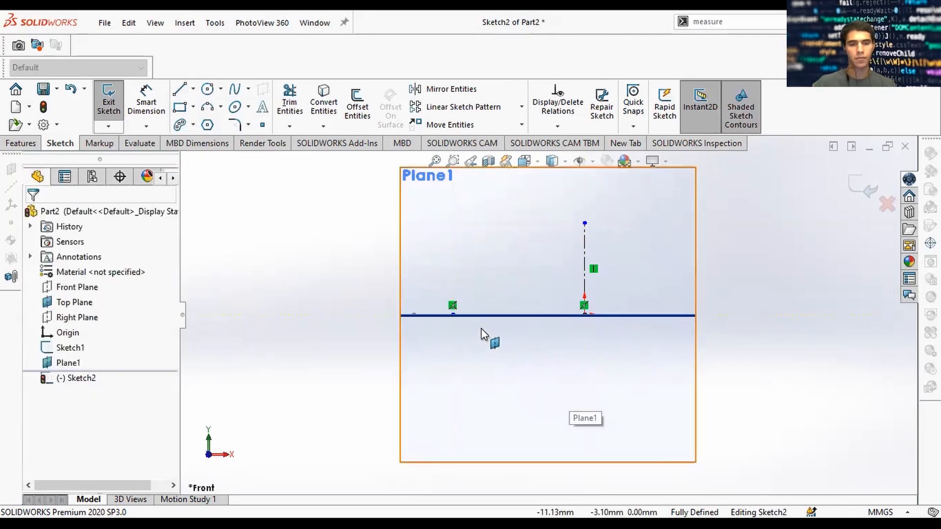
# Add an Equal relation between the vertical centerline and the horizontal centerline of this sketch
pyautogui.click(584, 262)
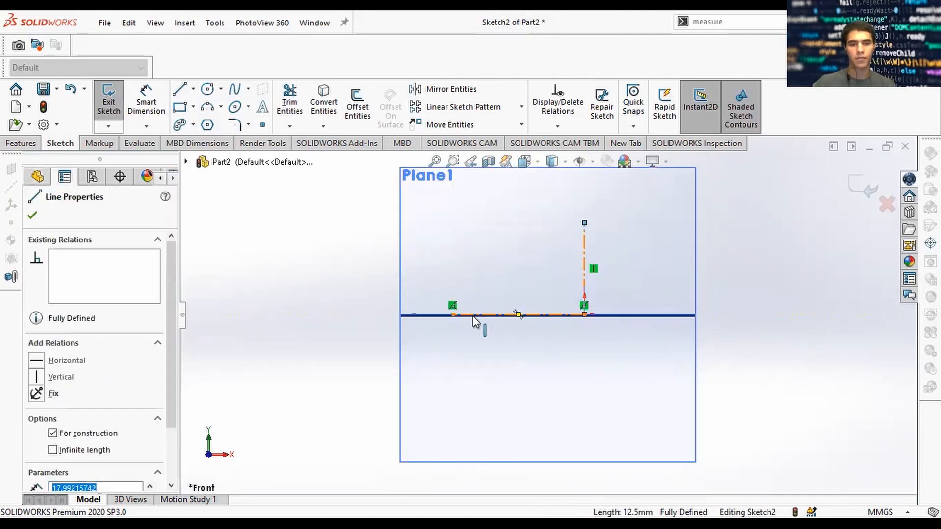
pyautogui.keyDown('ctrl'); pyautogui.click(480, 315); pyautogui.keyUp('ctrl')
pyautogui.scroll(-3, 62, 445)
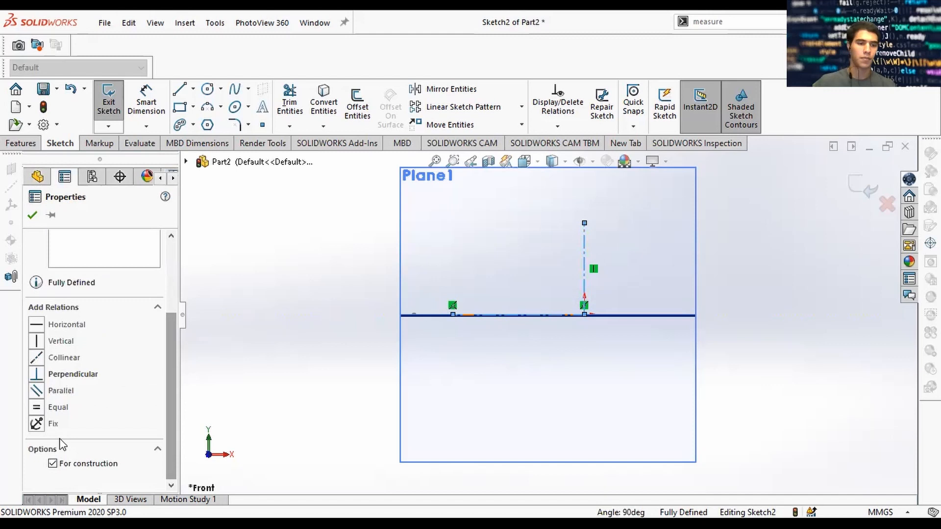
pyautogui.click(42, 410)
pyautogui.click(741, 277)
pyautogui.moveTo(741, 277); pyautogui.dragTo(733, 339, button='middle')
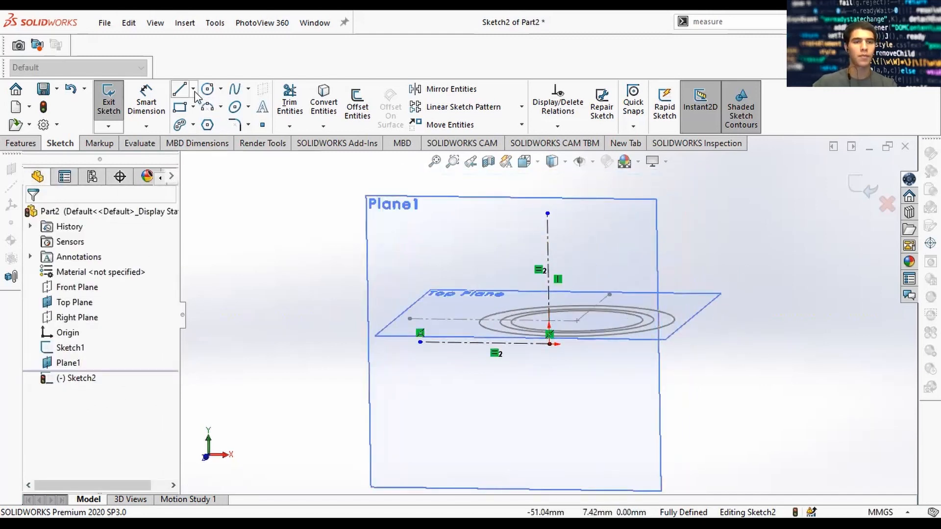
# Sketch a solid line about 10.7 mm long from the origin along the horizontal centerline toward negative X
pyautogui.click(179, 89)
pyautogui.click(550, 343)
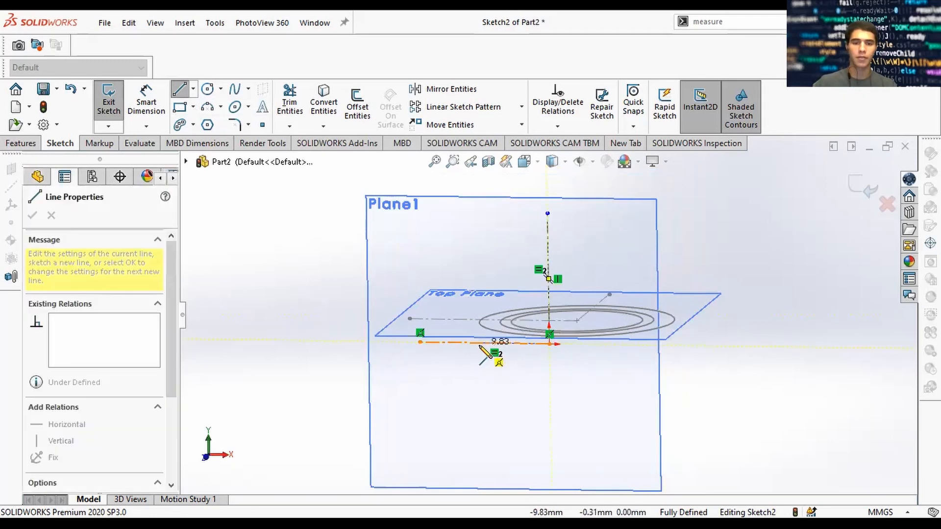
pyautogui.click(473, 343)
pyautogui.press('Escape')
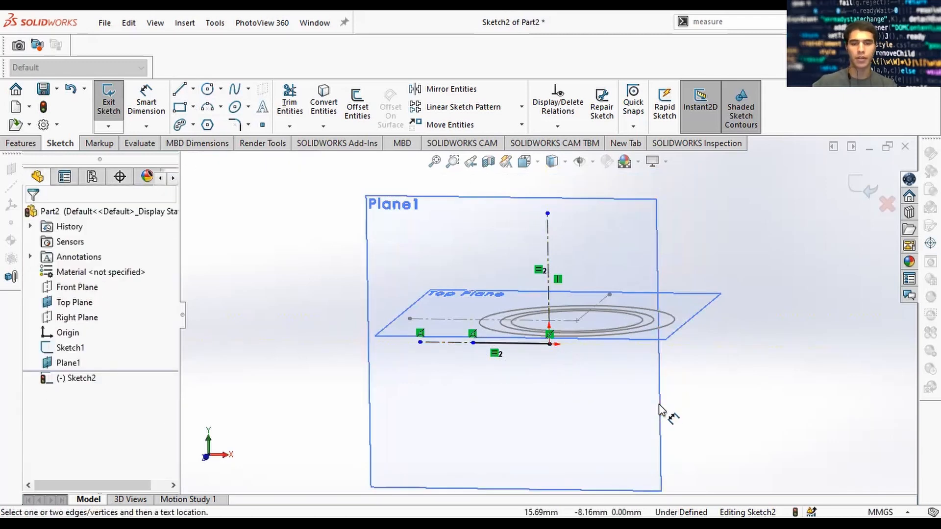
# Dimension the solid horizontal line's length as 21/2, giving 10.5 mm
pyautogui.click(509, 343)
pyautogui.click(541, 413)
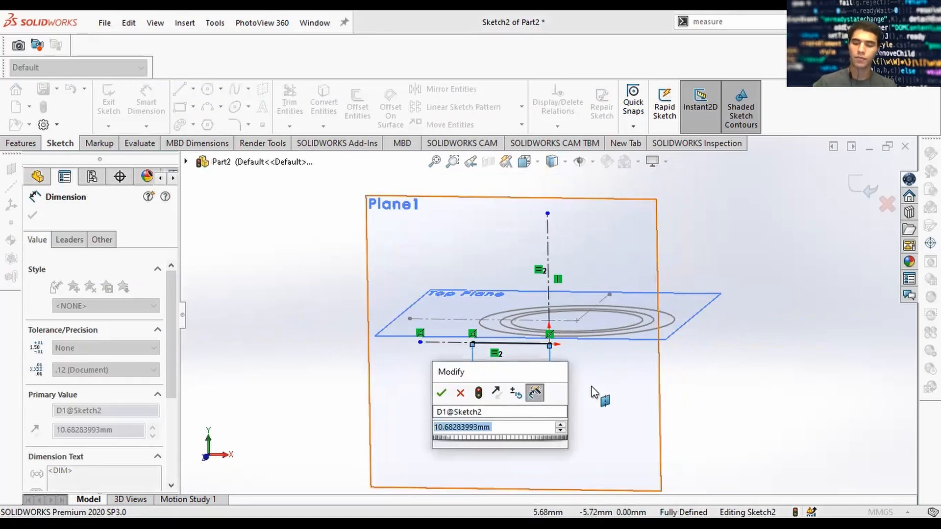
pyautogui.write('21/2')
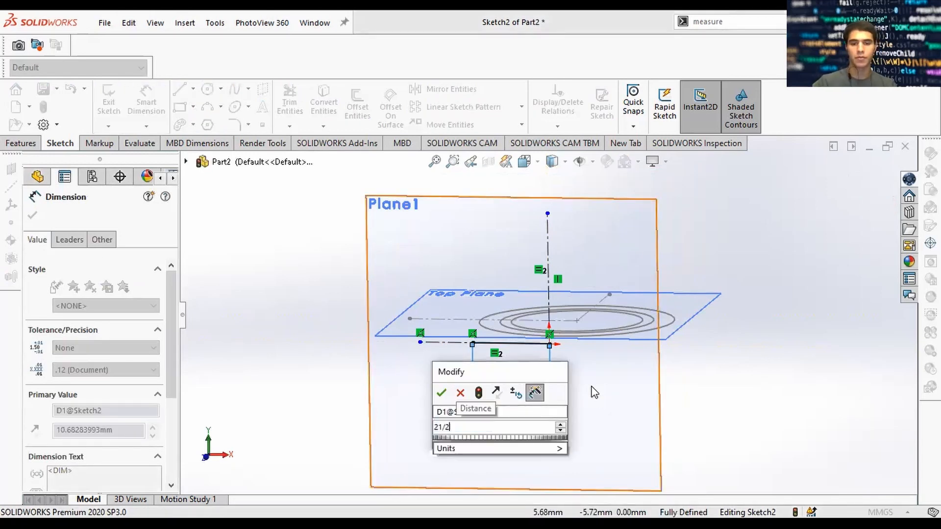
pyautogui.press('Return')
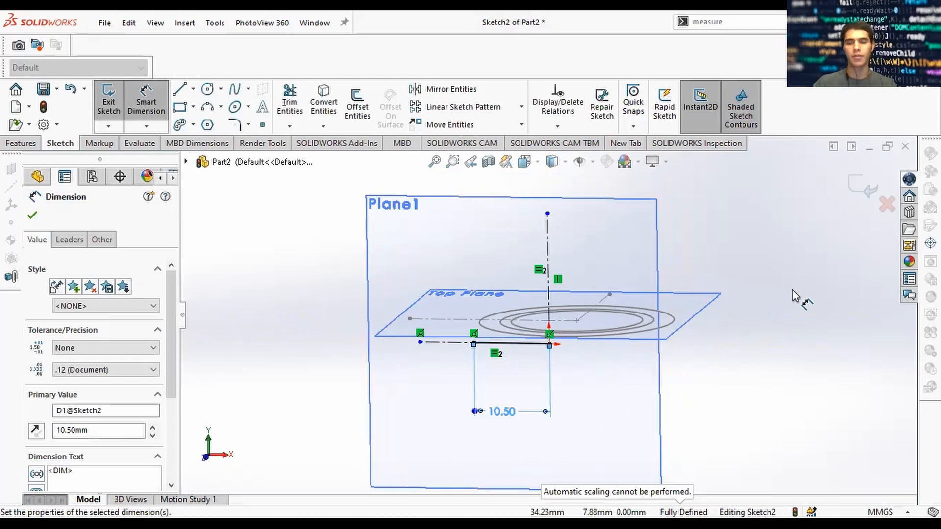
# Sketch a short vertical line down from the 10.5 mm line's outer end, followed by a horizontal line about 4.8 mm long back toward the origin's axis
pyautogui.moveTo(781, 279)
pyautogui.mouseDown(button='middle')
pyautogui.moveTo(794, 279)
pyautogui.moveTo(789, 253)
pyautogui.moveTo(789, 266)
pyautogui.mouseUp(button='middle')
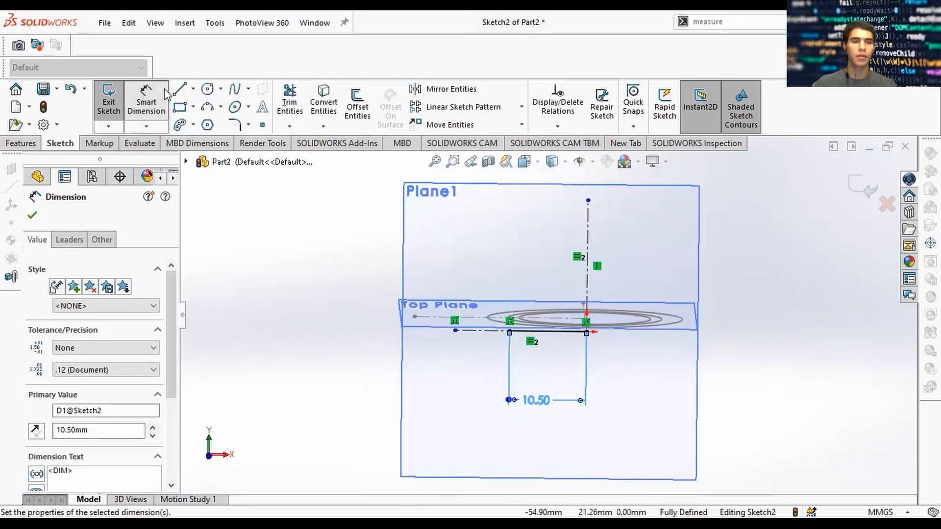
pyautogui.click(182, 97)
pyautogui.moveTo(532, 341)
pyautogui.mouseDown(button='middle')
pyautogui.moveTo(581, 353)
pyautogui.moveTo(575, 329)
pyautogui.moveTo(570, 336)
pyautogui.mouseUp(button='middle')
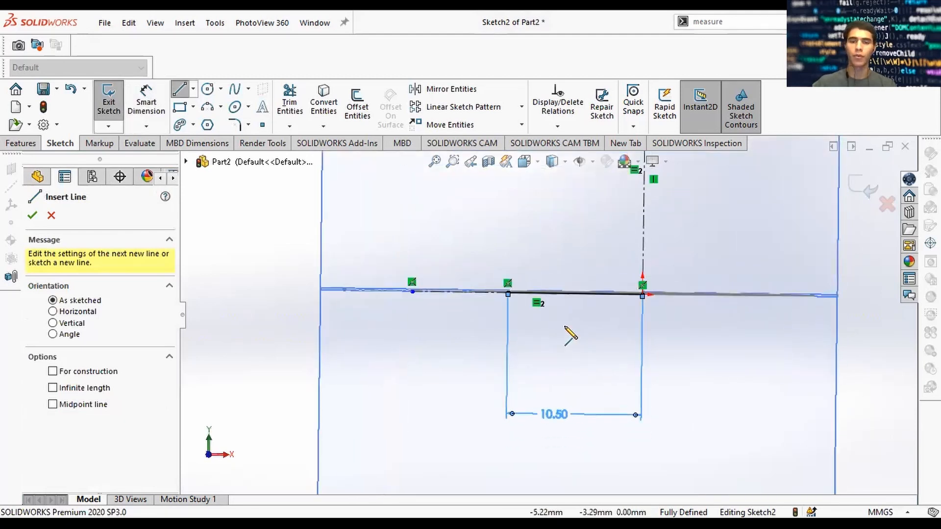
pyautogui.click(508, 293)
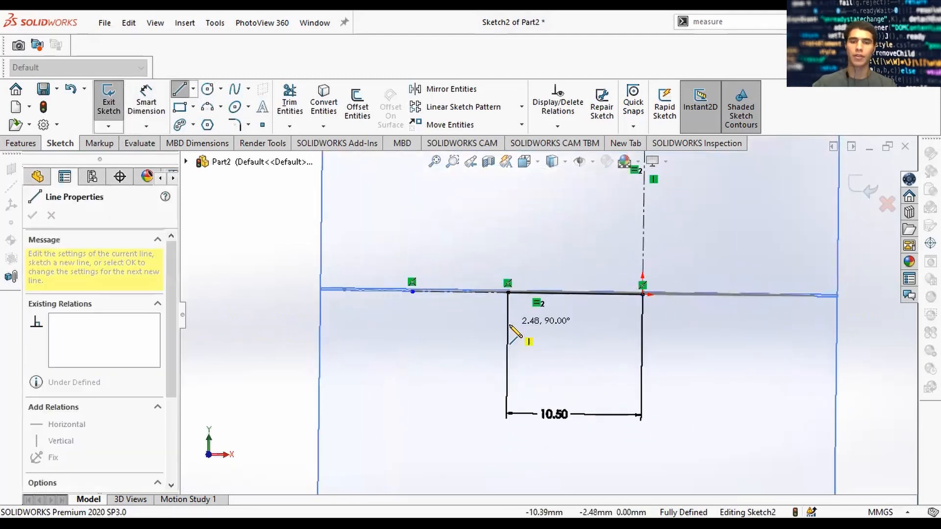
pyautogui.click(507, 317)
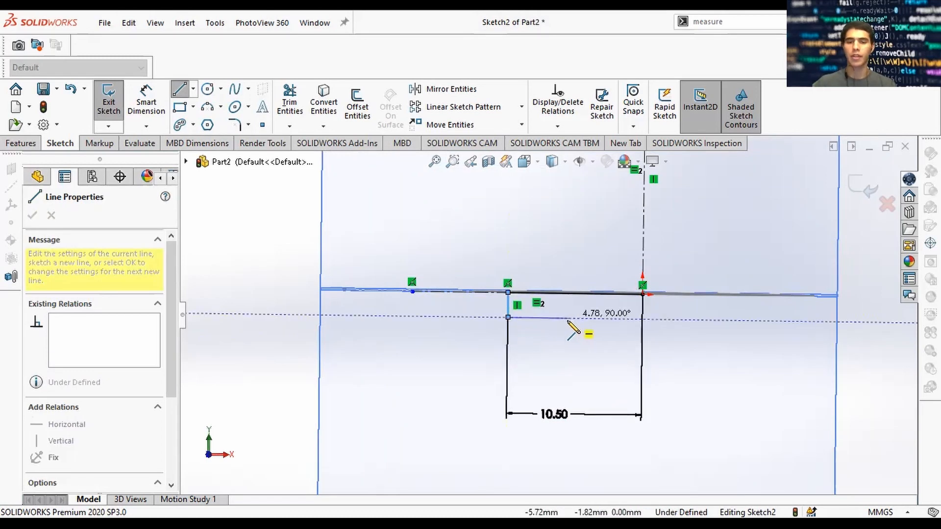
pyautogui.click(570, 318)
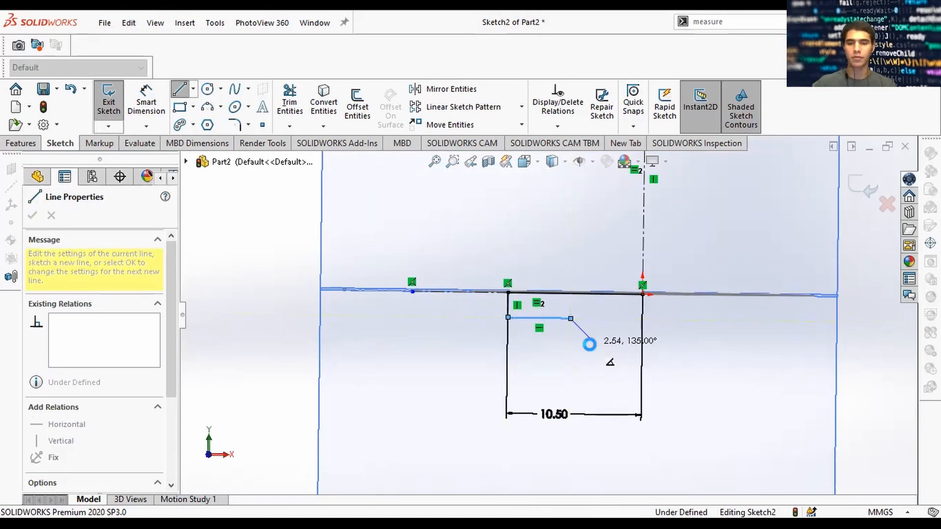
pyautogui.press('Escape')
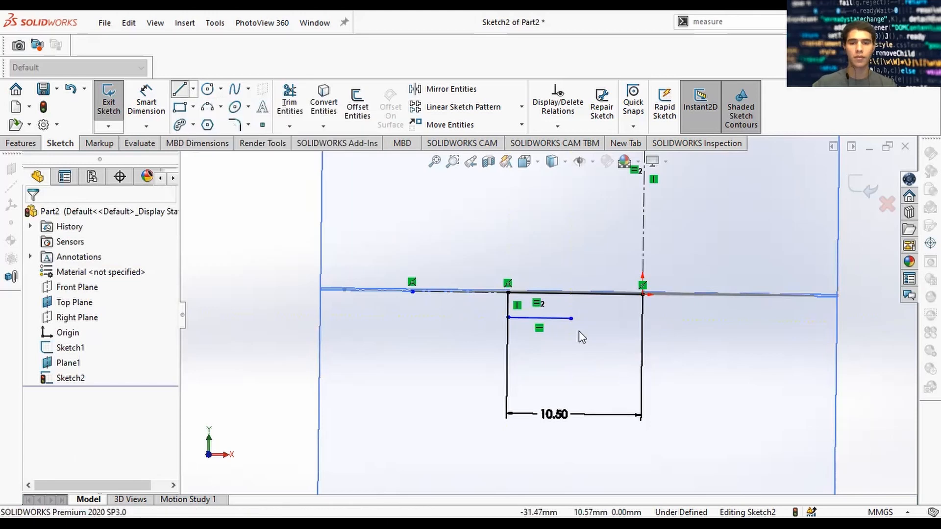
# Continue the profile with a sloped line down to about X -3.1, Y -6.4 mm and a tangent arc ending directly below the origin
pyautogui.click(571, 319)
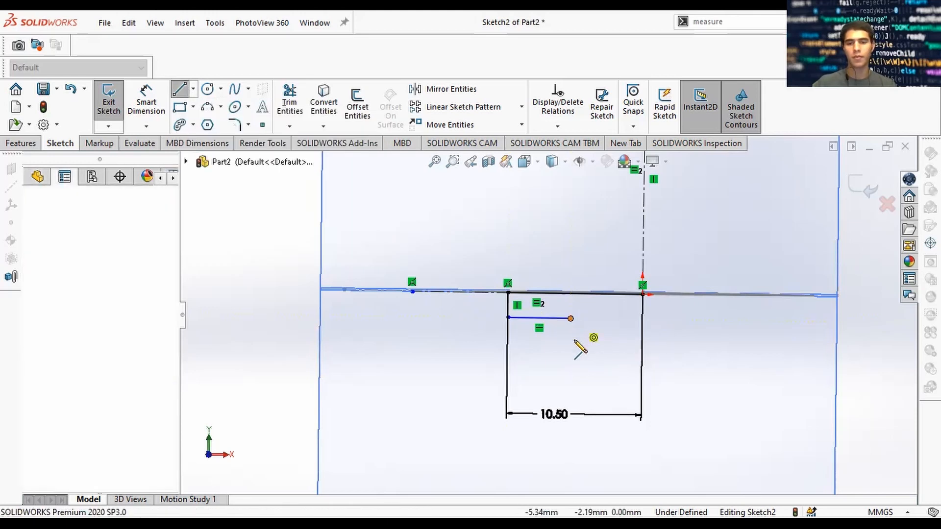
pyautogui.click(602, 376)
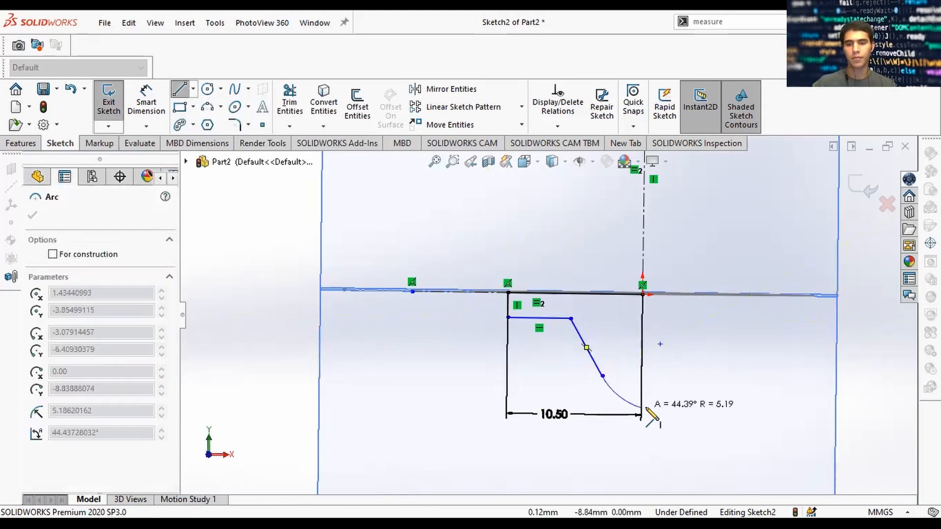
pyautogui.click(641, 400)
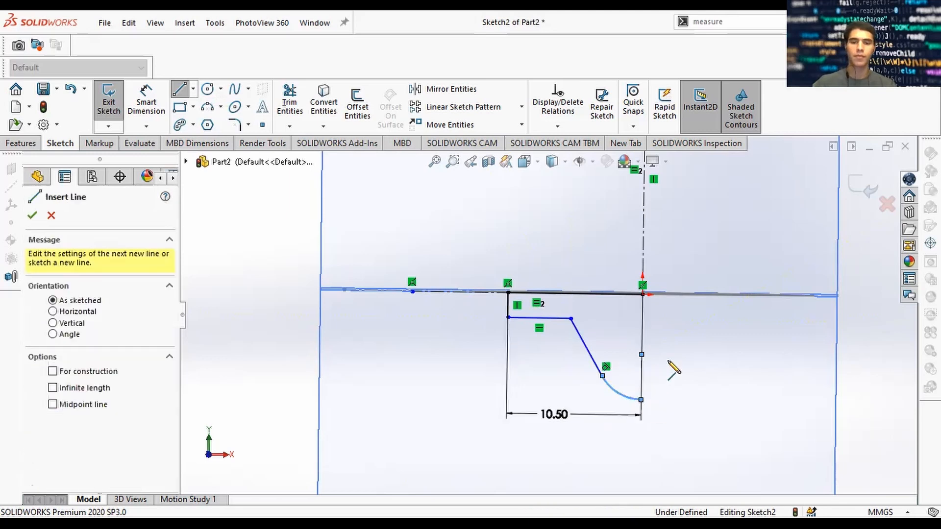
# Finish the line chain and dimension the short vertical line at the profile's outer end as 1 mm
pyautogui.press('Escape')
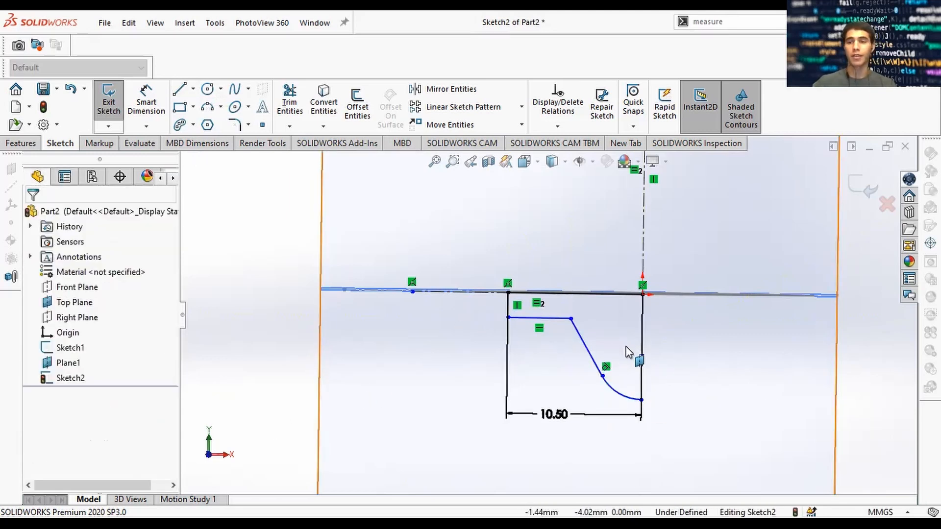
pyautogui.press('space')
pyautogui.click(671, 358)
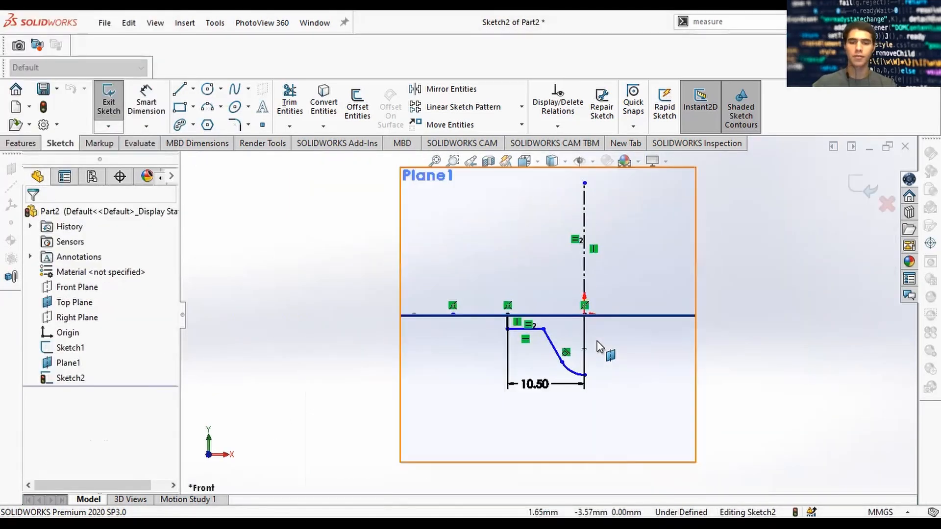
pyautogui.press('d')
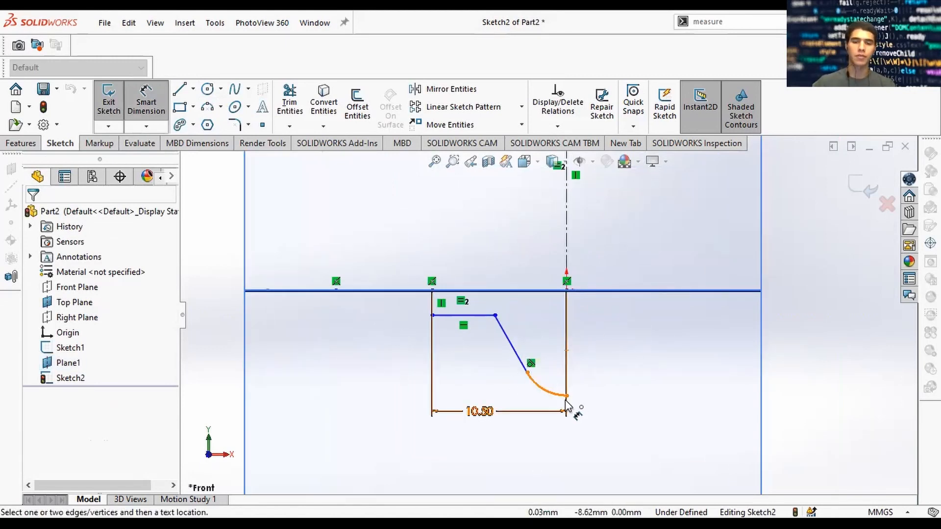
pyautogui.click(429, 302)
pyautogui.click(415, 303)
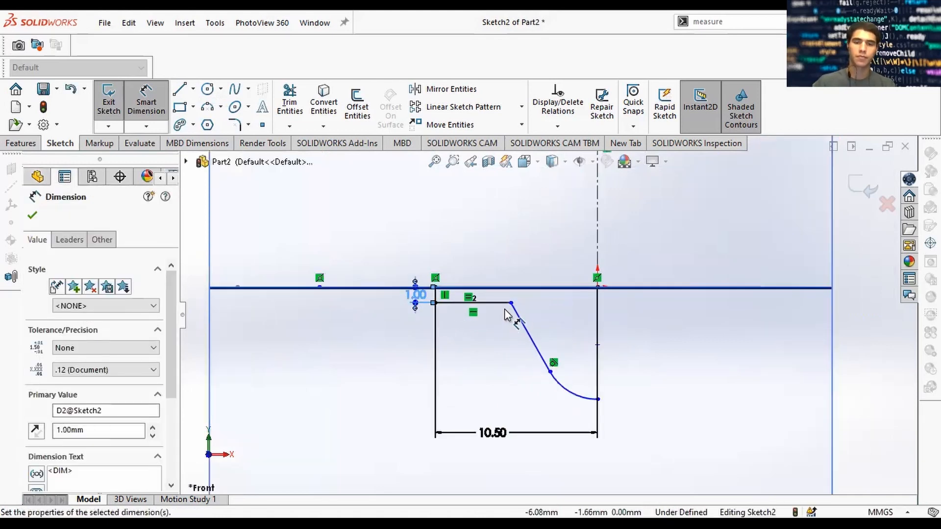
pyautogui.press('Escape')
pyautogui.press('Escape')
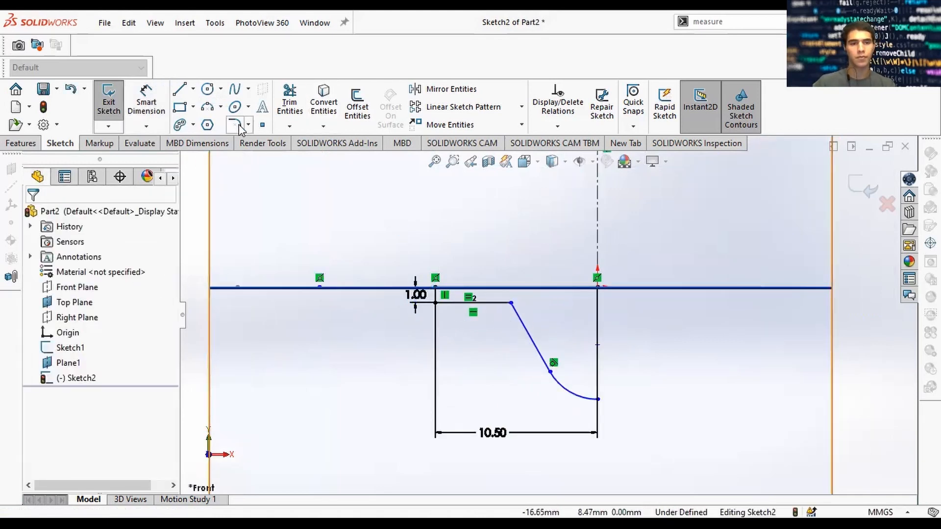
# Add a 2 mm sketch fillet between the lower horizontal line and the sloped line
pyautogui.click(235, 124)
pyautogui.click(500, 303)
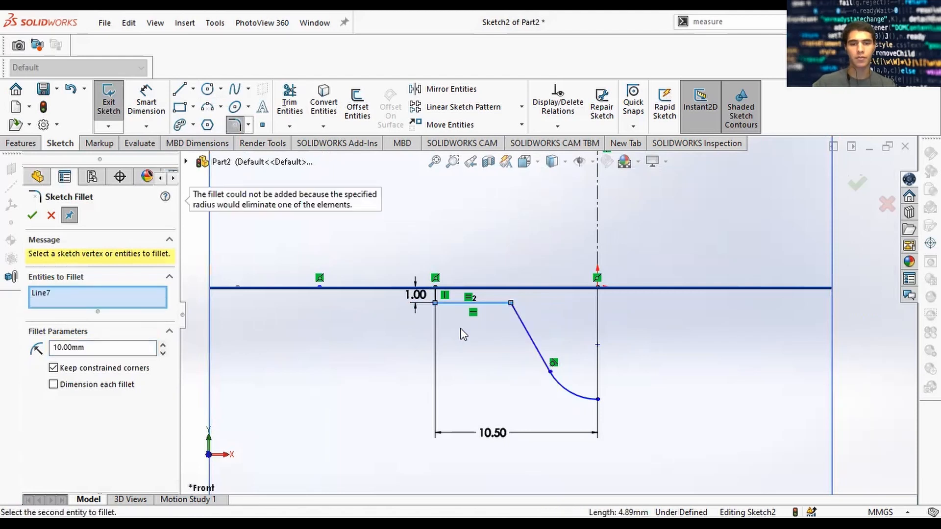
pyautogui.moveTo(91, 347); pyautogui.dragTo(39, 343)
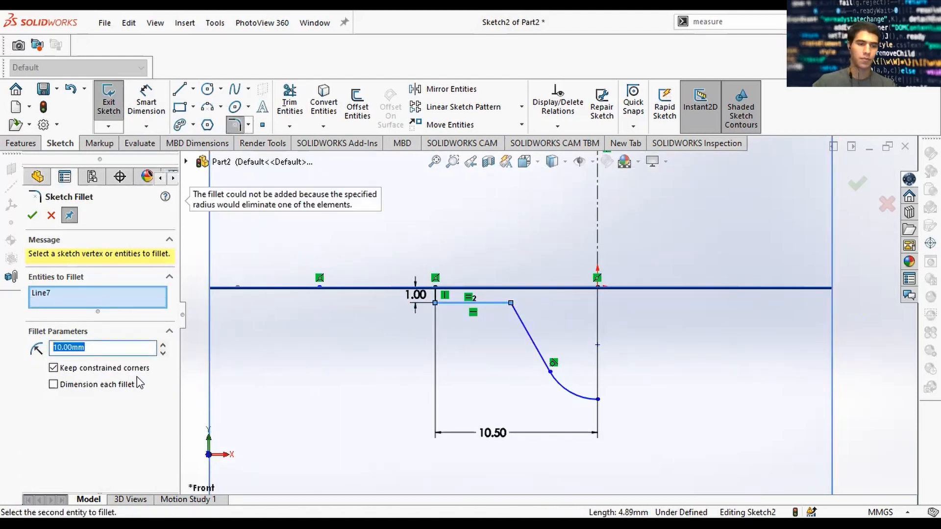
pyautogui.press('Return')
pyautogui.click(519, 318)
pyautogui.click(497, 303)
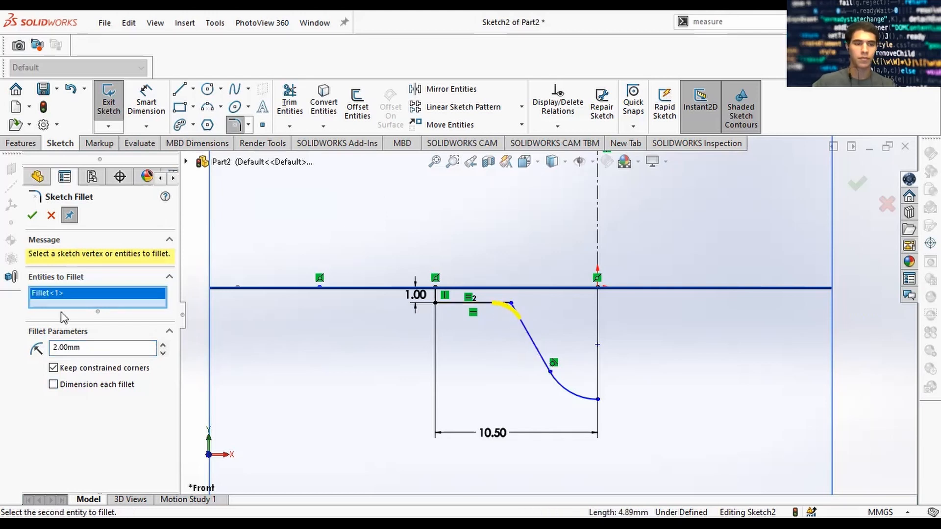
pyautogui.click(33, 216)
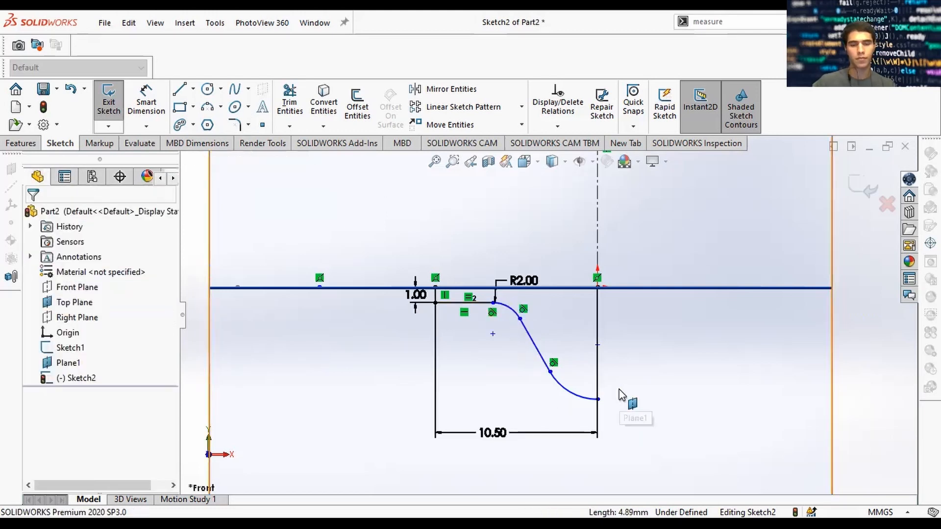
# Add a 10 mm doubled-distance dimension from the fillet's lower endpoint across the vertical centerline
pyautogui.press('d')
pyautogui.click(519, 318)
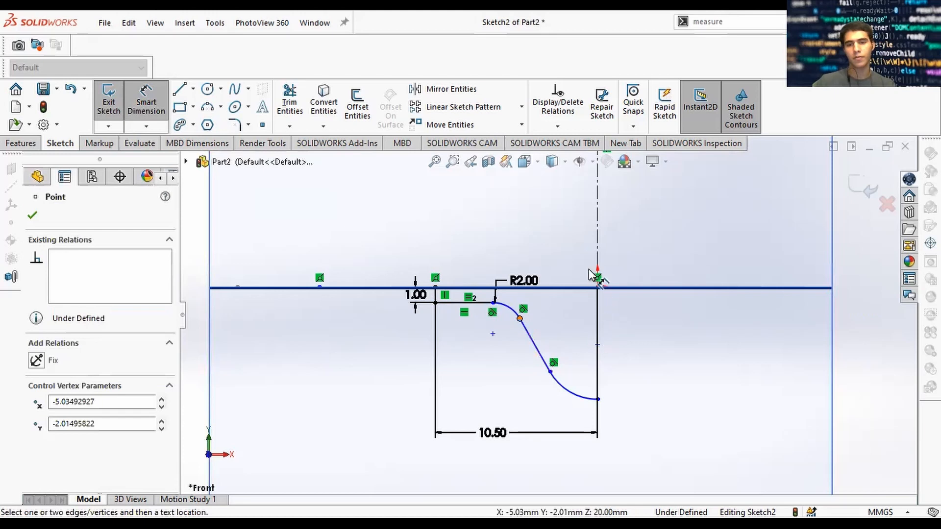
pyautogui.click(597, 254)
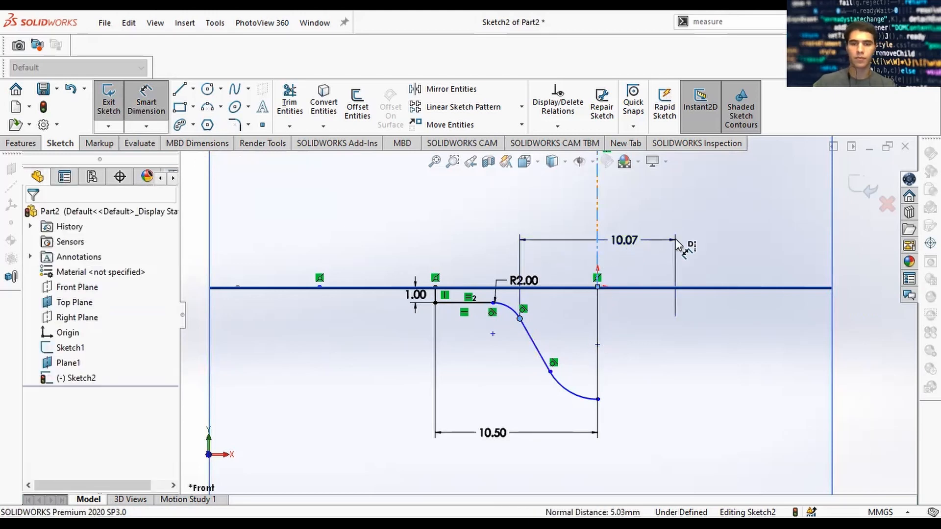
pyautogui.click(676, 243)
pyautogui.write('10.00mm')
pyautogui.press('Return')
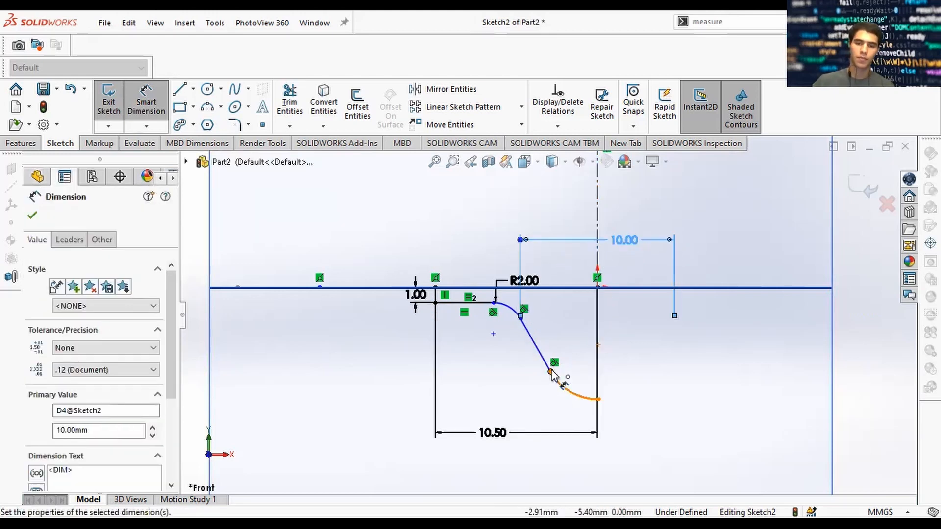
# Add an 8 mm doubled-distance dimension from the sloped line's lower endpoint across the vertical centerline
pyautogui.click(550, 372)
pyautogui.click(597, 202)
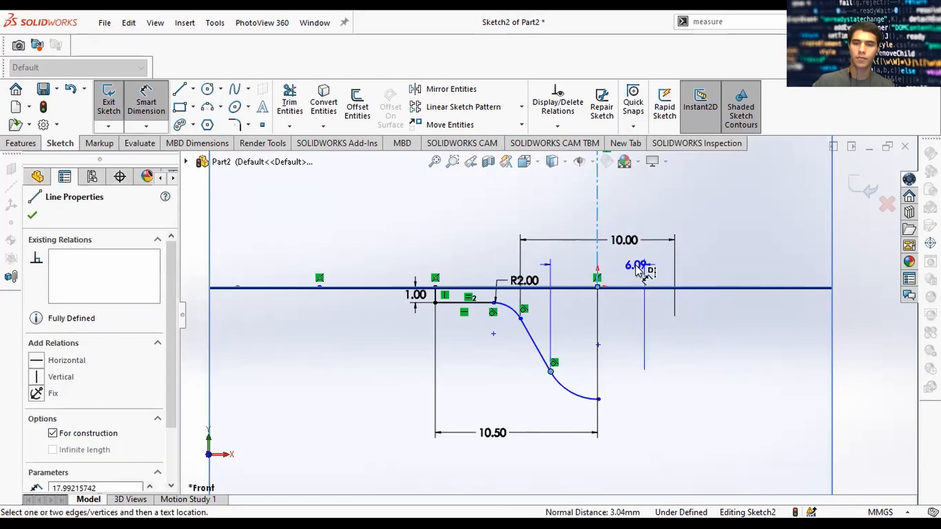
pyautogui.click(644, 267)
pyautogui.write('8.00mm')
pyautogui.press('Return')
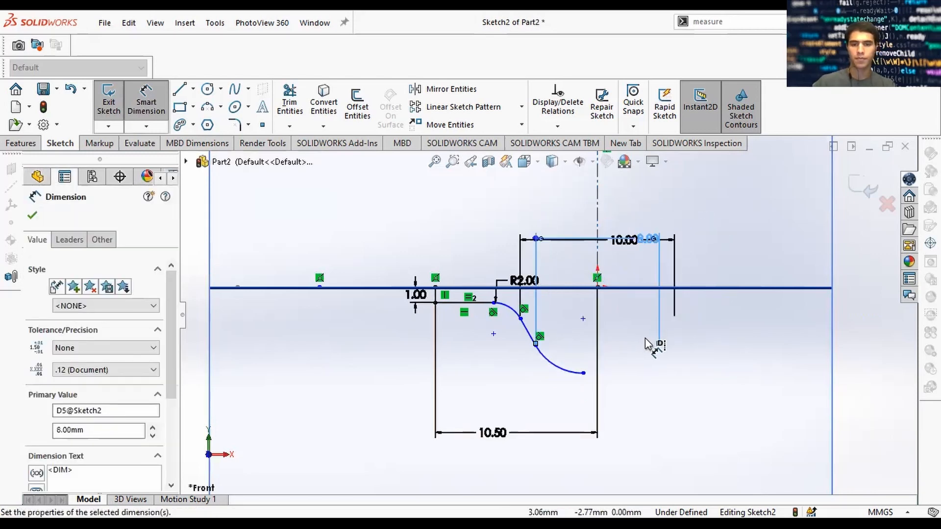
pyautogui.press('Escape')
# Spread the 10 mm, 8 mm, 1 mm and R2 dimension labels away from the profile so they no longer overlap
pyautogui.moveTo(633, 238); pyautogui.dragTo(645, 188)
pyautogui.scroll(3, 634, 310)
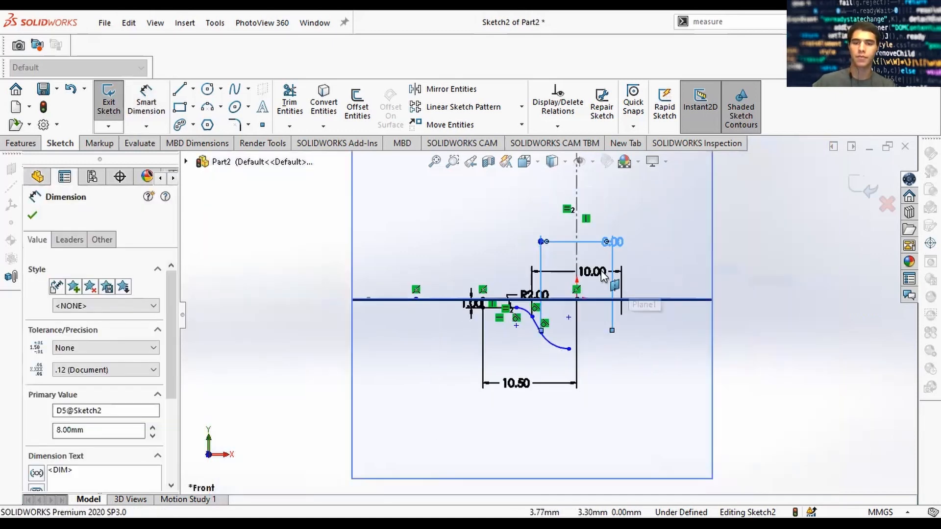
pyautogui.moveTo(601, 271); pyautogui.dragTo(685, 214)
pyautogui.moveTo(617, 243); pyautogui.dragTo(682, 238)
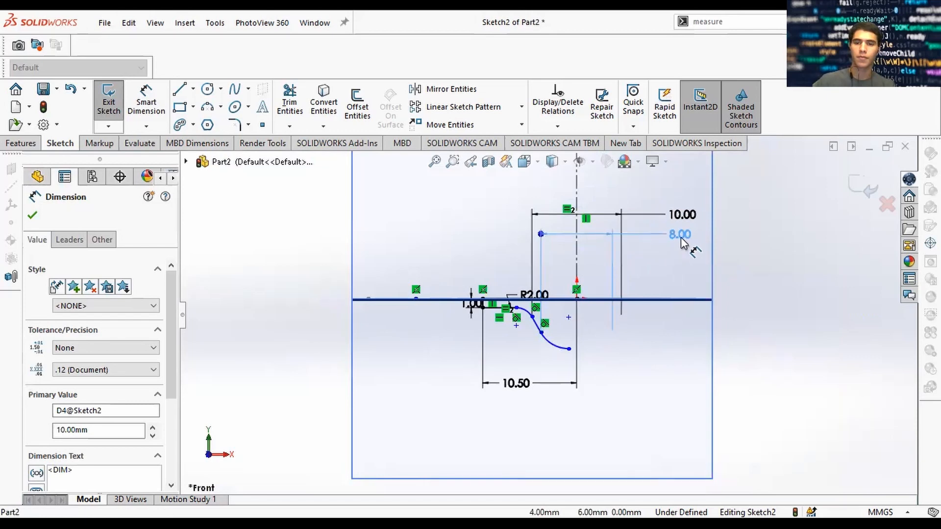
pyautogui.moveTo(483, 321); pyautogui.dragTo(403, 328)
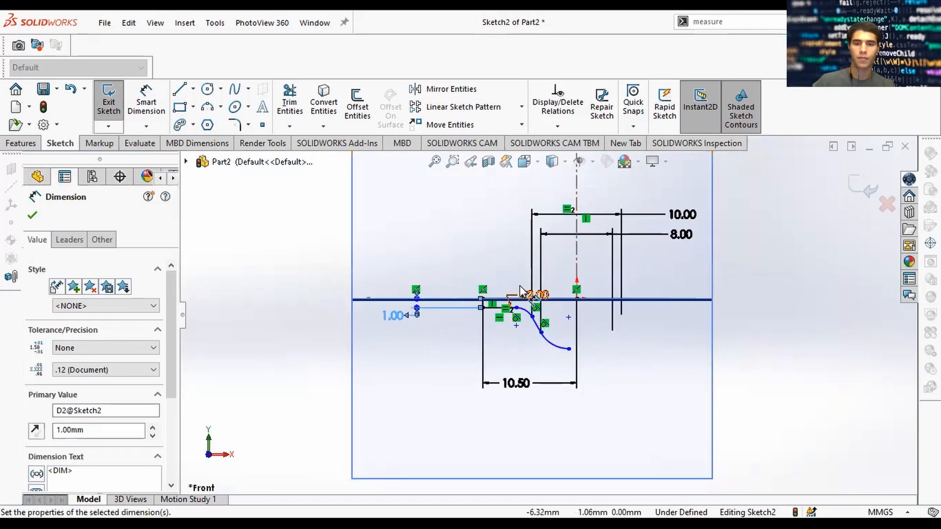
pyautogui.moveTo(504, 288); pyautogui.dragTo(436, 250)
pyautogui.scroll(-2, 568, 337)
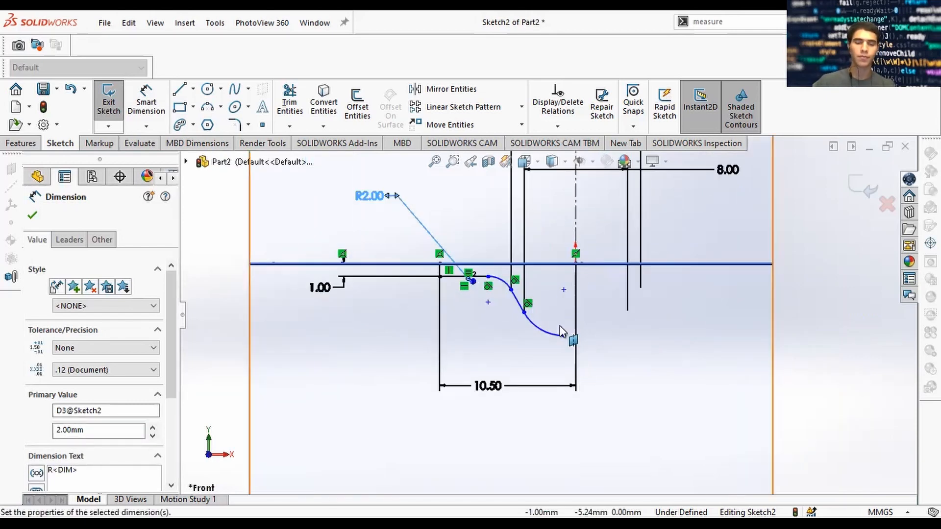
# Dimension the vertical distance from the top line's outer end to the arc's free endpoint as 13-7.3, giving 5.7 mm
pyautogui.scroll(1, 561, 326)
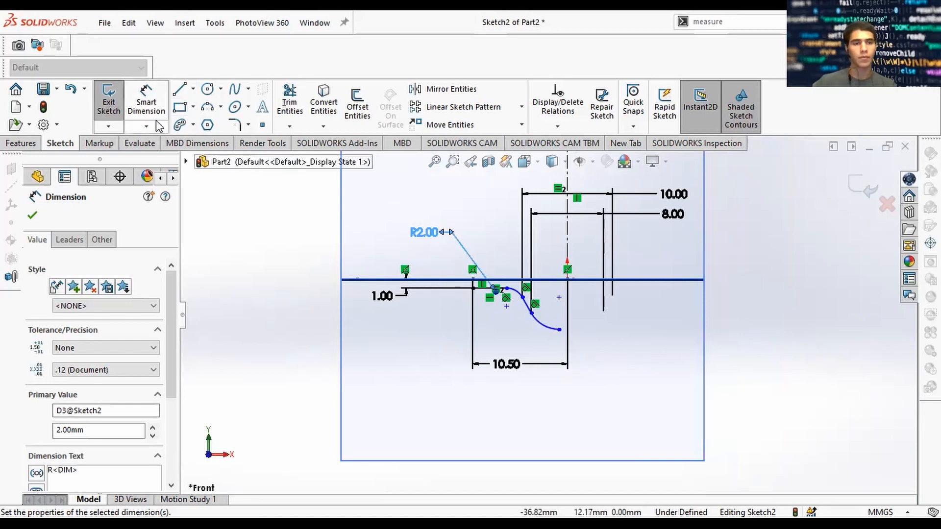
pyautogui.click(146, 103)
pyautogui.click(558, 330)
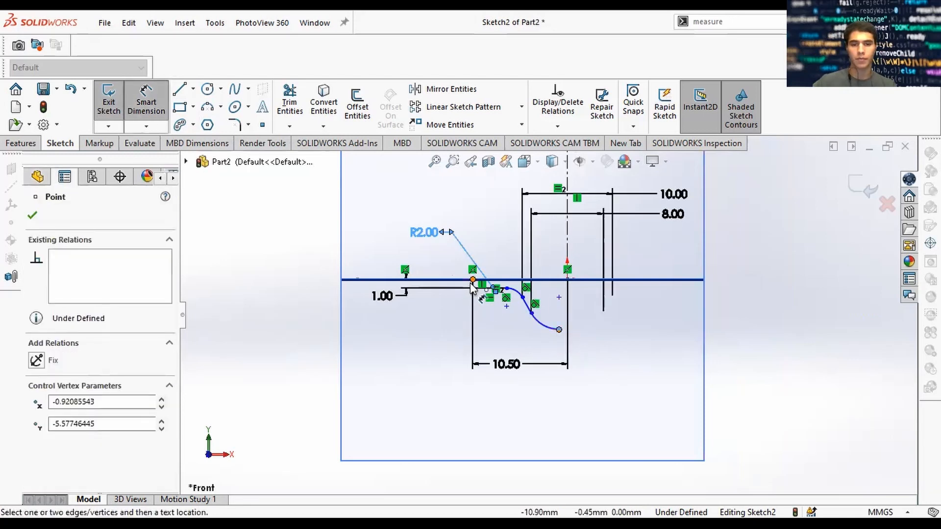
pyautogui.click(472, 280)
pyautogui.click(438, 325)
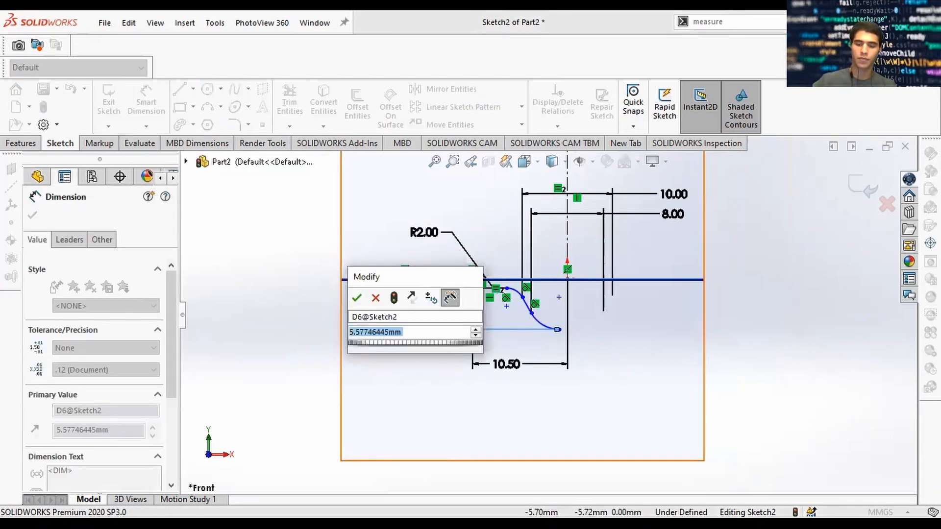
pyautogui.write('13-')
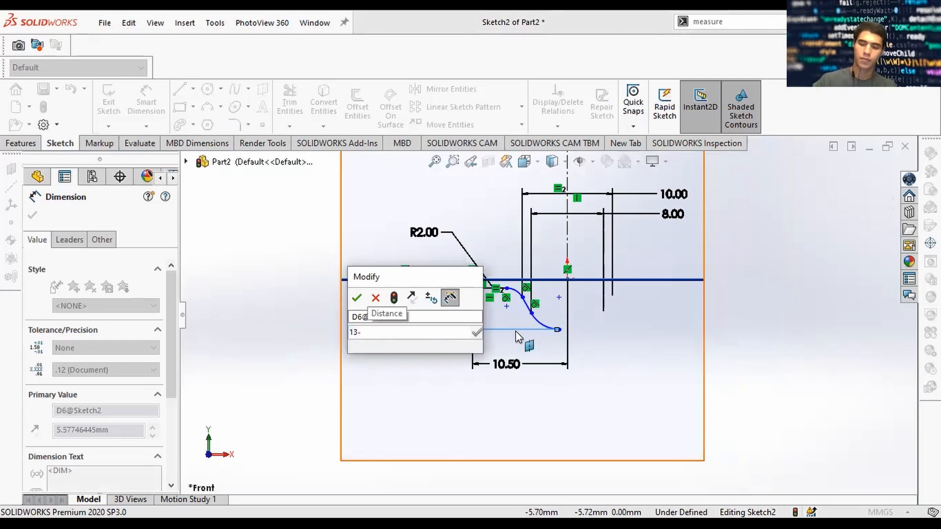
pyautogui.write('7.3')
pyautogui.press('Return')
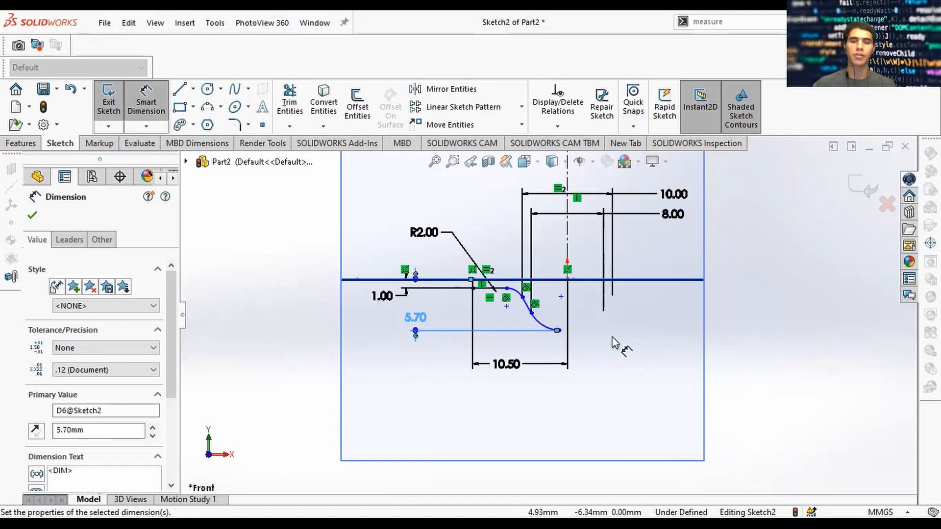
pyautogui.scroll(-1, 580, 310)
pyautogui.press('Escape')
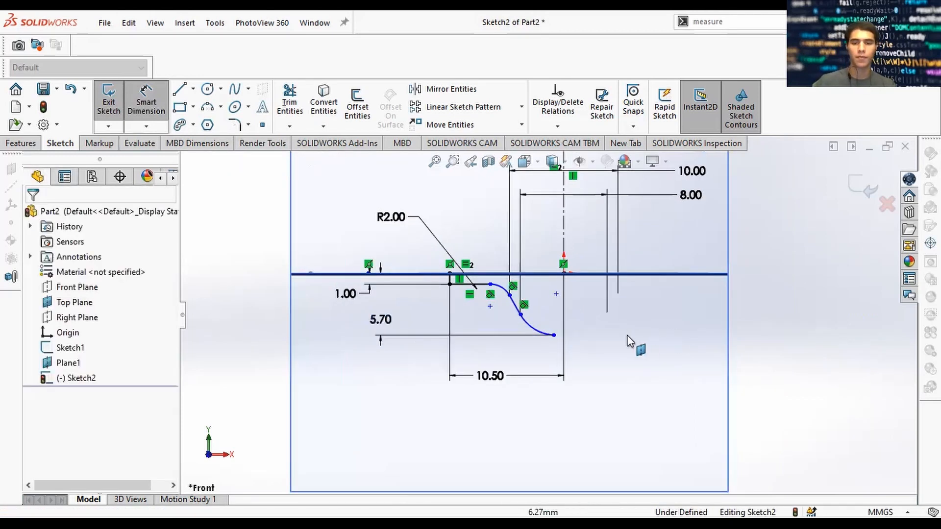
pyautogui.scroll(-1, 559, 316)
pyautogui.press('Escape')
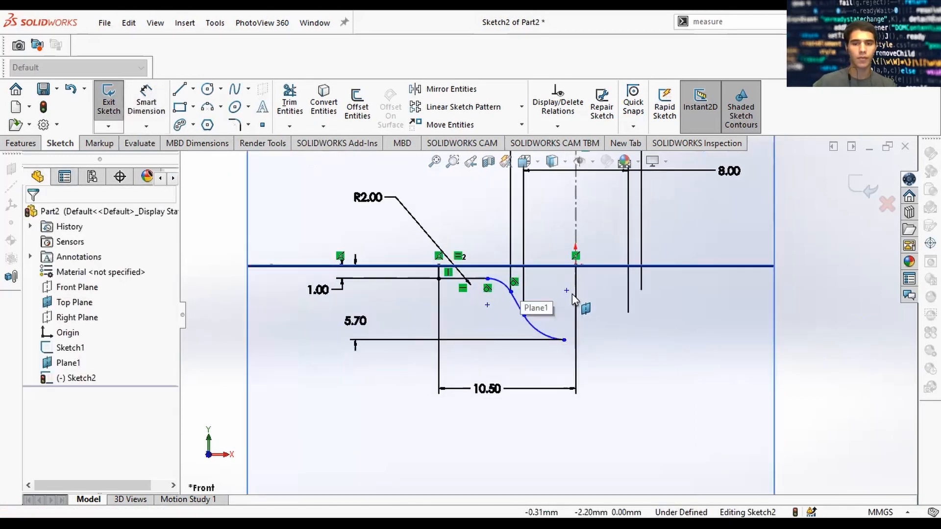
# Add a Vertical relation between the tangent arc's center point and the sketch origin
pyautogui.click(576, 267)
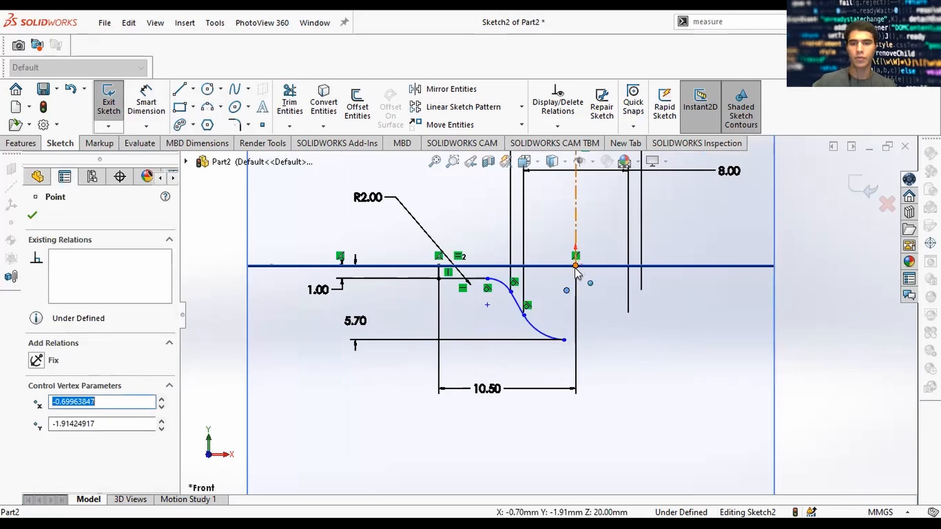
pyautogui.keyDown('ctrl'); pyautogui.click(575, 268); pyautogui.keyUp('ctrl')
pyautogui.moveTo(172, 341); pyautogui.dragTo(175, 364)
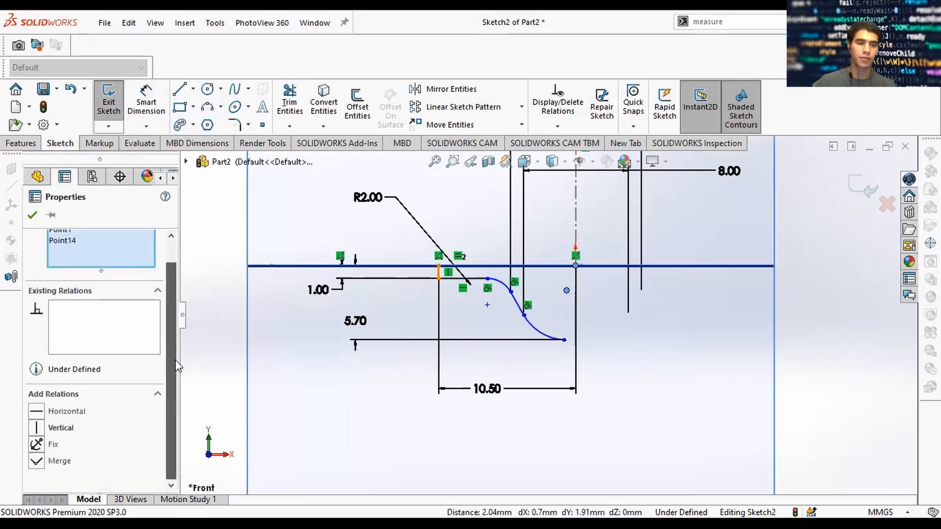
pyautogui.click(44, 428)
# Move the arc's free endpoint onto the vertical axis directly below the origin
pyautogui.click(551, 339)
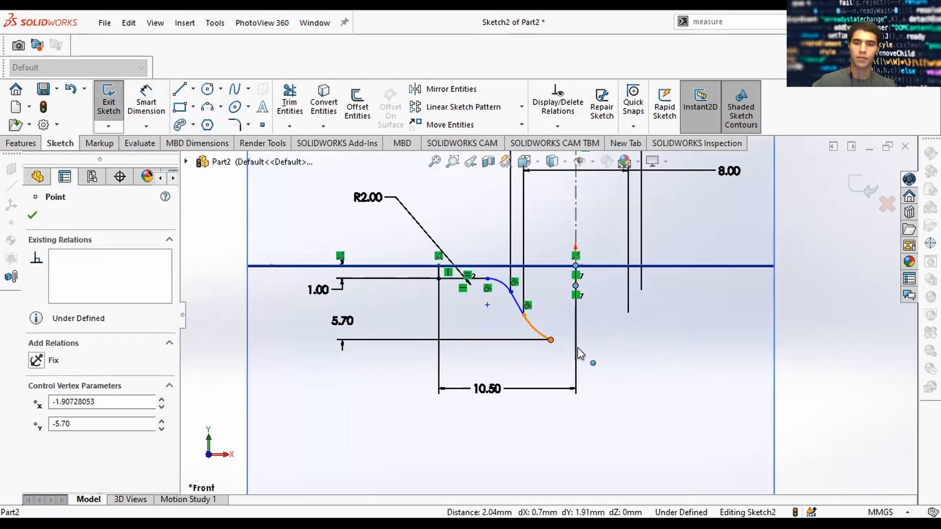
pyautogui.moveTo(577, 347); pyautogui.dragTo(574, 345)
pyautogui.click(614, 337)
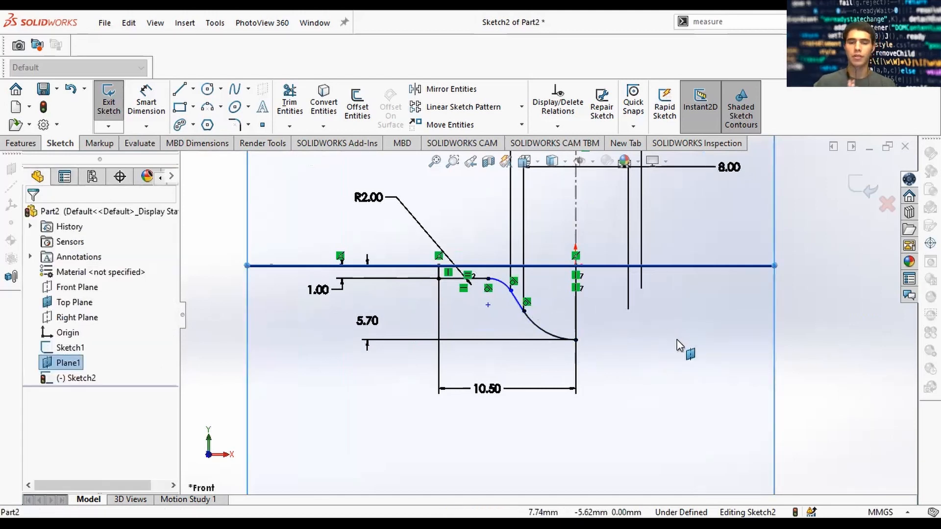
# Examine the under-defined fillet and sloped line of the profile, checking their endpoints in an angled view
pyautogui.moveTo(818, 279); pyautogui.dragTo(527, 406, button='middle')
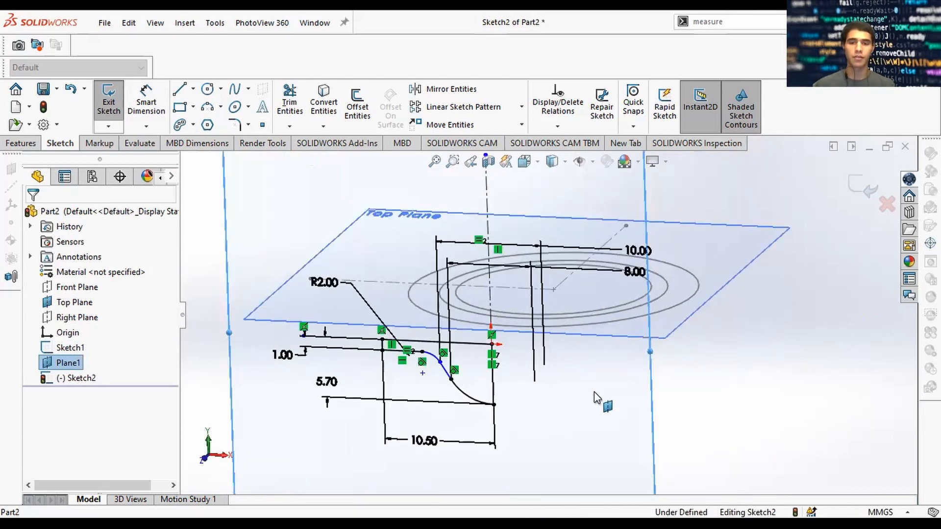
pyautogui.scroll(-3, 447, 367)
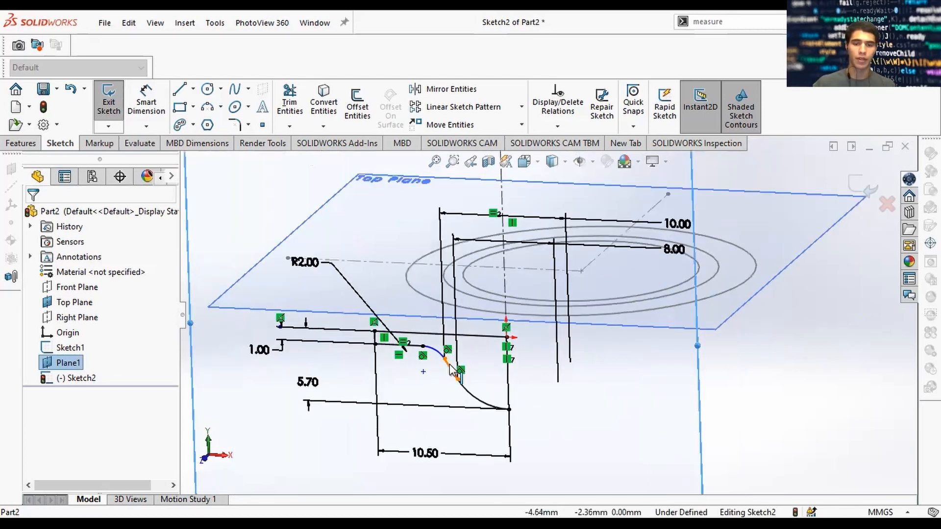
pyautogui.click(454, 354)
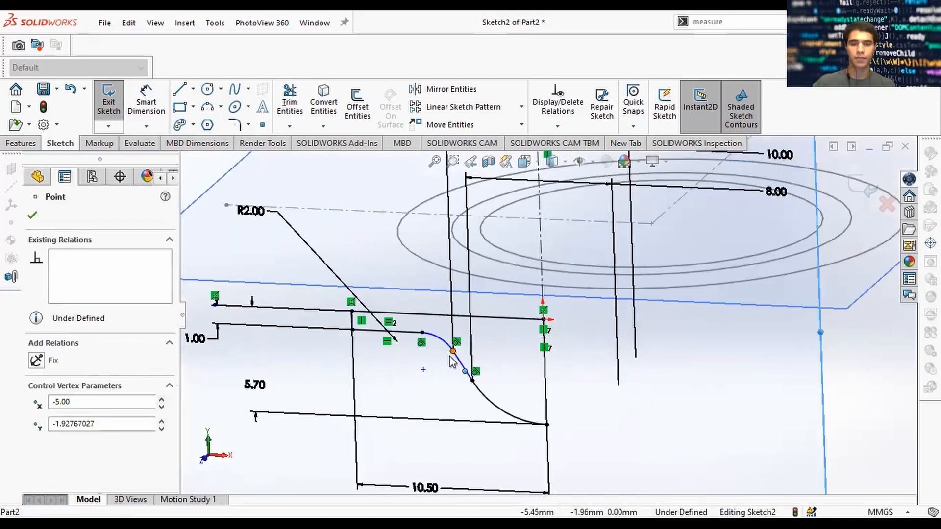
pyautogui.click(422, 333)
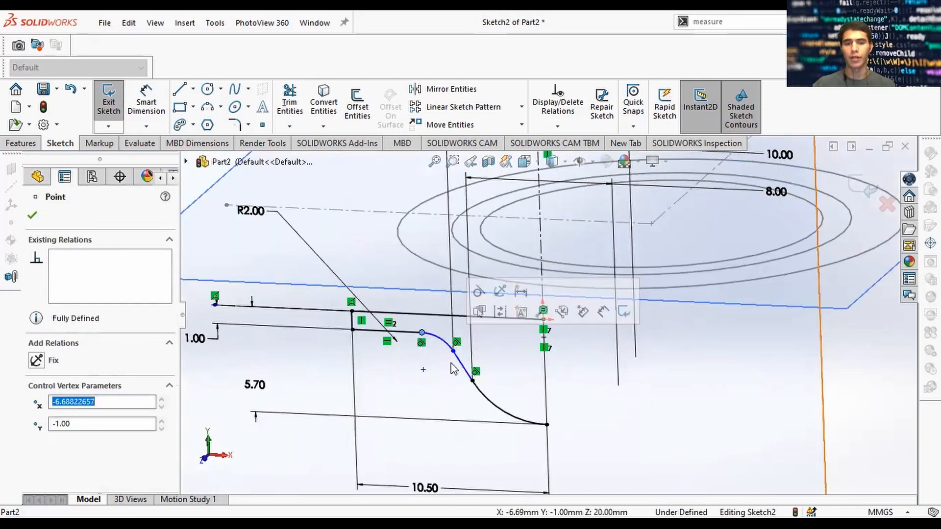
pyautogui.click(453, 352)
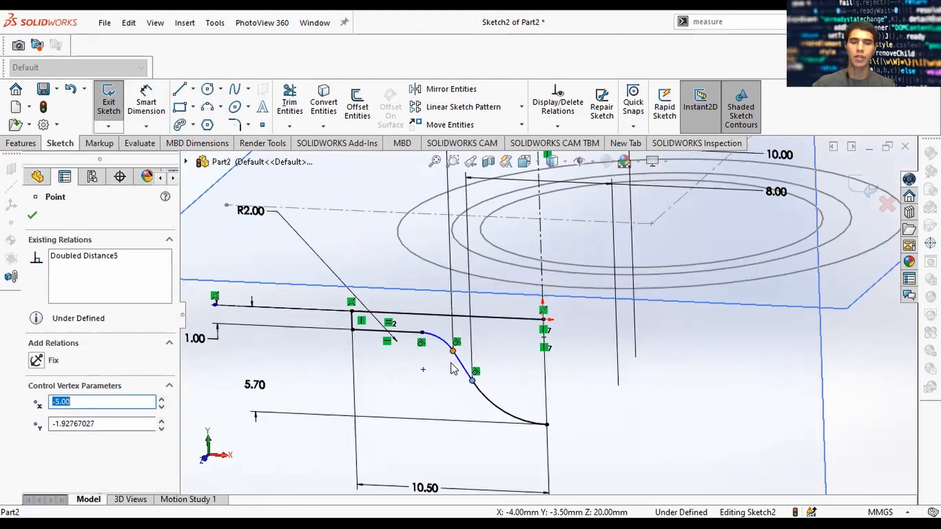
pyautogui.click(429, 403)
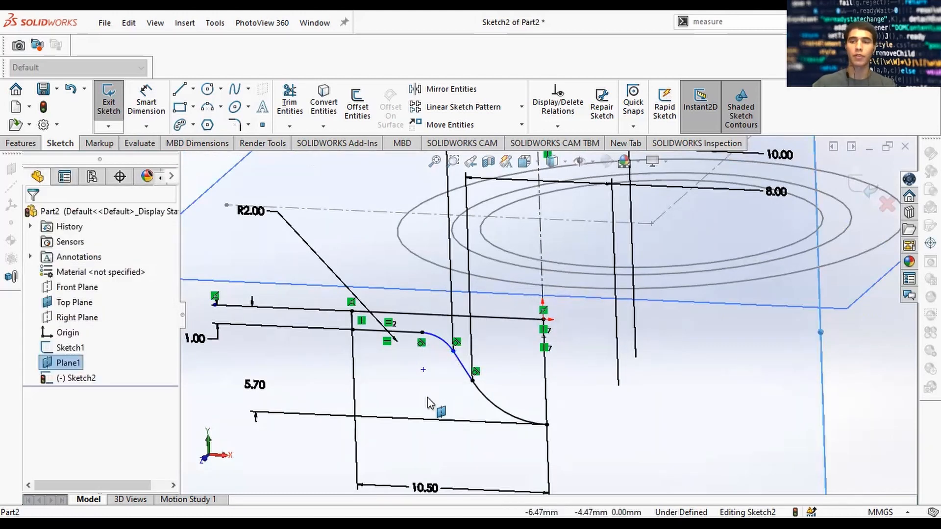
pyautogui.press('d')
pyautogui.click(433, 336)
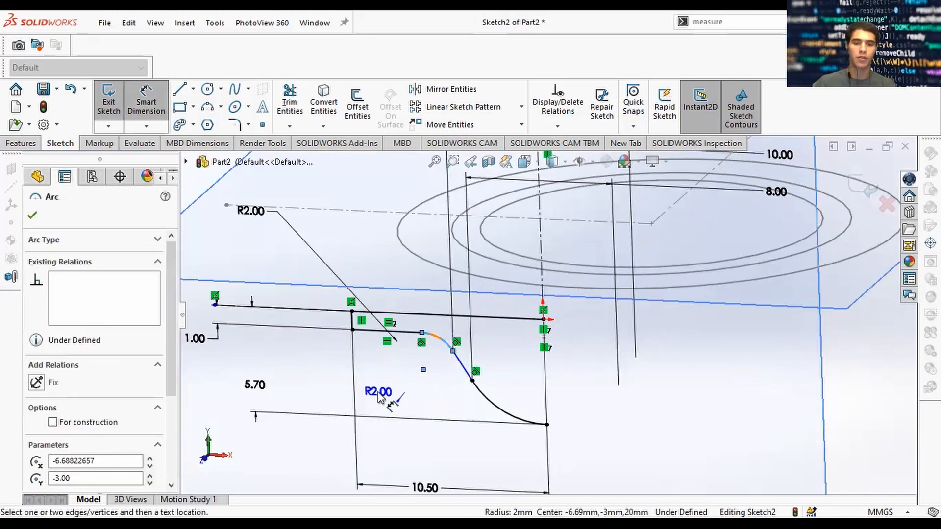
pyautogui.click(398, 397)
pyautogui.click(574, 214)
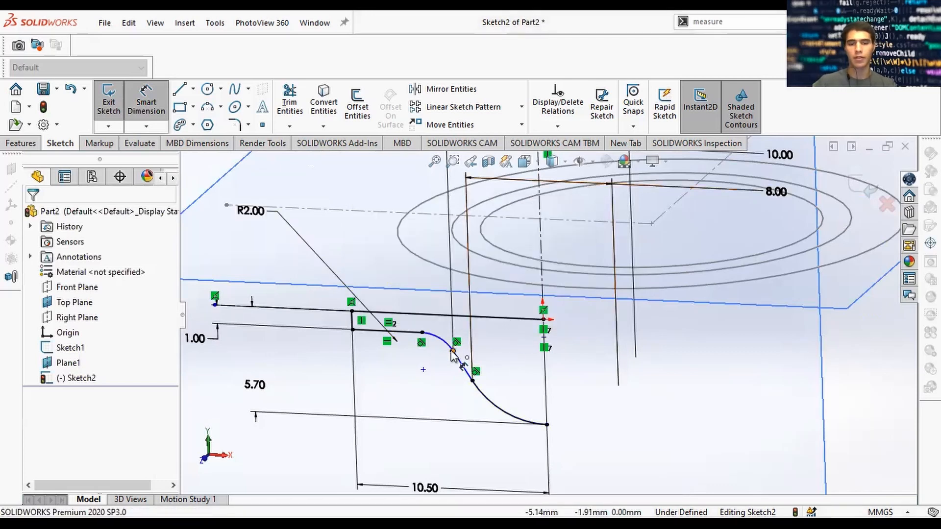
pyautogui.scroll(2, 456, 352)
pyautogui.scroll(-1, 487, 346)
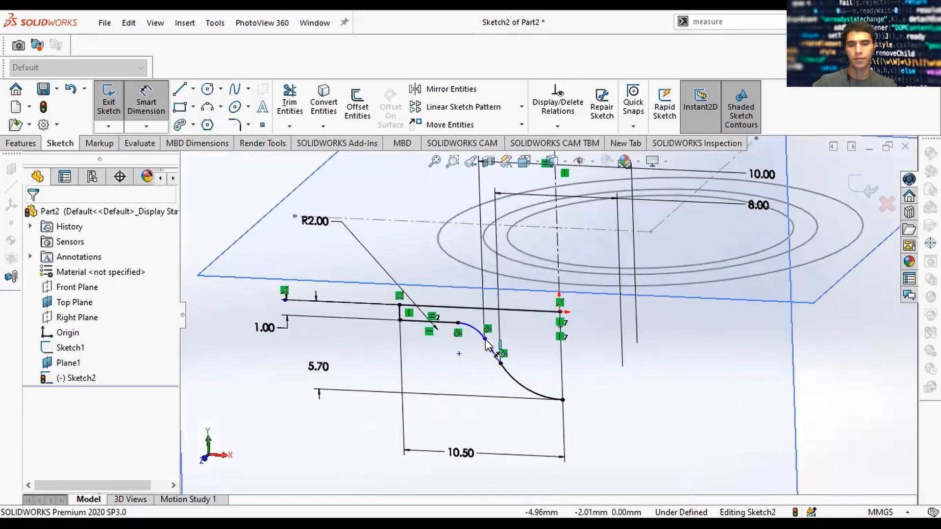
# Mirror the profile's lines, fillet, tangent arc and the fillet's lower endpoint about the vertical centerline
pyautogui.click(484, 339)
pyautogui.scroll(2, 605, 380)
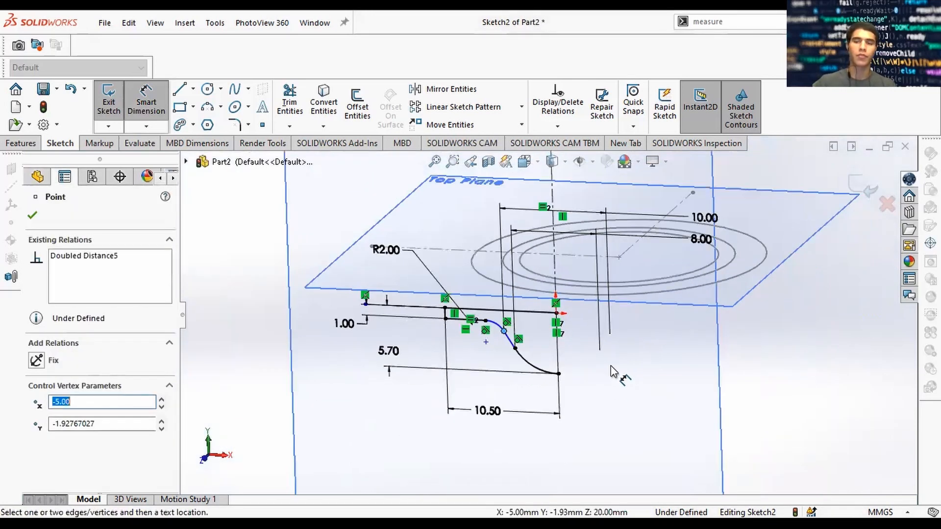
pyautogui.click(441, 89)
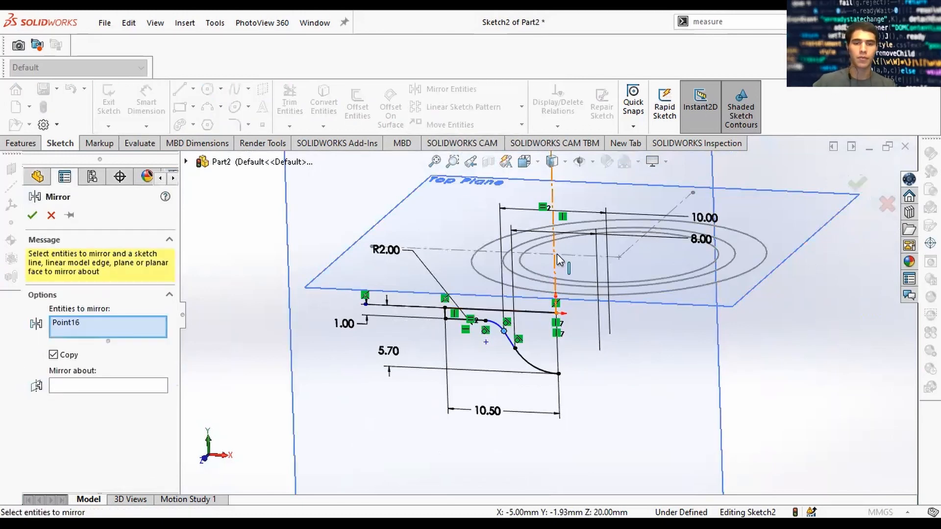
pyautogui.click(505, 310)
pyautogui.click(444, 314)
pyautogui.click(477, 320)
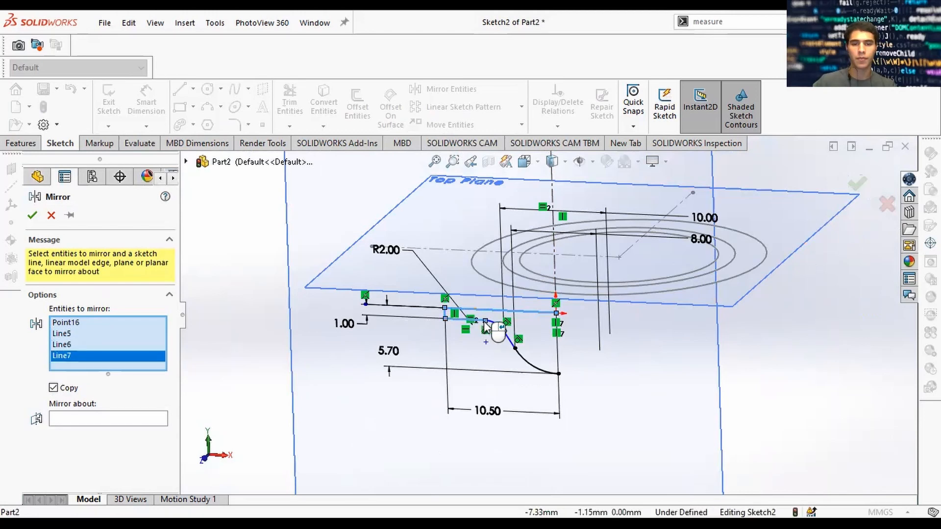
pyautogui.click(494, 326)
pyautogui.click(509, 340)
pyautogui.click(529, 366)
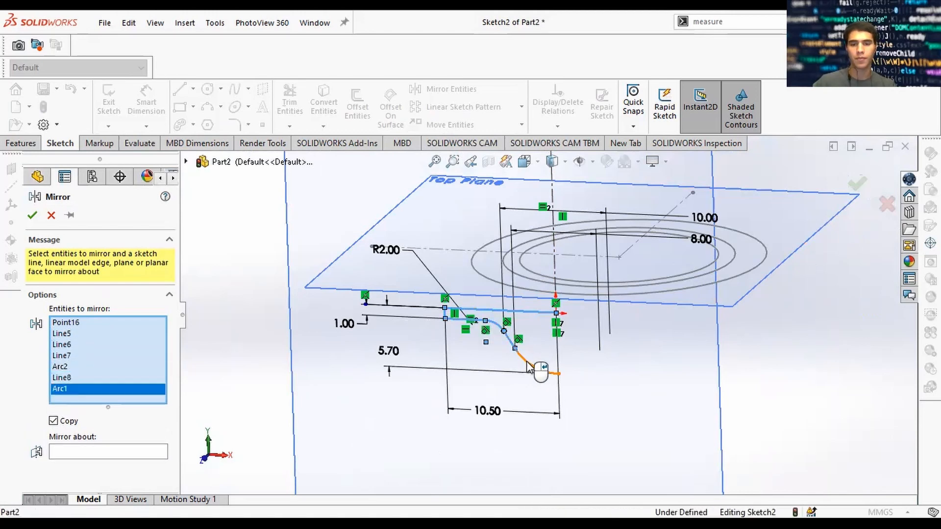
pyautogui.click(97, 459)
pyautogui.click(553, 253)
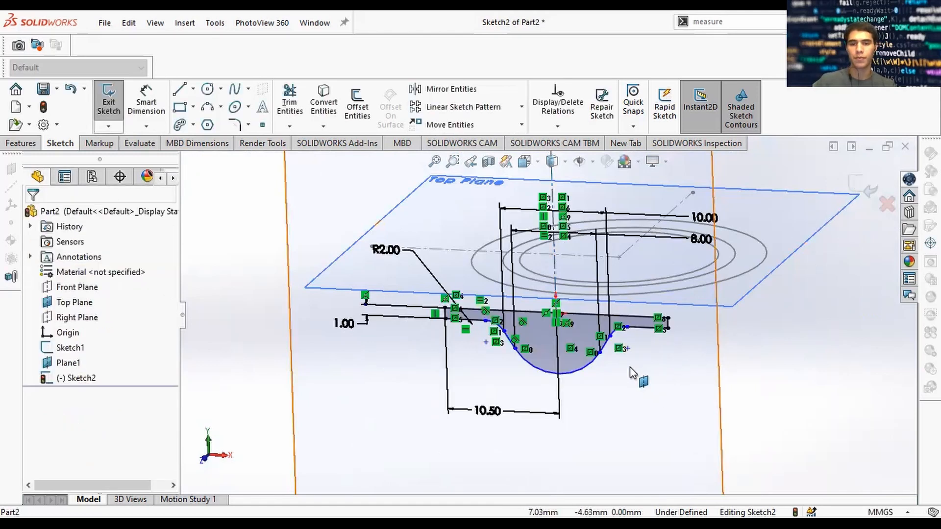
# Dimension the vertical distance from the top line's outer end to the lowest point of the mirrored arc
pyautogui.scroll(-1, 642, 365)
pyautogui.moveTo(646, 362); pyautogui.dragTo(657, 342, button='middle')
pyautogui.press('space')
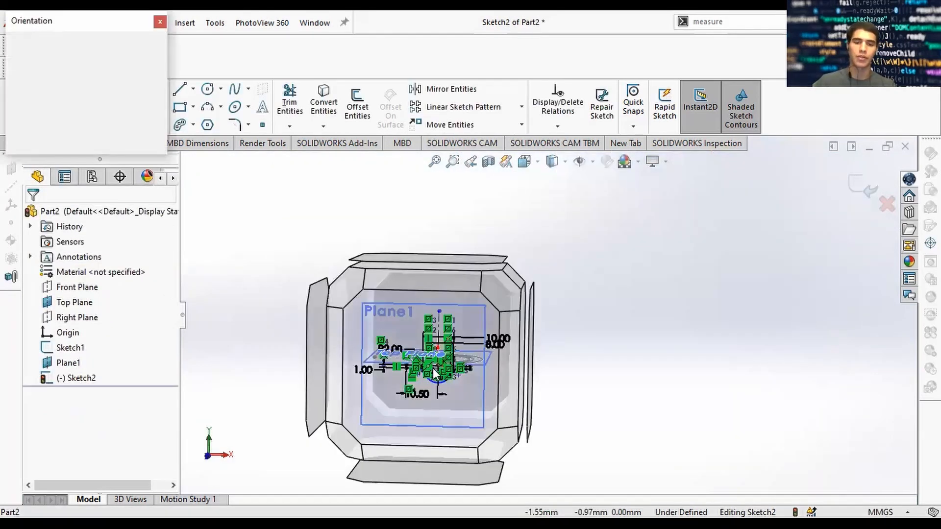
pyautogui.click(436, 370)
pyautogui.scroll(-4, 590, 349)
pyautogui.scroll(2, 592, 354)
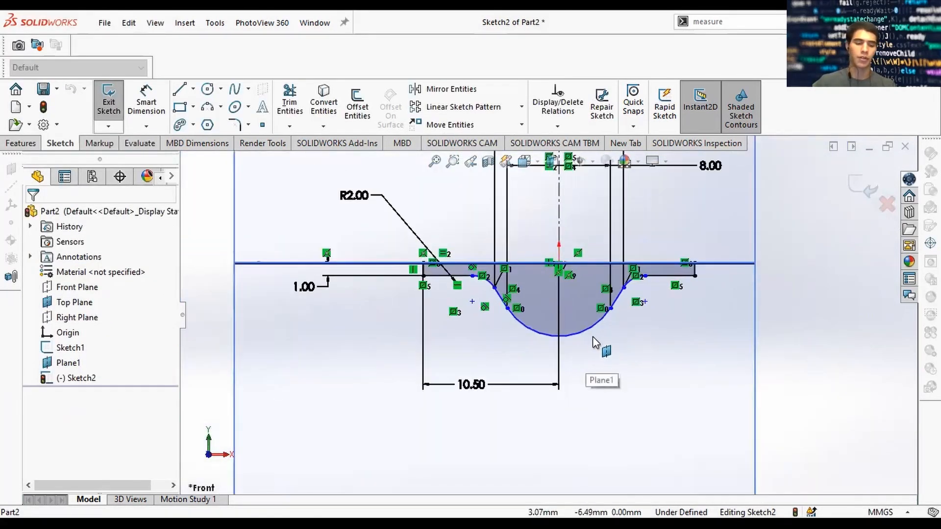
pyautogui.press('d')
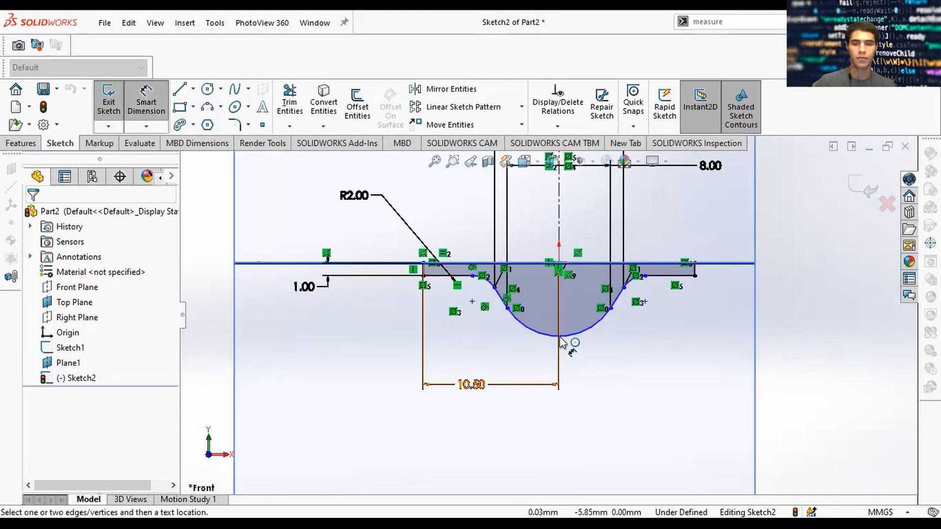
pyautogui.click(560, 337)
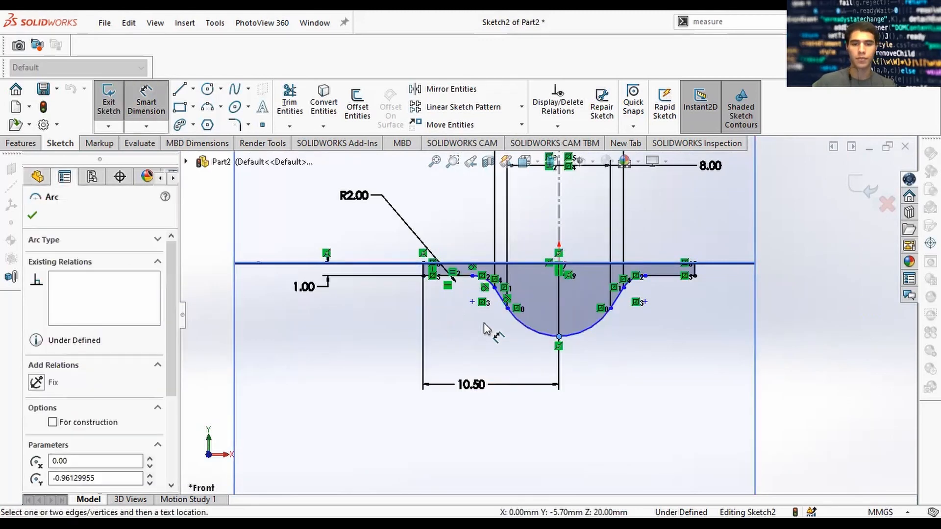
pyautogui.click(425, 264)
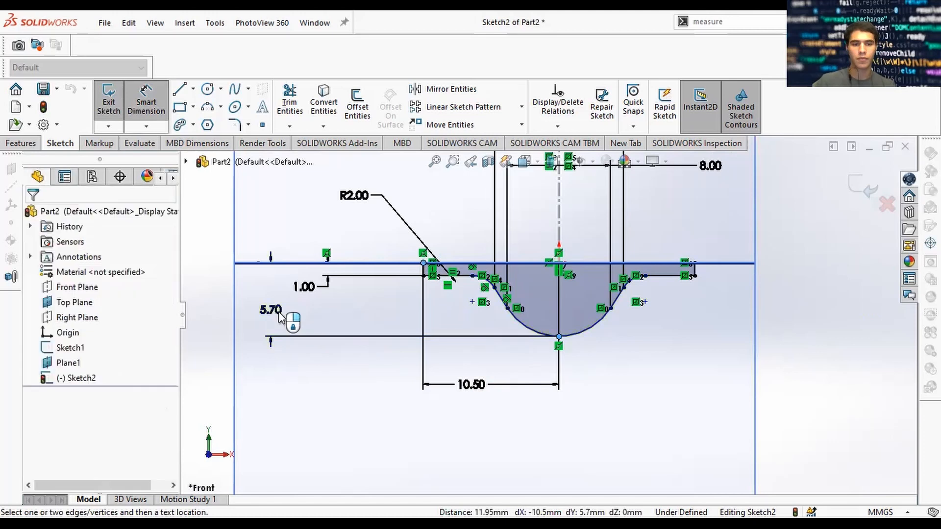
pyautogui.click(357, 319)
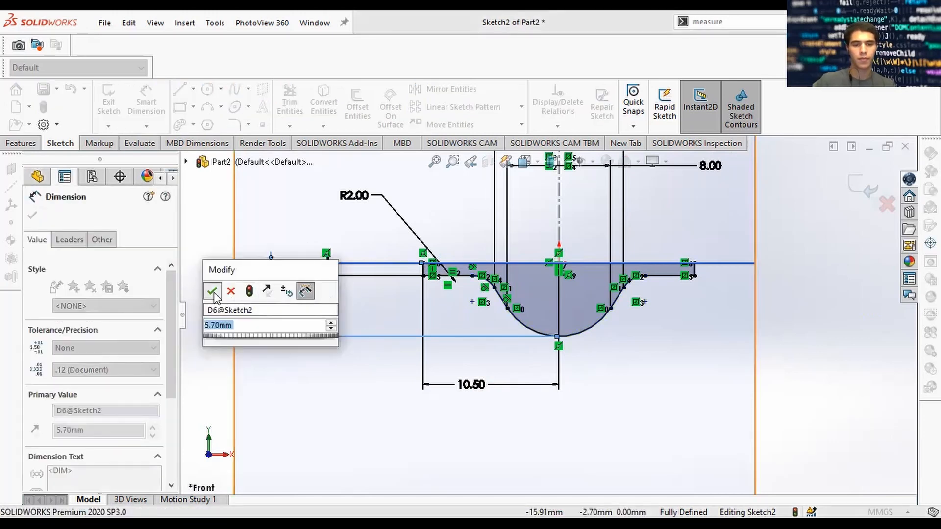
pyautogui.press('Return')
pyautogui.press('Escape')
# Set the doubled distance between the bottom arc's two ends to 7 mm
pyautogui.scroll(-1, 562, 313)
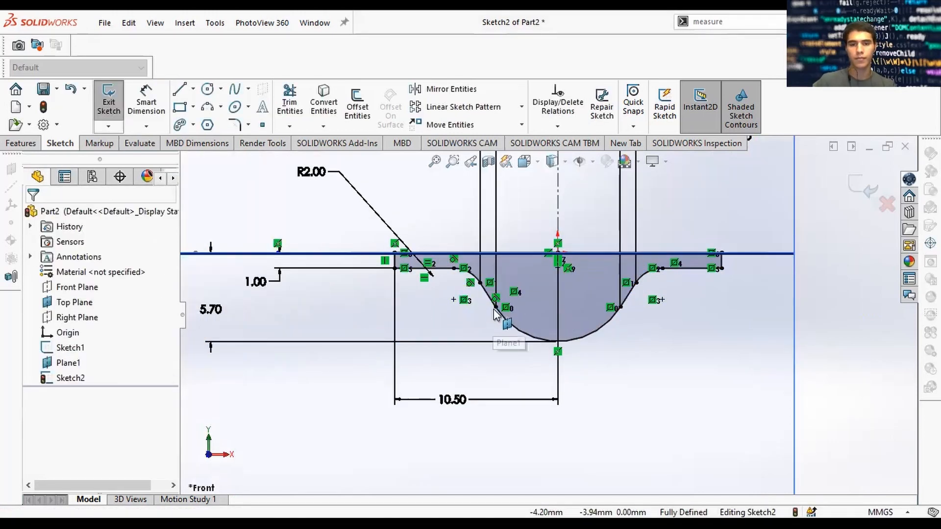
pyautogui.scroll(2, 523, 281)
pyautogui.scroll(1, 547, 316)
pyautogui.doubleClick(657, 214)
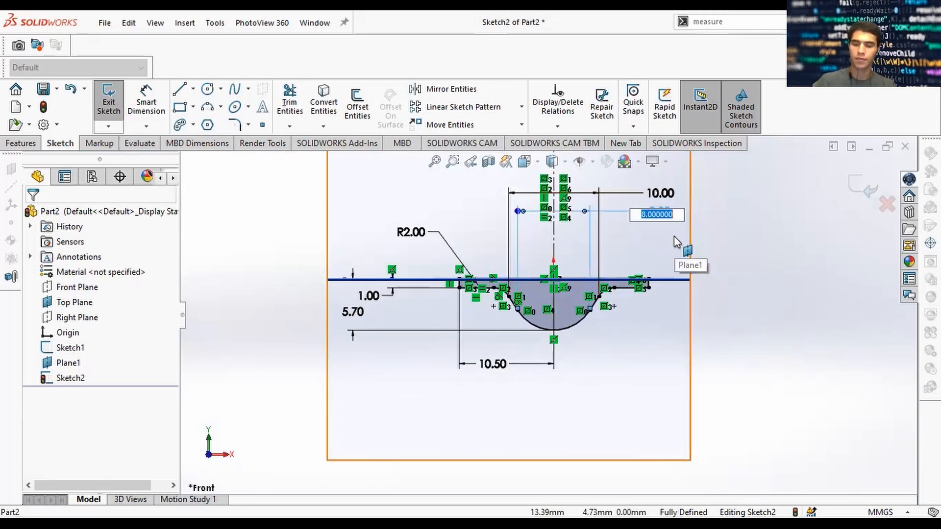
pyautogui.write('7')
pyautogui.press('Return')
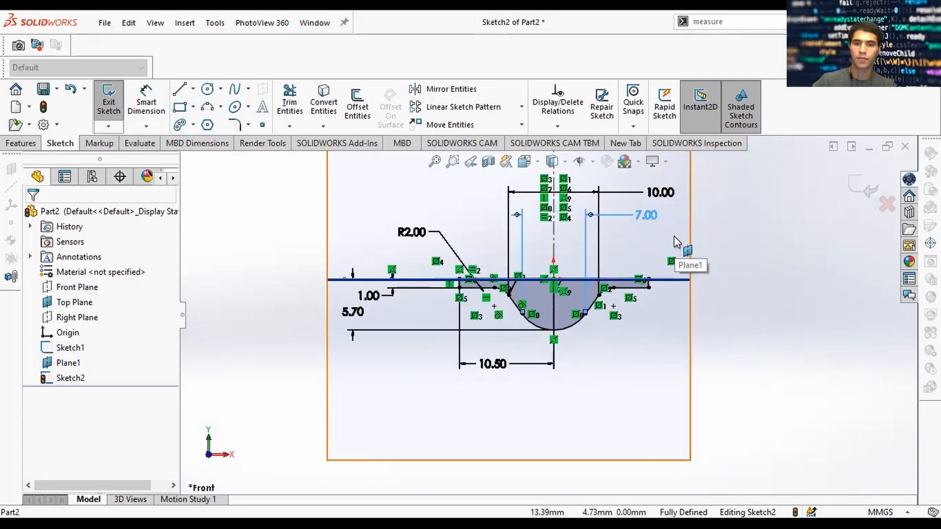
# Set the doubled distance between the bottom arc's two ends to 5 mm
pyautogui.scroll(-2, 559, 272)
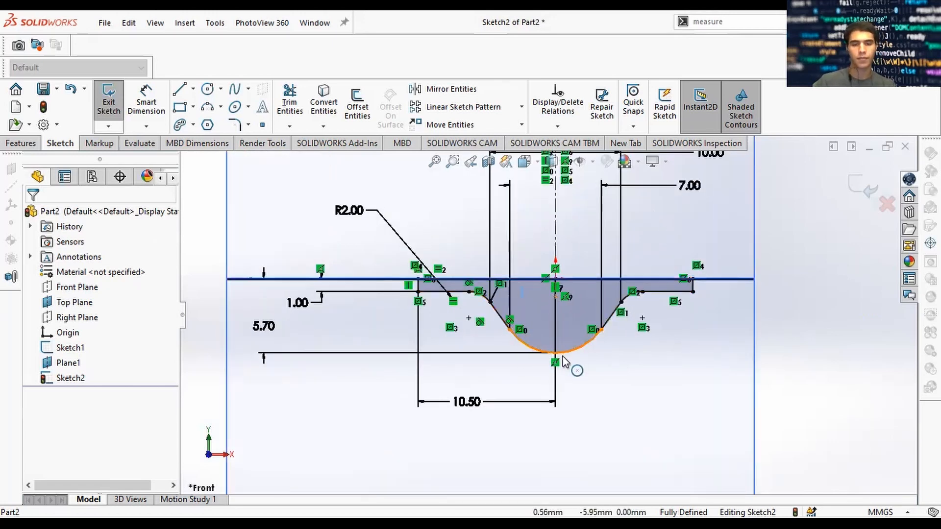
pyautogui.moveTo(562, 361); pyautogui.dragTo(560, 330, button='right')
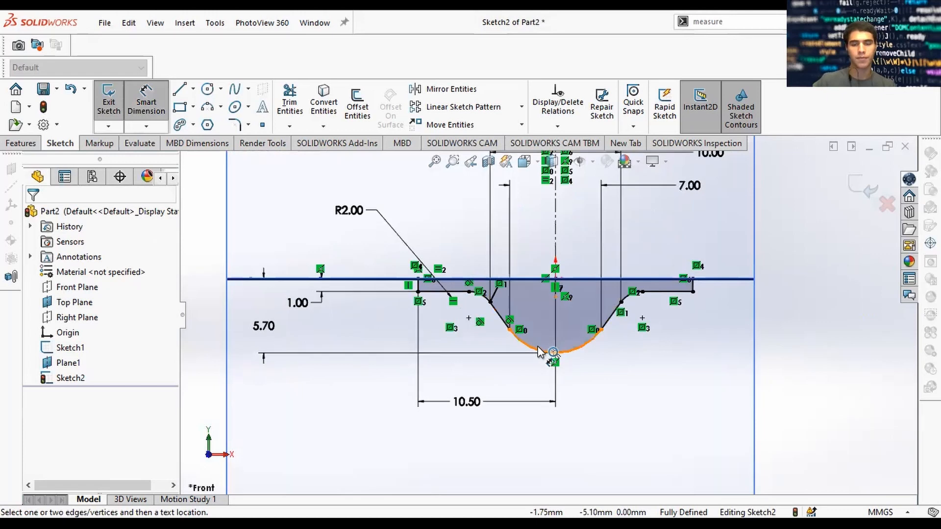
pyautogui.press('Escape')
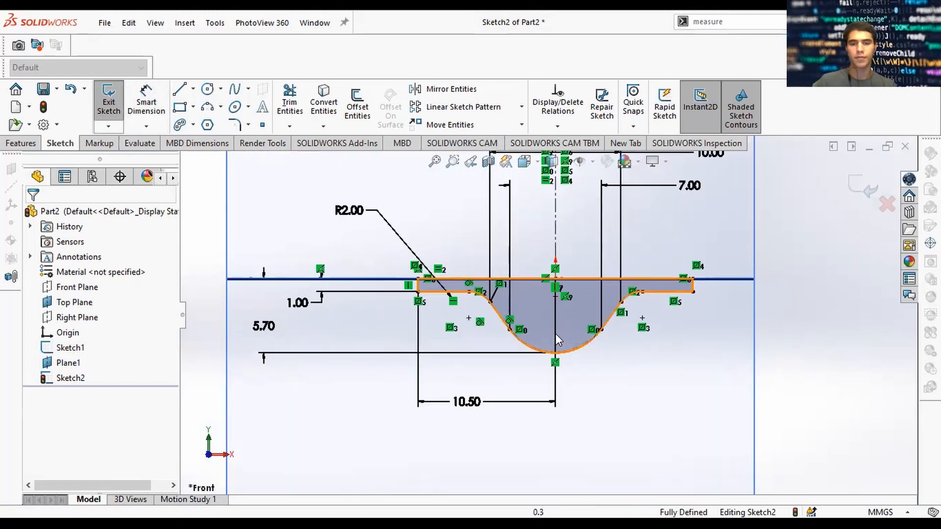
pyautogui.click(509, 329)
pyautogui.doubleClick(689, 185)
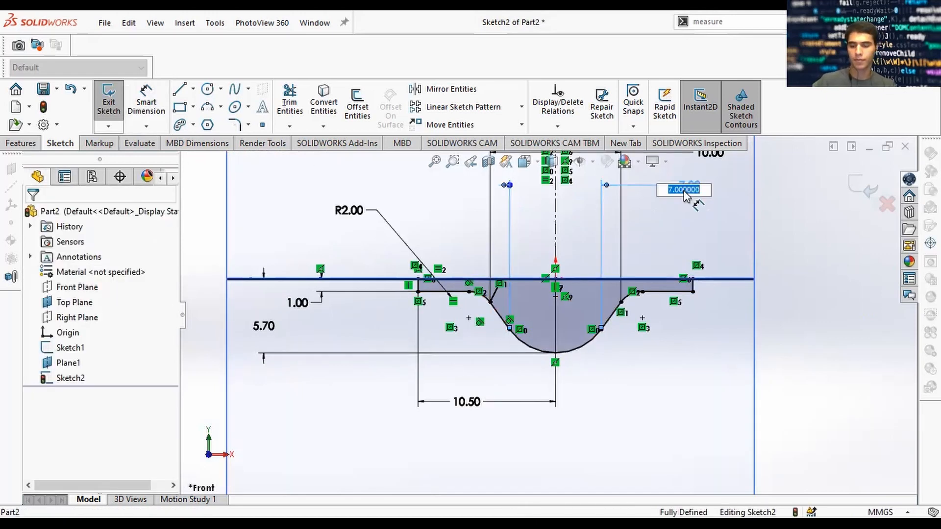
pyautogui.press('Return')
pyautogui.click(679, 324)
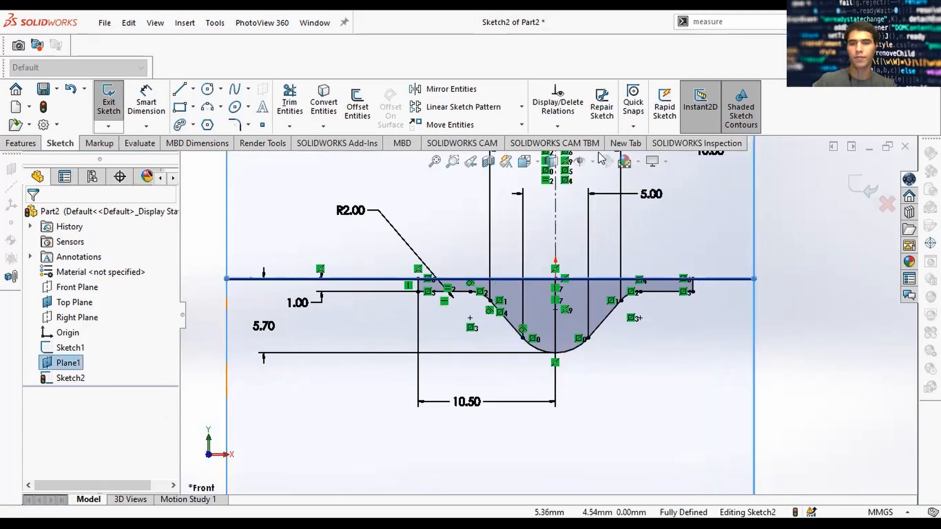
# Set the doubled distance between the fillets' lower endpoints to 8 mm
pyautogui.scroll(2, 660, 207)
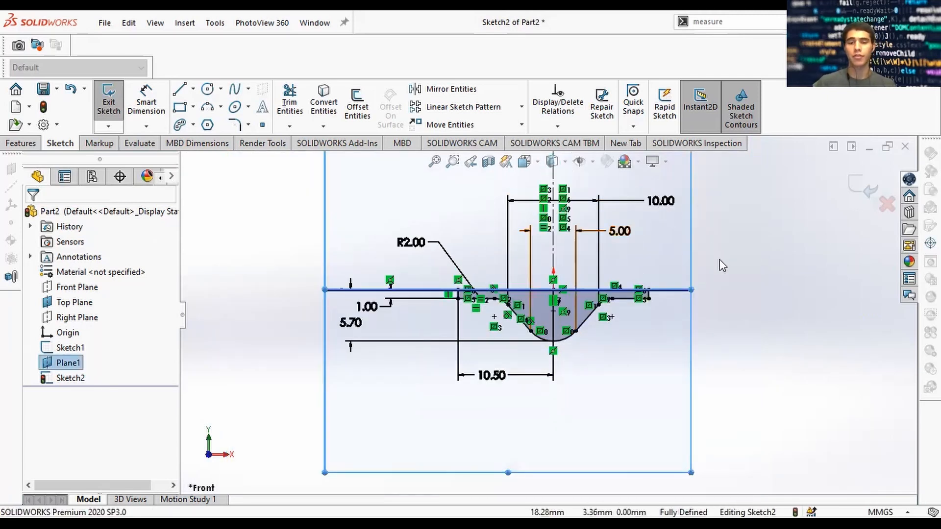
pyautogui.keyDown('ctrl'); pyautogui.moveTo(731, 229); pyautogui.dragTo(709, 235, button='middle'); pyautogui.keyUp('ctrl')
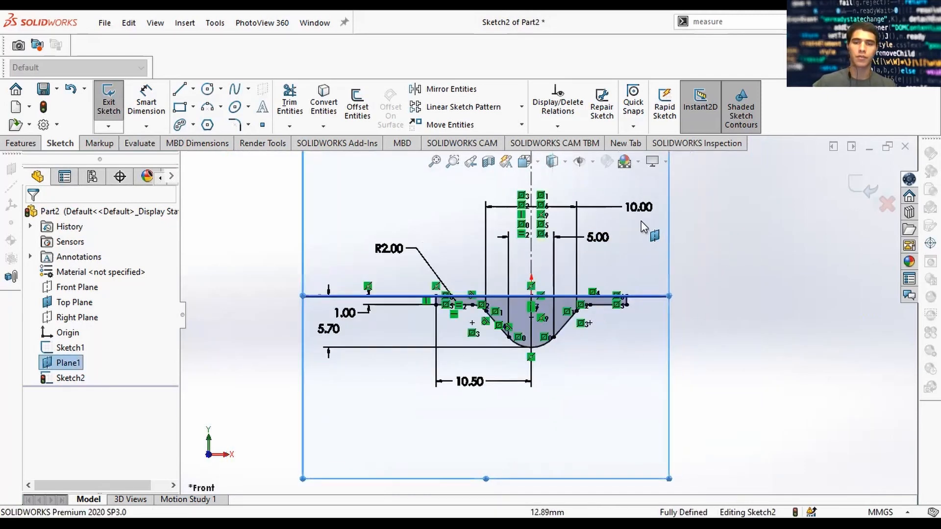
pyautogui.click(637, 208)
pyautogui.doubleClick(637, 208)
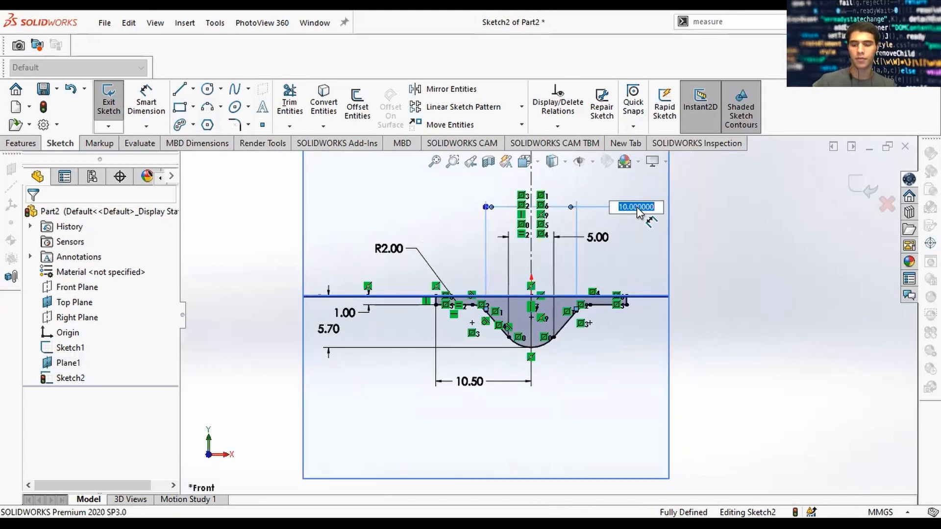
pyautogui.write('8')
pyautogui.press('Return')
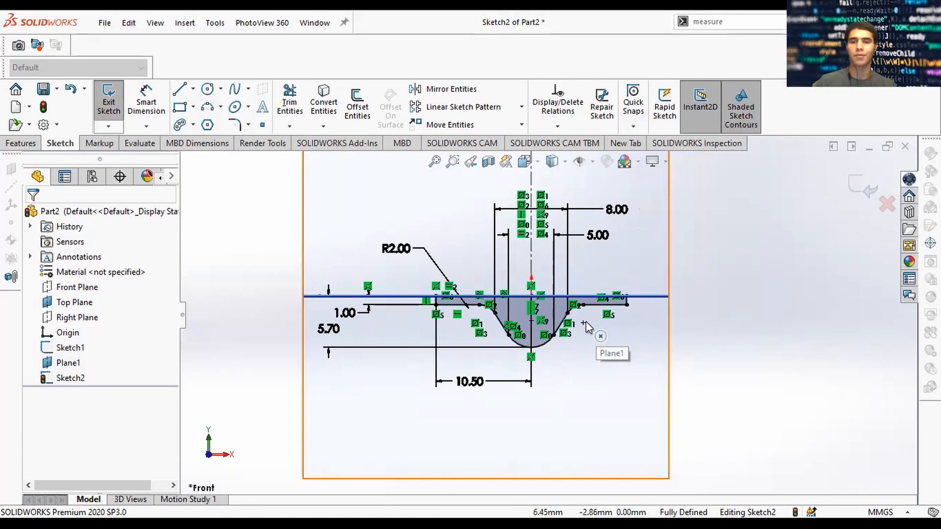
# Set the doubled distance between the bottom arc's two ends to 4 mm
pyautogui.doubleClick(598, 236)
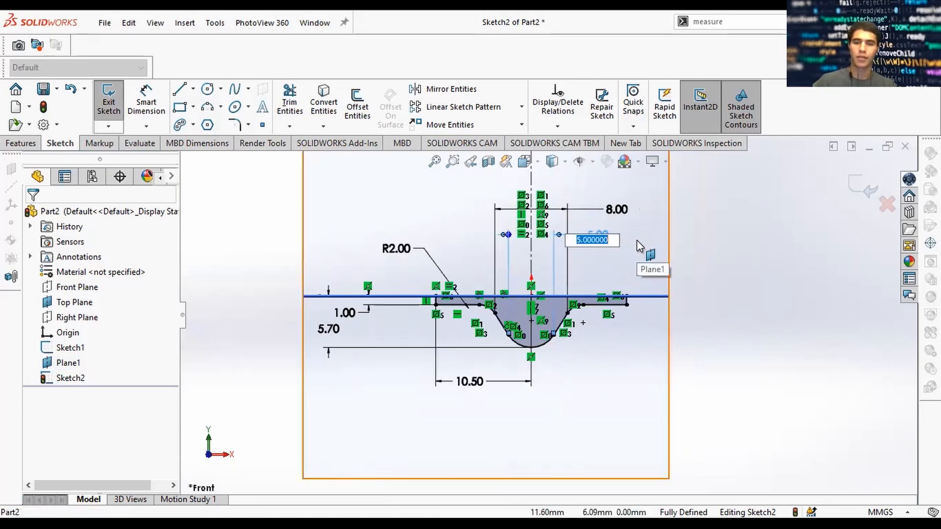
pyautogui.write('4')
pyautogui.press('Return')
pyautogui.scroll(-2, 560, 316)
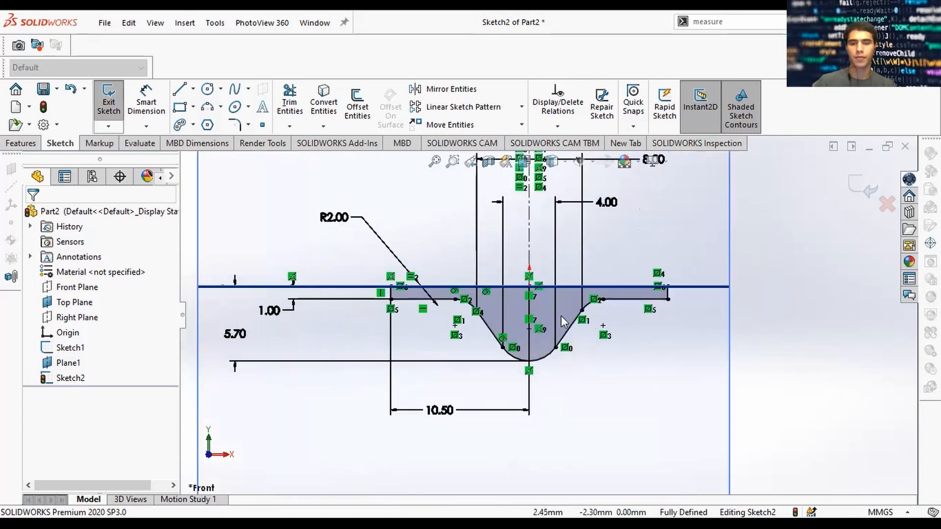
pyautogui.scroll(-1, 566, 313)
pyautogui.scroll(1, 566, 313)
pyautogui.scroll(-1, 567, 313)
pyautogui.scroll(2, 567, 313)
pyautogui.scroll(-1, 566, 313)
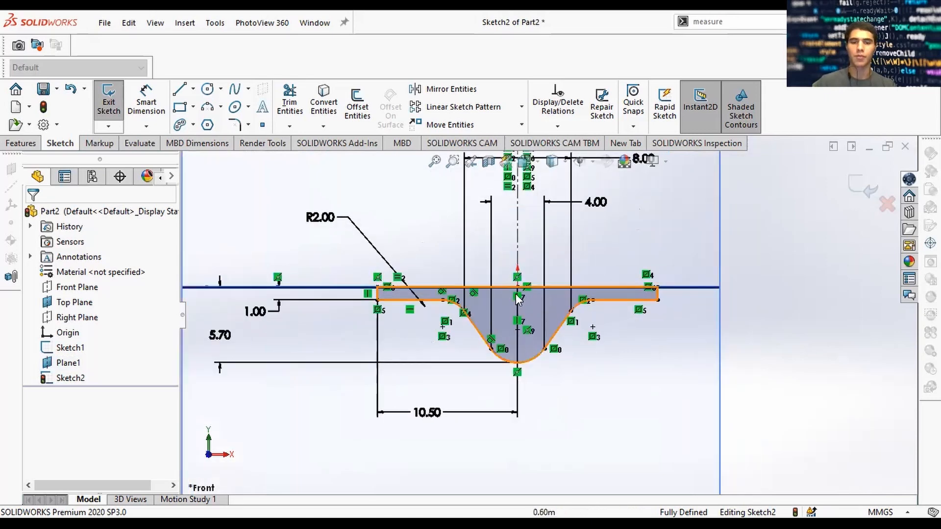
pyautogui.scroll(2, 547, 314)
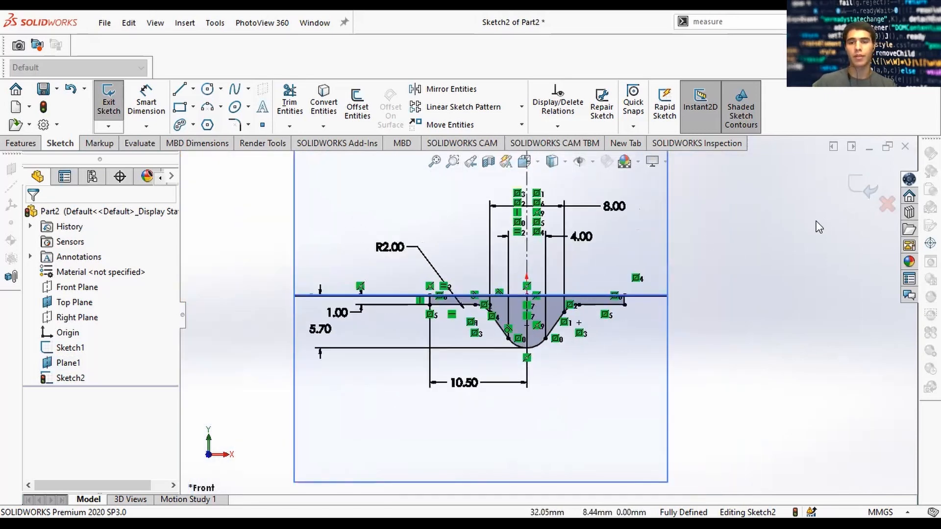
# Exit the mirrored profile sketch, keeping its changes
pyautogui.press('d')
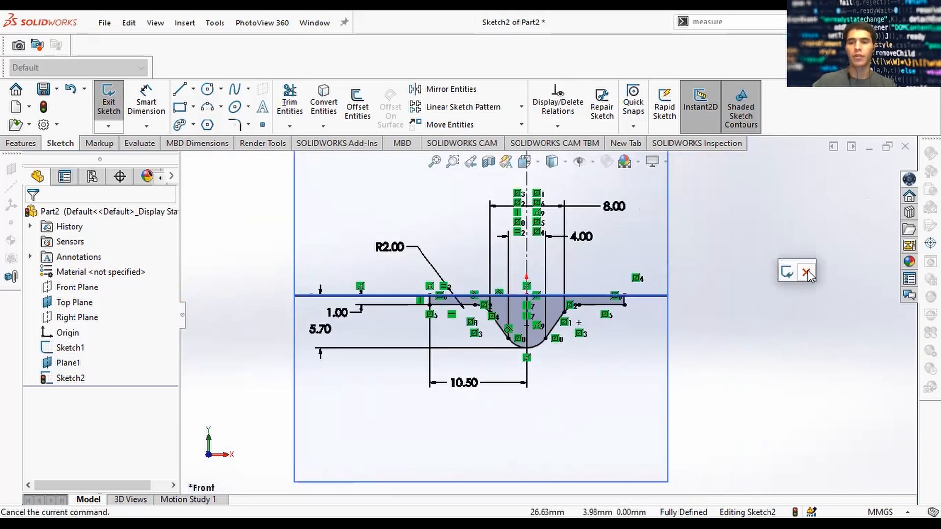
pyautogui.click(856, 191)
pyautogui.moveTo(720, 279); pyautogui.dragTo(688, 319, button='middle')
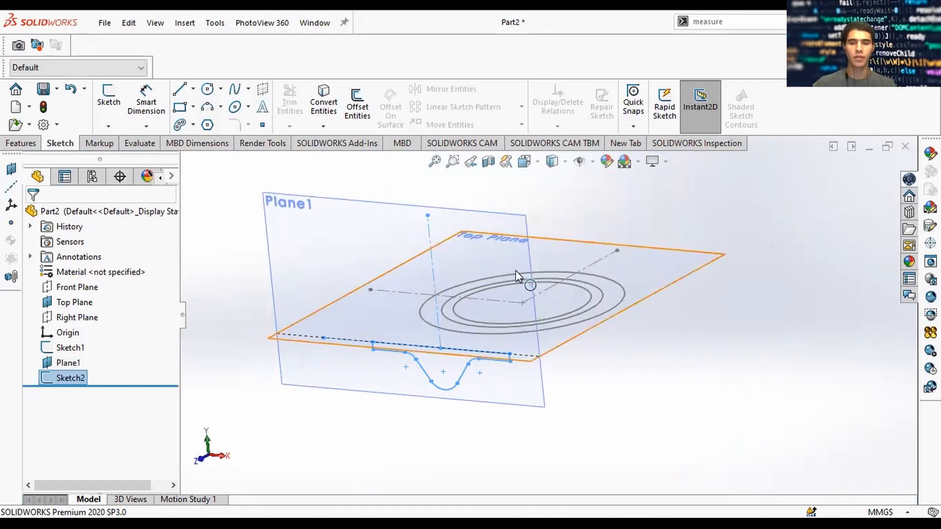
pyautogui.moveTo(607, 296); pyautogui.dragTo(521, 263, button='middle')
# Switch to the Top view and select Sketch1 to check the diameters of its concentric circles
pyautogui.press('space')
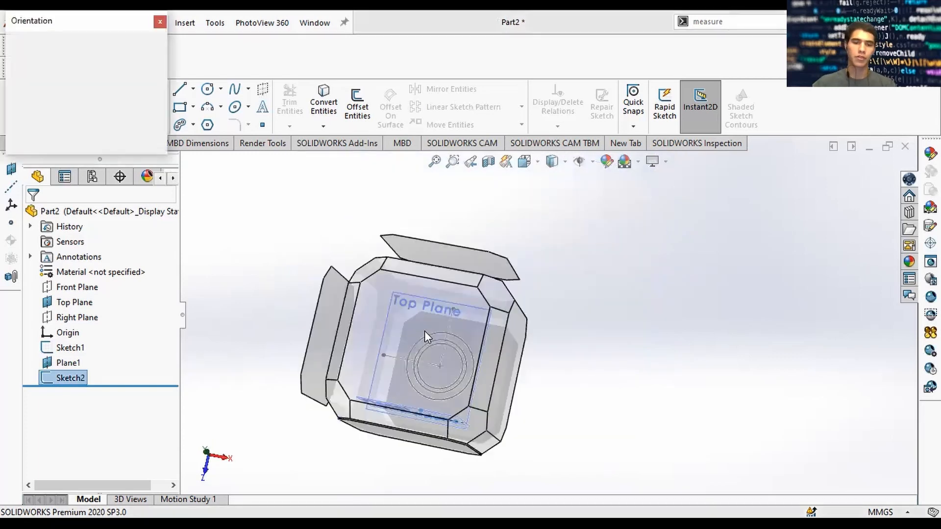
pyautogui.click(538, 322)
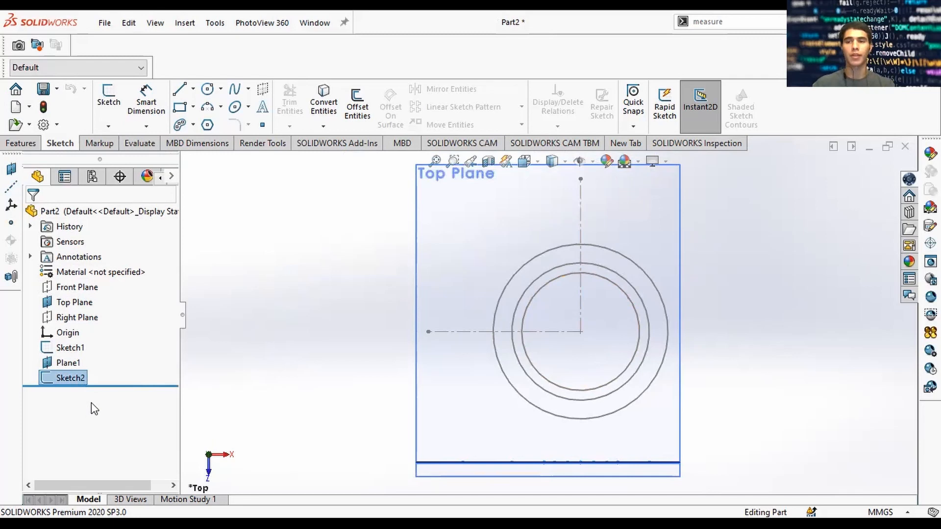
pyautogui.click(69, 347)
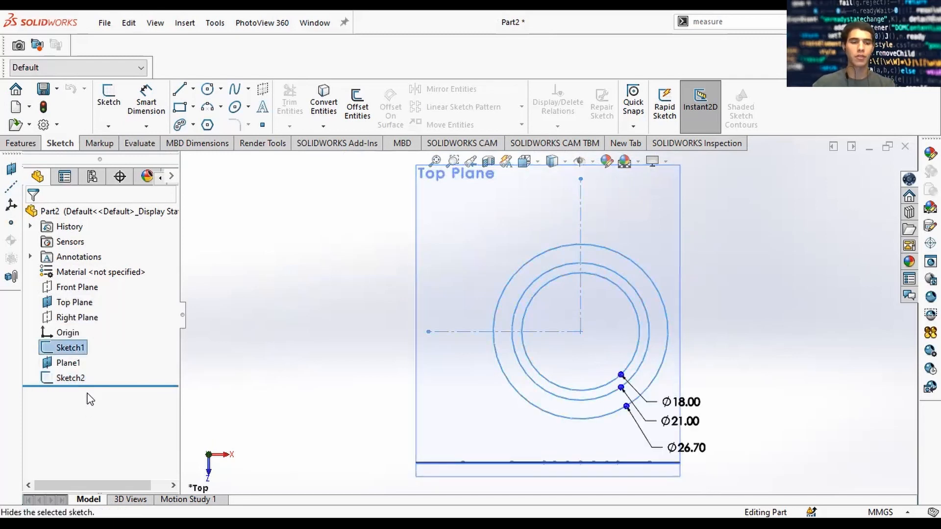
# Open Sketch1 with the concentric circles for editing
pyautogui.moveTo(86, 386)
pyautogui.mouseDown()
pyautogui.moveTo(89, 351)
pyautogui.moveTo(66, 348)
pyautogui.mouseUp()
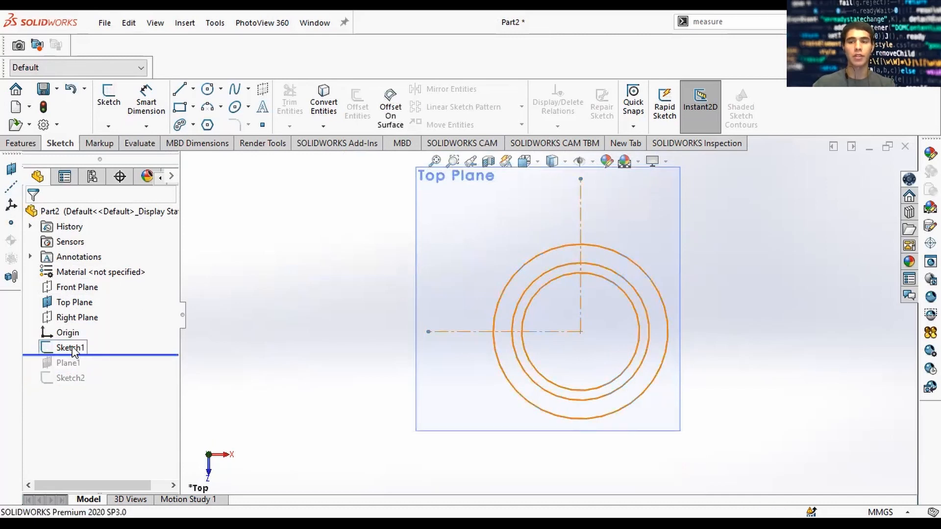
pyautogui.moveTo(72, 354)
pyautogui.mouseDown()
pyautogui.moveTo(84, 361)
pyautogui.moveTo(83, 385)
pyautogui.mouseUp()
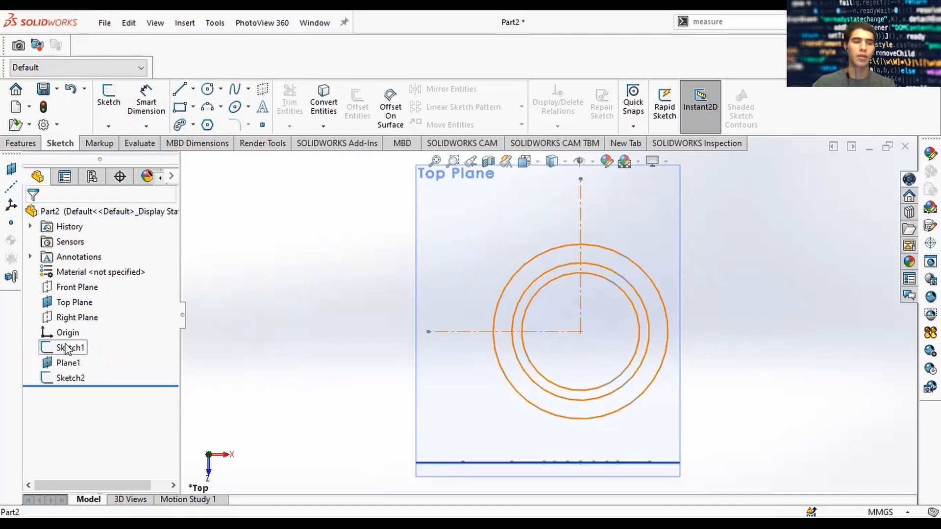
pyautogui.click(65, 345)
pyautogui.click(79, 305)
pyautogui.scroll(-3, 621, 279)
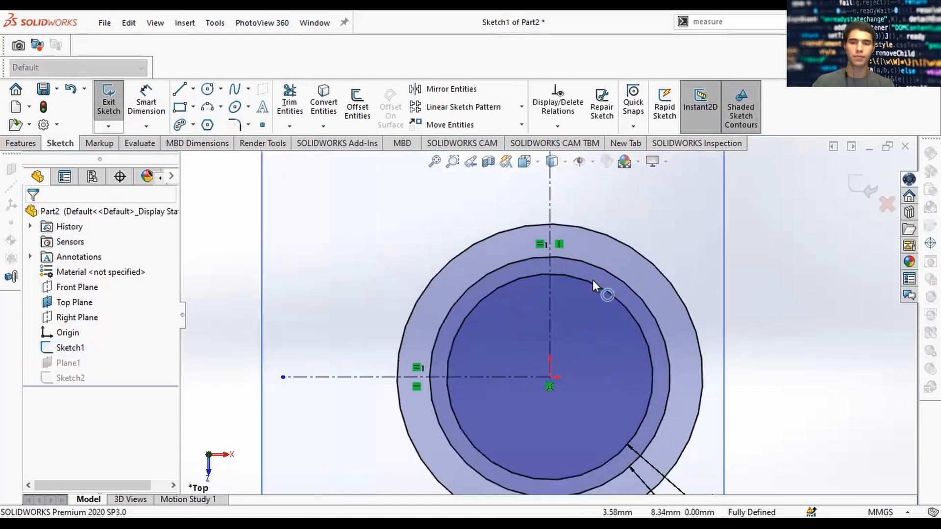
pyautogui.scroll(-2, 592, 280)
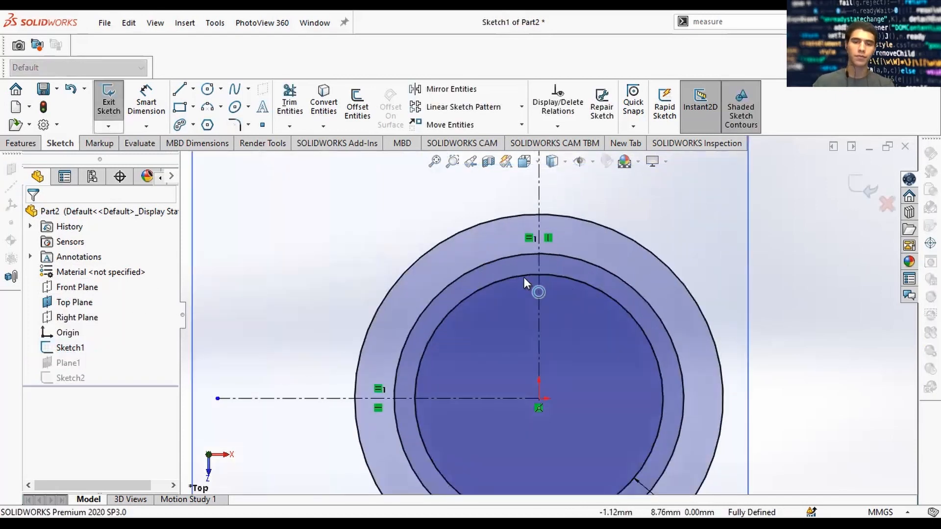
# Draw a vertical line about 3 mm long from the 18 mm circle's left side down to the horizontal centerline
pyautogui.click(180, 89)
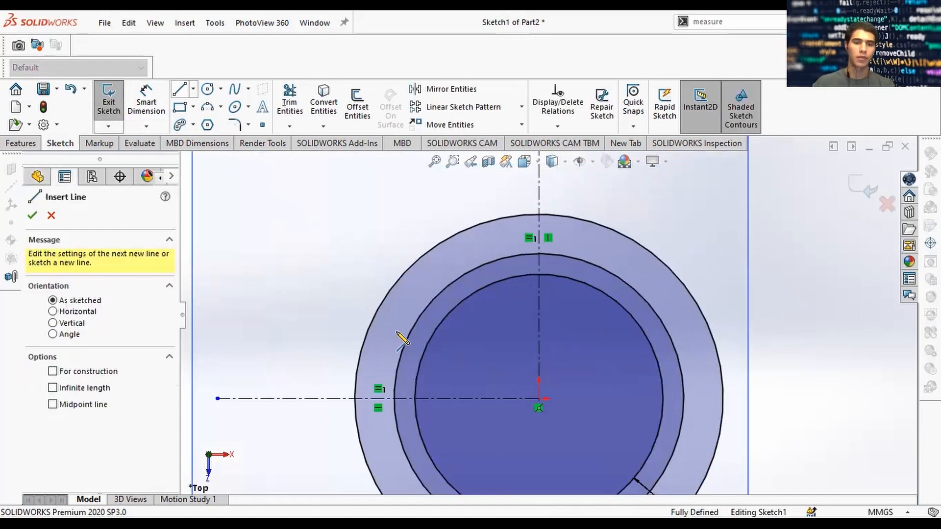
pyautogui.click(422, 358)
pyautogui.click(421, 398)
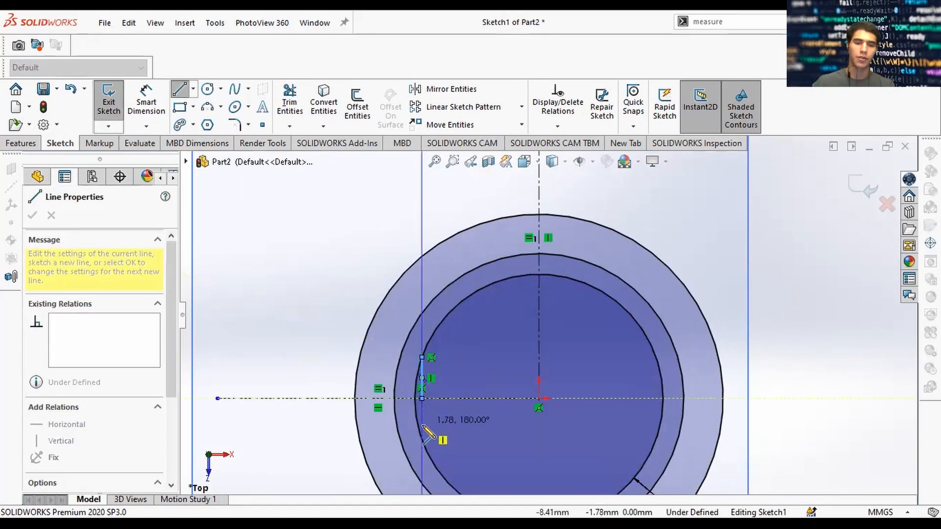
pyautogui.press('Escape')
pyautogui.press('Escape')
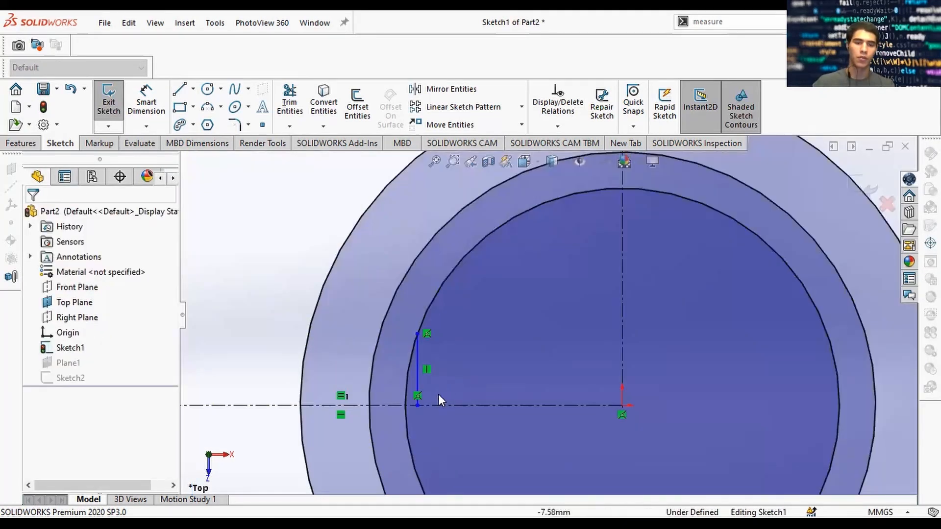
# Mirror the short vertical line about the horizontal centerline
pyautogui.scroll(-3, 434, 391)
pyautogui.click(448, 89)
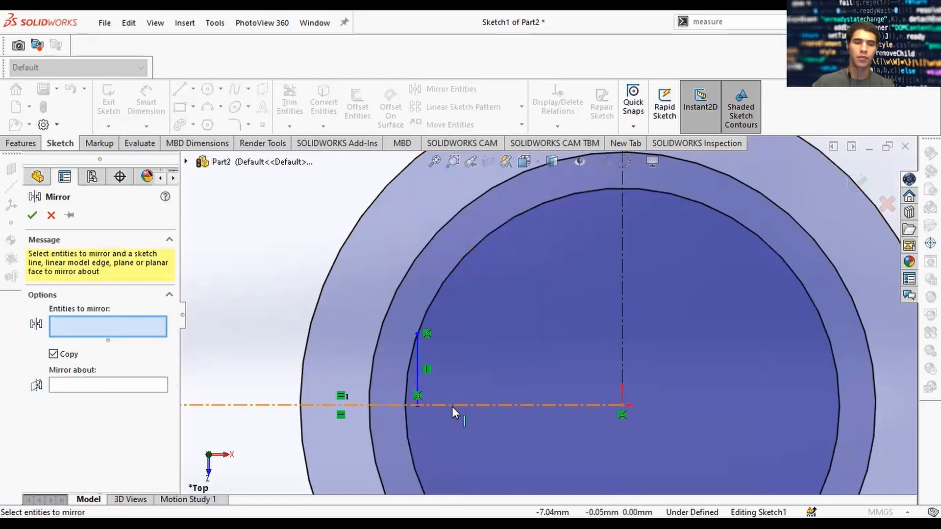
pyautogui.click(417, 378)
pyautogui.click(119, 388)
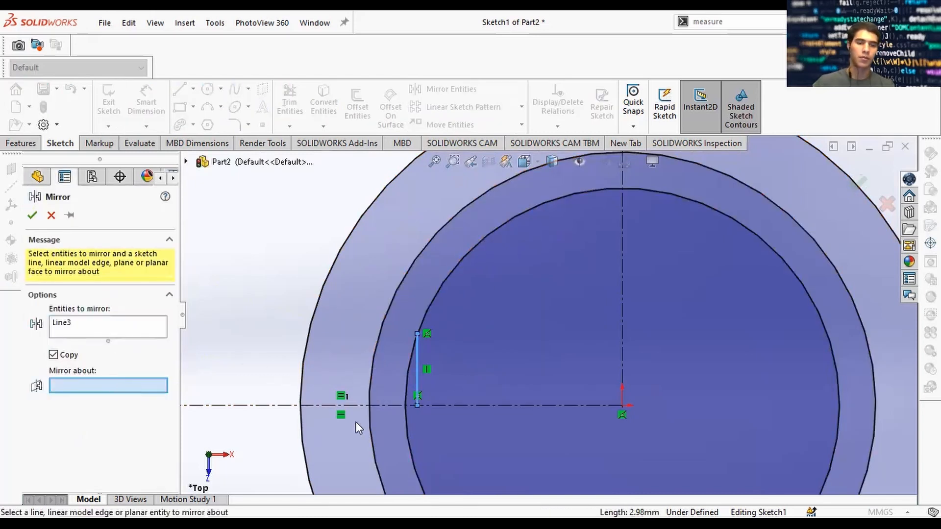
pyautogui.click(445, 405)
pyautogui.click(38, 219)
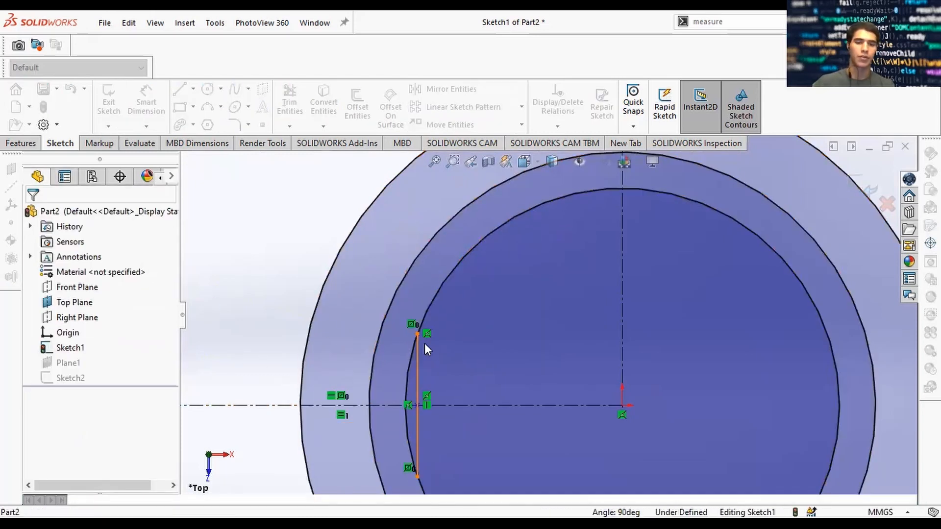
# Dimension the vertical chord's full length as 8 mm
pyautogui.moveTo(587, 396); pyautogui.dragTo(583, 363, button='right')
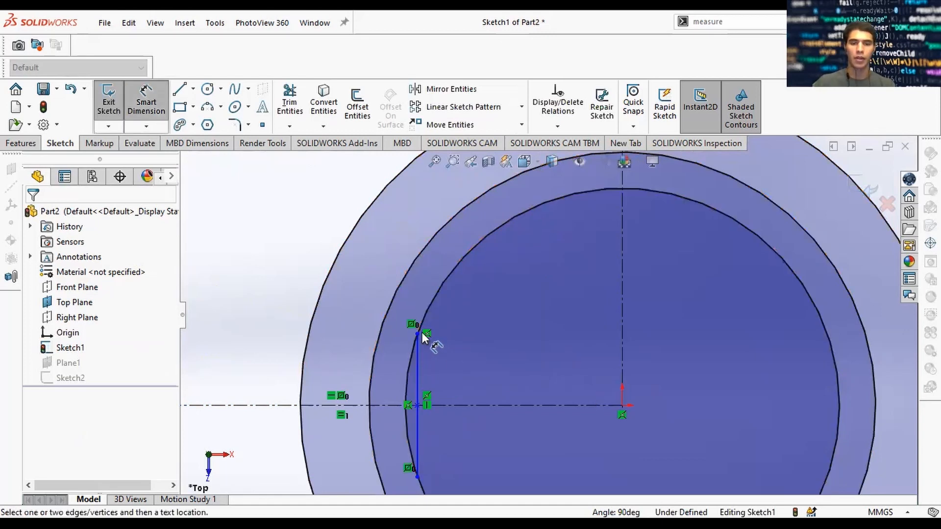
pyautogui.click(418, 362)
pyautogui.click(500, 388)
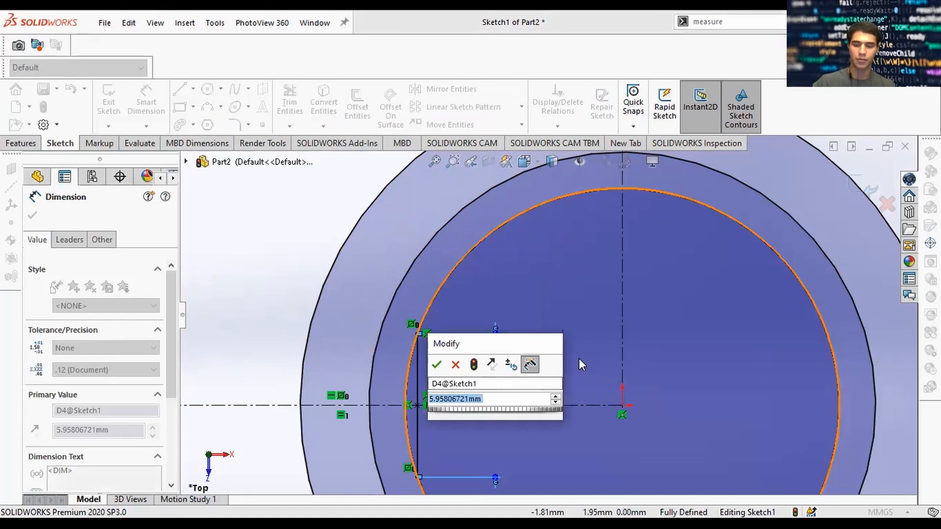
pyautogui.write('8')
pyautogui.press('Return')
pyautogui.scroll(3, 577, 348)
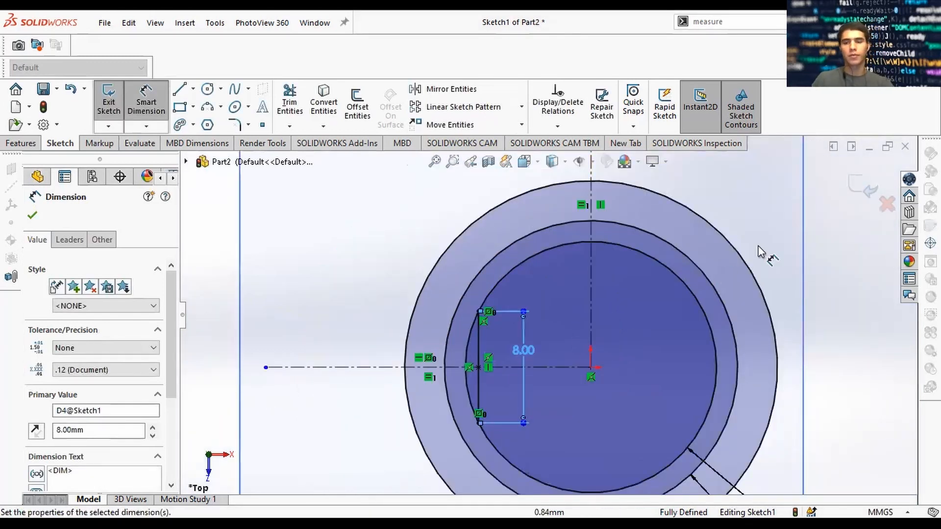
# Mirror the 8 mm chord about the vertical centerline and exit the sketch
pyautogui.click(470, 90)
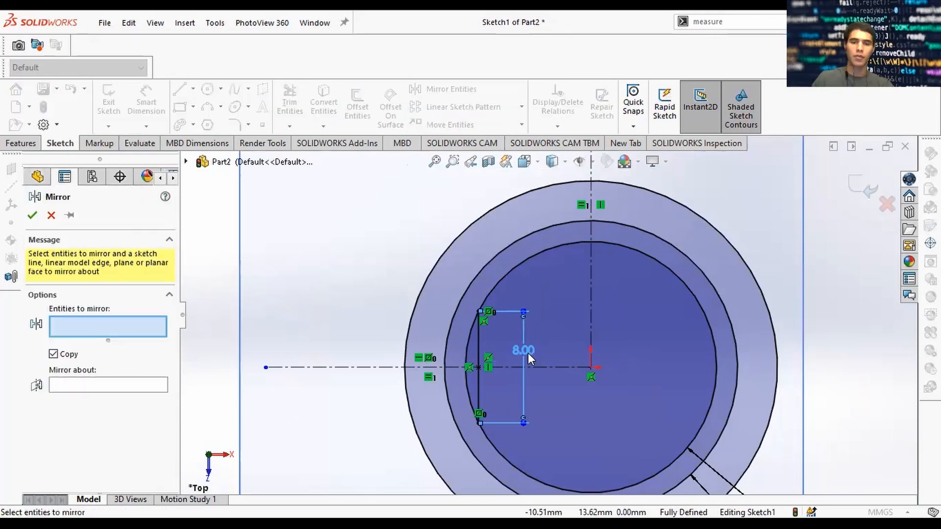
pyautogui.click(478, 343)
pyautogui.click(91, 386)
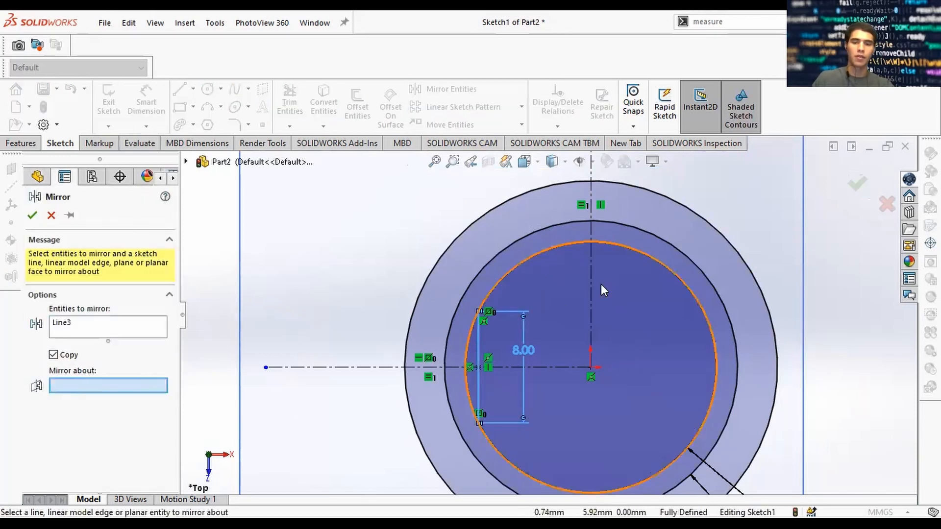
pyautogui.click(591, 284)
pyautogui.click(856, 185)
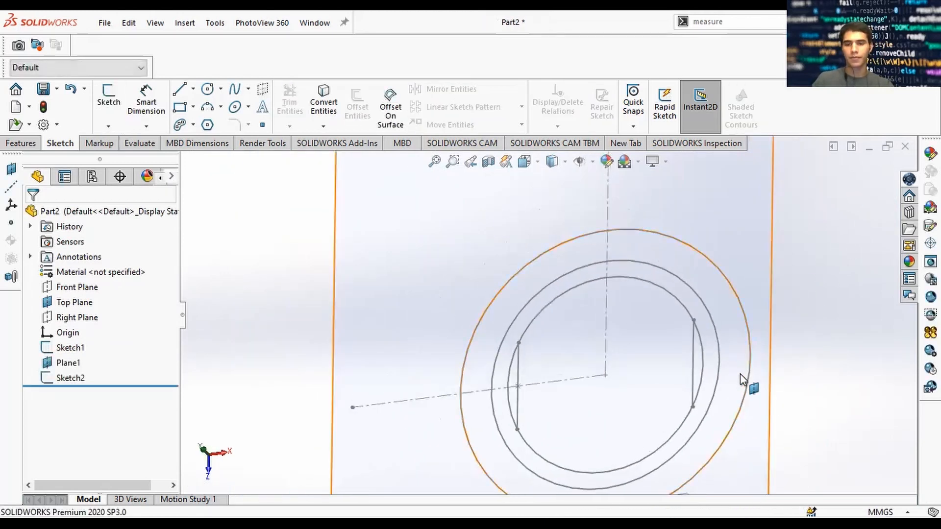
# Save the part as "Public Regent v1" in the Downloads folder
pyautogui.moveTo(713, 416); pyautogui.dragTo(539, 352, button='middle')
pyautogui.press('space')
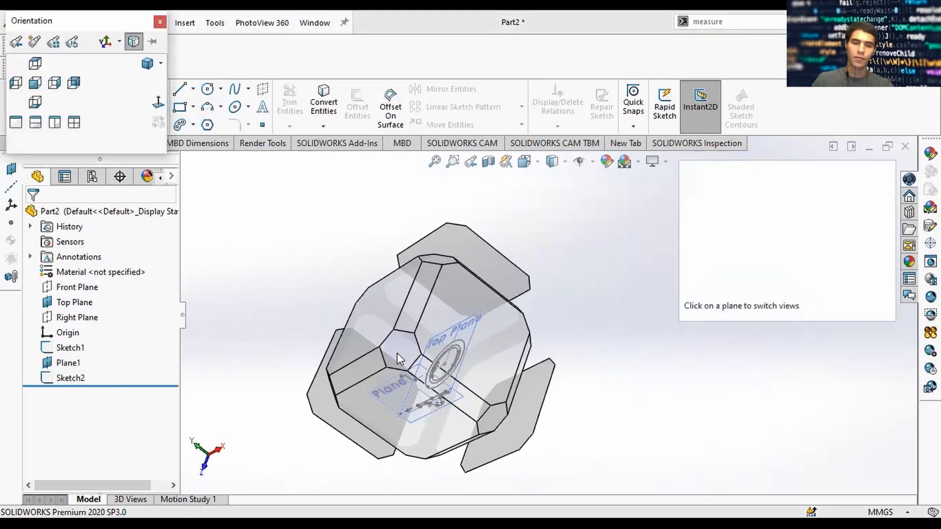
pyautogui.click(398, 351)
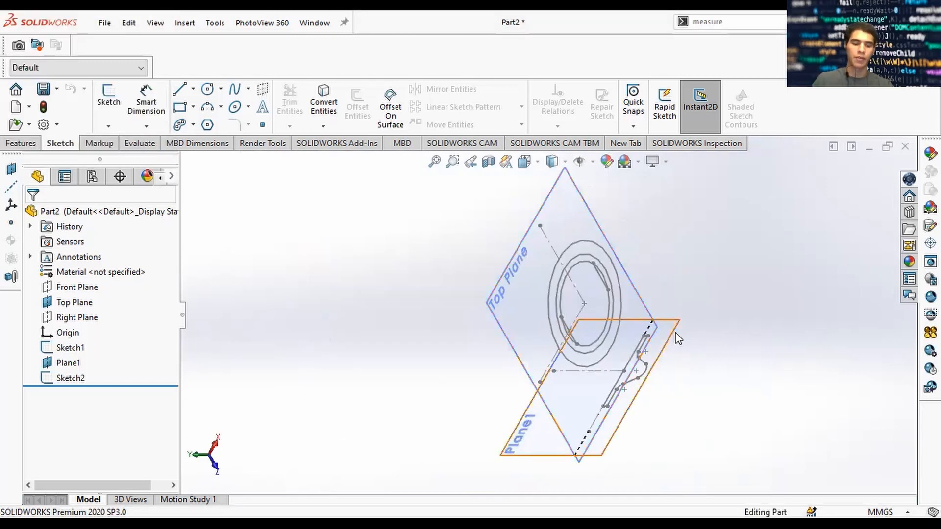
pyautogui.rightClick(732, 304)
pyautogui.click(786, 399)
pyautogui.moveTo(710, 392); pyautogui.dragTo(602, 387)
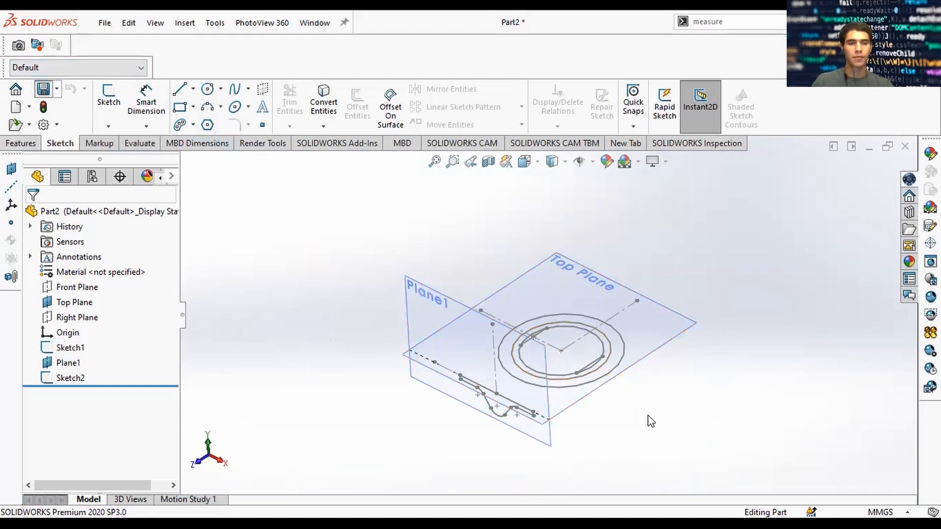
pyautogui.hotkey('ctrl', 's')
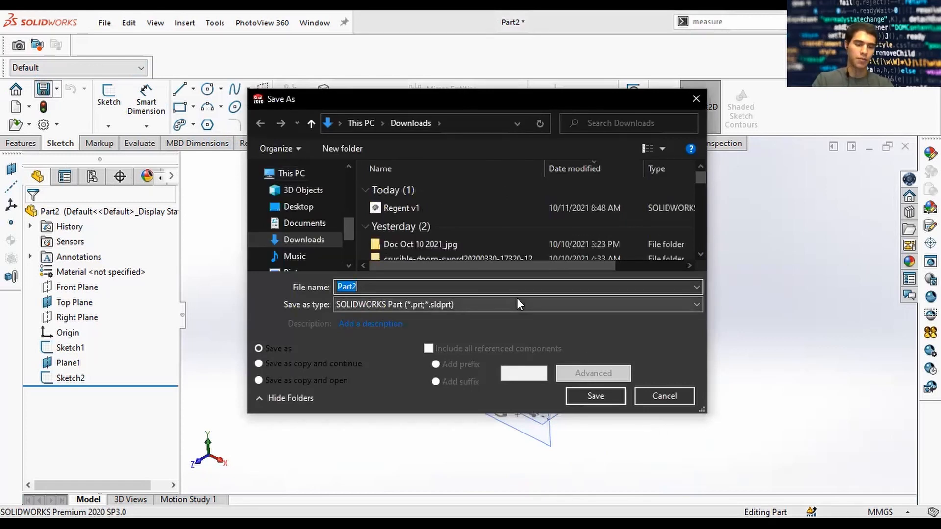
pyautogui.write('R')
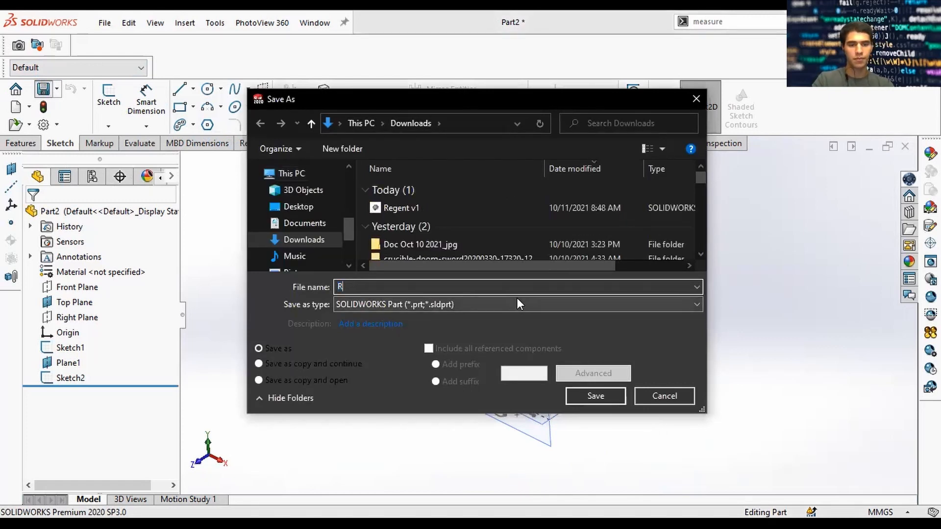
pyautogui.press('BackSpace')
pyautogui.write('Public Regent v1')
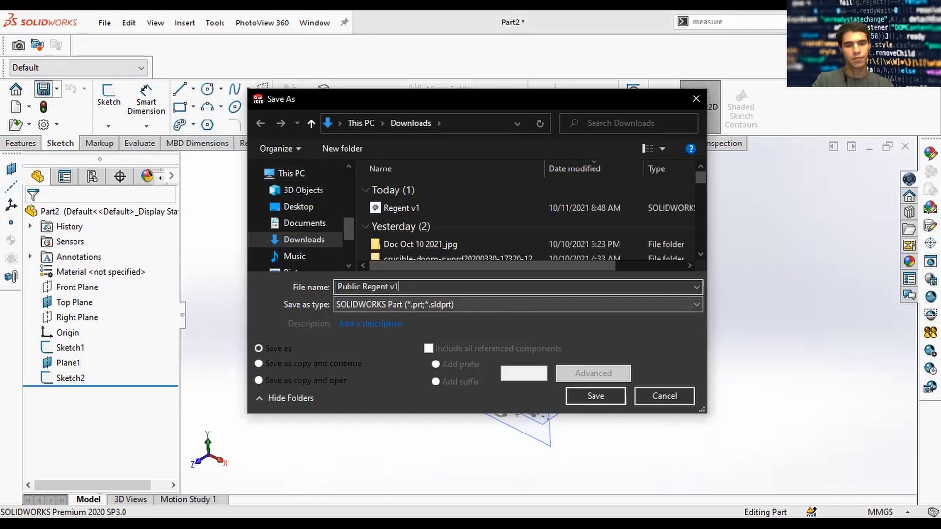
pyautogui.press('Return')
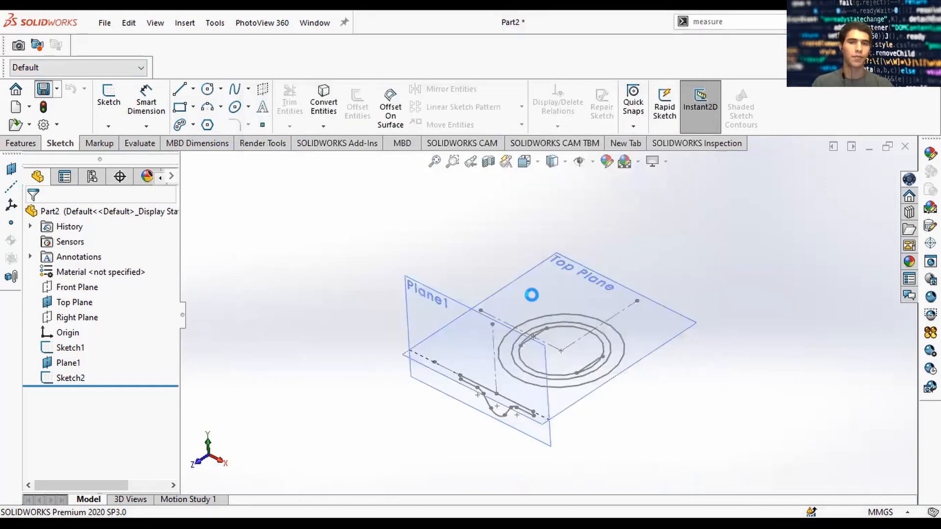
# Start an Extruded Boss/Base from Sketch1
pyautogui.click(22, 142)
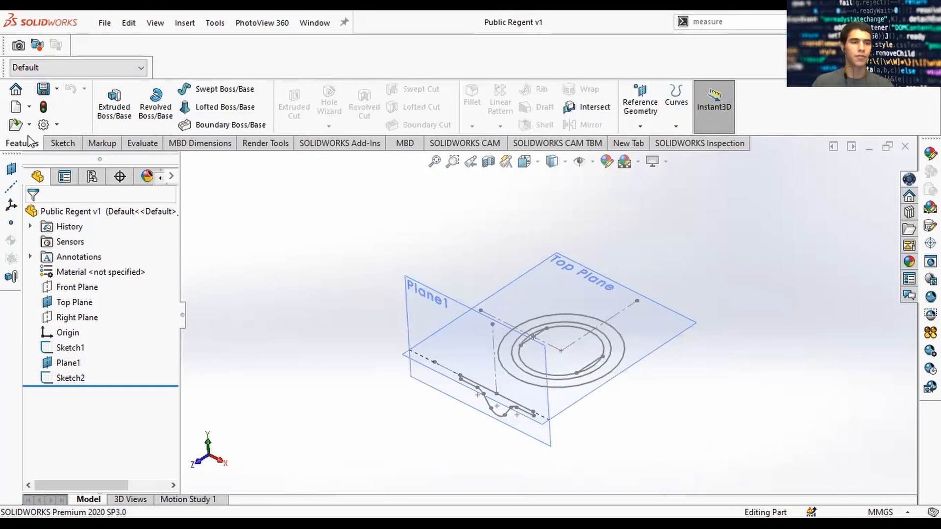
pyautogui.click(115, 103)
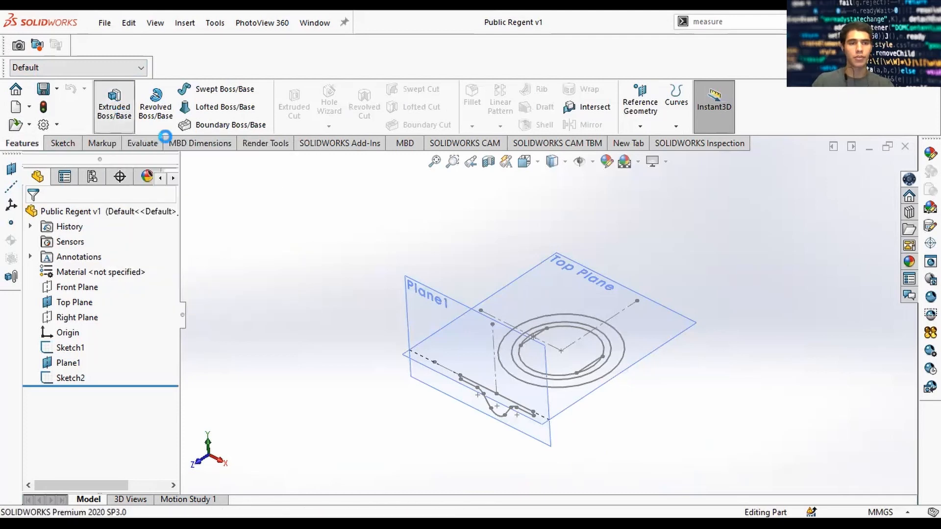
pyautogui.scroll(-5, 618, 349)
pyautogui.click(38, 176)
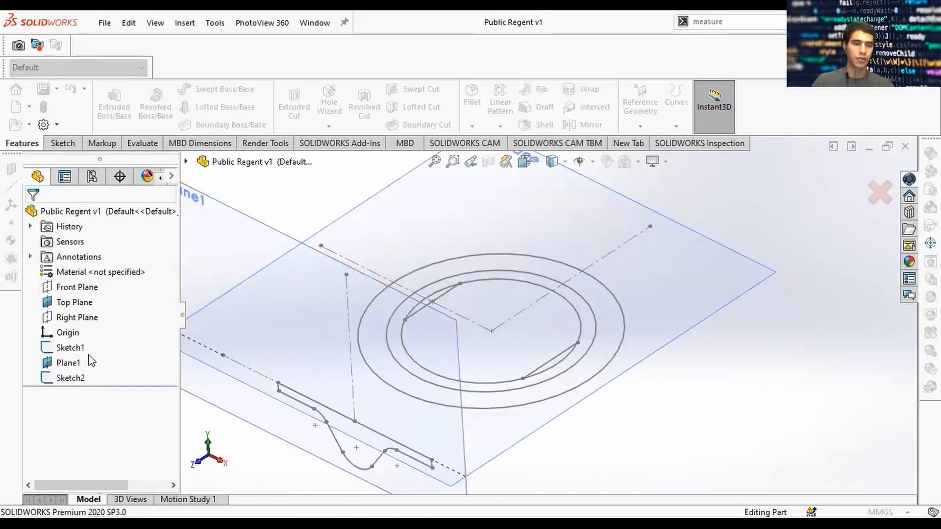
pyautogui.click(62, 348)
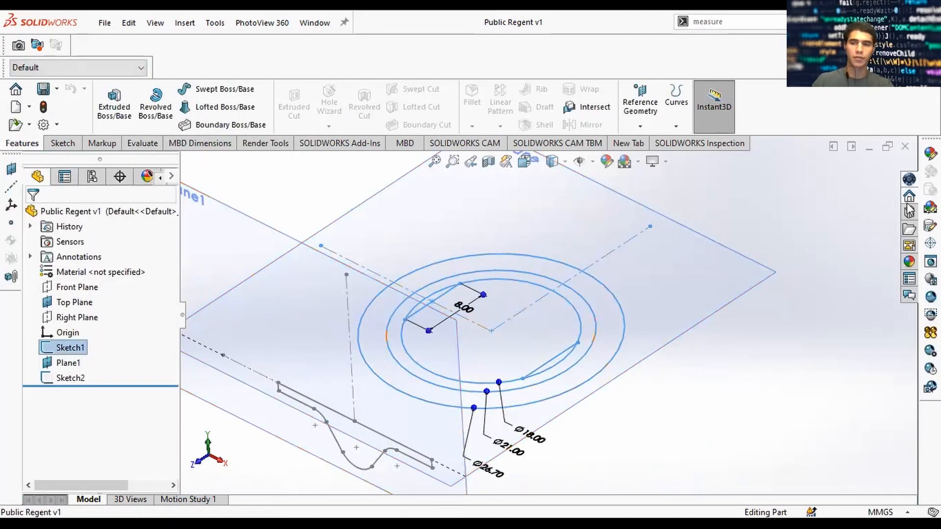
pyautogui.click(122, 120)
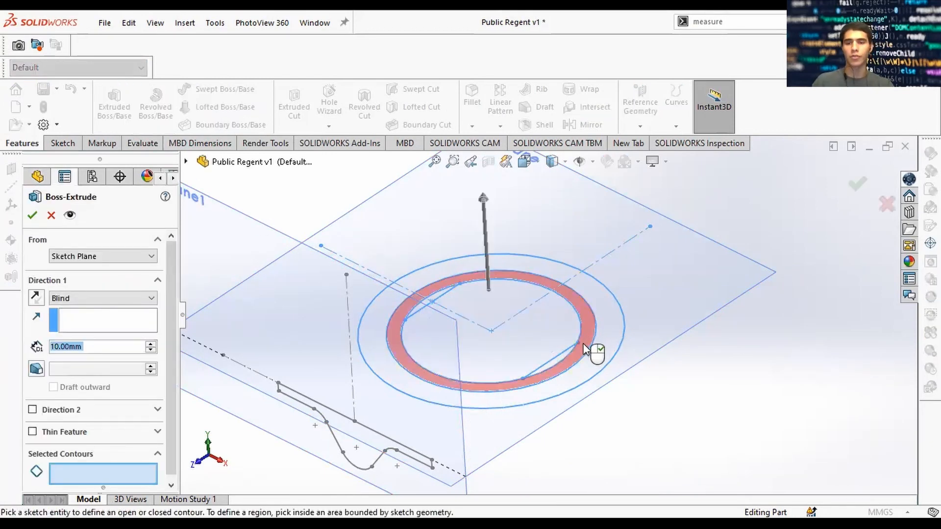
# Try to select the ring between the 18 and 21 mm circles and both chord segments as extrusion contours
pyautogui.scroll(-2, 591, 350)
pyautogui.scroll(-3, 539, 368)
pyautogui.click(533, 356)
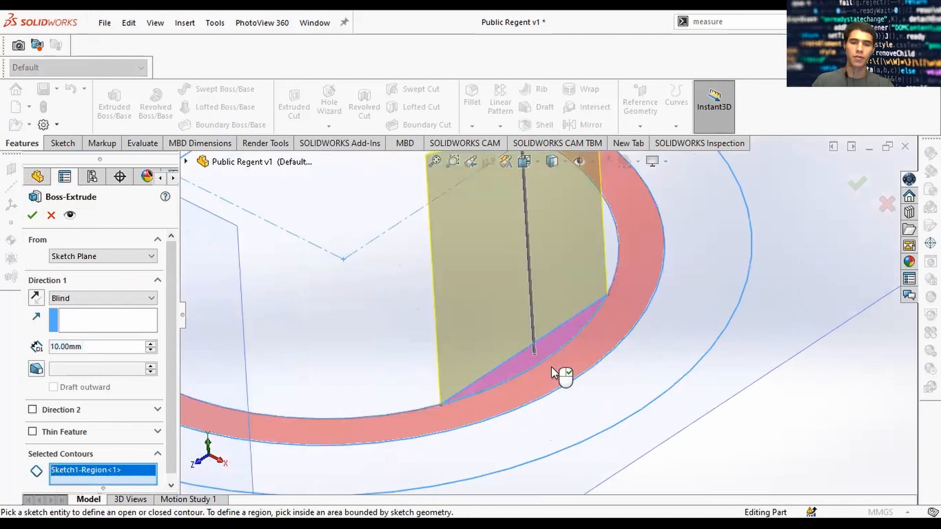
pyautogui.click(552, 366)
pyautogui.scroll(6, 552, 367)
pyautogui.moveTo(463, 260)
pyautogui.mouseDown(button='middle')
pyautogui.moveTo(485, 281)
pyautogui.moveTo(482, 306)
pyautogui.mouseUp(button='middle')
pyautogui.scroll(-3, 450, 315)
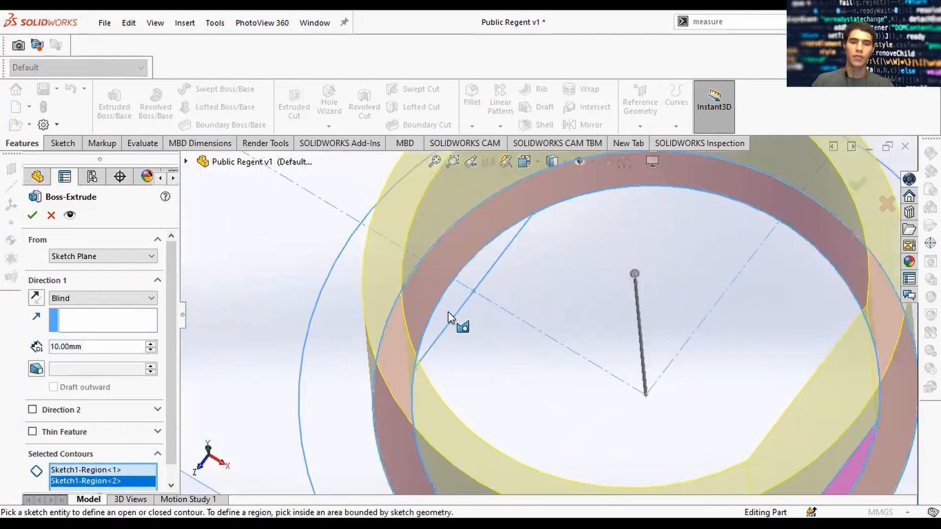
pyautogui.scroll(3, 450, 308)
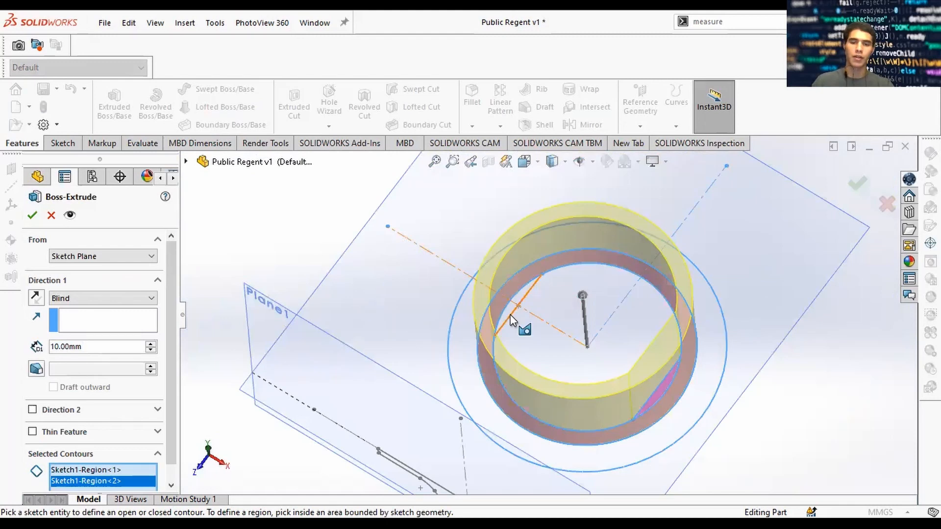
pyautogui.click(510, 320)
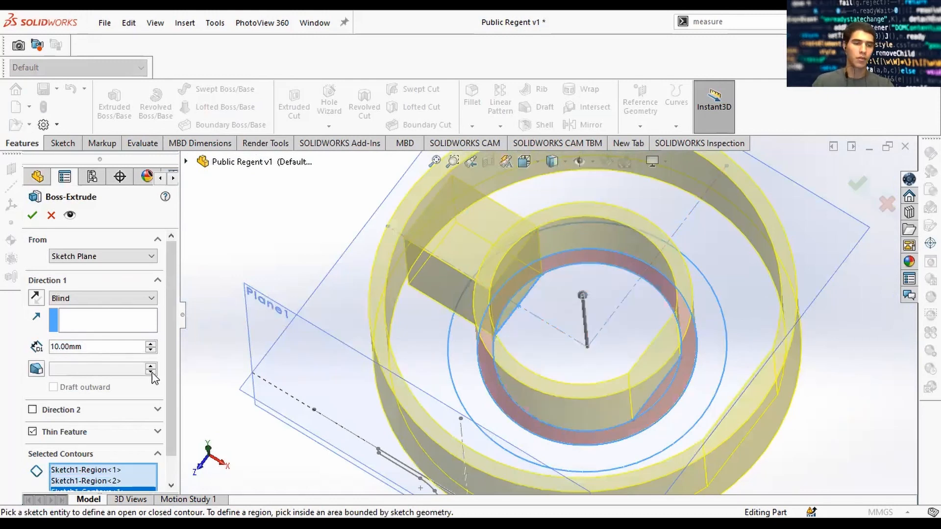
# Clear all selected contours of the extrusion and turn off its thin feature option
pyautogui.scroll(-1, 172, 425)
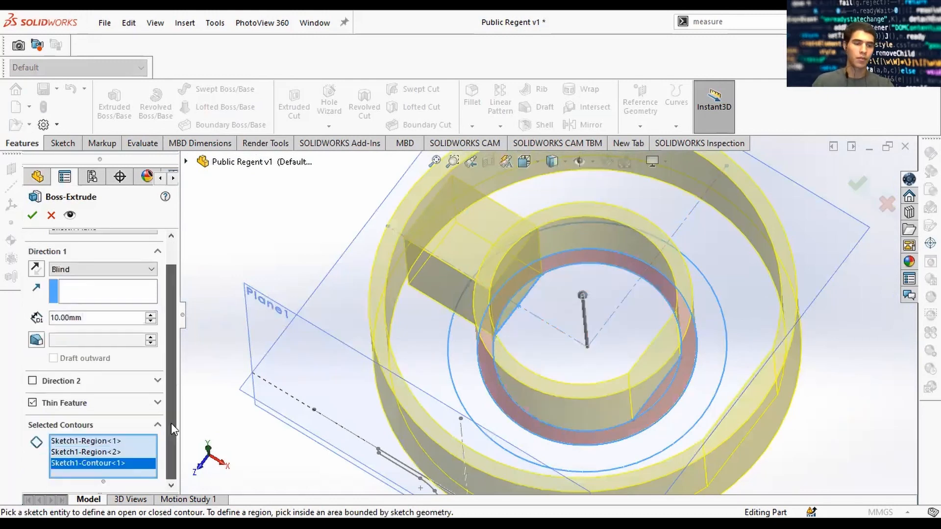
pyautogui.click(105, 442)
pyautogui.press('Delete')
pyautogui.press('Delete')
pyautogui.press('Delete')
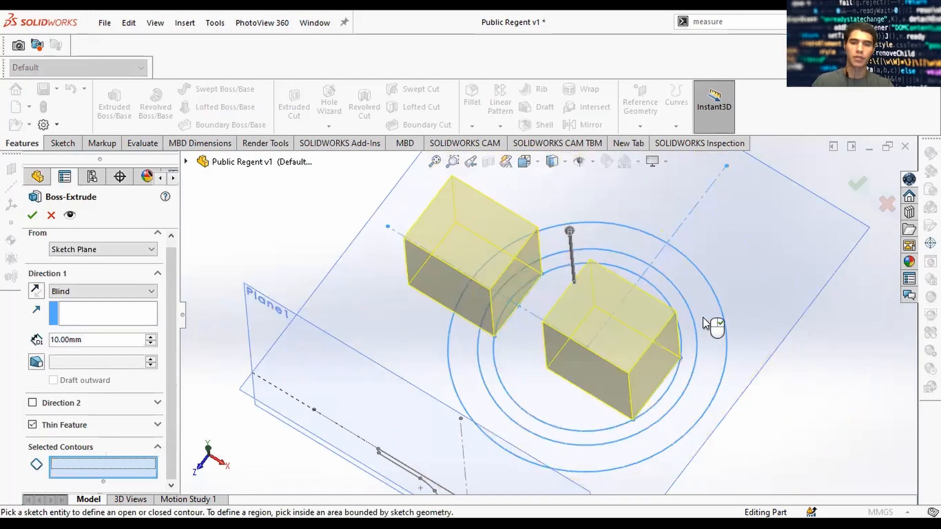
pyautogui.click(707, 417)
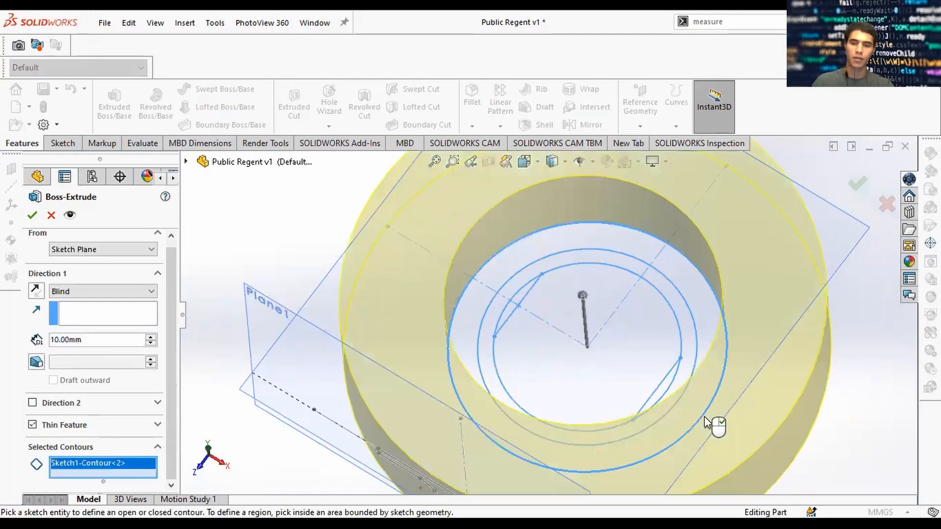
pyautogui.click(32, 425)
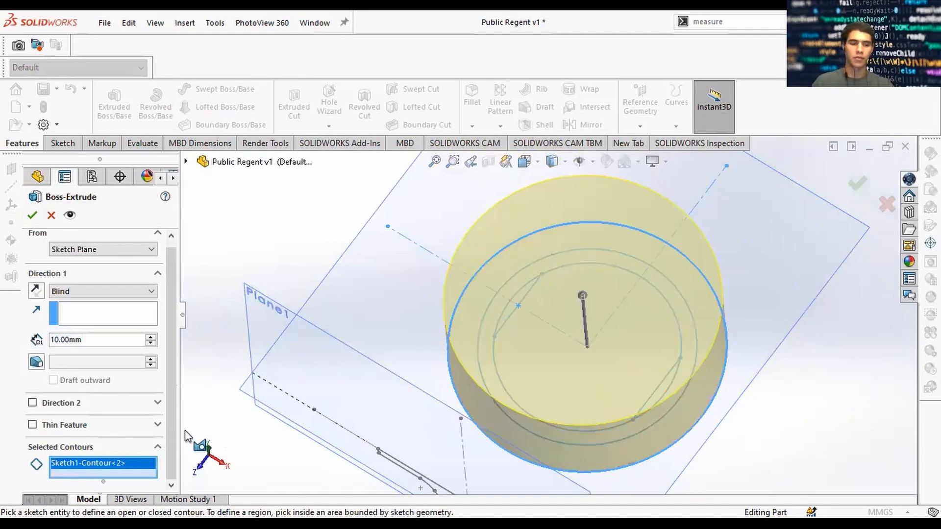
pyautogui.press('Delete')
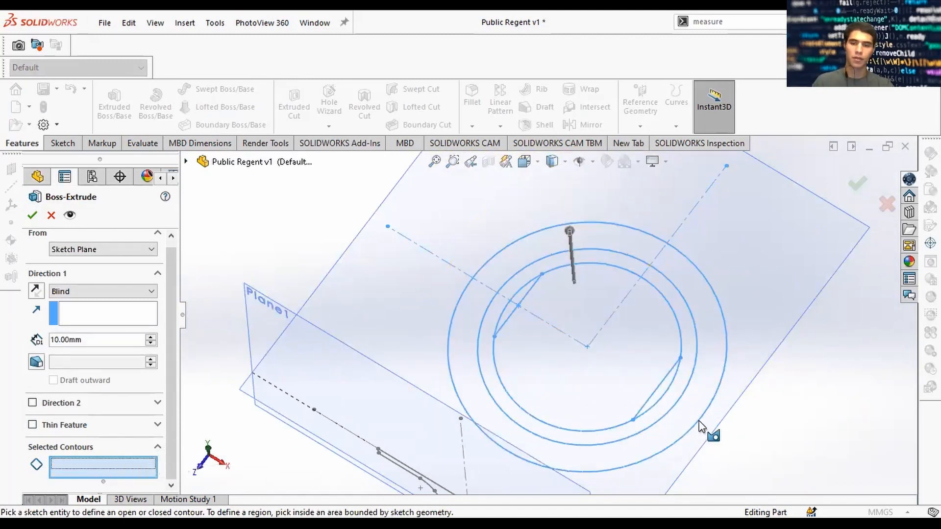
pyautogui.click(663, 399)
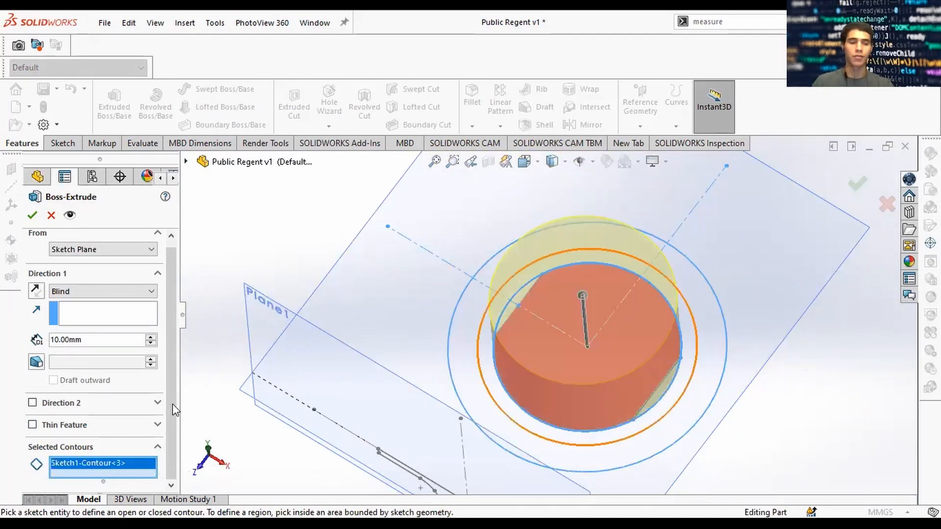
pyautogui.rightClick(132, 464)
pyautogui.click(157, 474)
pyautogui.scroll(-8, 510, 328)
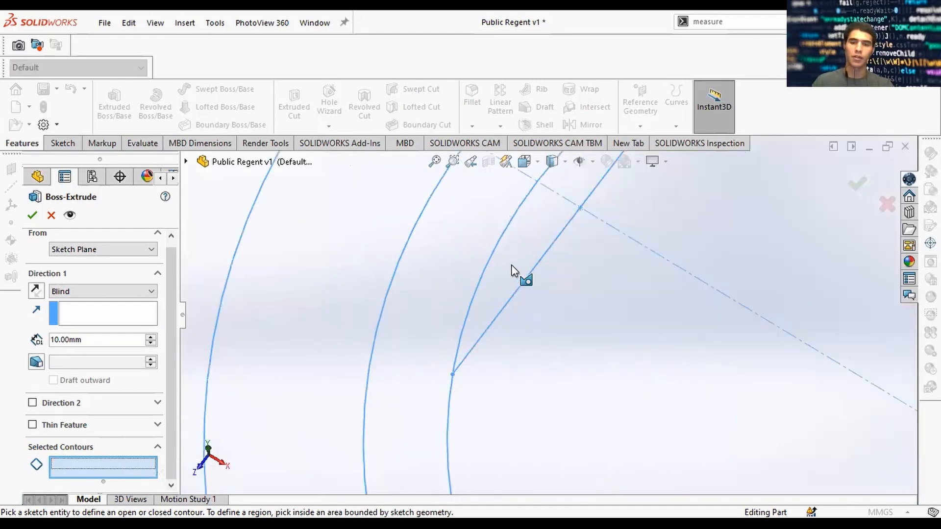
pyautogui.click(510, 265)
pyautogui.click(570, 321)
pyautogui.scroll(6, 597, 347)
pyautogui.scroll(-2, 811, 402)
pyautogui.scroll(-2, 813, 416)
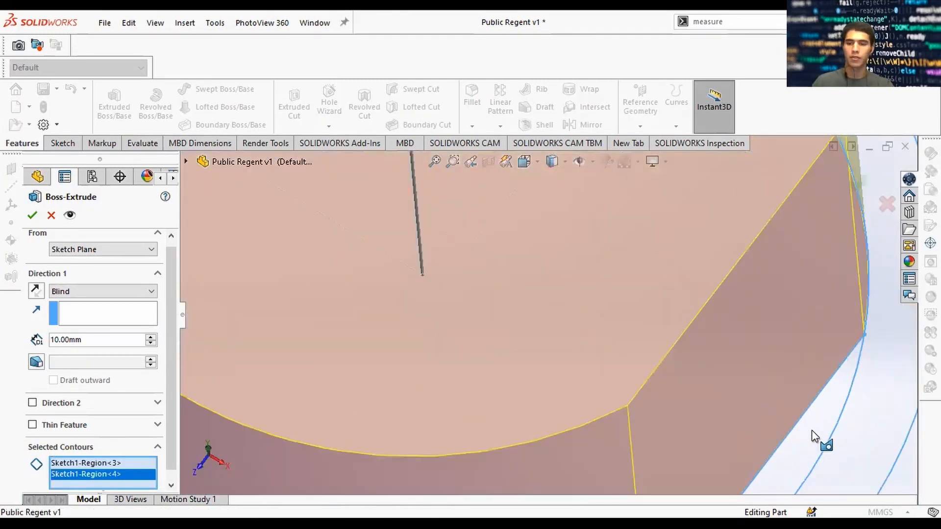
pyautogui.click(814, 436)
pyautogui.scroll(5, 756, 445)
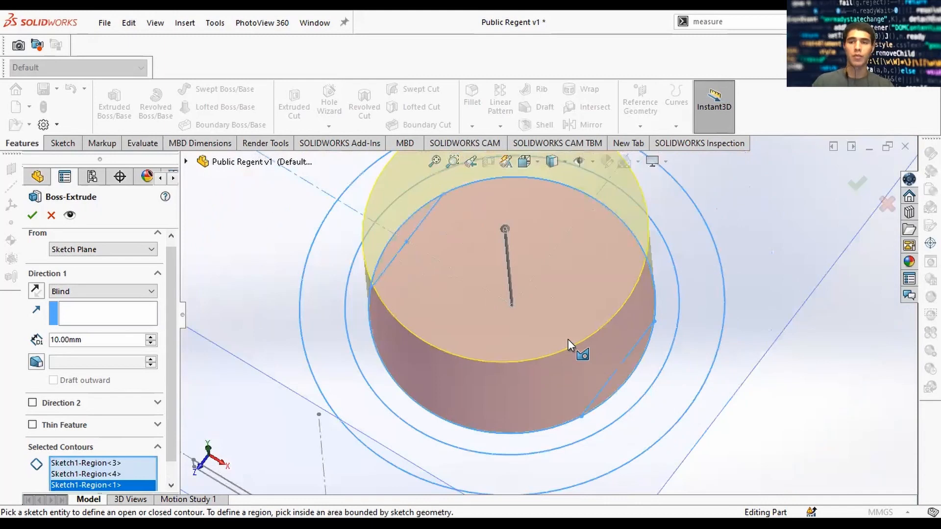
pyautogui.rightClick(105, 477)
pyautogui.click(138, 434)
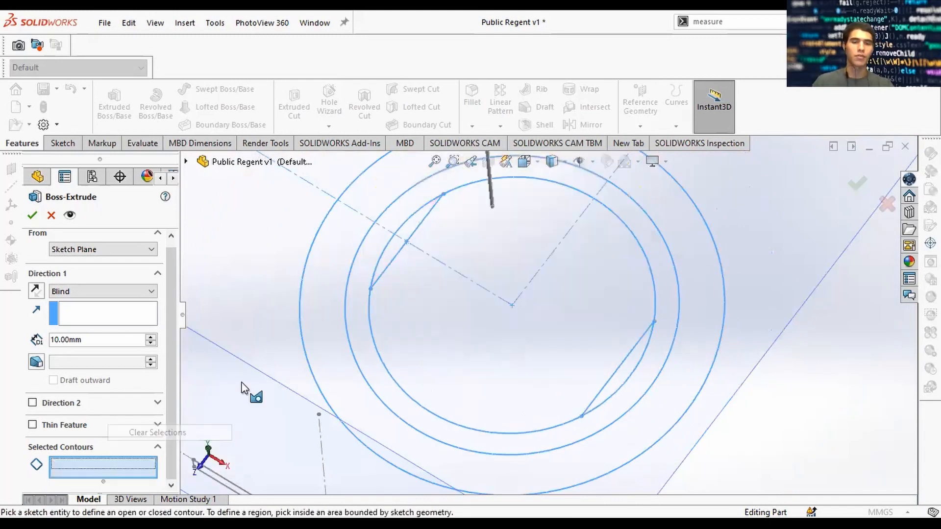
# Select both chord segments and the ring between the 18 and 21 mm circles as the extrusion contours
pyautogui.scroll(-4, 344, 234)
pyautogui.click(380, 284)
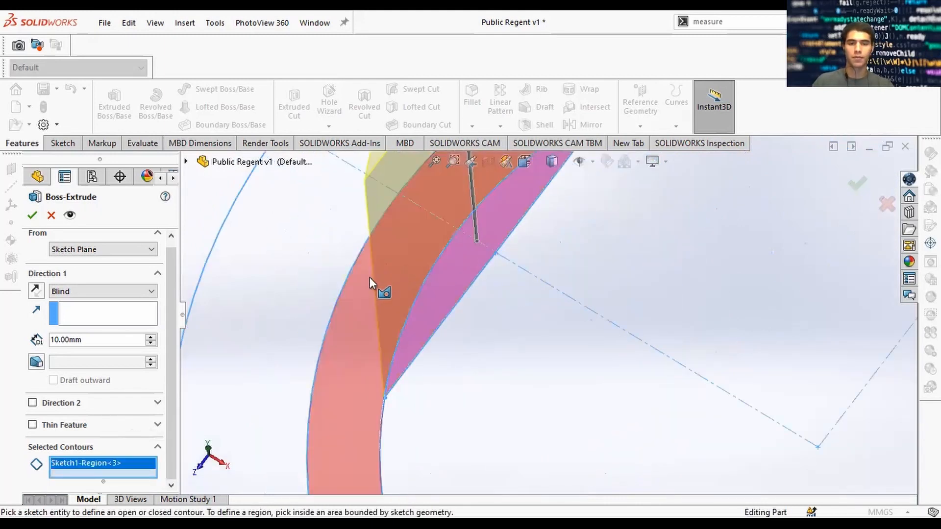
pyautogui.click(378, 310)
pyautogui.scroll(5, 550, 357)
pyautogui.scroll(-4, 711, 386)
pyautogui.click(471, 332)
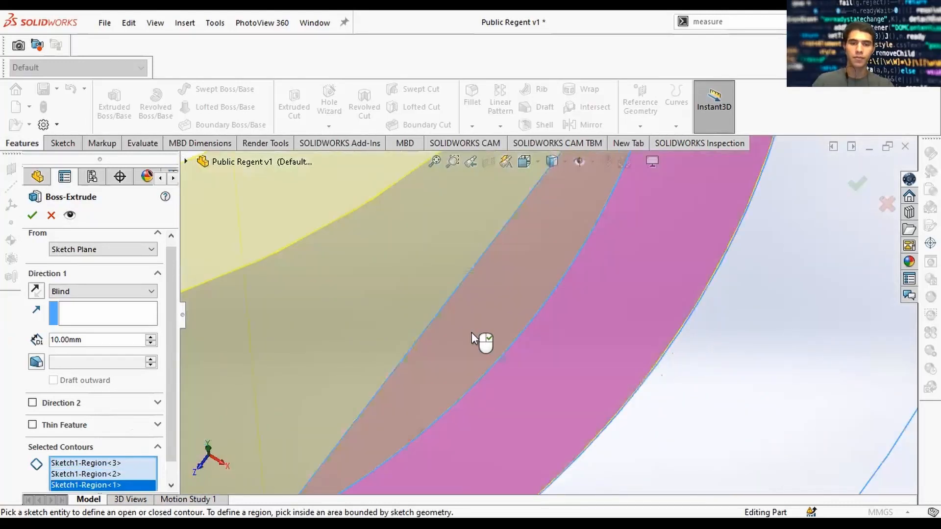
# Extrude the selected contours blind 10 mm in each of both directions and finish the feature
pyautogui.scroll(5, 506, 342)
pyautogui.scroll(1, 638, 310)
pyautogui.moveTo(764, 310); pyautogui.dragTo(597, 234, button='middle')
pyautogui.scroll(-4, 596, 234)
pyautogui.moveTo(531, 277); pyautogui.dragTo(554, 282, button='middle')
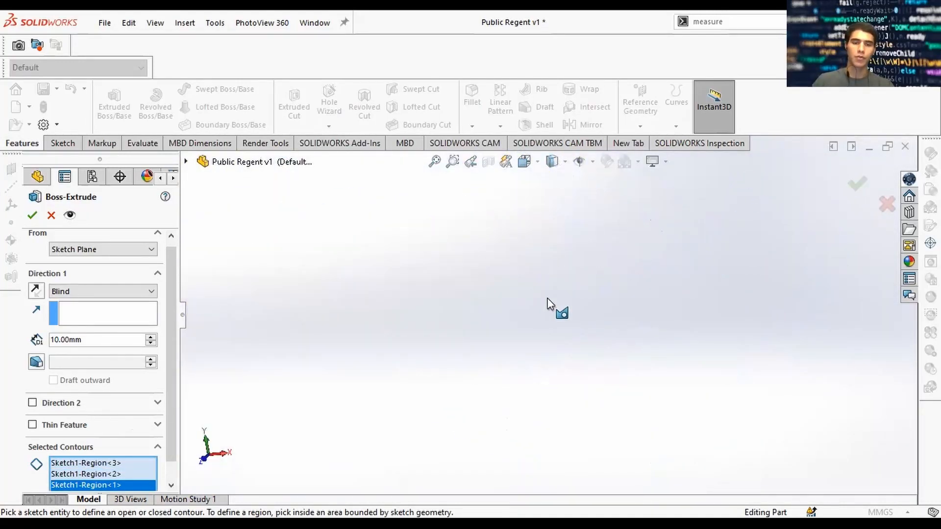
pyautogui.press('f')
pyautogui.scroll(-5, 604, 324)
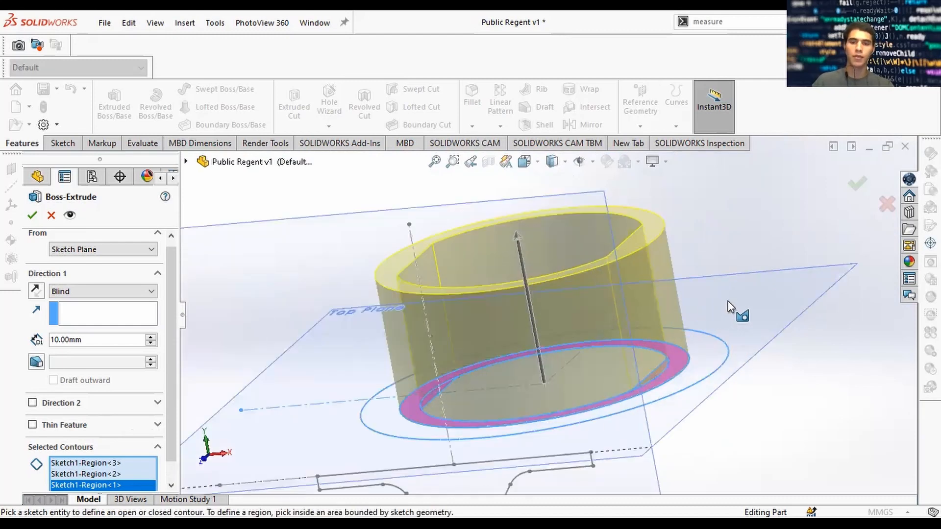
pyautogui.moveTo(728, 301)
pyautogui.mouseDown(button='middle')
pyautogui.moveTo(728, 329)
pyautogui.moveTo(752, 355)
pyautogui.moveTo(764, 281)
pyautogui.moveTo(745, 294)
pyautogui.mouseUp(button='middle')
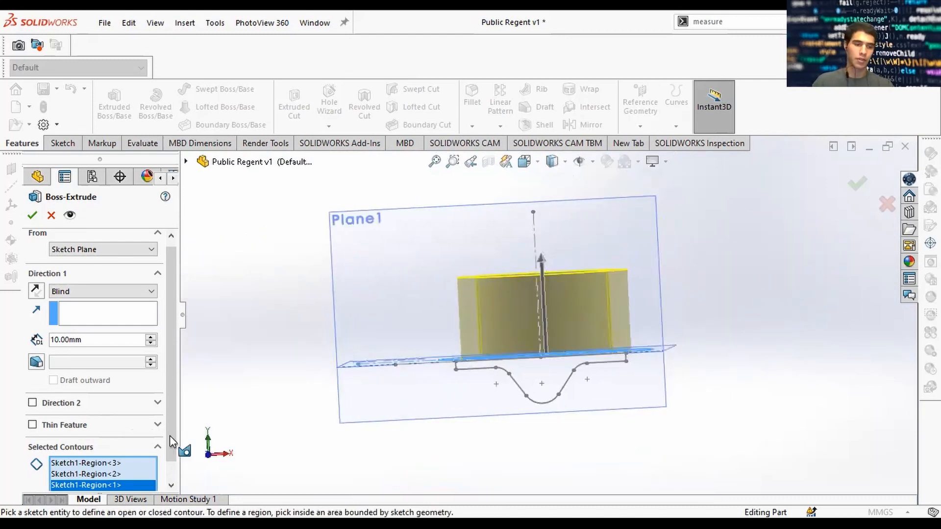
pyautogui.click(33, 402)
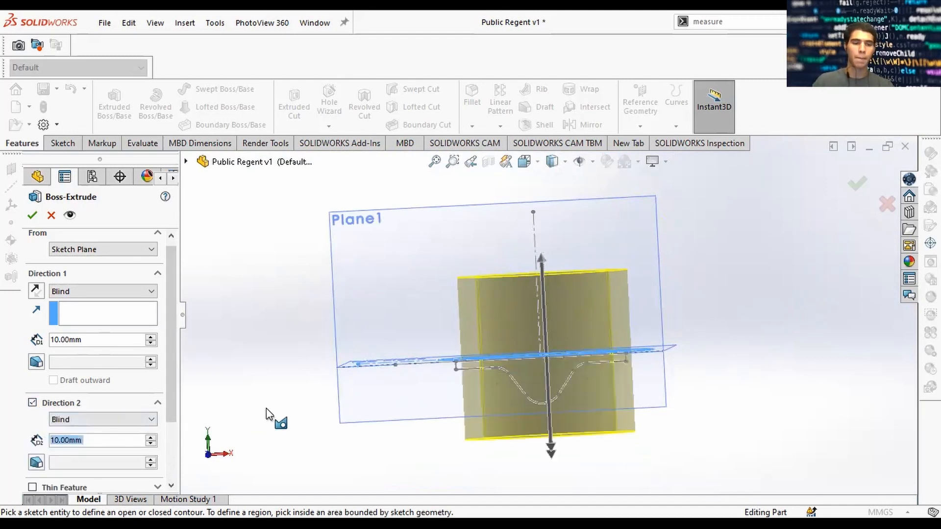
pyautogui.click(32, 216)
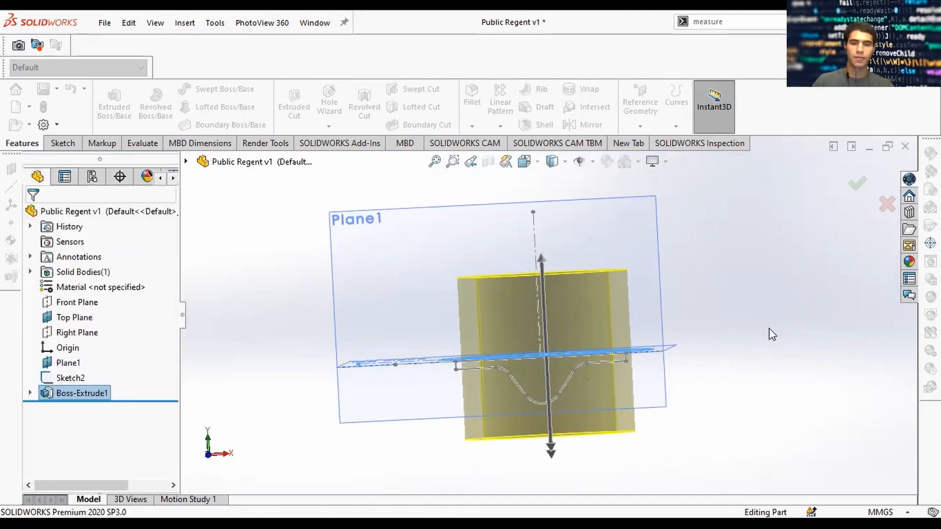
# Extrude the Sketch2 profile on Plane1 Through All, reversed toward the ring, without merging the result
pyautogui.moveTo(769, 332); pyautogui.dragTo(722, 241, button='middle')
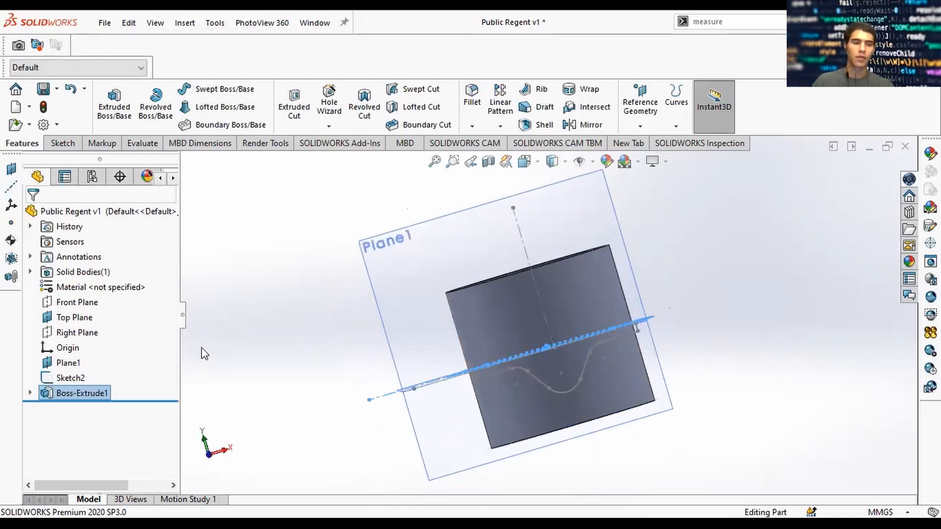
pyautogui.click(54, 380)
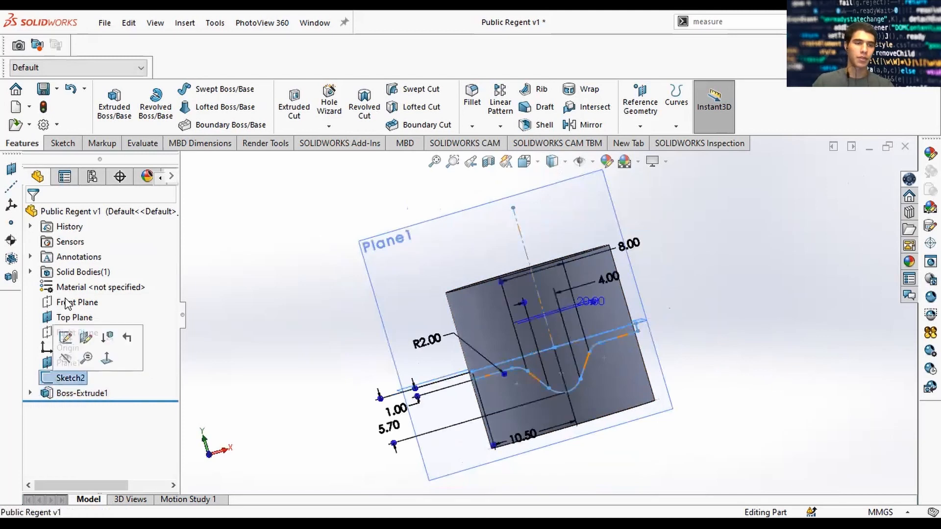
pyautogui.click(114, 116)
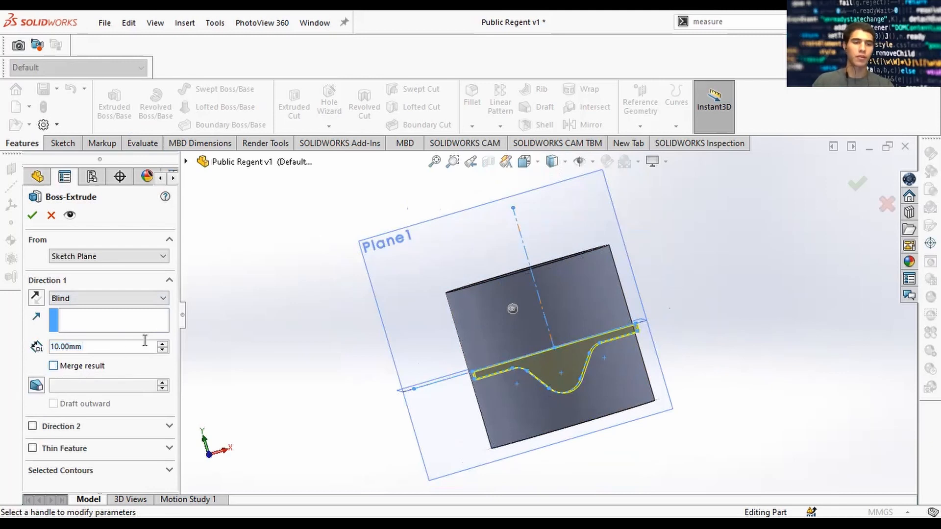
pyautogui.click(116, 299)
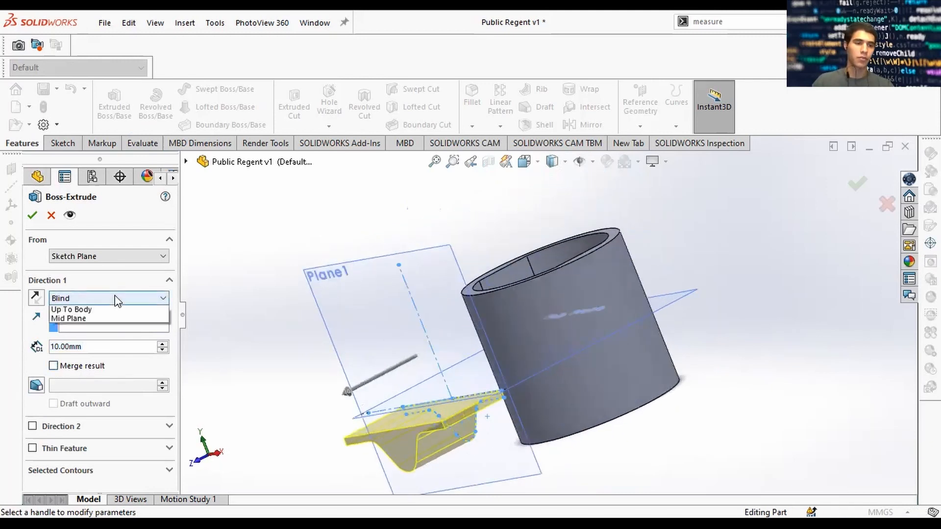
pyautogui.click(83, 321)
pyautogui.click(35, 297)
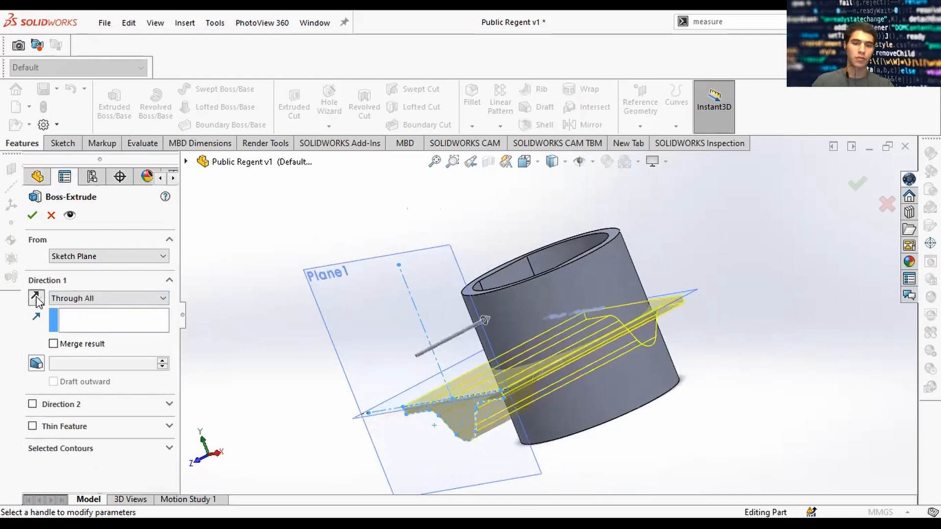
pyautogui.moveTo(854, 300); pyautogui.dragTo(867, 387, button='middle')
pyautogui.click(856, 184)
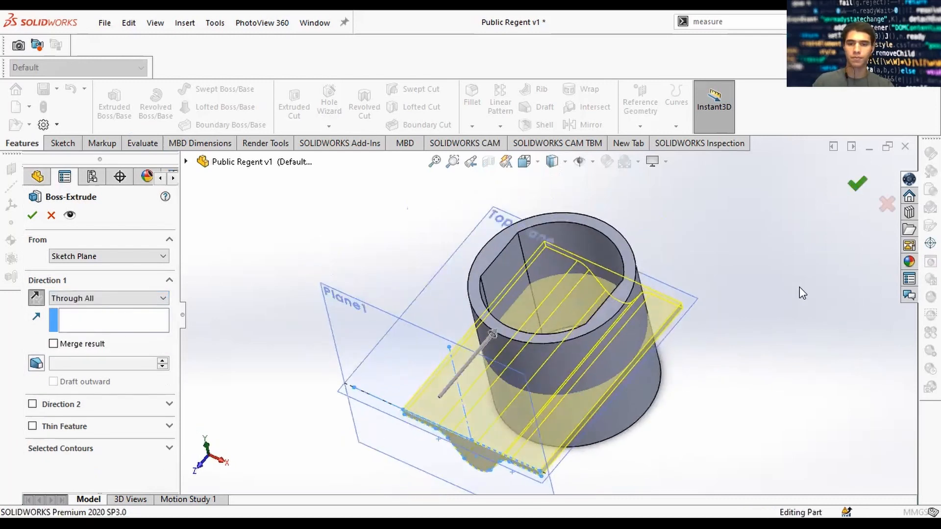
# Search for "inter", start Intersect with both extruded bodies, and compute the regions with Create both selected
pyautogui.moveTo(718, 418); pyautogui.dragTo(712, 293, button='middle')
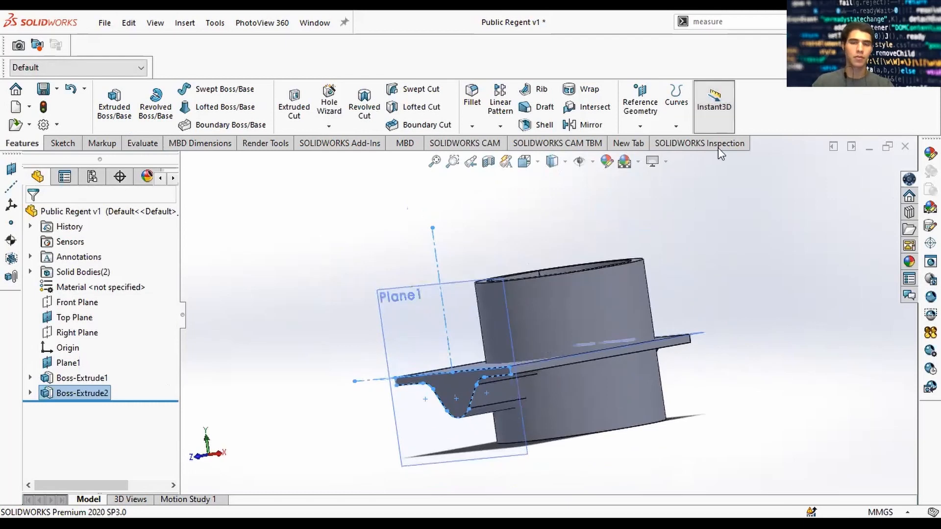
pyautogui.write('s')
pyautogui.write('in')
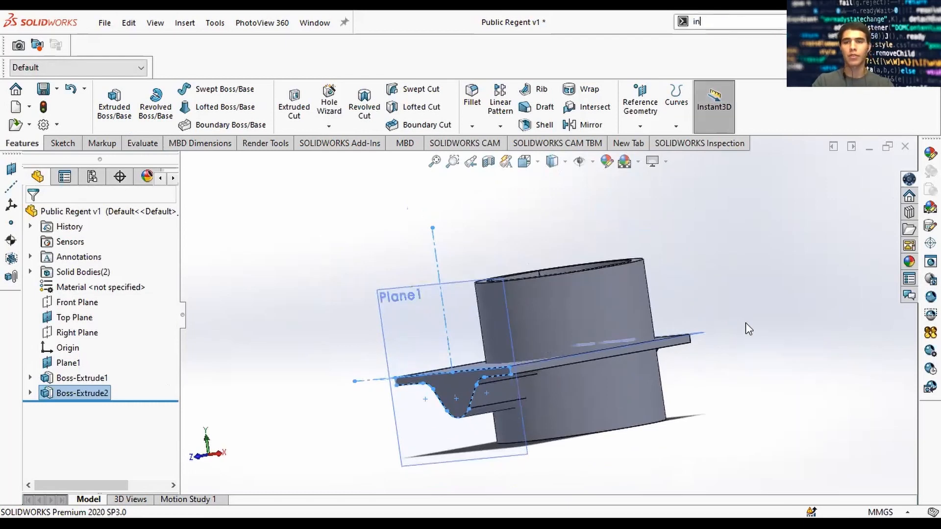
pyautogui.write('ter')
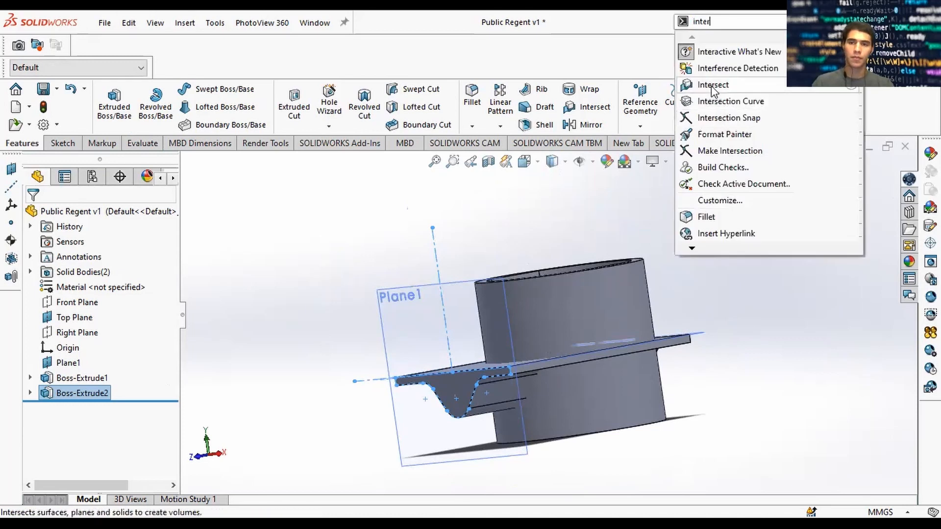
pyautogui.click(715, 141)
pyautogui.moveTo(710, 284); pyautogui.dragTo(716, 365, button='middle')
pyautogui.click(489, 265)
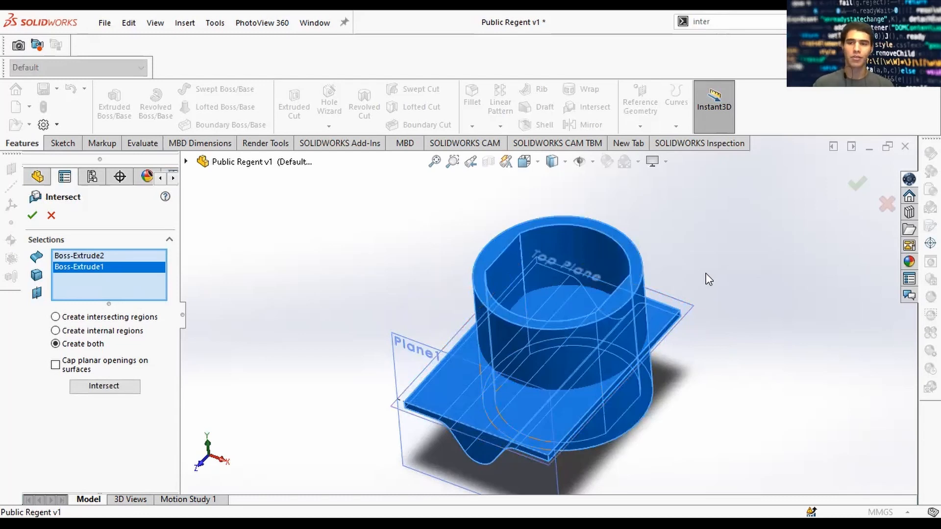
pyautogui.click(101, 390)
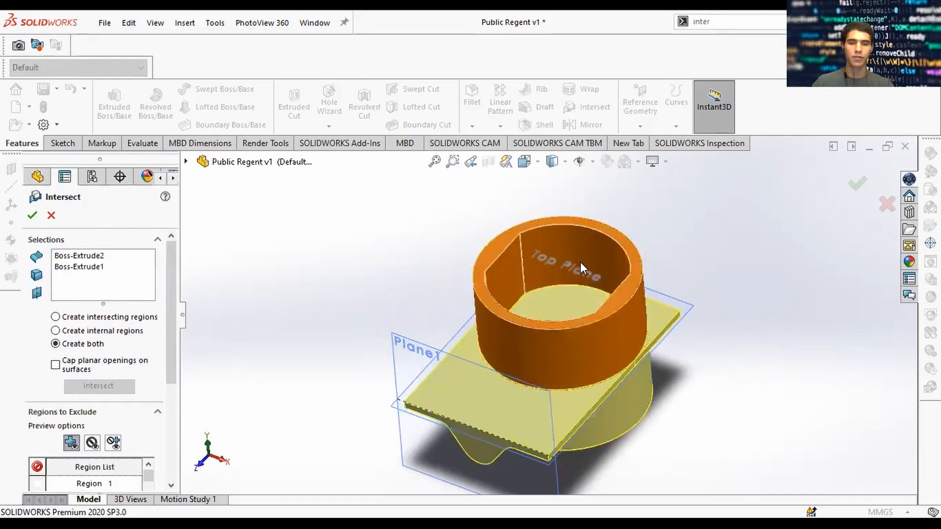
# Exclude the tube section below the profile and the plate regions inside and outside the ring, and complete the intersection
pyautogui.moveTo(630, 320); pyautogui.dragTo(647, 147, button='middle')
pyautogui.click(622, 410)
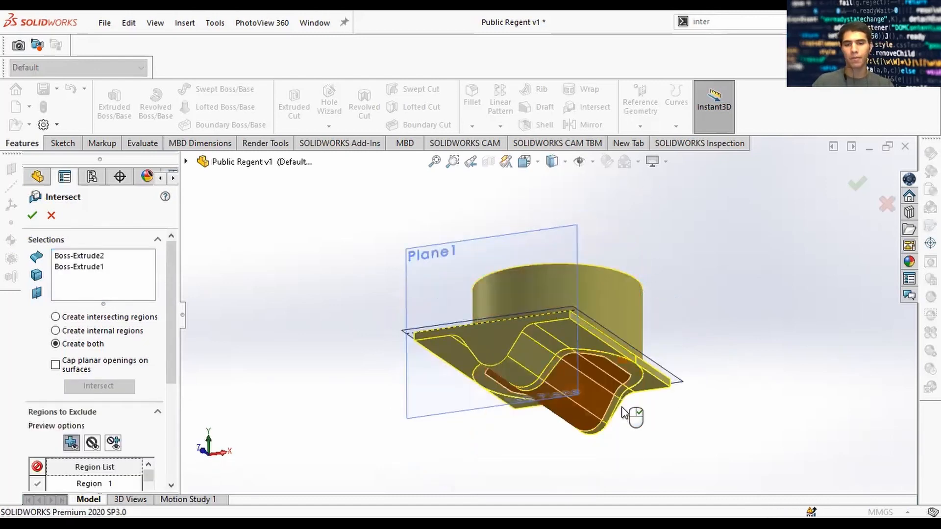
pyautogui.moveTo(621, 410); pyautogui.dragTo(640, 215, button='middle')
pyautogui.click(576, 384)
pyautogui.moveTo(650, 437); pyautogui.dragTo(650, 408, button='middle')
pyautogui.click(571, 296)
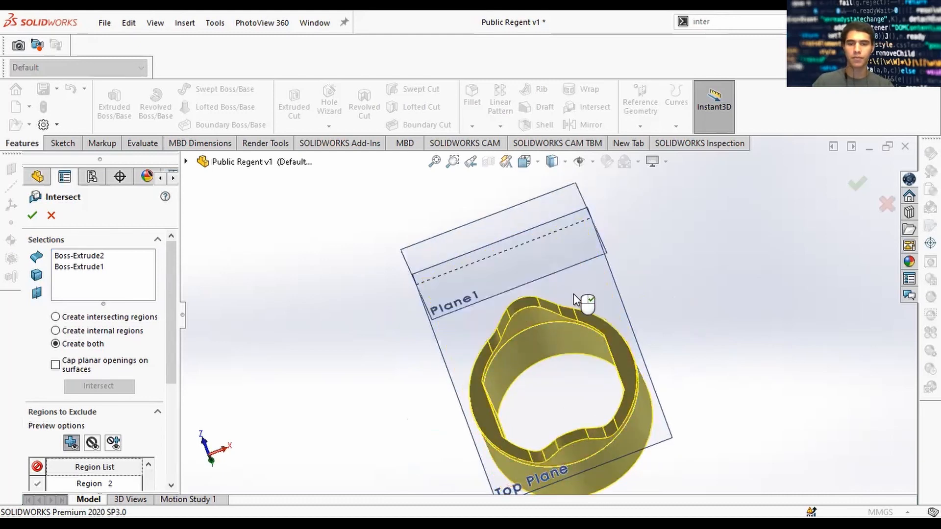
pyautogui.moveTo(573, 293)
pyautogui.mouseDown(button='middle')
pyautogui.moveTo(590, 357)
pyautogui.moveTo(569, 245)
pyautogui.mouseUp(button='middle')
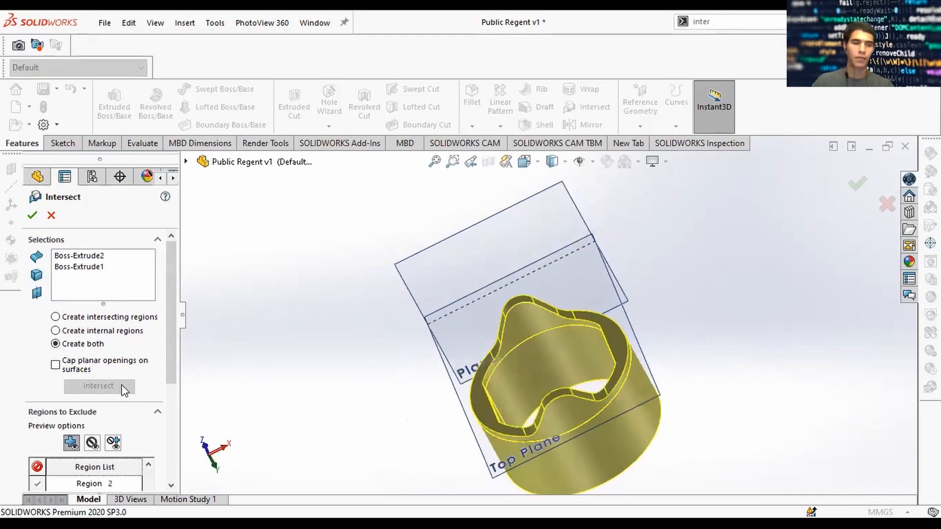
pyautogui.moveTo(174, 313); pyautogui.dragTo(171, 255)
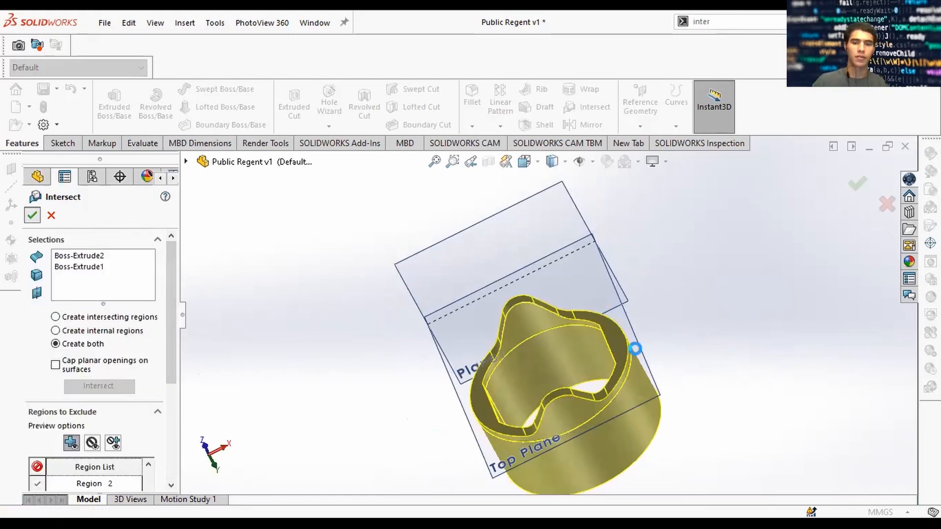
pyautogui.click(32, 215)
pyautogui.moveTo(676, 391); pyautogui.dragTo(828, 251, button='middle')
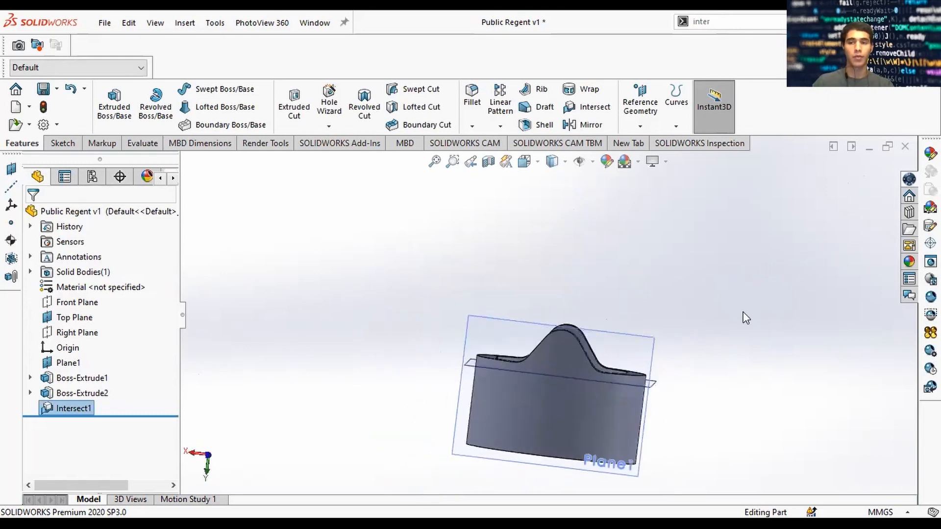
pyautogui.moveTo(590, 368)
pyautogui.mouseDown(button='middle')
pyautogui.moveTo(617, 363)
pyautogui.moveTo(596, 380)
pyautogui.mouseUp(button='middle')
pyautogui.press('space')
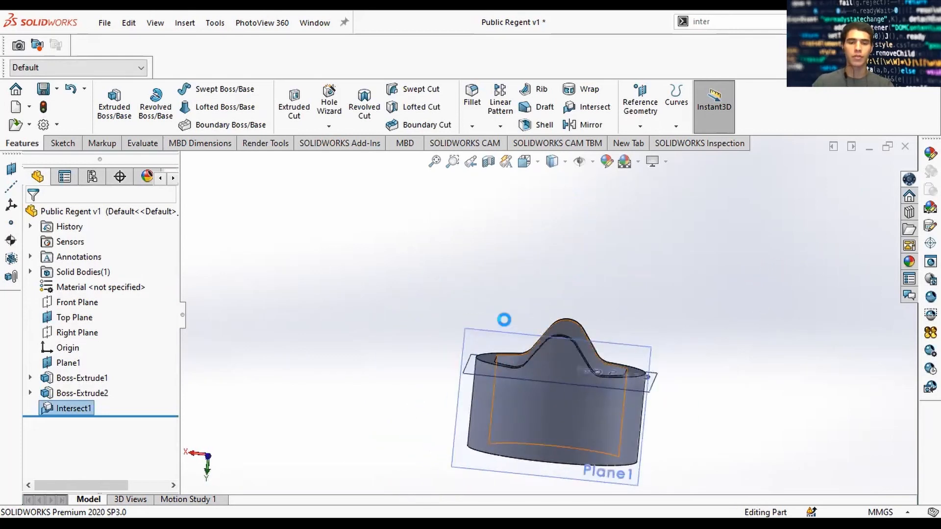
pyautogui.click(483, 356)
pyautogui.moveTo(713, 327); pyautogui.dragTo(681, 358, button='middle')
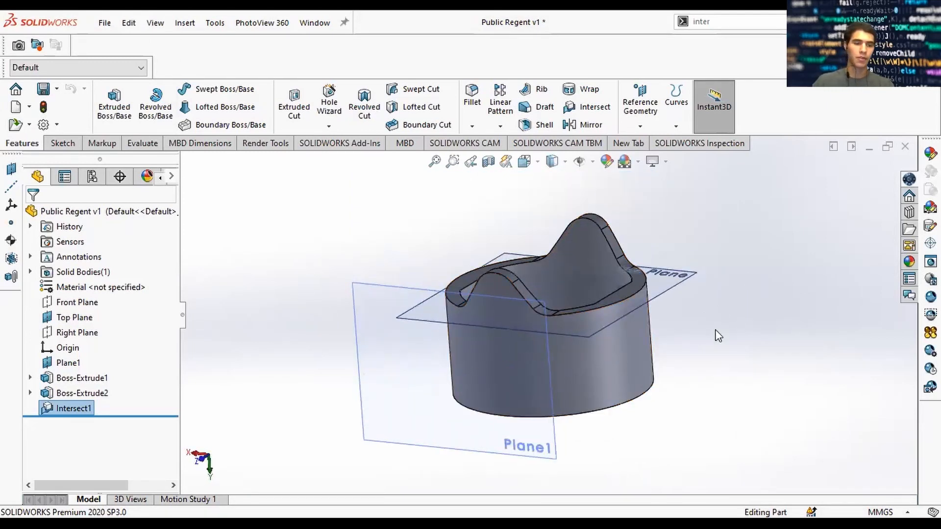
# Examine the intersected ring from several angles and the two sketches behind its extrusions
pyautogui.moveTo(706, 268); pyautogui.dragTo(716, 345, button='middle')
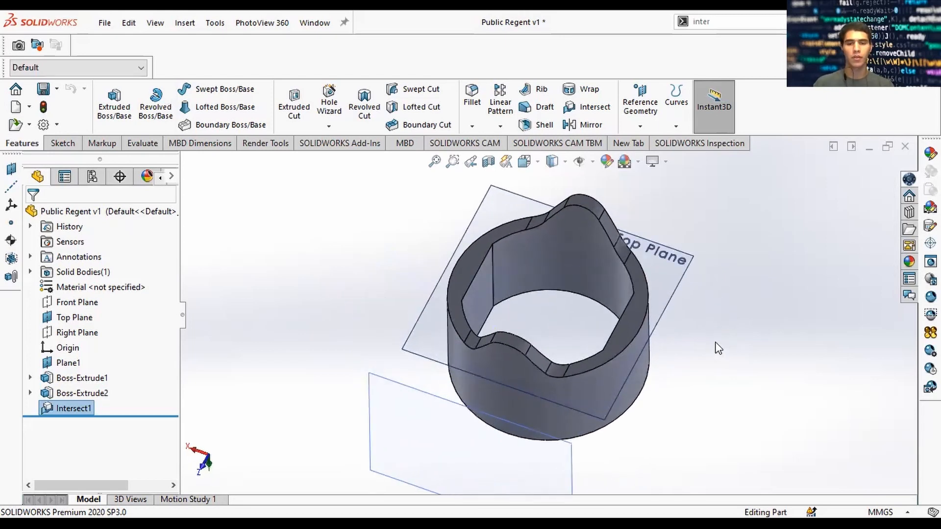
pyautogui.moveTo(708, 289); pyautogui.dragTo(594, 369, button='middle')
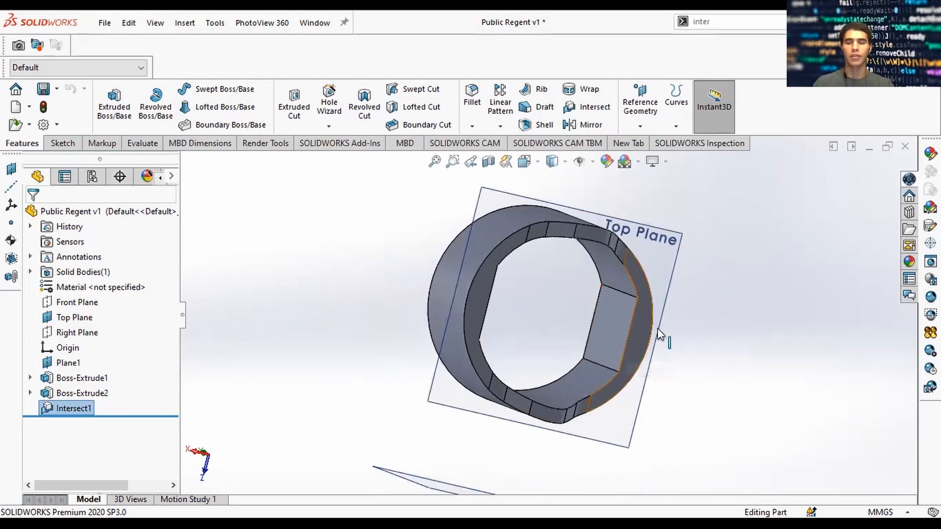
pyautogui.moveTo(612, 304); pyautogui.dragTo(683, 294, button='middle')
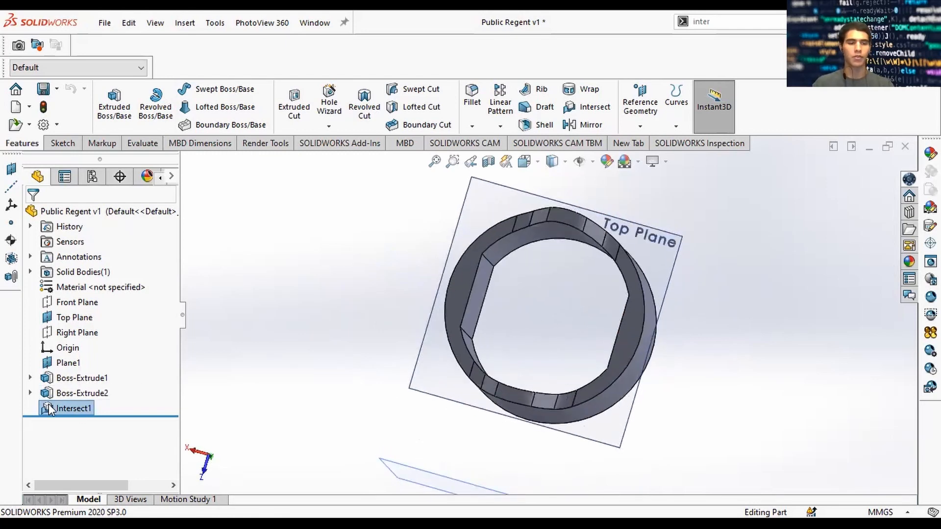
pyautogui.moveTo(470, 313); pyautogui.dragTo(543, 278, button='middle')
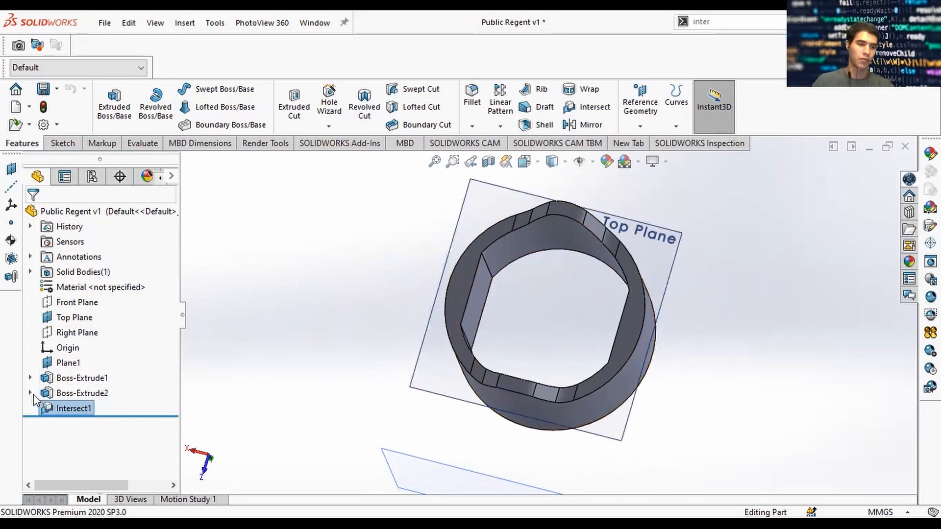
pyautogui.click(31, 377)
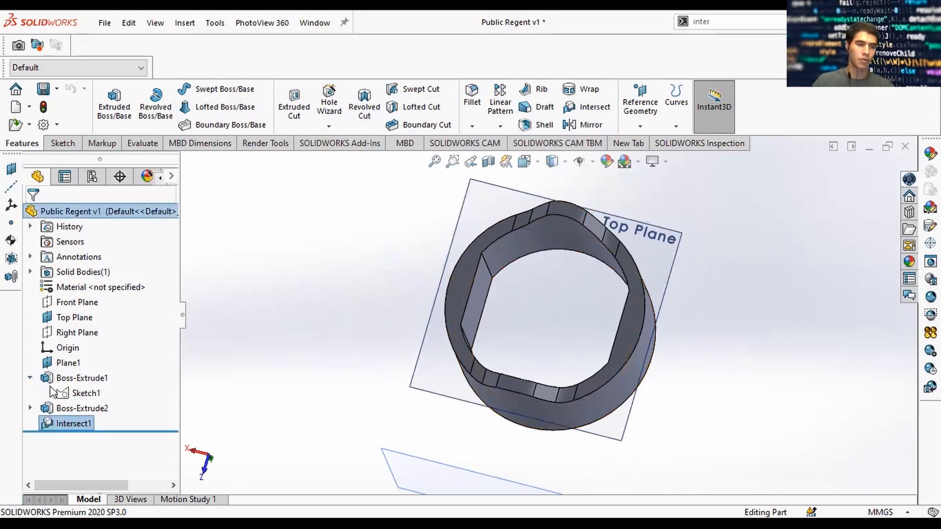
pyautogui.click(81, 393)
pyautogui.click(30, 408)
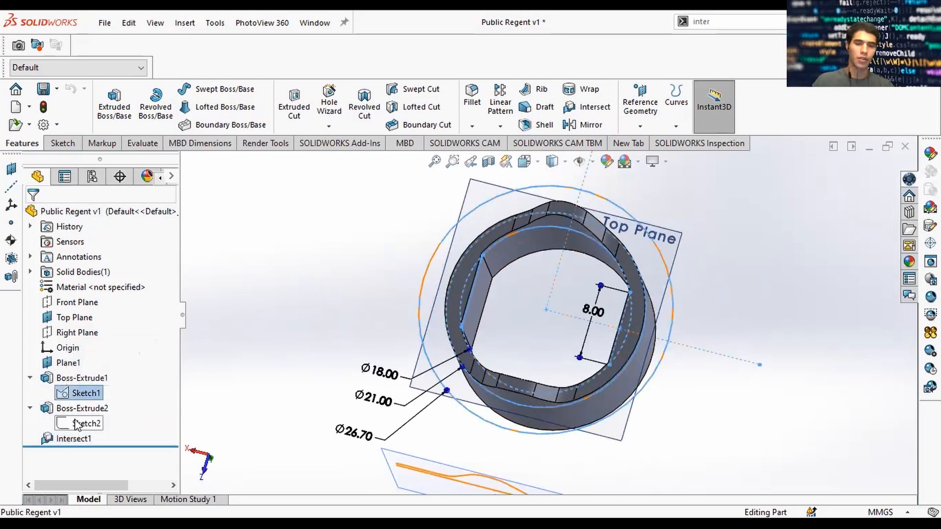
pyautogui.click(82, 424)
pyautogui.rightClick(81, 424)
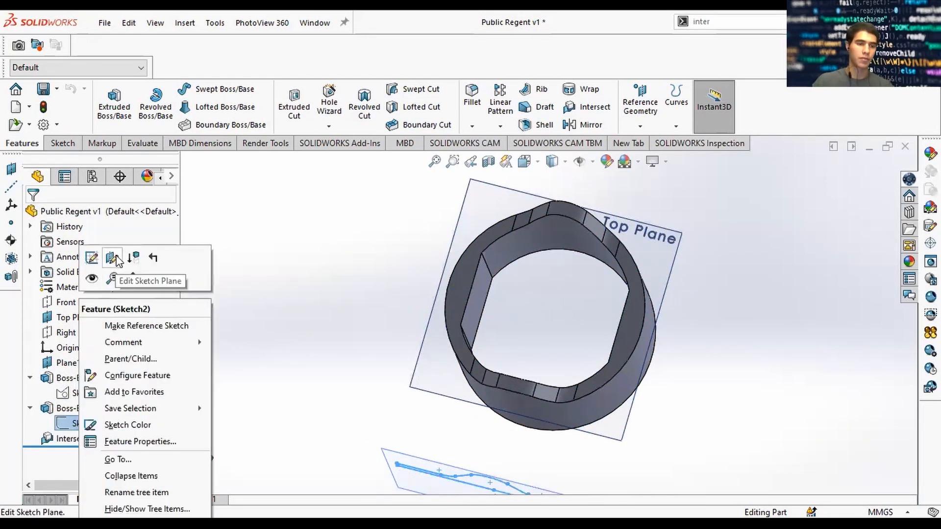
pyautogui.click(117, 259)
pyautogui.scroll(9, 463, 377)
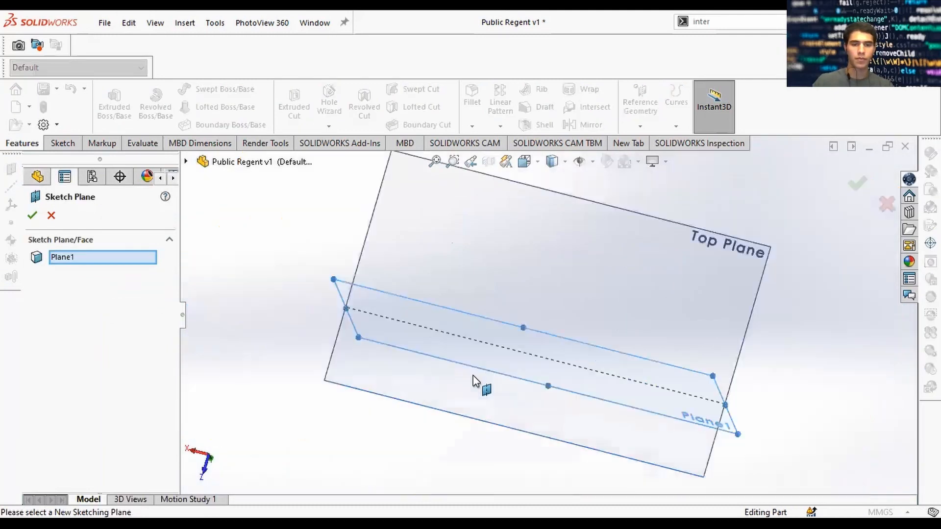
pyautogui.moveTo(525, 347)
pyautogui.mouseDown(button='middle')
pyautogui.moveTo(508, 369)
pyautogui.moveTo(504, 314)
pyautogui.mouseUp(button='middle')
pyautogui.click(879, 203)
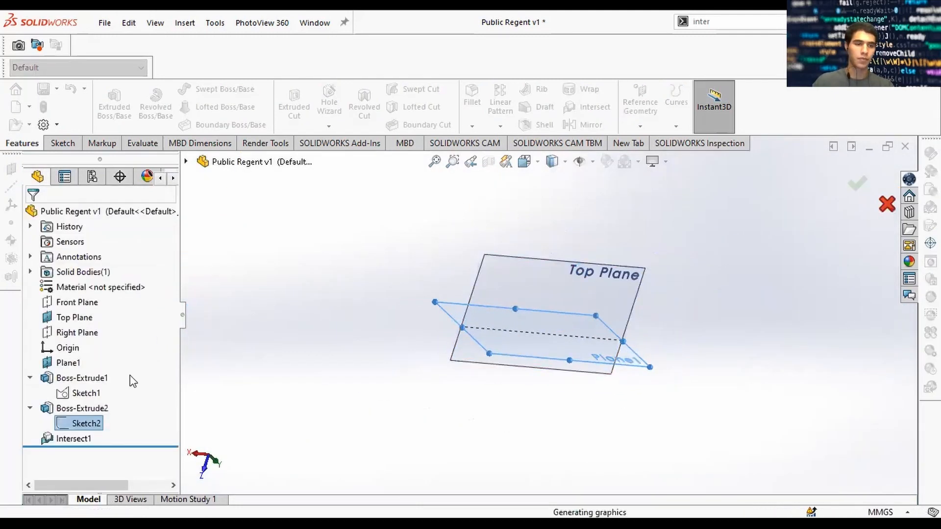
pyautogui.scroll(-7, 559, 319)
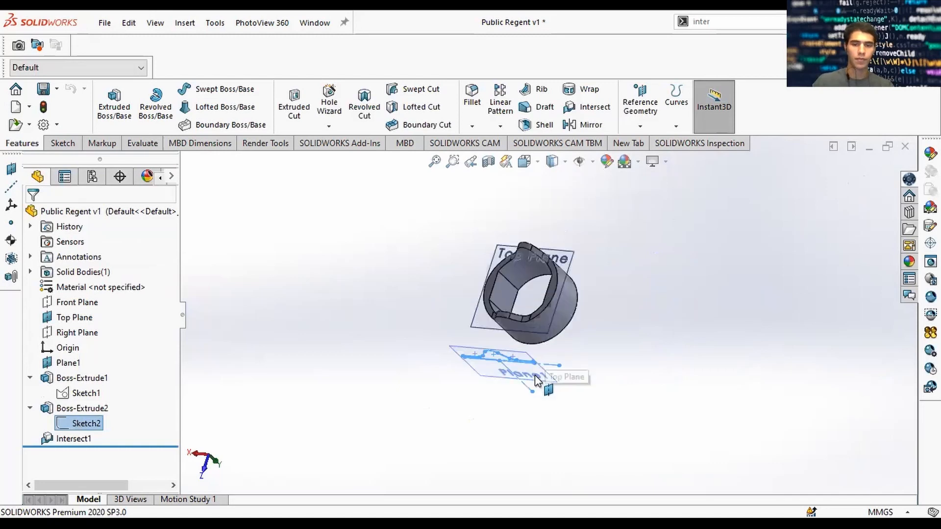
# Redefine Plane1 with the Right Plane as its first reference at a 20 mm offset, and dismiss the rebuild warning
pyautogui.rightClick(63, 365)
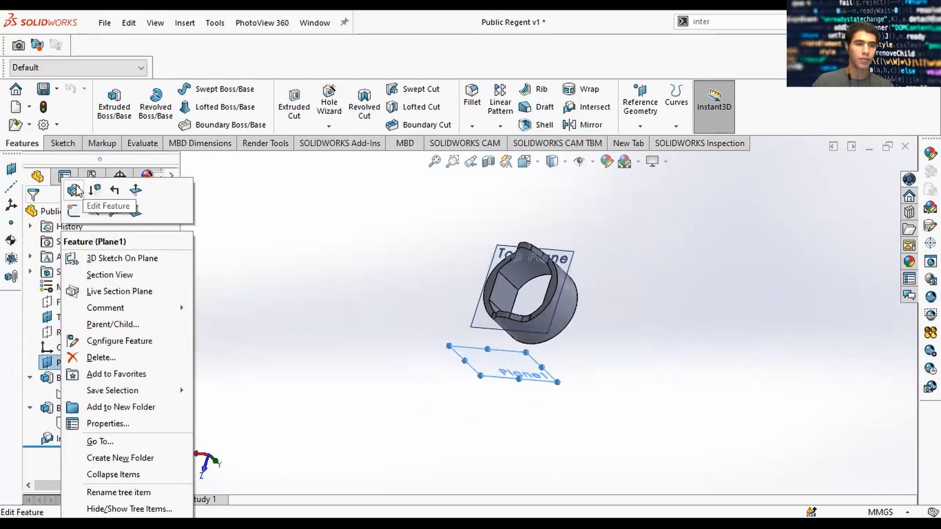
pyautogui.click(74, 191)
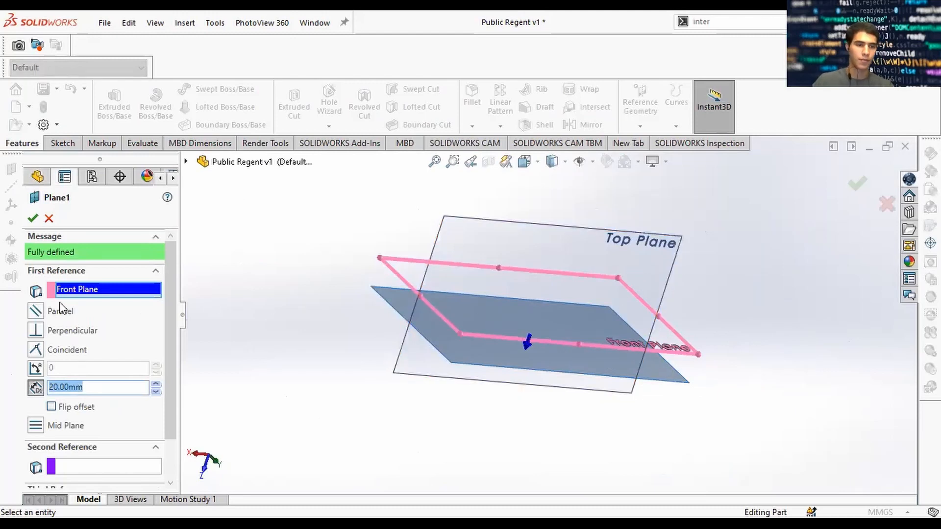
pyautogui.rightClick(110, 294)
pyautogui.click(138, 300)
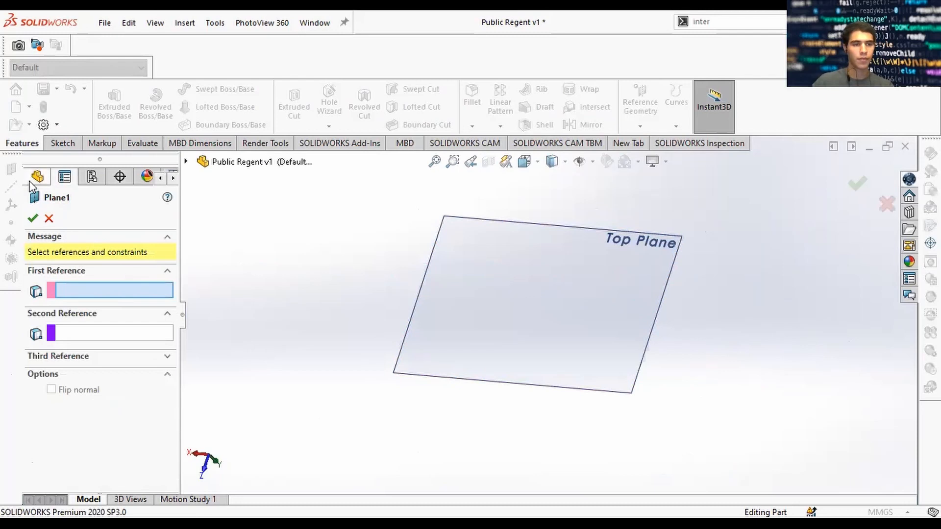
pyautogui.click(186, 161)
pyautogui.click(242, 272)
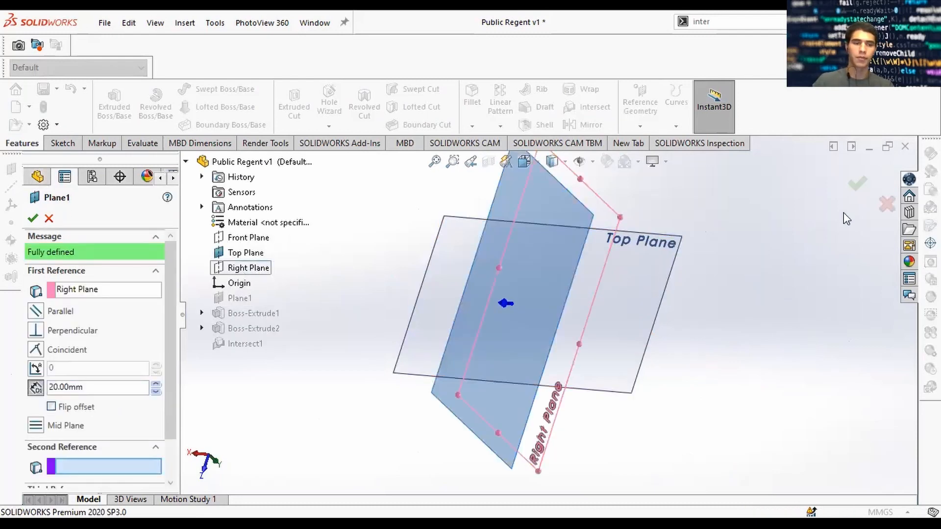
pyautogui.click(856, 185)
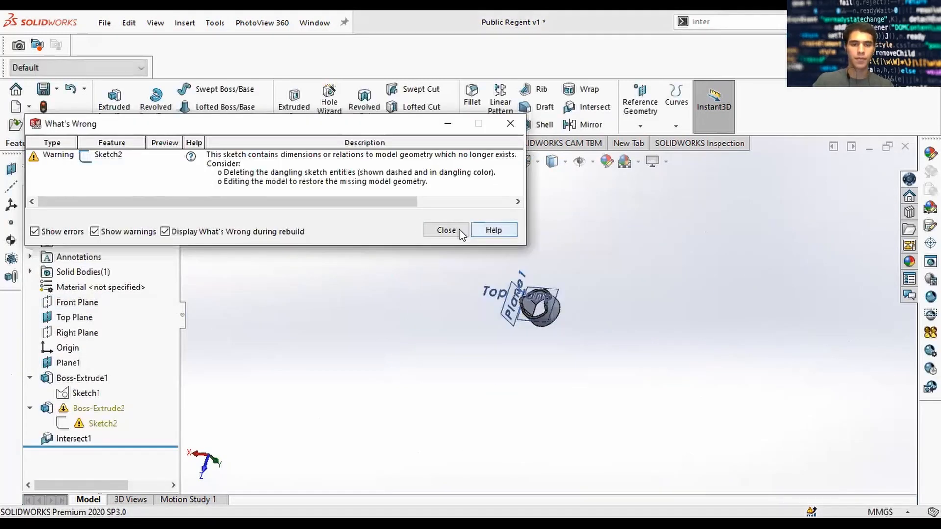
pyautogui.click(452, 228)
pyautogui.scroll(-3, 506, 301)
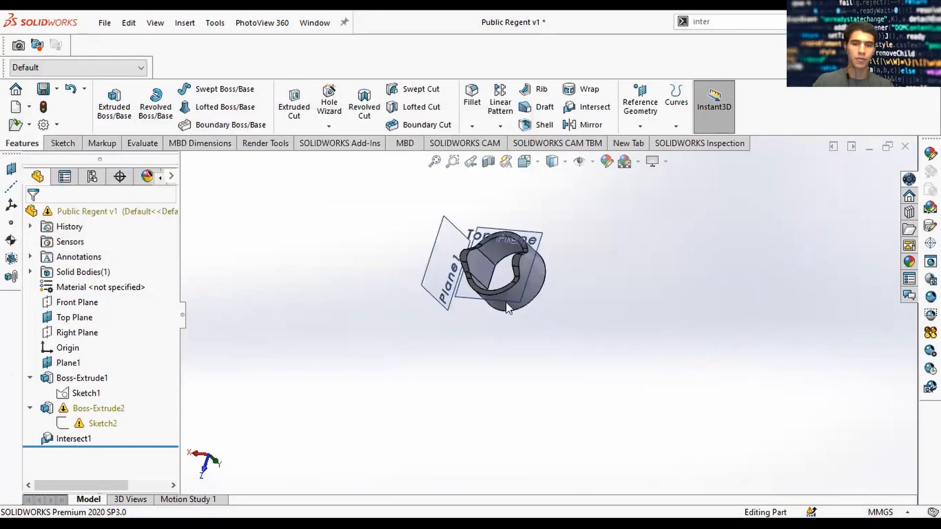
pyautogui.moveTo(519, 269); pyautogui.dragTo(522, 283, button='middle')
pyautogui.click(87, 409)
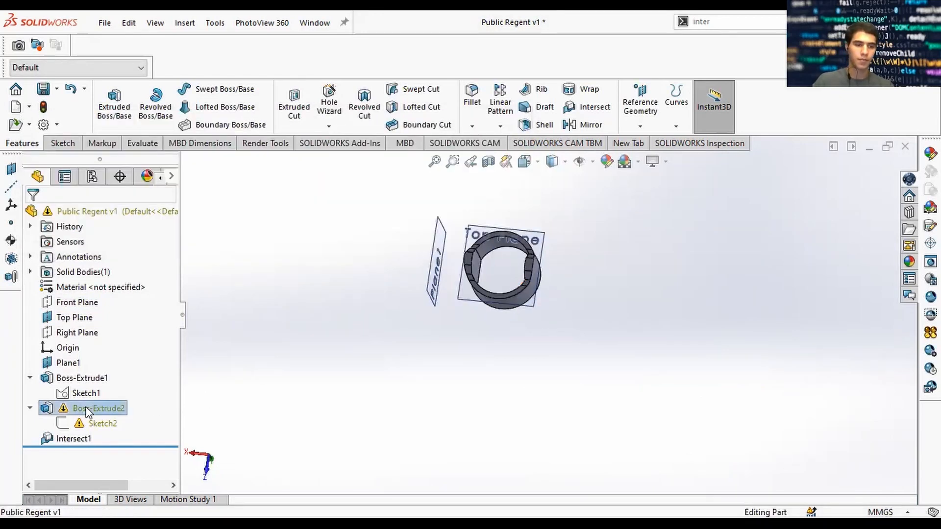
pyautogui.rightClick(88, 408)
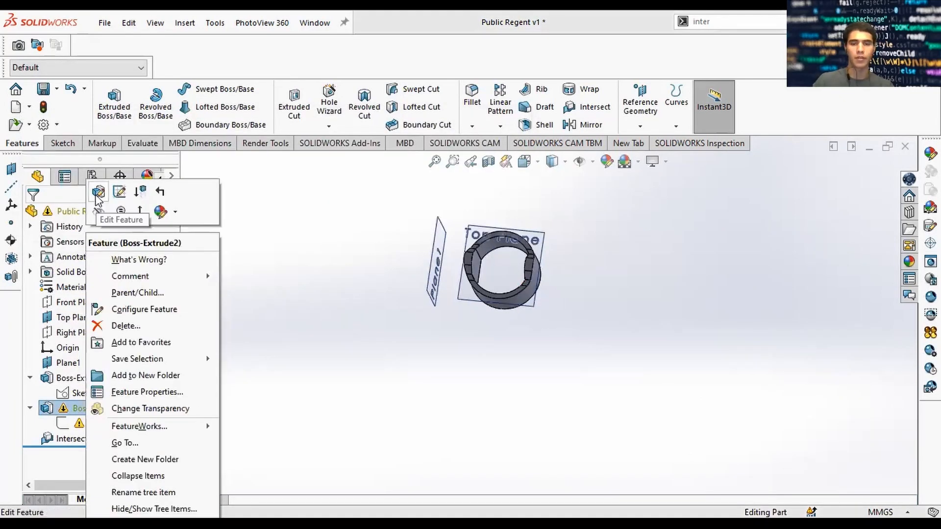
pyautogui.click(98, 192)
pyautogui.scroll(-3, 525, 261)
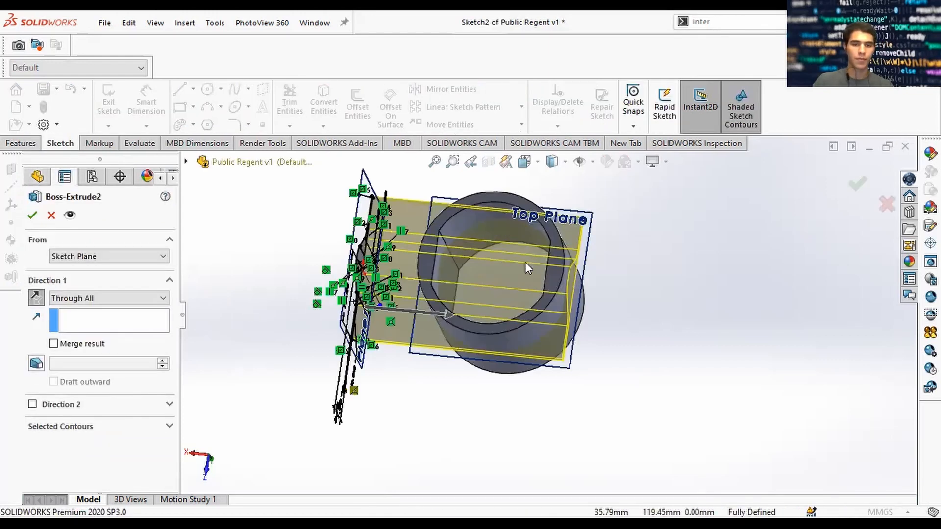
pyautogui.moveTo(657, 262); pyautogui.dragTo(595, 179, button='middle')
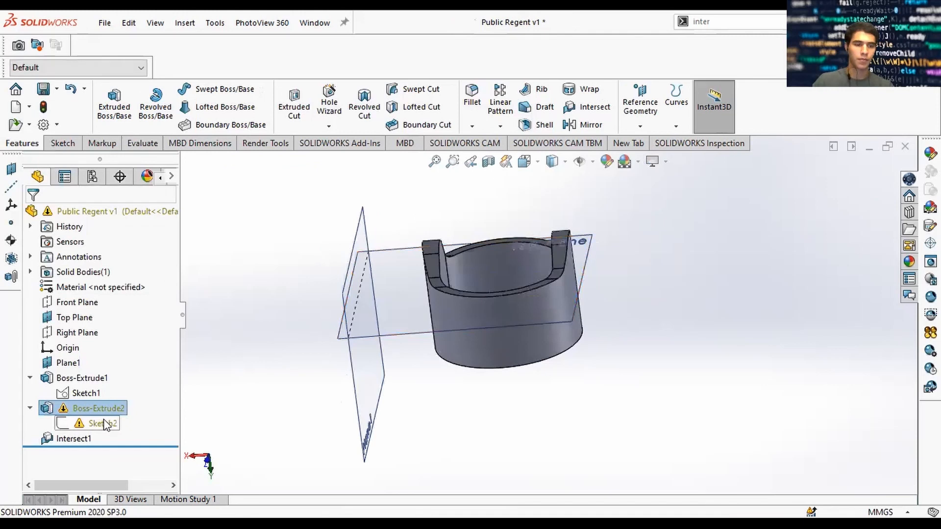
pyautogui.click(104, 419)
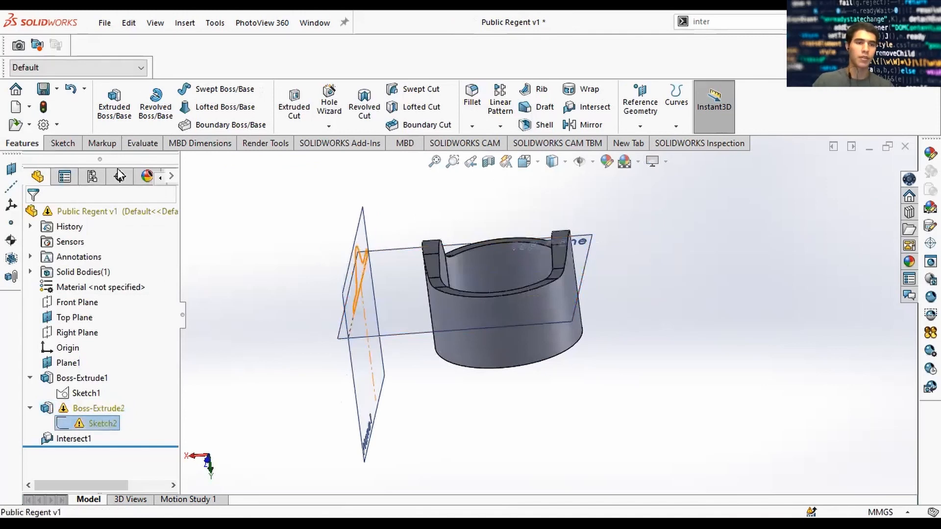
pyautogui.rightClick(104, 419)
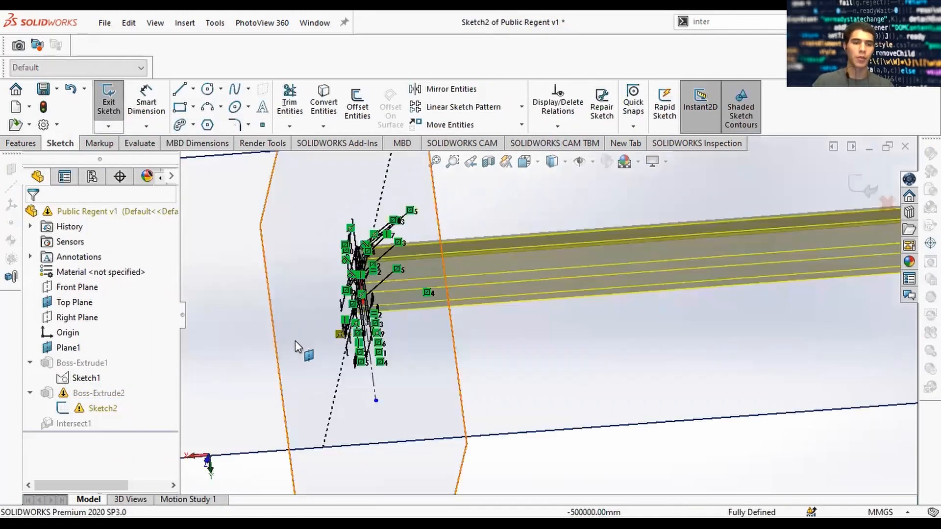
pyautogui.scroll(4, 613, 313)
pyautogui.click(883, 210)
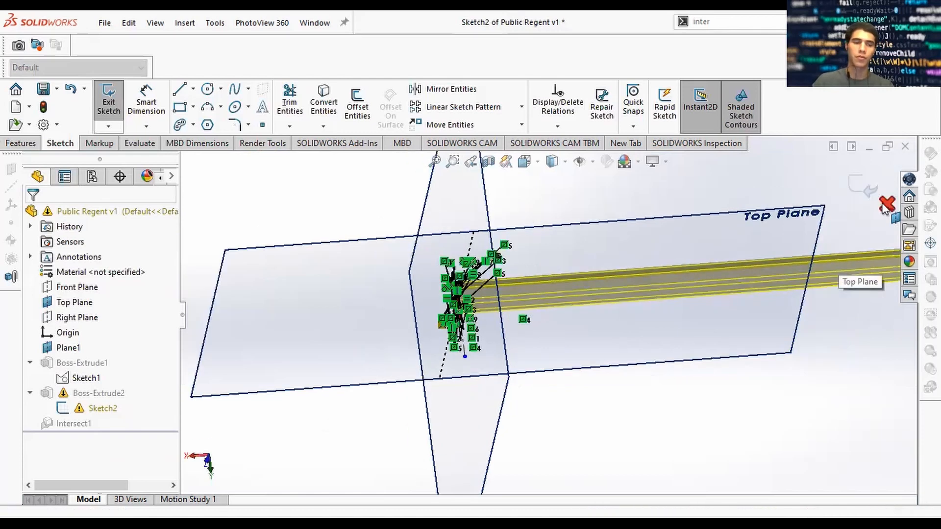
# Reselect Plane1 as the sketch plane of Sketch2 and dismiss the rebuild warning
pyautogui.click(102, 424)
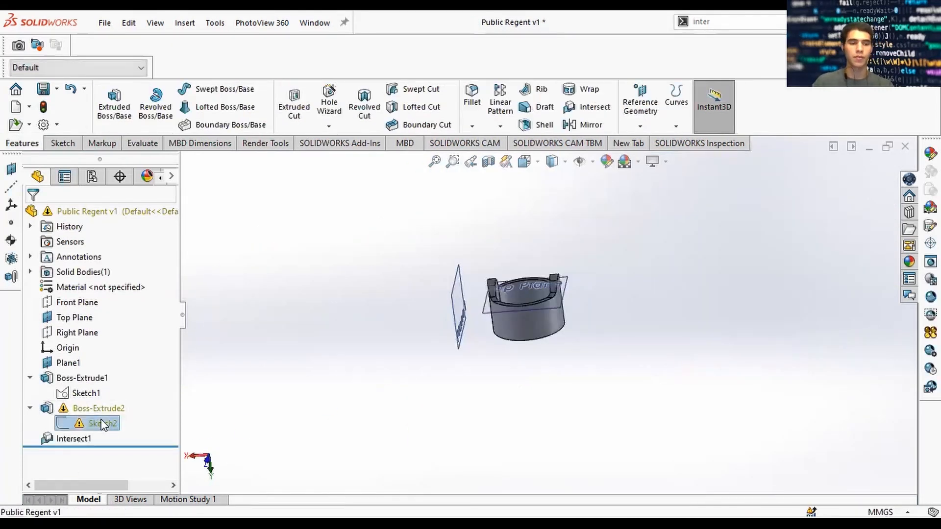
pyautogui.rightClick(101, 423)
pyautogui.click(132, 126)
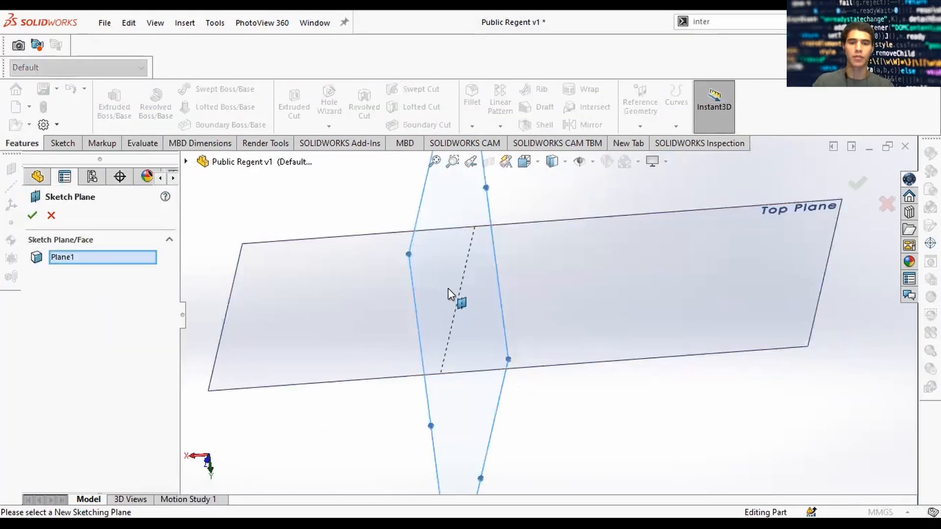
pyautogui.moveTo(491, 288); pyautogui.dragTo(438, 305, button='middle')
pyautogui.click(420, 297)
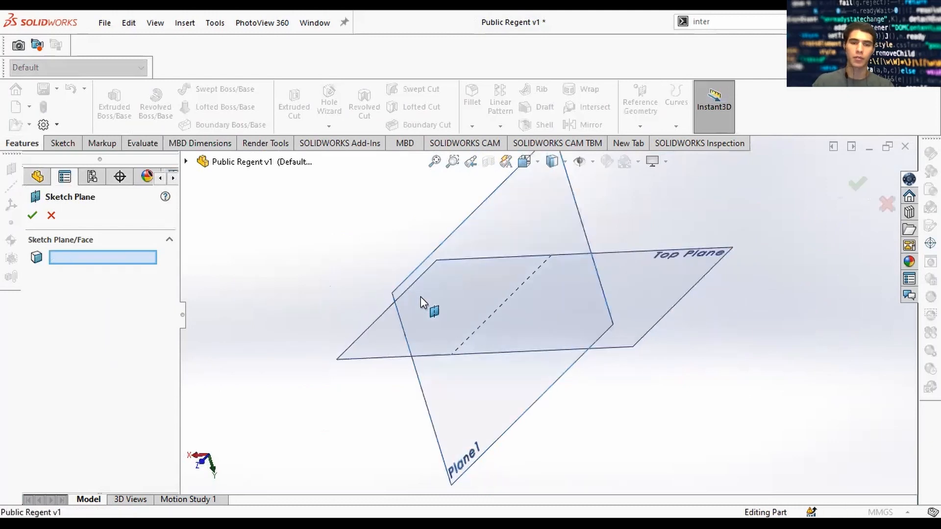
pyautogui.click(411, 293)
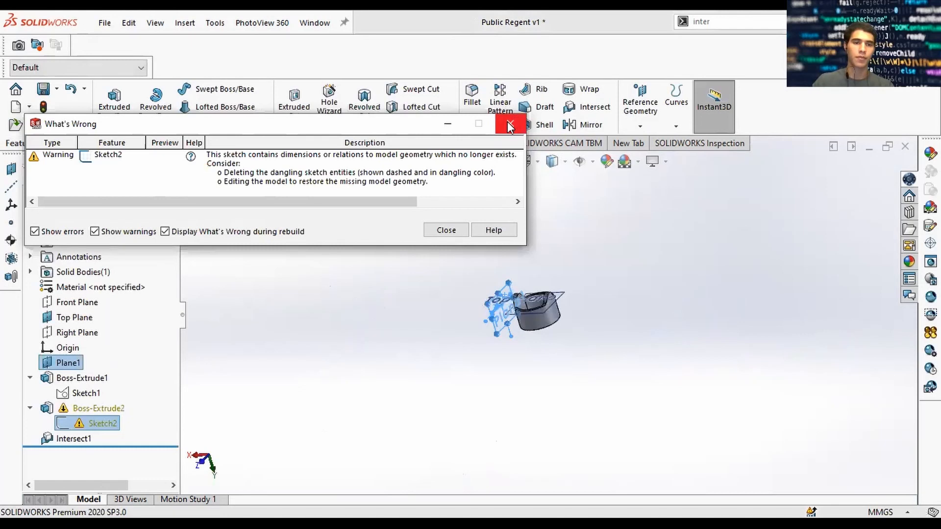
pyautogui.click(495, 231)
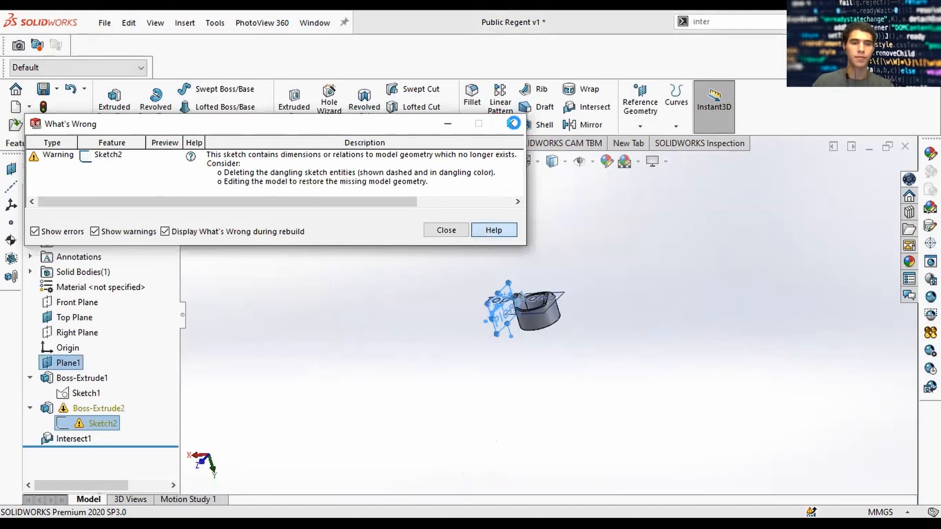
pyautogui.click(513, 122)
# Roll the model back to just before Boss-Extrude2
pyautogui.moveTo(484, 330); pyautogui.dragTo(521, 321, button='middle')
pyautogui.click(559, 300)
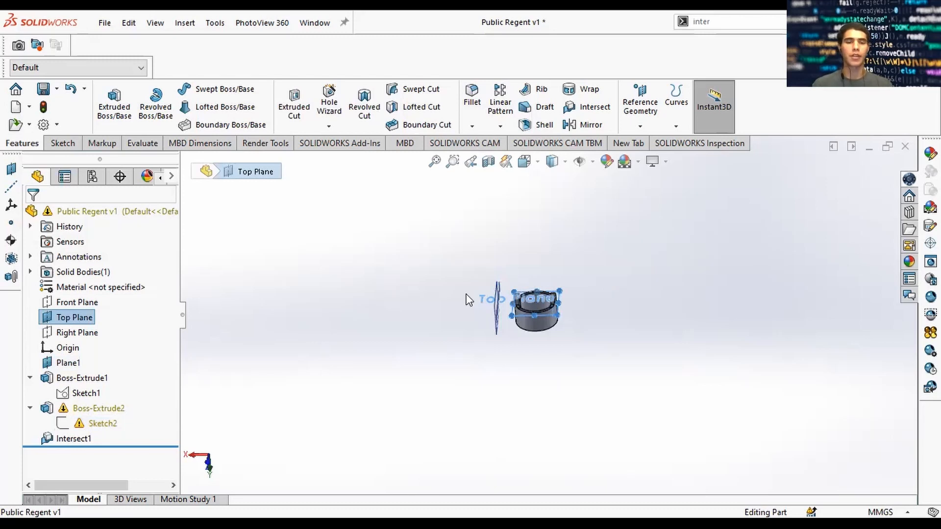
pyautogui.click(597, 264)
pyautogui.scroll(-3, 597, 295)
pyautogui.moveTo(571, 335); pyautogui.dragTo(438, 340, button='middle')
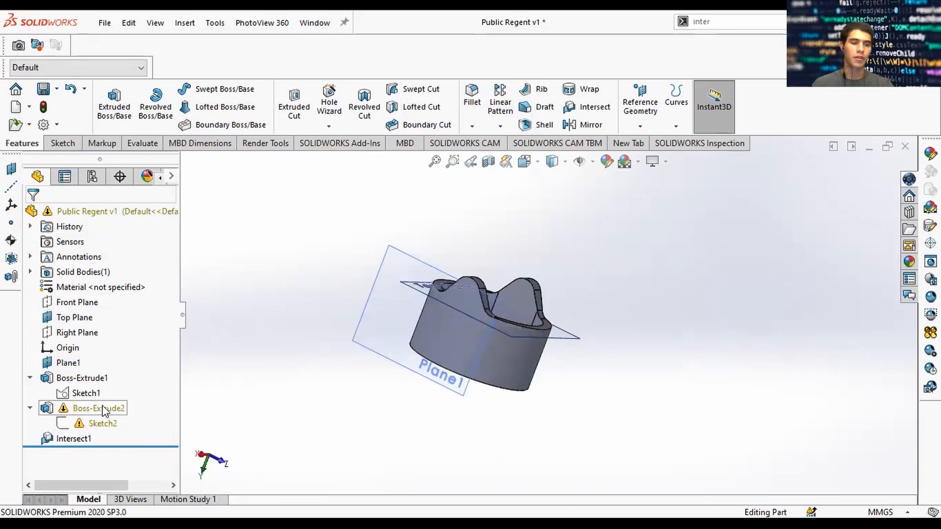
pyautogui.moveTo(81, 446); pyautogui.dragTo(82, 403)
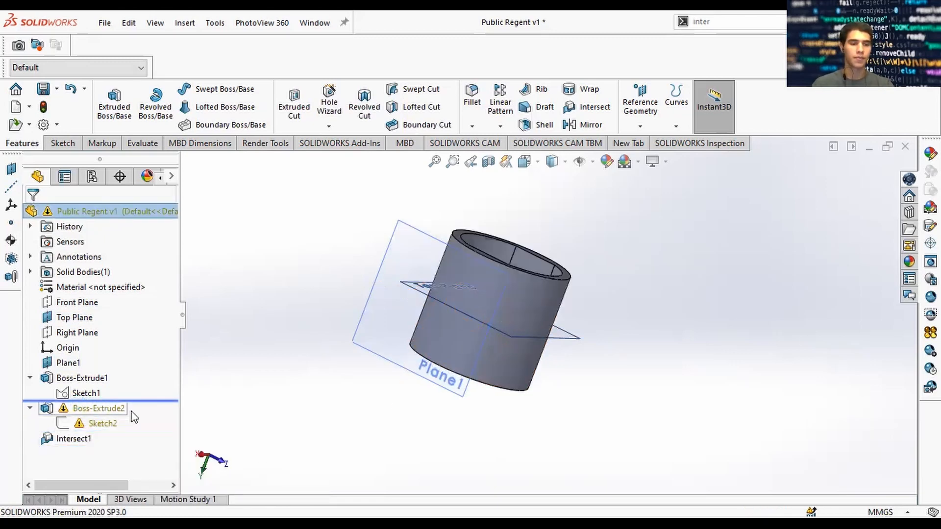
pyautogui.scroll(-3, 501, 307)
pyautogui.moveTo(500, 308)
pyautogui.mouseDown(button='middle')
pyautogui.moveTo(511, 288)
pyautogui.moveTo(495, 301)
pyautogui.mouseUp(button='middle')
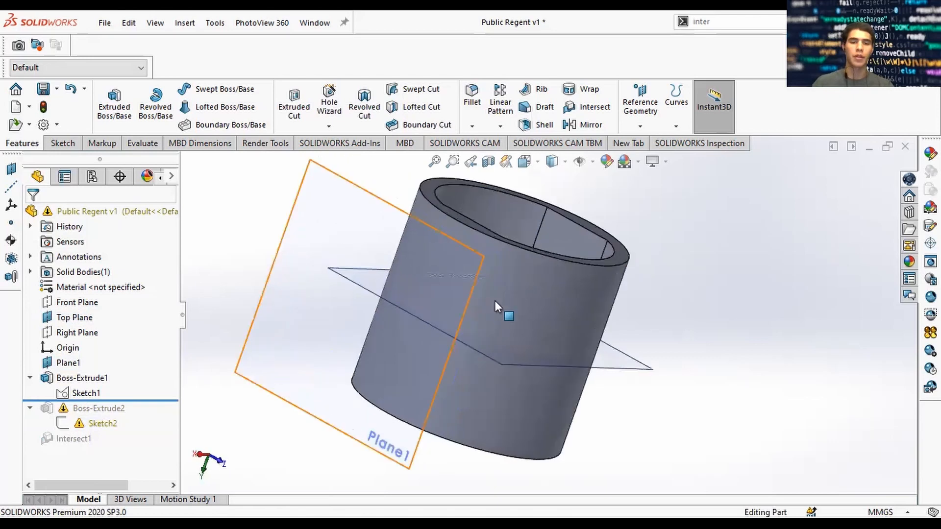
pyautogui.scroll(2, 495, 301)
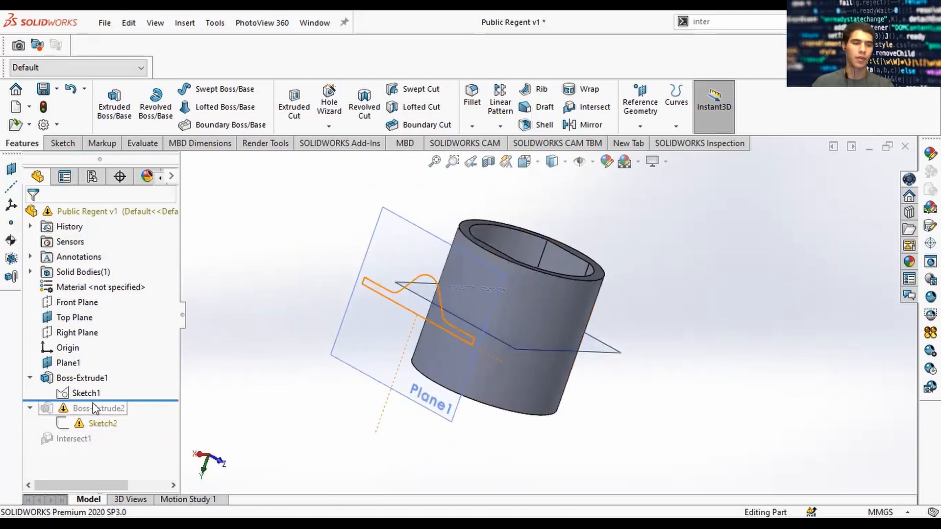
# Roll the model forward past Boss-Extrude2 and delete that feature with its dependent Intersect1, keeping Sketch2
pyautogui.moveTo(93, 403); pyautogui.dragTo(94, 431)
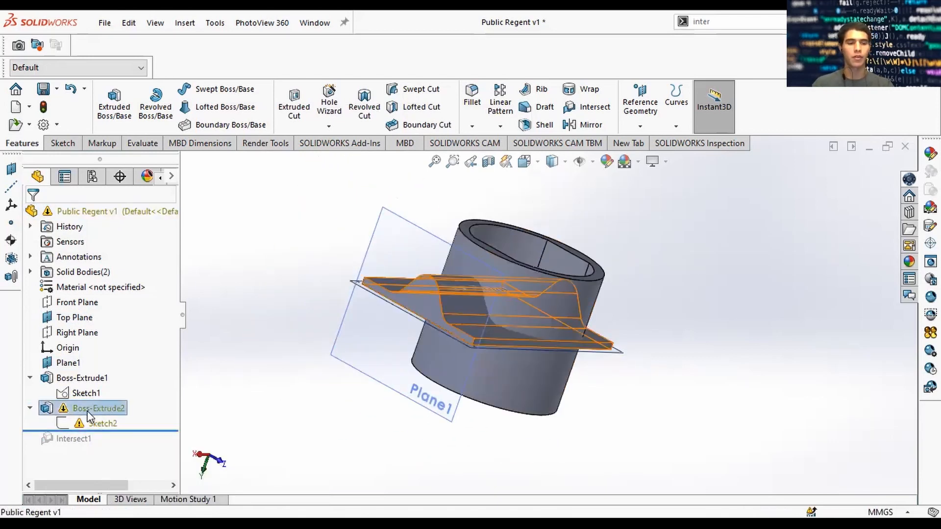
pyautogui.rightClick(126, 336)
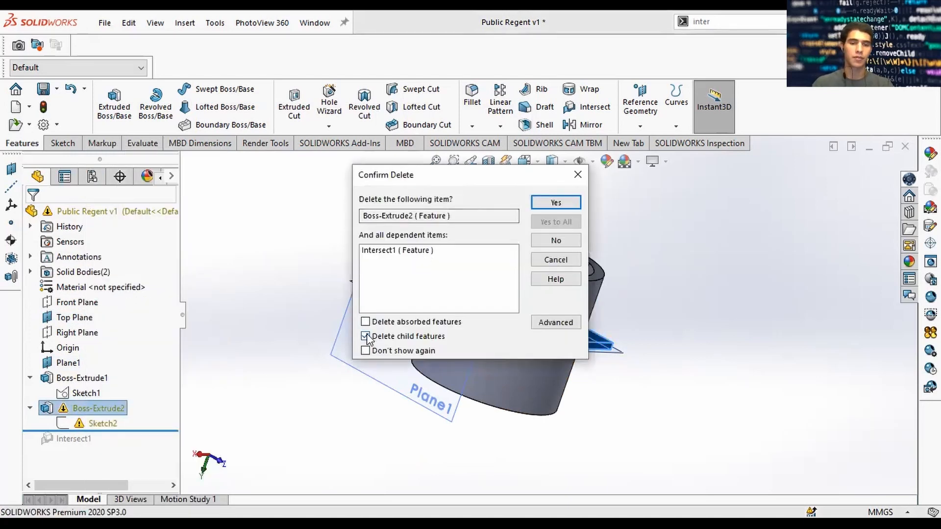
pyautogui.click(433, 250)
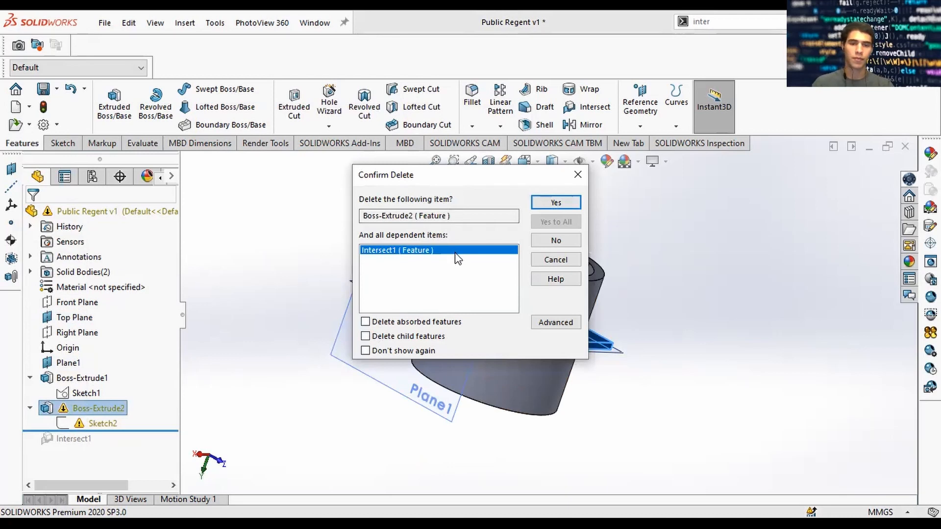
pyautogui.press('Return')
pyautogui.click(509, 122)
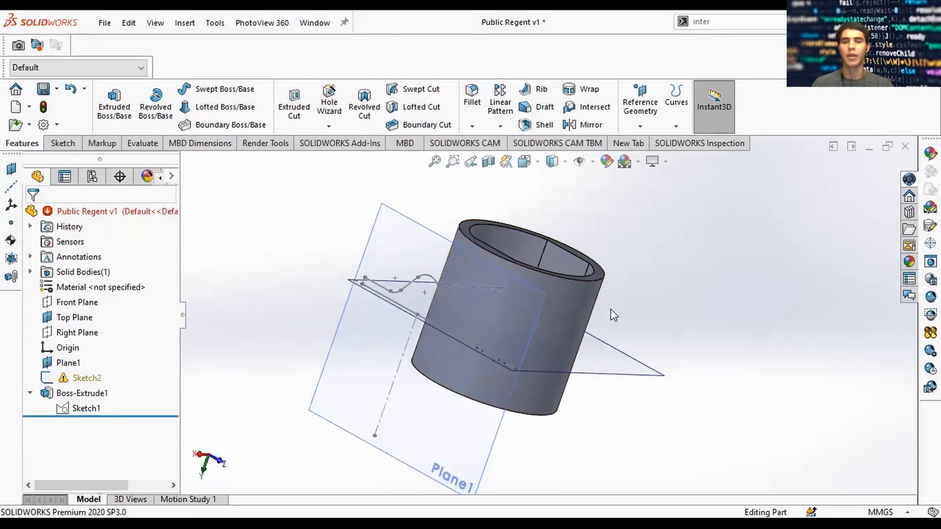
# Edit Sketch2, delete the dangling relation on the baseline near the 1.00 dimension, and exit the sketch
pyautogui.moveTo(610, 309)
pyautogui.mouseDown(button='middle')
pyautogui.moveTo(647, 313)
pyautogui.moveTo(615, 320)
pyautogui.mouseUp(button='middle')
pyautogui.click(79, 376)
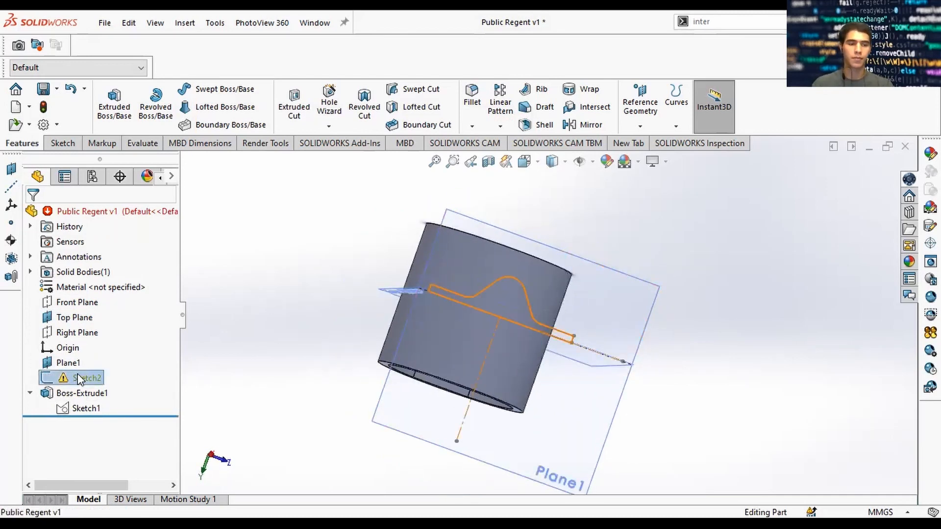
pyautogui.click(78, 373)
pyautogui.click(91, 334)
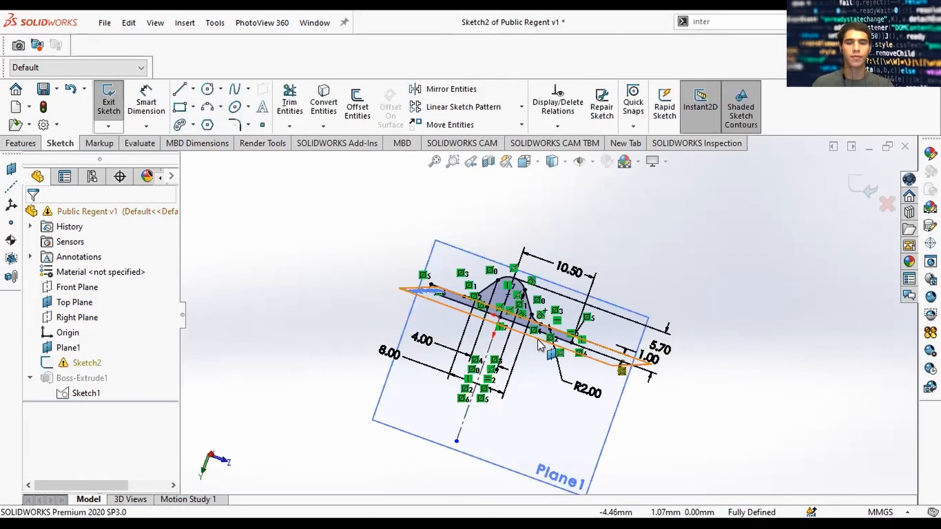
pyautogui.press('space')
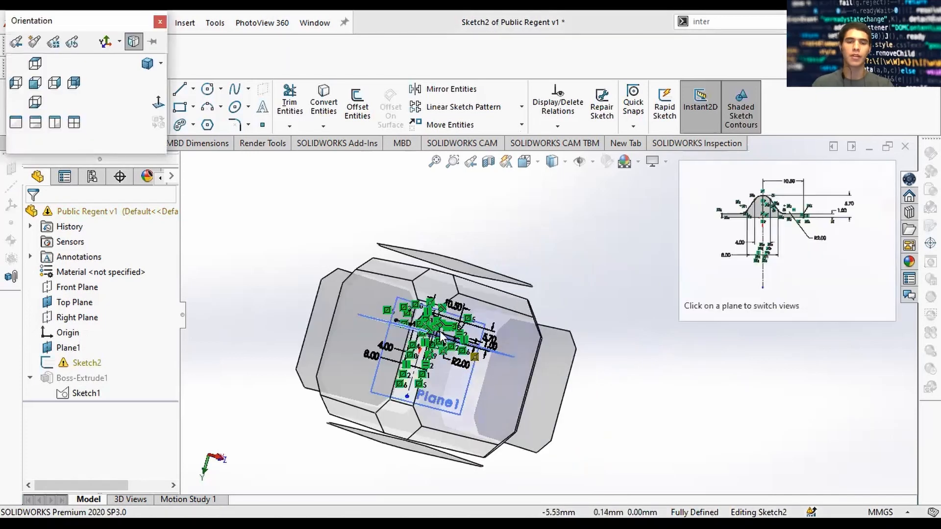
pyautogui.click(430, 337)
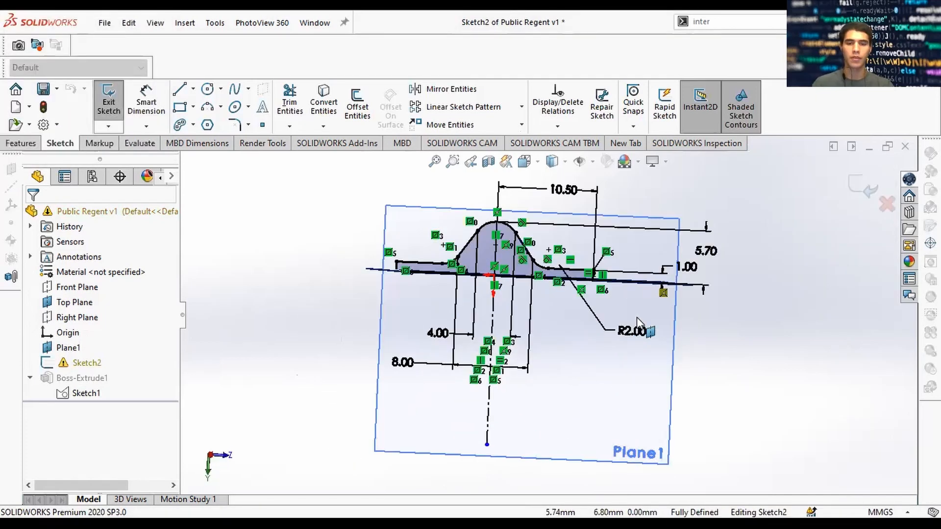
pyautogui.scroll(-4, 668, 281)
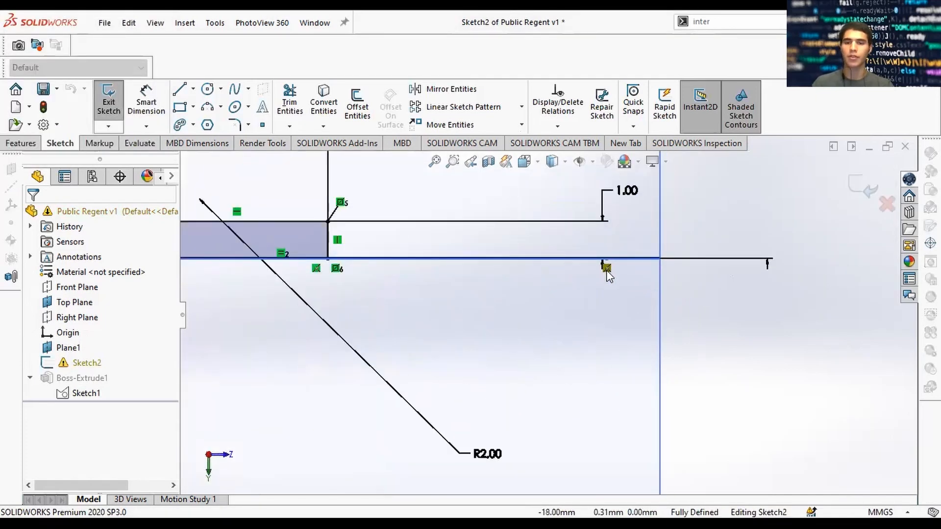
pyautogui.rightClick(607, 276)
pyautogui.click(607, 269)
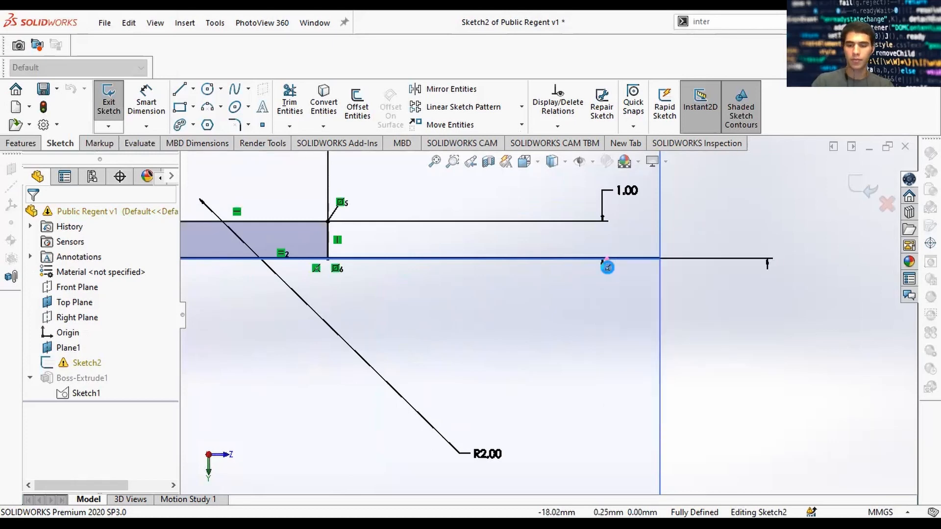
pyautogui.scroll(5, 610, 285)
pyautogui.moveTo(609, 285)
pyautogui.mouseDown(button='middle')
pyautogui.moveTo(542, 330)
pyautogui.moveTo(533, 267)
pyautogui.mouseUp(button='middle')
pyautogui.click(863, 188)
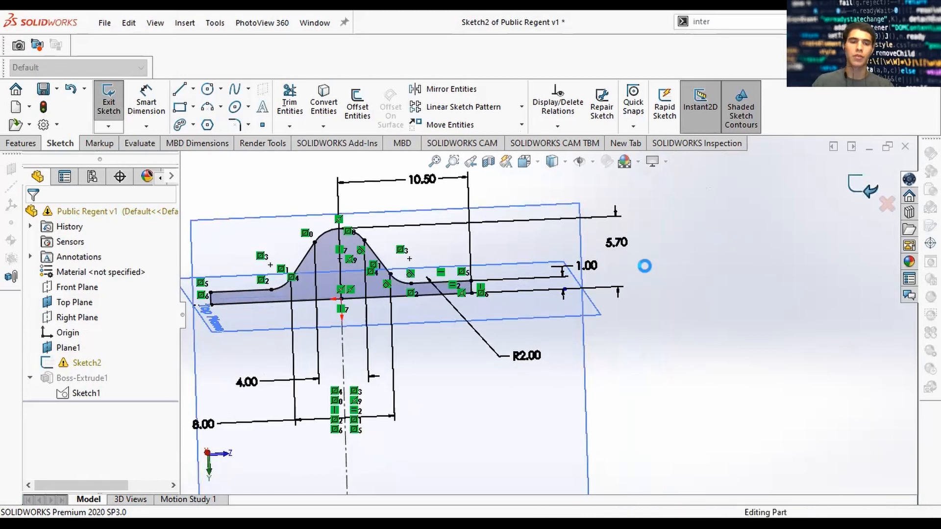
pyautogui.scroll(4, 493, 339)
pyautogui.moveTo(492, 340); pyautogui.dragTo(484, 376, button='middle')
pyautogui.press('space')
pyautogui.click(393, 352)
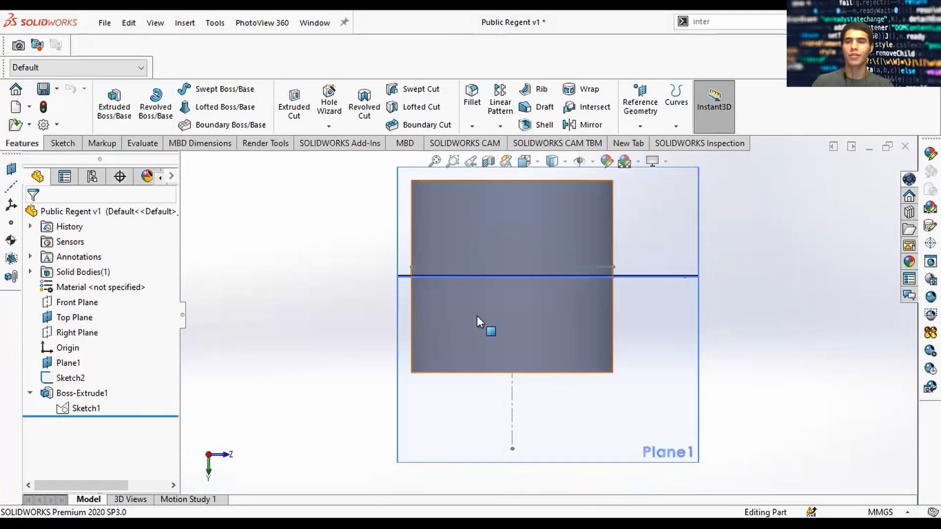
pyautogui.scroll(-2, 564, 270)
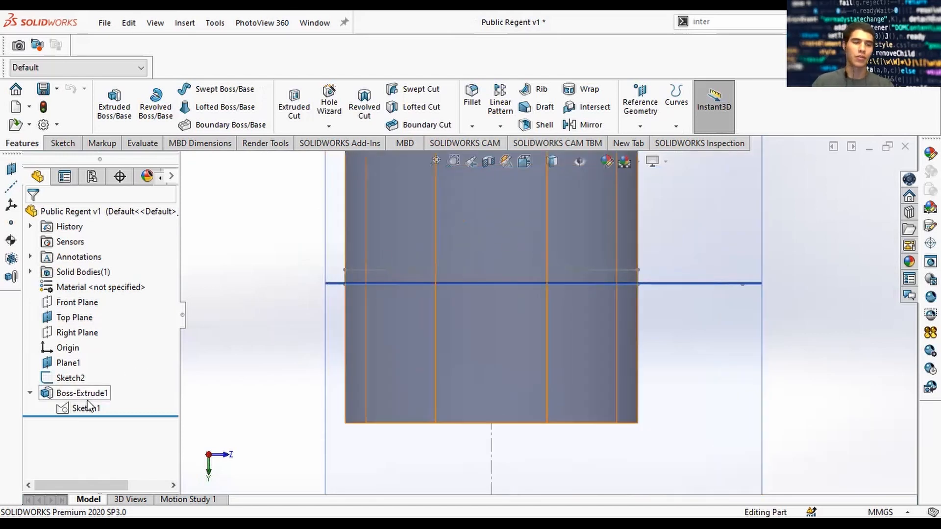
pyautogui.click(126, 111)
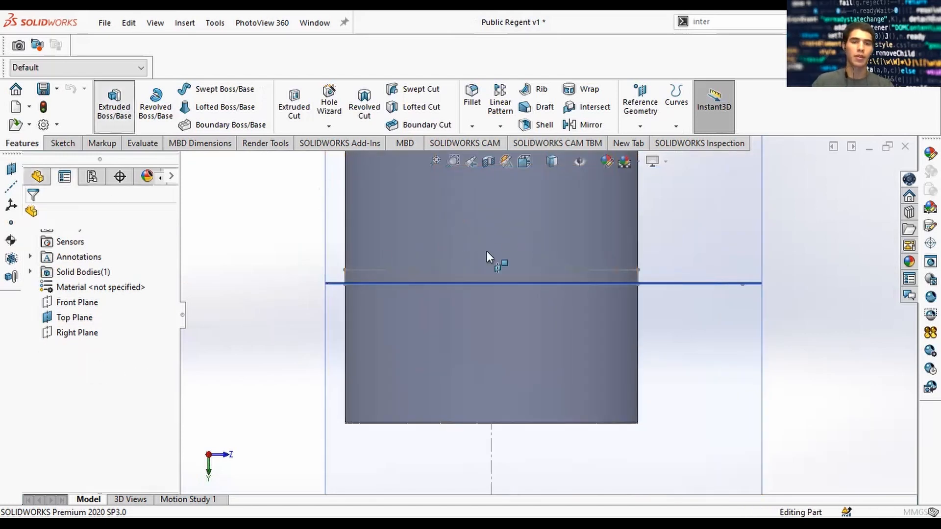
pyautogui.click(37, 217)
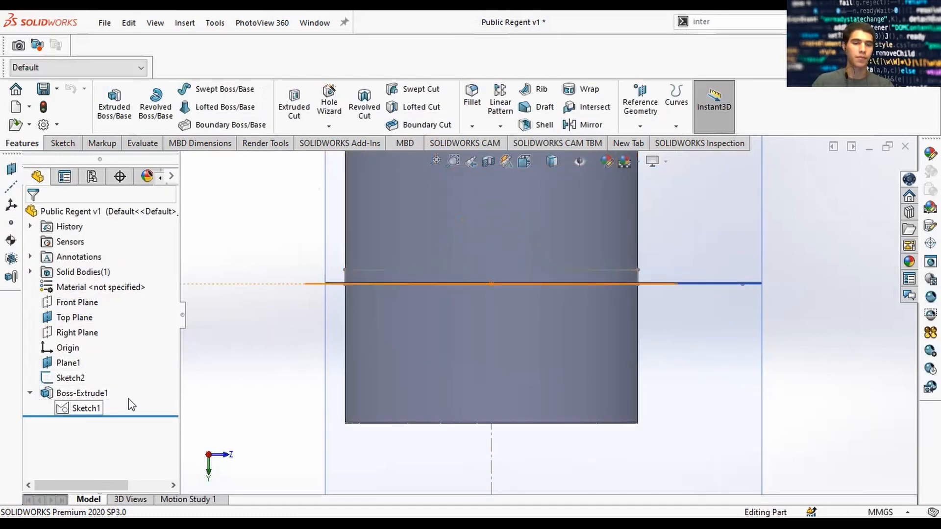
# Extrude Sketch2 from Plane1 in the reversed direction with Through All, crossing the cylinder as a separate body
pyautogui.scroll(4, 360, 358)
pyautogui.moveTo(376, 344); pyautogui.dragTo(399, 384, button='middle')
pyautogui.scroll(-1, 487, 302)
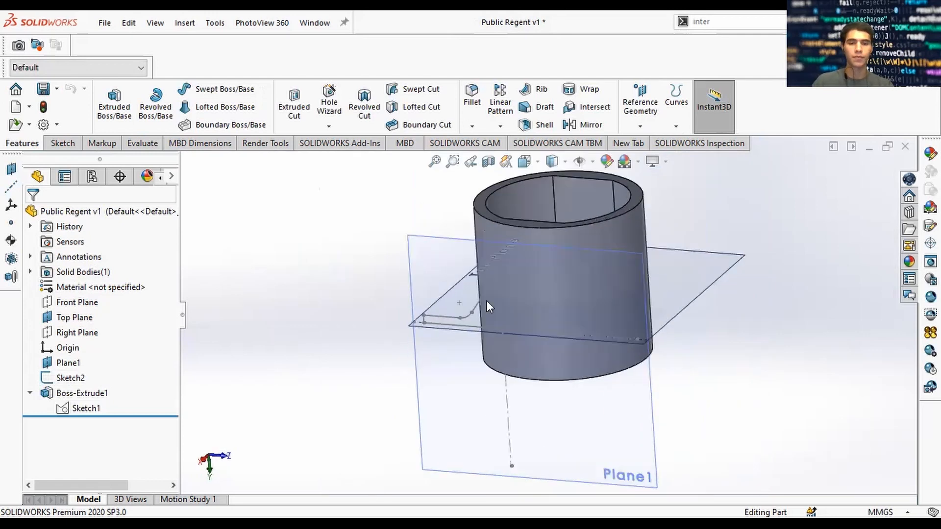
pyautogui.click(74, 395)
pyautogui.click(62, 377)
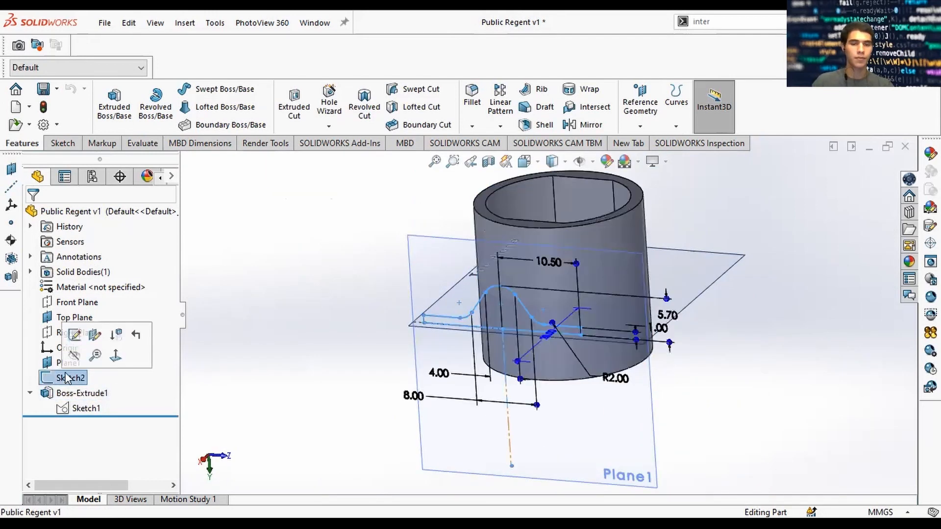
pyautogui.click(114, 105)
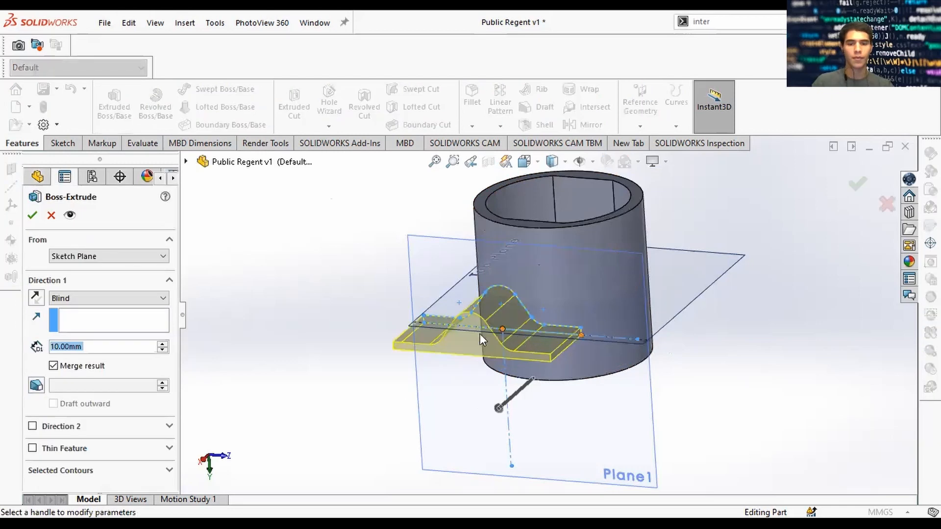
pyautogui.click(36, 298)
pyautogui.click(114, 299)
pyautogui.click(71, 317)
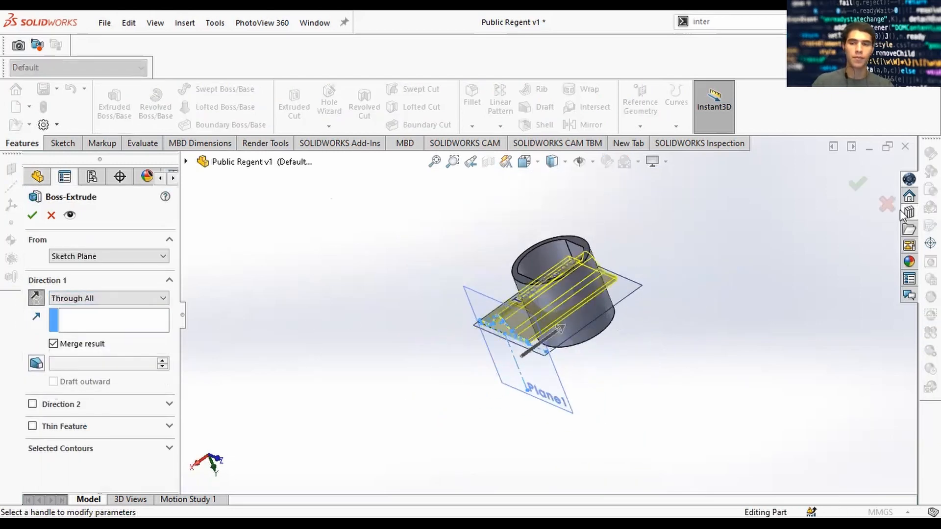
pyautogui.click(857, 183)
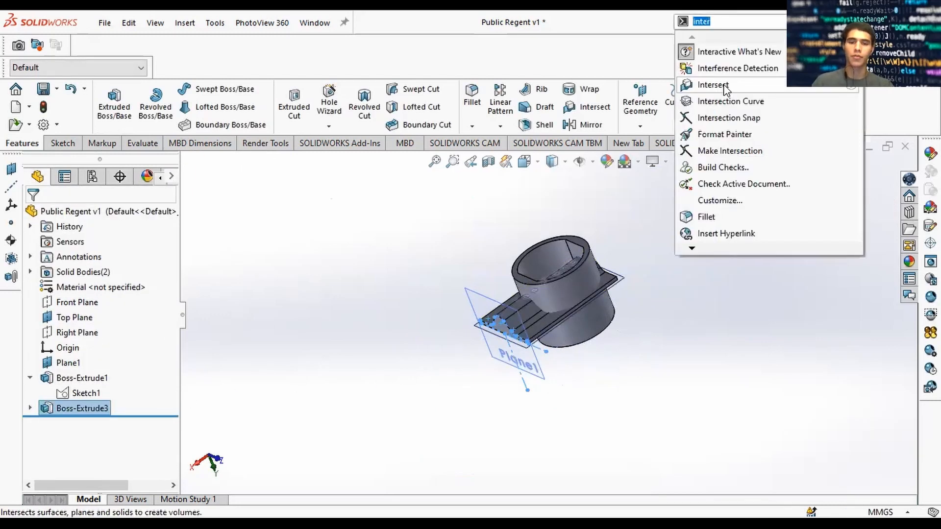
# Start an Intersect with Boss-Extrude3 and Boss-Extrude1 selected, and compute the regions with Create both
pyautogui.click(705, 84)
pyautogui.click(93, 253)
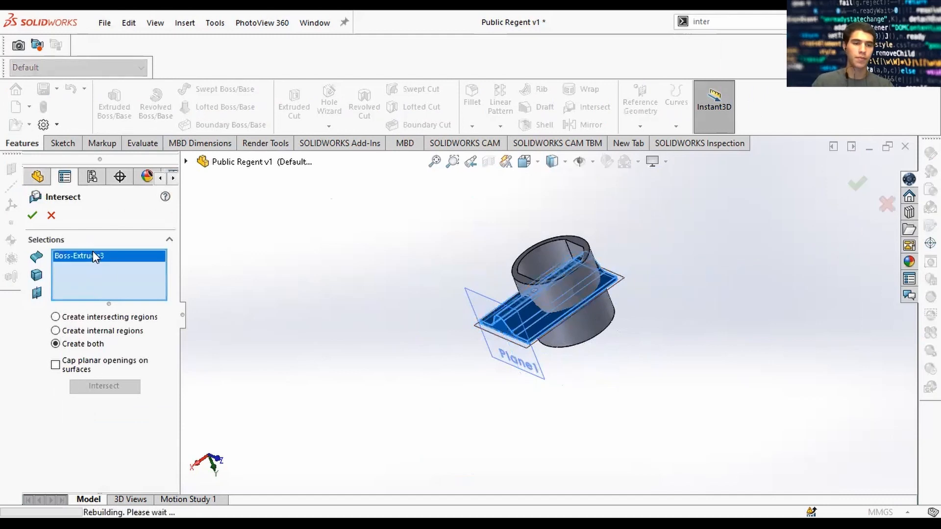
pyautogui.click(583, 275)
pyautogui.click(133, 386)
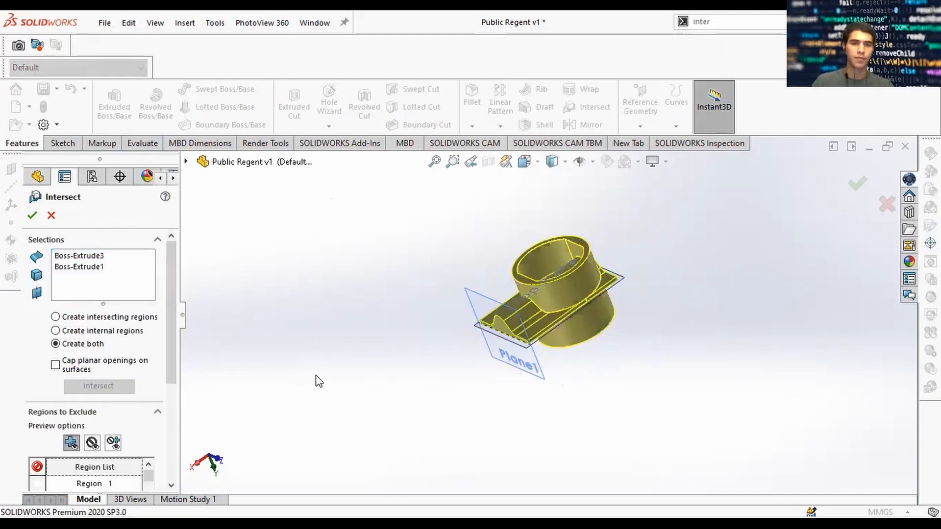
# Exclude the cylinder's upper part and the extruded profile's portions inside and outside the cylinder wall, and accept the Intersect
pyautogui.click(578, 275)
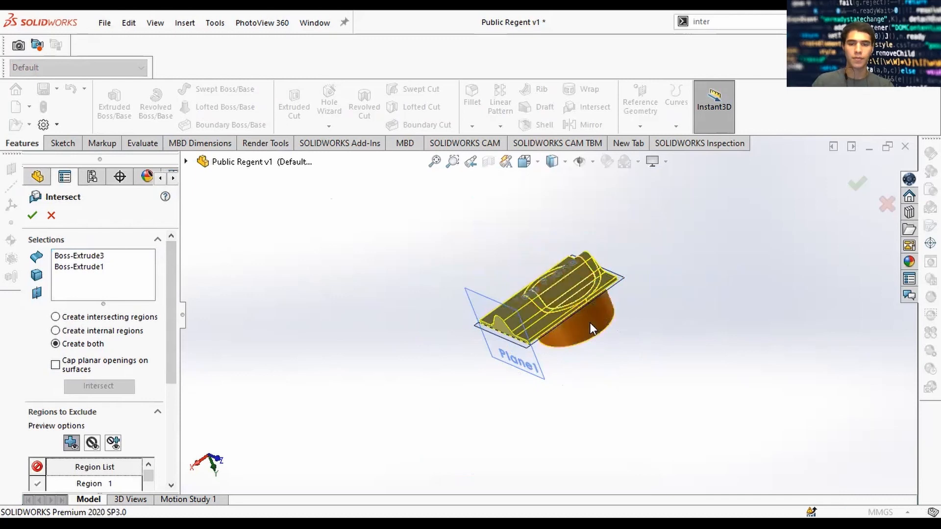
pyautogui.click(561, 302)
pyautogui.click(547, 321)
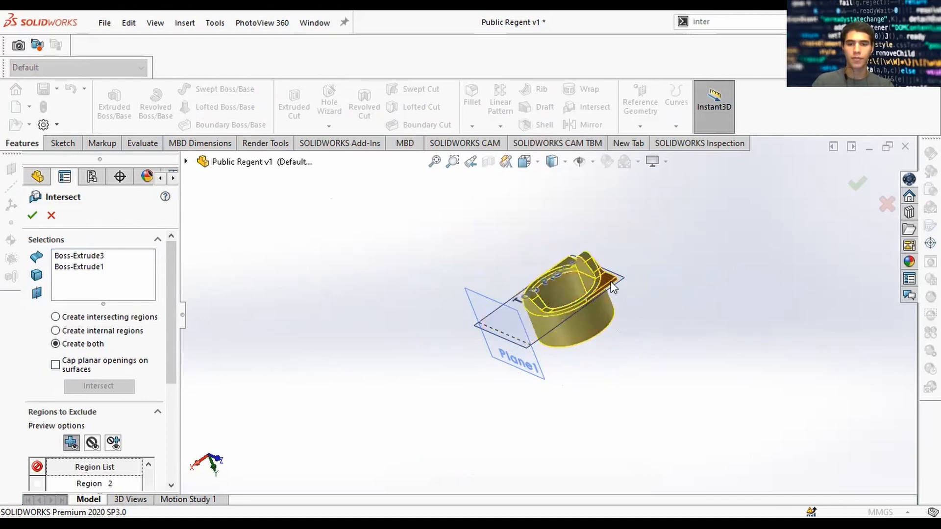
pyautogui.click(611, 283)
pyautogui.scroll(-4, 611, 282)
pyautogui.moveTo(566, 259); pyautogui.dragTo(558, 288, button='middle')
pyautogui.click(498, 233)
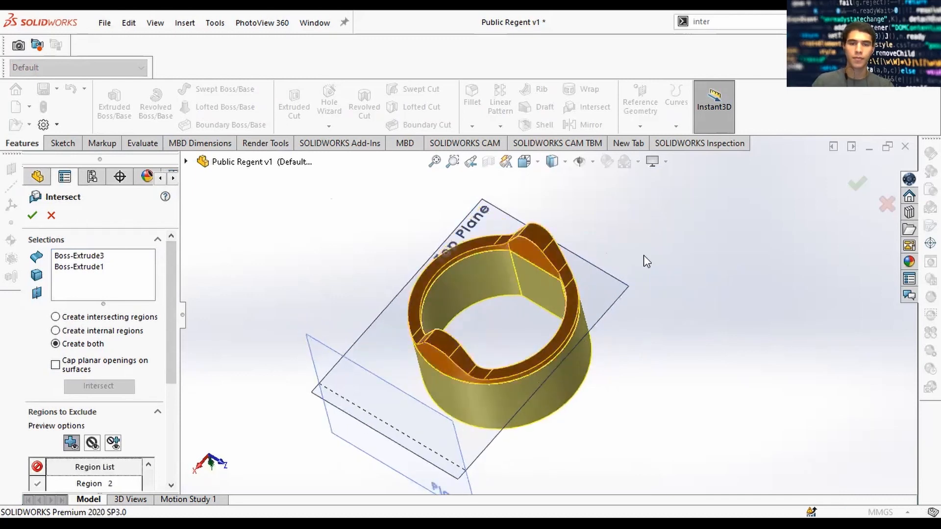
pyautogui.click(857, 184)
# Hide Plane1 and the Top Plane around the intersected ring
pyautogui.moveTo(640, 340); pyautogui.dragTo(662, 343, button='middle')
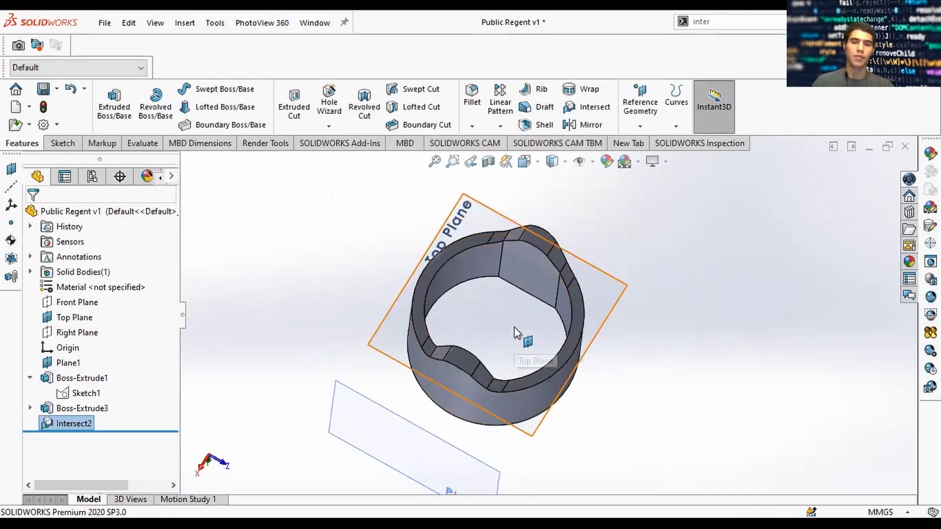
pyautogui.moveTo(514, 333); pyautogui.dragTo(521, 288, button='middle')
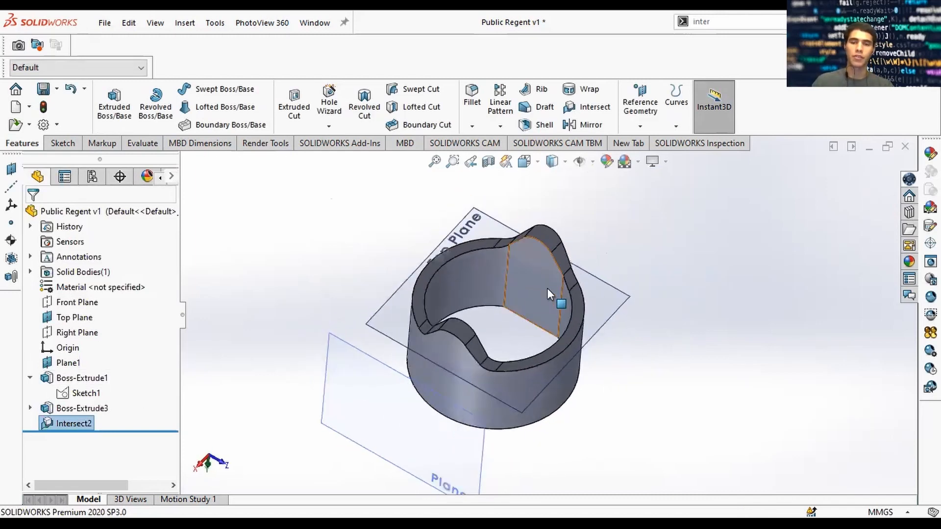
pyautogui.moveTo(559, 270); pyautogui.dragTo(555, 220, button='middle')
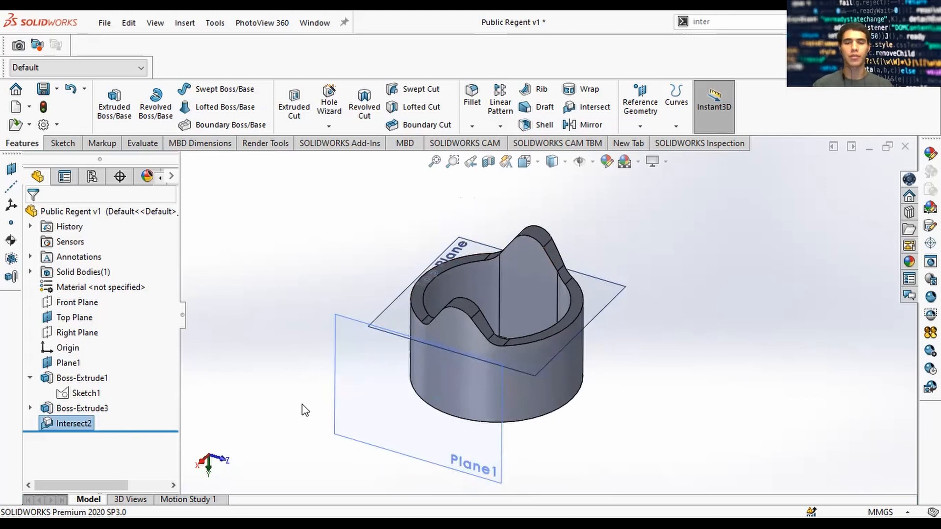
pyautogui.click(496, 463)
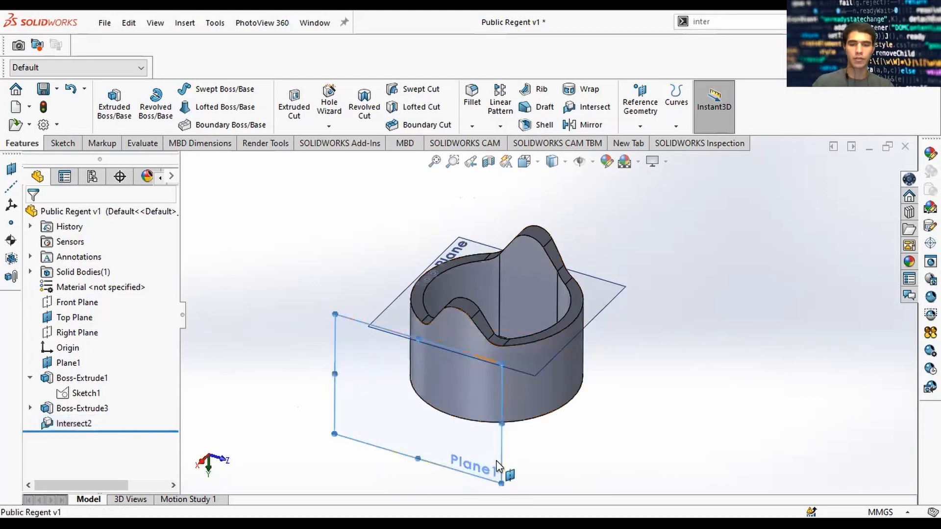
pyautogui.rightClick(496, 463)
pyautogui.click(539, 294)
pyautogui.click(390, 316)
pyautogui.rightClick(390, 316)
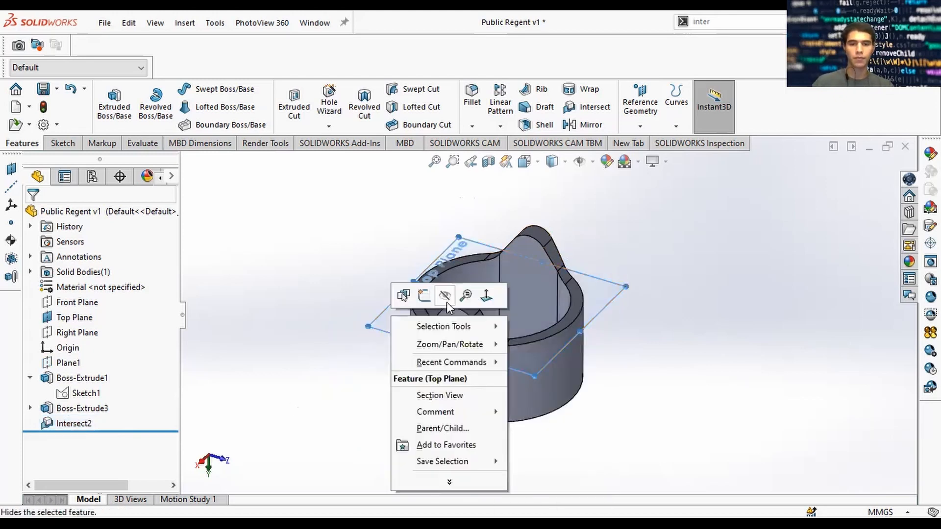
pyautogui.click(444, 296)
# Show the Right Plane through the ring
pyautogui.moveTo(601, 309); pyautogui.dragTo(397, 319, button='middle')
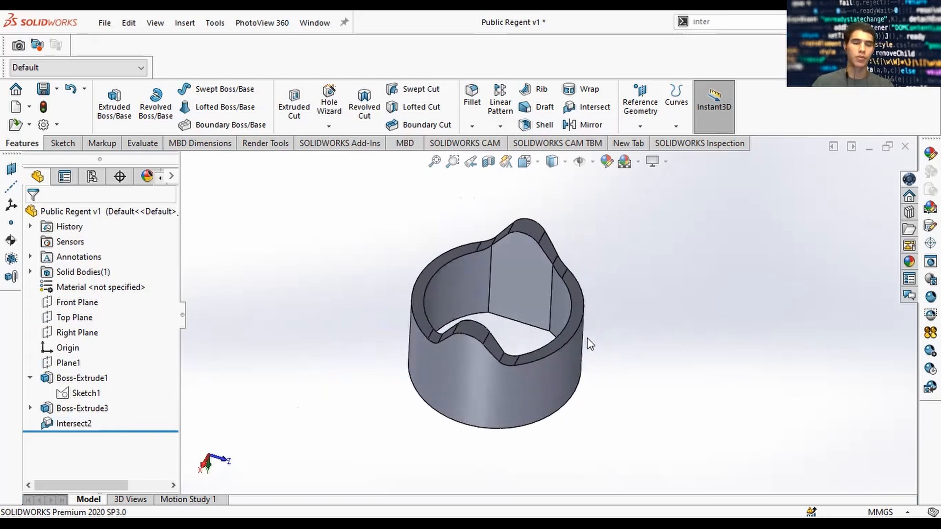
pyautogui.moveTo(579, 318); pyautogui.dragTo(402, 290, button='middle')
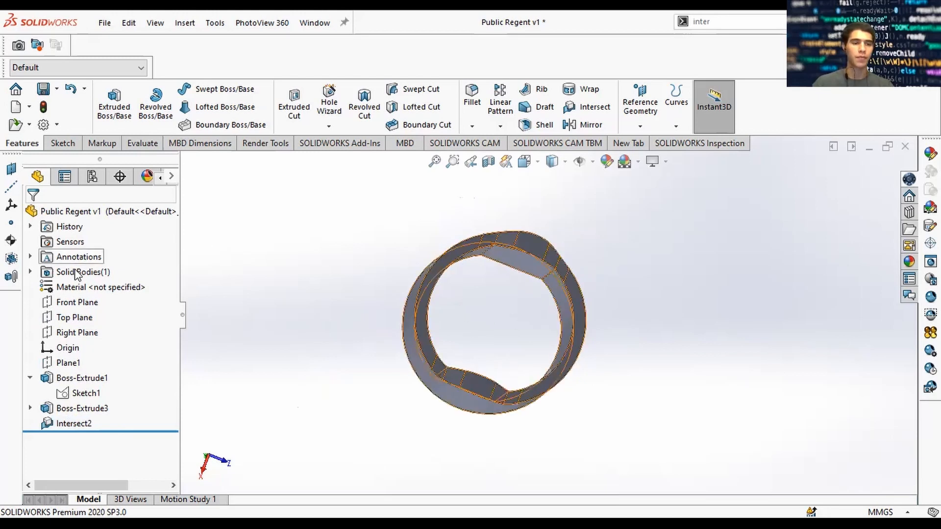
pyautogui.click(76, 334)
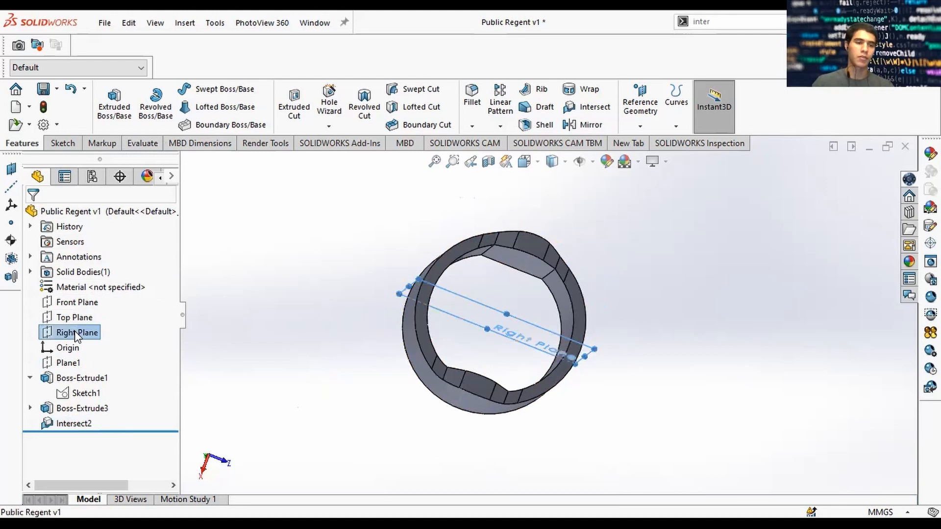
pyautogui.rightClick(76, 334)
pyautogui.click(116, 278)
# Hide the ring's solid body, leaving the Right Plane in view
pyautogui.moveTo(628, 282); pyautogui.dragTo(516, 225, button='middle')
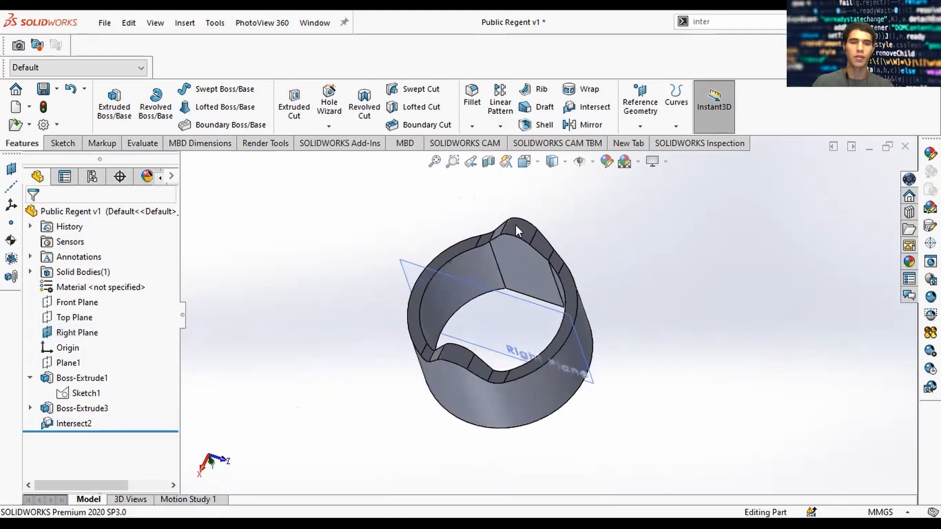
pyautogui.rightClick(87, 272)
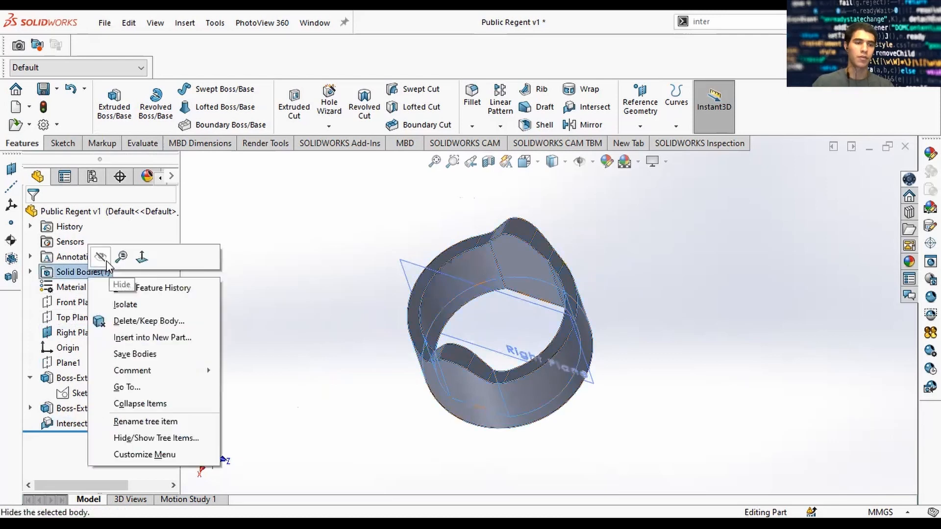
pyautogui.moveTo(652, 338); pyautogui.dragTo(649, 233, button='middle')
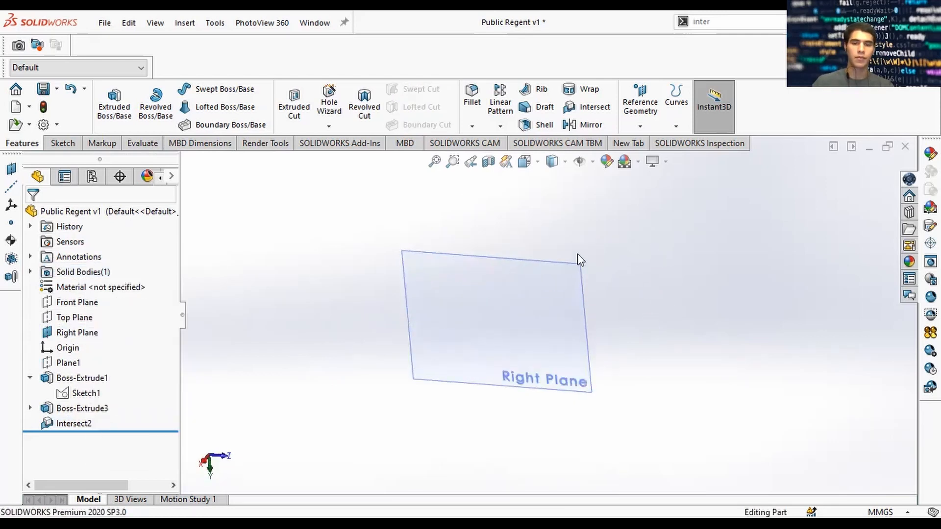
# Start a new sketch on the Right Plane and view it face-on
pyautogui.click(494, 257)
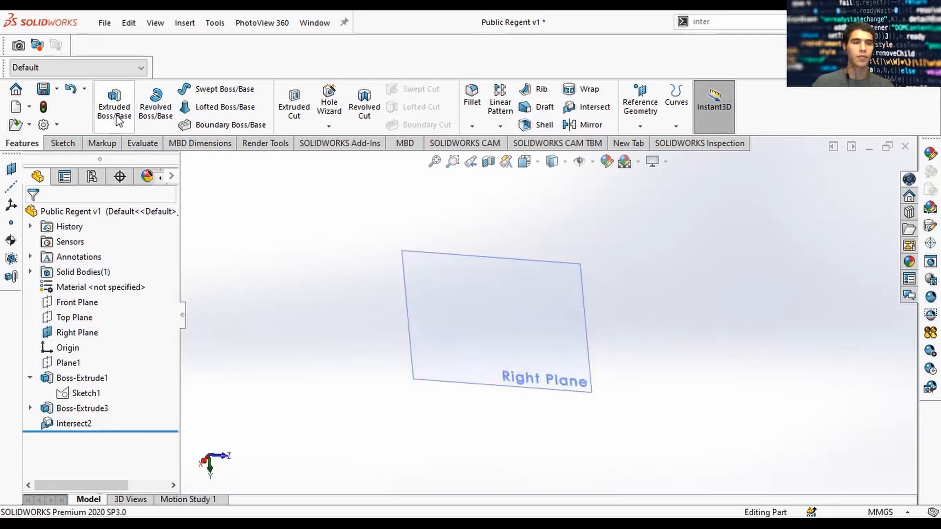
pyautogui.click(60, 143)
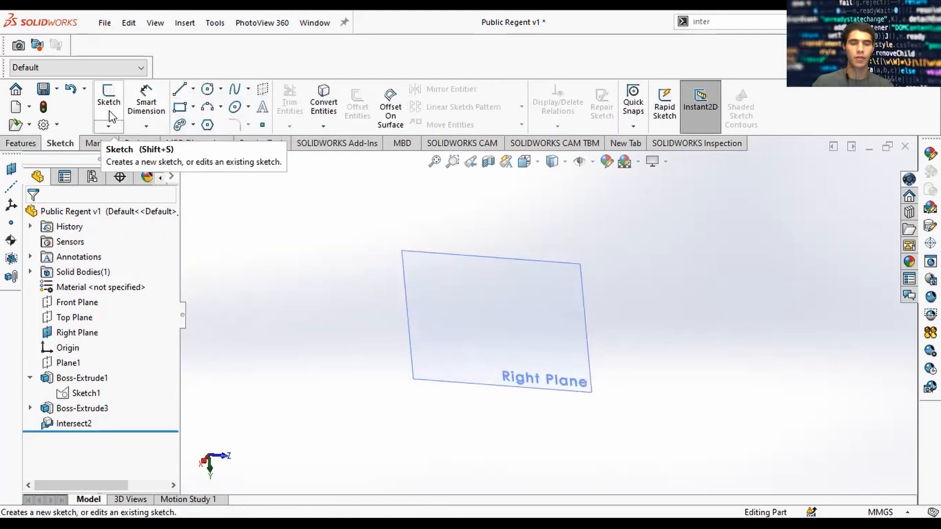
pyautogui.click(112, 117)
pyautogui.click(504, 312)
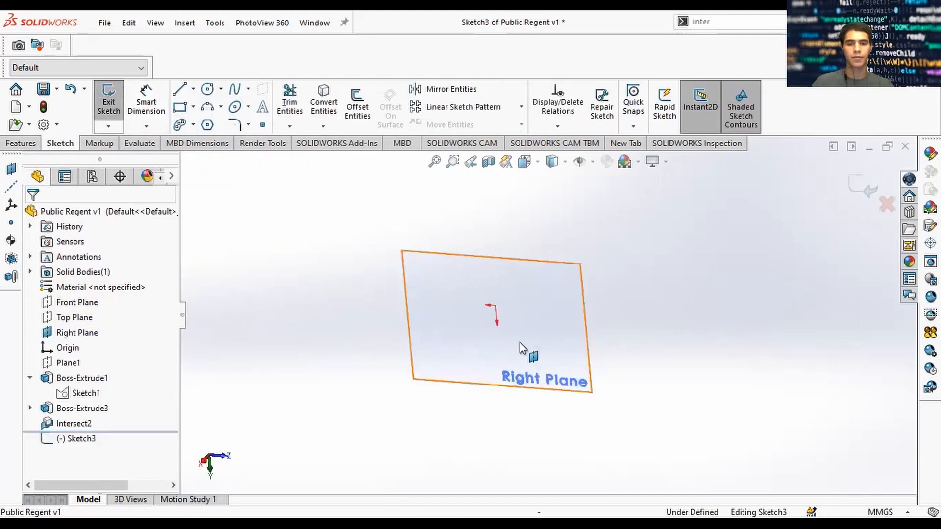
pyautogui.press('space')
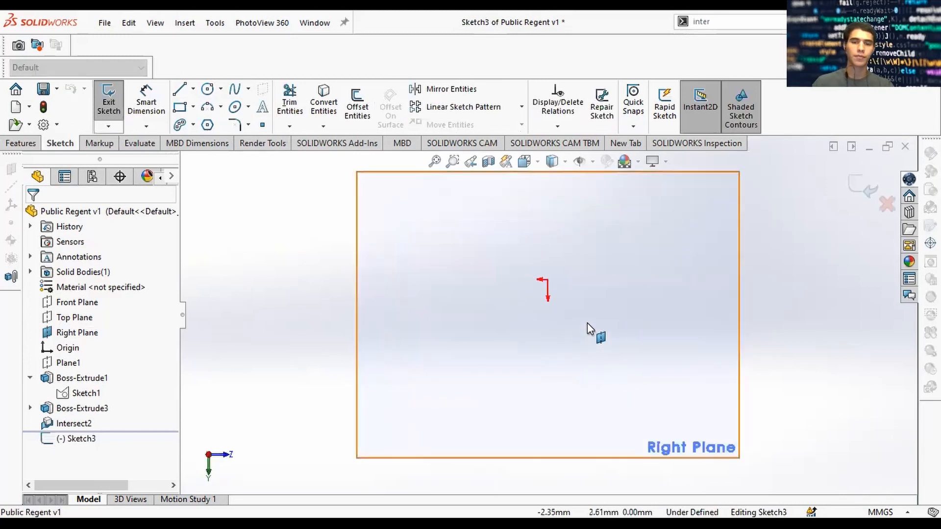
# Sketch a vertical centerline about 6 mm long upward from the origin and a horizontal centerline leftward from the origin
pyautogui.click(180, 90)
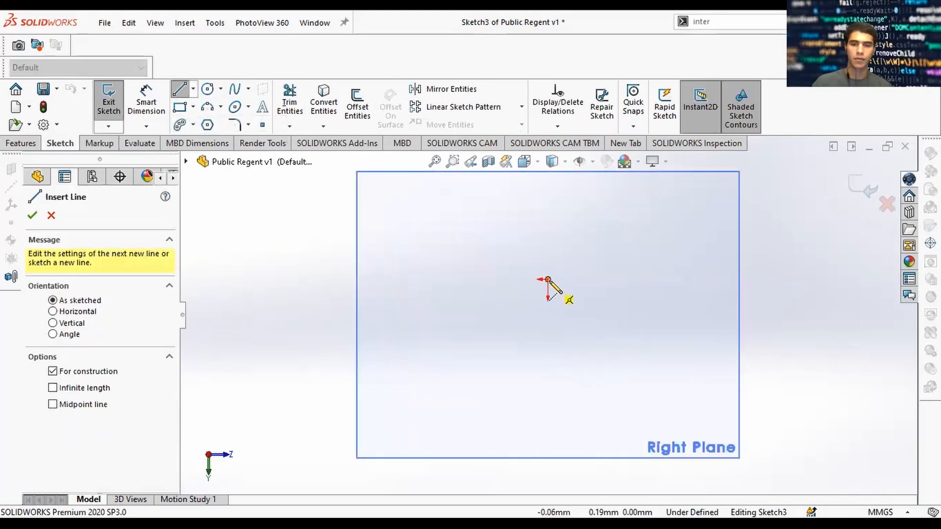
pyautogui.click(547, 280)
pyautogui.click(547, 179)
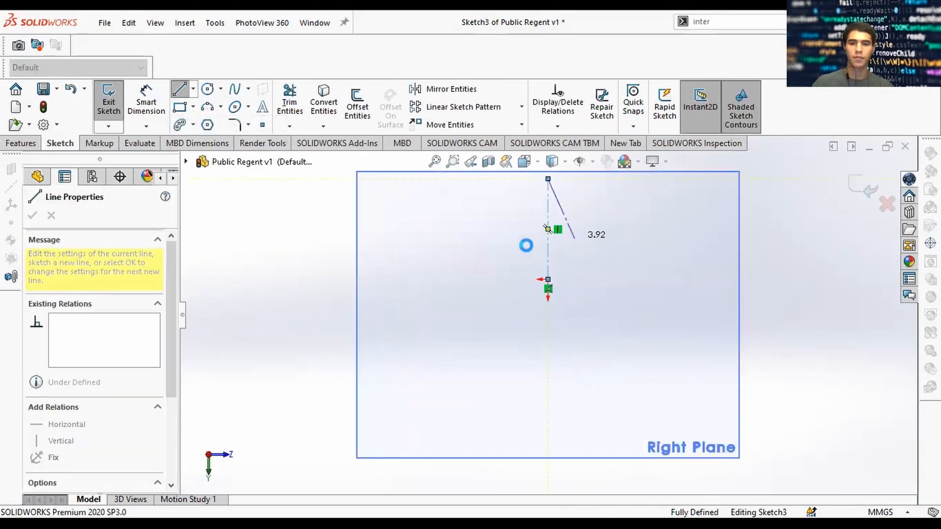
pyautogui.press('Escape')
pyautogui.click(193, 88)
pyautogui.click(211, 123)
pyautogui.click(548, 279)
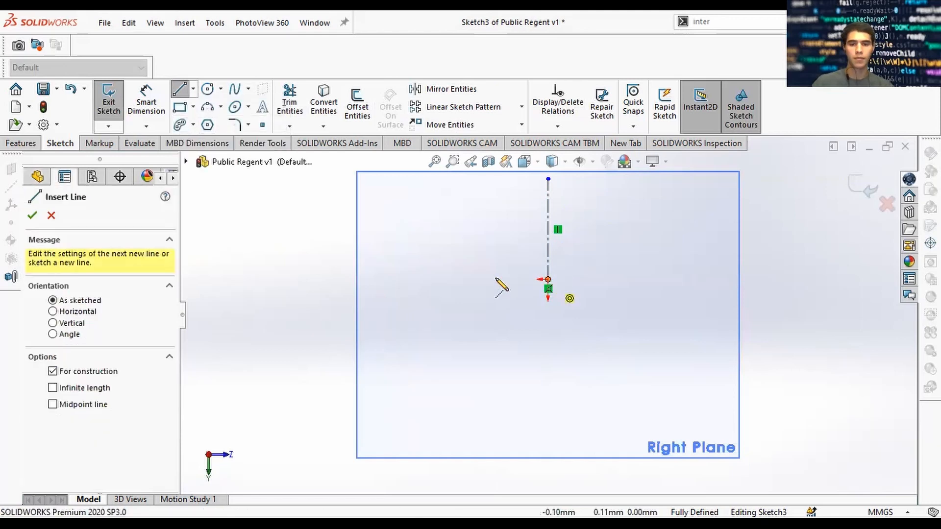
pyautogui.click(367, 279)
pyautogui.press('Escape')
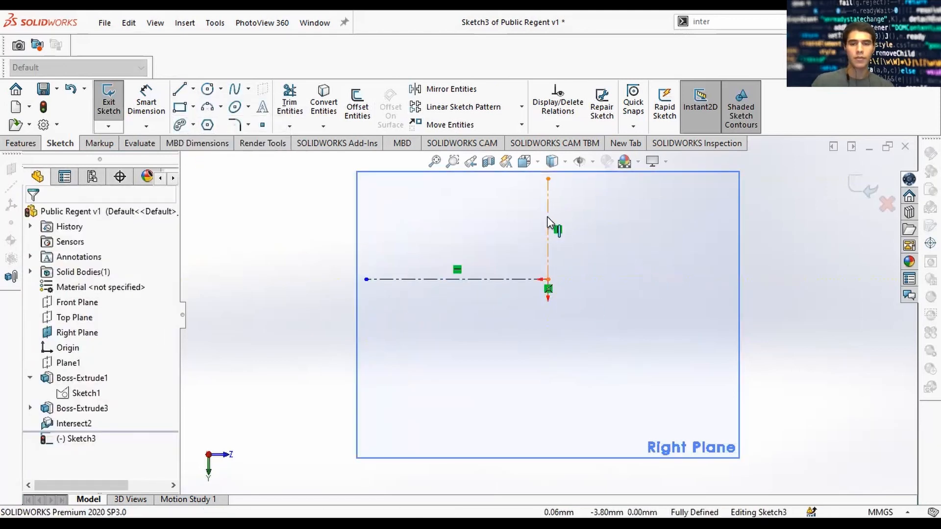
# Make the vertical and horizontal centerlines equal in length
pyautogui.click(487, 280)
pyautogui.keyDown('ctrl'); pyautogui.click(484, 280); pyautogui.keyUp('ctrl')
pyautogui.keyDown('ctrl'); pyautogui.click(482, 281); pyautogui.keyUp('ctrl')
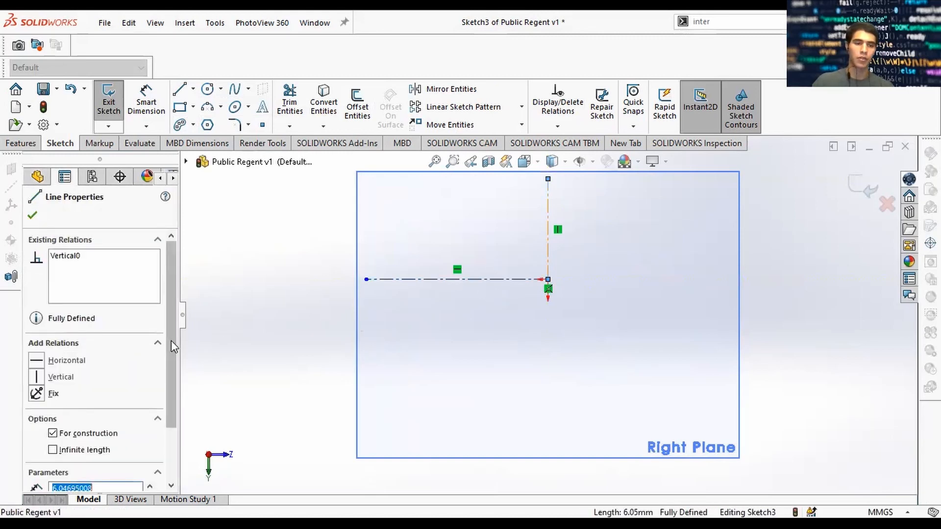
pyautogui.moveTo(172, 340); pyautogui.dragTo(166, 447)
pyautogui.keyDown('ctrl'); pyautogui.click(451, 280); pyautogui.keyUp('ctrl')
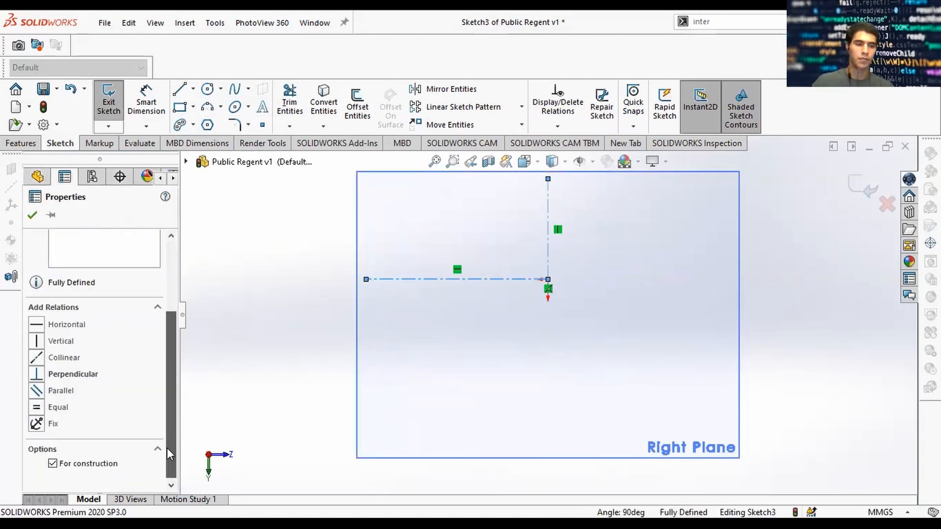
pyautogui.click(37, 407)
pyautogui.click(659, 326)
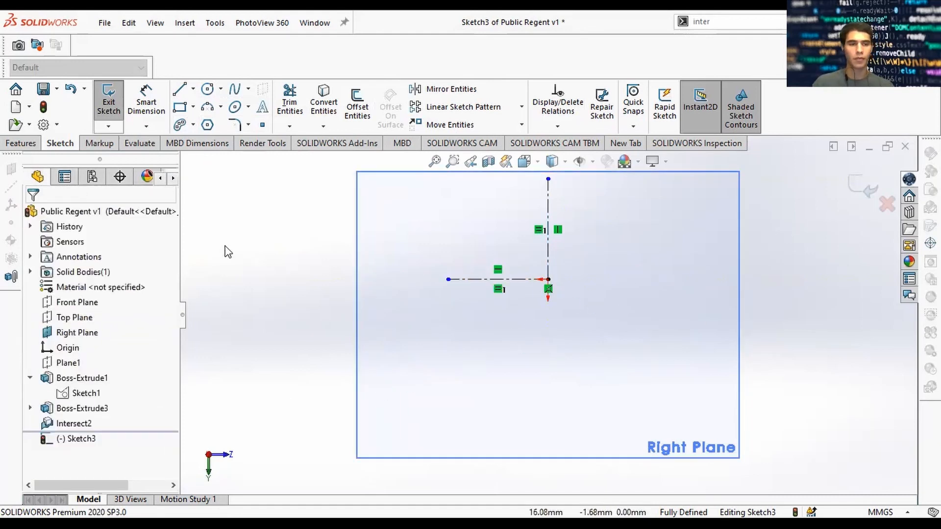
# Show the ring's solid body again and view it face-on to the sketch plane
pyautogui.rightClick(83, 272)
pyautogui.click(93, 248)
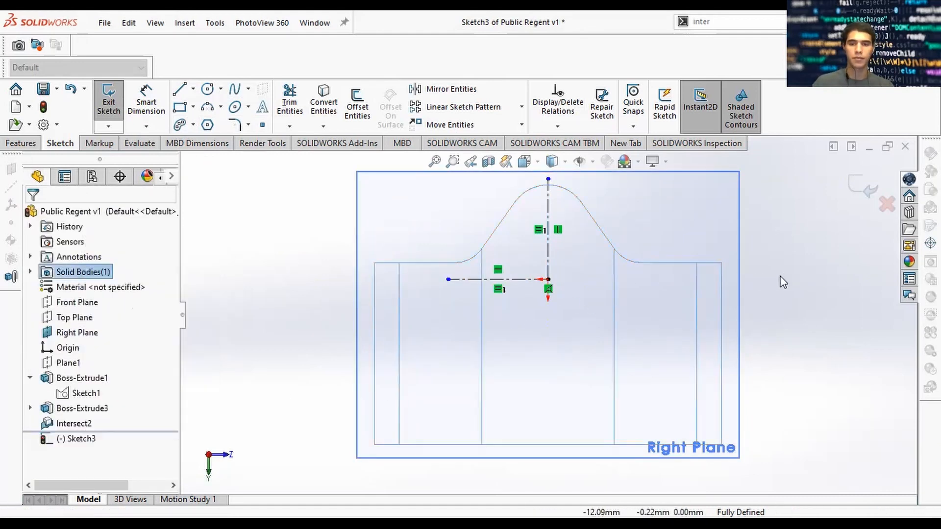
pyautogui.click(539, 161)
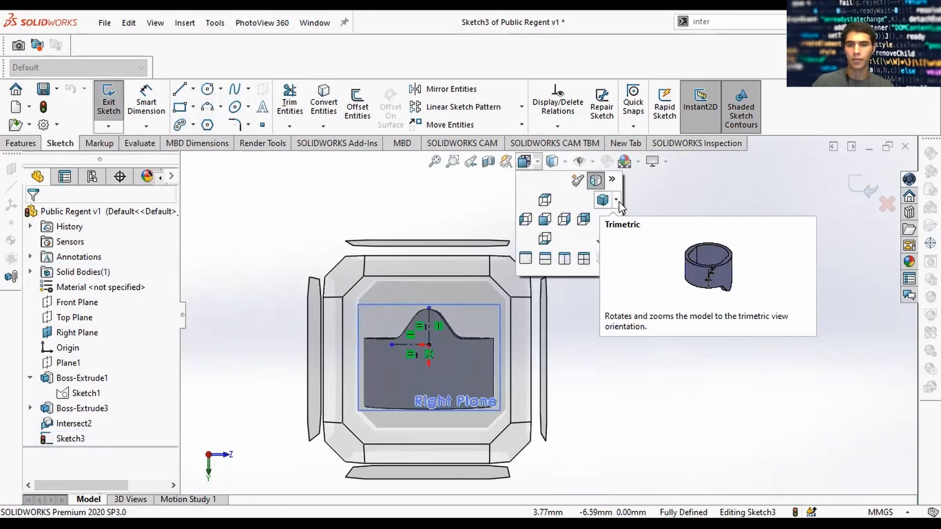
pyautogui.click(618, 201)
pyautogui.click(668, 192)
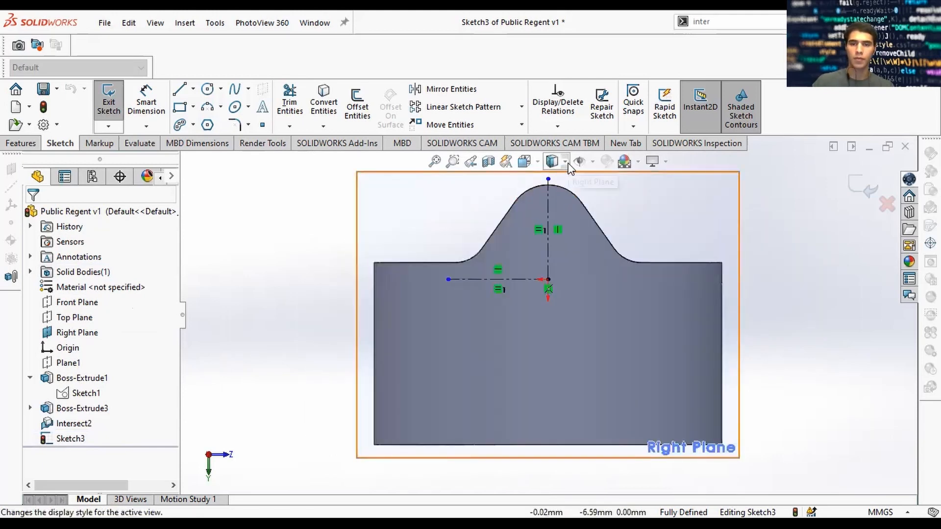
# Set the ring's display style to Hidden Lines Visible, keeping the sketch plane face-on
pyautogui.click(552, 161)
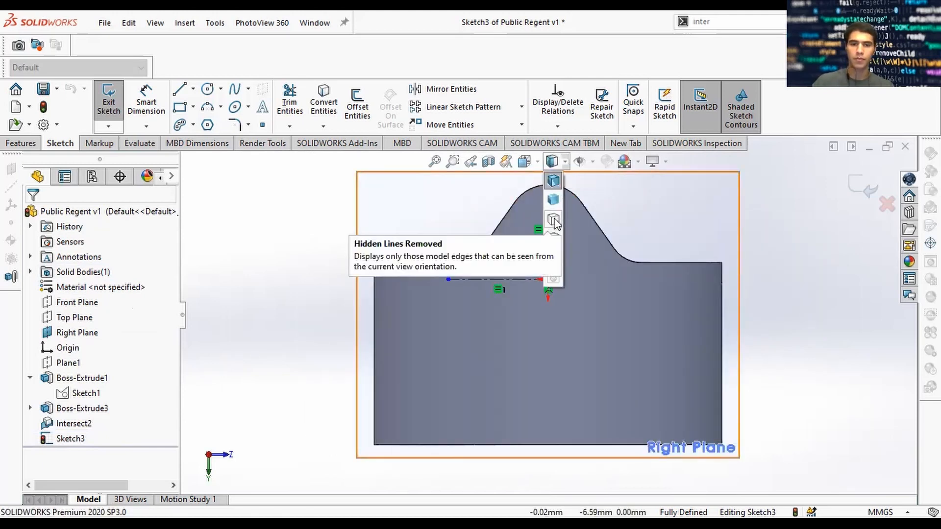
pyautogui.click(554, 222)
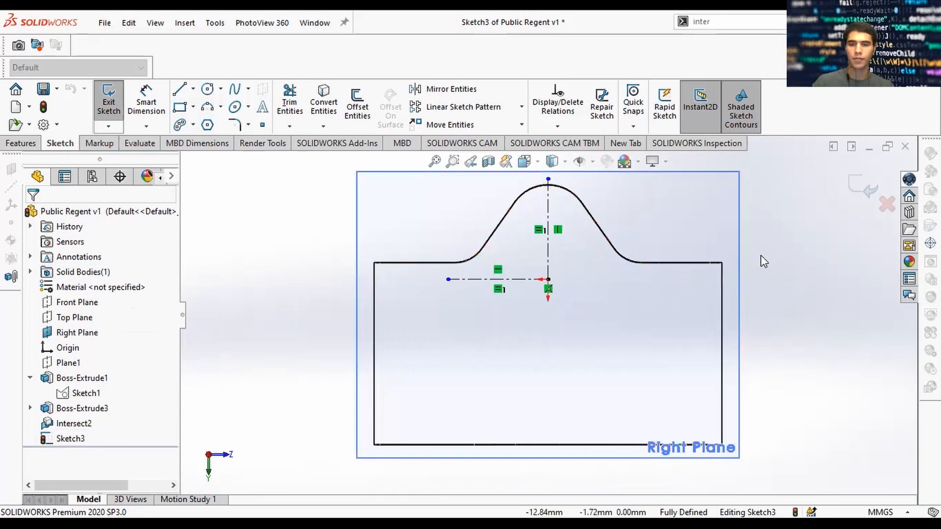
pyautogui.moveTo(762, 263)
pyautogui.mouseDown(button='middle')
pyautogui.moveTo(755, 266)
pyautogui.moveTo(756, 249)
pyautogui.mouseUp(button='middle')
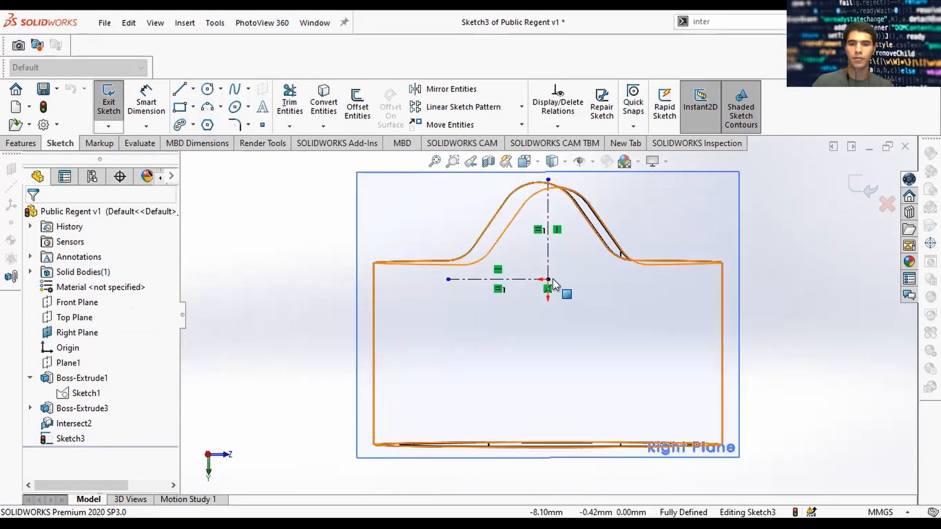
pyautogui.press('space')
pyautogui.click(649, 298)
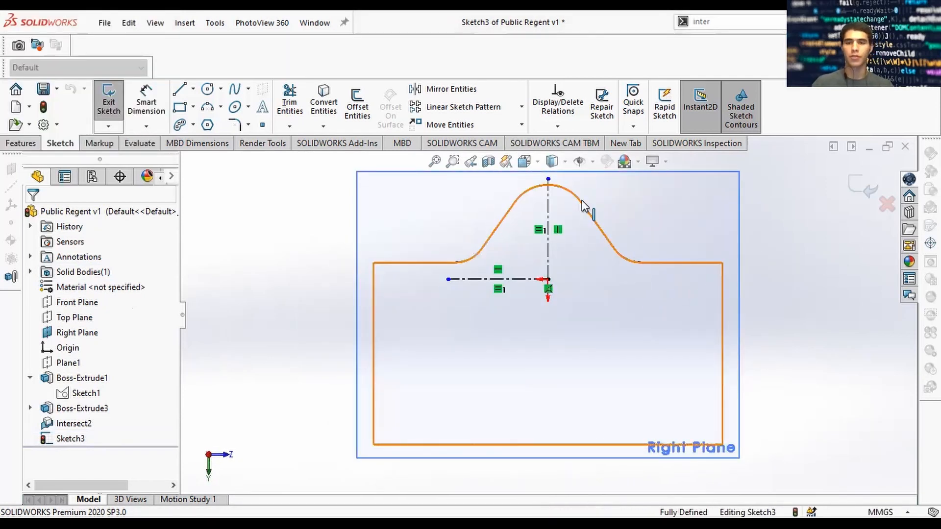
pyautogui.click(563, 163)
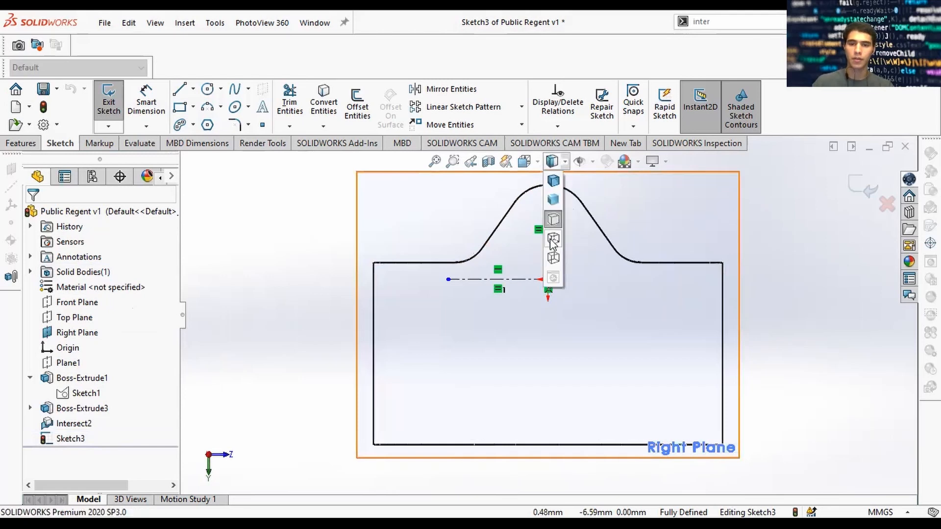
pyautogui.click(553, 239)
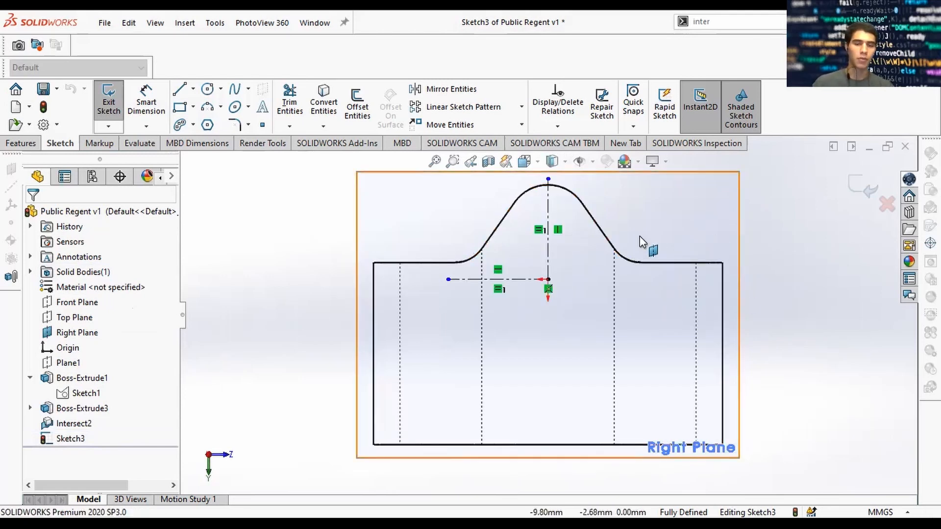
# Sketch a horizontal centerline about 1 mm below the origin to the ring's left outer edge, and extend the upper horizontal centerline to that edge
pyautogui.scroll(-2, 542, 279)
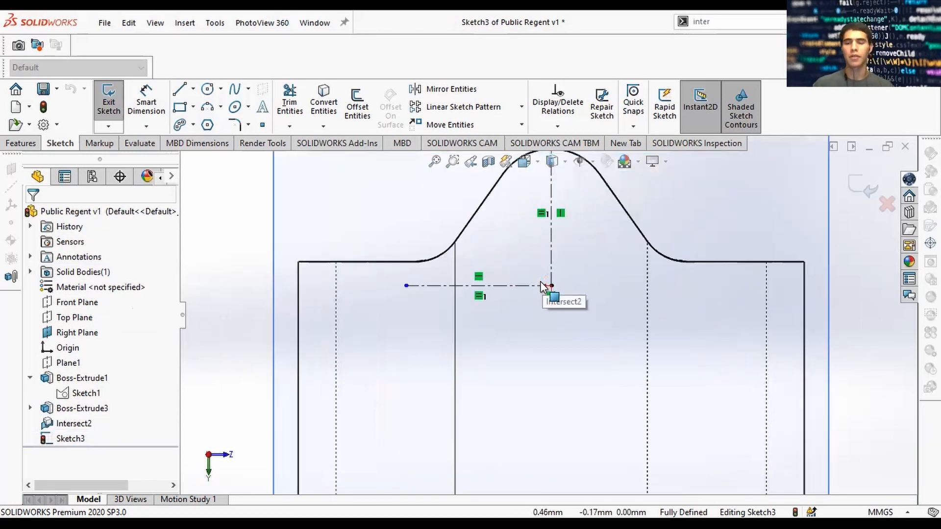
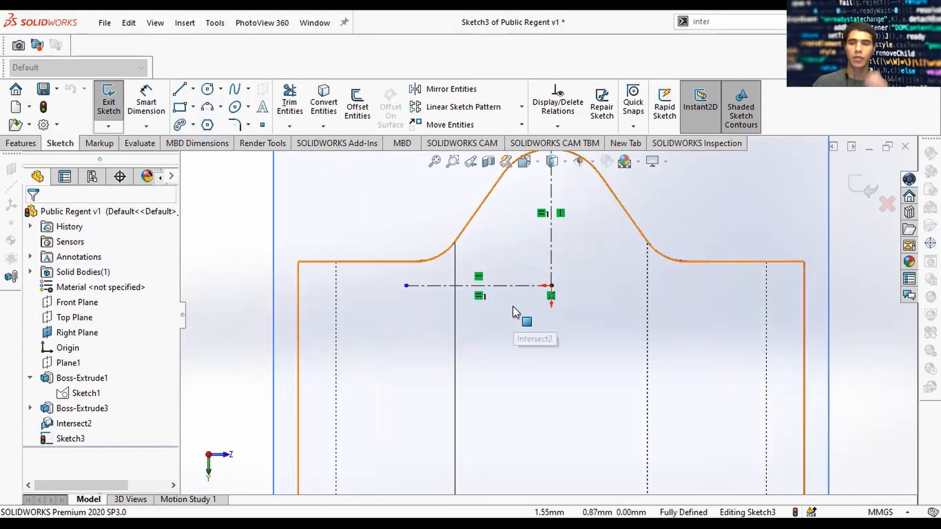
pyautogui.click(181, 89)
pyautogui.scroll(-5, 482, 301)
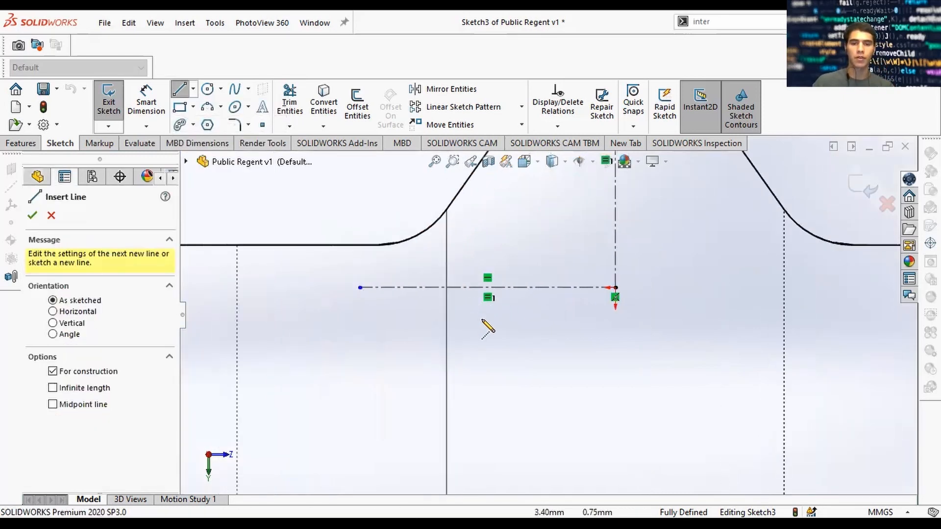
pyautogui.scroll(3, 544, 324)
pyautogui.click(595, 325)
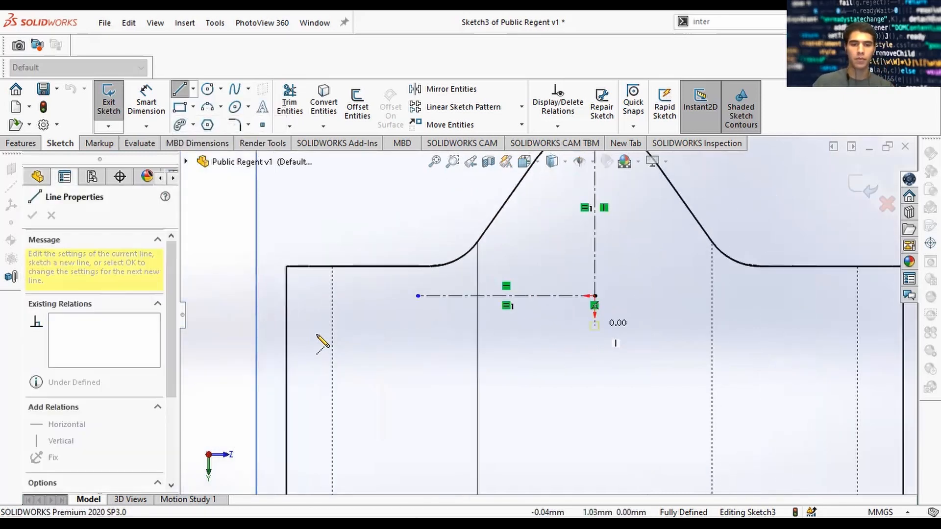
pyautogui.click(287, 325)
pyautogui.press('Escape')
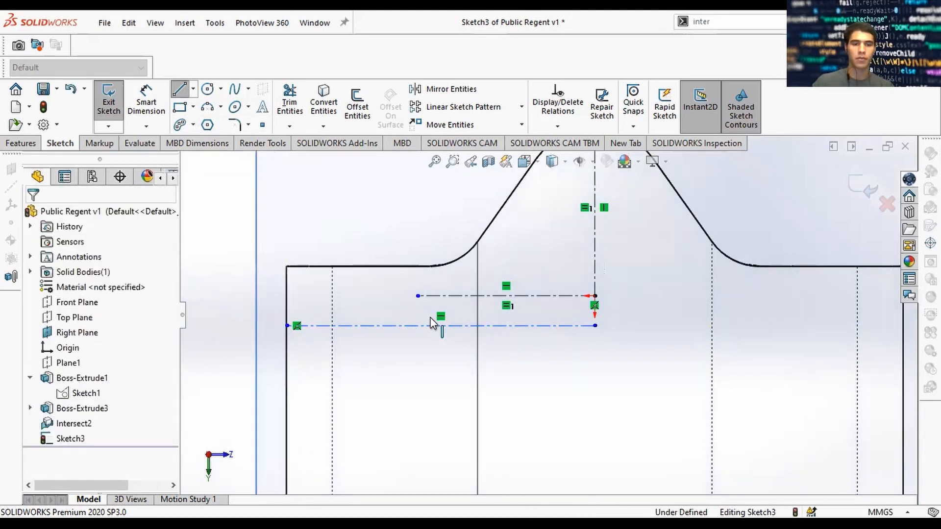
pyautogui.moveTo(418, 296); pyautogui.dragTo(288, 297)
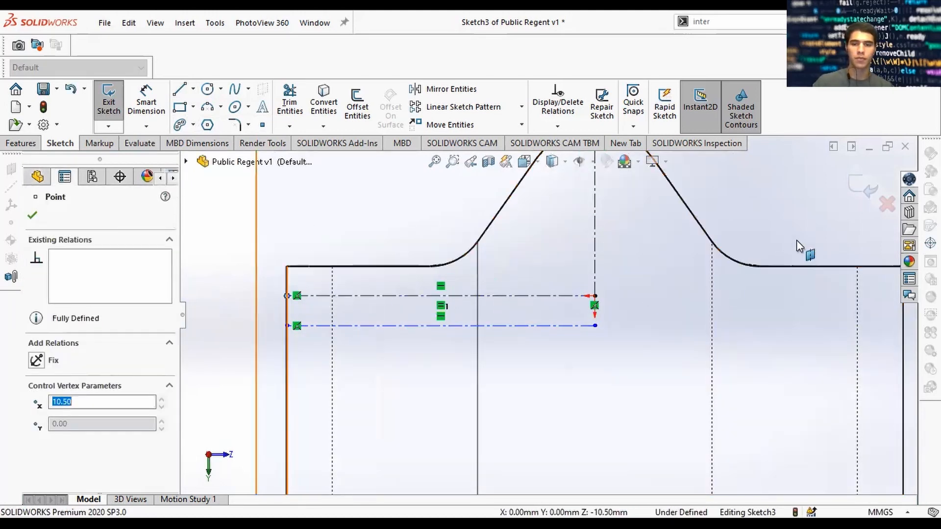
pyautogui.click(797, 240)
# Dimension the distance between the two horizontal centerlines as 1 mm
pyautogui.press('d')
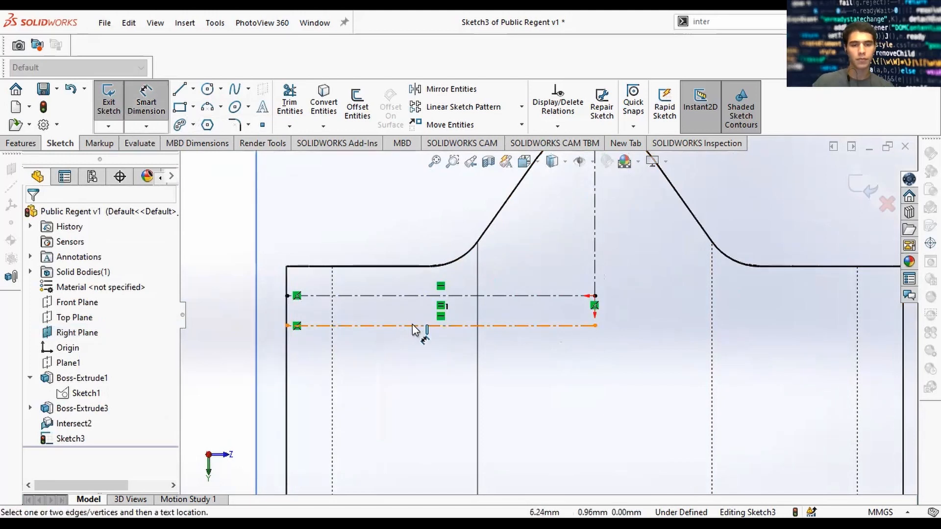
pyautogui.click(414, 326)
pyautogui.click(413, 296)
pyautogui.click(380, 317)
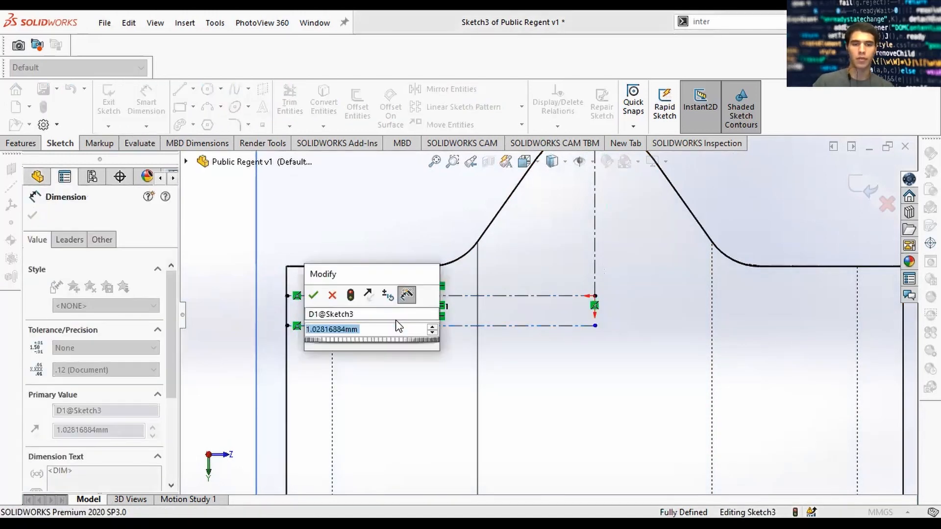
pyautogui.write('1')
pyautogui.press('Return')
pyautogui.press('Escape')
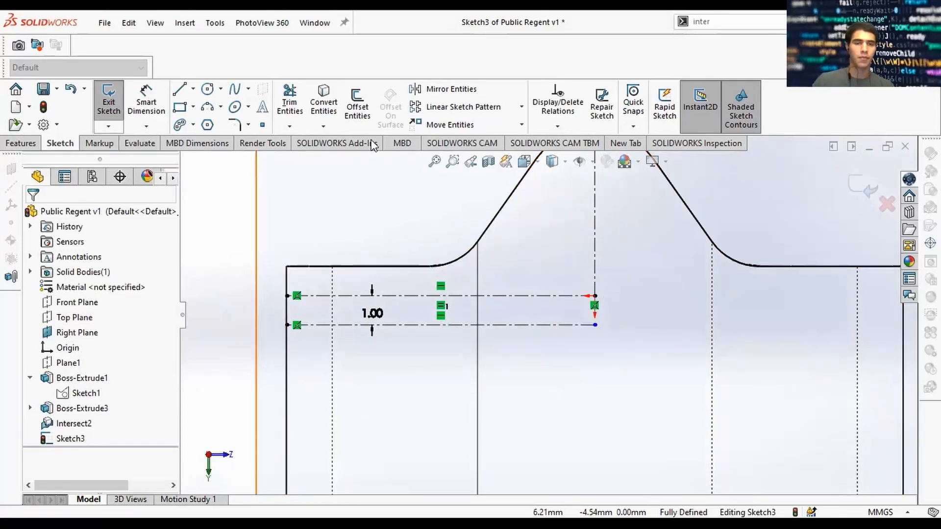
# Sketch a vertical centerline from the left slope of the ring's peak down to the upper horizontal centerline
pyautogui.click(193, 89)
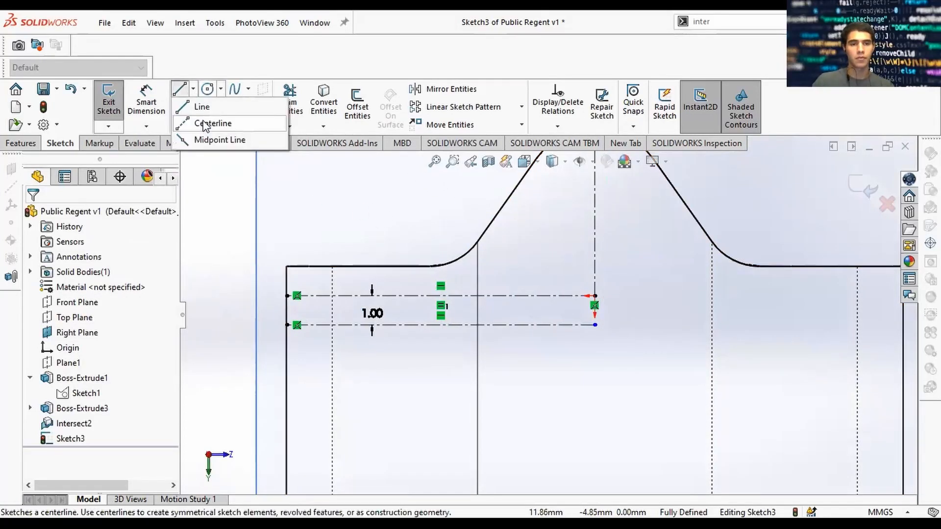
pyautogui.click(203, 124)
pyautogui.click(506, 200)
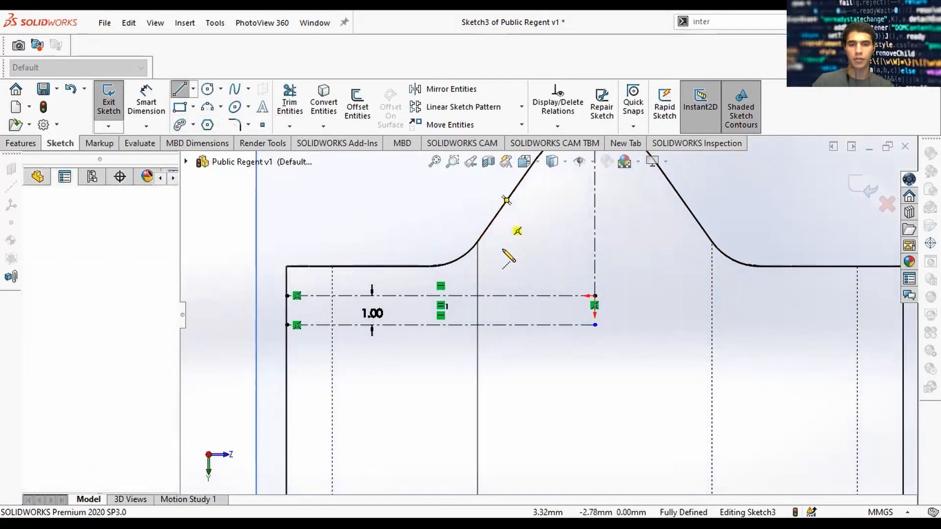
pyautogui.click(498, 295)
pyautogui.press('Escape')
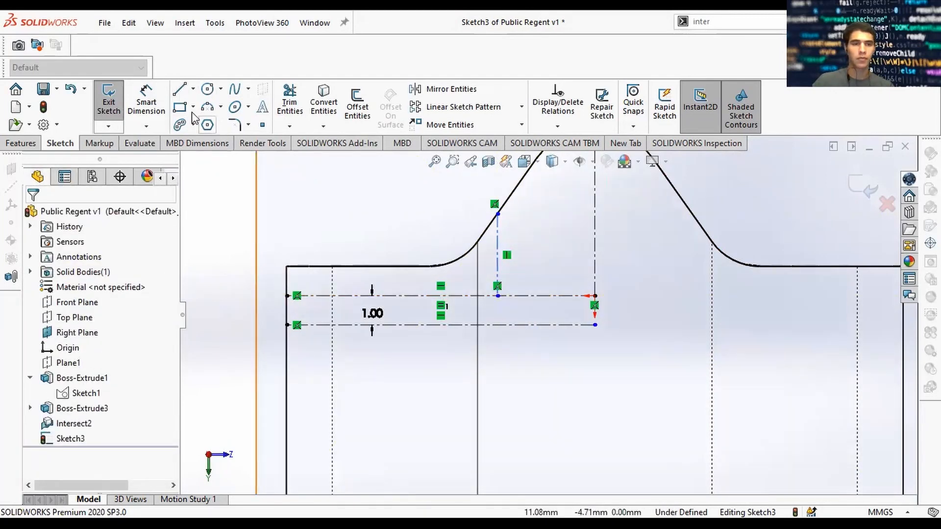
# Sketch a diagonal centerline from the foot of the vertical centerline down and rightward to the lower horizontal centerline
pyautogui.click(196, 89)
pyautogui.click(201, 124)
pyautogui.click(497, 295)
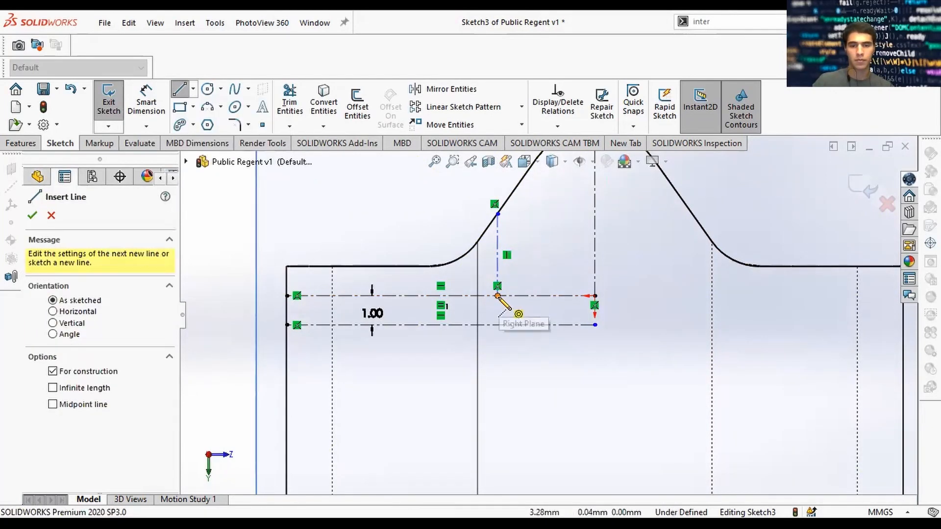
pyautogui.click(527, 325)
pyautogui.press('Escape')
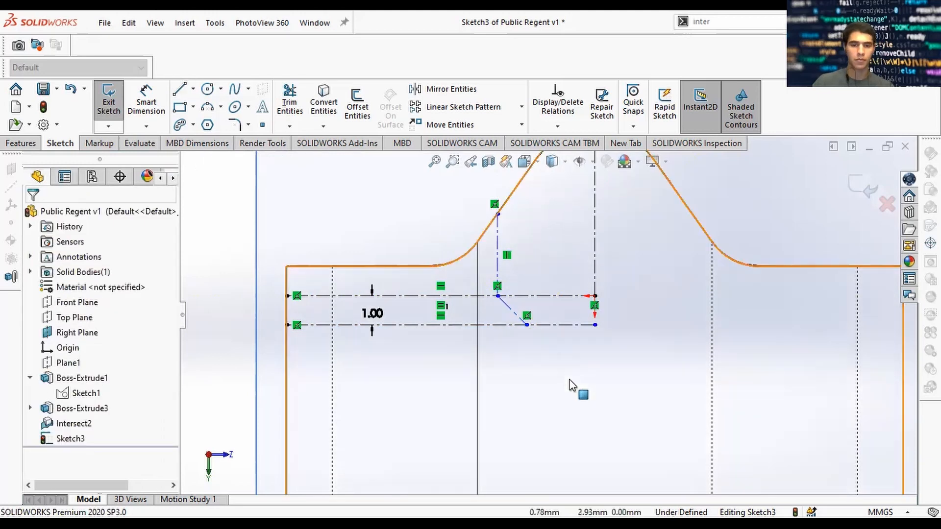
pyautogui.press('d')
pyautogui.click(512, 311)
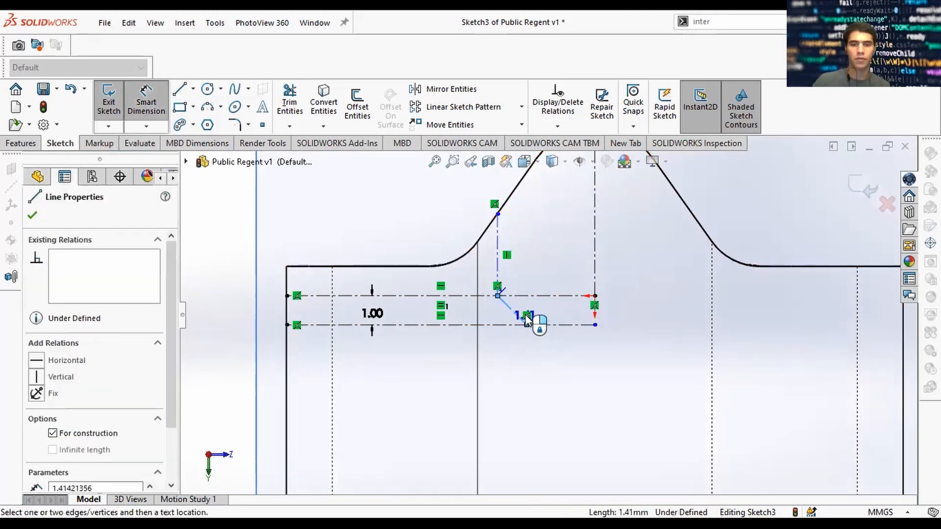
pyautogui.scroll(-1, 514, 301)
pyautogui.press('Escape')
pyautogui.scroll(-3, 519, 312)
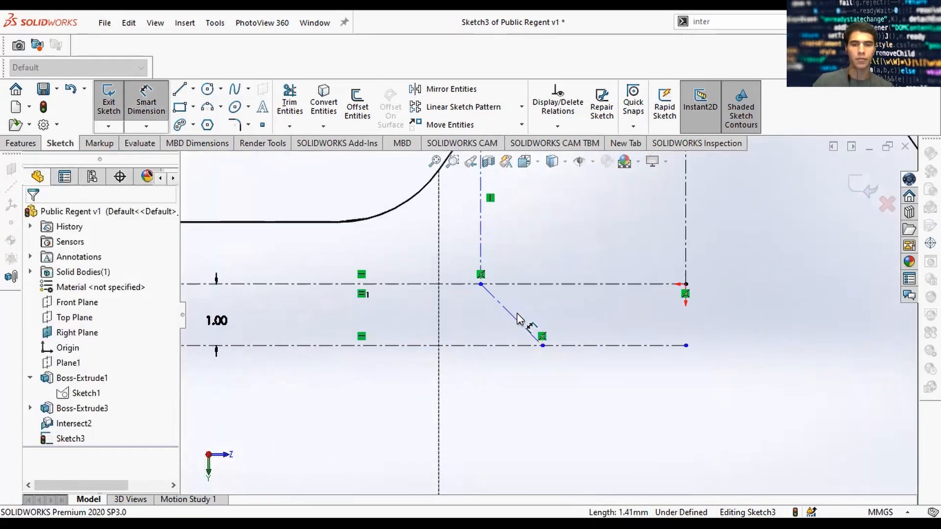
pyautogui.press('Escape')
# Dimension the angle between the diagonal centerline and the upper horizontal centerline as 45°
pyautogui.press('d')
pyautogui.click(510, 314)
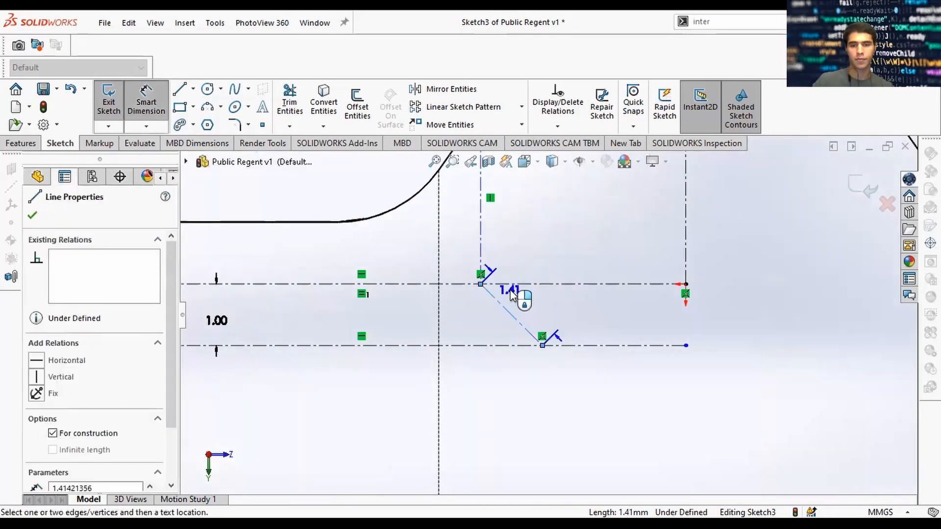
pyautogui.click(510, 284)
pyautogui.click(537, 324)
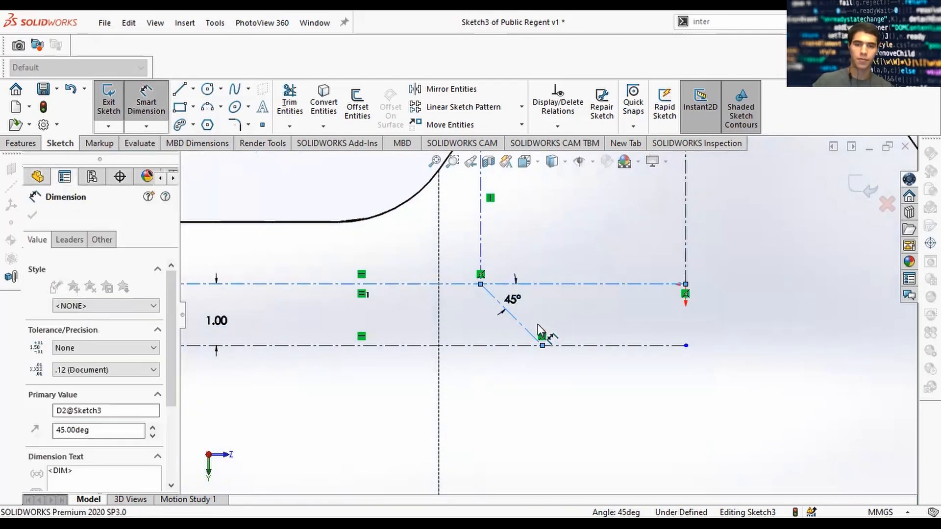
pyautogui.press('Return')
pyautogui.press('Escape')
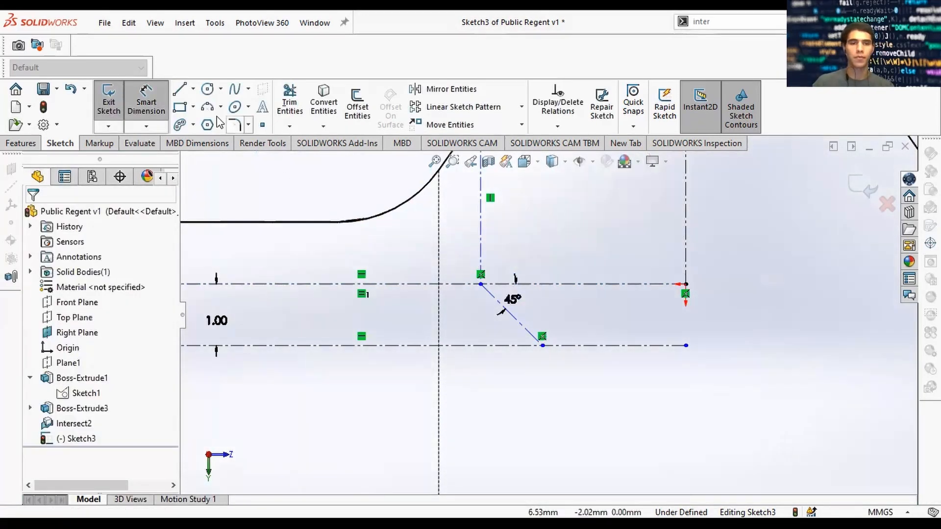
# Sketch a vertical centerline downward from the point where the diagonal centerline meets the lower horizontal centerline
pyautogui.click(194, 90)
pyautogui.click(210, 126)
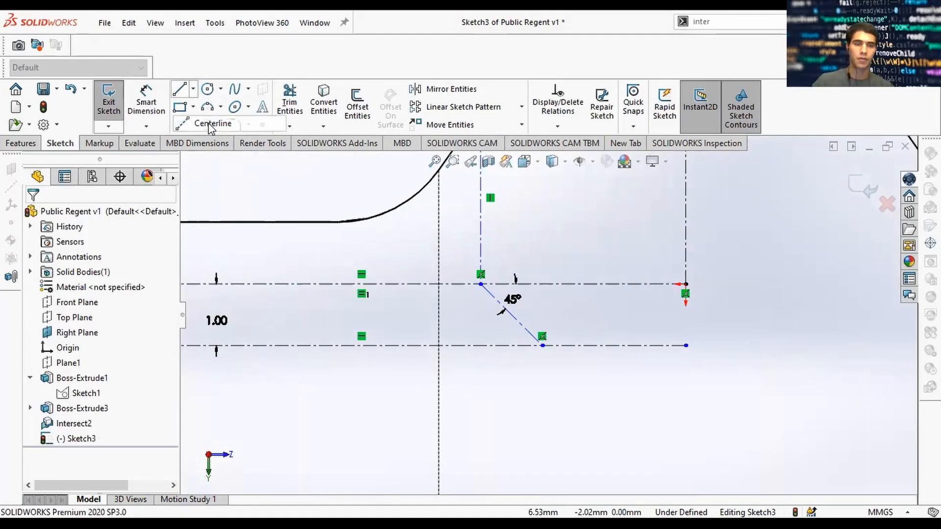
pyautogui.click(542, 345)
pyautogui.click(541, 459)
pyautogui.scroll(3, 544, 458)
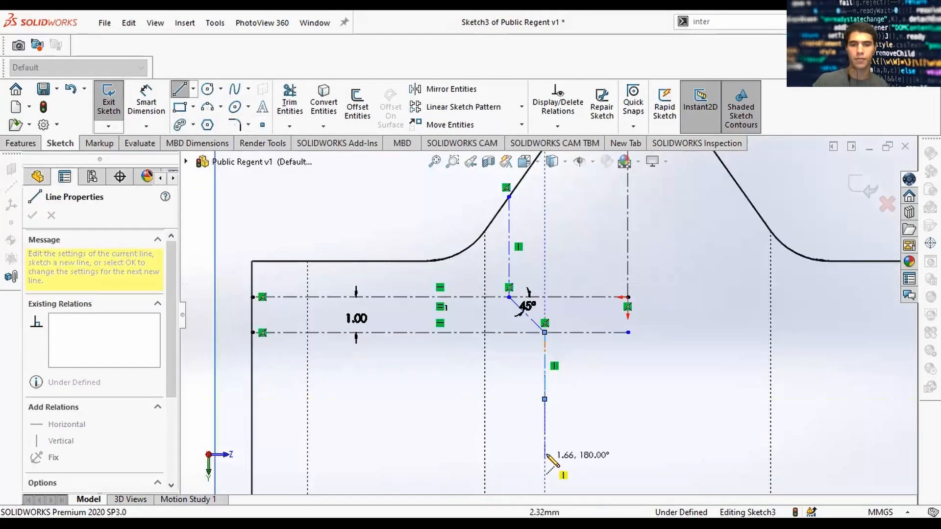
pyautogui.press('Escape')
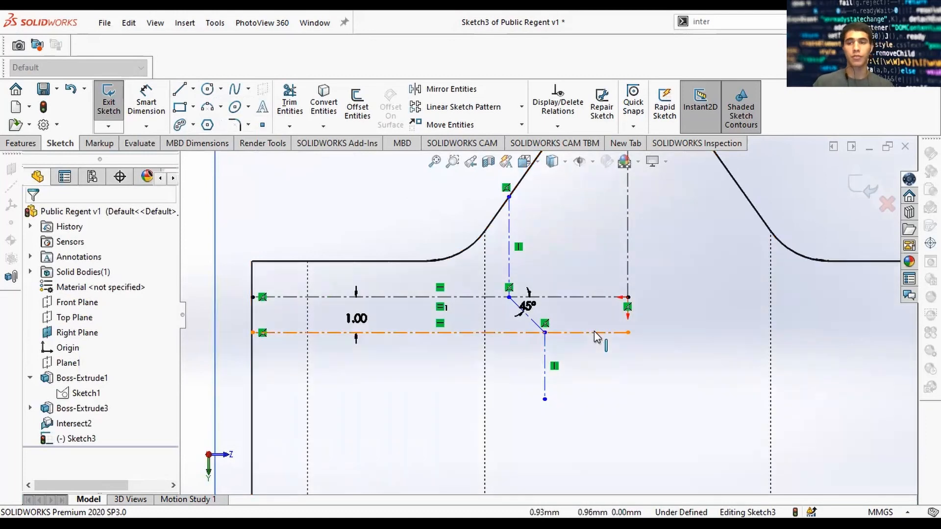
# Sketch a solid line upward from the foot of the upper vertical centerline, leaning about 12.5° to its right
pyautogui.click(181, 91)
pyautogui.click(509, 297)
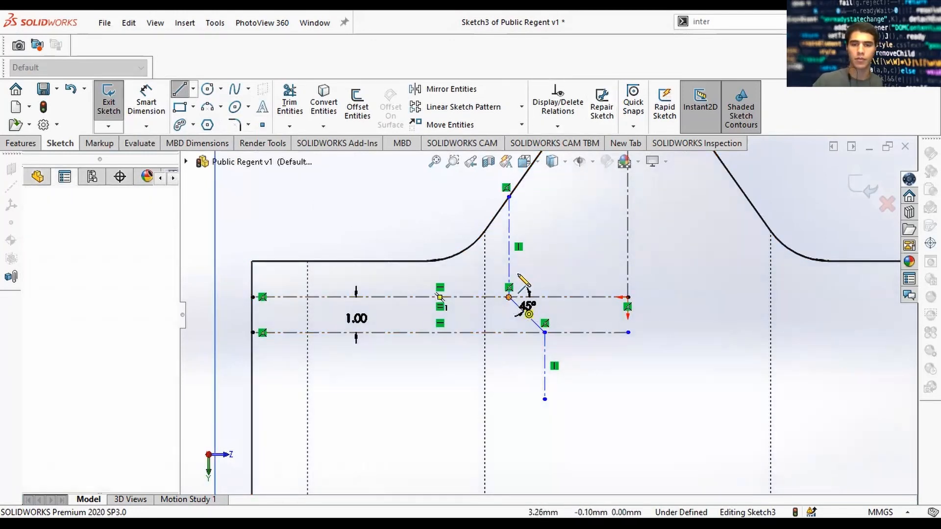
pyautogui.click(527, 213)
pyautogui.press('Escape')
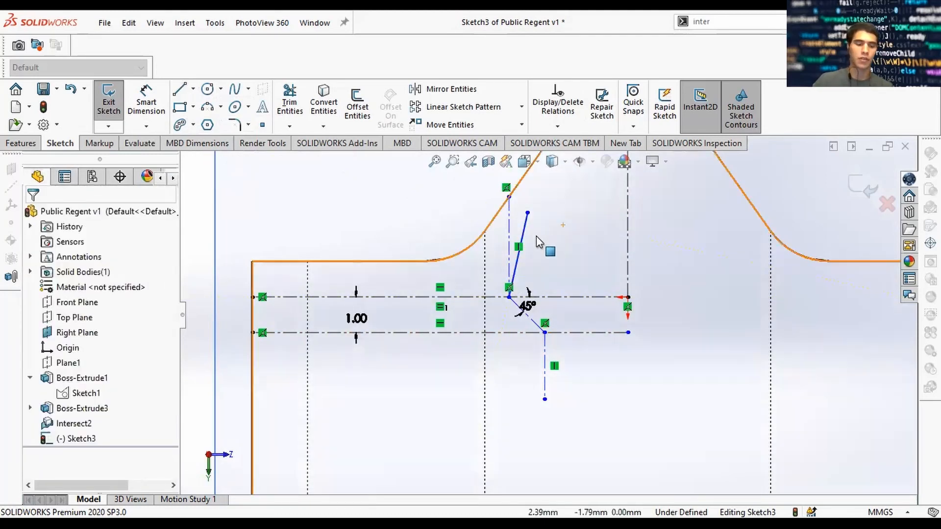
# Dimension the angle between the upper slanted line and the upper vertical centerline as 5°
pyautogui.press('d')
pyautogui.click(523, 236)
pyautogui.click(509, 223)
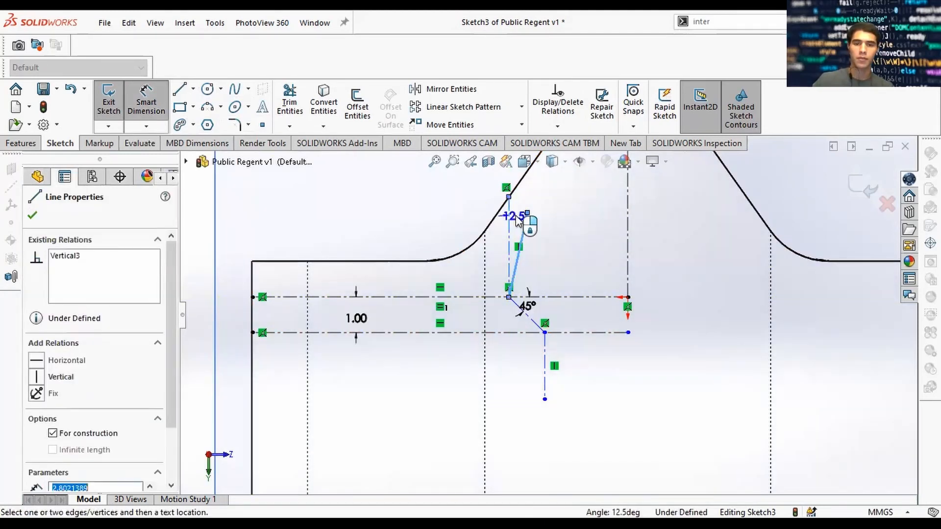
pyautogui.click(544, 228)
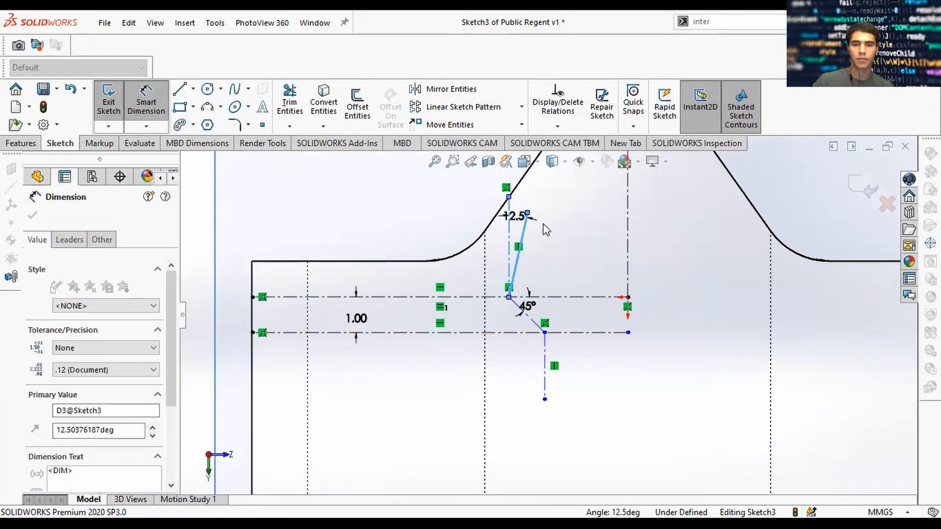
pyautogui.write('5')
pyautogui.press('Return')
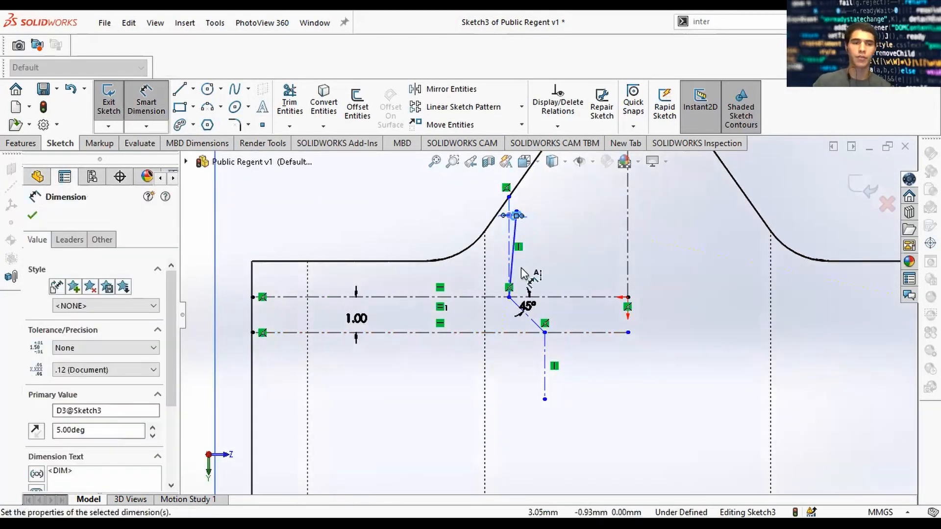
# Sketch a solid line downward from the lower end of the diagonal centerline, leaning slightly left of the lower vertical centerline
pyautogui.scroll(-2, 529, 270)
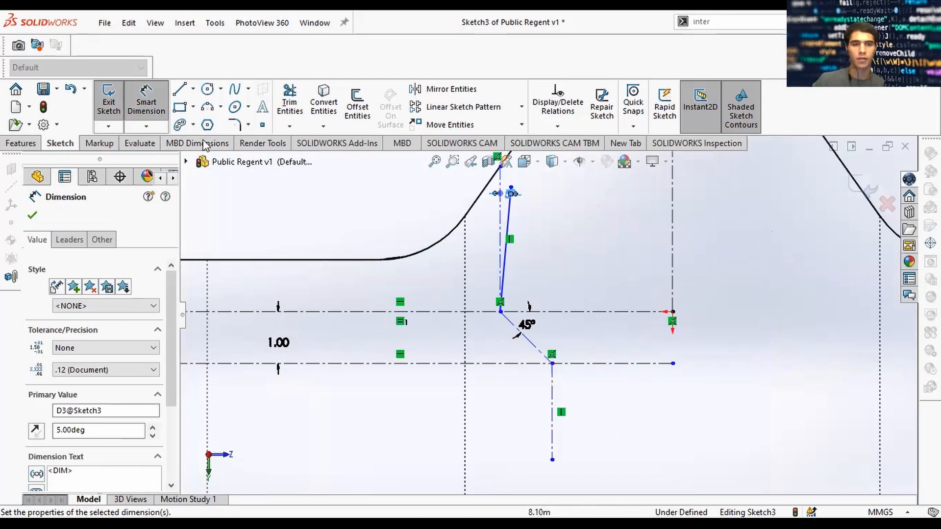
pyautogui.press('l')
pyautogui.moveTo(552, 364); pyautogui.dragTo(533, 459)
pyautogui.press('Escape')
# Dimension the angle between the lower slanted line and the lower vertical centerline
pyautogui.press('d')
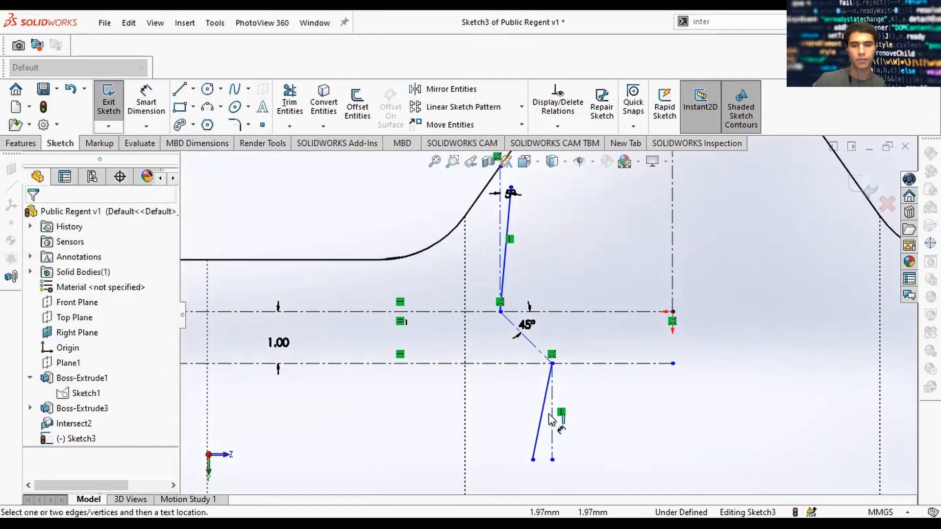
# Dimension the angle between the lower slanted line and its vertical centerline and set it to 5 degrees
pyautogui.click(542, 415)
pyautogui.click(552, 420)
pyautogui.click(548, 439)
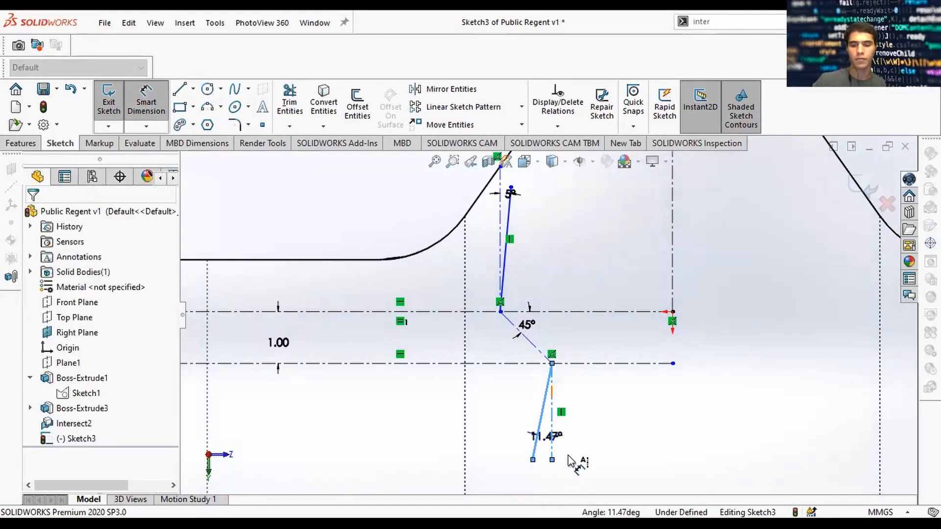
pyautogui.write('5')
pyautogui.press('Return')
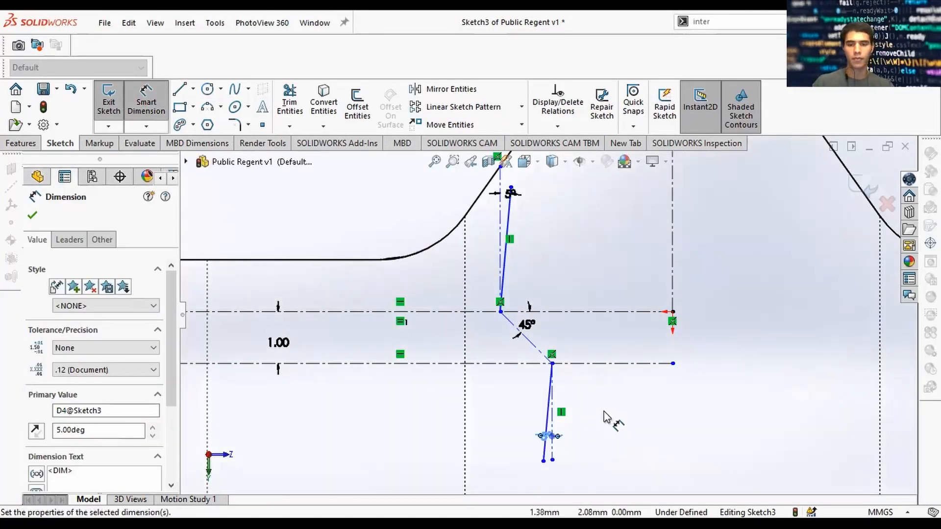
# Sketch a line about 1.84 mm long rising outward from the lower end of the 45-degree construction line
pyautogui.scroll(-1, 621, 373)
pyautogui.scroll(2, 622, 373)
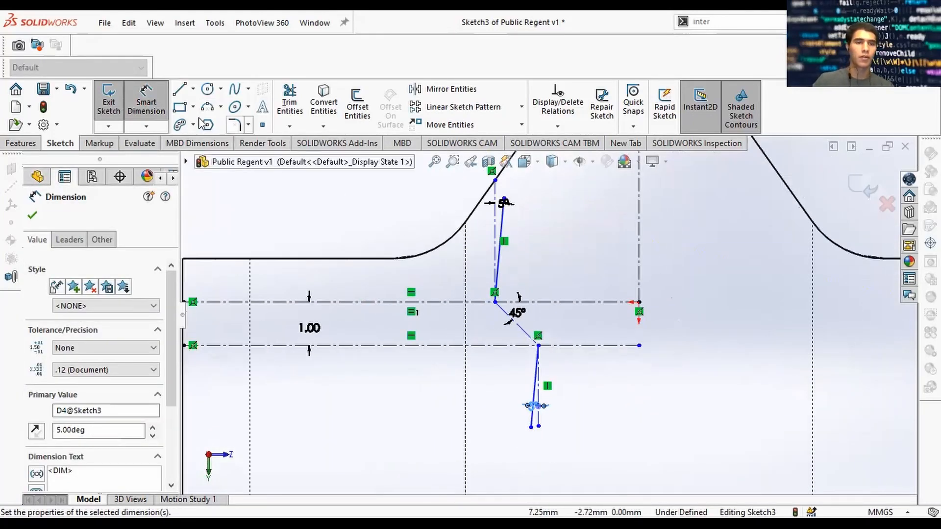
pyautogui.click(180, 90)
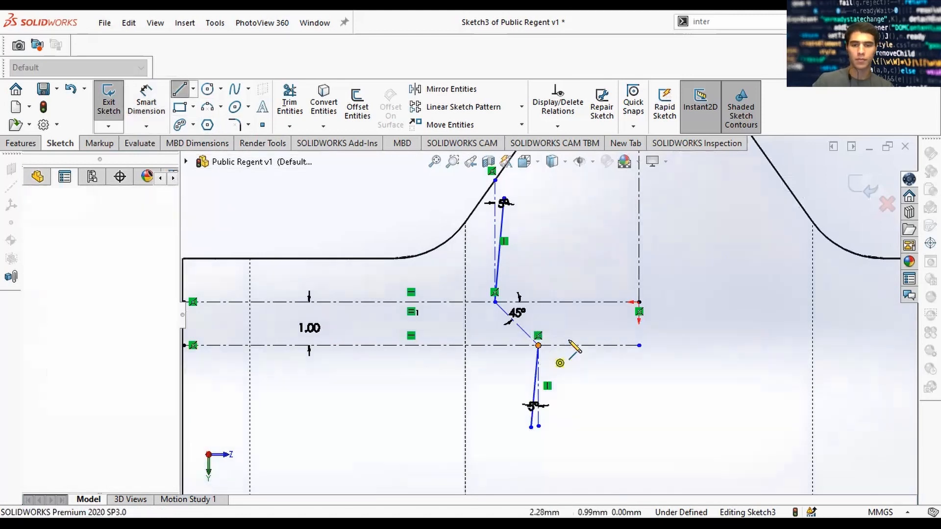
pyautogui.click(538, 345)
pyautogui.doubleClick(617, 329)
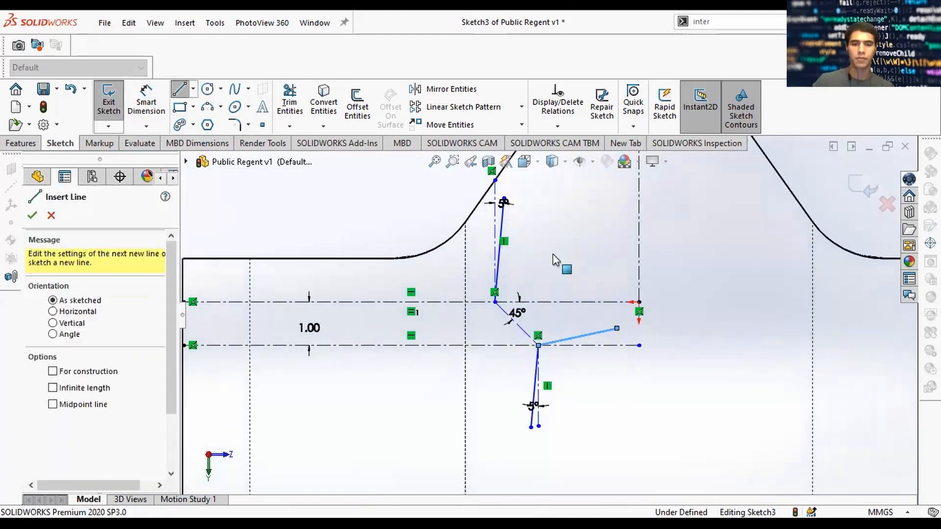
# Sketch a short line sloping down and outward from the upper end of the 45-degree construction line
pyautogui.click(176, 90)
pyautogui.click(191, 95)
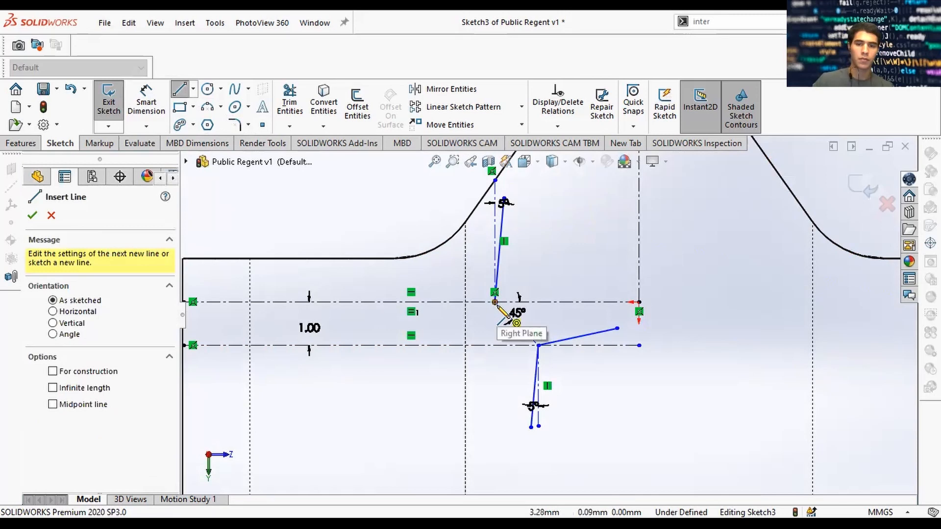
pyautogui.click(494, 302)
pyautogui.click(431, 334)
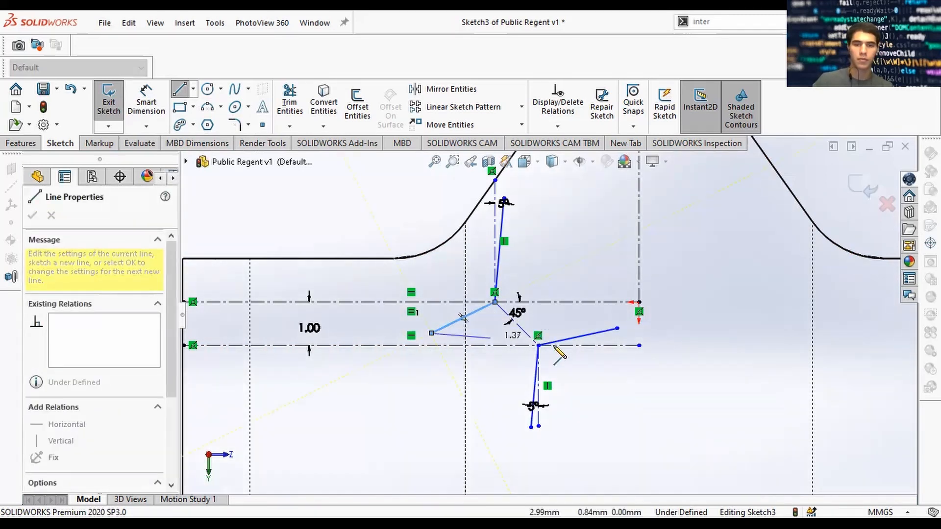
pyautogui.press('Escape')
# Dimension the angle between the lower shallow line and the lower horizontal centerline and set it to 10 degrees
pyautogui.moveTo(612, 402); pyautogui.dragTo(590, 353, button='right')
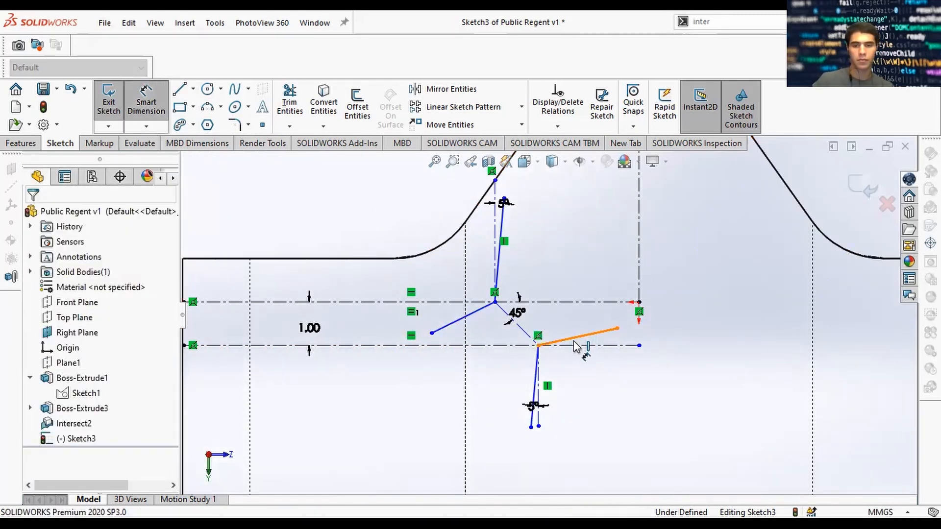
pyautogui.click(581, 338)
pyautogui.press('Escape')
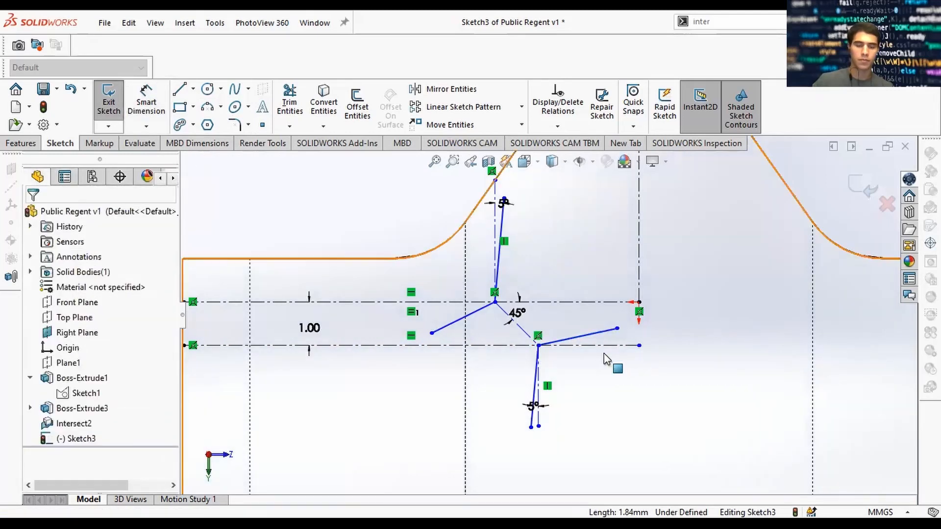
pyautogui.moveTo(585, 343); pyautogui.dragTo(588, 335, button='right')
pyautogui.click(588, 334)
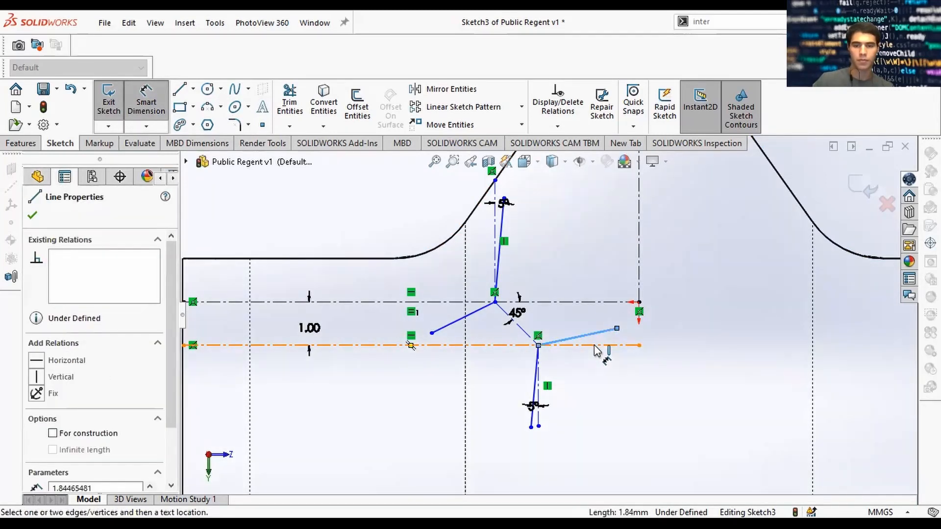
pyautogui.click(607, 345)
pyautogui.click(627, 345)
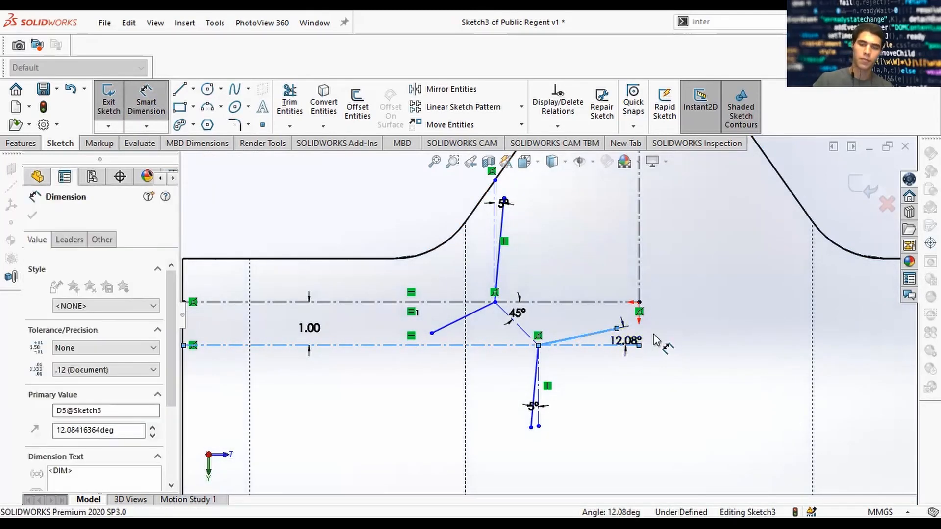
pyautogui.write('10')
pyautogui.press('Return')
# Dimension the angle between the upper shallow line and the upper horizontal centerline and set it to 10 degrees
pyautogui.click(468, 322)
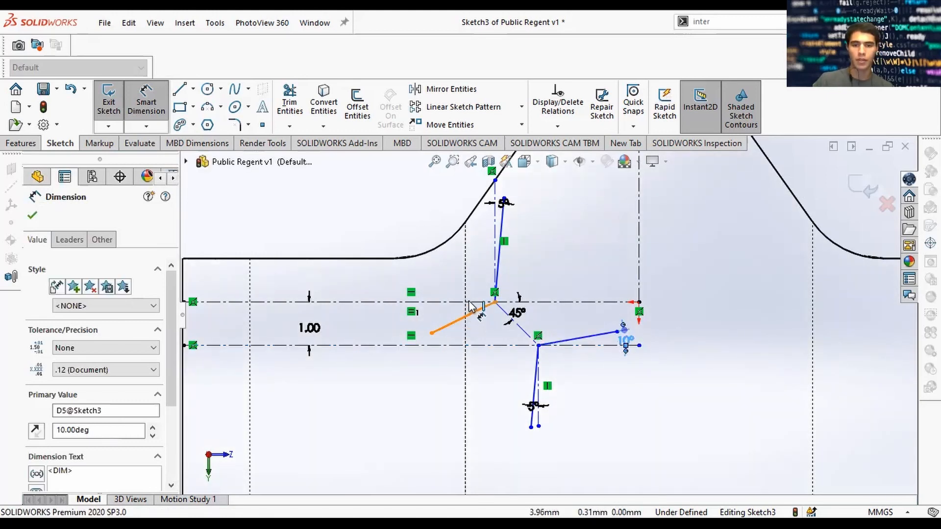
pyautogui.click(464, 302)
pyautogui.click(438, 319)
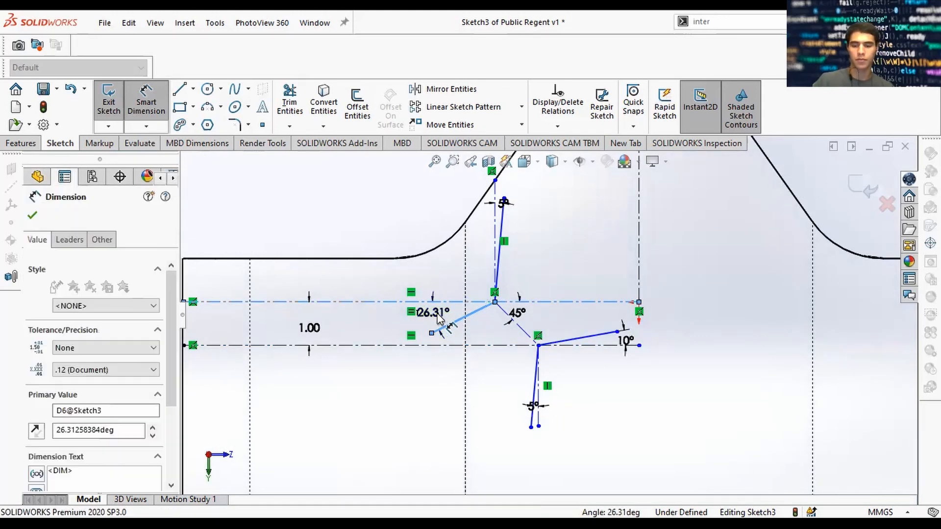
pyautogui.write('10')
pyautogui.press('Return')
pyautogui.press('Escape')
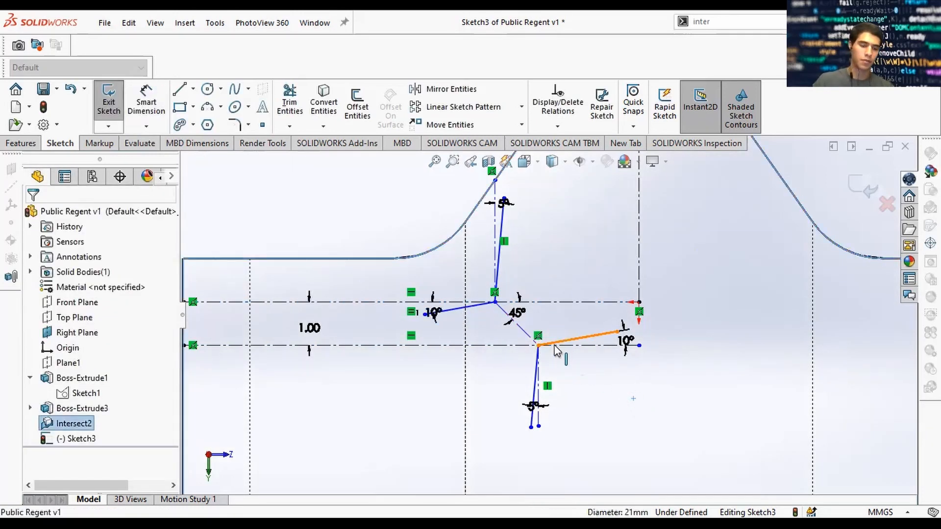
# Try to add a dimension between the two shallow 10-degree lines
pyautogui.press('d')
pyautogui.click(572, 339)
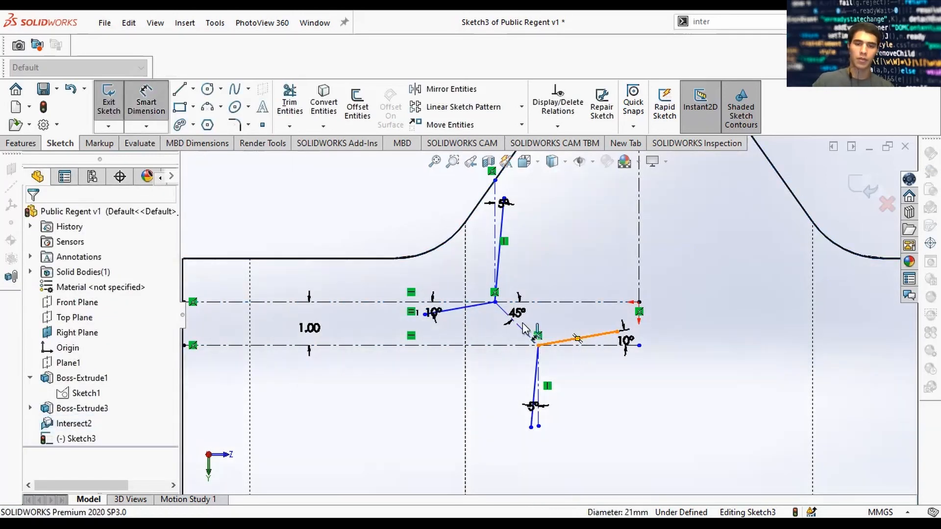
pyautogui.click(476, 305)
pyautogui.click(564, 271)
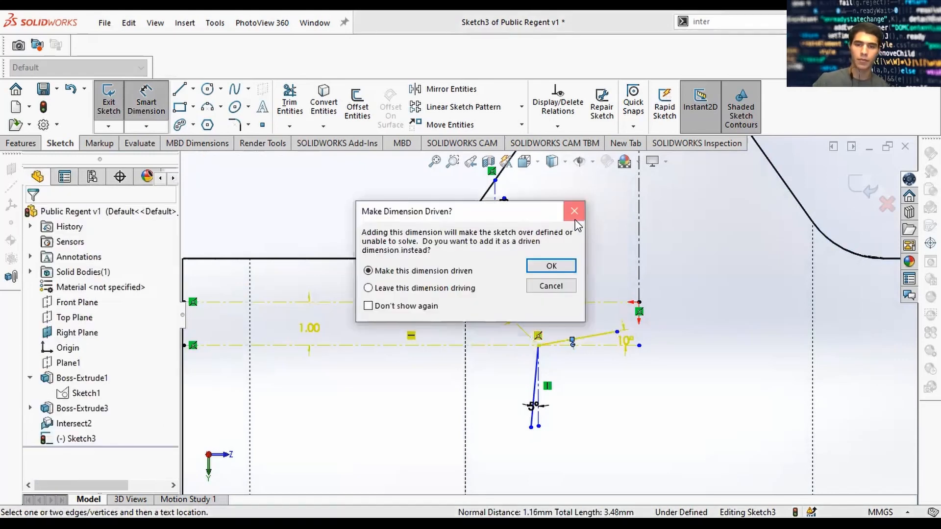
pyautogui.press('Escape')
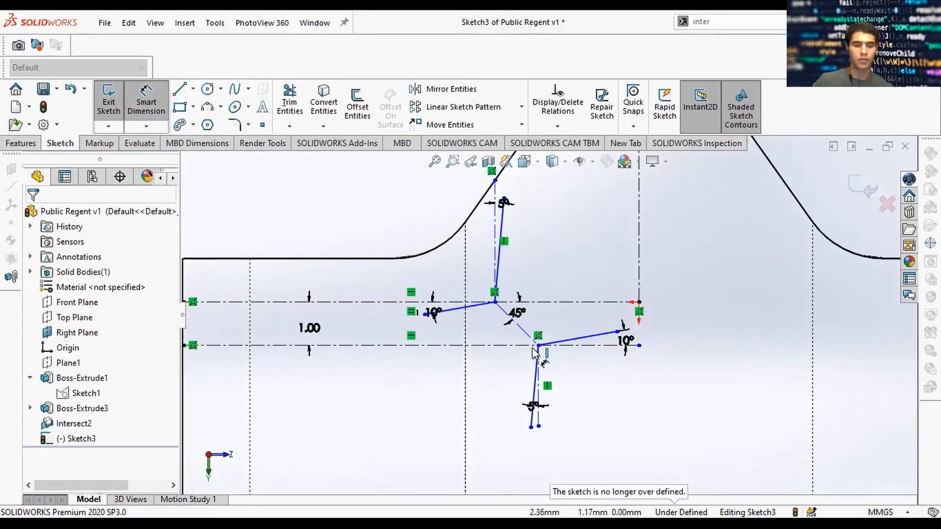
# Try to add a dimension between the two steep 5-degree lines
pyautogui.press('d')
pyautogui.click(535, 387)
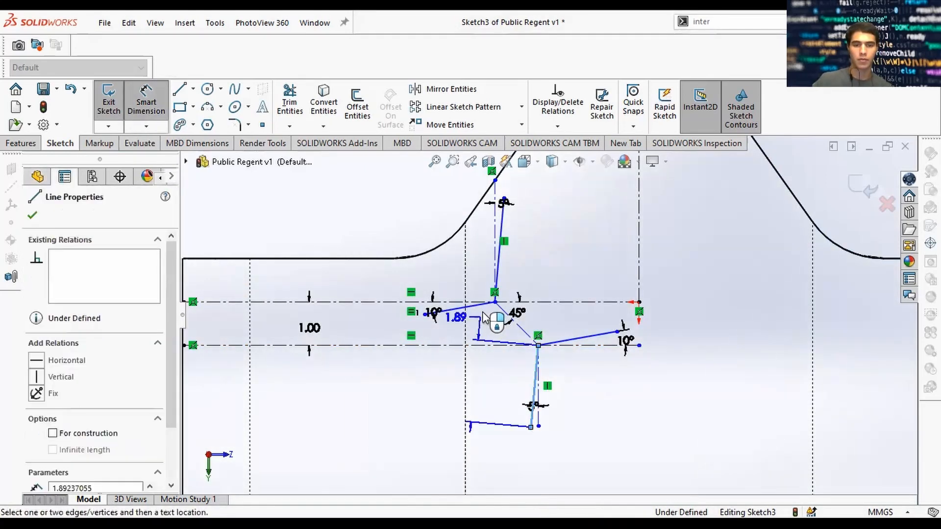
pyautogui.click(497, 265)
pyautogui.click(539, 277)
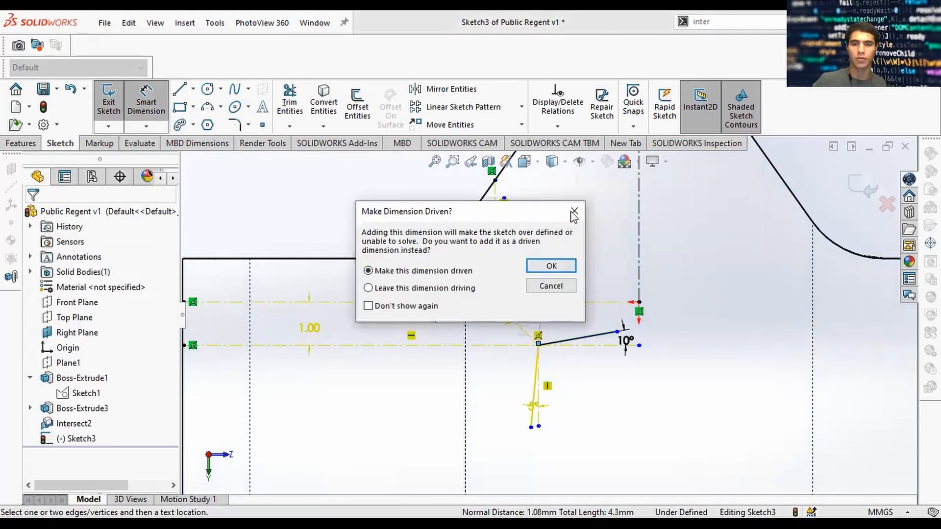
pyautogui.click(572, 213)
pyautogui.scroll(1, 562, 318)
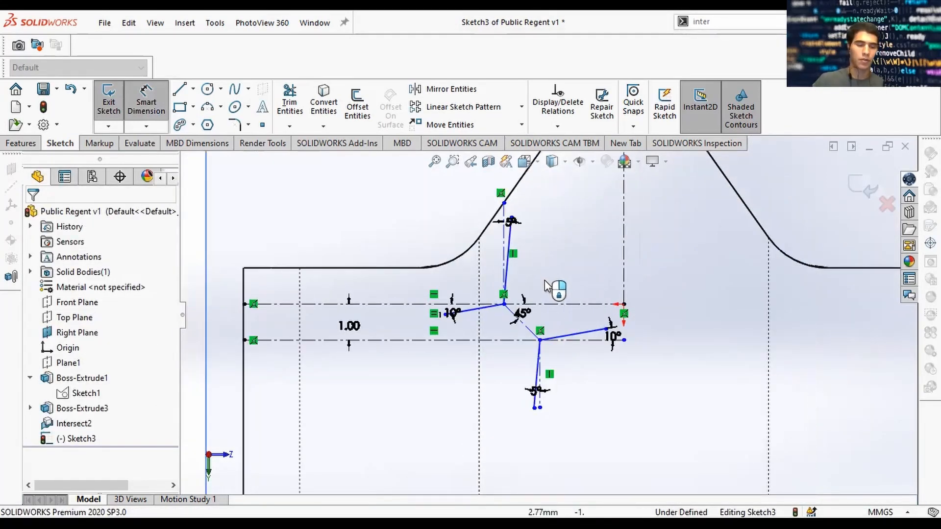
pyautogui.click(484, 305)
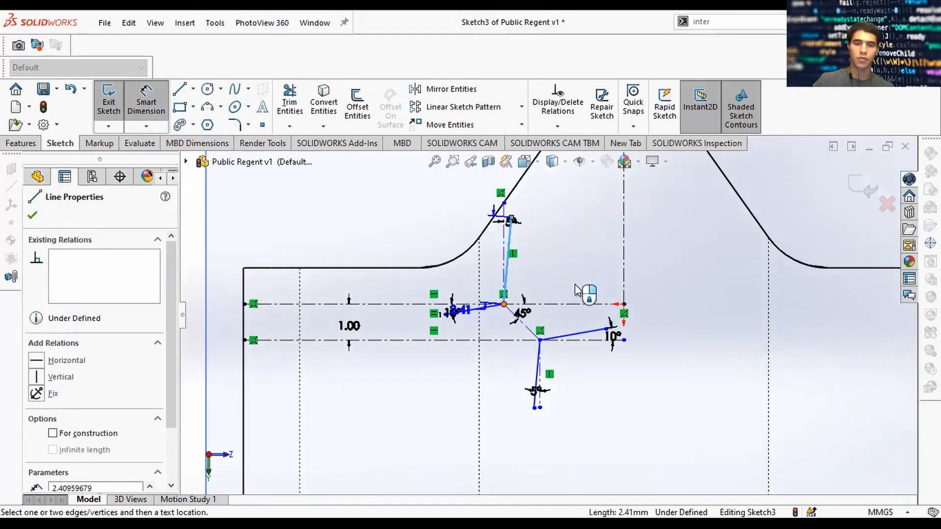
pyautogui.press('Escape')
pyautogui.click(508, 255)
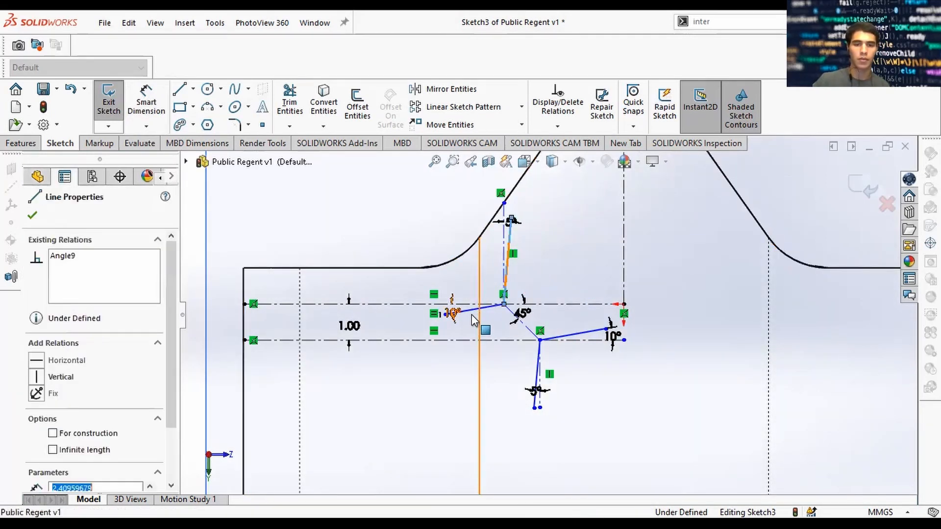
pyautogui.keyDown('ctrl'); pyautogui.click(470, 309); pyautogui.keyUp('ctrl')
pyautogui.keyDown('ctrl'); pyautogui.click(536, 380); pyautogui.keyUp('ctrl')
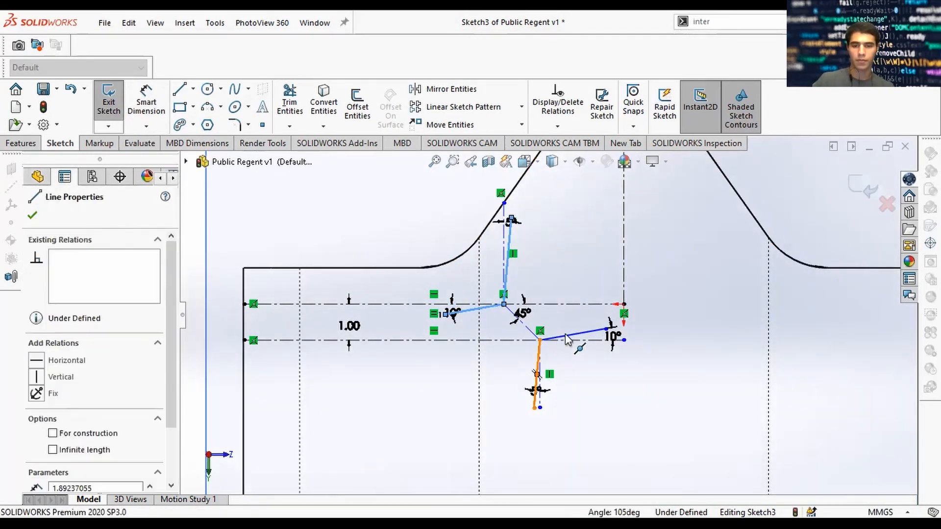
pyautogui.keyDown('ctrl'); pyautogui.click(582, 338); pyautogui.keyUp('ctrl')
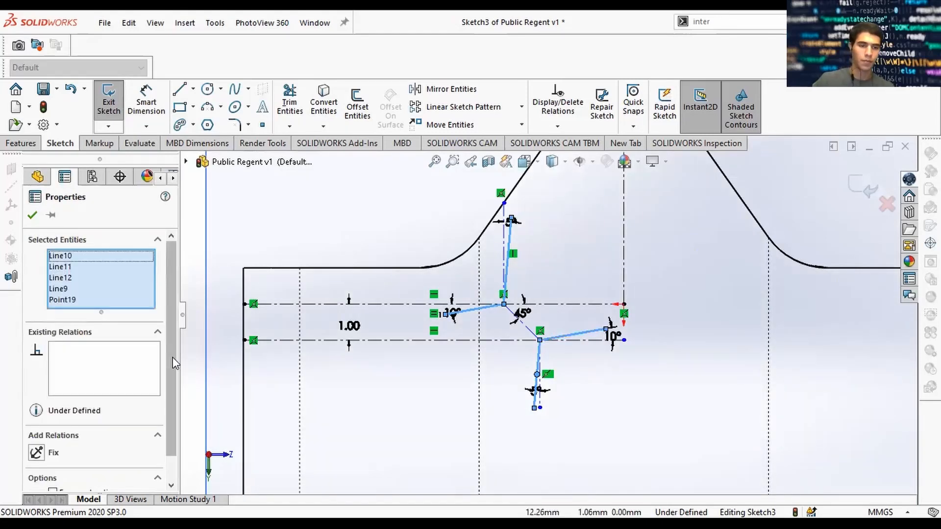
pyautogui.scroll(-1, 78, 431)
pyautogui.click(485, 384)
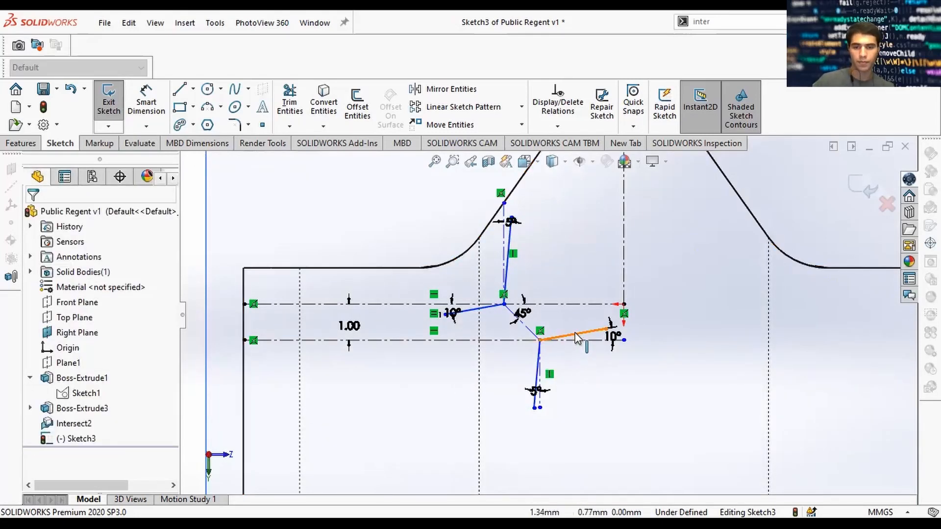
# Add an Equal relation between the lower steep 5-degree line and the lower shallow 10-degree line
pyautogui.click(537, 379)
pyautogui.keyDown('ctrl'); pyautogui.click(568, 334); pyautogui.keyUp('ctrl')
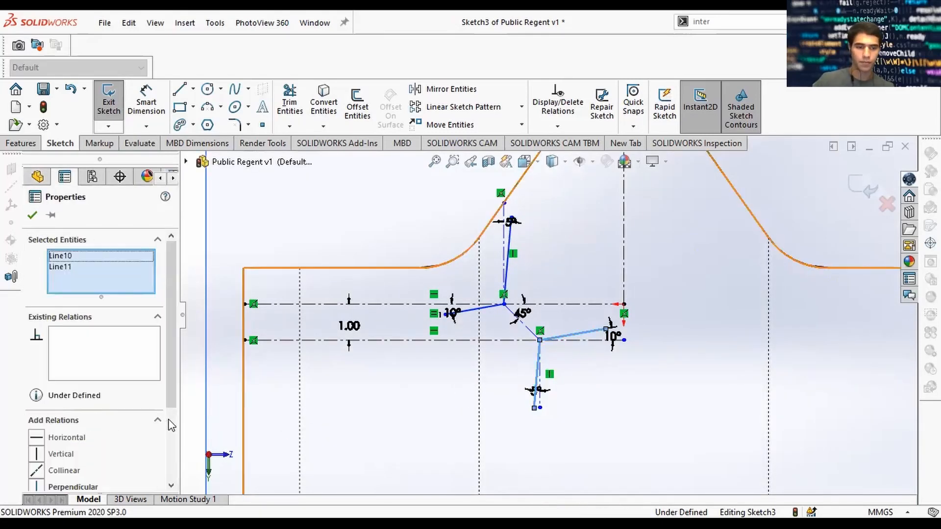
pyautogui.scroll(-3, 54, 431)
pyautogui.click(36, 413)
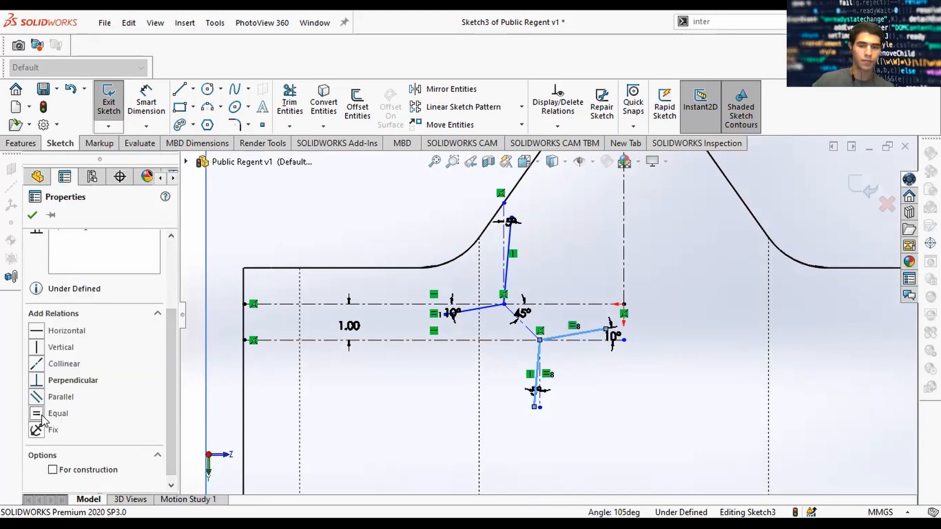
pyautogui.click(606, 392)
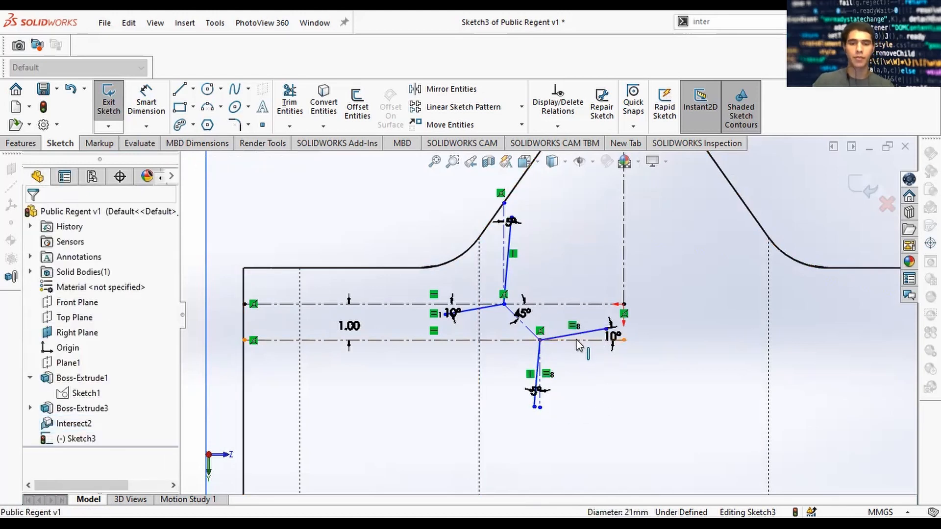
# Add an Equal relation between the lower shallow 10-degree line and the upper steep 5-degree line
pyautogui.click(590, 332)
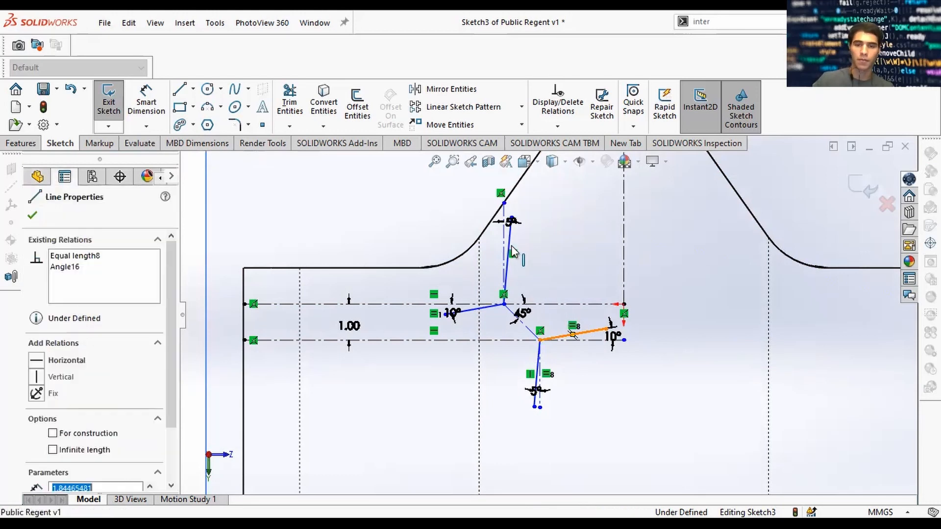
pyautogui.keyDown('ctrl'); pyautogui.click(506, 272); pyautogui.keyUp('ctrl')
pyautogui.scroll(-3, 170, 288)
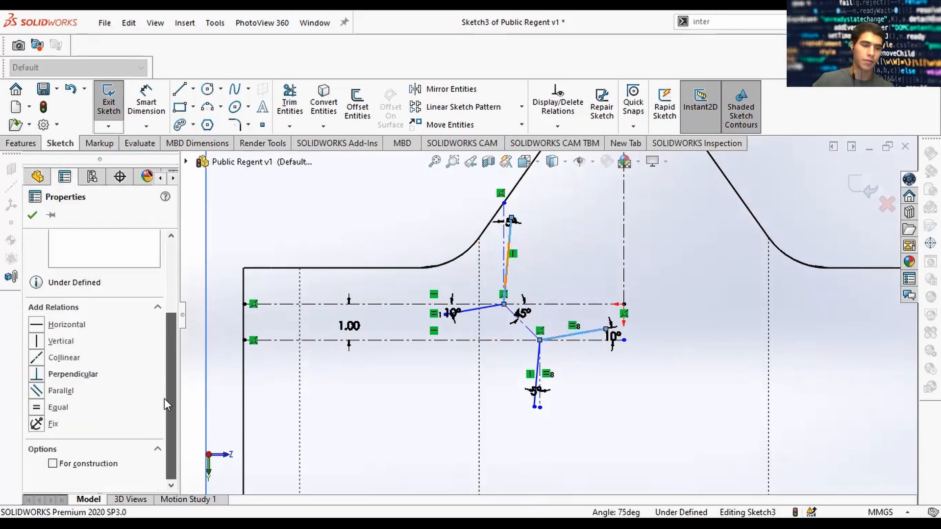
pyautogui.click(36, 408)
pyautogui.click(609, 381)
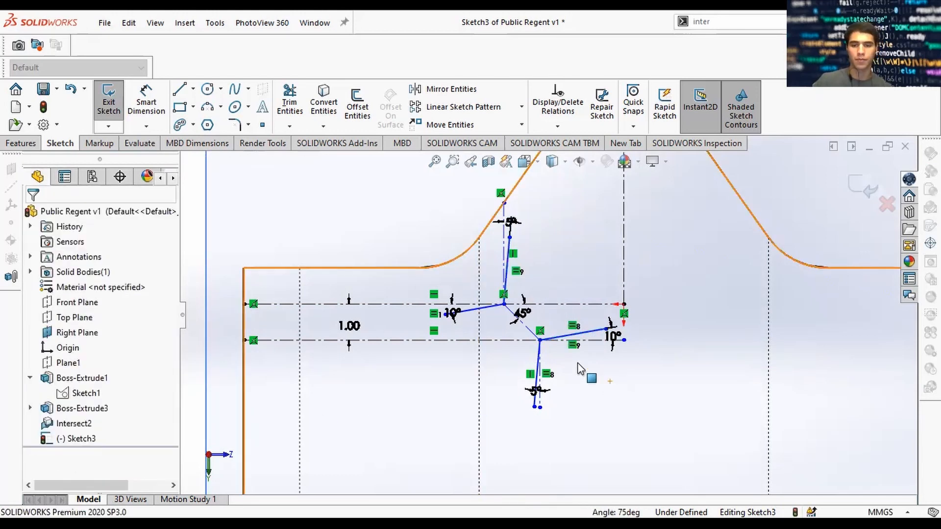
pyautogui.click(583, 332)
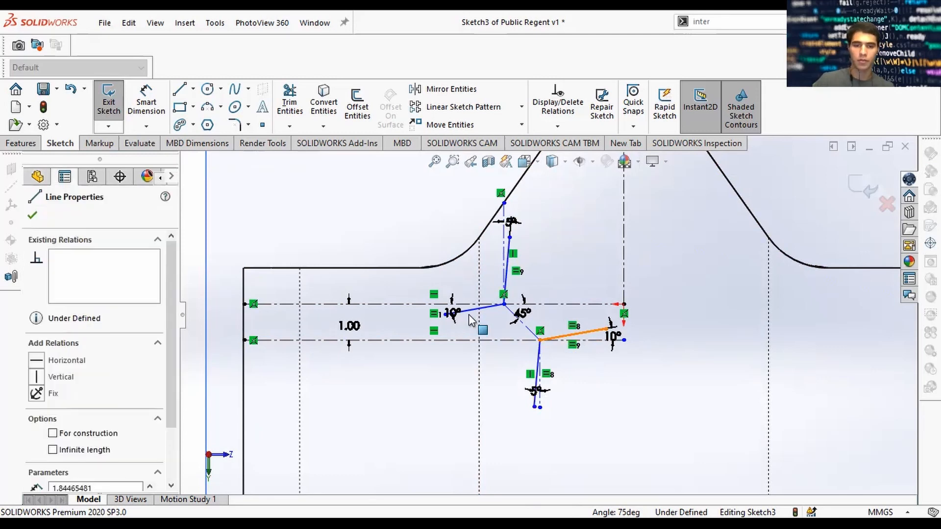
pyautogui.keyDown('ctrl'); pyautogui.click(463, 313); pyautogui.keyUp('ctrl')
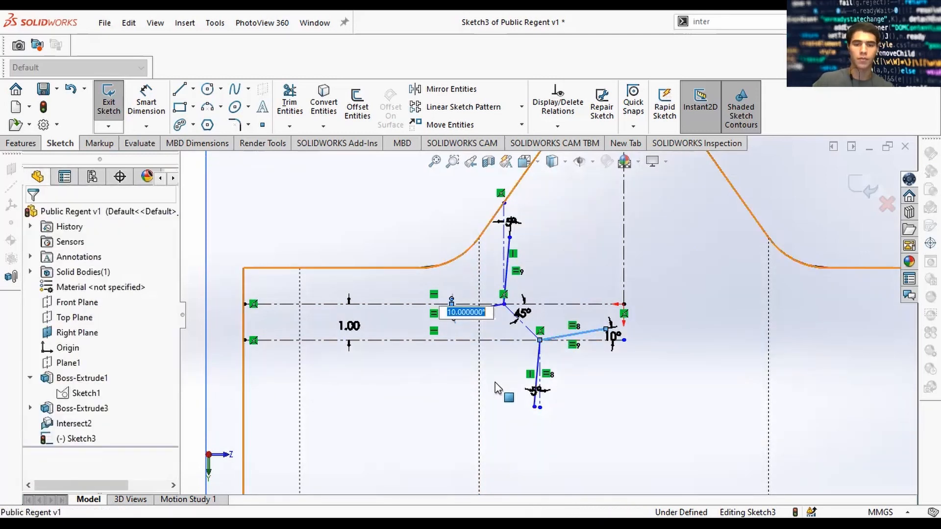
pyautogui.press('Return')
# Add an Equal relation between the lower and upper shallow 10-degree lines
pyautogui.click(554, 331)
pyautogui.keyDown('ctrl'); pyautogui.click(472, 312); pyautogui.keyUp('ctrl')
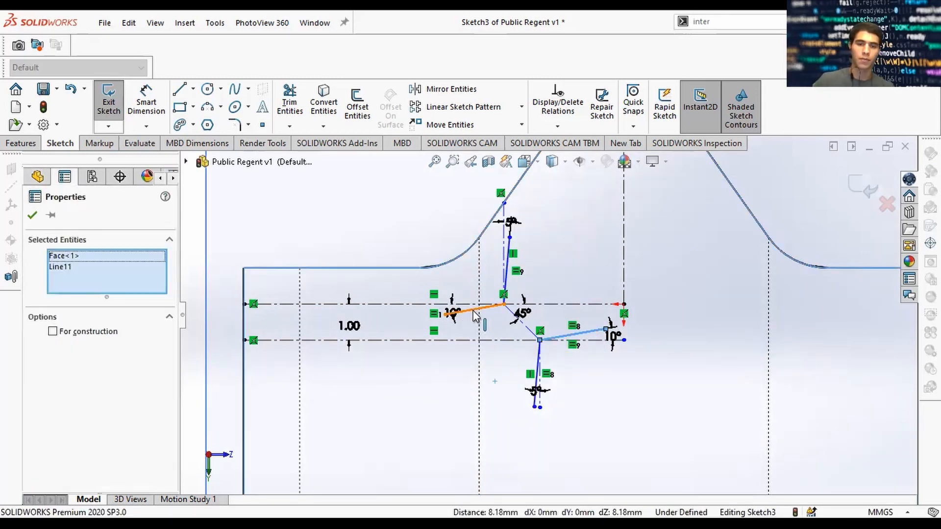
pyautogui.keyDown('ctrl'); pyautogui.click(473, 310); pyautogui.keyUp('ctrl')
pyautogui.scroll(-2, 175, 297)
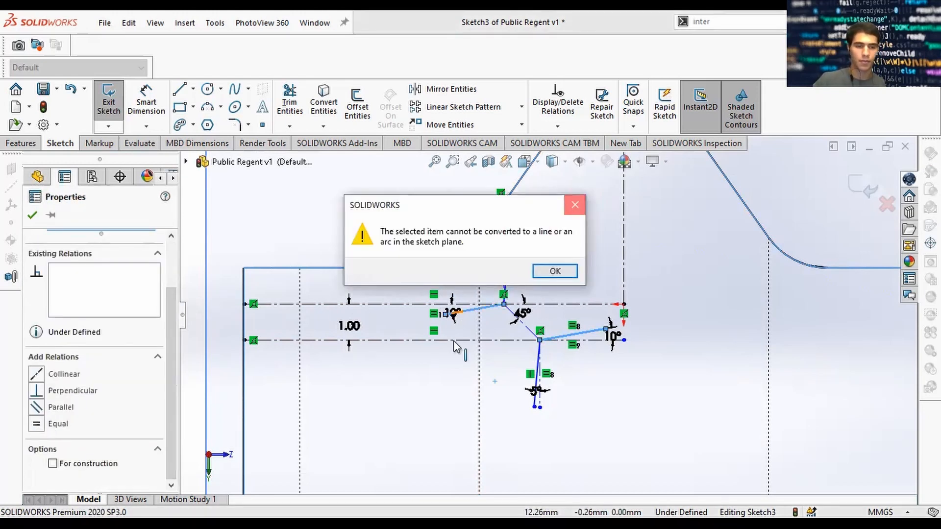
pyautogui.scroll(-5, 455, 343)
pyautogui.press('Escape')
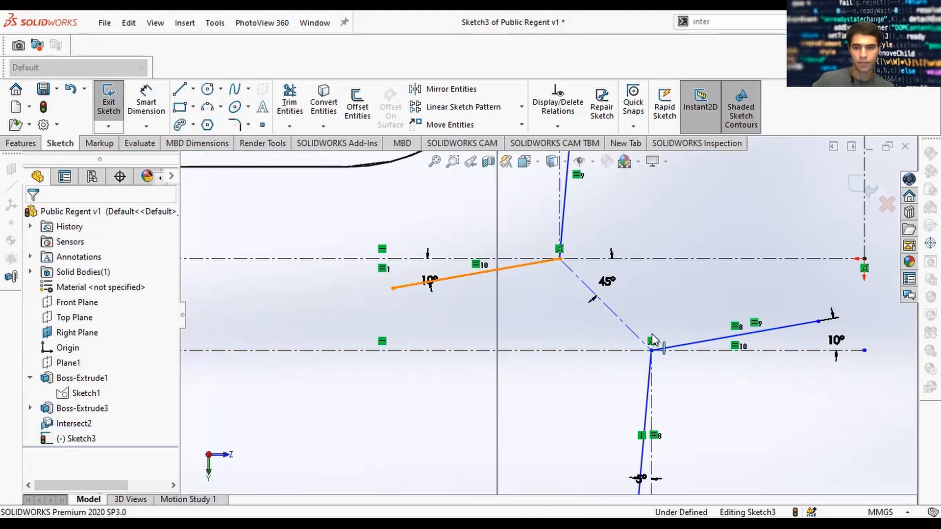
pyautogui.keyDown('ctrl'); pyautogui.click(704, 340); pyautogui.keyUp('ctrl')
pyautogui.moveTo(170, 369); pyautogui.dragTo(107, 435)
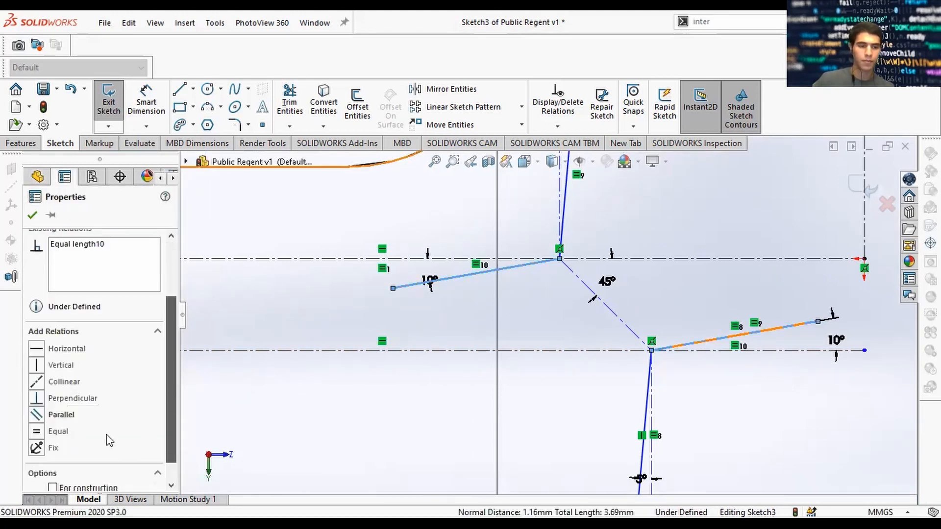
pyautogui.scroll(3, 721, 402)
pyautogui.click(721, 402)
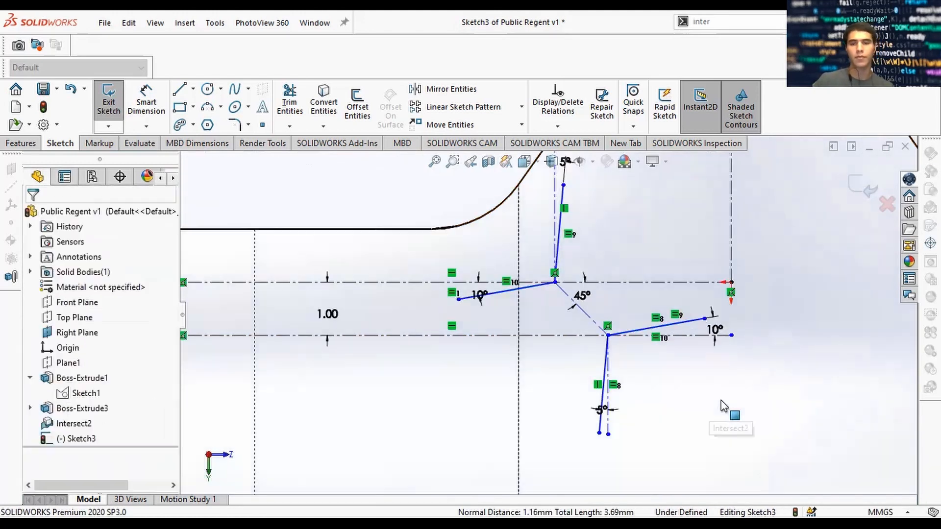
# Dimension the length of the upper steep 5-degree line as 1.25 mm
pyautogui.scroll(-2, 722, 400)
pyautogui.scroll(5, 722, 399)
pyautogui.keyDown('ctrl'); pyautogui.moveTo(634, 263); pyautogui.dragTo(634, 303, button='middle'); pyautogui.keyUp('ctrl')
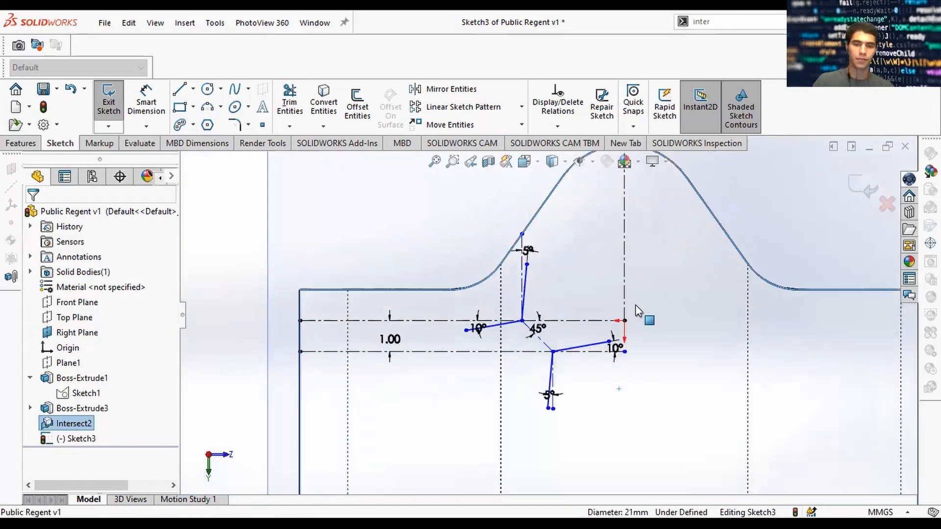
pyautogui.moveTo(543, 309); pyautogui.dragTo(537, 280, button='right')
pyautogui.click(525, 289)
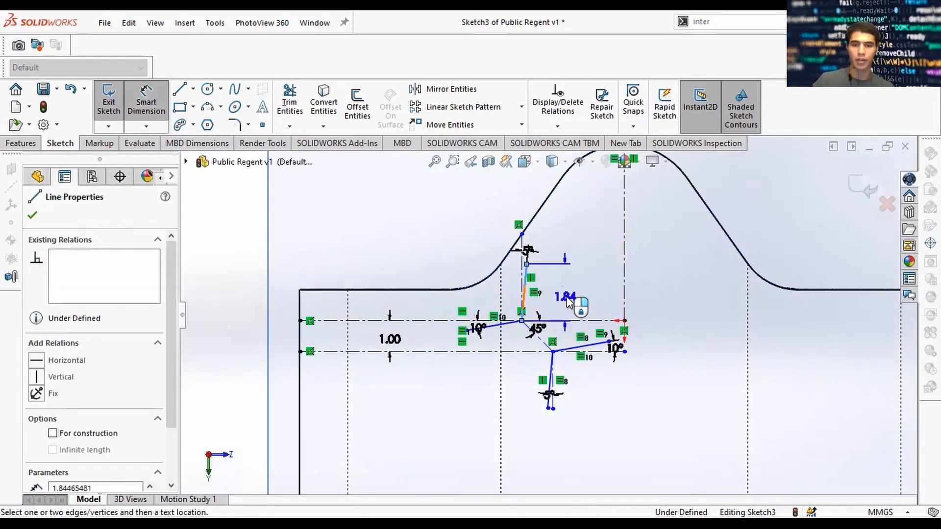
pyautogui.click(438, 239)
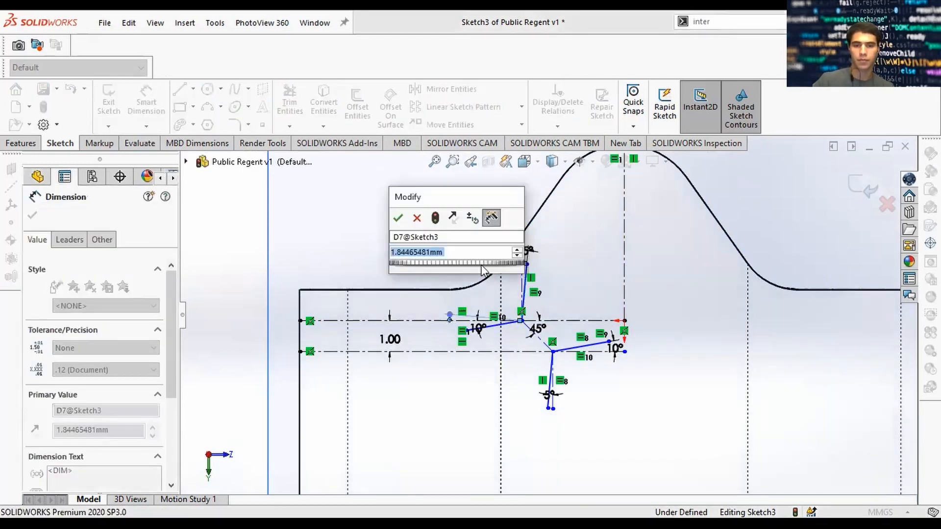
pyautogui.write('1.25')
pyautogui.press('Return')
pyautogui.press('Escape')
# Set the distance between the two horizontal construction lines to 0.75 mm
pyautogui.scroll(-3, 610, 356)
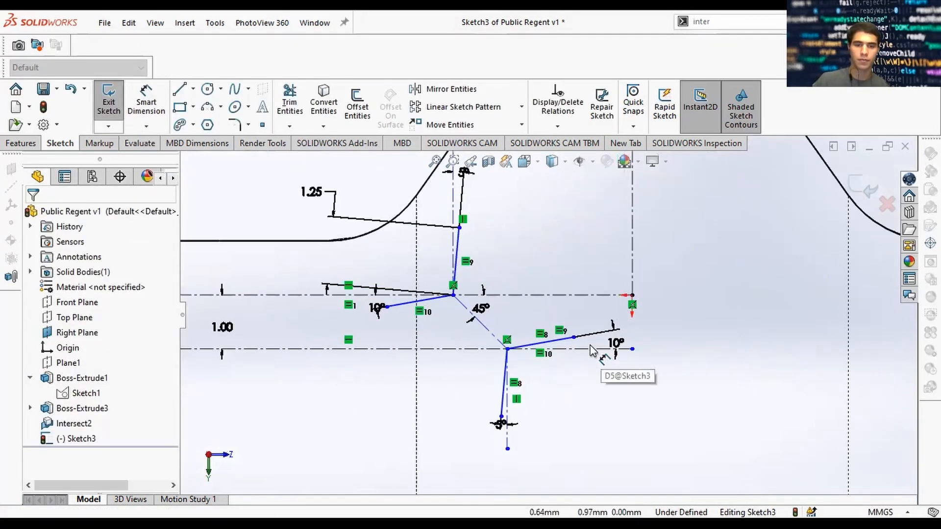
pyautogui.click(226, 328)
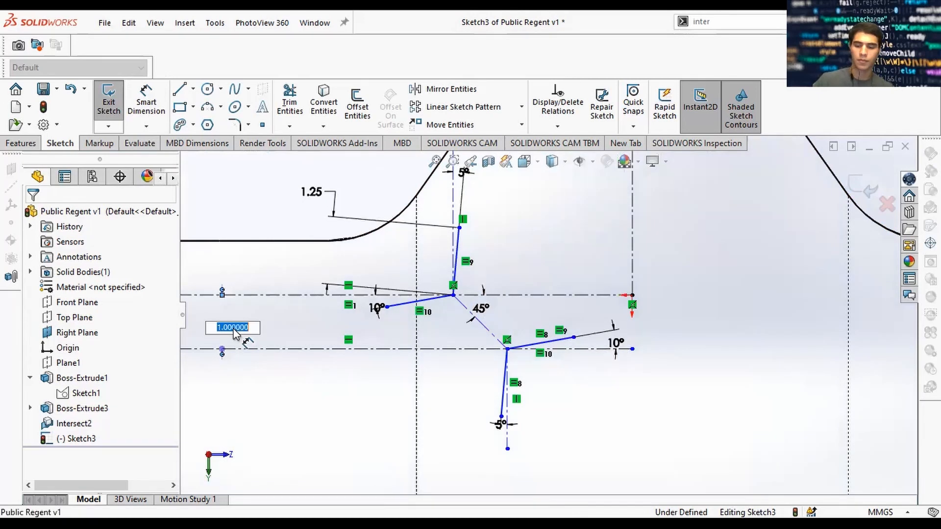
pyautogui.press('Return')
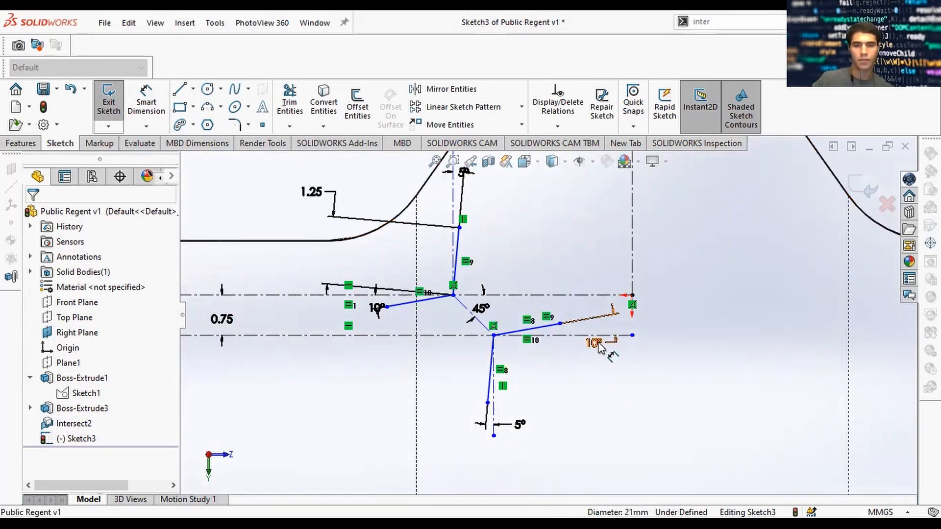
# Reposition the angle dimension labels clear of the sketch lines, including the 5-degree one on the upper steep line
pyautogui.scroll(2, 549, 316)
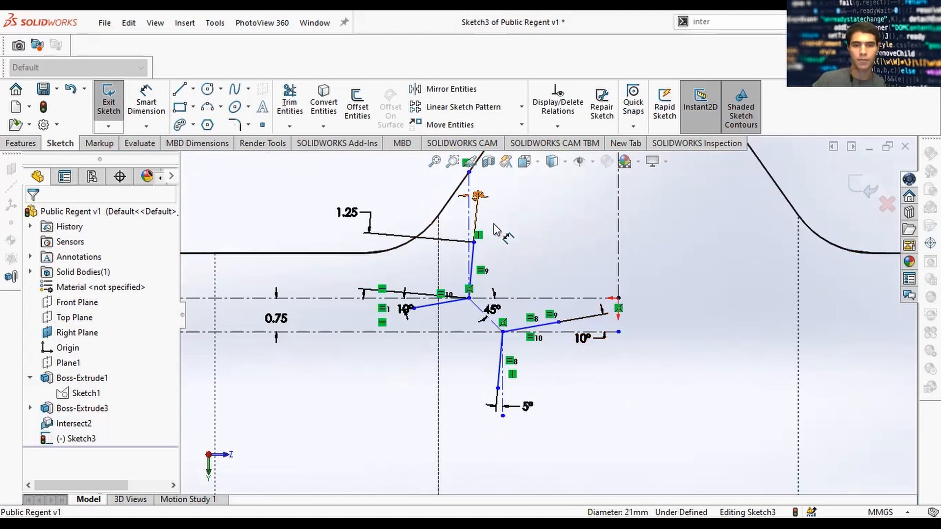
pyautogui.scroll(1, 523, 323)
pyautogui.click(481, 196)
pyautogui.moveTo(505, 186); pyautogui.dragTo(542, 180)
pyautogui.scroll(-1, 652, 268)
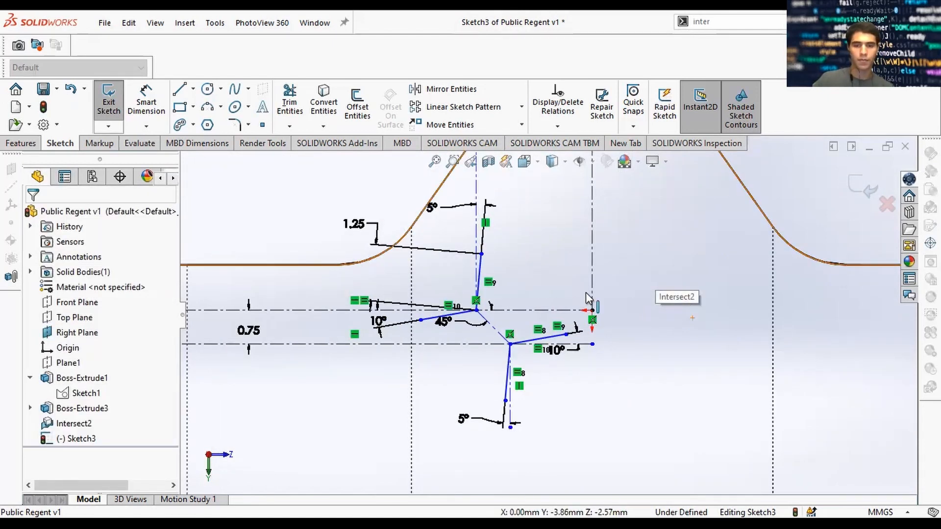
# Dimension the outer endpoint of the lower shallow 10-degree line 0.25 mm from the vertical centerline
pyautogui.press('d')
pyautogui.click(566, 335)
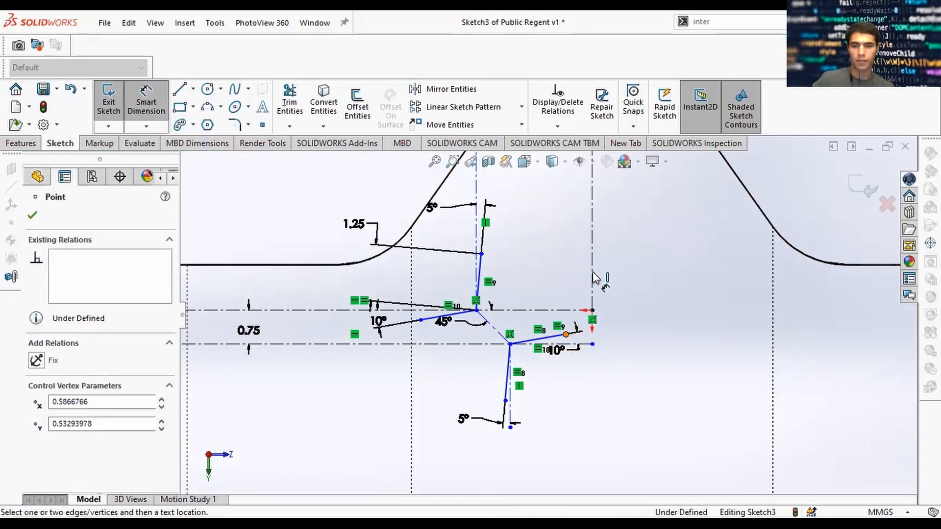
pyautogui.click(592, 327)
pyautogui.click(593, 431)
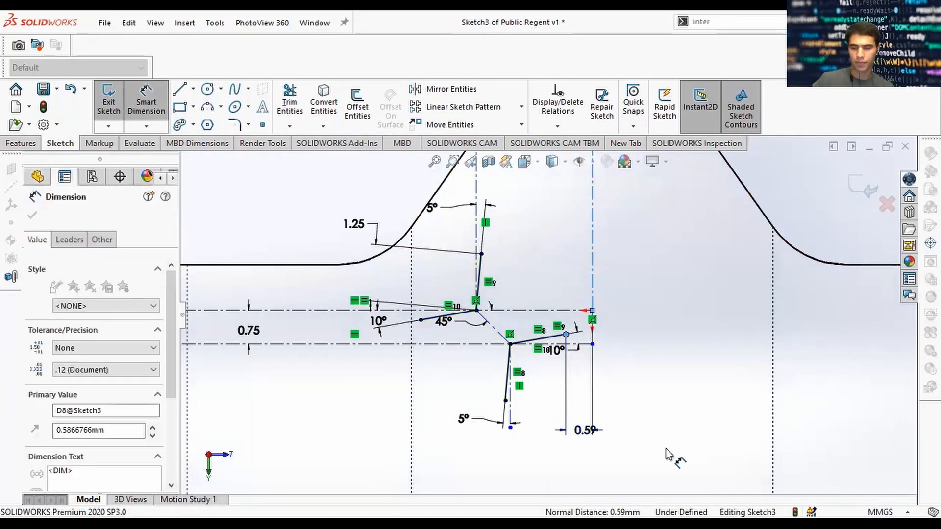
pyautogui.write('.25')
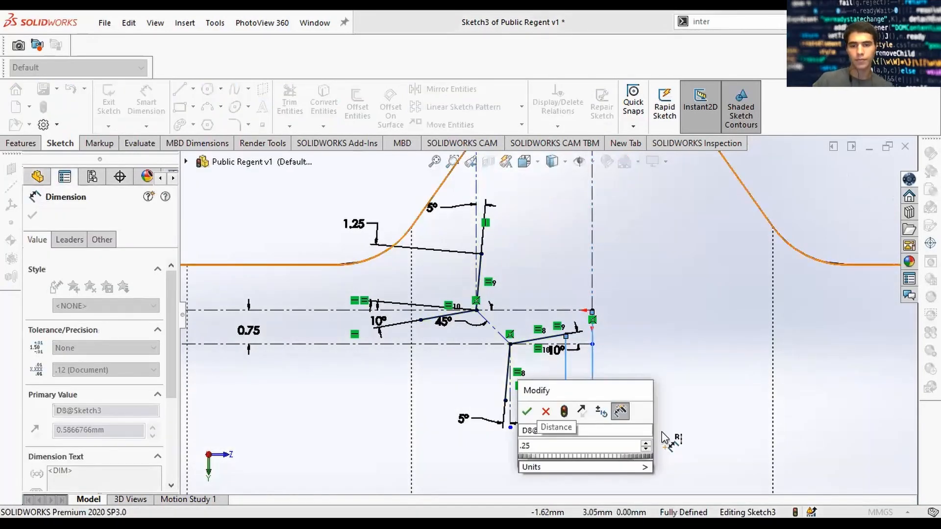
pyautogui.press('Return')
pyautogui.press('Escape')
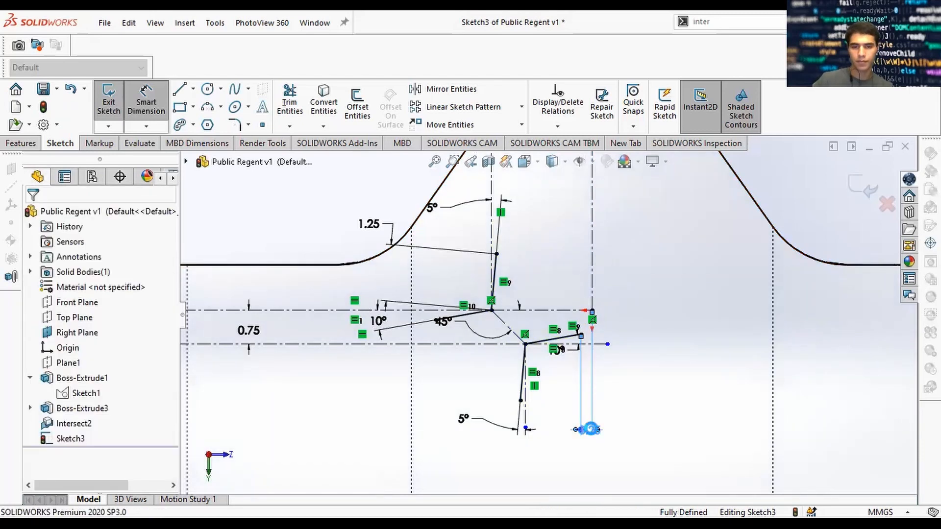
# Set the distance from the lower shallow line's endpoint to the vertical centerline to 0.35 mm
pyautogui.doubleClick(590, 430)
pyautogui.write('.')
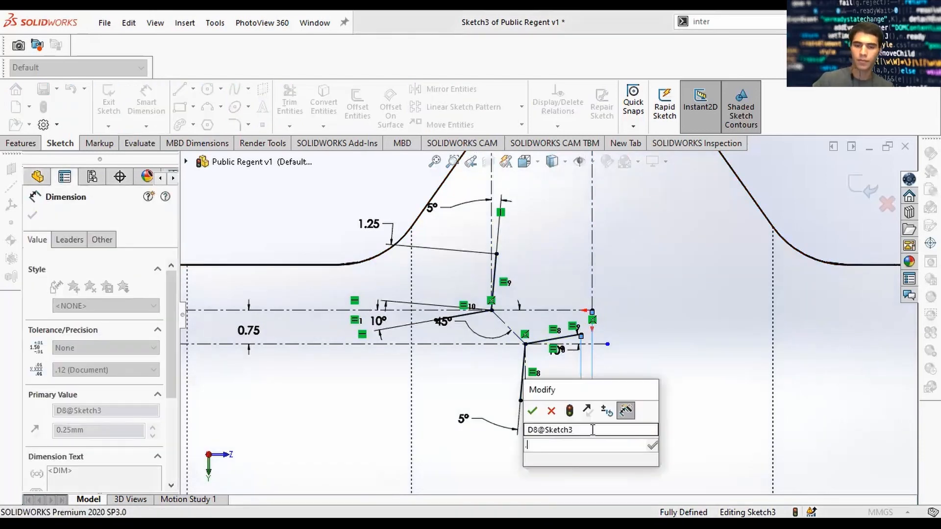
pyautogui.write('35')
pyautogui.press('Return')
pyautogui.scroll(2, 489, 318)
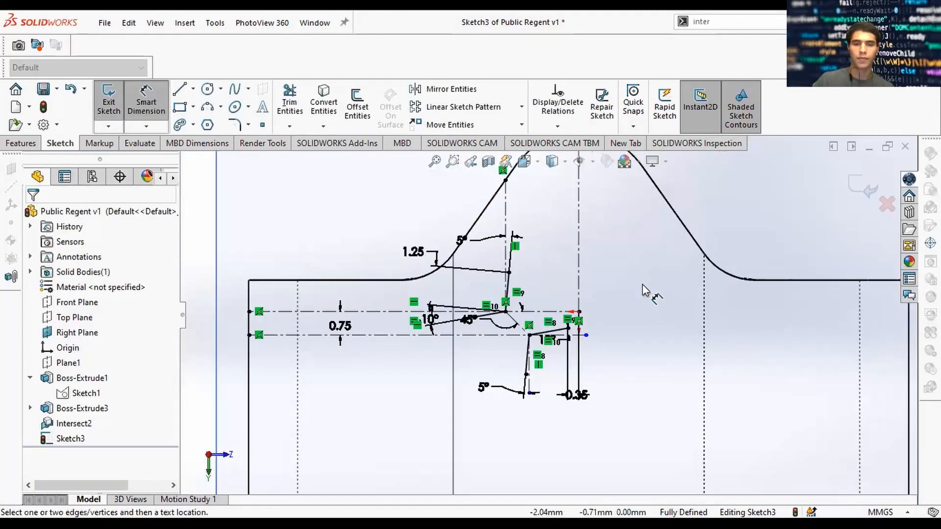
# Set the distance from the lower shallow line's endpoint to the vertical centerline to 0.4 mm
pyautogui.click(578, 400)
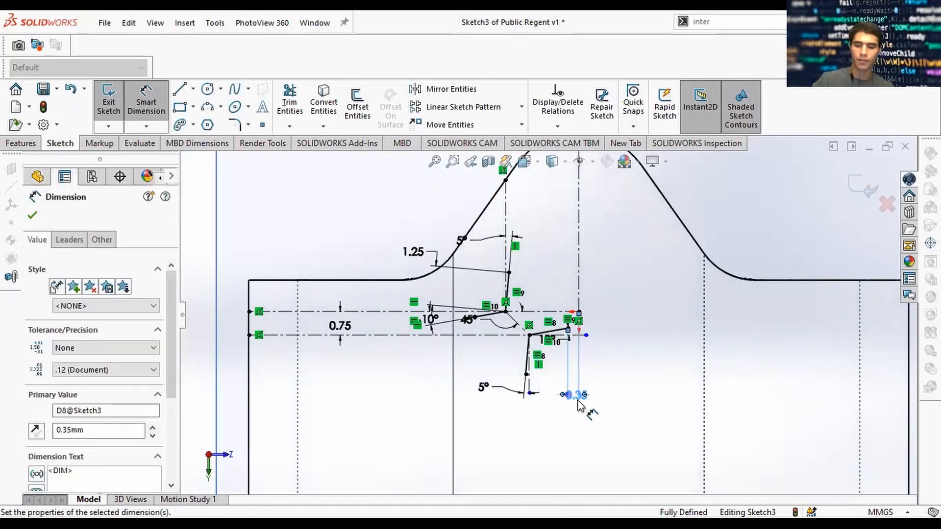
pyautogui.doubleClick(576, 395)
pyautogui.write('.4')
pyautogui.press('Return')
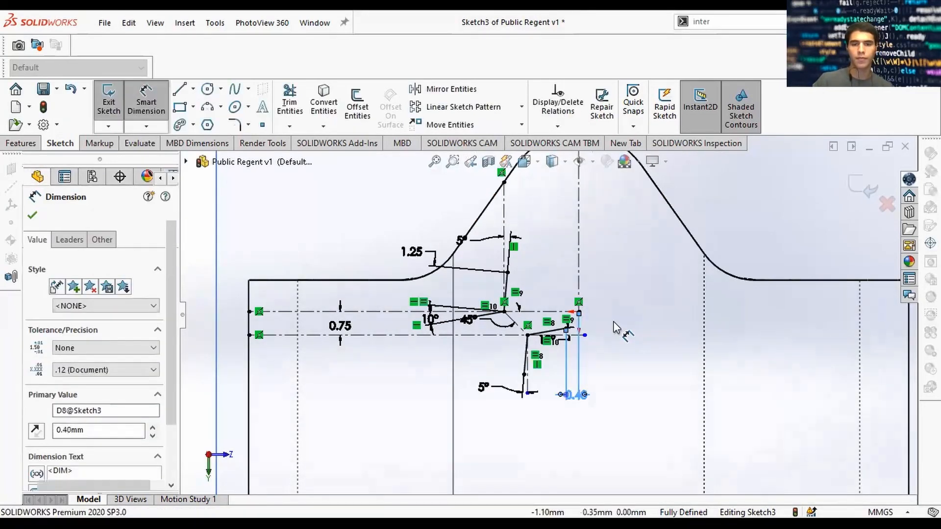
# Exit Sketch3 and hide the part's solid body so that only the sketch geometry remains displayed
pyautogui.moveTo(615, 325)
pyautogui.mouseDown(button='middle')
pyautogui.moveTo(640, 325)
pyautogui.moveTo(608, 293)
pyautogui.moveTo(621, 306)
pyautogui.moveTo(615, 321)
pyautogui.mouseUp(button='middle')
pyautogui.rightClick(87, 277)
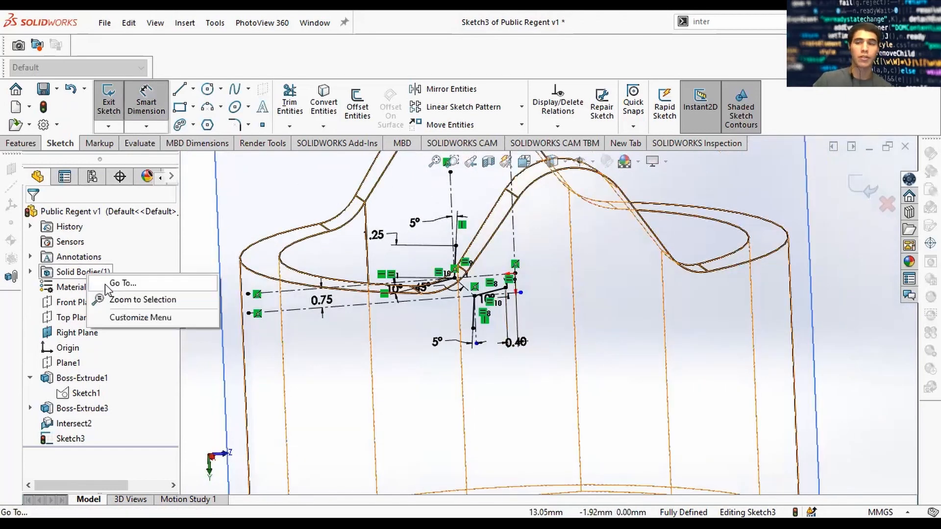
pyautogui.click(76, 275)
pyautogui.rightClick(74, 271)
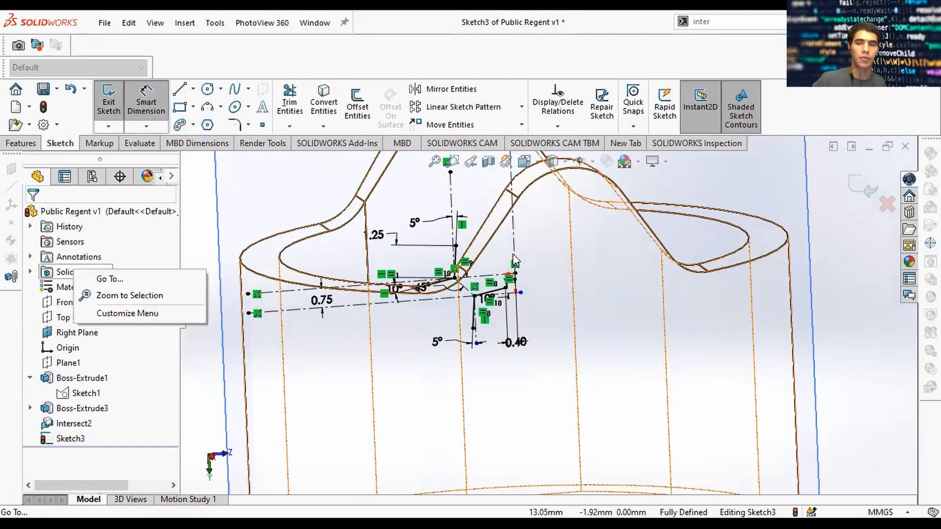
pyautogui.click(863, 188)
pyautogui.click(863, 188)
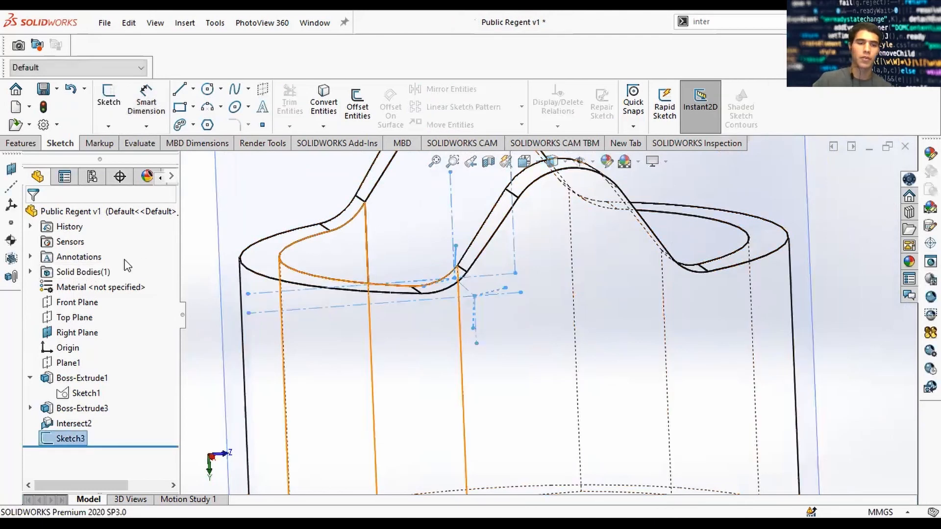
pyautogui.rightClick(68, 272)
pyautogui.click(80, 251)
pyautogui.scroll(5, 478, 321)
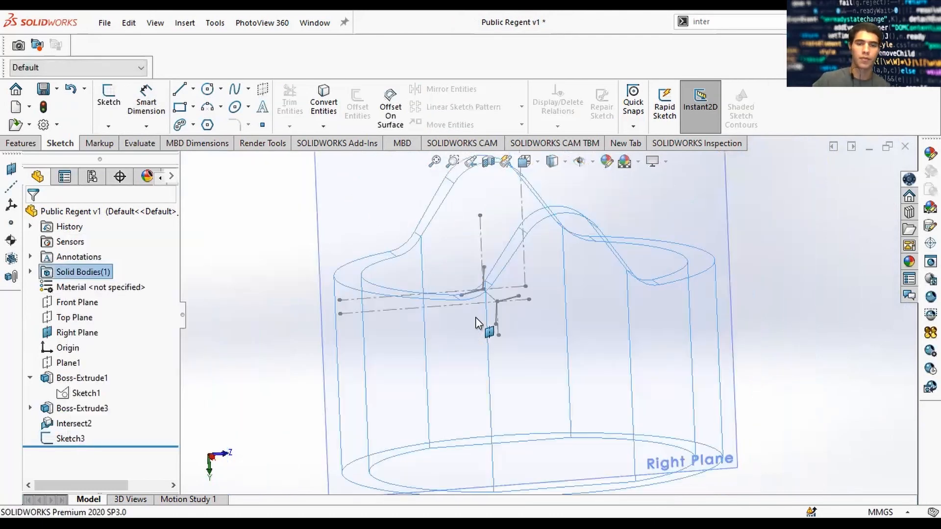
pyautogui.click(758, 275)
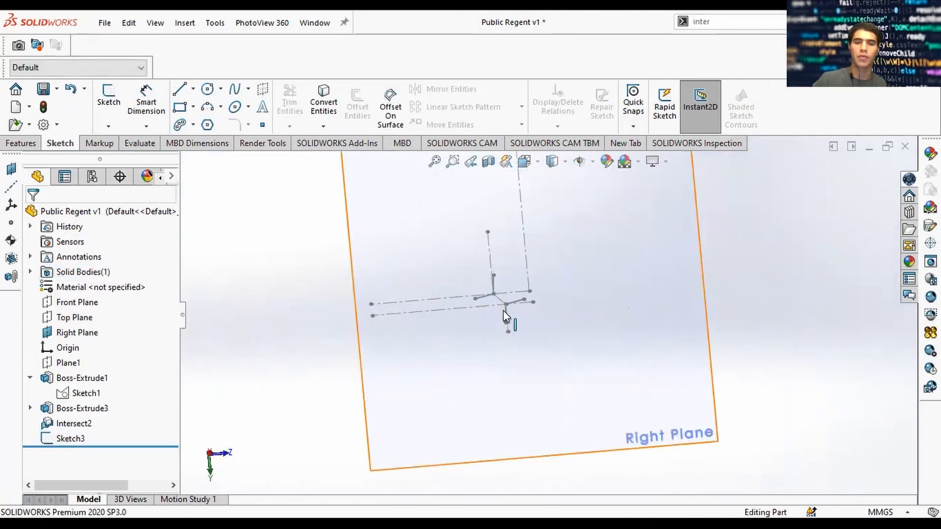
# Reopen Sketch3 for editing, facing the sketch plane
pyautogui.press('space')
pyautogui.click(384, 359)
pyautogui.scroll(5, 468, 196)
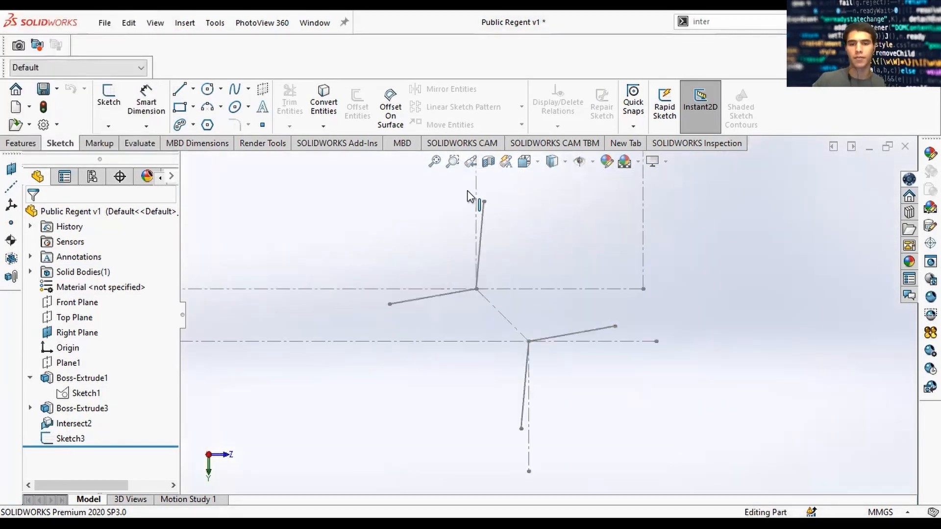
pyautogui.click(73, 439)
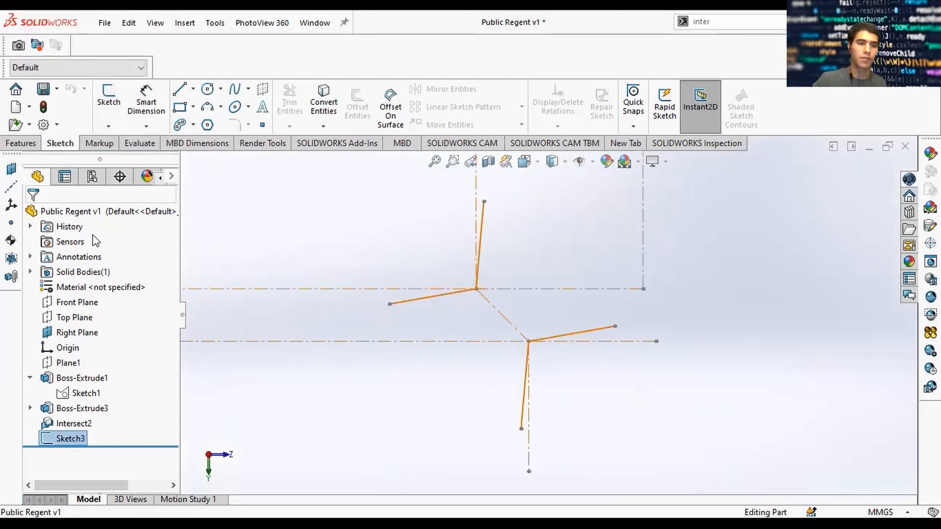
pyautogui.click(92, 231)
pyautogui.click(82, 436)
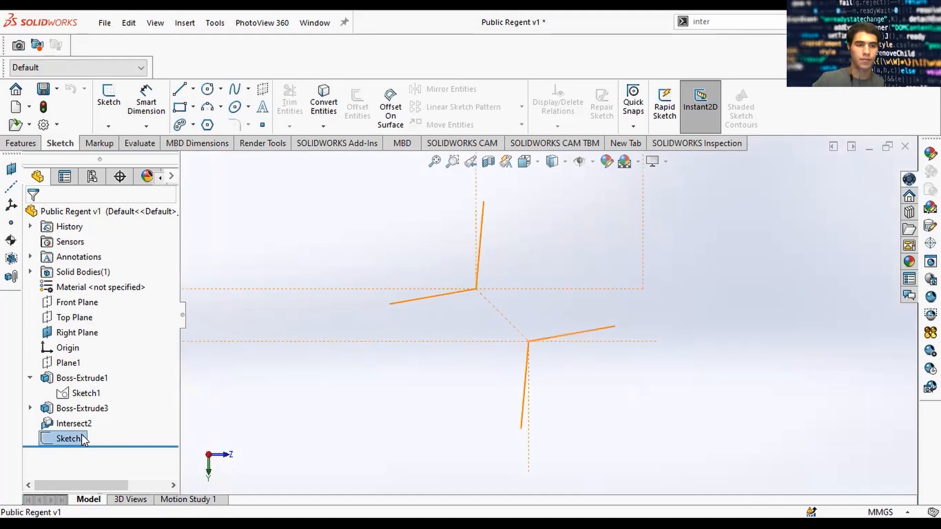
pyautogui.click(92, 231)
pyautogui.click(78, 437)
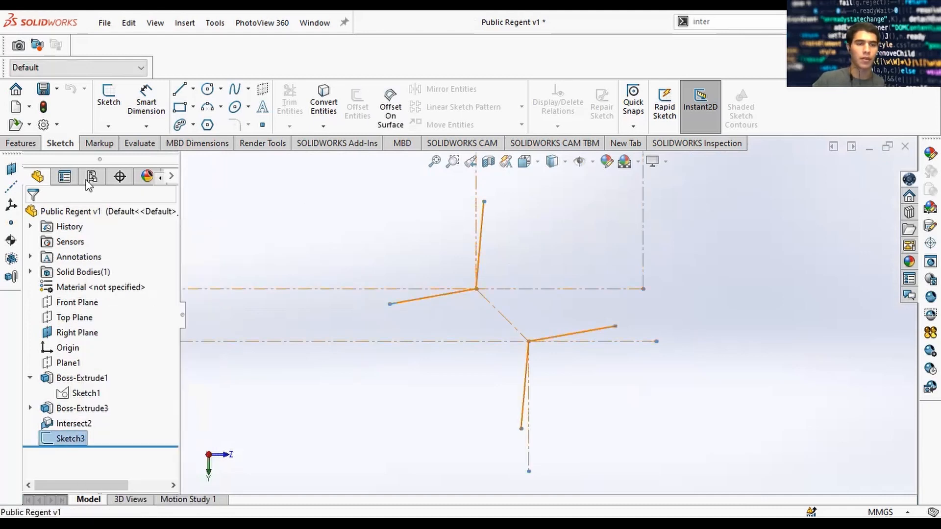
pyautogui.scroll(3, 493, 263)
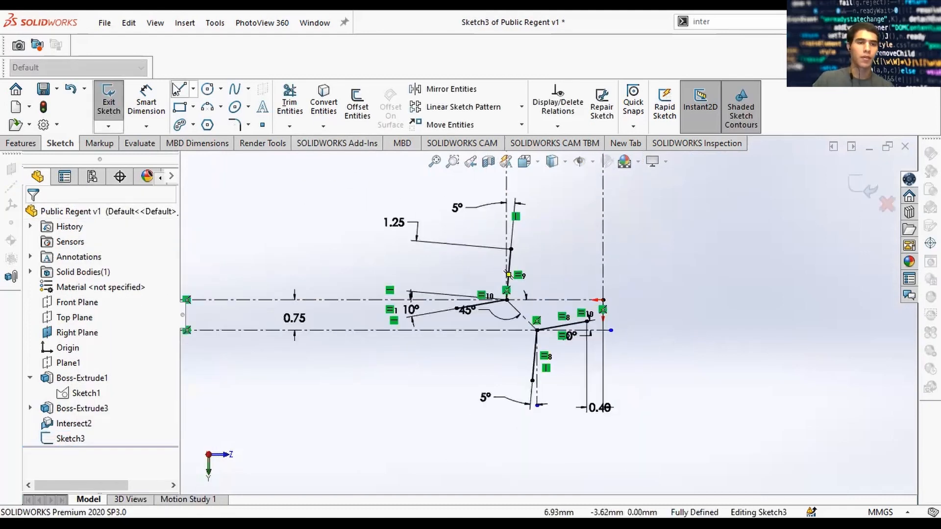
# Draw a 3-point arc of about 2.29 mm radius from the upper steep line's free end to the lower shallow line's outer end
pyautogui.click(207, 109)
pyautogui.click(511, 248)
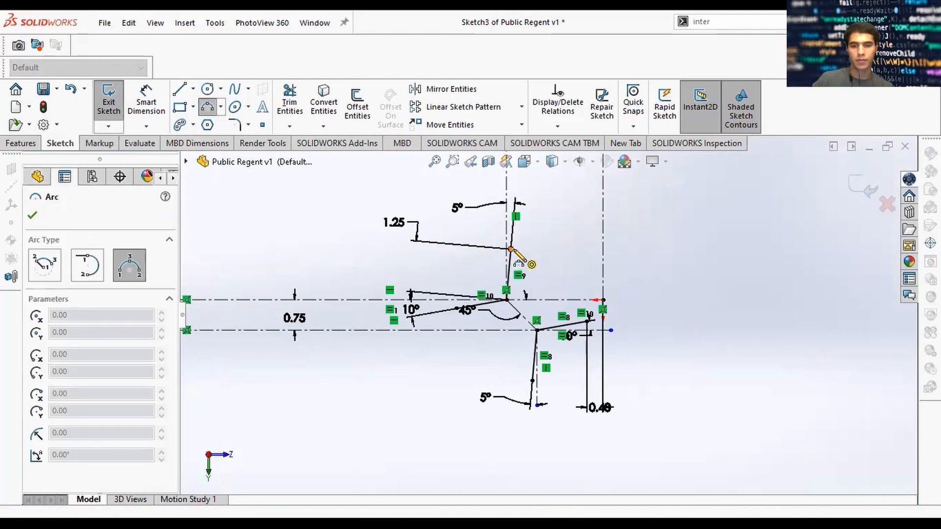
pyautogui.click(586, 320)
pyautogui.click(581, 299)
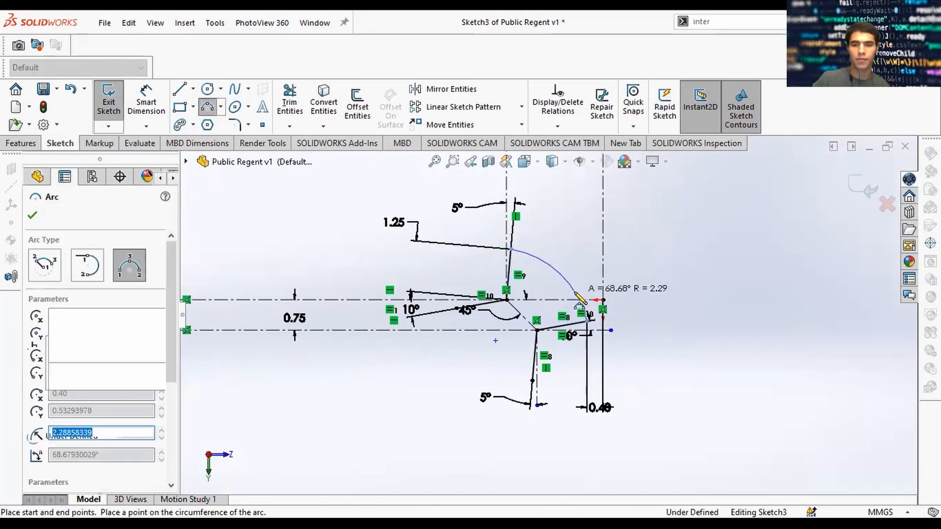
# Draw a 3-point arc of about 1.83 mm radius from the upper shallow line's outer end to the lower steep line's free end
pyautogui.press('Escape')
pyautogui.click(207, 108)
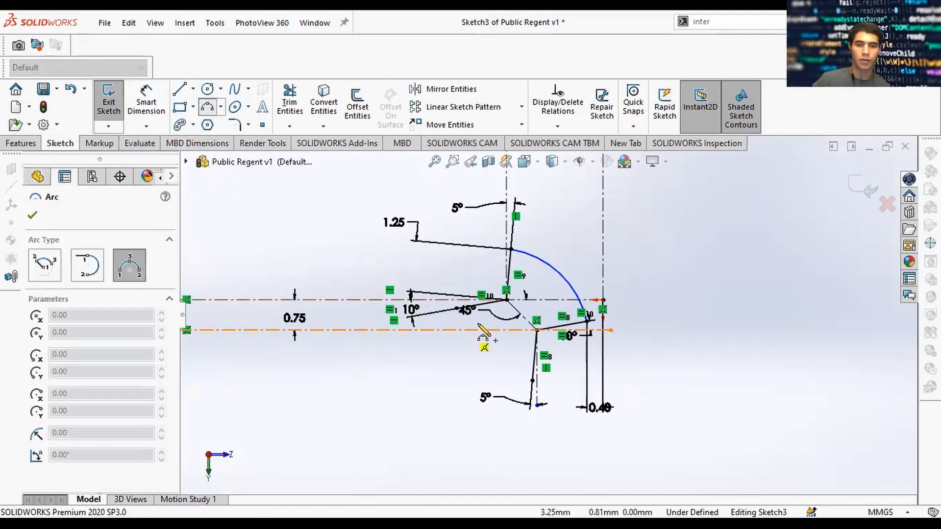
pyautogui.click(457, 309)
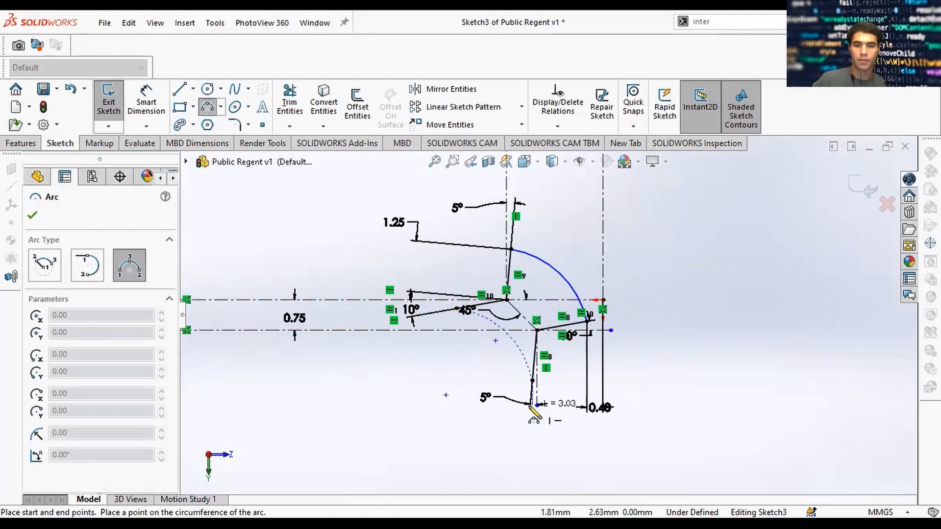
pyautogui.click(532, 380)
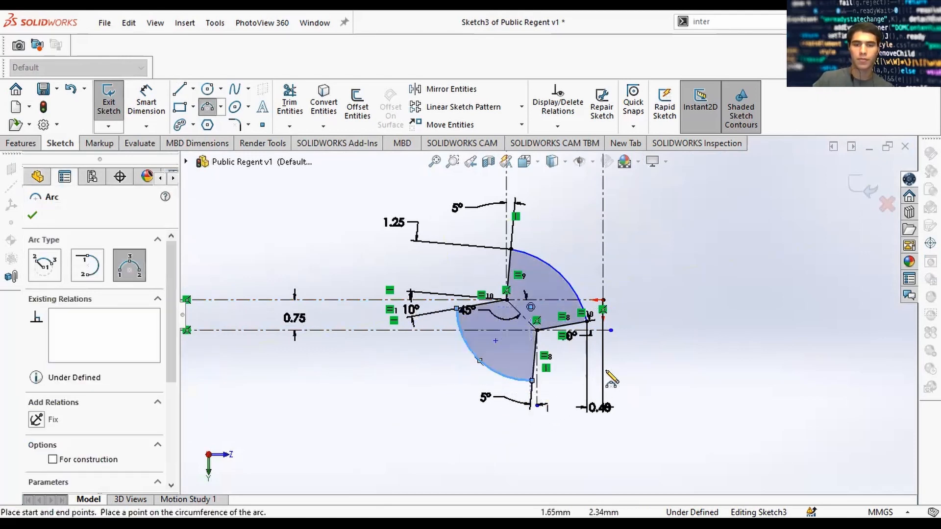
pyautogui.press('Escape')
# Dimension the upper arc with a radius of 2 mm
pyautogui.moveTo(604, 320); pyautogui.dragTo(573, 279, button='right')
pyautogui.click(558, 270)
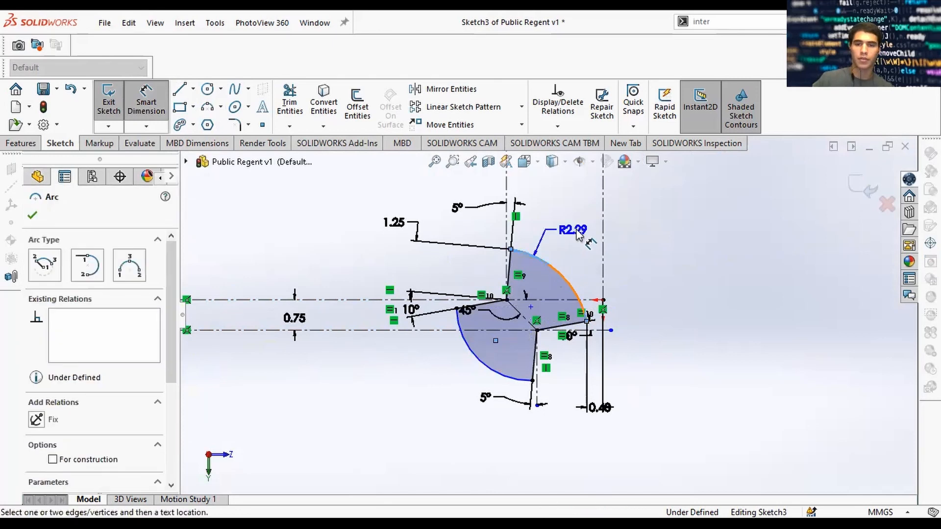
pyautogui.click(578, 233)
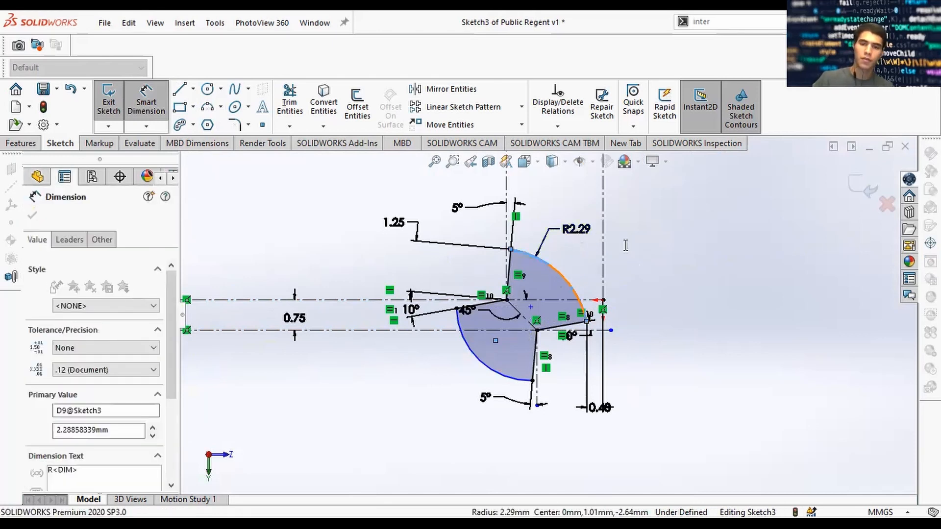
pyautogui.write('2')
pyautogui.press('Return')
# Dimension the lower arc with a radius of 2 mm
pyautogui.click(480, 361)
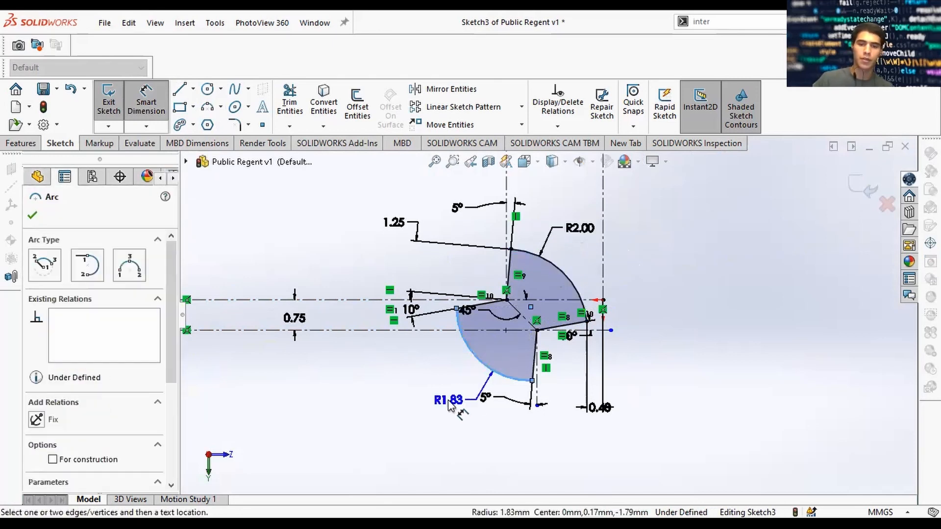
pyautogui.click(448, 400)
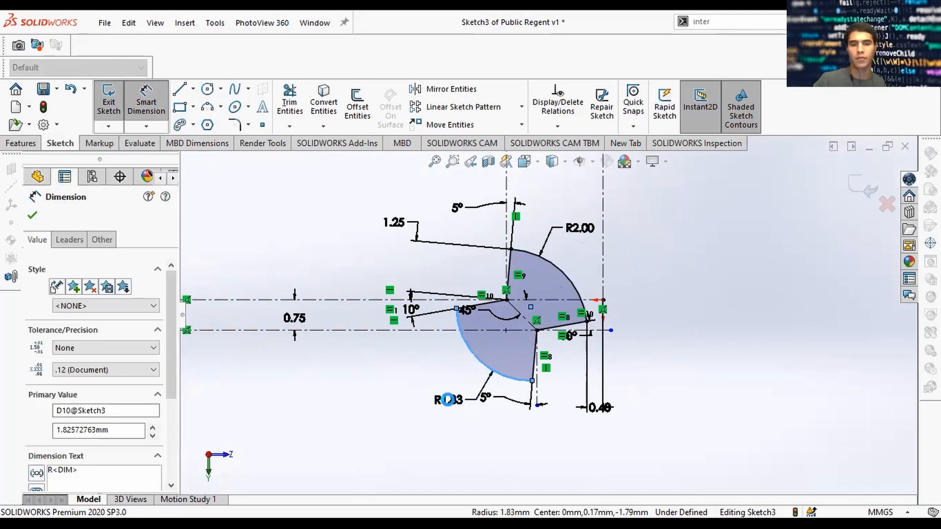
pyautogui.write('2')
pyautogui.press('Return')
pyautogui.press('Escape')
# Mirror both arcs and the four slanted lines about the long vertical centerline through the origin, keeping the originals
pyautogui.scroll(2, 704, 291)
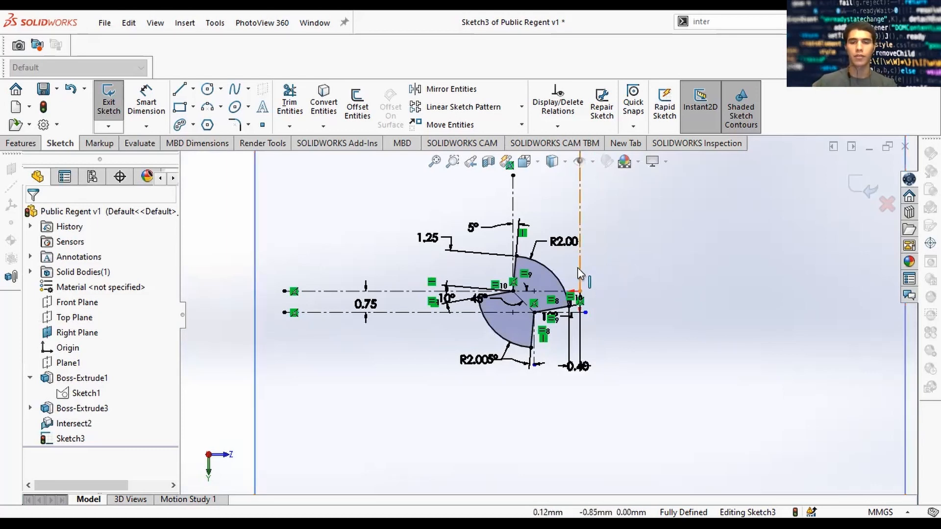
pyautogui.scroll(-1, 607, 274)
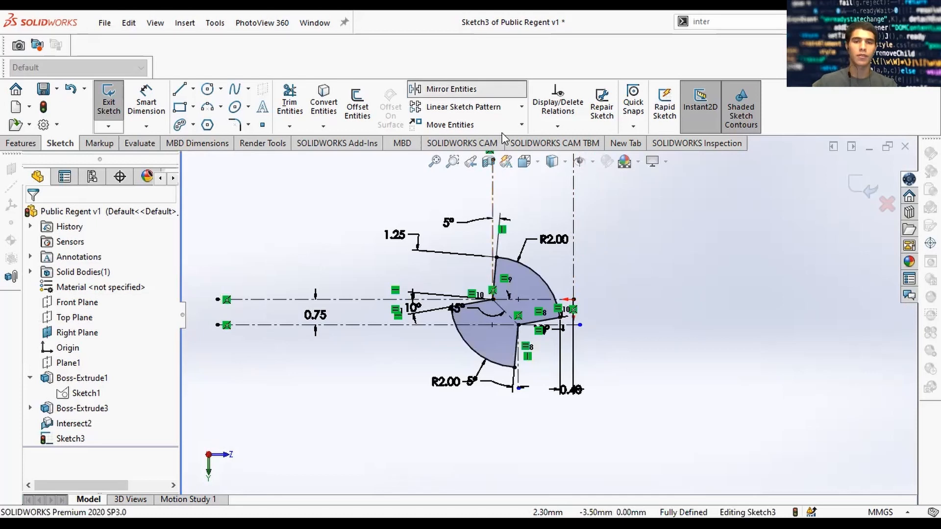
pyautogui.click(449, 88)
pyautogui.click(512, 261)
pyautogui.click(495, 281)
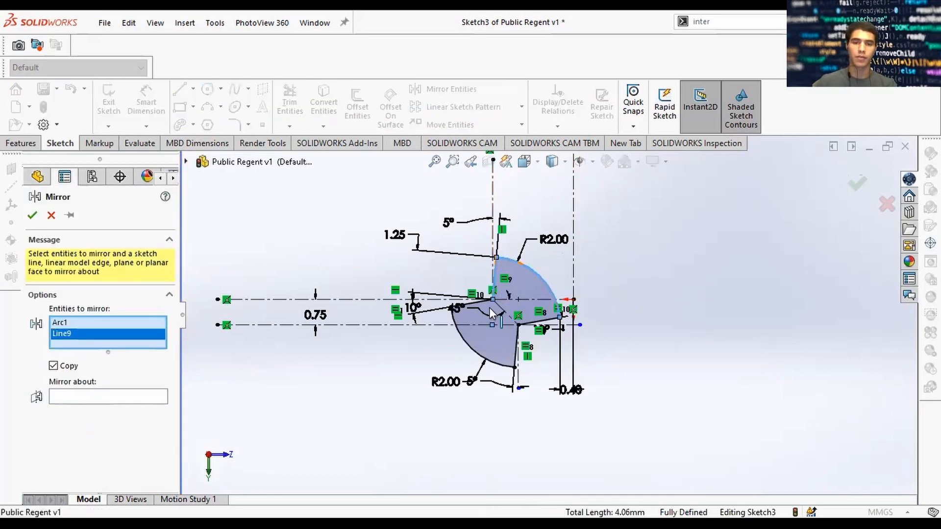
pyautogui.click(469, 307)
pyautogui.click(487, 361)
pyautogui.click(518, 341)
pyautogui.click(559, 314)
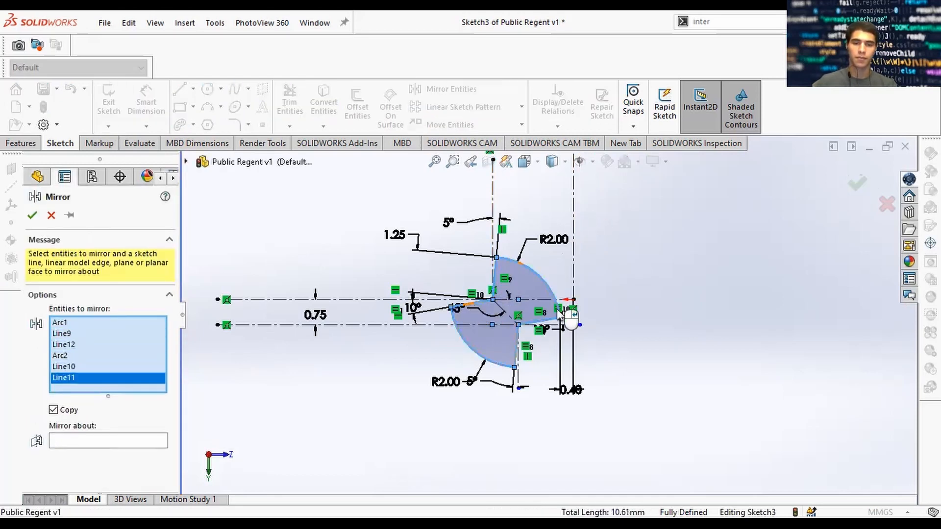
pyautogui.click(109, 442)
pyautogui.click(574, 192)
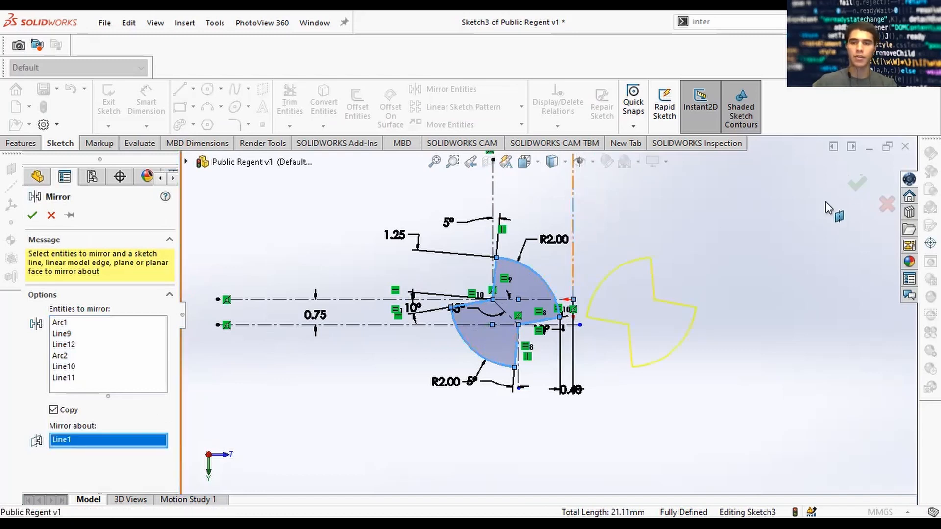
pyautogui.click(861, 188)
# Exit Sketch3 and display the part's solid body shaded with edges
pyautogui.scroll(3, 722, 285)
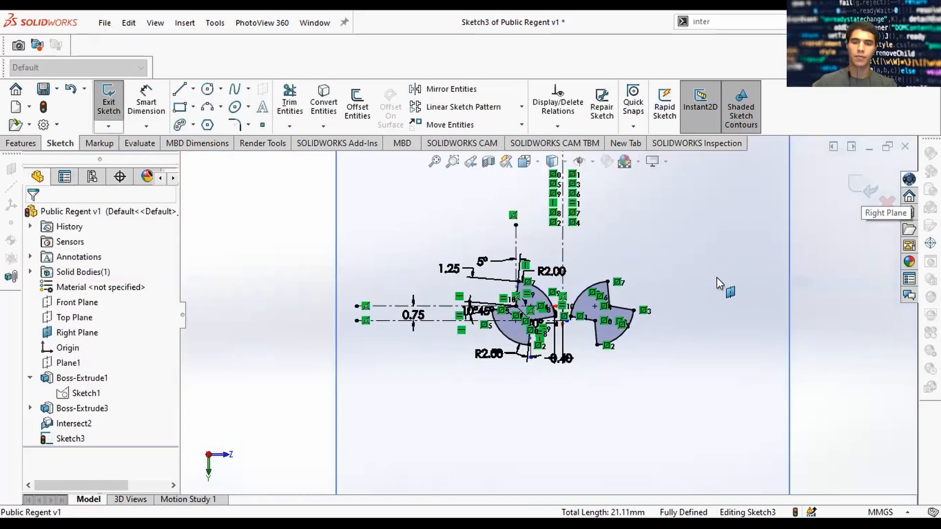
pyautogui.moveTo(718, 281)
pyautogui.mouseDown(button='middle')
pyautogui.moveTo(709, 319)
pyautogui.moveTo(691, 307)
pyautogui.moveTo(682, 317)
pyautogui.mouseUp(button='middle')
pyautogui.scroll(3, 690, 307)
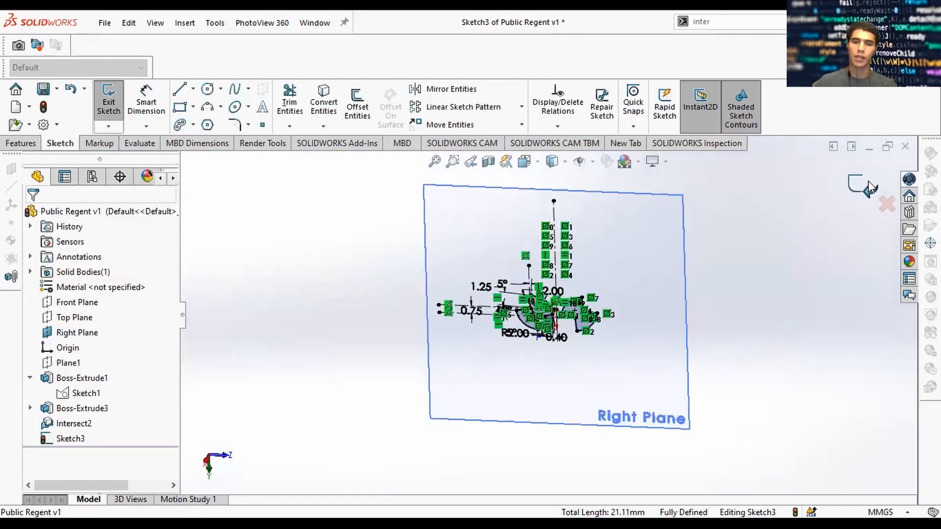
pyautogui.click(868, 186)
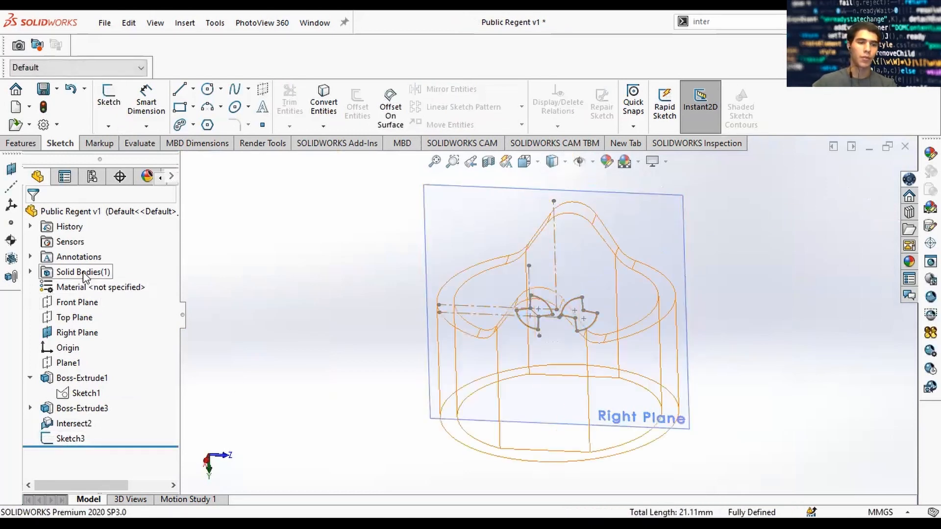
pyautogui.moveTo(786, 271); pyautogui.dragTo(737, 330, button='middle')
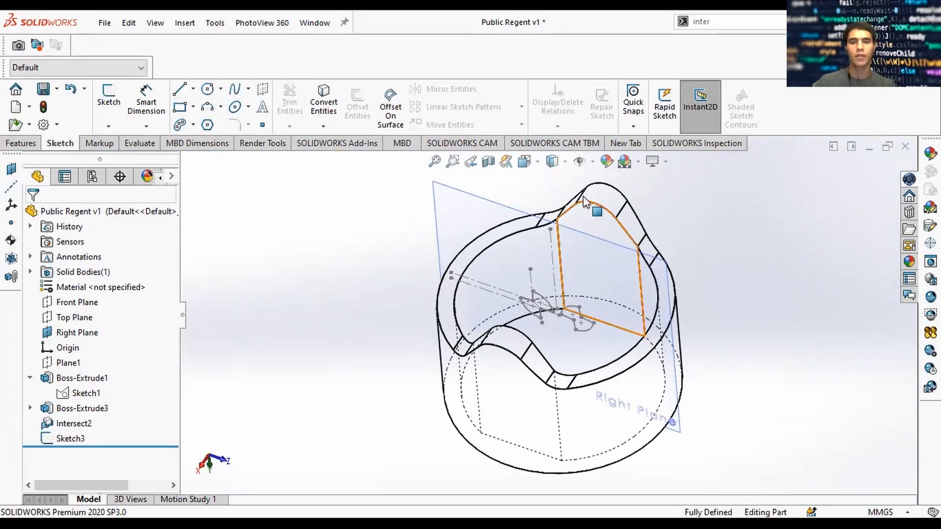
pyautogui.click(565, 162)
pyautogui.click(554, 181)
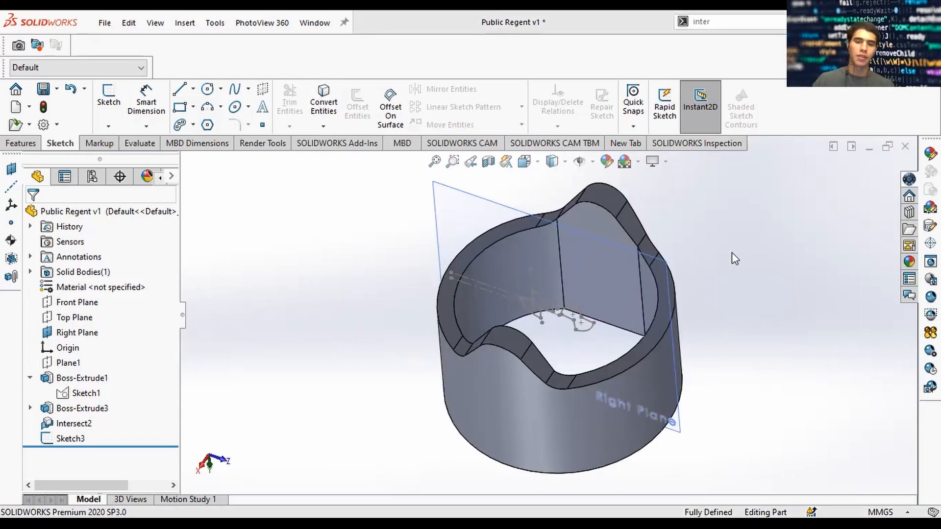
pyautogui.moveTo(731, 253); pyautogui.dragTo(734, 272, button='middle')
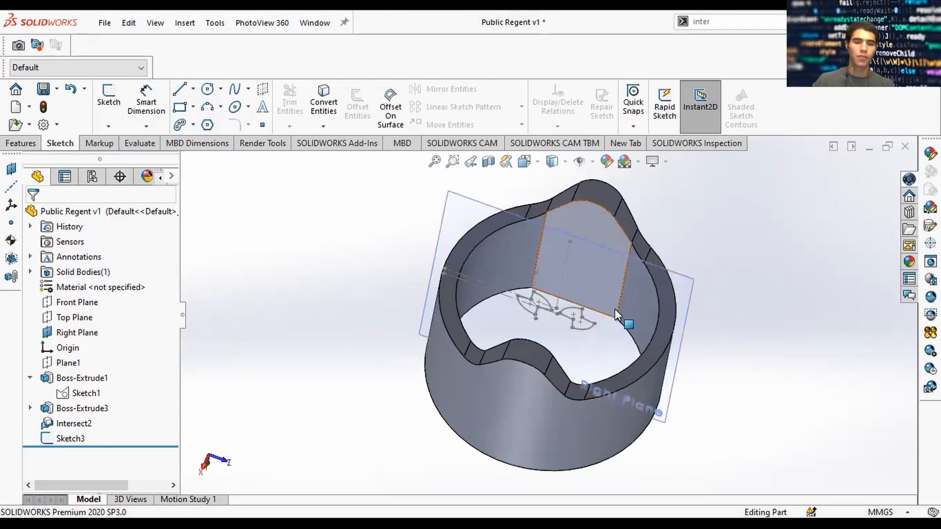
pyautogui.moveTo(614, 343); pyautogui.dragTo(600, 317, button='middle')
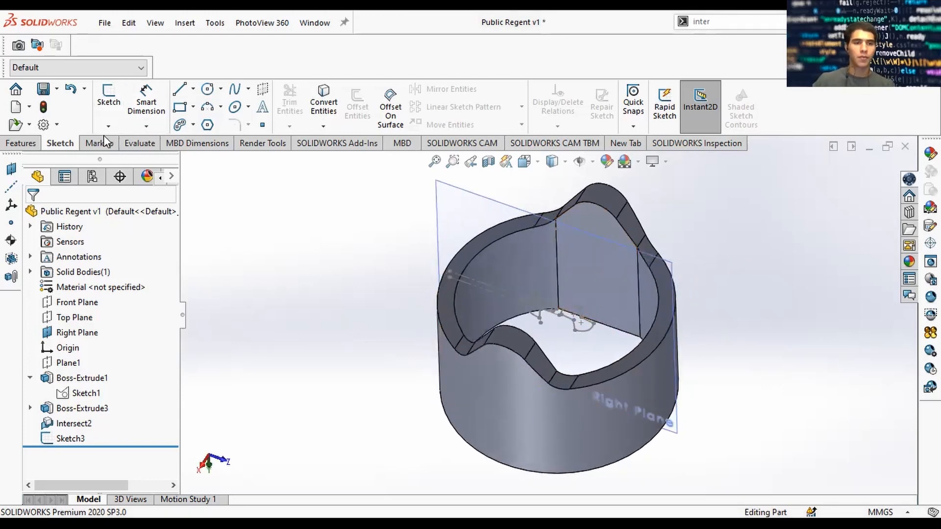
pyautogui.click(21, 143)
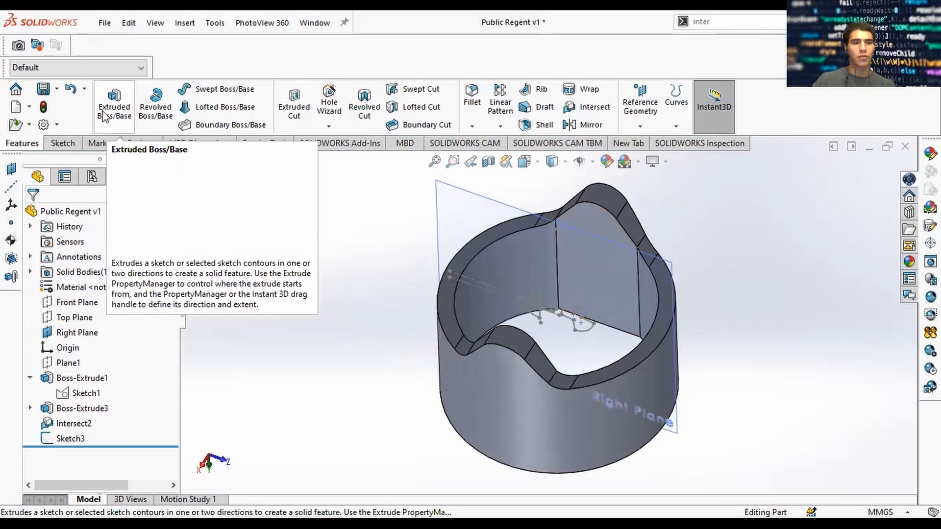
pyautogui.click(294, 107)
pyautogui.scroll(-3, 578, 318)
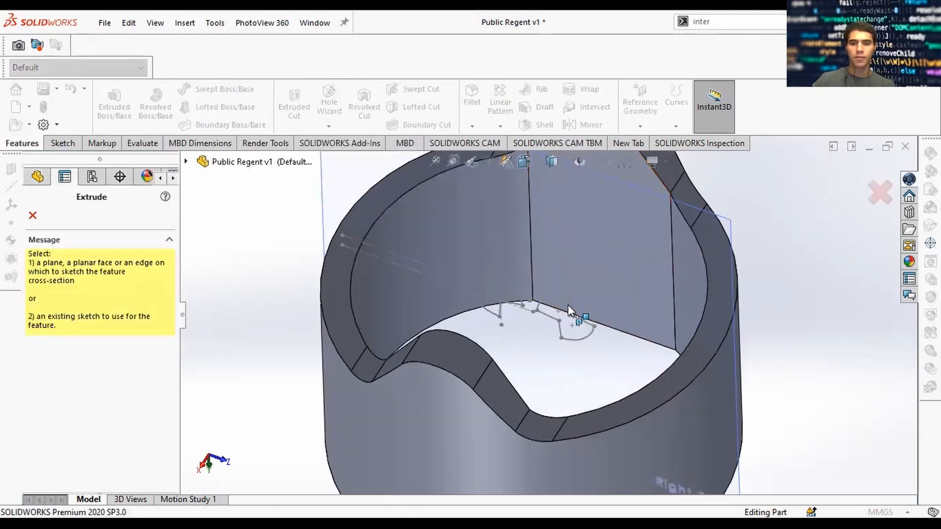
pyautogui.press('Escape')
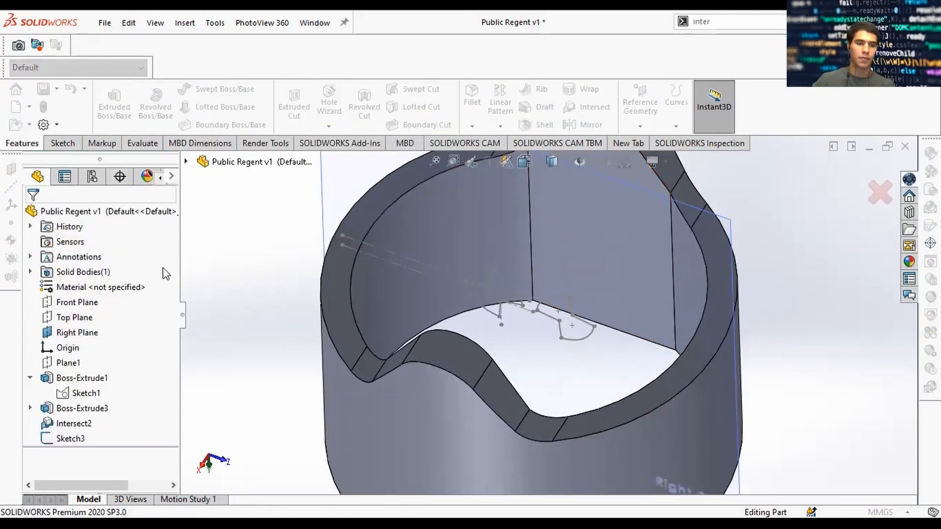
# Start an extruded cut of Sketch3 that begins from the ring's flat inner face instead of the sketch plane
pyautogui.click(74, 438)
pyautogui.click(294, 106)
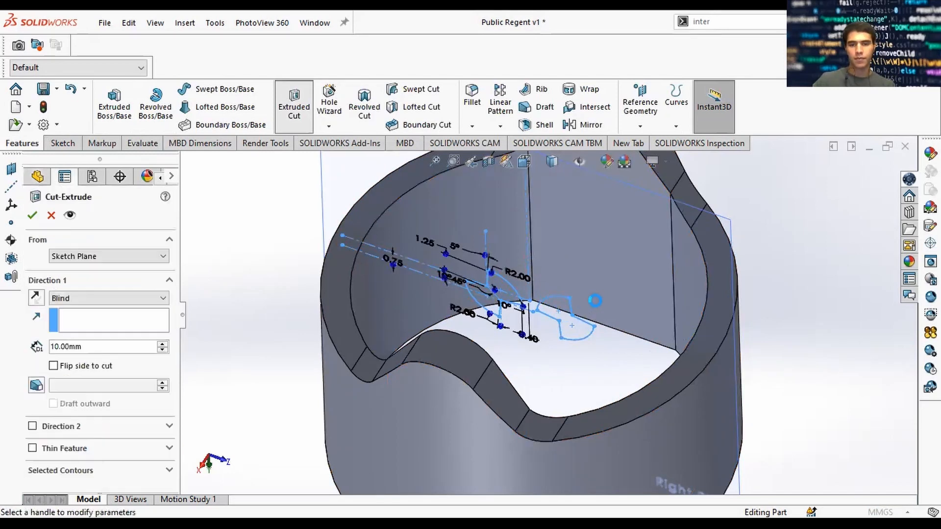
pyautogui.moveTo(595, 299); pyautogui.dragTo(602, 237, button='middle')
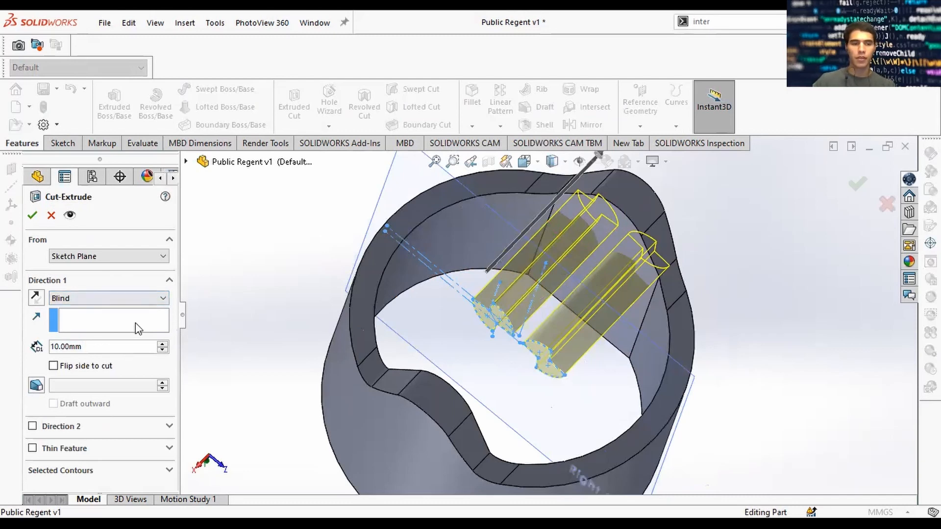
pyautogui.scroll(-2, 571, 257)
pyautogui.click(107, 256)
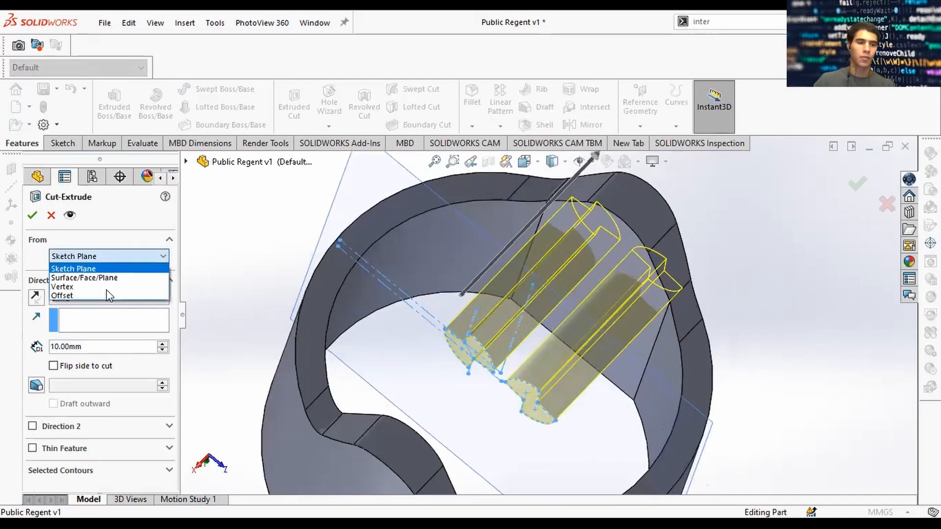
pyautogui.click(105, 278)
pyautogui.click(604, 248)
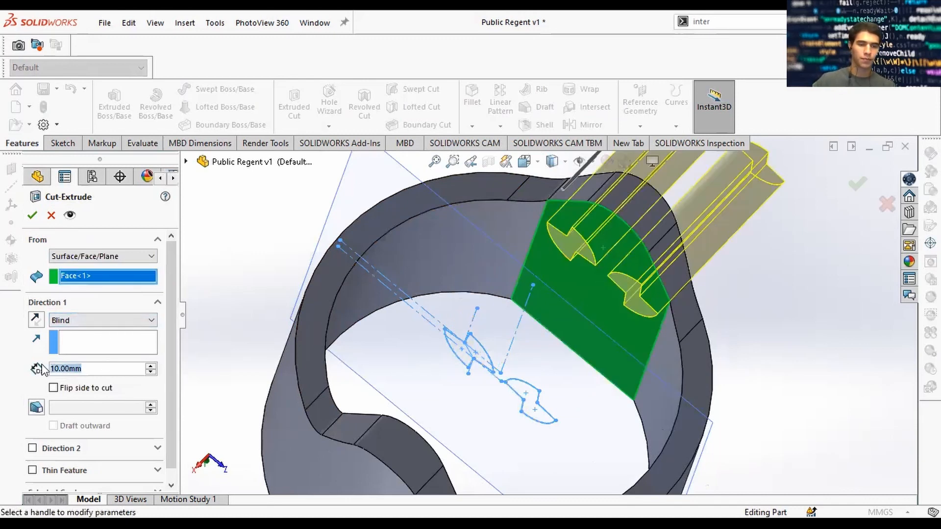
# Set the blind cut depth to 0.5 mm and create the cut
pyautogui.write('0.')
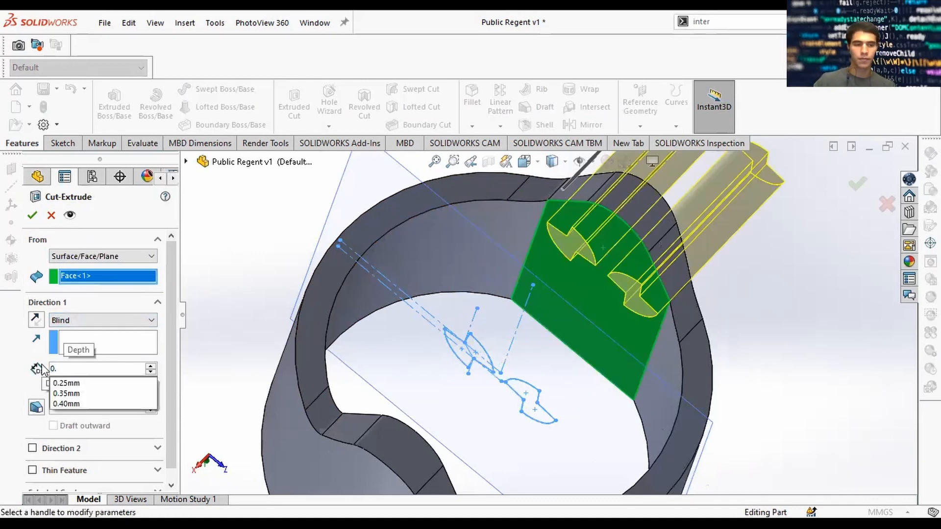
pyautogui.write('5')
pyautogui.press('Return')
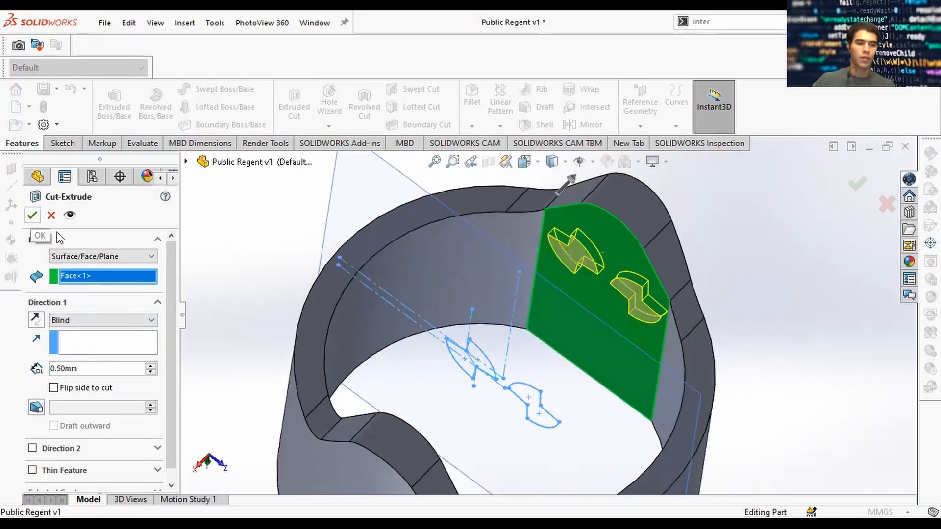
pyautogui.scroll(-1, 171, 314)
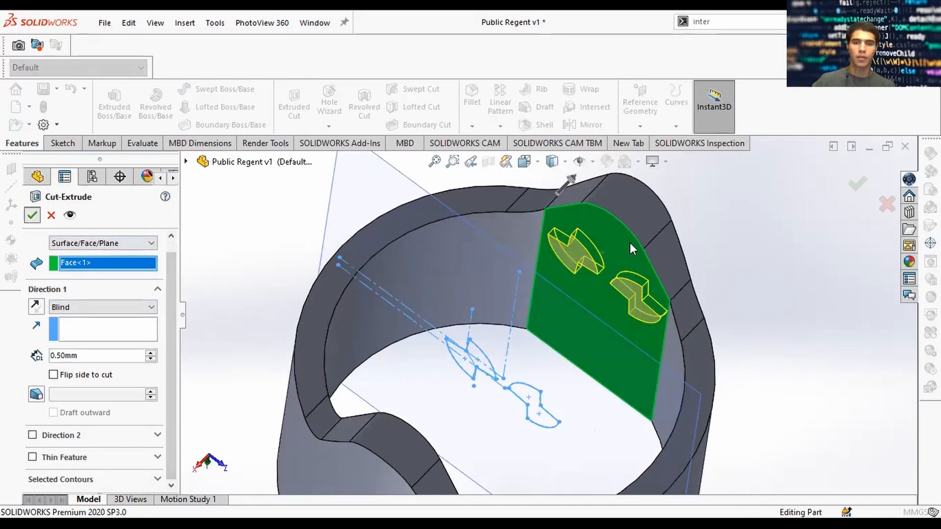
pyautogui.press('Return')
# Mirror the Cut-Extrude1 feature about the Right Plane onto the opposite inner face
pyautogui.click(585, 125)
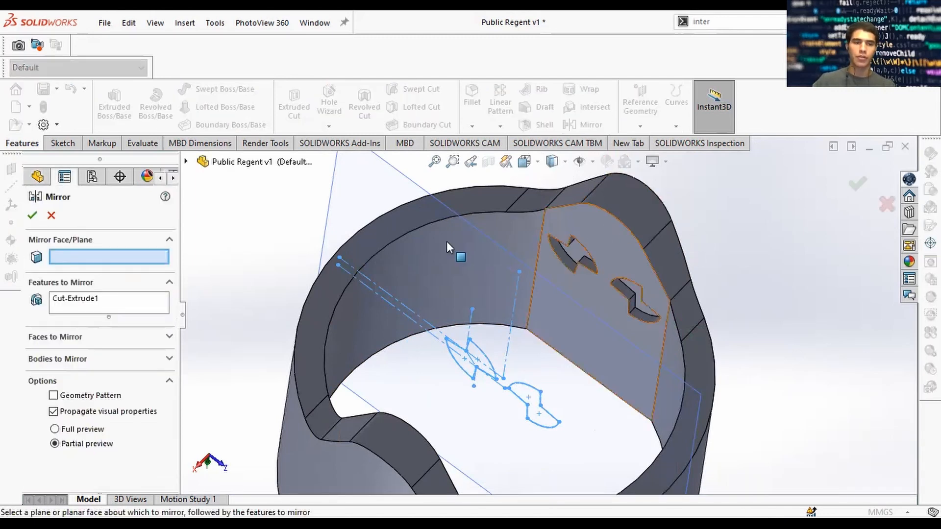
pyautogui.click(38, 179)
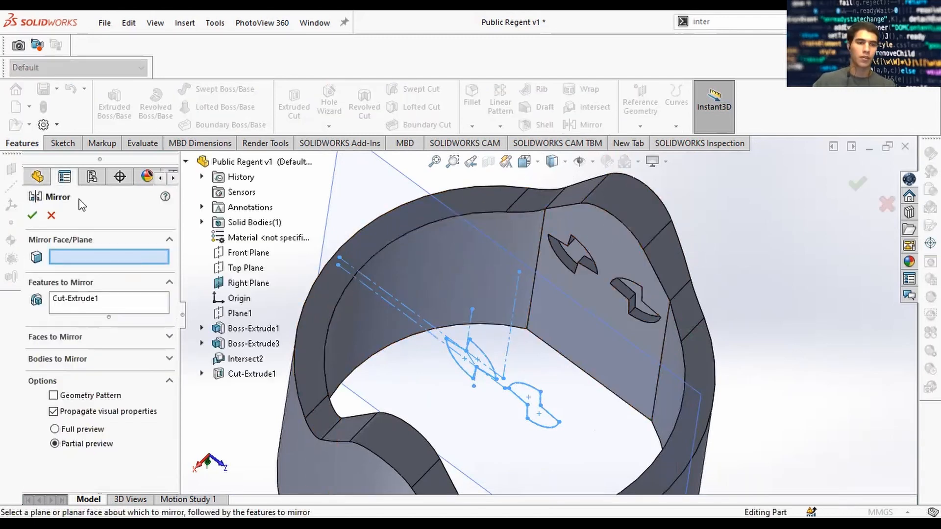
pyautogui.click(248, 282)
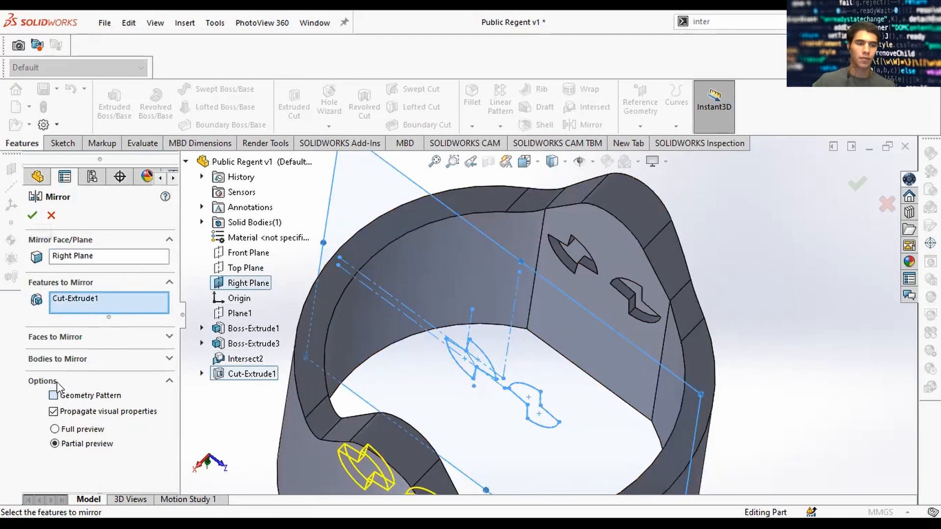
pyautogui.click(32, 216)
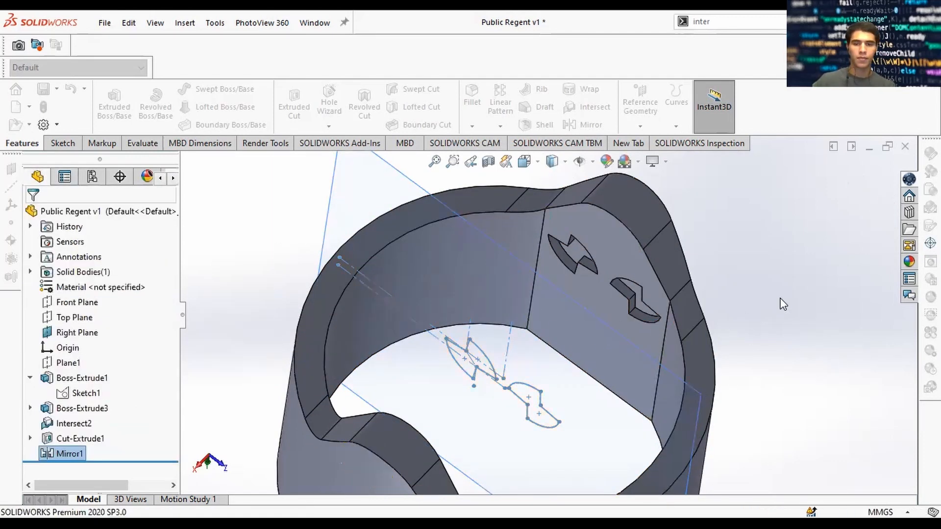
# Create a reference plane offset 20 mm from the Top Plane, flipped to lie above the ring's raised tabs
pyautogui.moveTo(724, 352); pyautogui.dragTo(683, 372, button='middle')
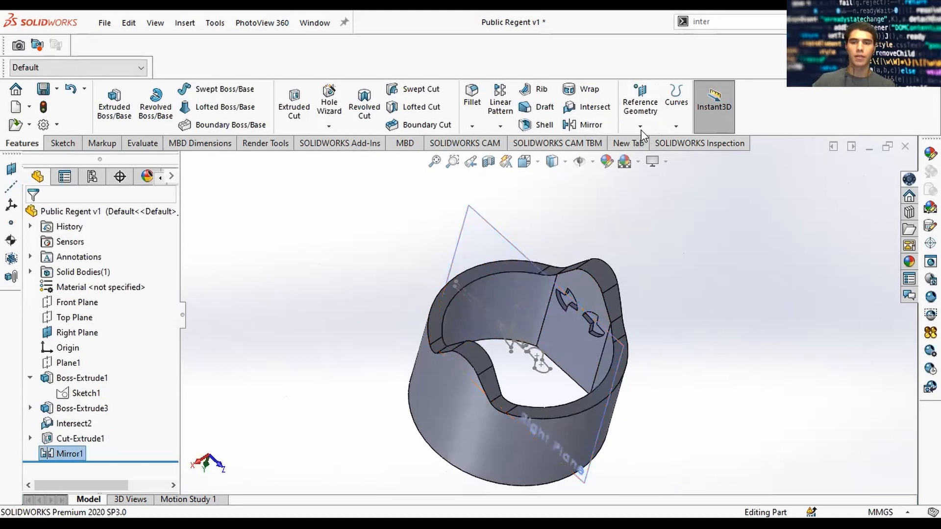
pyautogui.click(645, 143)
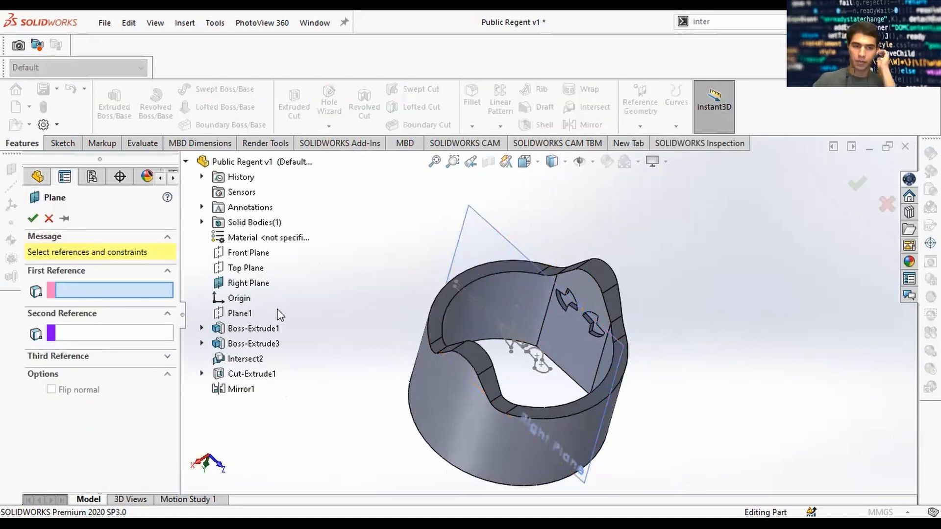
pyautogui.click(247, 269)
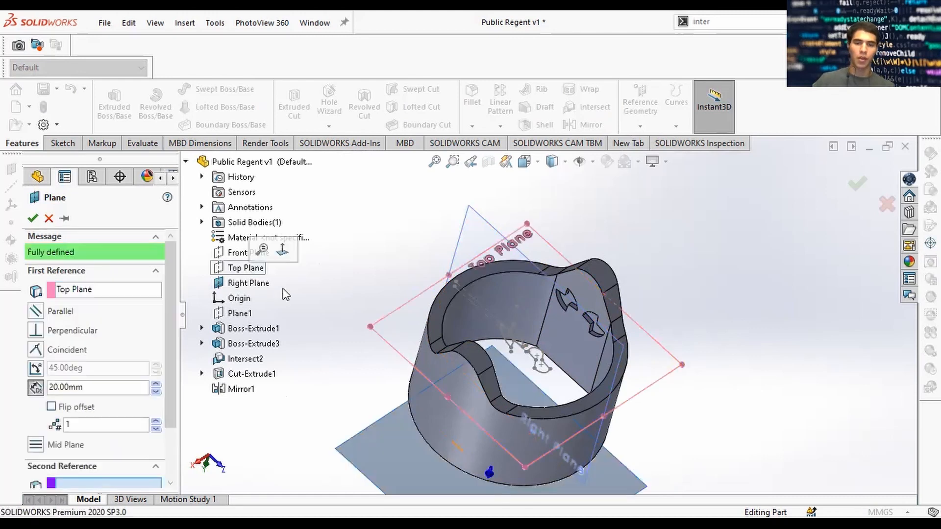
pyautogui.moveTo(529, 389); pyautogui.dragTo(452, 303, button='middle')
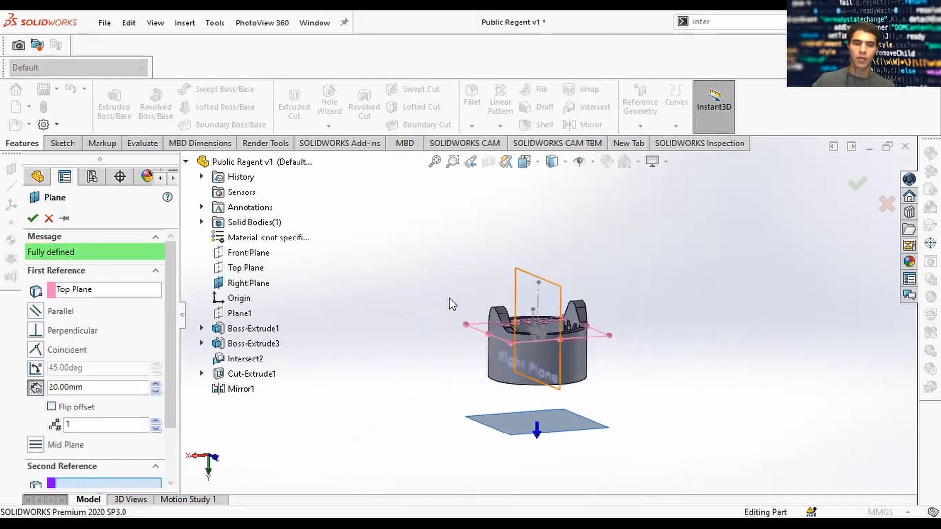
pyautogui.click(51, 407)
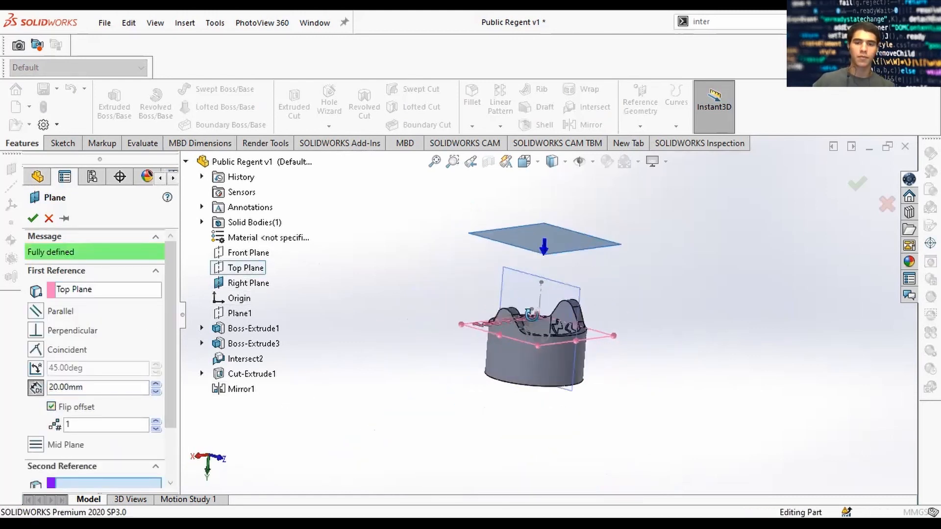
pyautogui.click(868, 185)
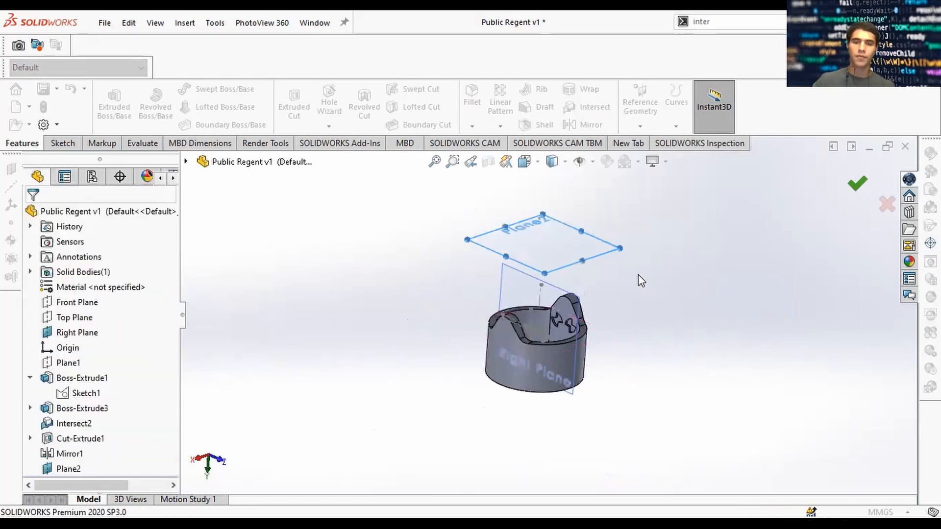
# Orient the view square to Plane2 and start a new sketch on it
pyautogui.moveTo(638, 275); pyautogui.dragTo(608, 345, button='middle')
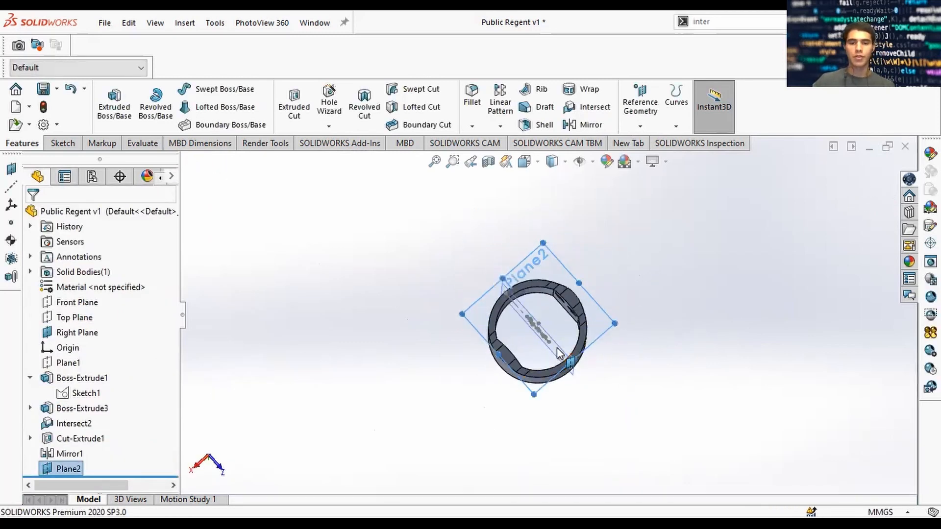
pyautogui.press('space')
pyautogui.click(436, 358)
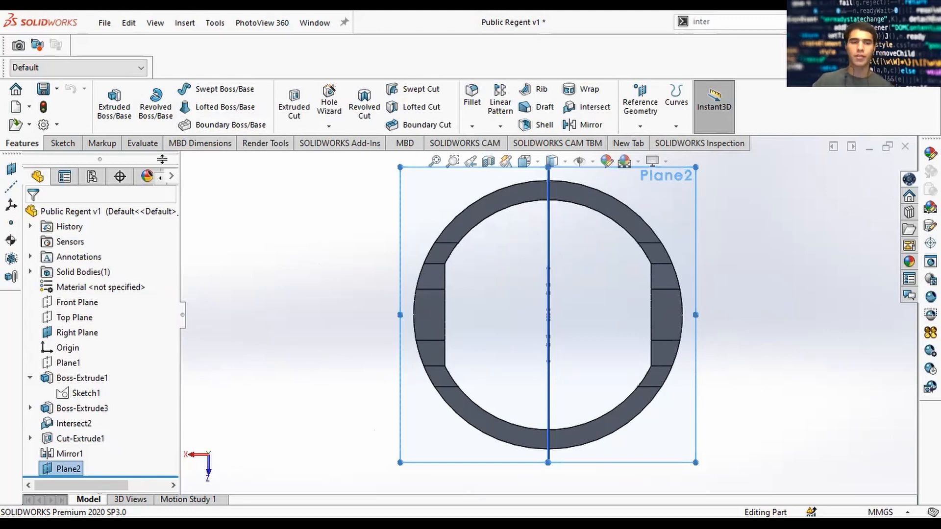
pyautogui.click(63, 144)
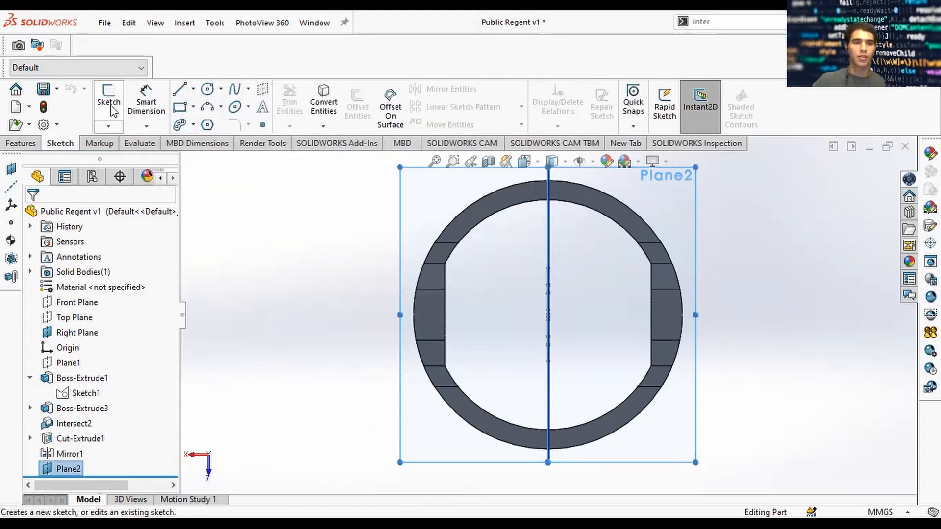
pyautogui.click(108, 103)
pyautogui.scroll(-1, 168, 343)
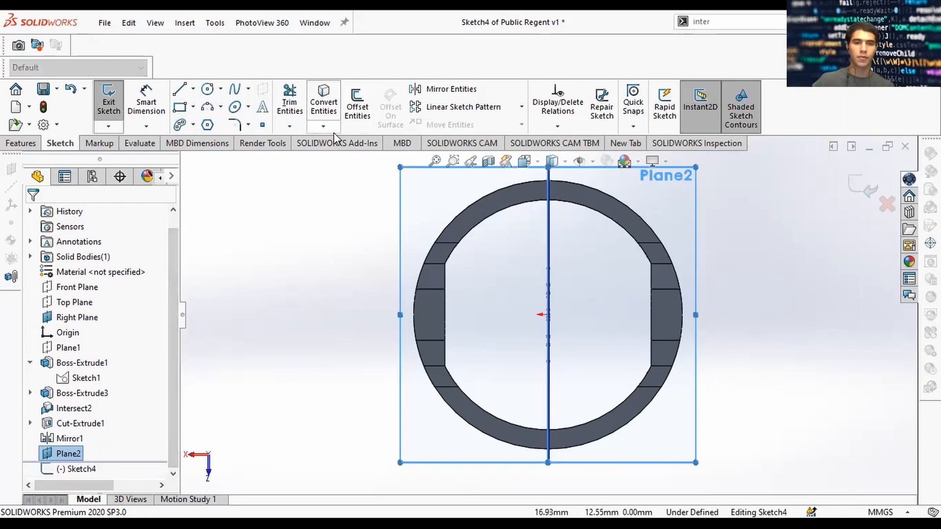
# Convert all twelve edges of the ring's inner outline, arcs and flat sides, into sketch entities on Plane2
pyautogui.click(323, 103)
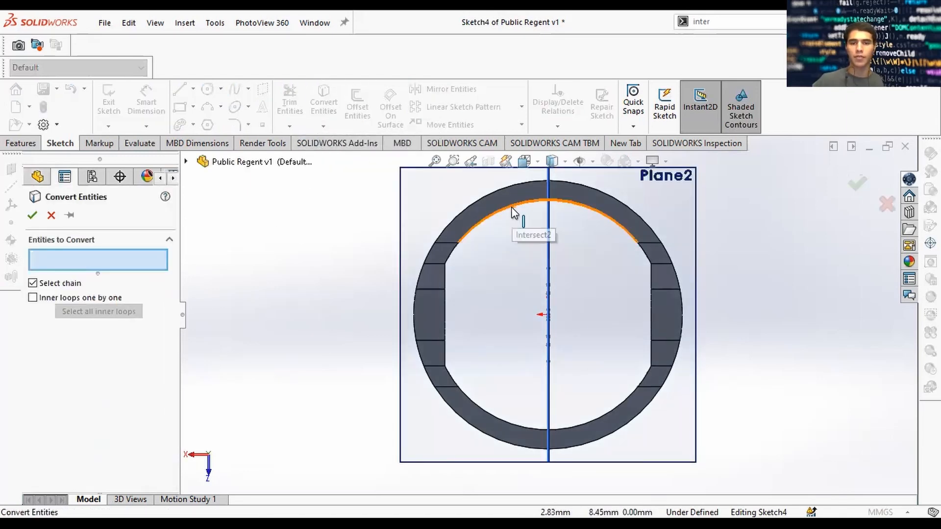
pyautogui.click(513, 212)
pyautogui.click(455, 252)
pyautogui.click(446, 282)
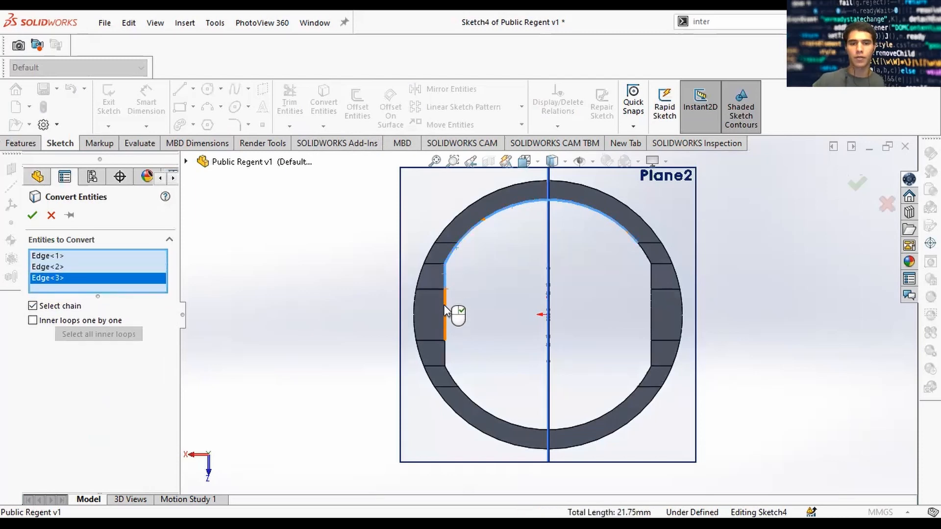
pyautogui.click(445, 321)
pyautogui.click(445, 360)
pyautogui.click(450, 378)
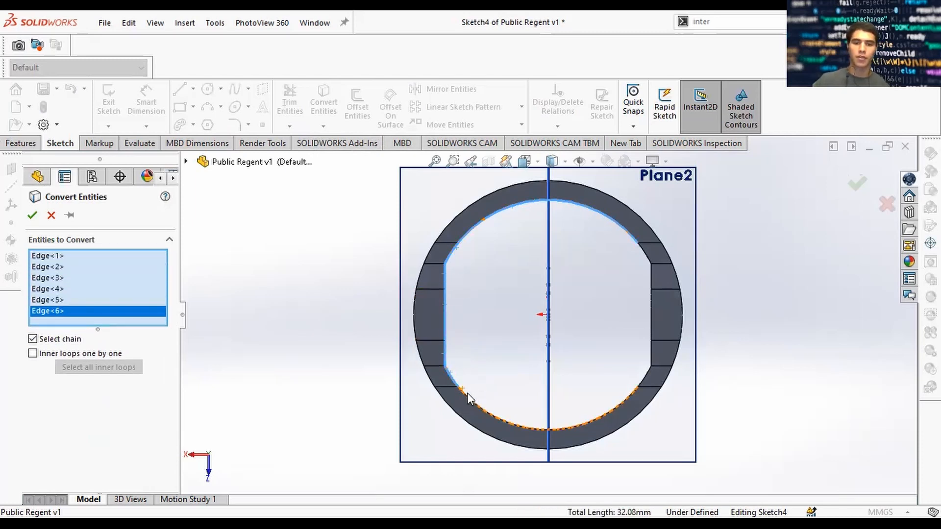
pyautogui.click(474, 406)
pyautogui.click(645, 375)
pyautogui.click(650, 357)
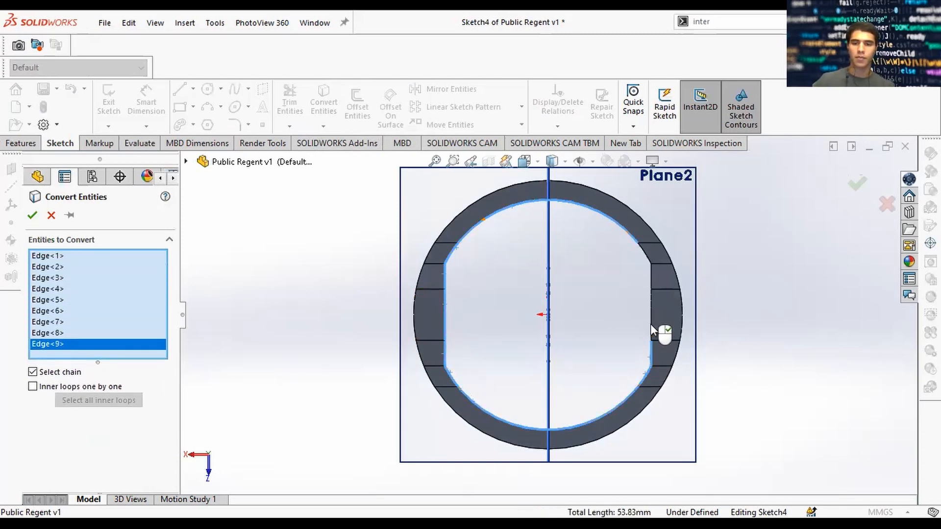
pyautogui.click(650, 320)
pyautogui.click(650, 275)
pyautogui.click(645, 259)
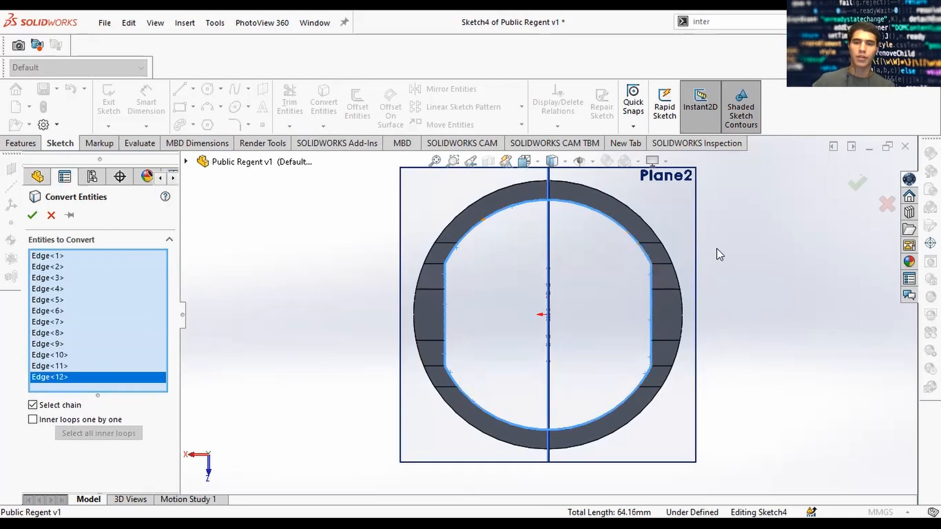
pyautogui.click(858, 186)
# Offset the converted inner outline as a chain by 0.1 mm, reversed towards the inside
pyautogui.moveTo(783, 334); pyautogui.dragTo(733, 257, button='middle')
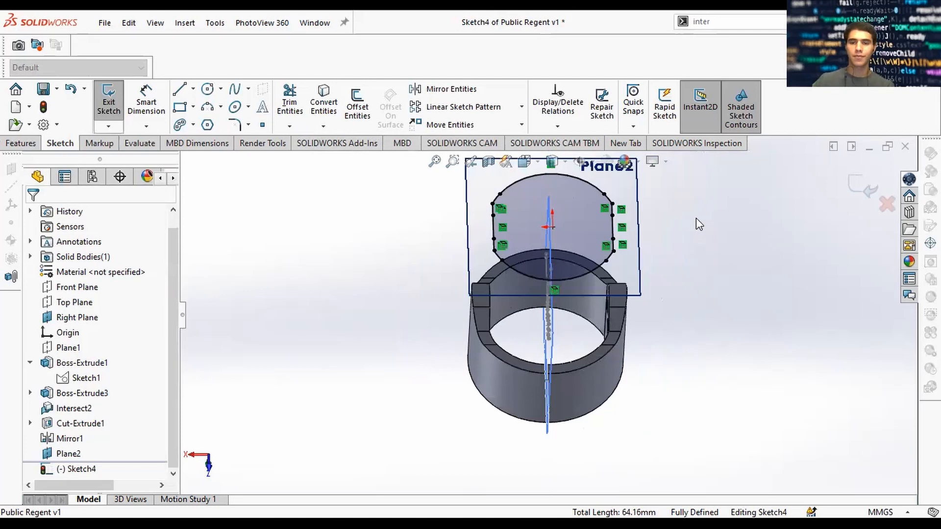
pyautogui.moveTo(696, 218)
pyautogui.mouseDown(button='middle')
pyautogui.moveTo(694, 247)
pyautogui.moveTo(483, 349)
pyautogui.mouseUp(button='middle')
pyautogui.press('space')
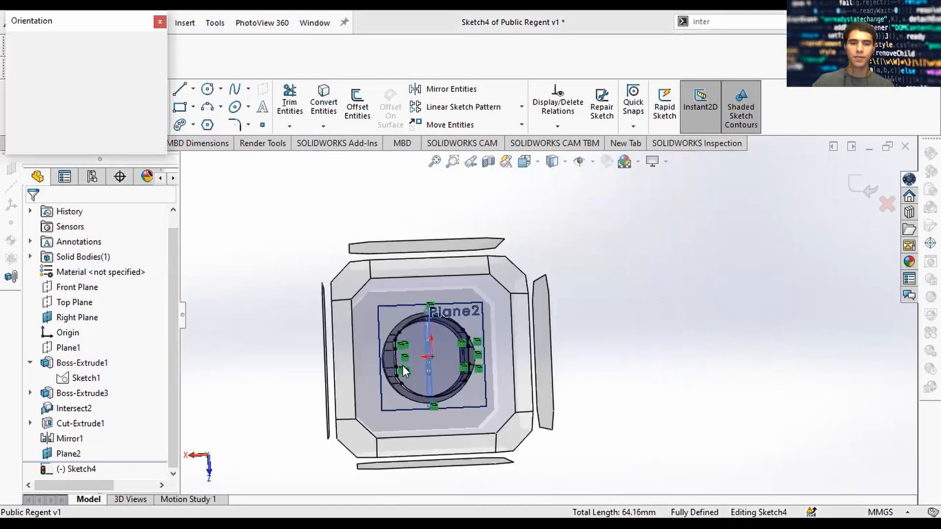
pyautogui.hotkey('ctrl', '8')
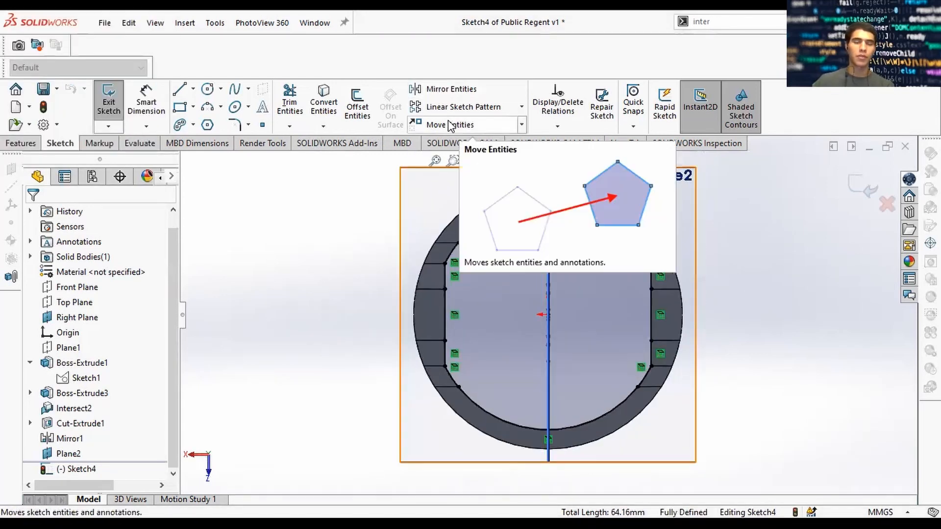
pyautogui.click(354, 109)
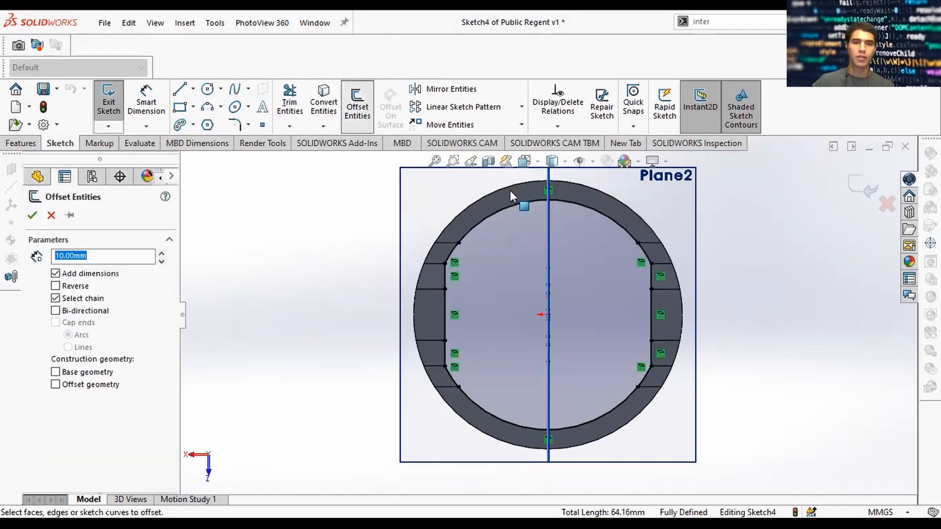
pyautogui.click(445, 269)
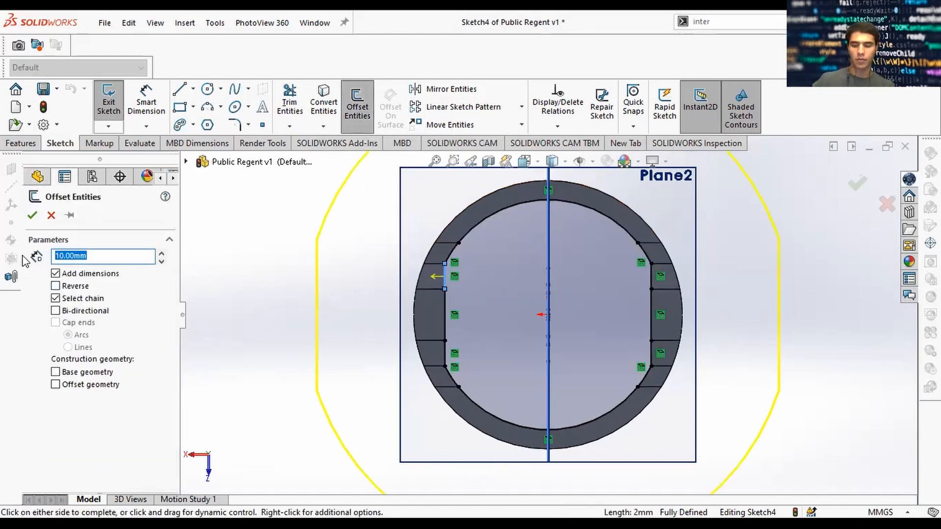
pyautogui.press('Return')
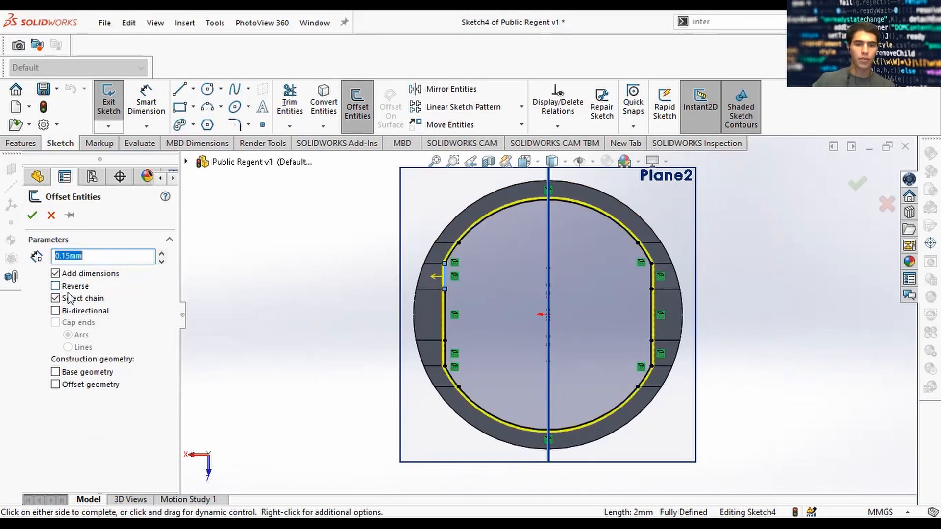
pyautogui.click(56, 287)
pyautogui.scroll(-10, 466, 283)
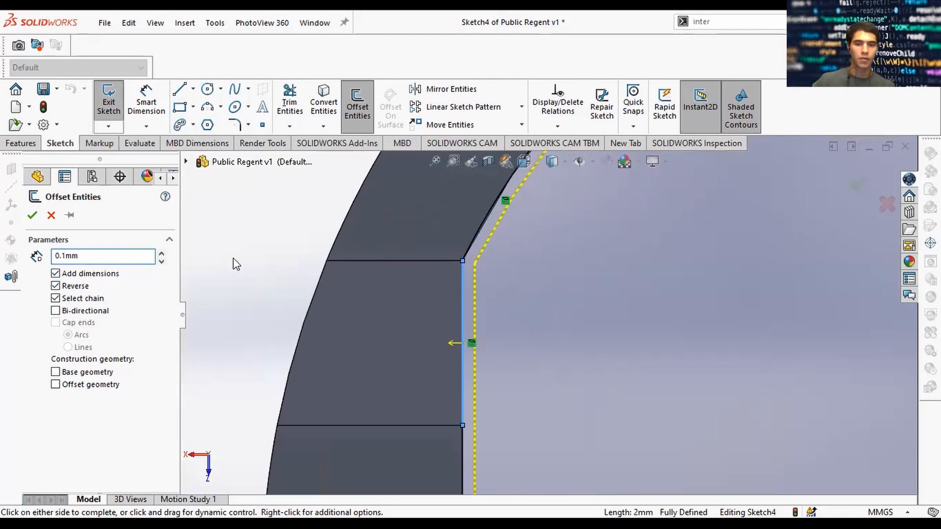
pyautogui.press('Return')
pyautogui.press('Return')
pyautogui.scroll(10, 466, 338)
pyautogui.scroll(-3, 704, 375)
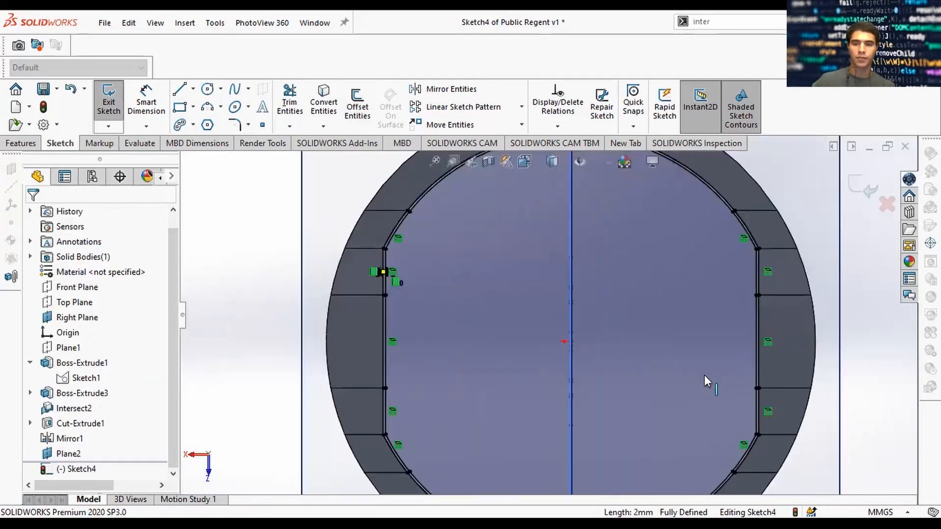
# Save the part and exit Sketch4
pyautogui.moveTo(704, 379)
pyautogui.mouseDown(button='middle')
pyautogui.moveTo(722, 372)
pyautogui.moveTo(733, 338)
pyautogui.moveTo(705, 218)
pyautogui.mouseUp(button='middle')
pyautogui.rightClick(703, 214)
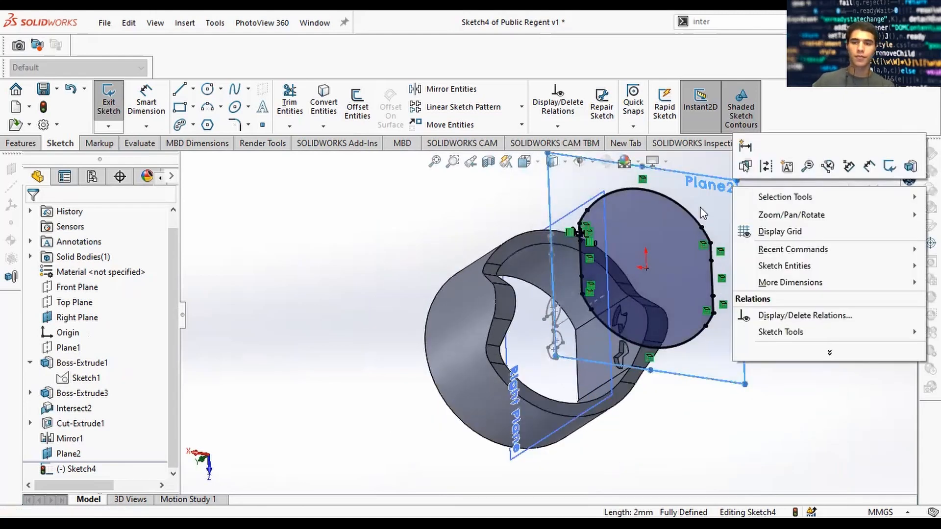
pyautogui.click(187, 353)
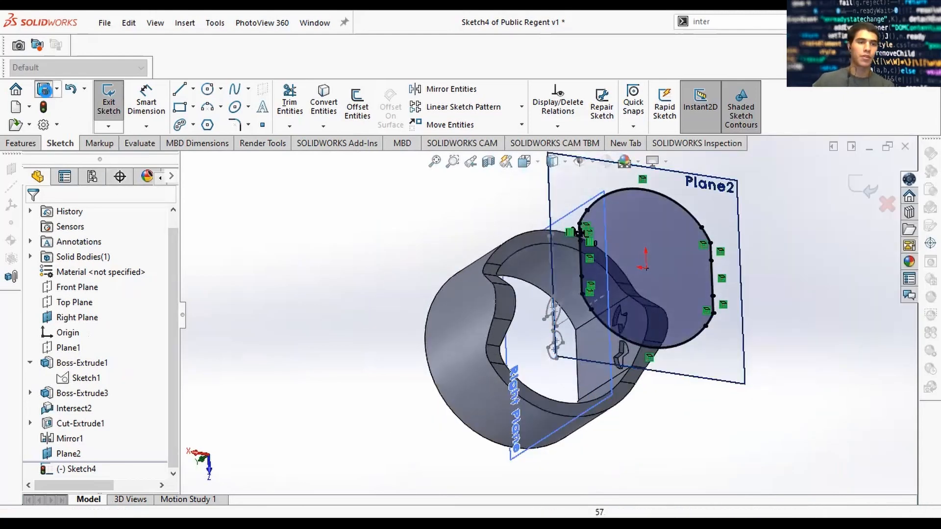
pyautogui.click(108, 104)
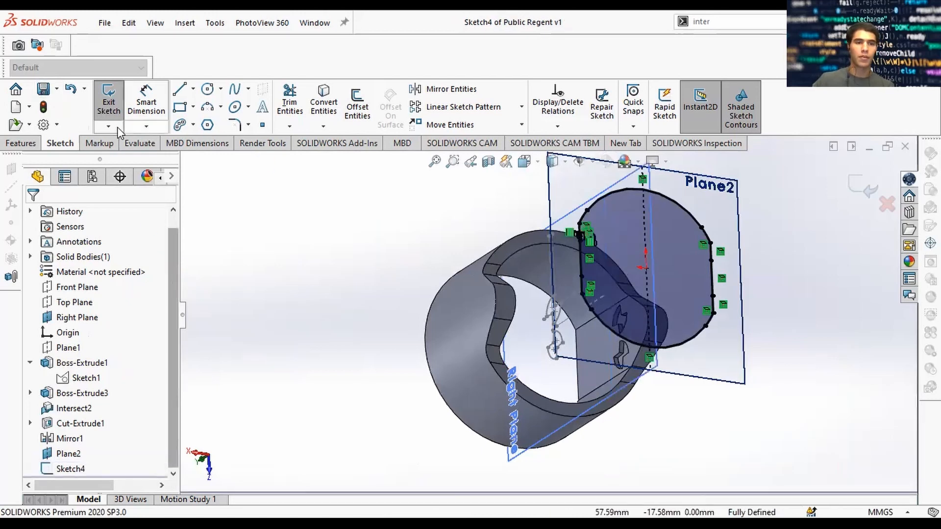
pyautogui.click(43, 106)
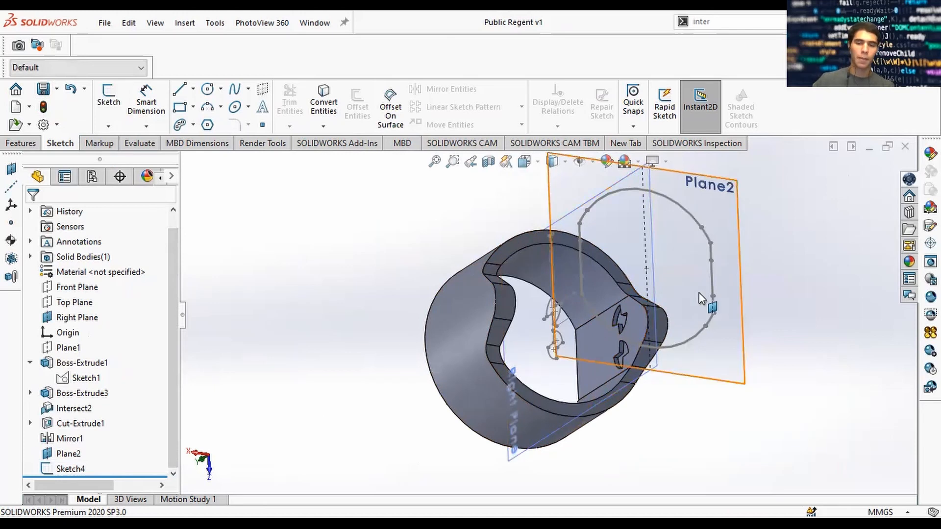
# Hide Plane2 and Sketch4 in the model
pyautogui.moveTo(748, 299); pyautogui.dragTo(725, 222, button='middle')
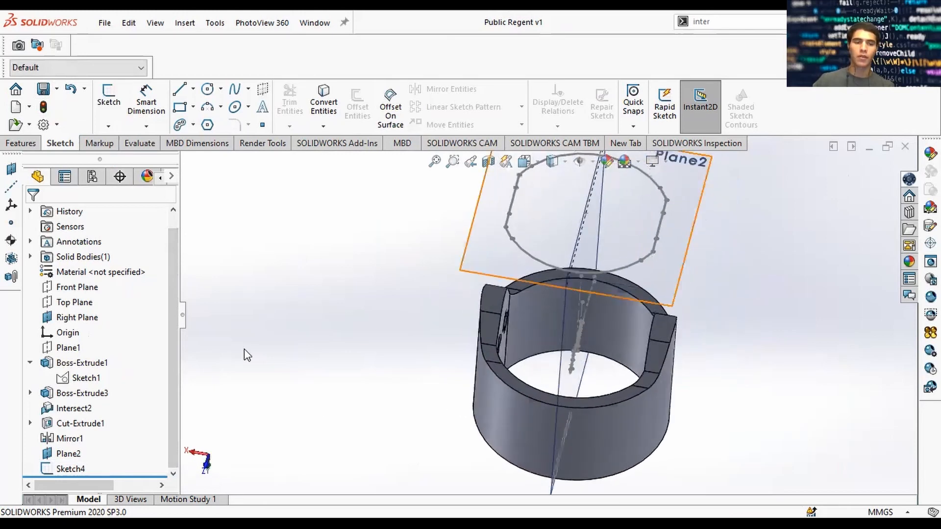
pyautogui.click(66, 454)
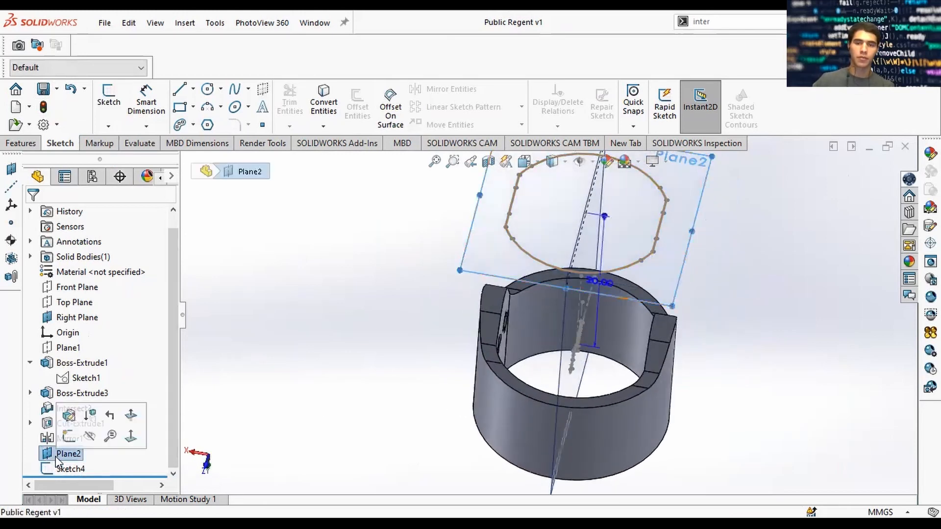
pyautogui.rightClick(96, 220)
pyautogui.click(94, 208)
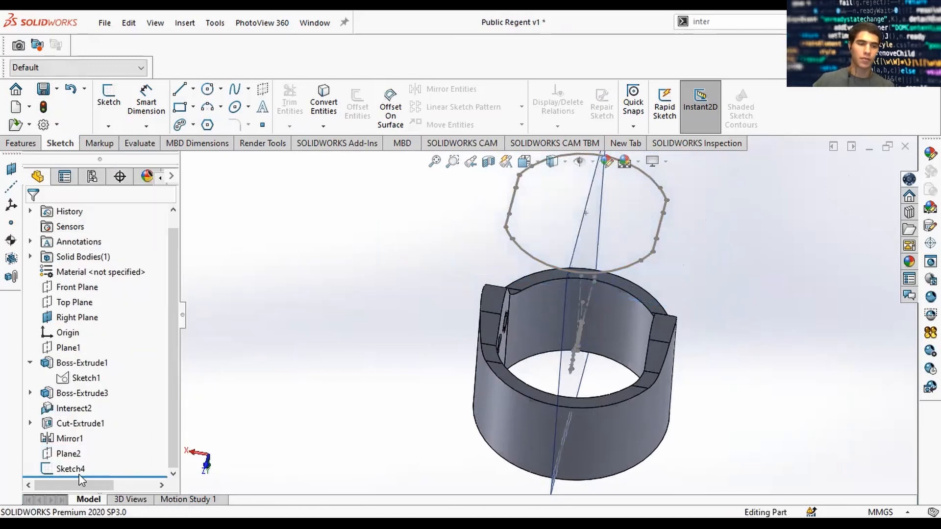
pyautogui.rightClick(73, 471)
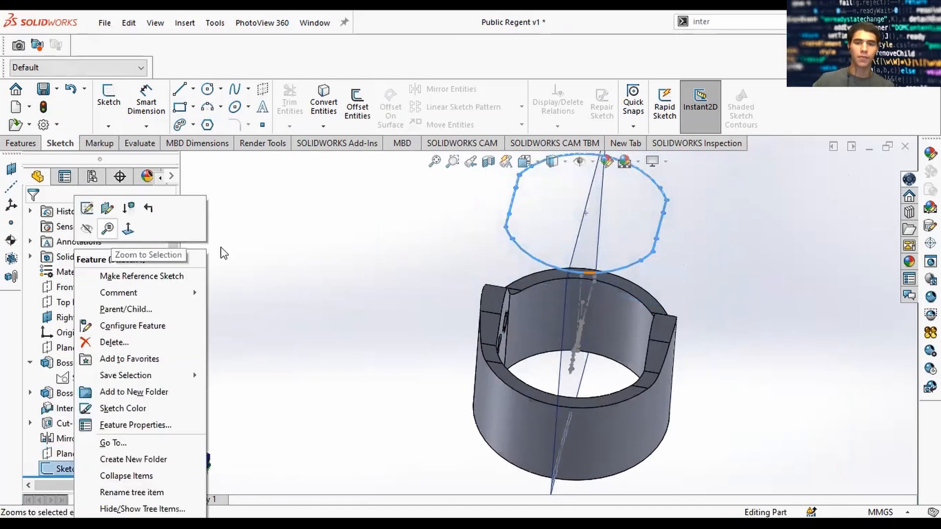
pyautogui.click(128, 229)
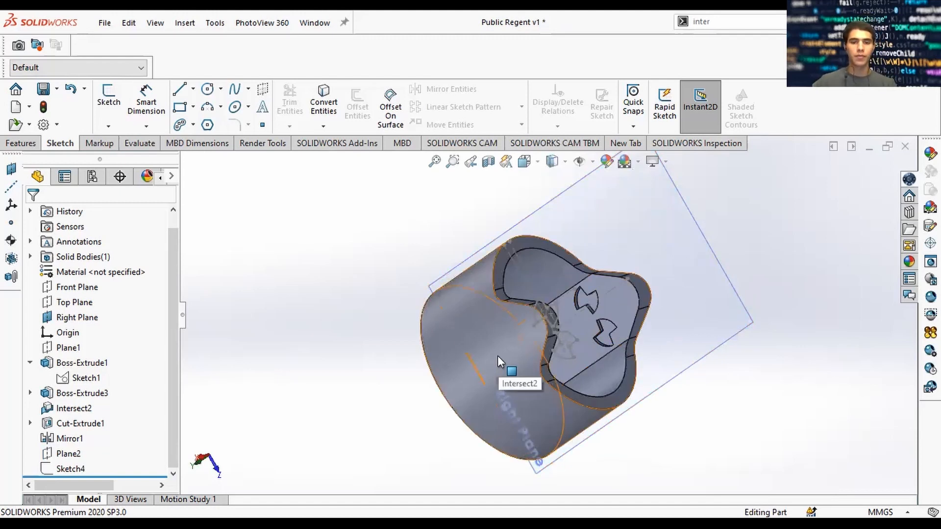
# Display the part with hidden lines visible and orient the view square to the Right Plane
pyautogui.click(564, 162)
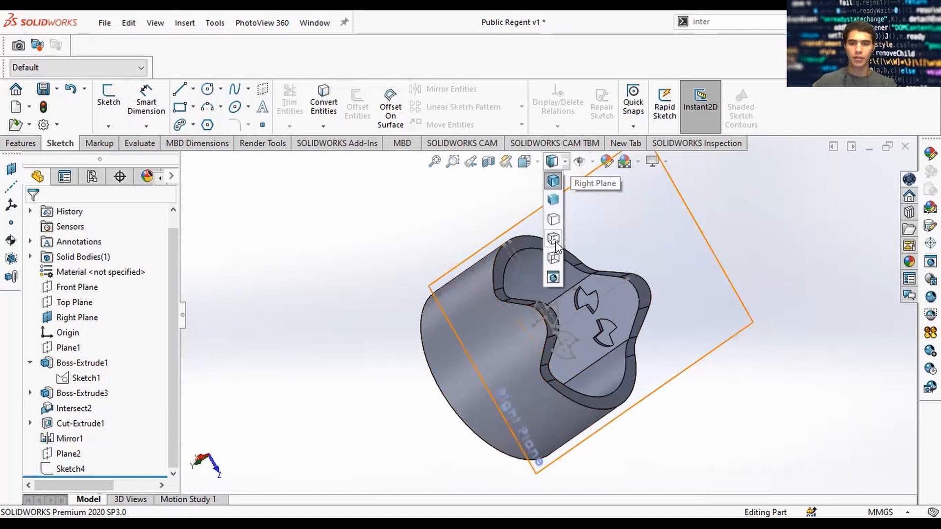
pyautogui.click(554, 239)
pyautogui.moveTo(756, 288); pyautogui.dragTo(560, 354, button='middle')
pyautogui.press('space')
pyautogui.click(465, 363)
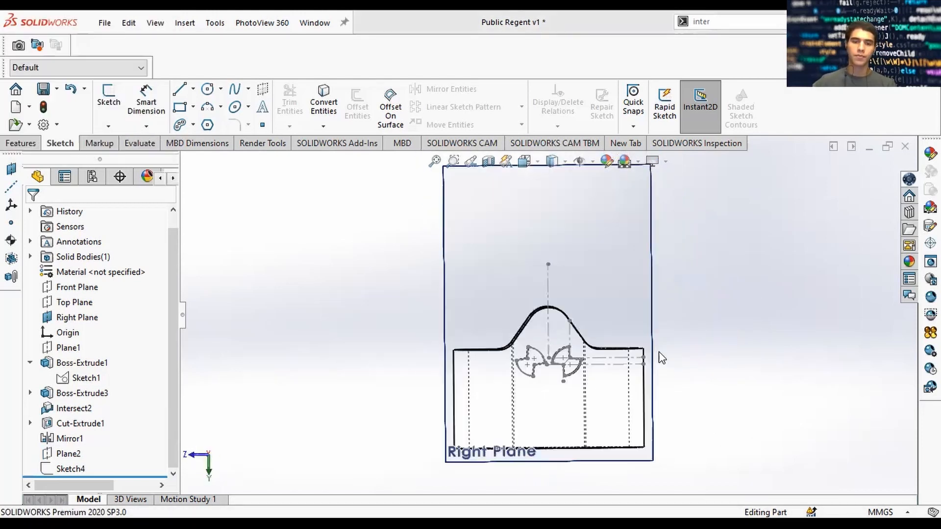
pyautogui.scroll(-2, 672, 359)
pyautogui.keyDown('ctrl'); pyautogui.moveTo(546, 361); pyautogui.dragTo(550, 315, button='middle'); pyautogui.keyUp('ctrl')
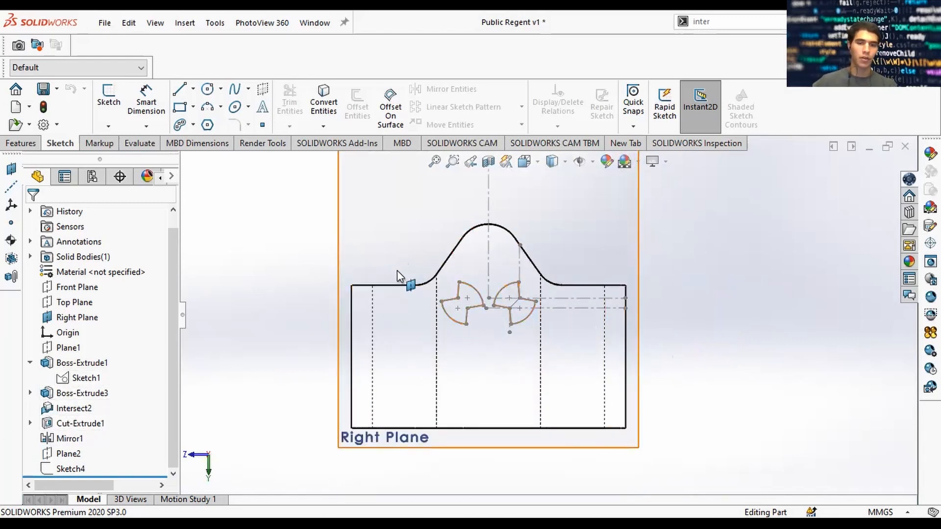
# Start a new sketch on the Right Plane
pyautogui.click(77, 318)
pyautogui.click(108, 102)
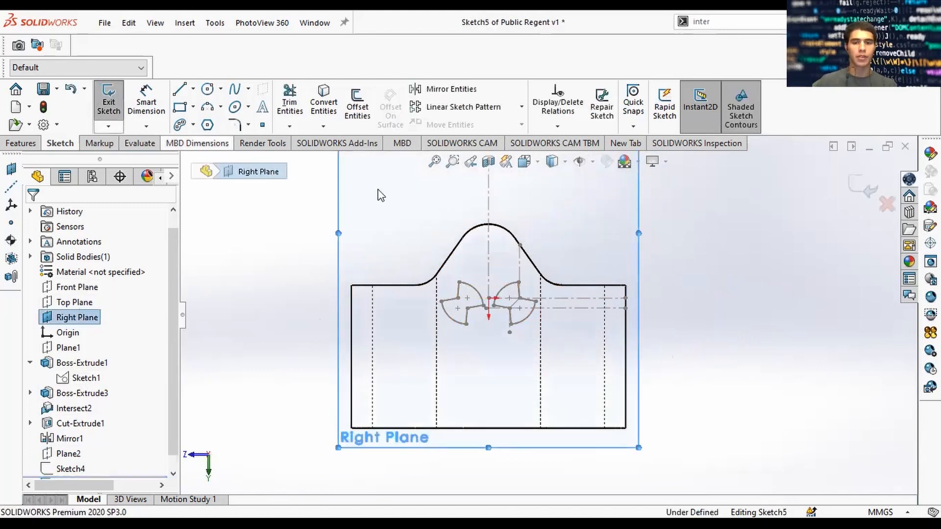
pyautogui.scroll(-5, 524, 289)
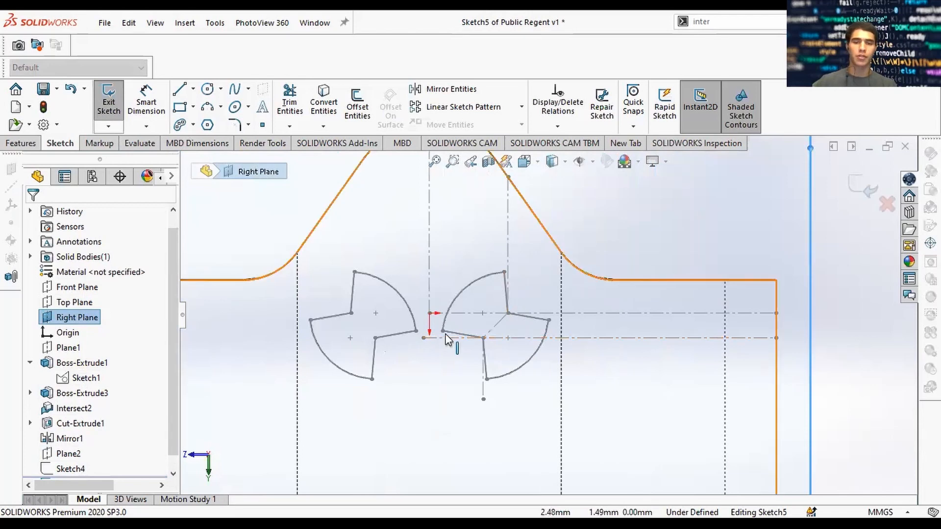
pyautogui.moveTo(164, 425); pyautogui.dragTo(174, 466)
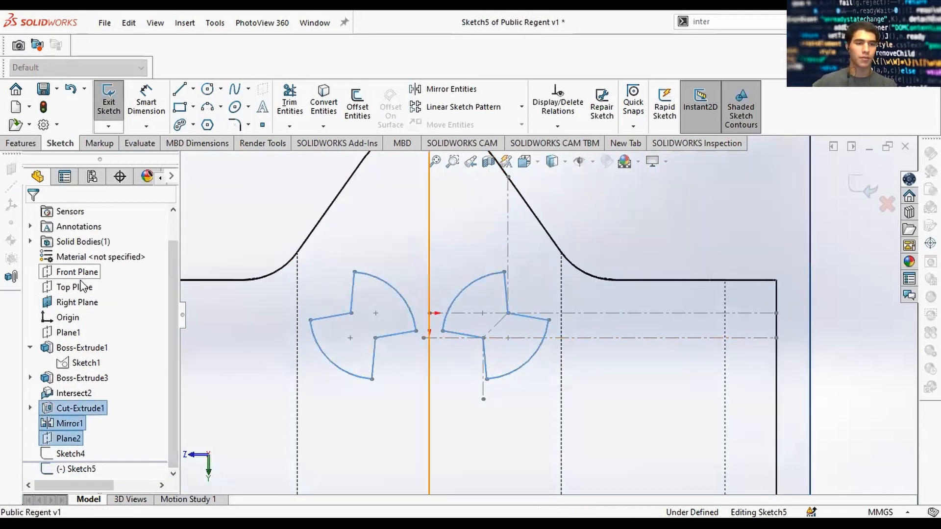
pyautogui.click(73, 302)
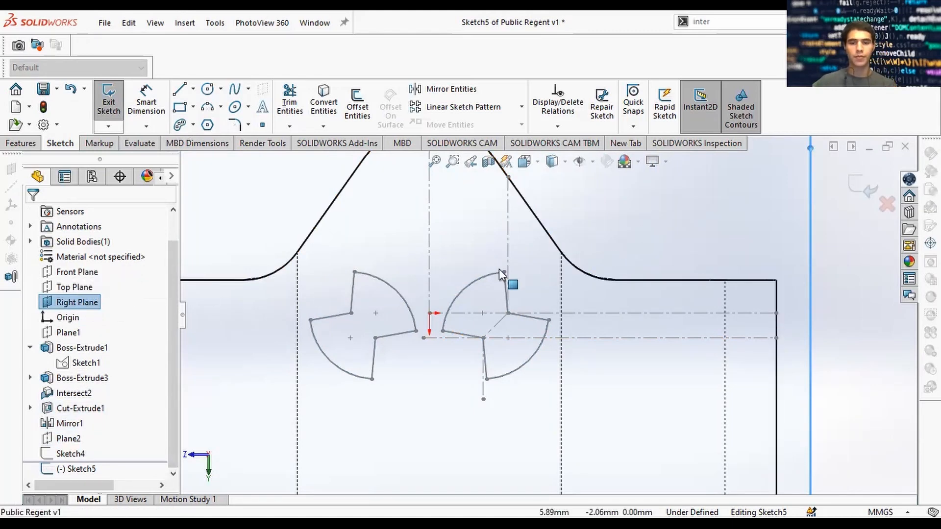
# Sketch a closed, slanted four-sided strip about 10.57 mm long, from near the origin to the ring's outer vertical edge
pyautogui.click(179, 89)
pyautogui.scroll(-2, 501, 322)
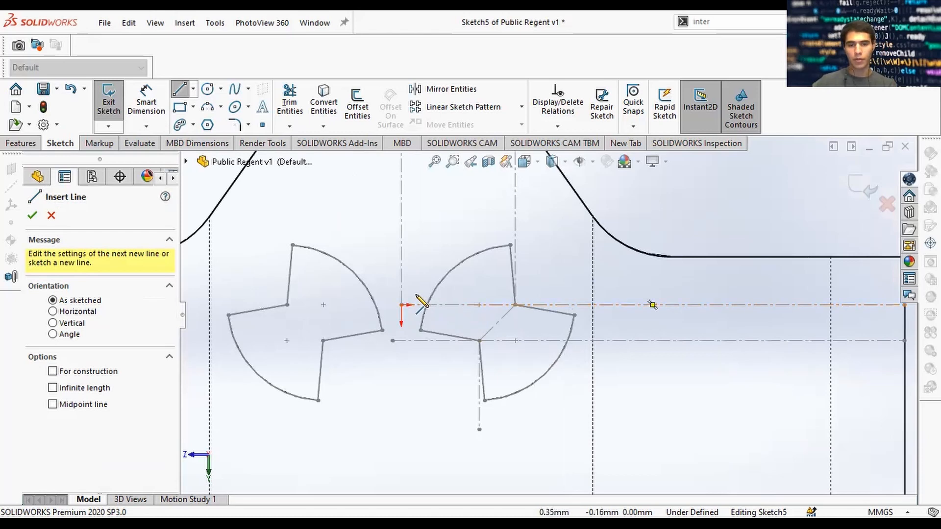
pyautogui.click(413, 291)
pyautogui.scroll(2, 857, 390)
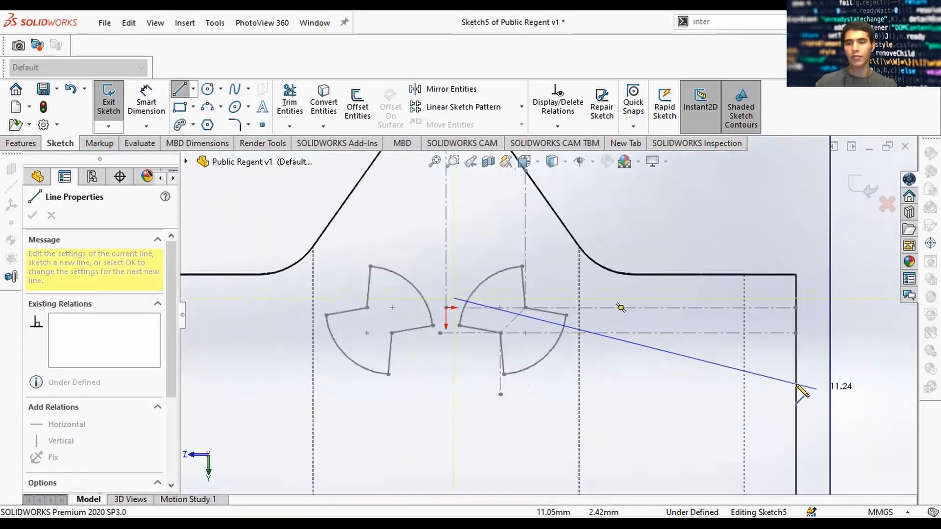
pyautogui.click(795, 380)
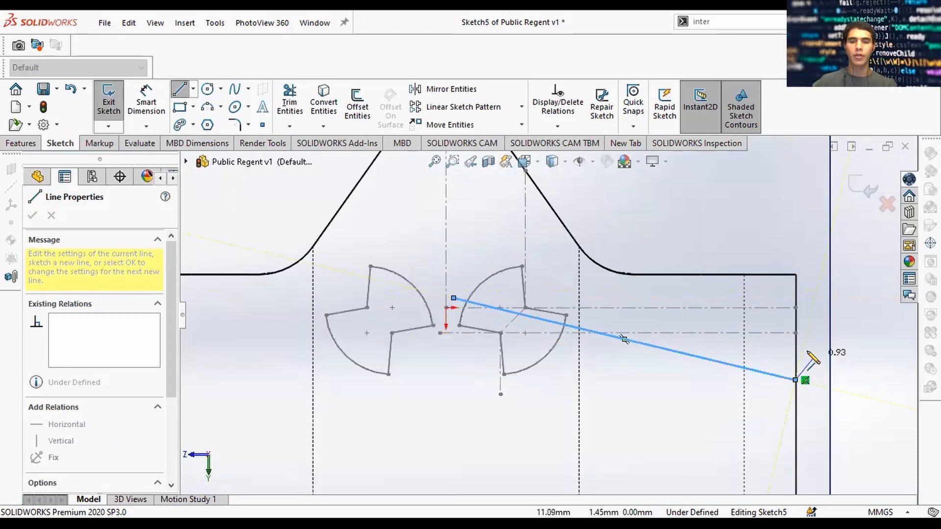
pyautogui.click(794, 404)
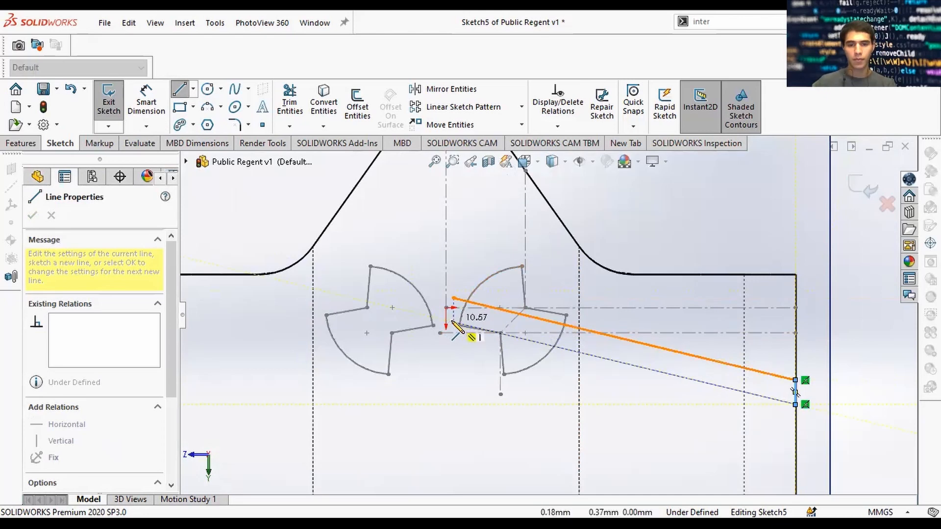
pyautogui.click(454, 322)
pyautogui.click(454, 297)
pyautogui.press('Escape')
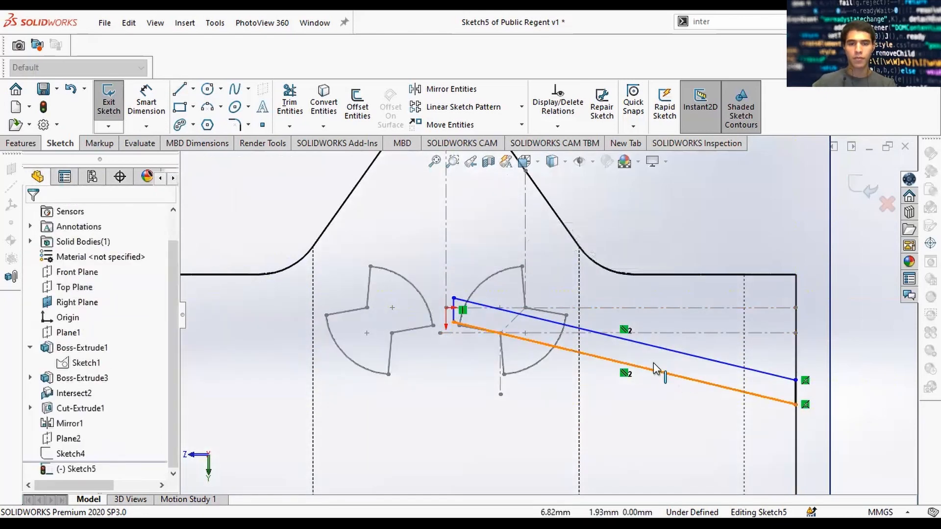
# Make both long lines of the strip parallel to the short slanted edge of the neighbouring cut profile
pyautogui.click(557, 323)
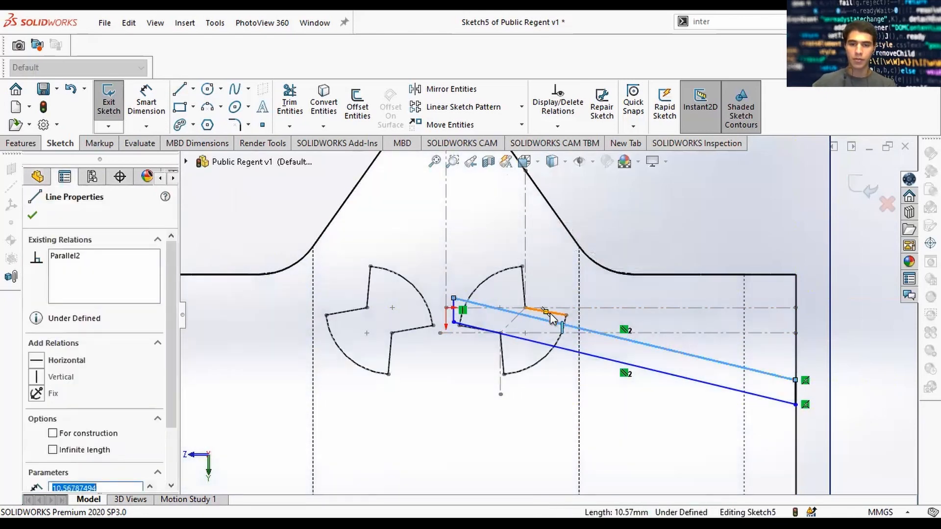
pyautogui.keyDown('ctrl'); pyautogui.click(578, 371); pyautogui.keyUp('ctrl')
pyautogui.moveTo(172, 368); pyautogui.dragTo(171, 417)
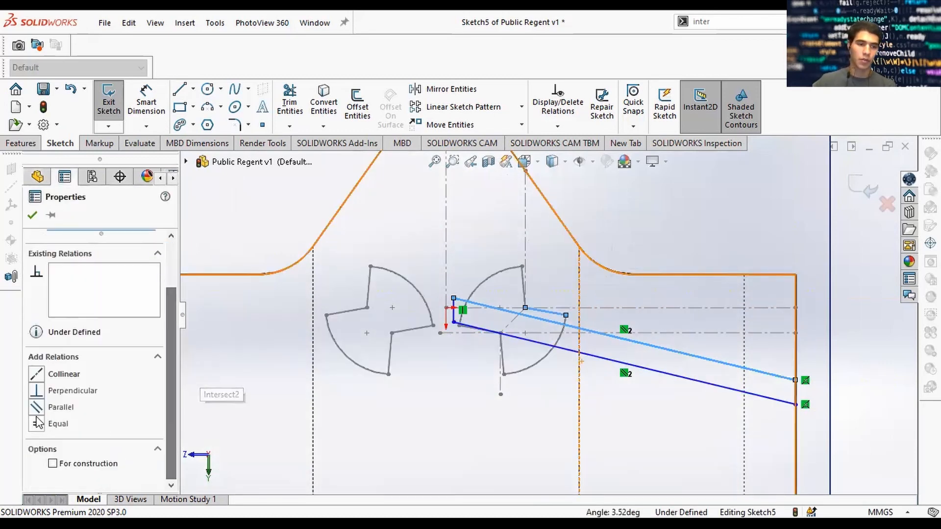
pyautogui.click(37, 411)
pyautogui.scroll(-2, 577, 397)
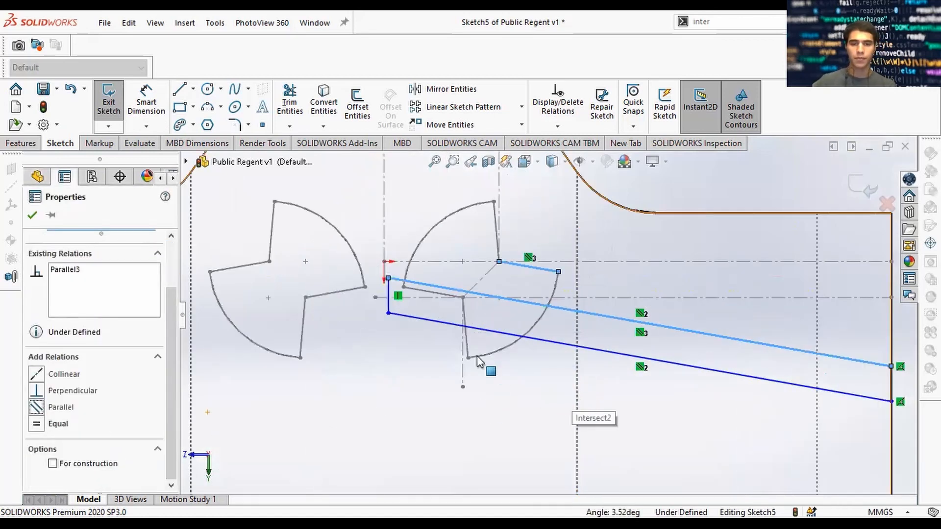
pyautogui.keyDown('ctrl'); pyautogui.click(539, 339); pyautogui.keyUp('ctrl')
pyautogui.keyDown('ctrl'); pyautogui.click(527, 302); pyautogui.keyUp('ctrl')
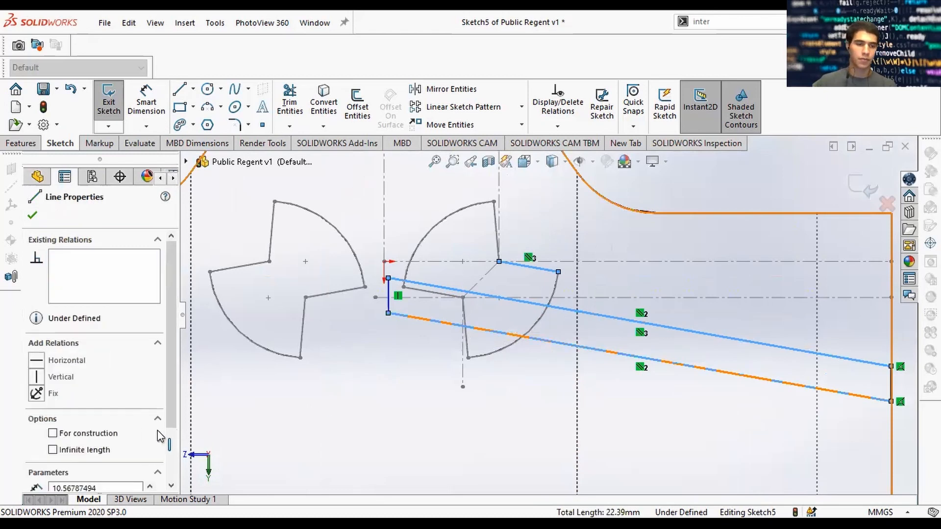
pyautogui.moveTo(171, 409); pyautogui.dragTo(171, 453)
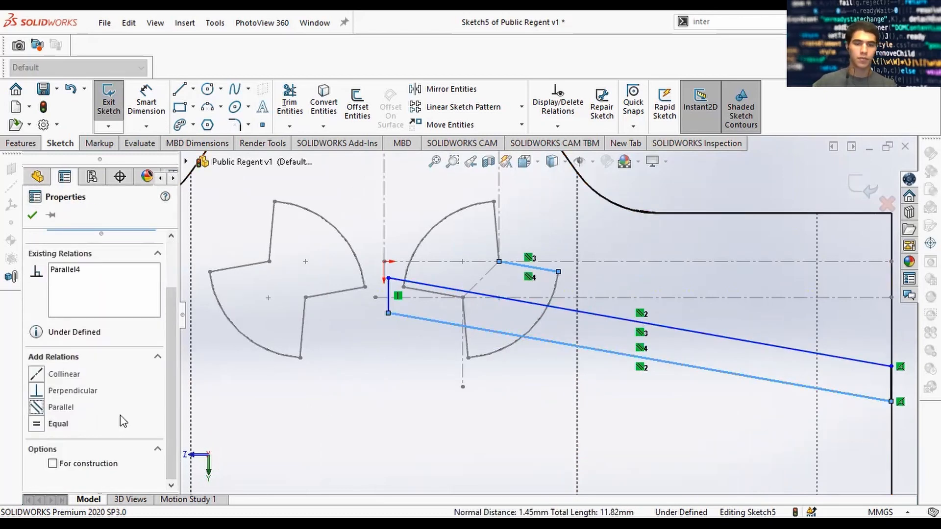
pyautogui.press('Escape')
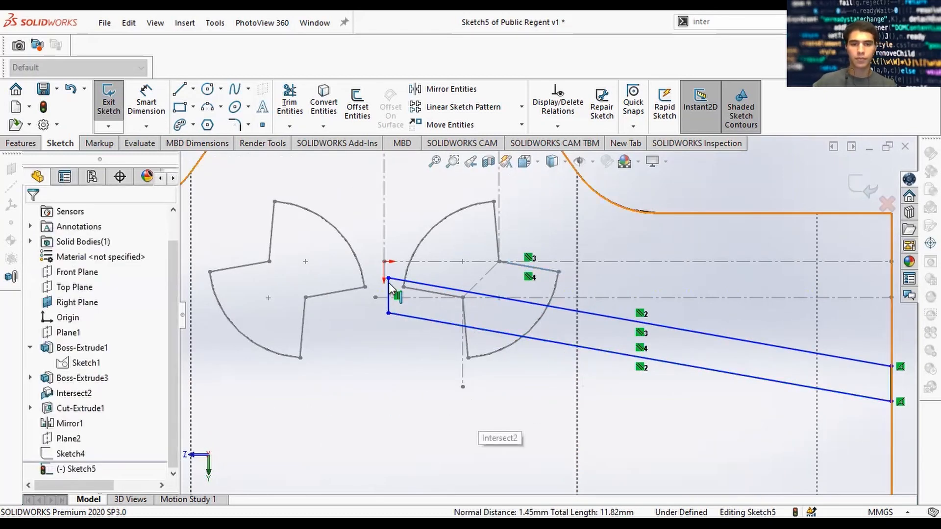
# Move the strip's upper inner corner away from the origin to inside the neighbouring cut profile
pyautogui.moveTo(389, 279)
pyautogui.mouseDown()
pyautogui.moveTo(445, 270)
pyautogui.moveTo(422, 291)
pyautogui.moveTo(433, 276)
pyautogui.mouseUp()
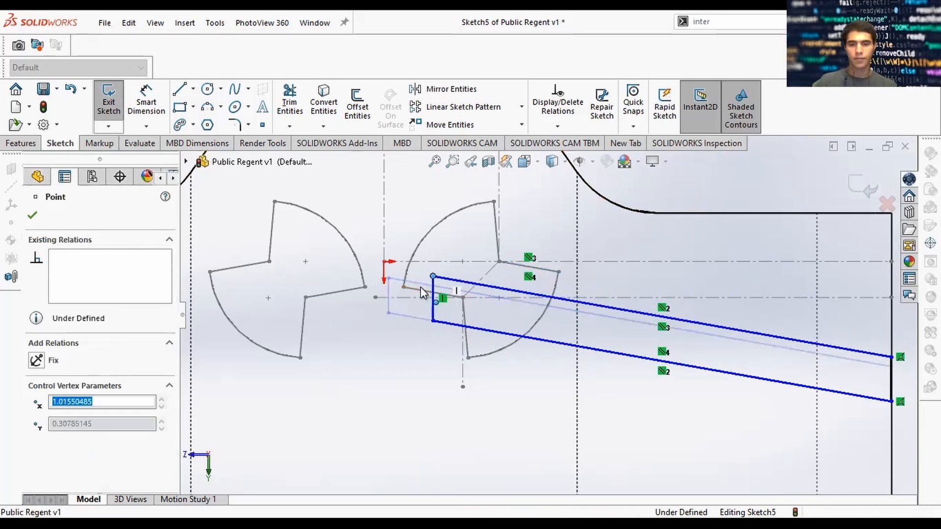
pyautogui.keyDown('ctrl'); pyautogui.click(546, 338); pyautogui.keyUp('ctrl')
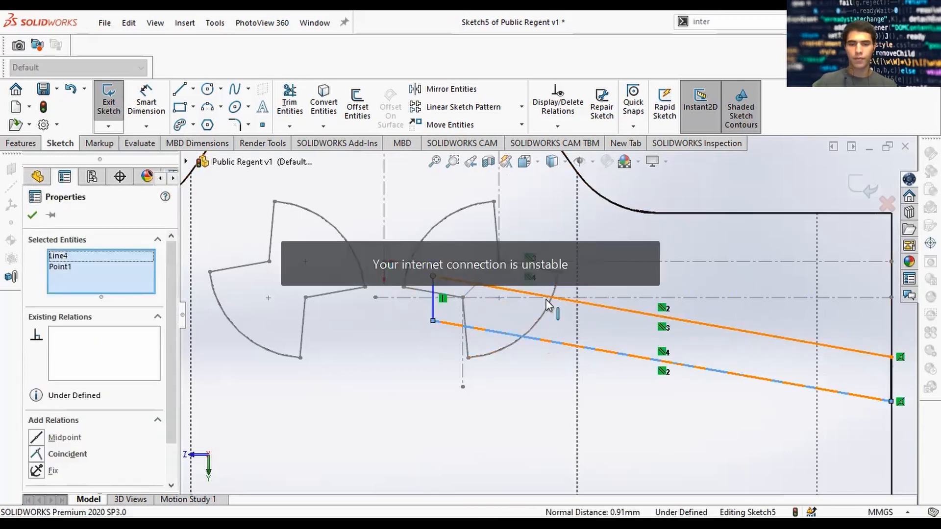
pyautogui.click(590, 396)
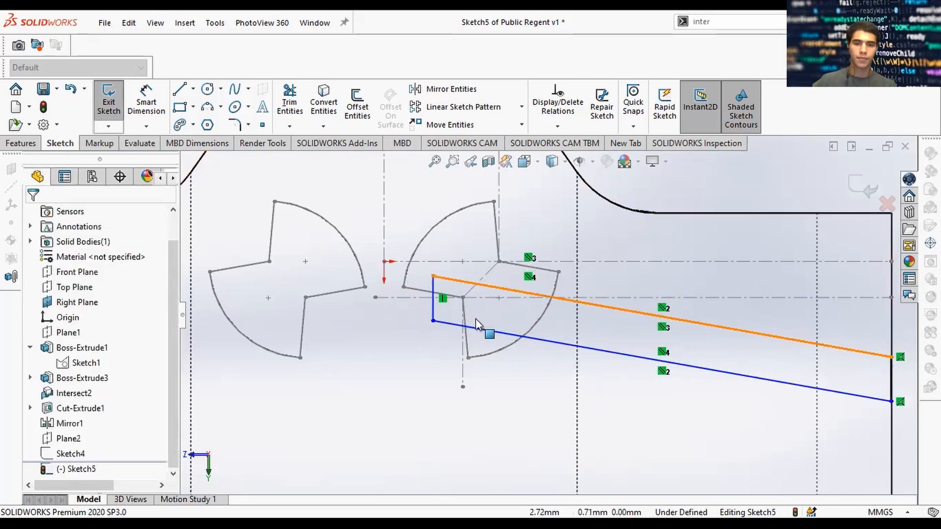
pyautogui.moveTo(433, 321); pyautogui.dragTo(426, 259)
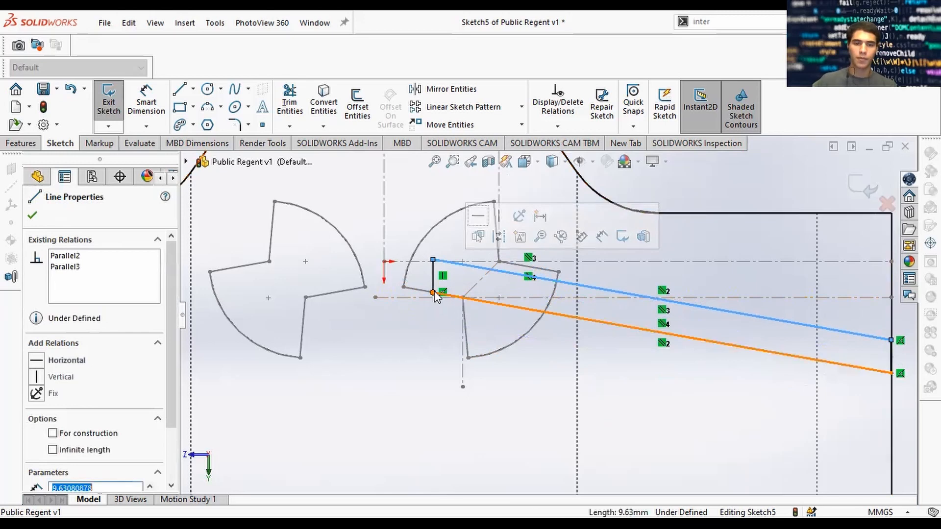
pyautogui.moveTo(433, 292); pyautogui.dragTo(425, 273)
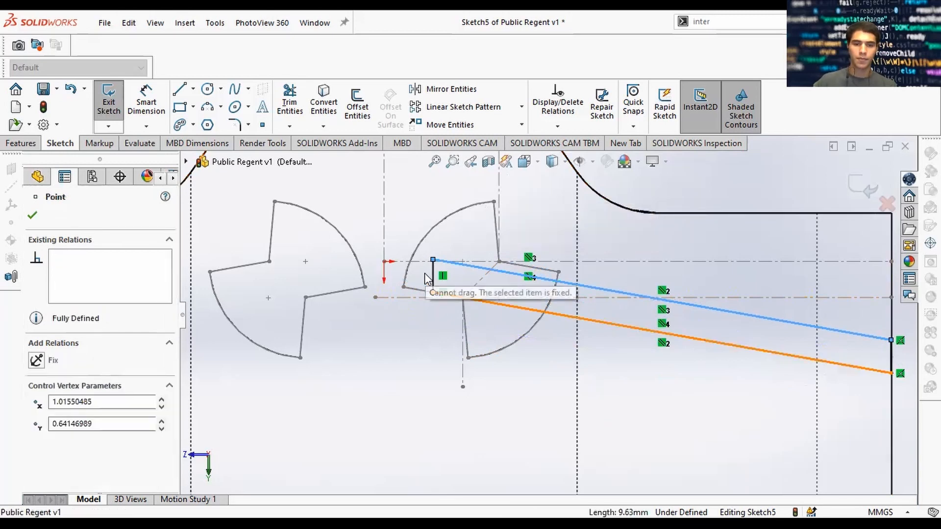
pyautogui.click(72, 93)
# Move the strip's lower inner corner up onto the horizontal centreline through the origin, making it coincident
pyautogui.click(433, 322)
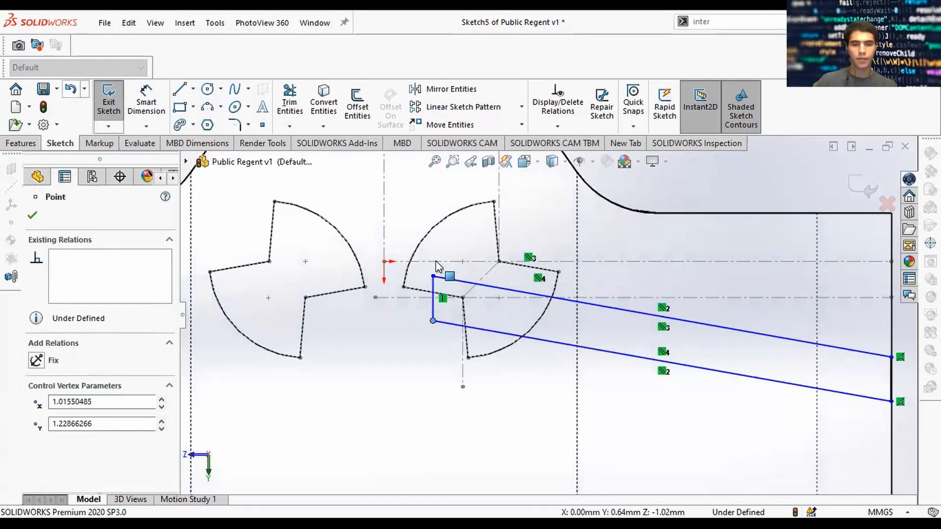
pyautogui.moveTo(433, 321); pyautogui.dragTo(432, 261)
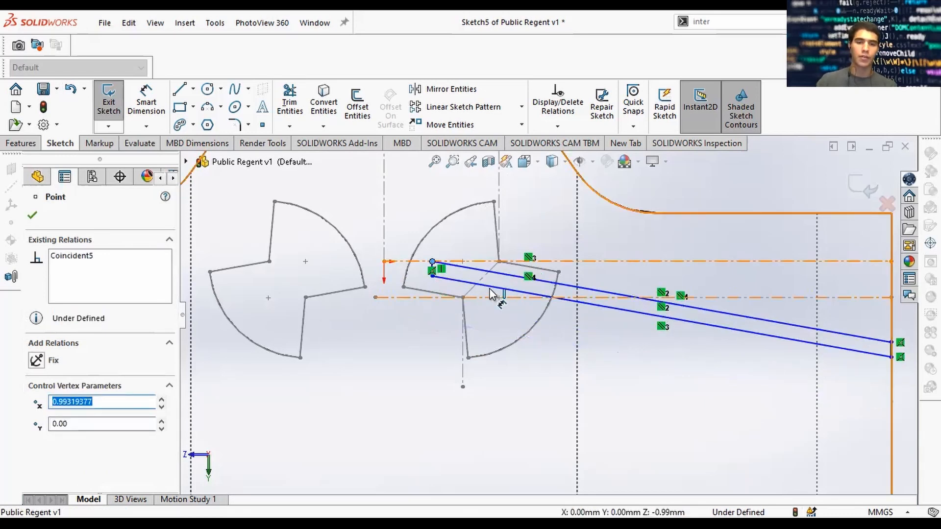
pyautogui.press('Escape')
# Dimension the spacing between the strip's two long parallel lines as 0.8 mm
pyautogui.scroll(-2, 561, 300)
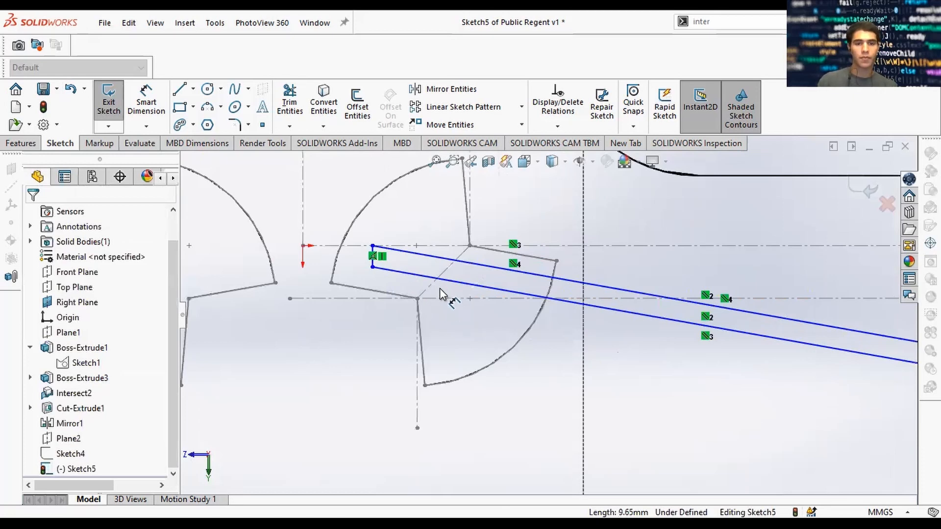
pyautogui.scroll(-2, 439, 289)
pyautogui.click(460, 256)
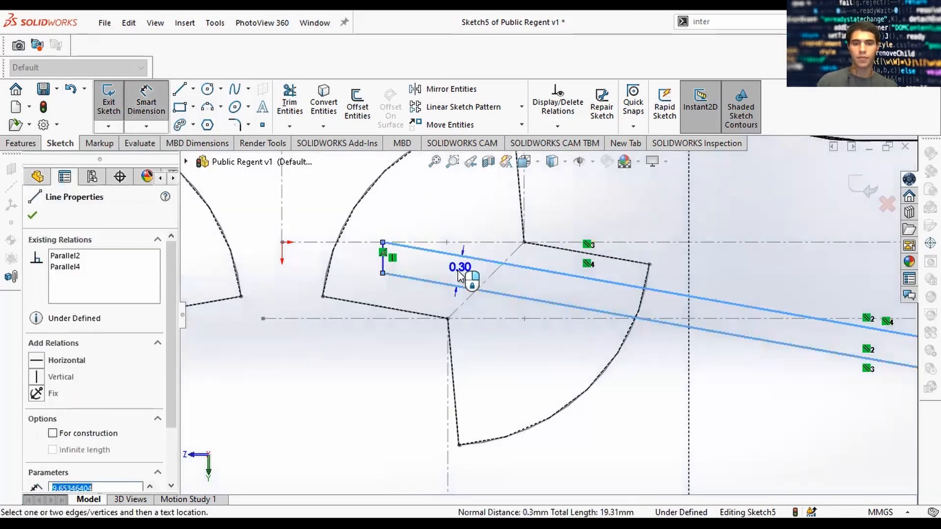
pyautogui.click(566, 297)
pyautogui.write('0.8')
pyautogui.press('Return')
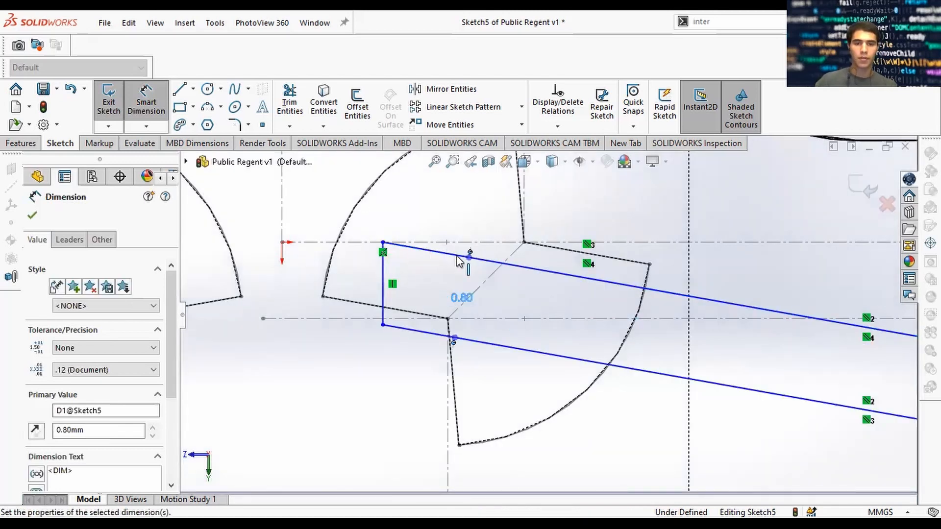
pyautogui.press('Escape')
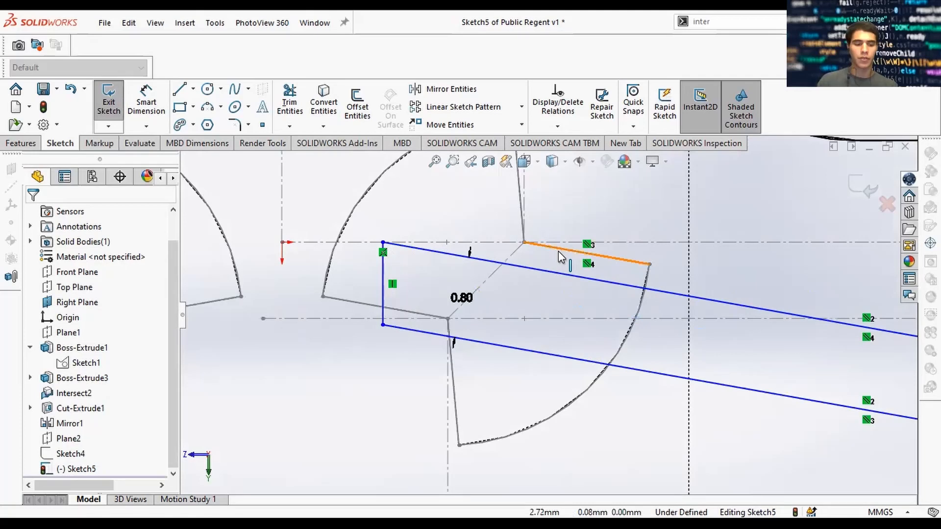
pyautogui.moveTo(557, 250); pyautogui.dragTo(558, 232, button='right')
pyautogui.click(561, 251)
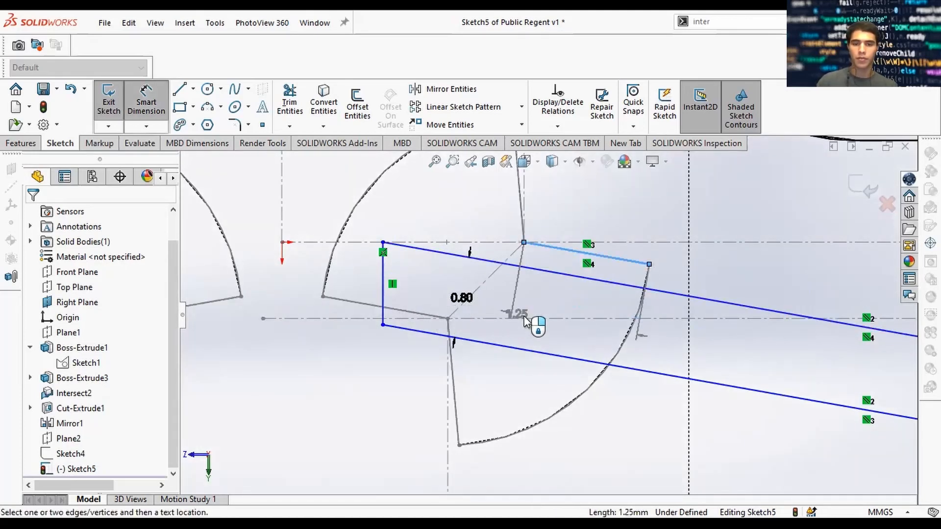
pyautogui.press('Escape')
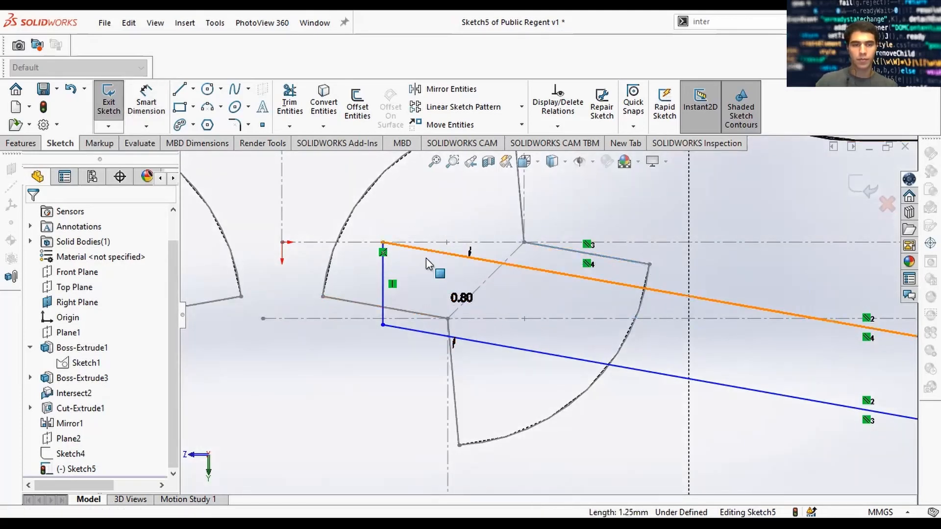
# Dimension the distance between the cut profile's short slanted edge and the strip's upper line, without entering a new value
pyautogui.click(146, 103)
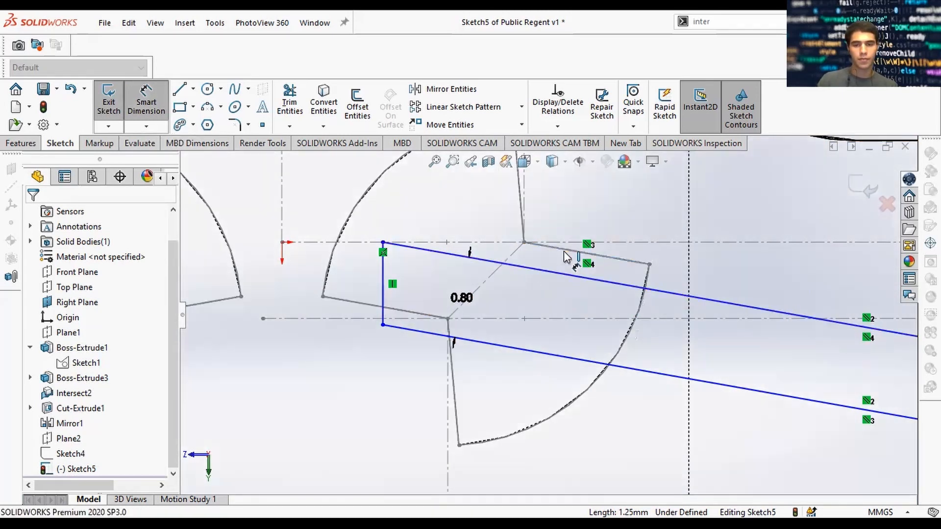
pyautogui.click(564, 251)
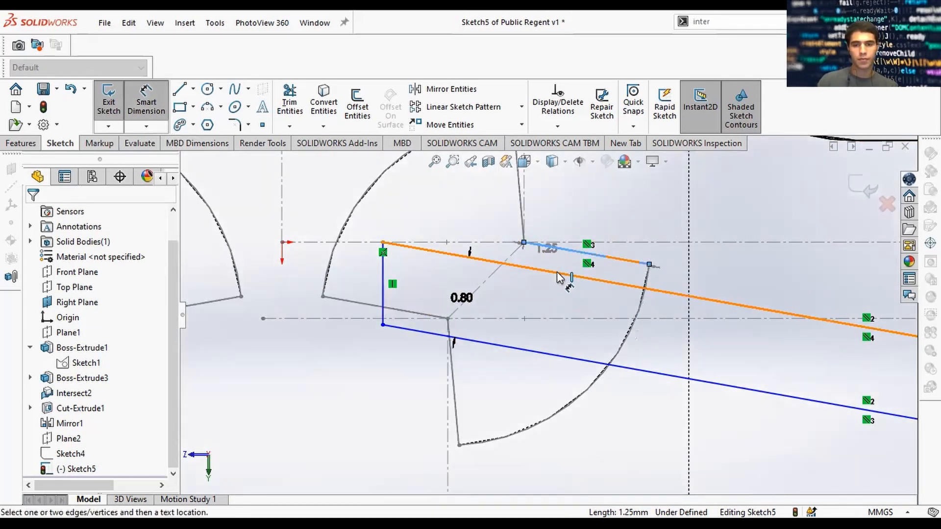
pyautogui.click(614, 282)
pyautogui.click(672, 280)
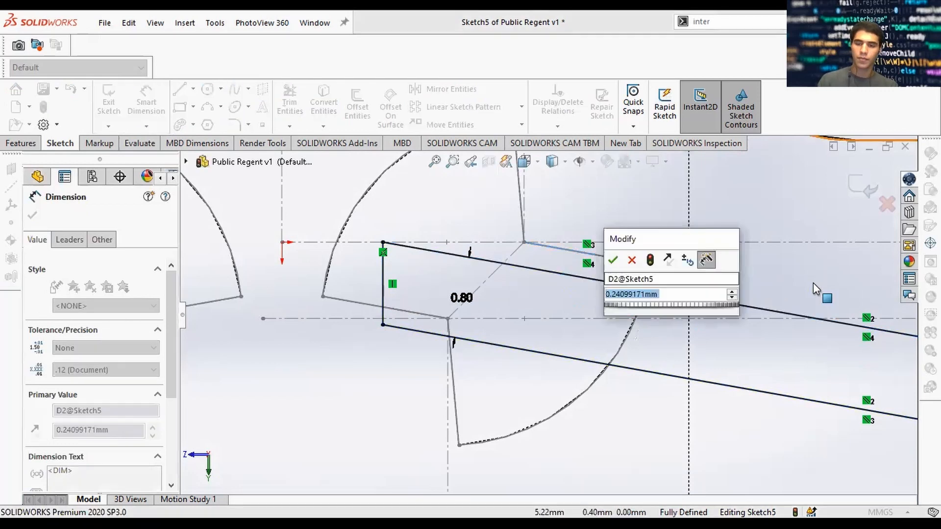
pyautogui.write('.')
pyautogui.press('BackSpace')
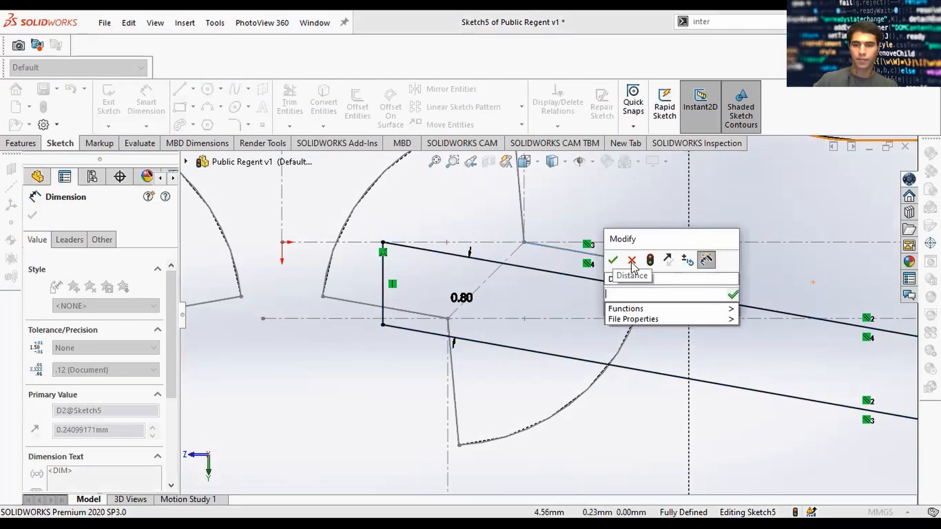
pyautogui.click(632, 262)
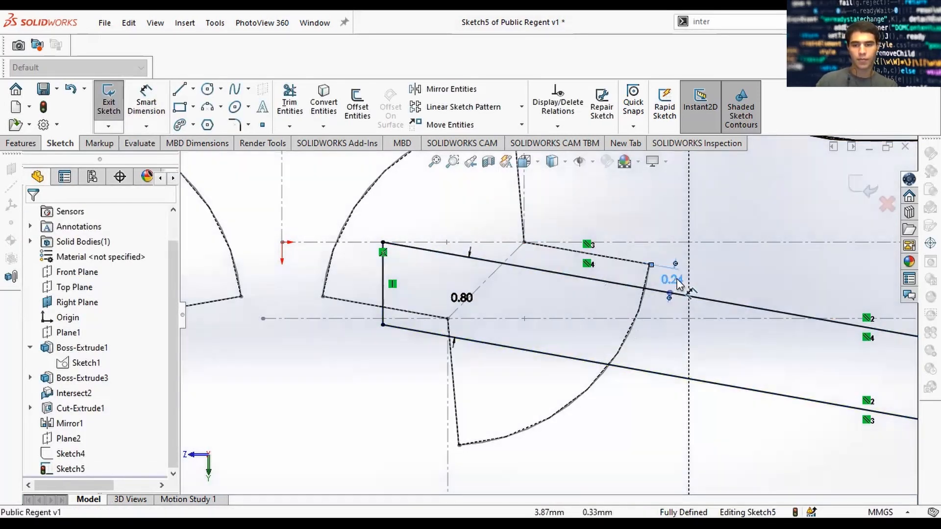
# Delete the distance dimension between the cut profile's short slanted edge and the strip's upper line
pyautogui.click(676, 279)
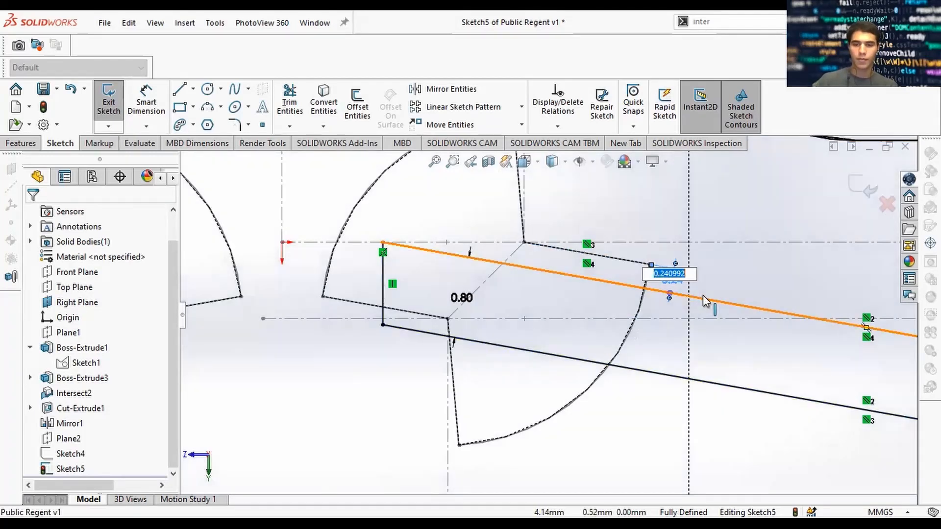
pyautogui.press('Return')
pyautogui.click(673, 281)
pyautogui.rightClick(672, 282)
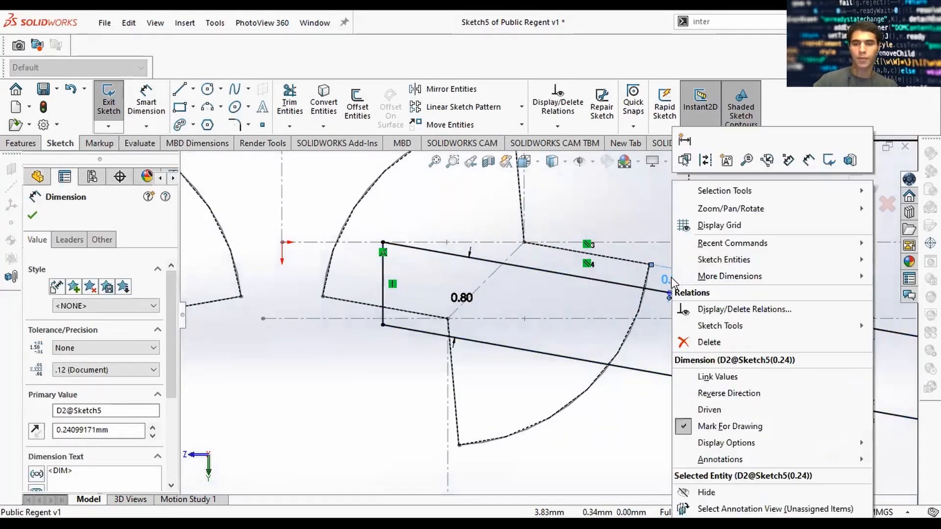
pyautogui.click(709, 342)
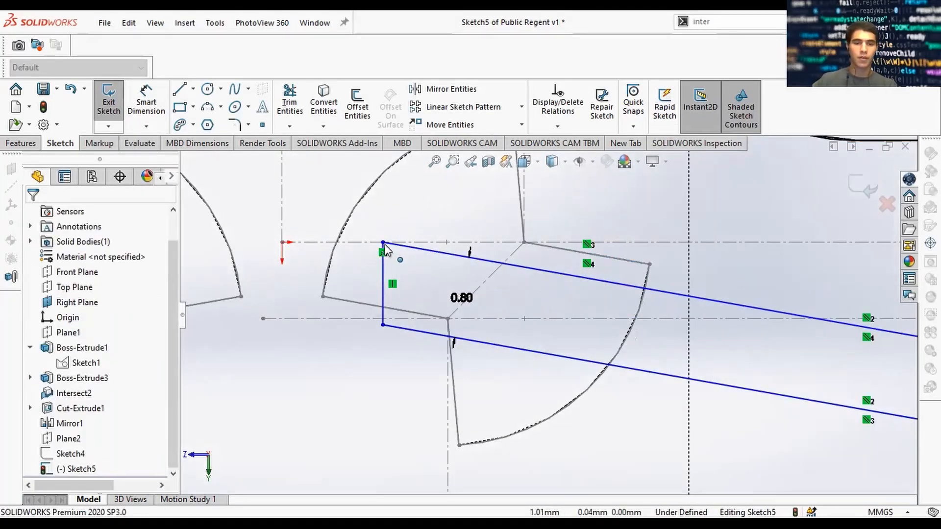
# Remove the coincident relation from the strip's upper inner corner and move the corner to about X 0.24, Y -0.34, near the origin
pyautogui.click(382, 242)
pyautogui.moveTo(370, 209)
pyautogui.mouseDown()
pyautogui.moveTo(399, 192)
pyautogui.moveTo(384, 216)
pyautogui.mouseUp()
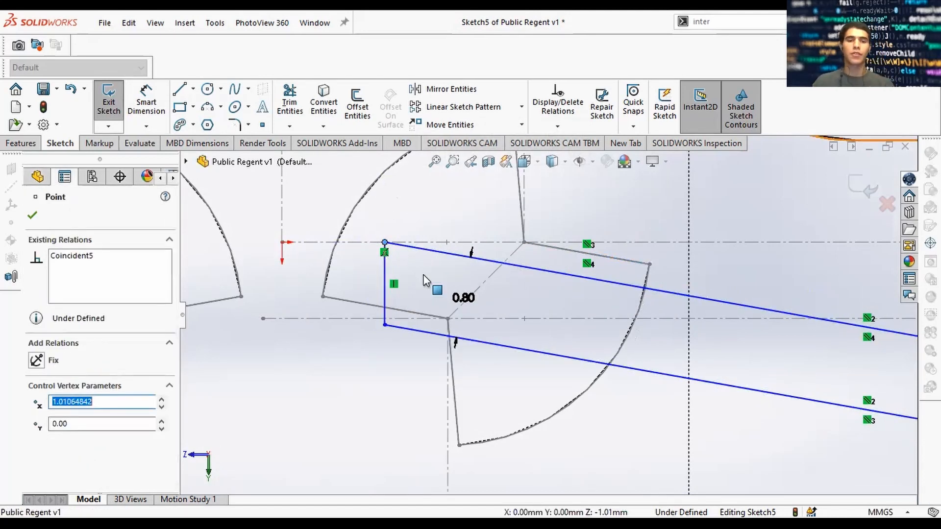
pyautogui.rightClick(385, 254)
pyautogui.click(383, 253)
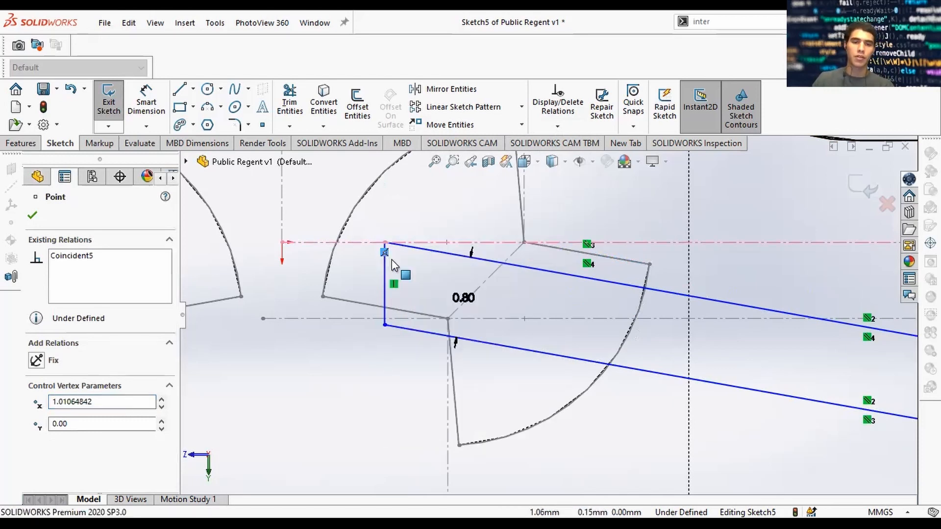
pyautogui.click(400, 266)
pyautogui.click(384, 253)
pyautogui.press('Delete')
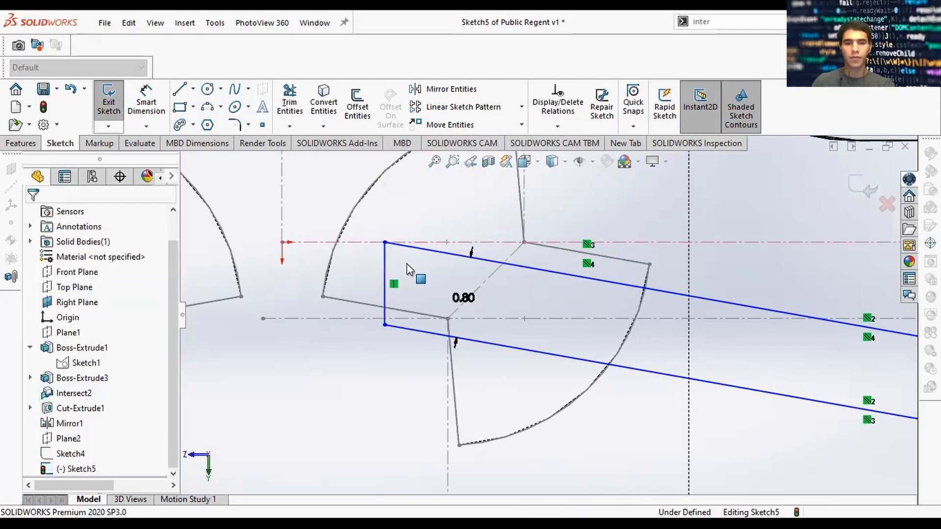
pyautogui.moveTo(387, 248)
pyautogui.mouseDown()
pyautogui.moveTo(340, 208)
pyautogui.moveTo(307, 210)
pyautogui.mouseUp()
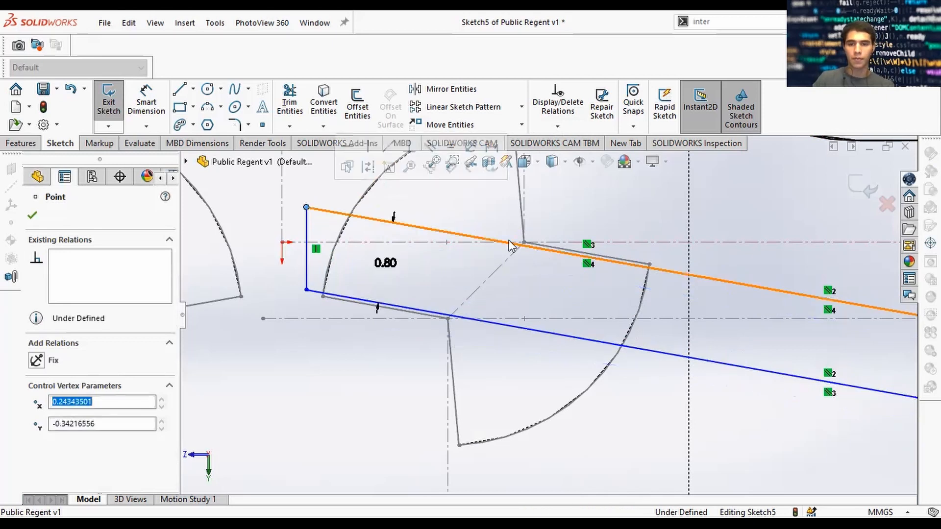
# Set the spacing between the strip's long parallel lines to 0.75 mm and shift the upper line slightly down
pyautogui.click(385, 263)
pyautogui.write('0.75')
pyautogui.press('Return')
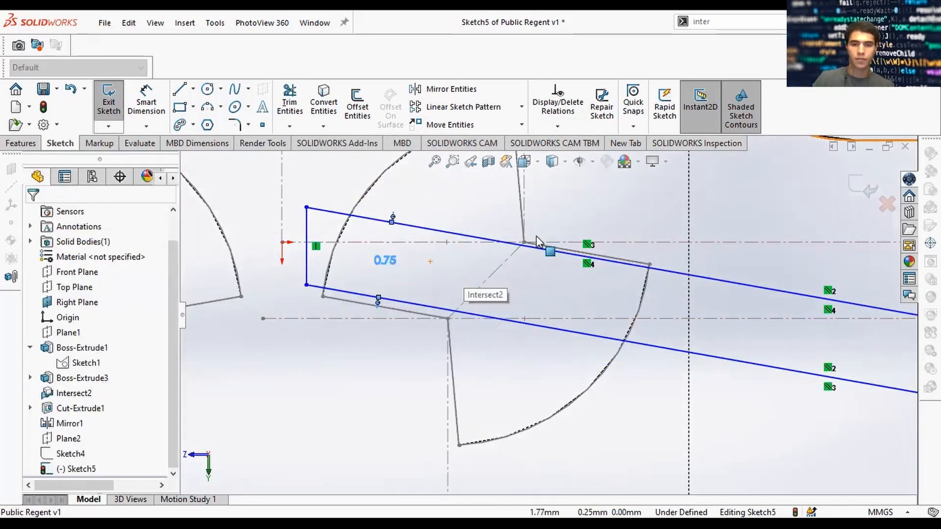
pyautogui.moveTo(533, 247); pyautogui.dragTo(542, 258)
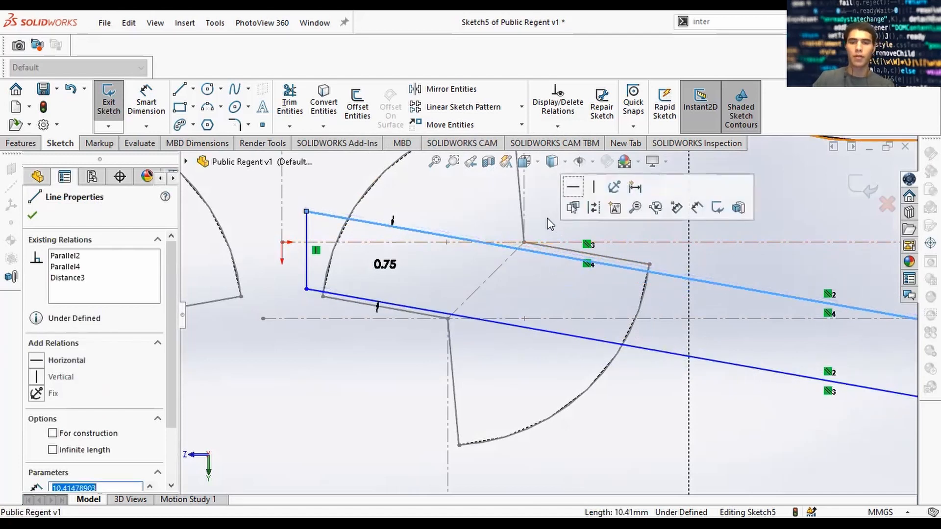
pyautogui.click(512, 278)
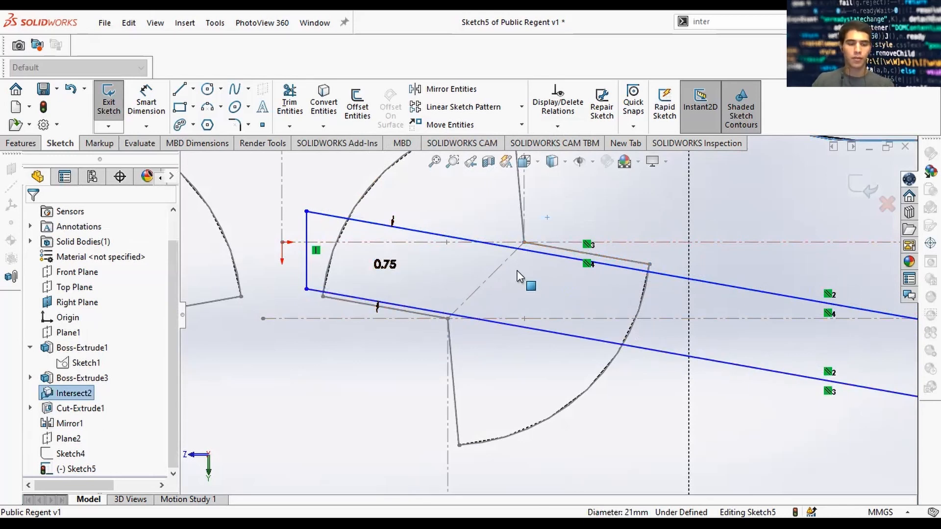
# Dimension the strip's upper line 0.06 mm from the cut profile's short slanted edge
pyautogui.press('d')
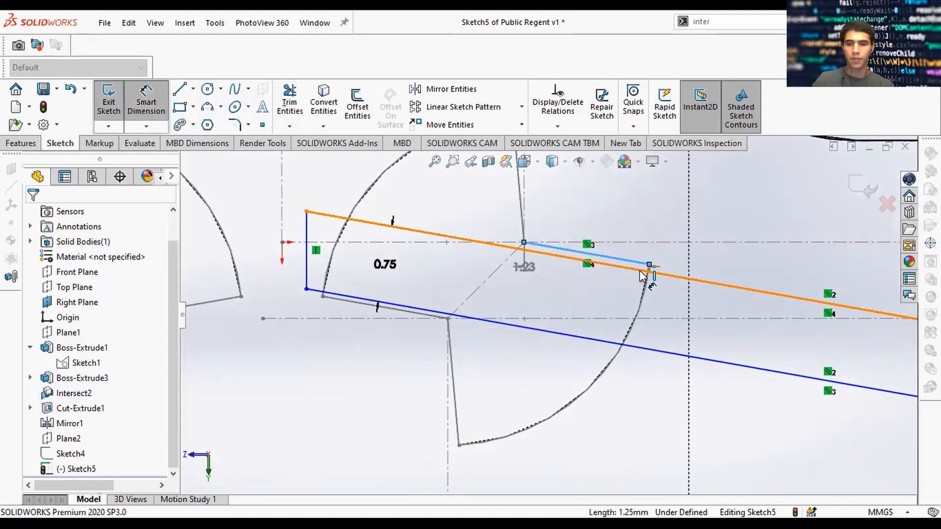
pyautogui.click(646, 272)
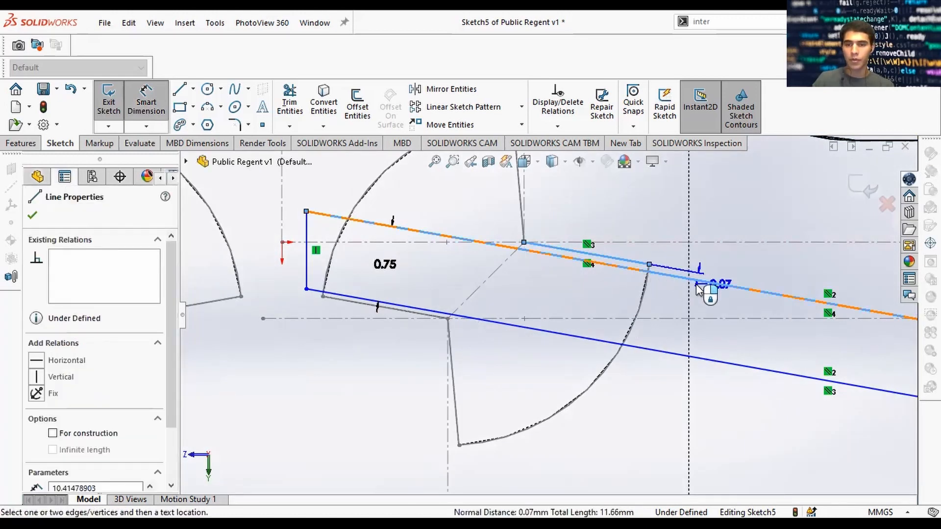
pyautogui.click(686, 297)
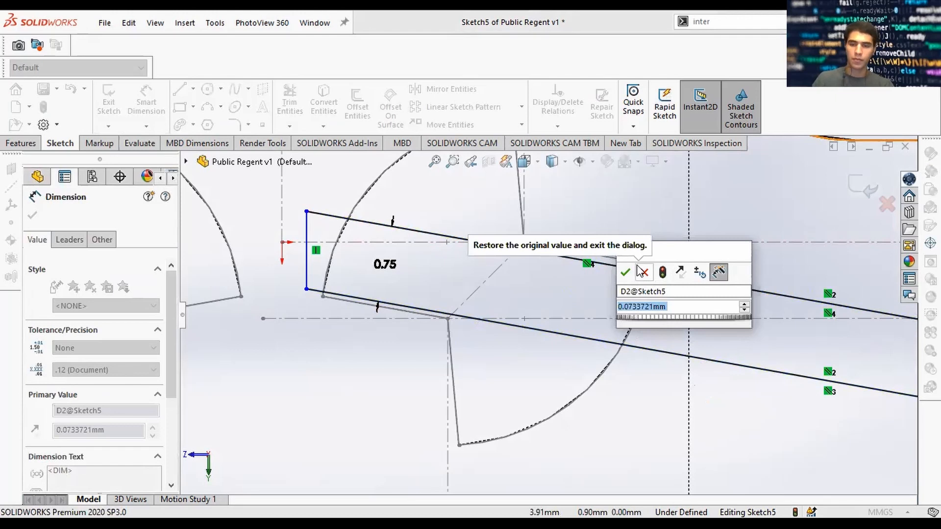
pyautogui.write('0.07')
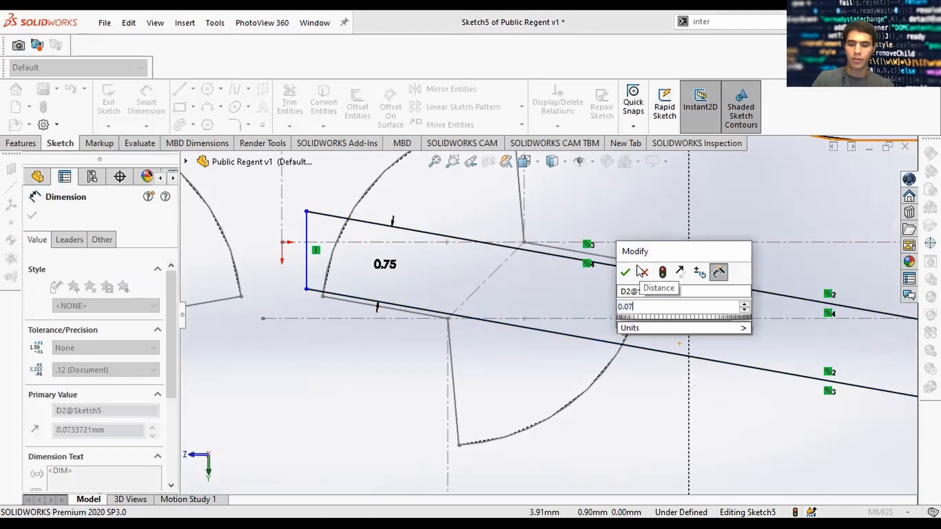
pyautogui.write('6')
pyautogui.press('Return')
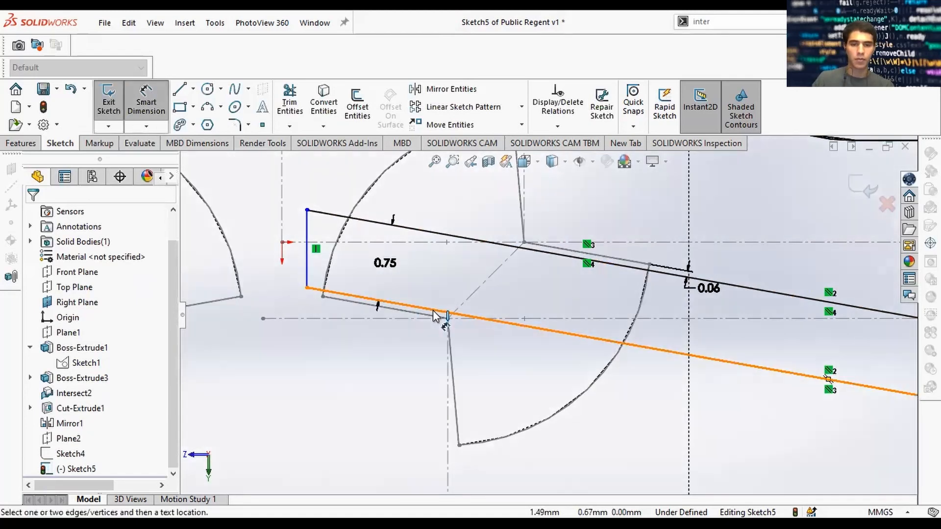
pyautogui.click(433, 310)
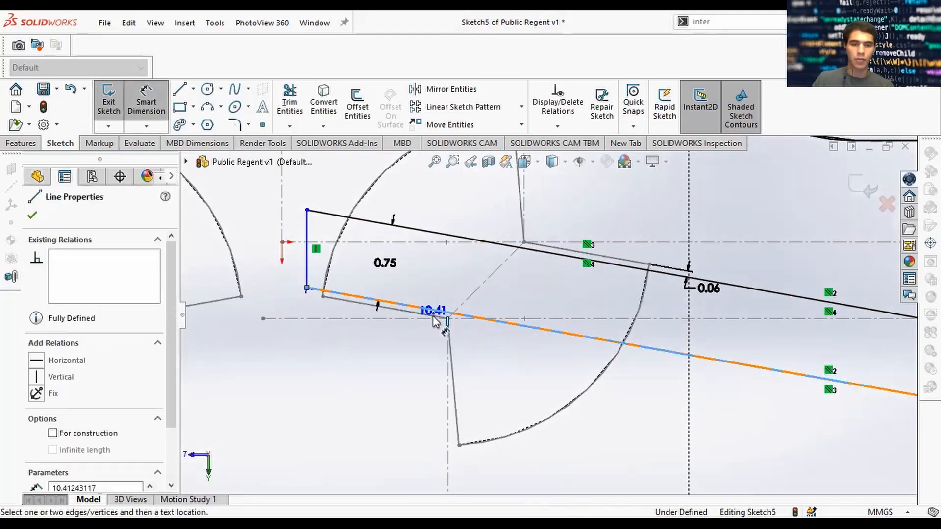
pyautogui.click(447, 318)
pyautogui.press('Escape')
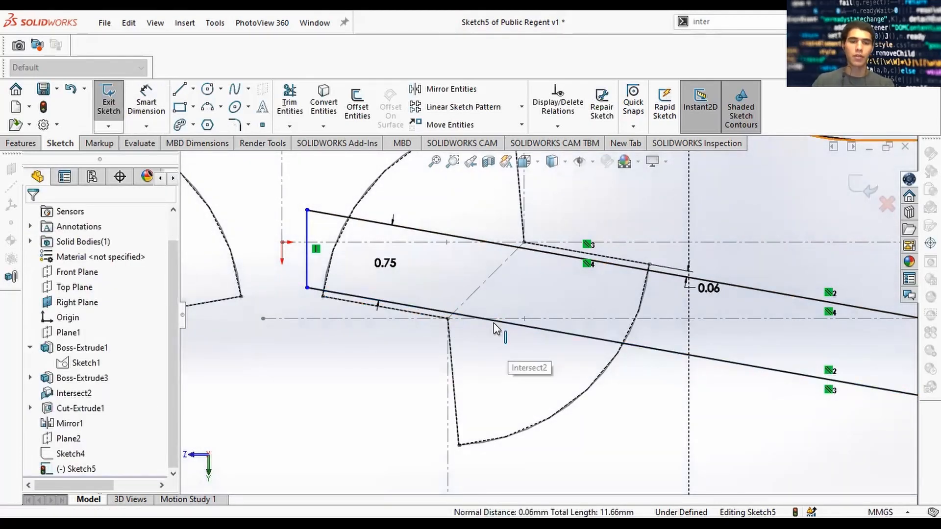
# Dimension the strip's vertical inner end 0.15 mm from the vertical centreline through the origin and exit the sketch
pyautogui.scroll(6, 493, 322)
pyautogui.scroll(-8, 720, 333)
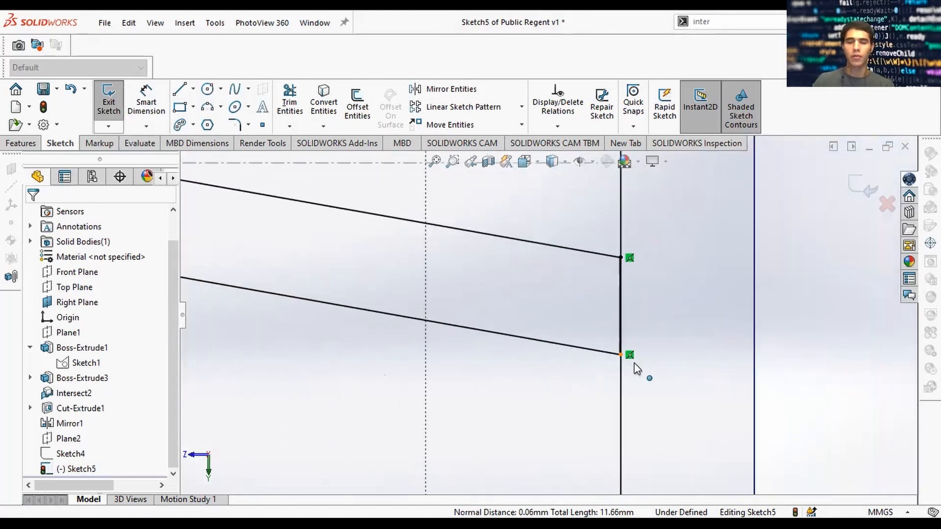
pyautogui.scroll(5, 640, 370)
pyautogui.scroll(-6, 431, 311)
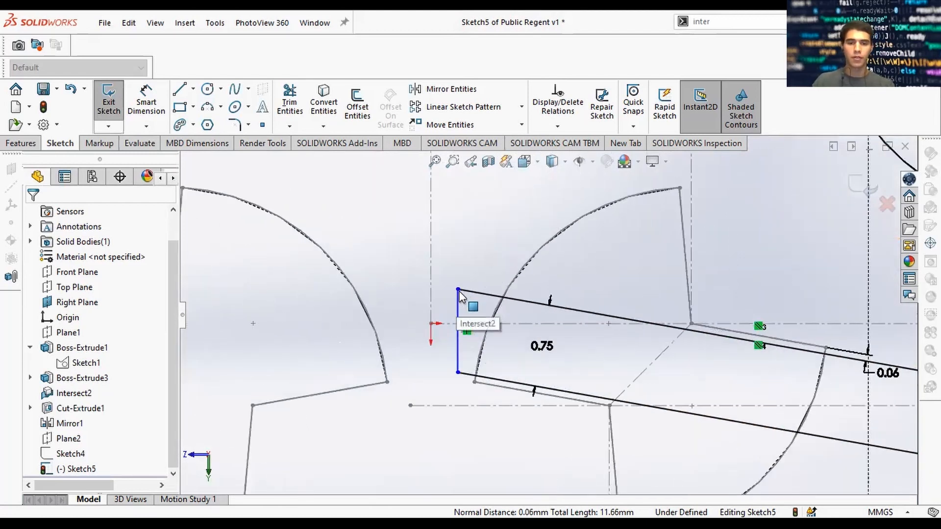
pyautogui.press('d')
pyautogui.click(458, 308)
pyautogui.click(431, 294)
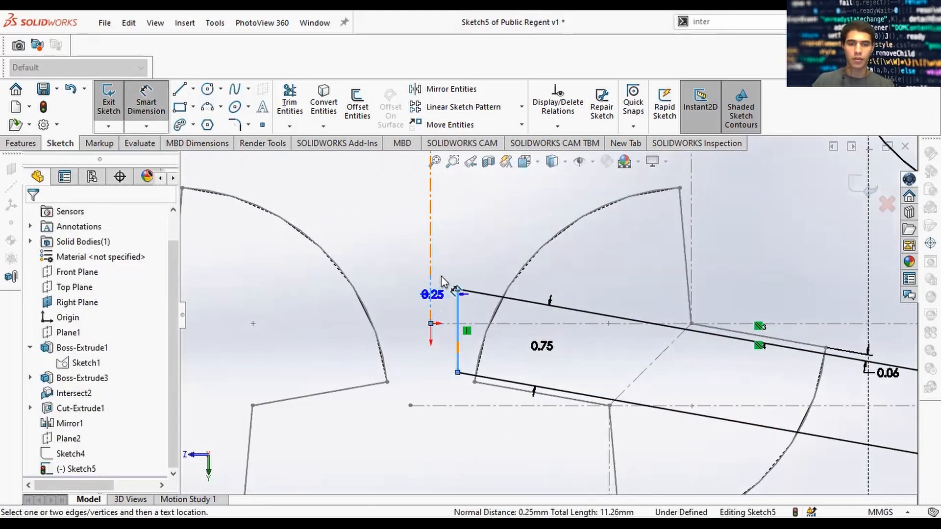
pyautogui.click(445, 262)
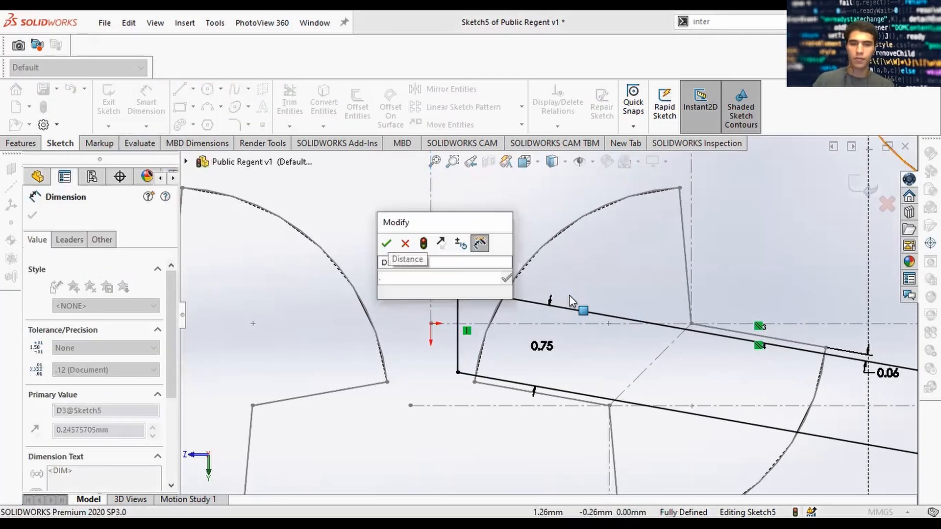
pyautogui.write('0.15')
pyautogui.press('Return')
pyautogui.scroll(5, 560, 309)
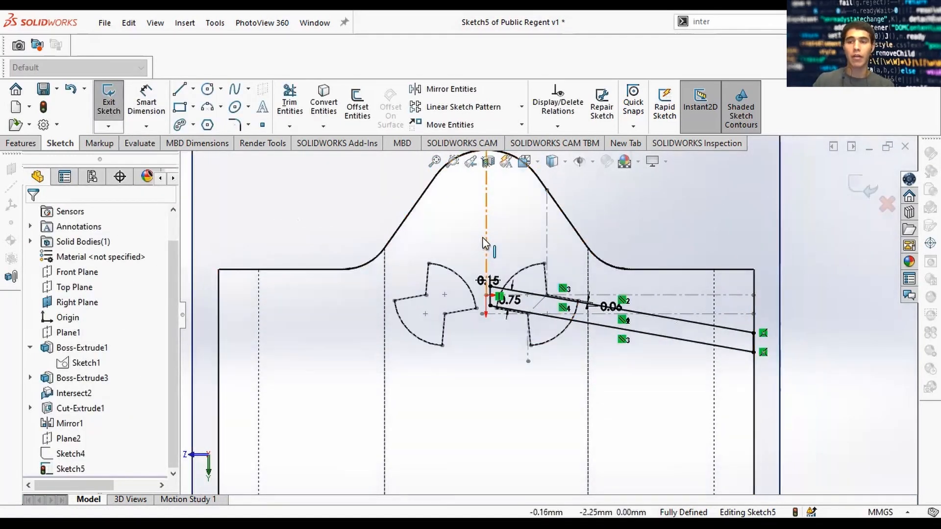
pyautogui.click(863, 193)
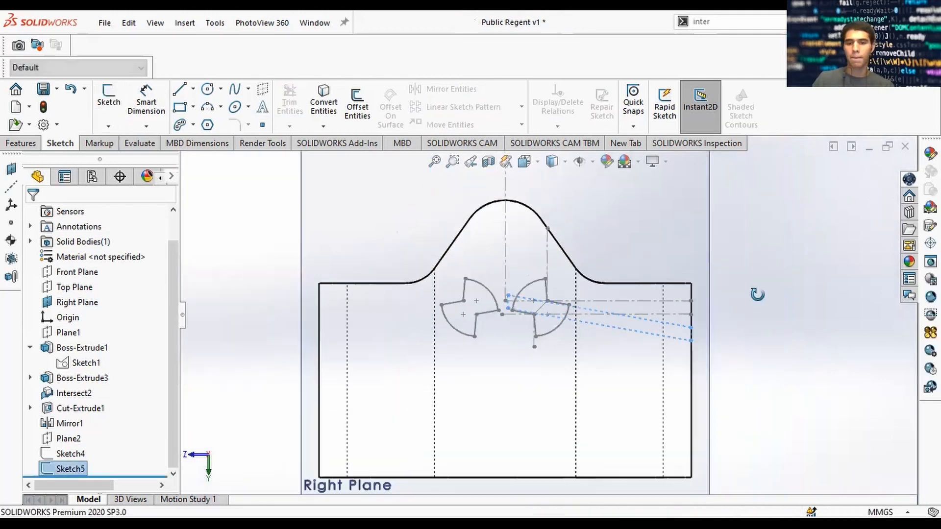
# Hide Sketch3, the sketch under Cut-Extrude1
pyautogui.moveTo(769, 321); pyautogui.dragTo(755, 392, button='middle')
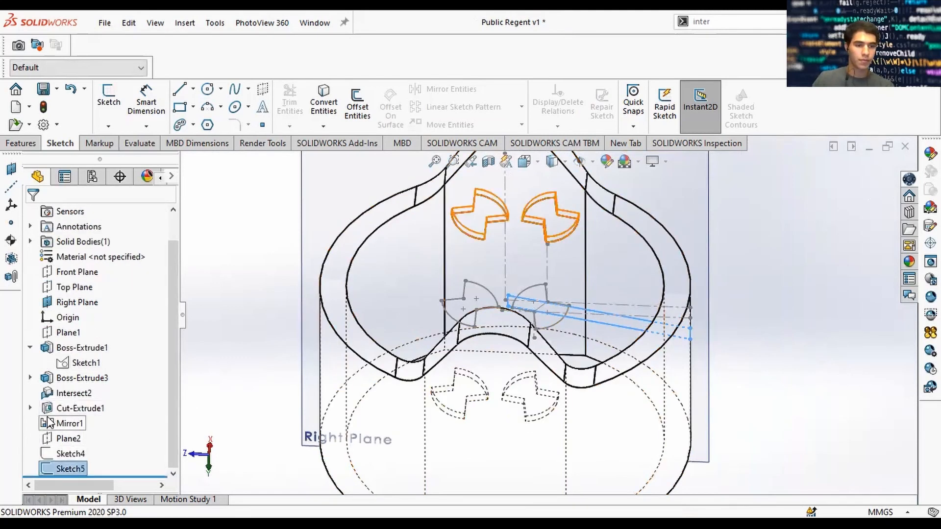
pyautogui.click(29, 408)
pyautogui.rightClick(68, 423)
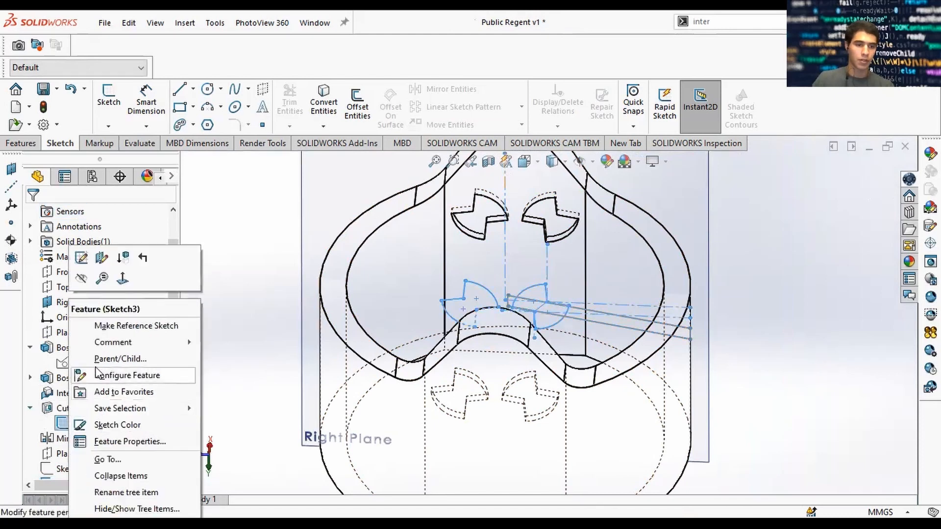
pyautogui.click(82, 280)
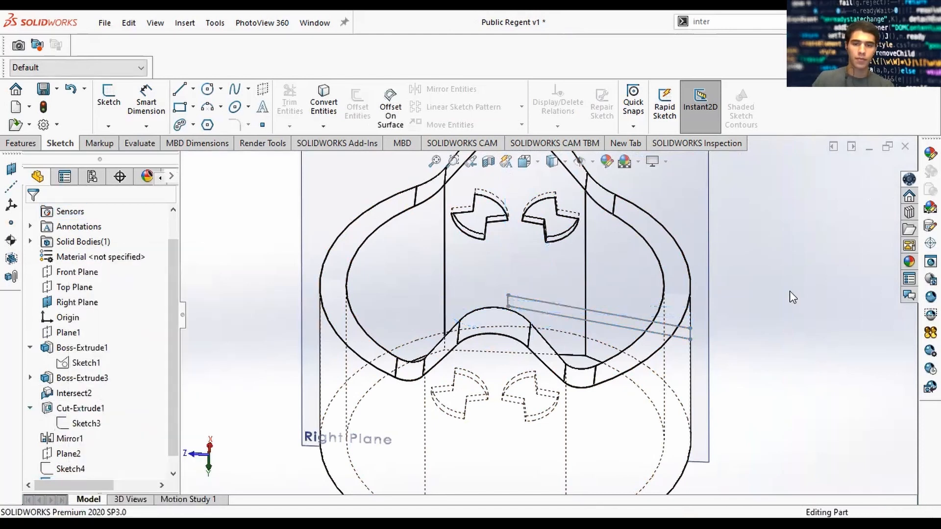
# Set the ring's display style to Shaded With Edges and view it from an angle above
pyautogui.click(539, 163)
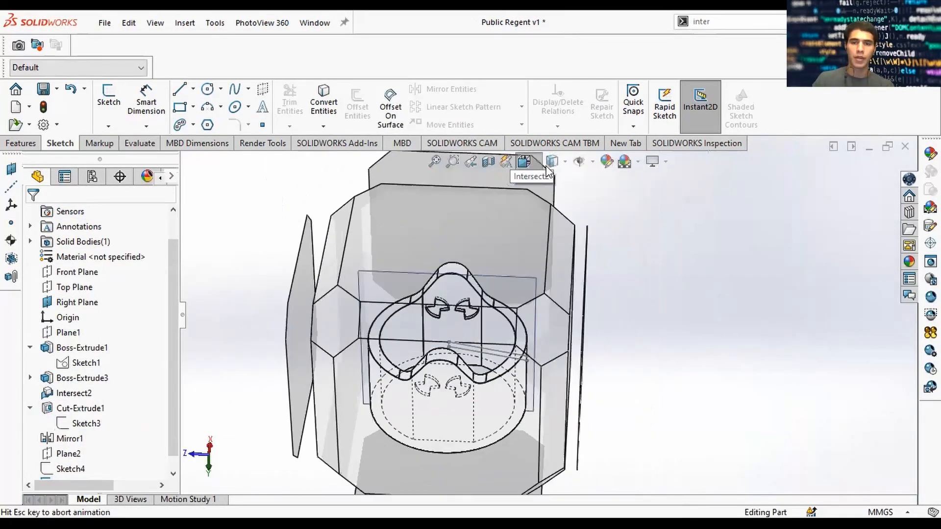
pyautogui.click(565, 162)
pyautogui.click(554, 183)
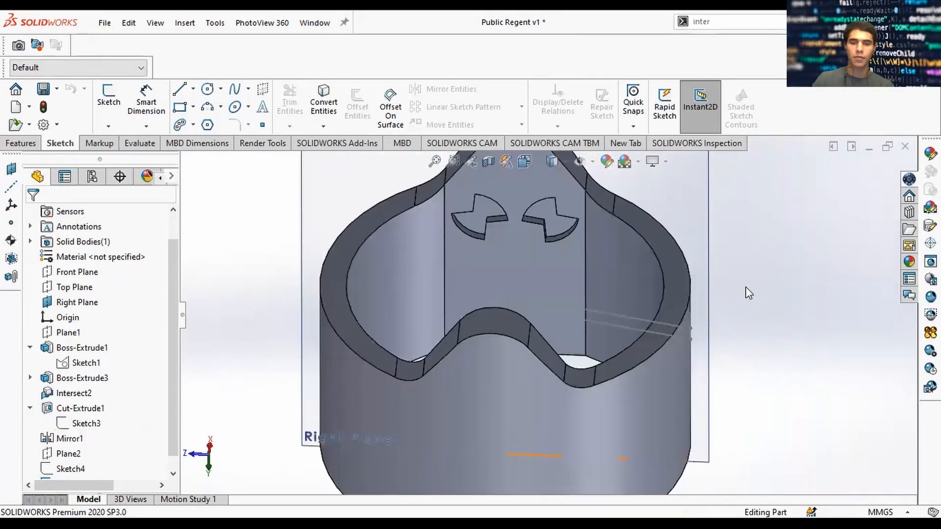
pyautogui.scroll(3, 696, 278)
pyautogui.moveTo(696, 278); pyautogui.dragTo(698, 302, button='middle')
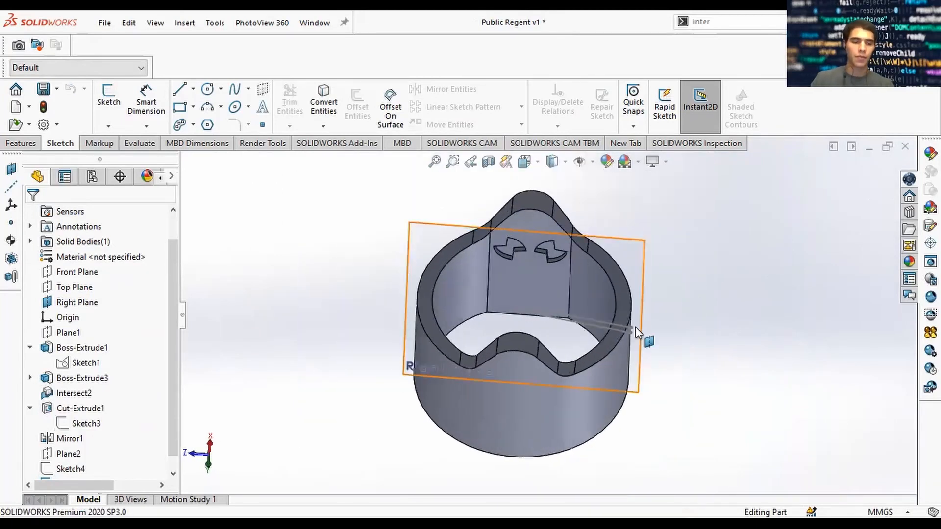
# Hide the ring's solid body, leaving the Right Plane and strip sketch displayed
pyautogui.rightClick(82, 241)
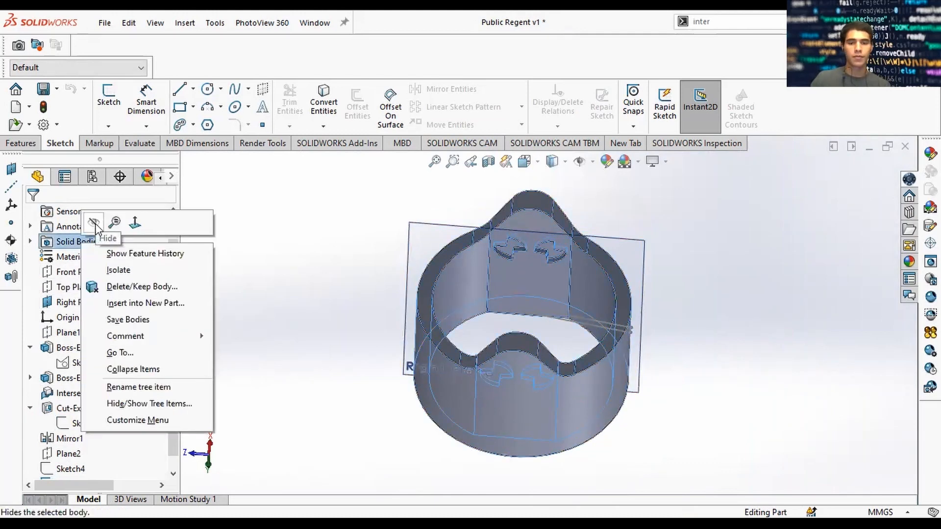
pyautogui.click(94, 223)
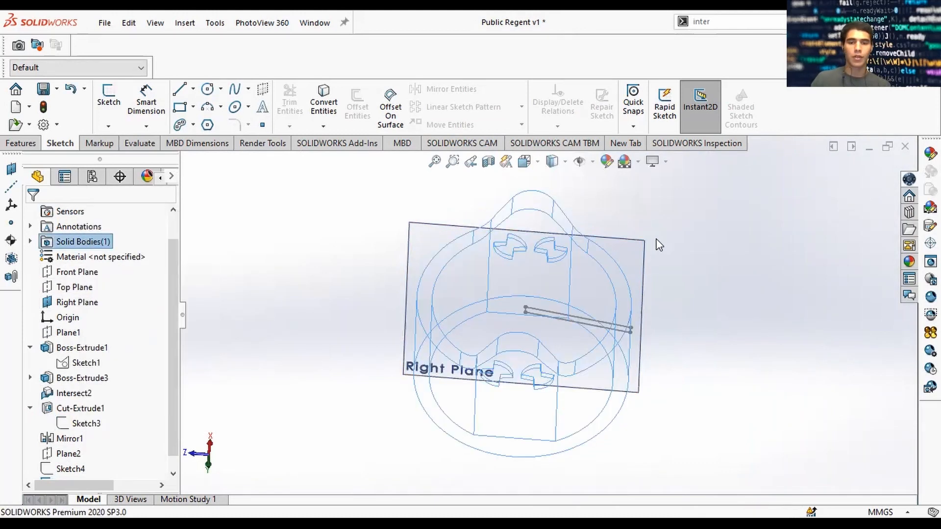
pyautogui.rightClick(602, 242)
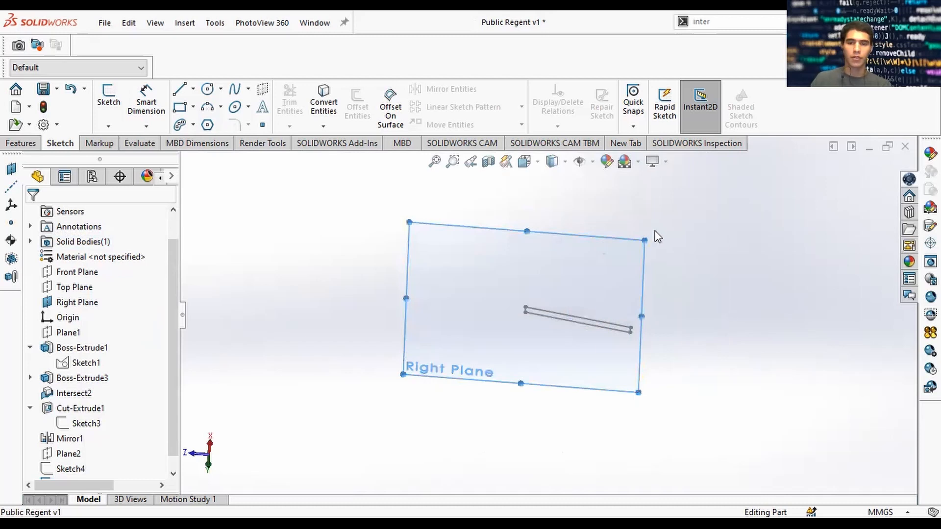
pyautogui.click(557, 221)
pyautogui.click(521, 212)
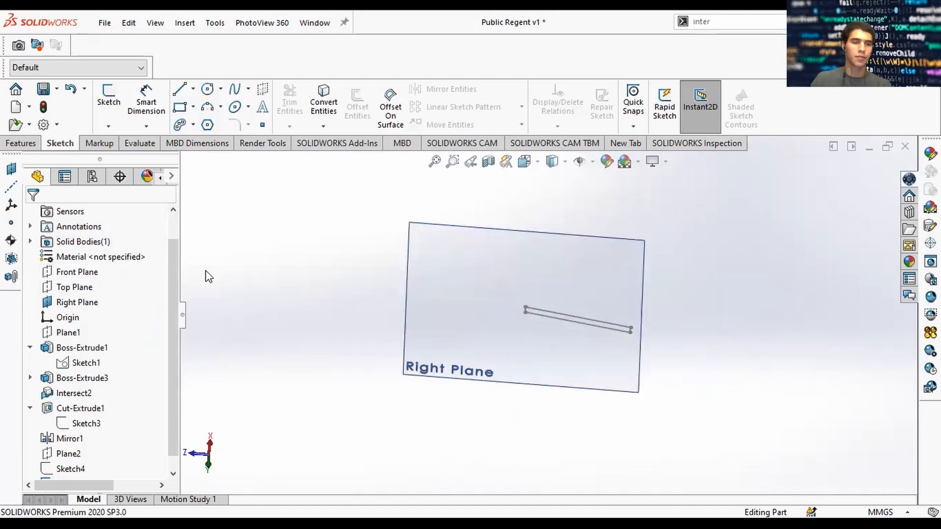
# Show Sketch4, the offset inner profile, alongside the strip sketch on the Right Plane
pyautogui.scroll(5, 338, 297)
pyautogui.moveTo(175, 366); pyautogui.dragTo(177, 403)
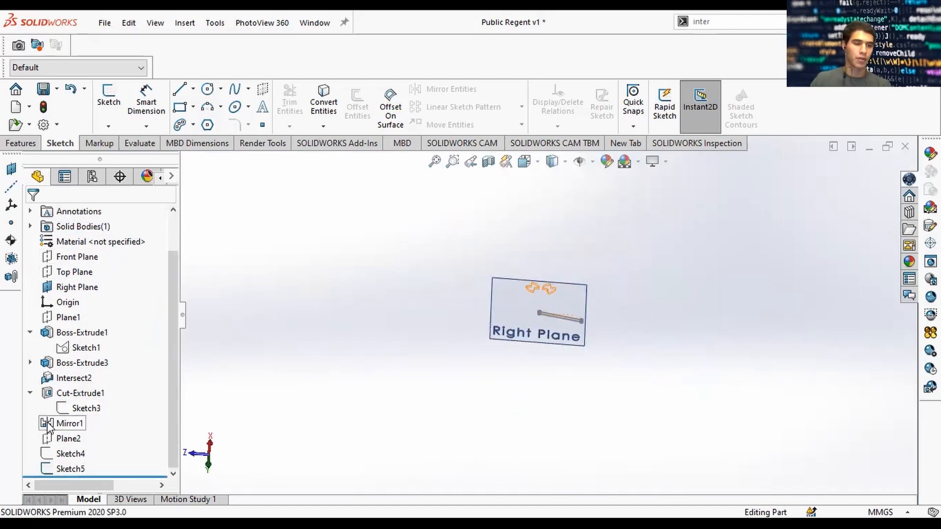
pyautogui.click(53, 452)
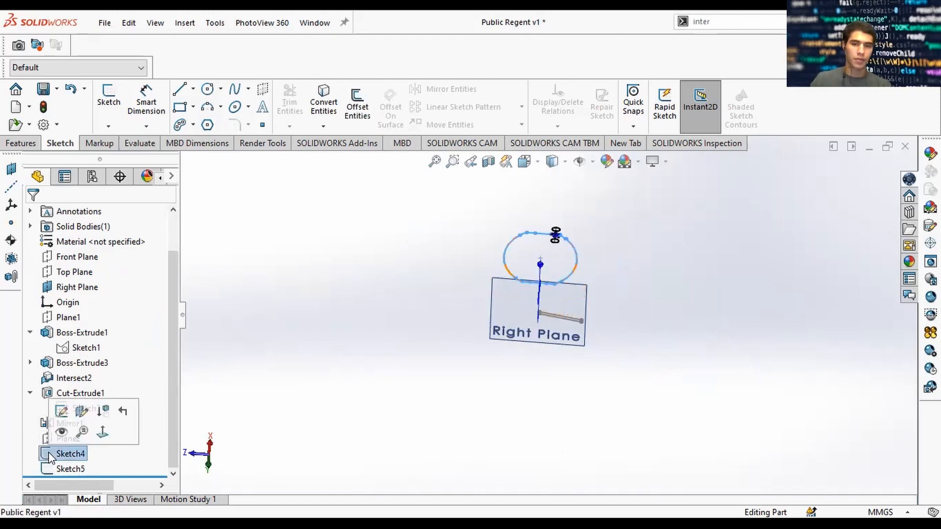
pyautogui.click(66, 437)
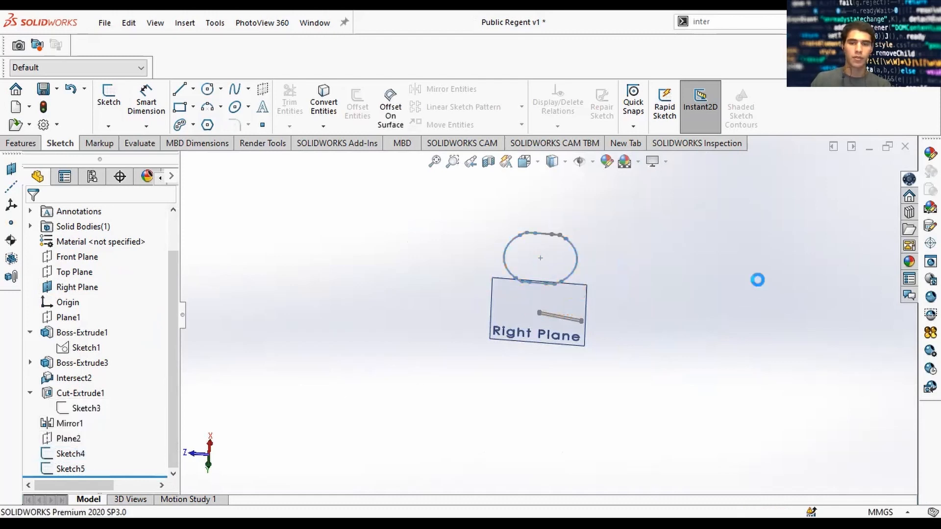
pyautogui.moveTo(637, 351); pyautogui.dragTo(603, 293, button='middle')
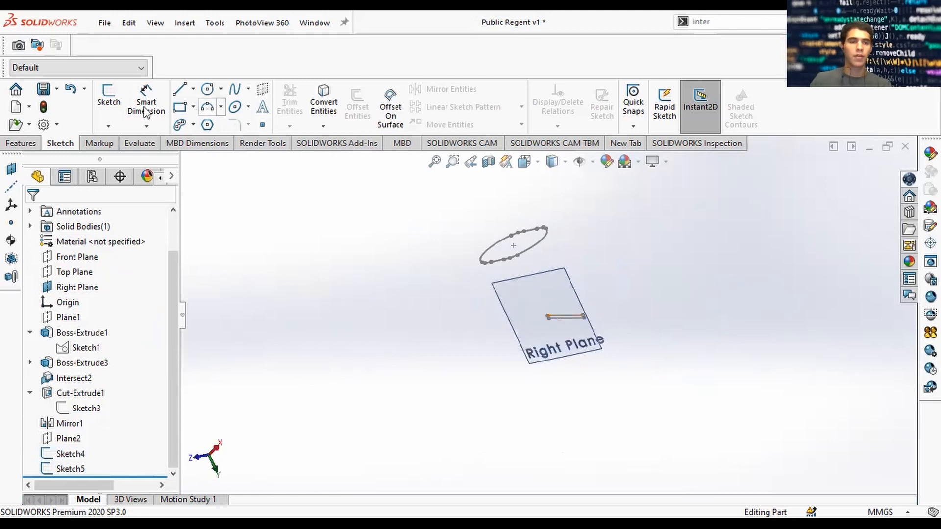
# Extrude the strip sketch (Sketch5) as a boss, Through All in both directions
pyautogui.click(22, 143)
pyautogui.click(114, 104)
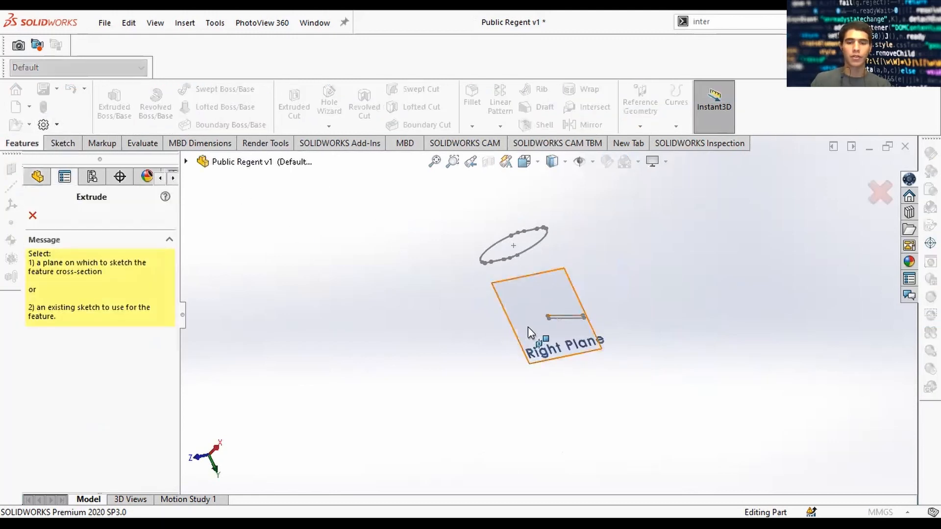
pyautogui.click(33, 215)
pyautogui.scroll(-5, 498, 356)
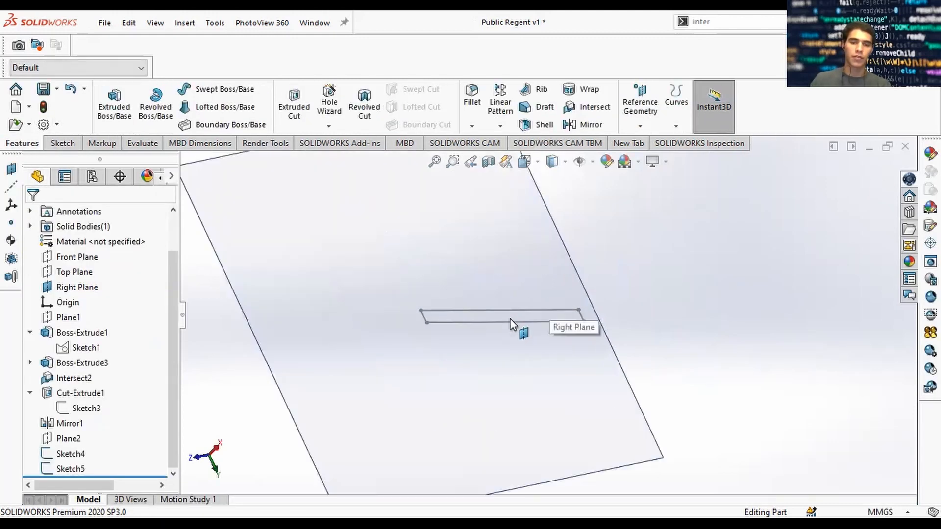
pyautogui.click(514, 326)
pyautogui.click(80, 470)
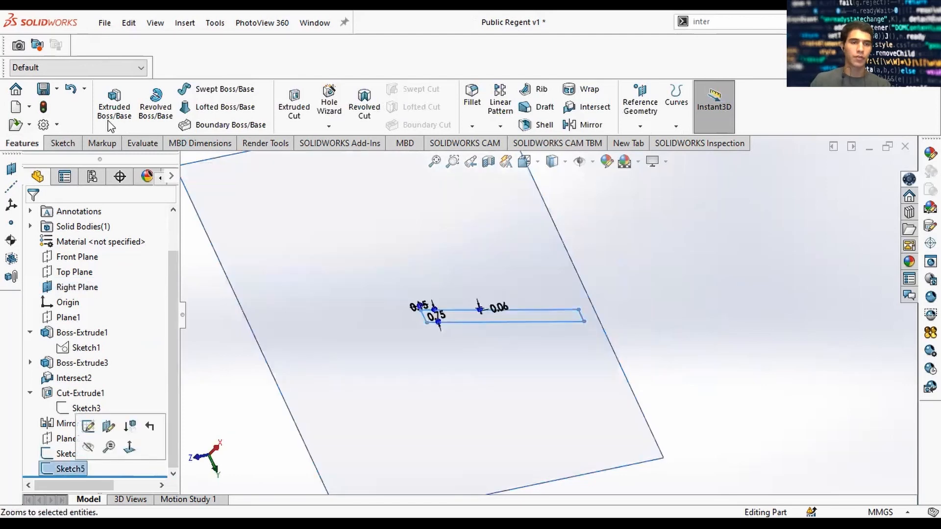
pyautogui.click(114, 104)
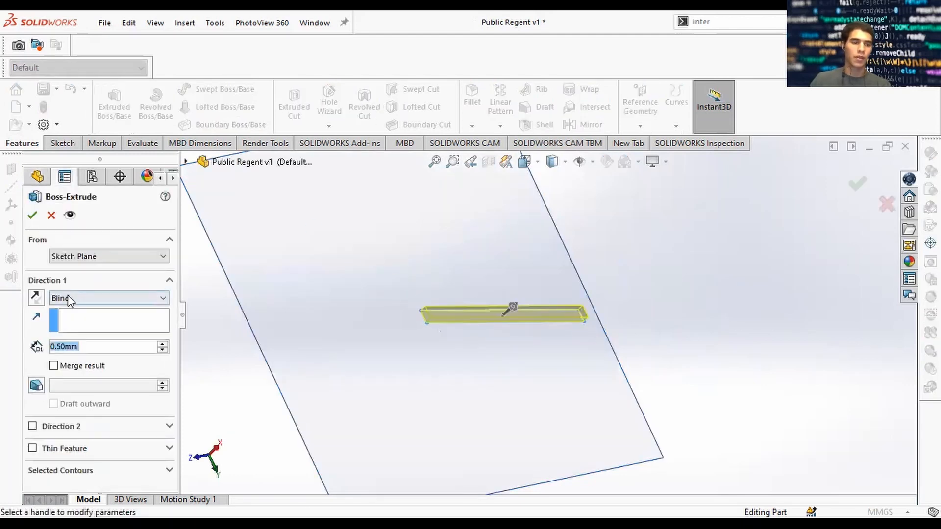
pyautogui.click(69, 297)
pyautogui.click(72, 319)
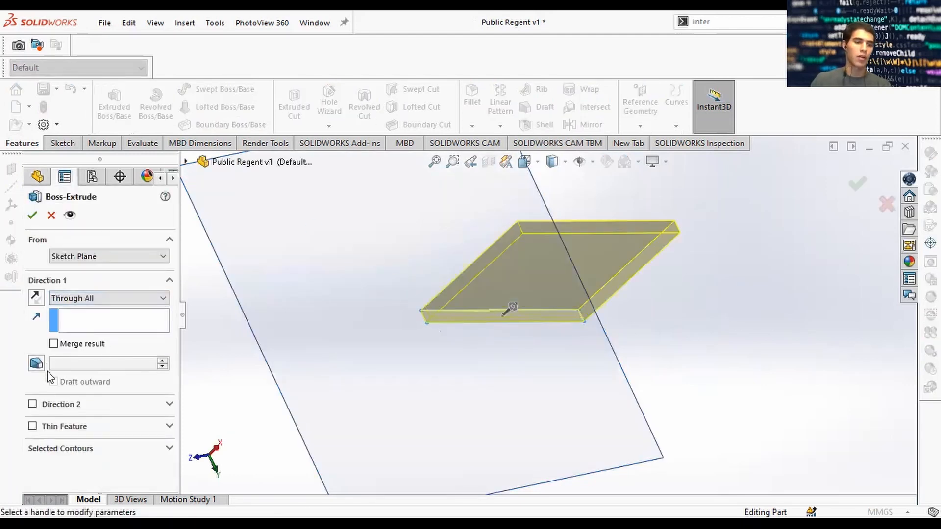
pyautogui.click(33, 404)
pyautogui.scroll(5, 549, 320)
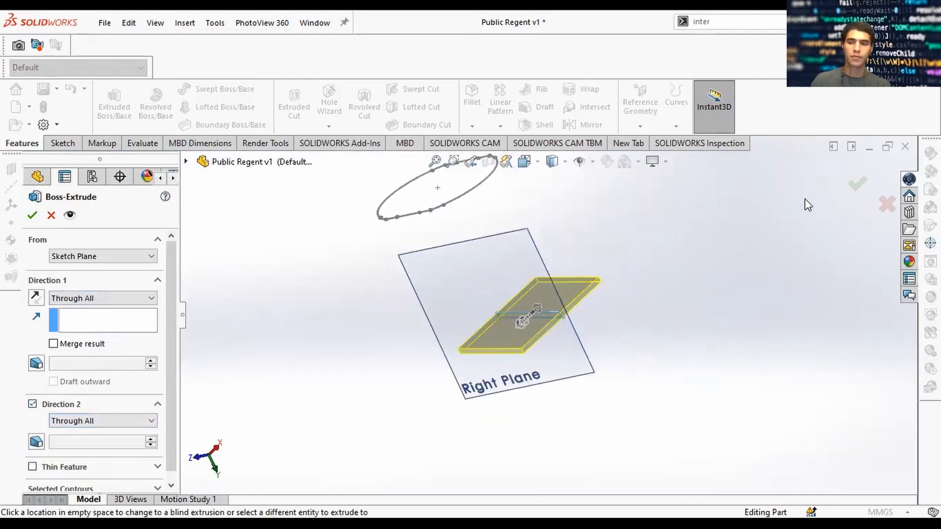
pyautogui.click(856, 183)
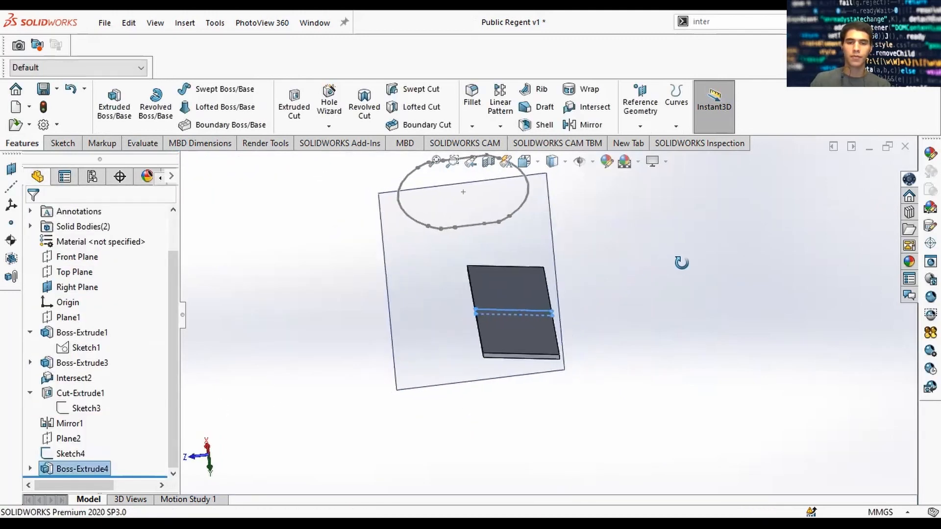
# Set up a boss extrusion of Sketch4 with Through All in both Direction 1 and Direction 2
pyautogui.moveTo(662, 243); pyautogui.dragTo(654, 358, button='middle')
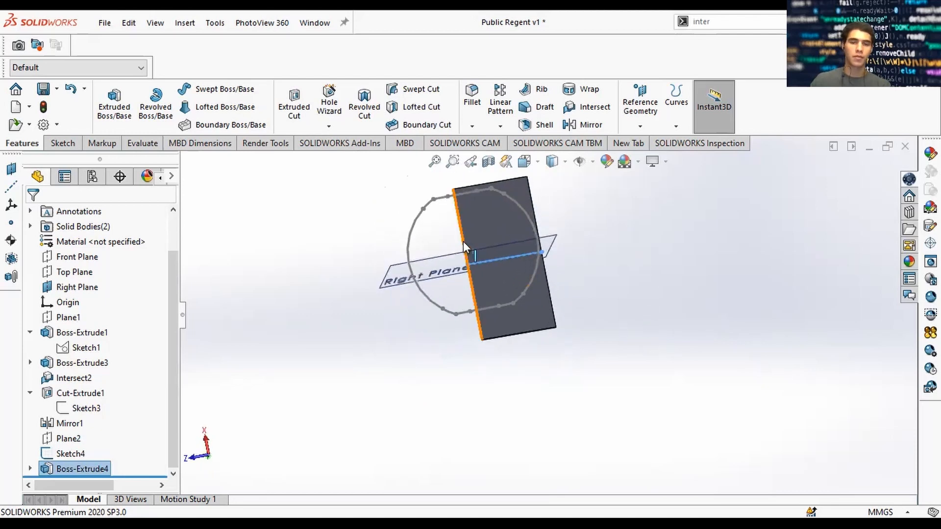
pyautogui.click(74, 454)
pyautogui.click(114, 104)
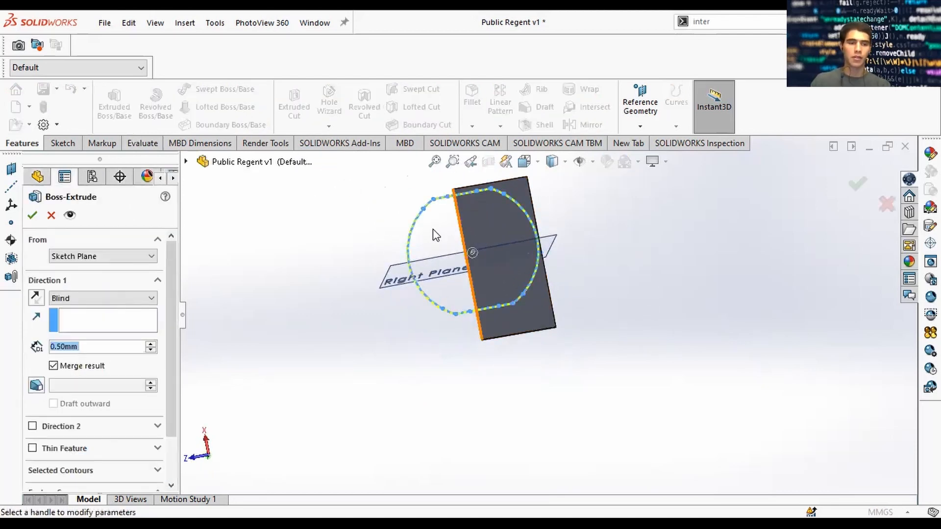
pyautogui.click(97, 297)
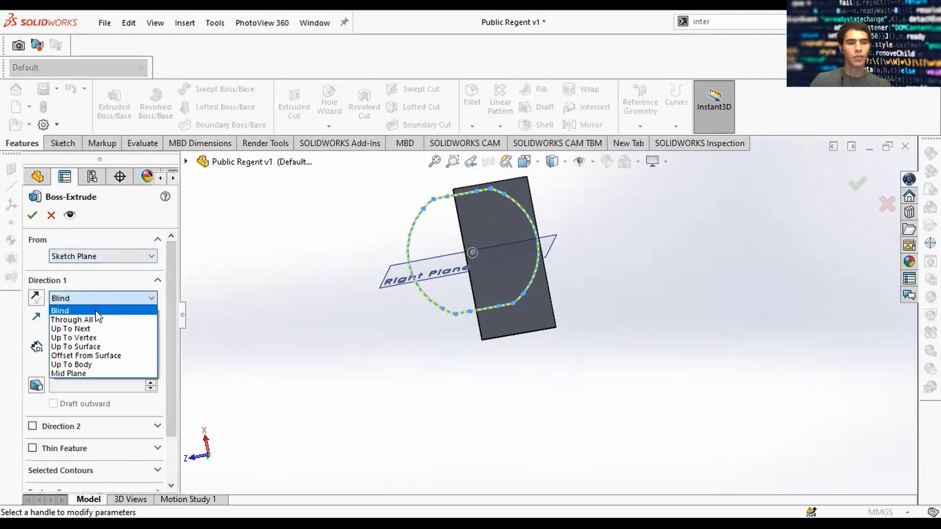
pyautogui.click(89, 319)
pyautogui.click(32, 404)
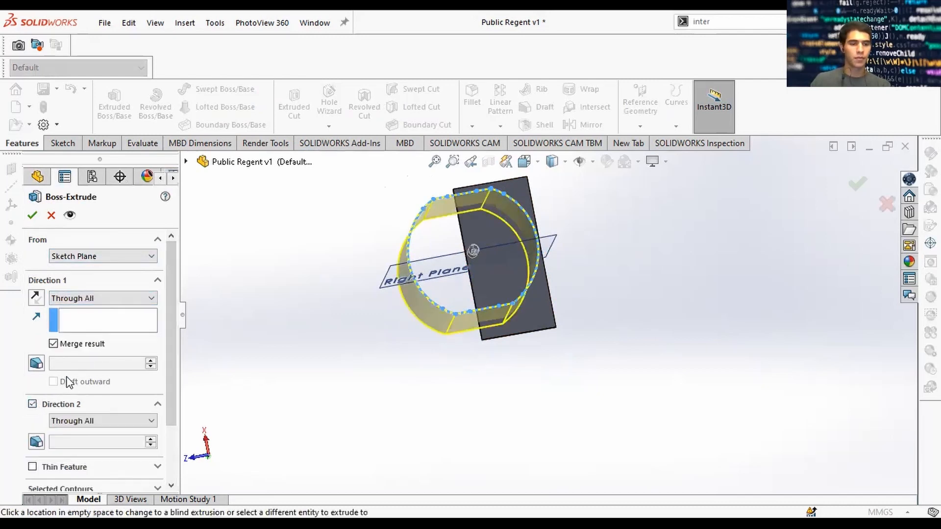
pyautogui.click(98, 420)
pyautogui.click(99, 437)
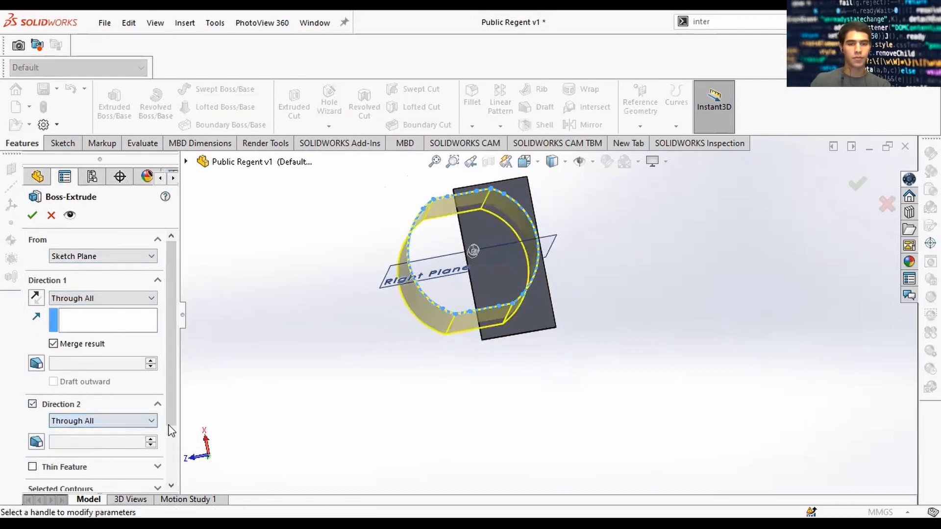
# Replace the extrusion's selected contours with the full region inside Sketch4's inner profile and complete the solid column
pyautogui.scroll(-3, 162, 394)
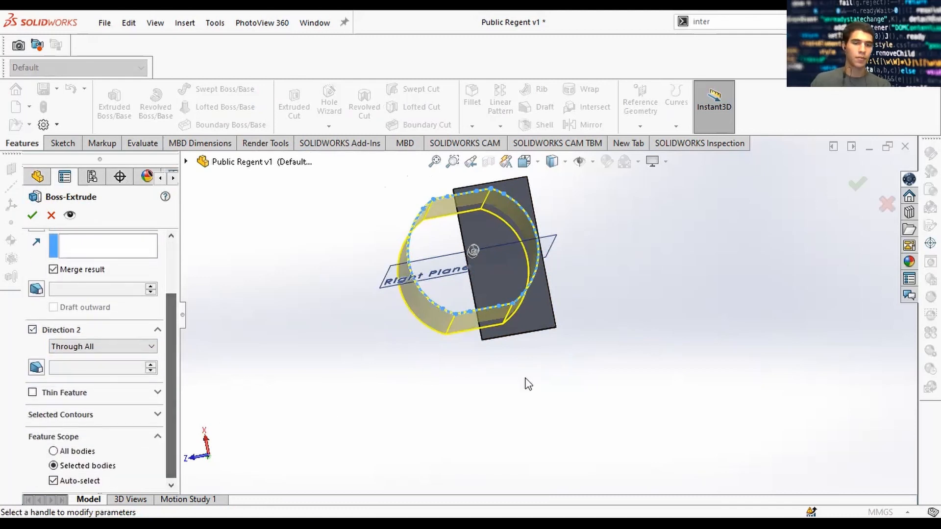
pyautogui.scroll(-2, 532, 318)
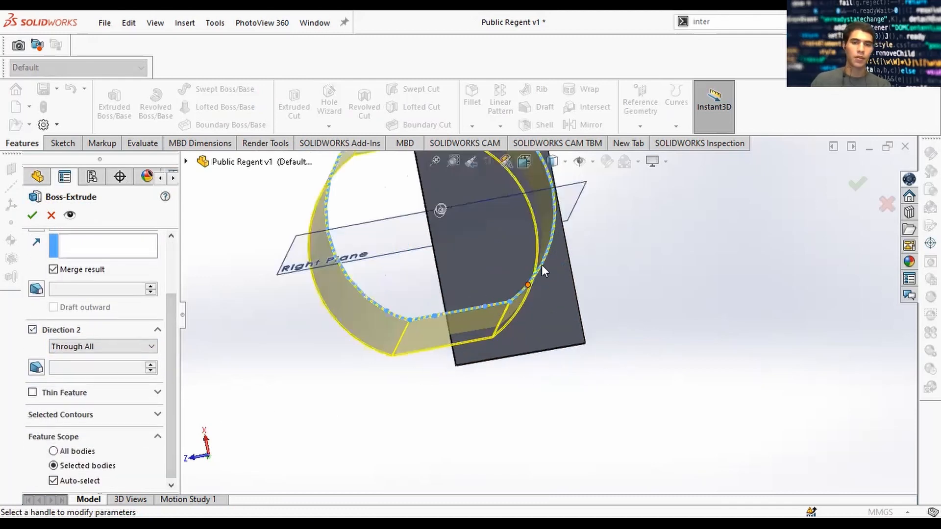
pyautogui.click(119, 415)
pyautogui.click(103, 429)
pyautogui.press('Delete')
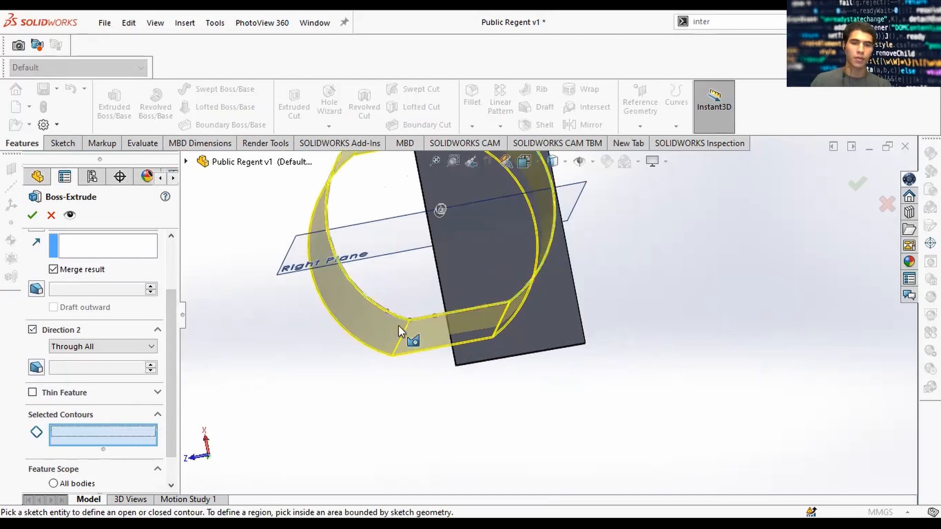
pyautogui.click(447, 294)
pyautogui.moveTo(600, 306)
pyautogui.mouseDown(button='middle')
pyautogui.moveTo(579, 239)
pyautogui.moveTo(573, 247)
pyautogui.mouseUp(button='middle')
pyautogui.scroll(3, 520, 365)
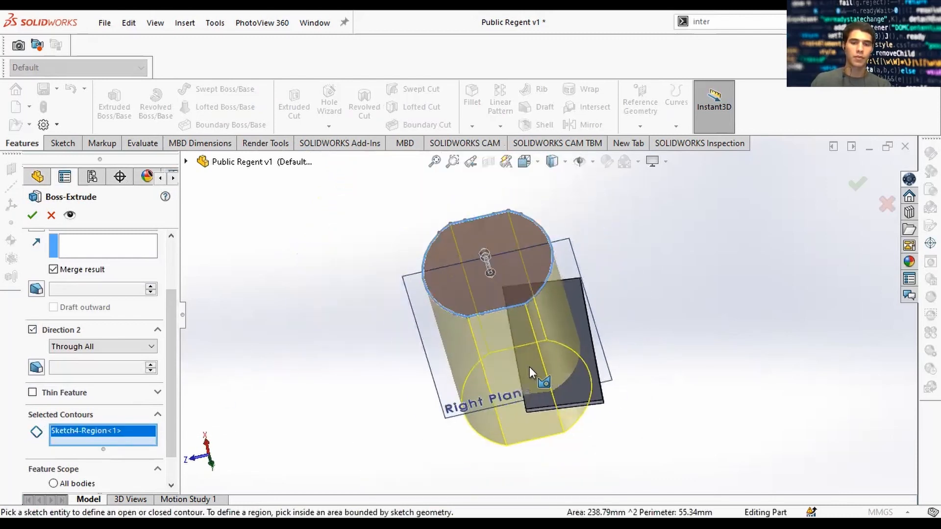
pyautogui.moveTo(531, 370); pyautogui.dragTo(541, 248, button='middle')
pyautogui.click(858, 184)
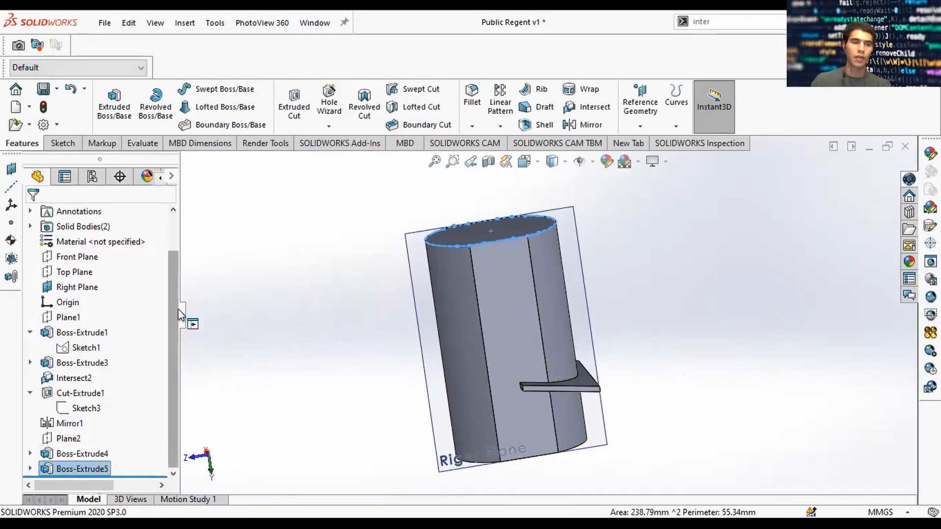
# Edit Boss-Extrude5 and turn off Merge result to keep the column separate from the strip body
pyautogui.doubleClick(83, 230)
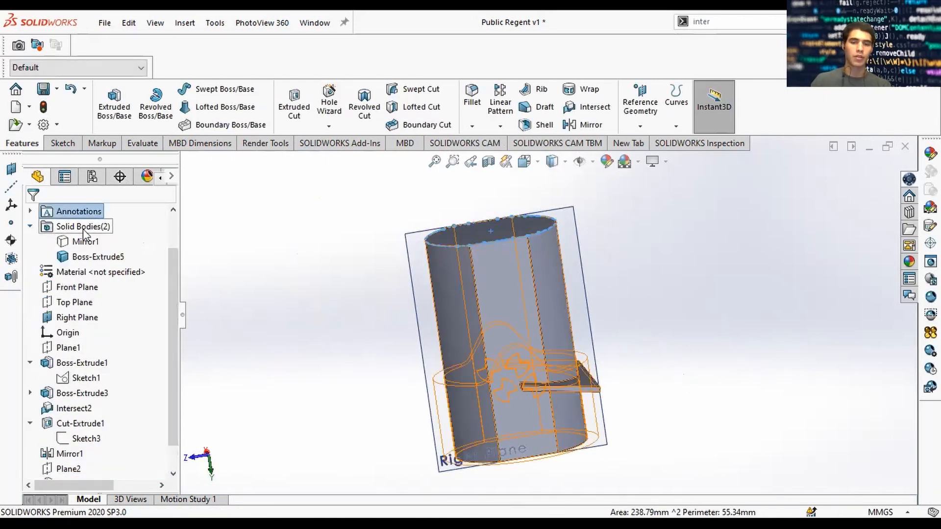
pyautogui.click(30, 227)
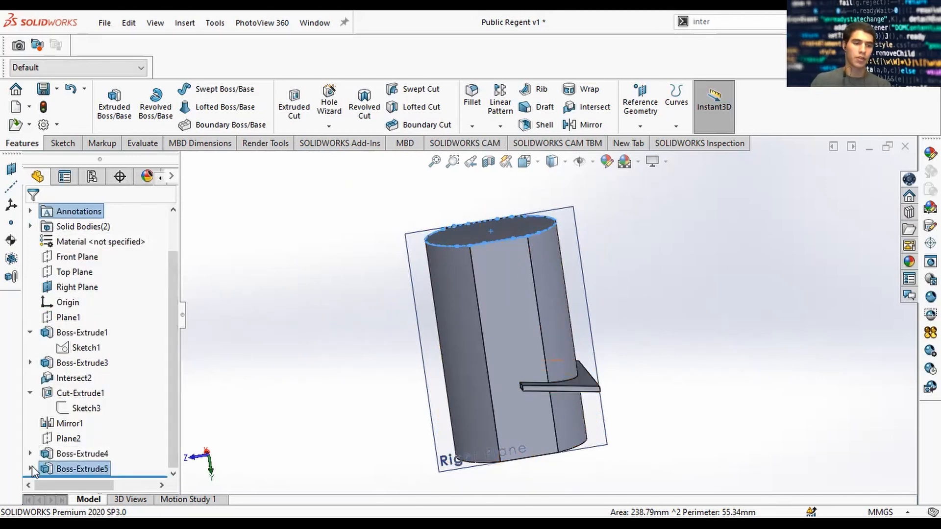
pyautogui.rightClick(52, 468)
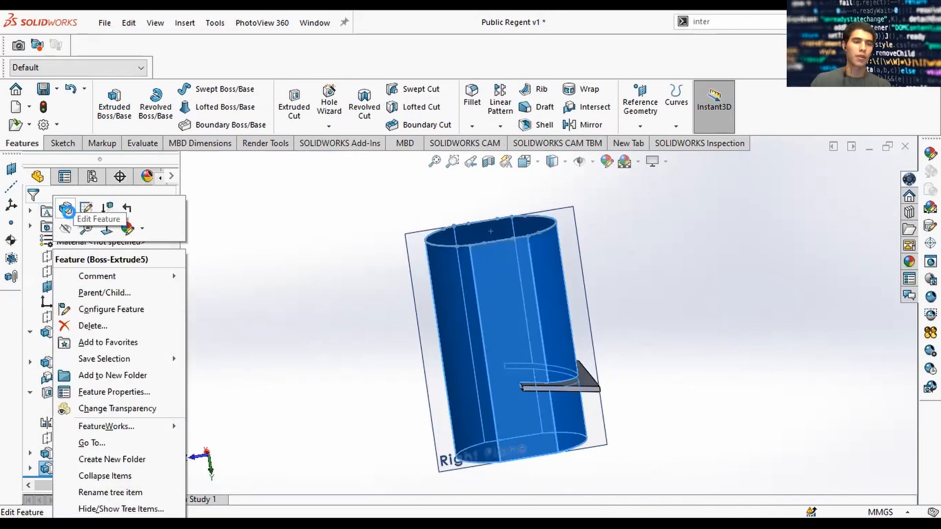
pyautogui.click(67, 210)
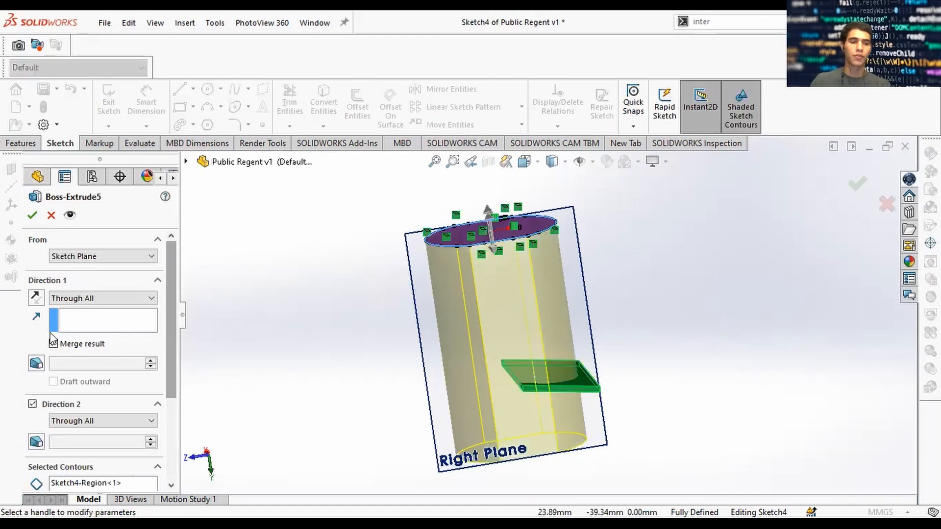
pyautogui.click(53, 343)
pyautogui.click(34, 216)
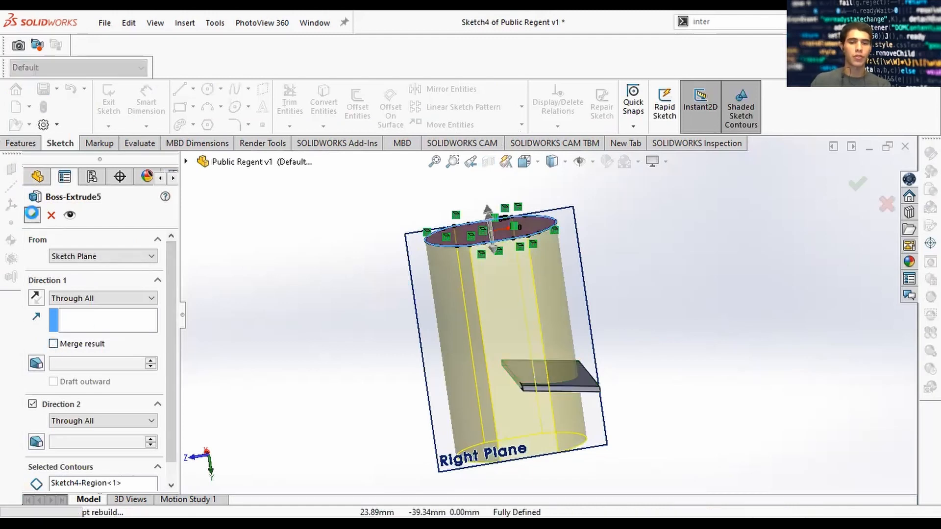
# Intersect the column body Boss-Extrude5 with the strip body Boss-Extrude4, keeping only their overlapping half-disc region
pyautogui.moveTo(688, 307); pyautogui.dragTo(706, 375, button='middle')
pyautogui.press('w')
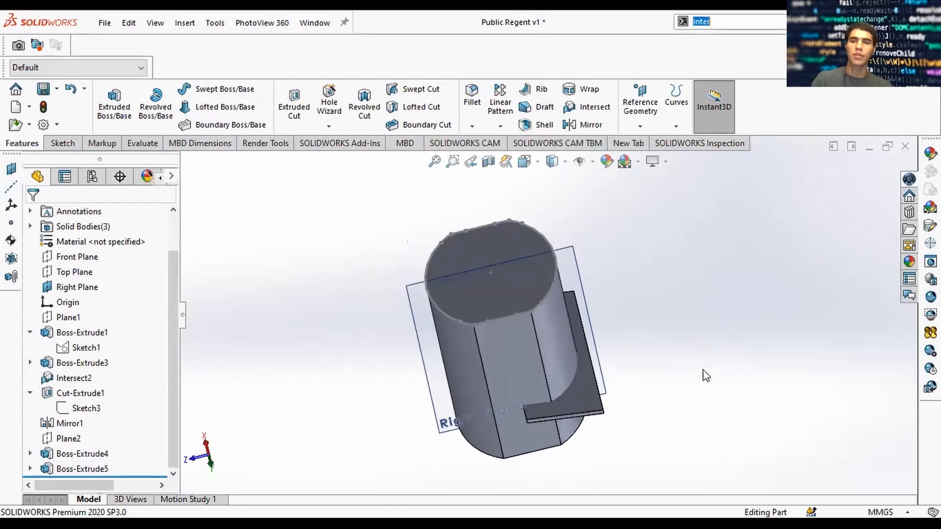
pyautogui.click(713, 84)
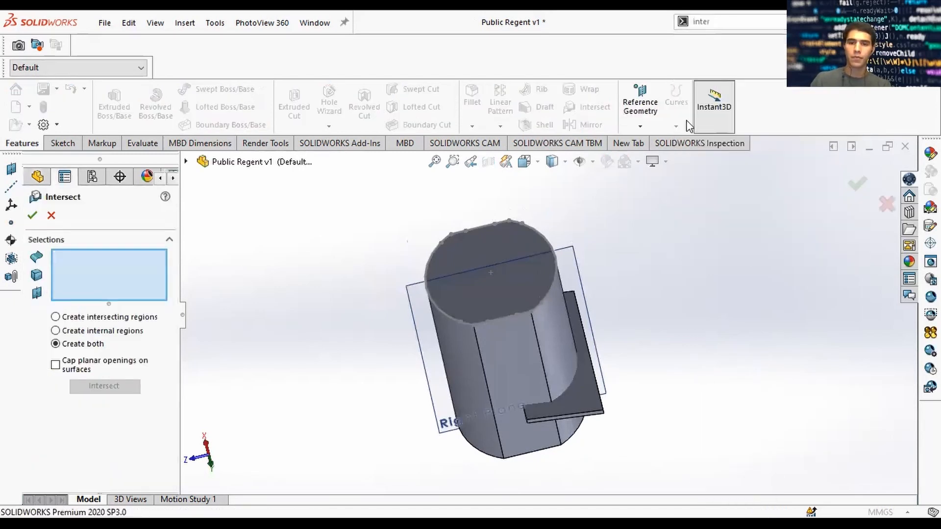
pyautogui.click(505, 319)
pyautogui.click(599, 401)
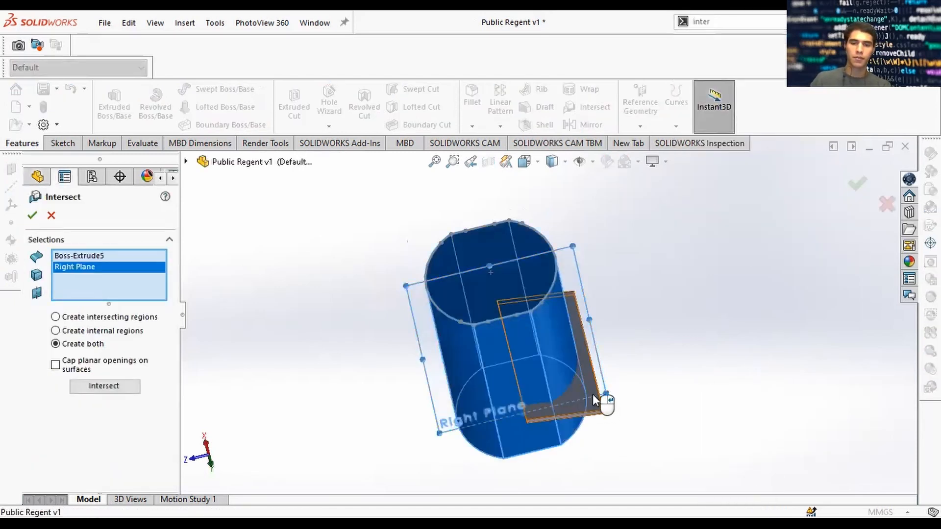
pyautogui.rightClick(120, 270)
pyautogui.click(147, 296)
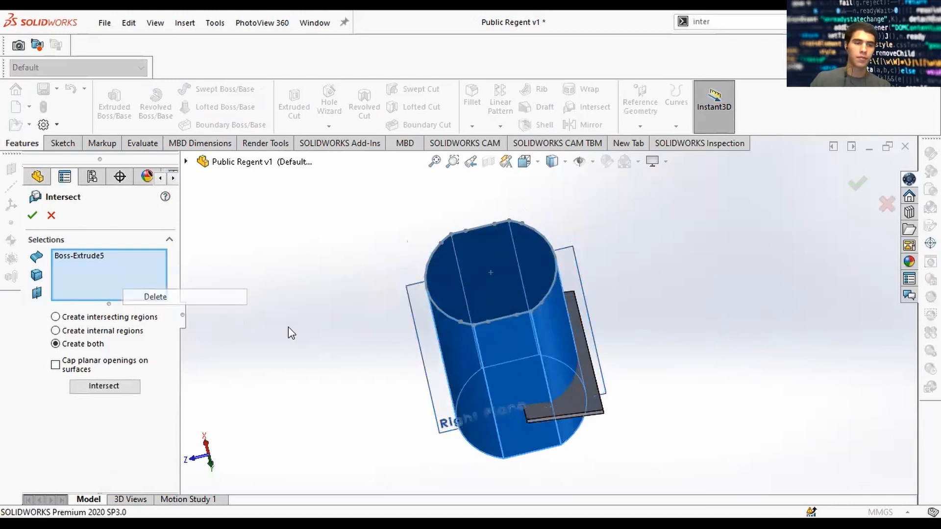
pyautogui.click(591, 409)
pyautogui.click(96, 386)
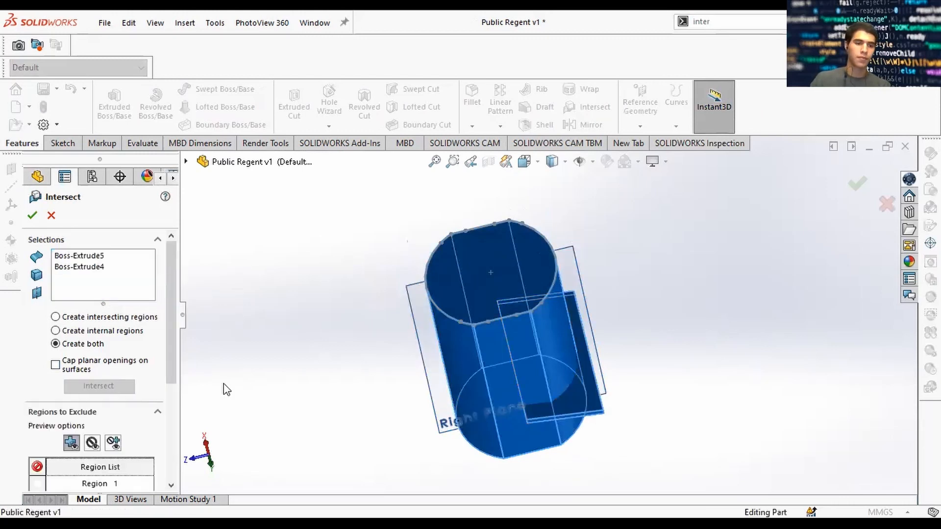
pyautogui.click(537, 336)
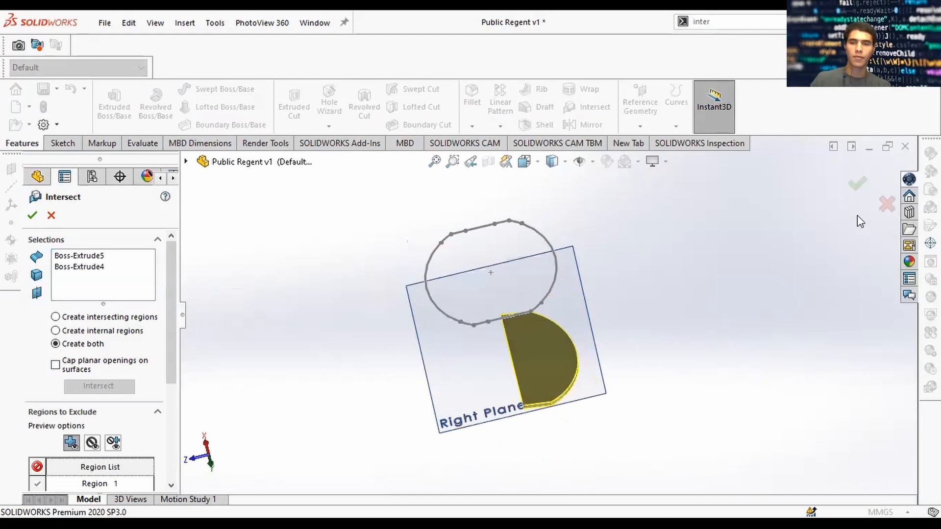
pyautogui.click(853, 186)
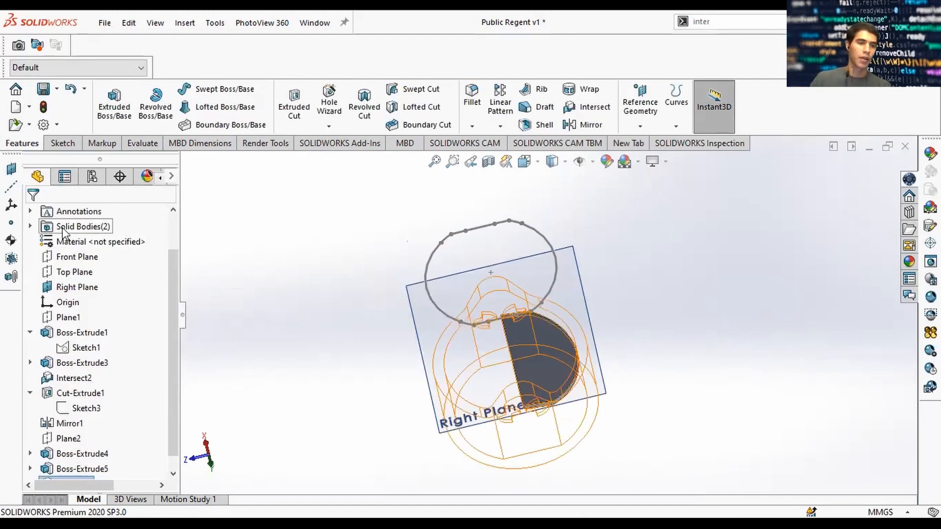
# Show the hidden ring body Mirror1 together with the half-disc plate inside it
pyautogui.click(30, 227)
pyautogui.rightClick(84, 244)
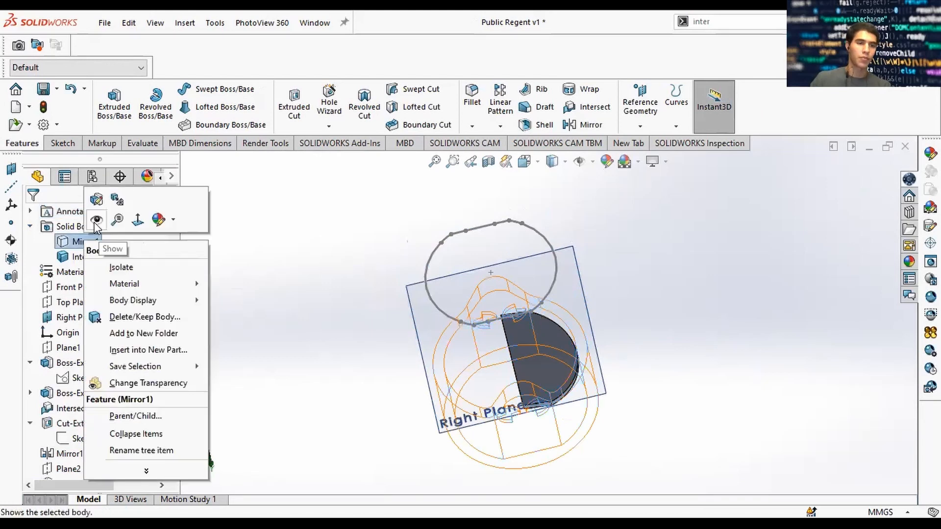
pyautogui.moveTo(651, 336); pyautogui.dragTo(685, 380, button='middle')
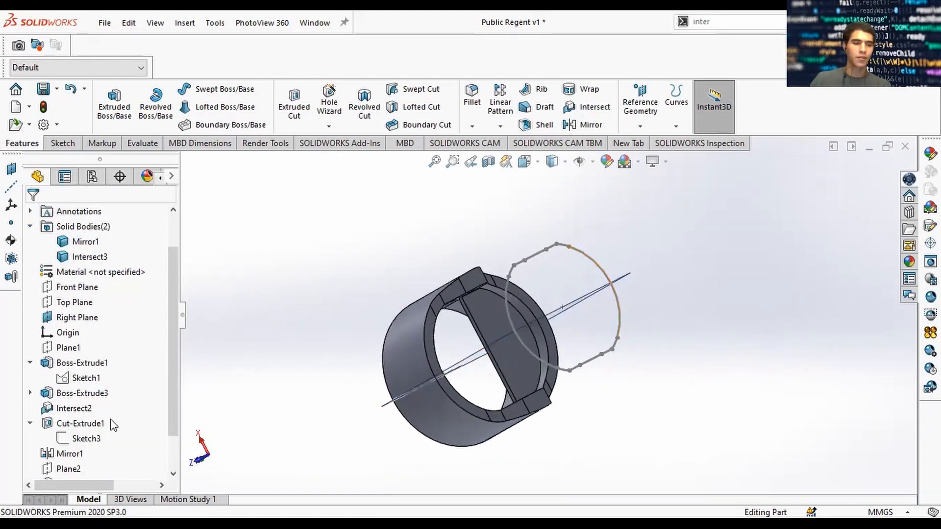
# Hide Sketch4 under Boss-Extrude5 so its inner profile outline no longer overlays the model
pyautogui.scroll(-1, 175, 426)
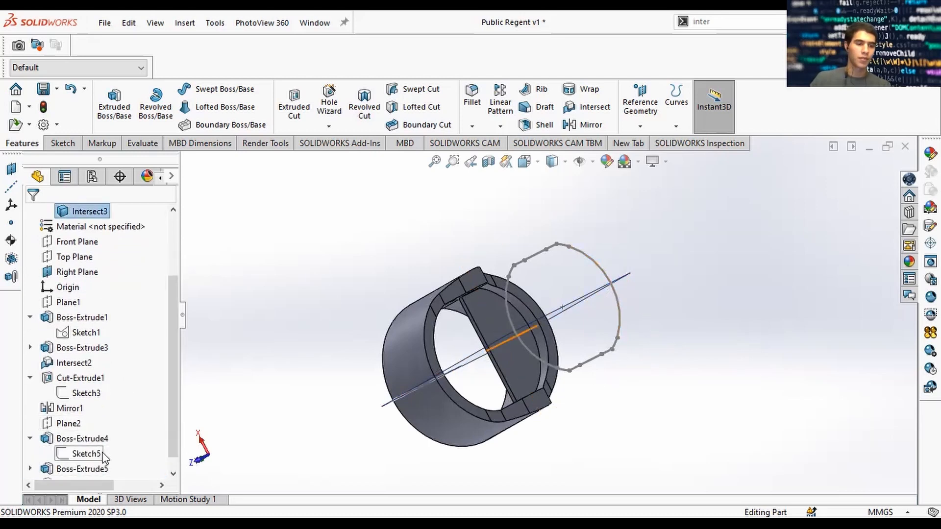
pyautogui.scroll(-1, 73, 440)
pyautogui.click(31, 454)
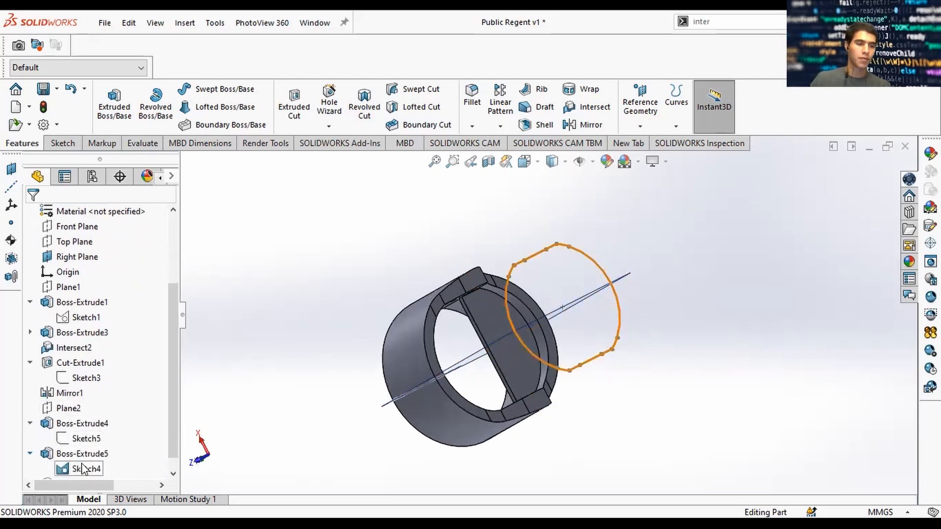
pyautogui.rightClick(82, 469)
pyautogui.click(94, 281)
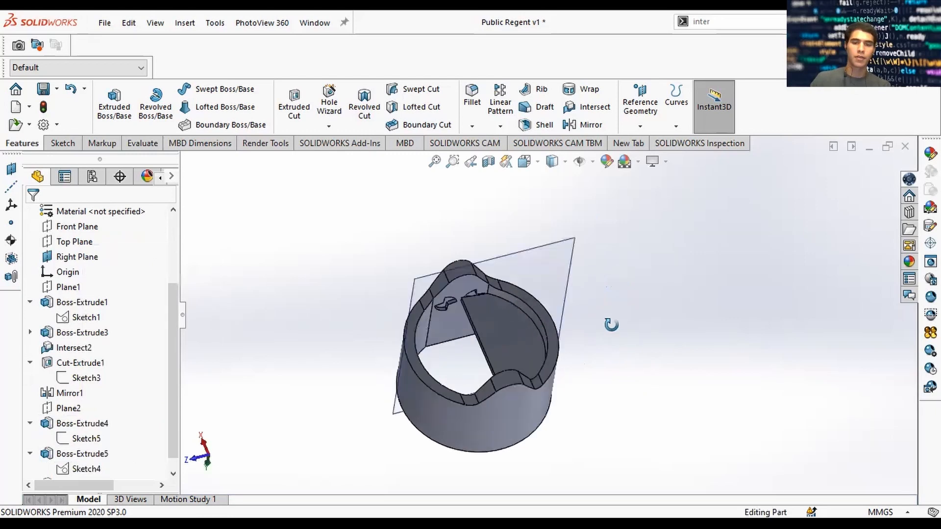
# Hide the Right Plane and save the part
pyautogui.click(73, 257)
pyautogui.rightClick(54, 255)
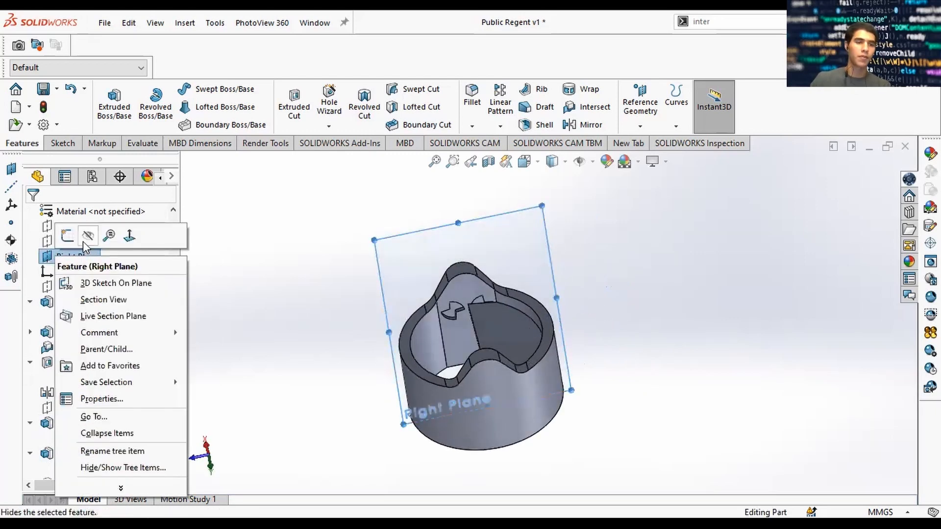
pyautogui.click(83, 241)
pyautogui.click(43, 89)
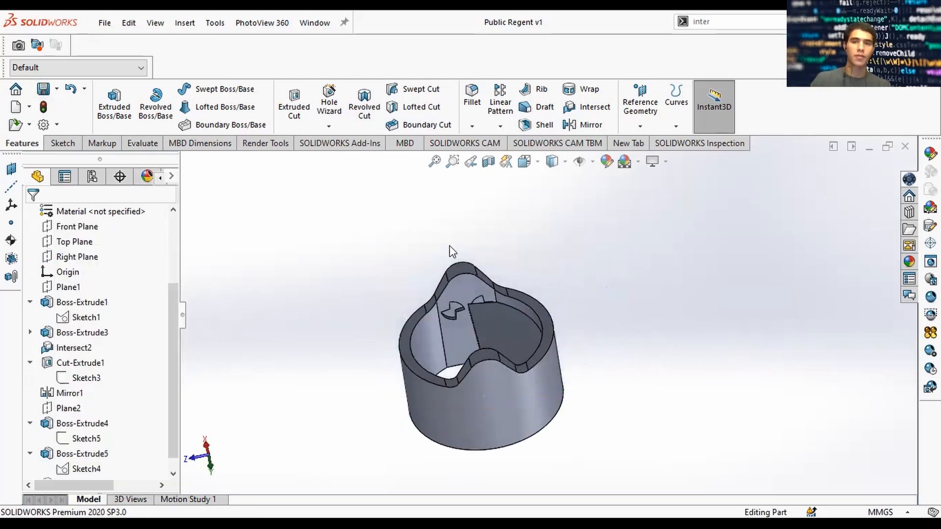
# Examine the half-disc plate inside the ring and the ring's peaked outer profile from several angles, including straight from the side
pyautogui.moveTo(597, 334); pyautogui.dragTo(476, 431, button='middle')
pyautogui.scroll(-5, 495, 299)
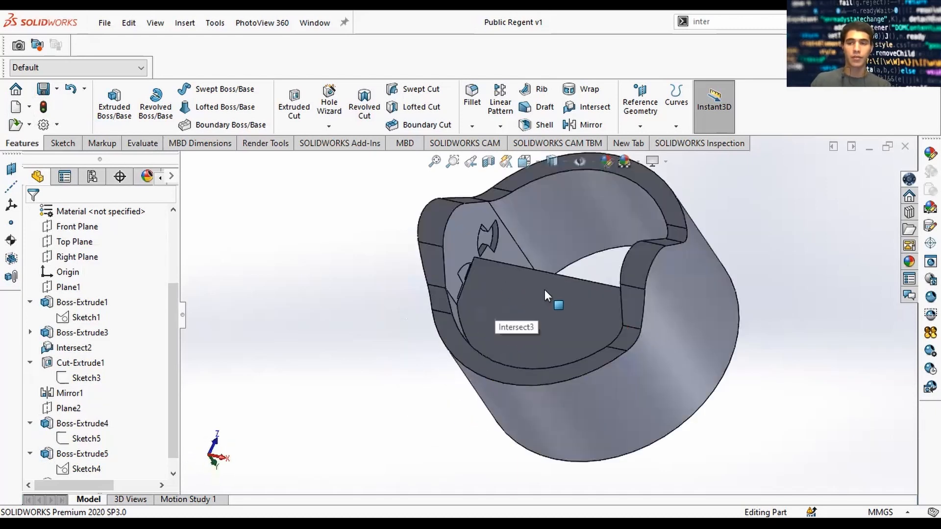
pyautogui.scroll(2, 625, 296)
pyautogui.moveTo(625, 296); pyautogui.dragTo(522, 359, button='middle')
pyautogui.press('space')
pyautogui.click(484, 378)
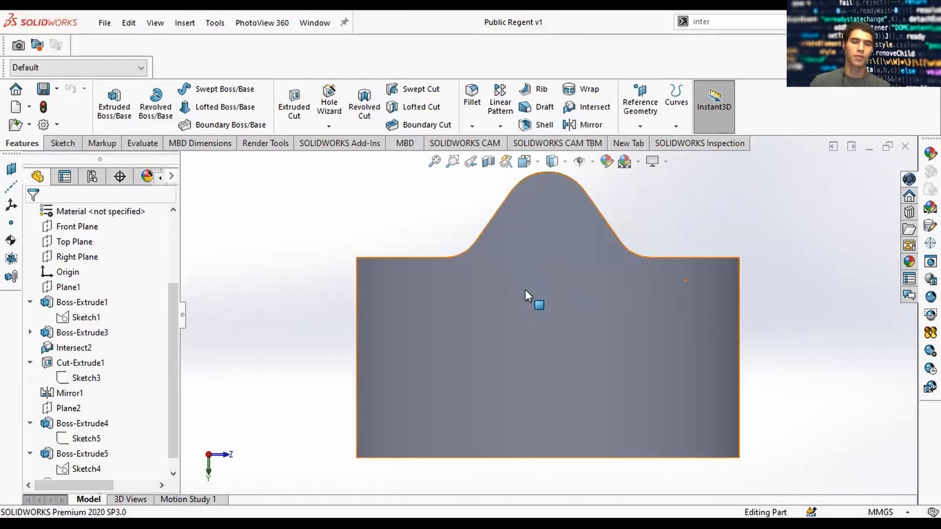
pyautogui.scroll(1, 570, 251)
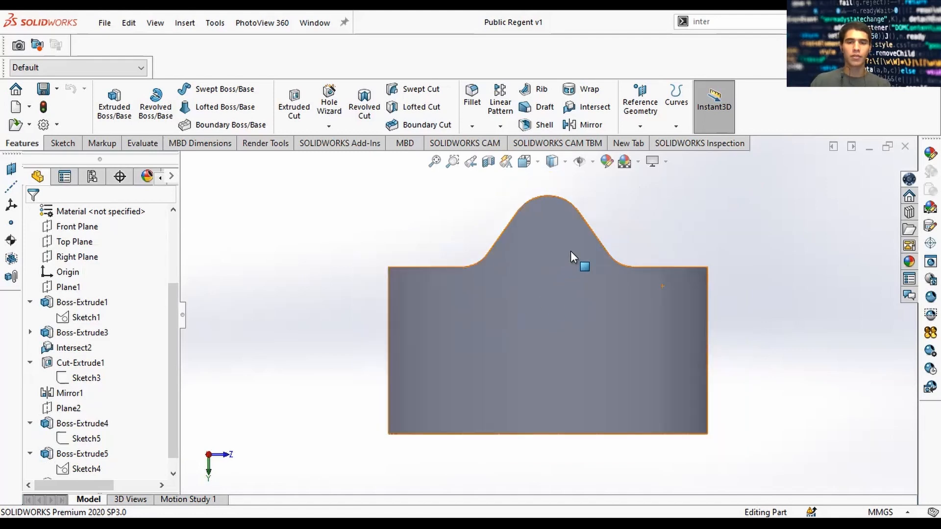
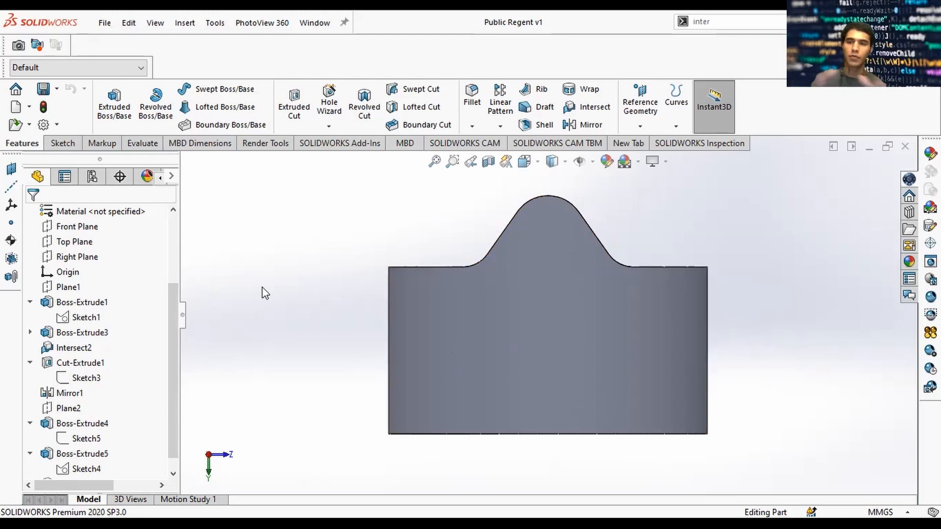
pyautogui.moveTo(461, 323); pyautogui.dragTo(474, 431, button='middle')
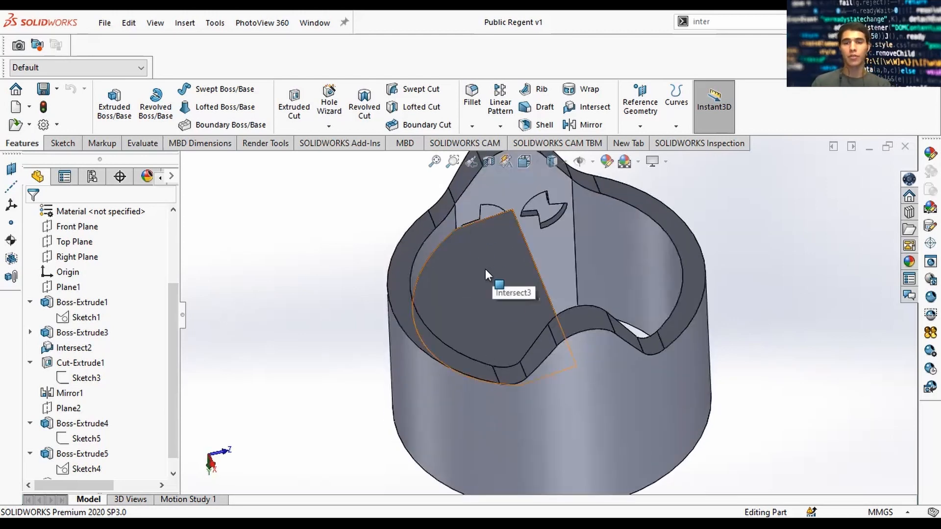
pyautogui.scroll(2, 618, 242)
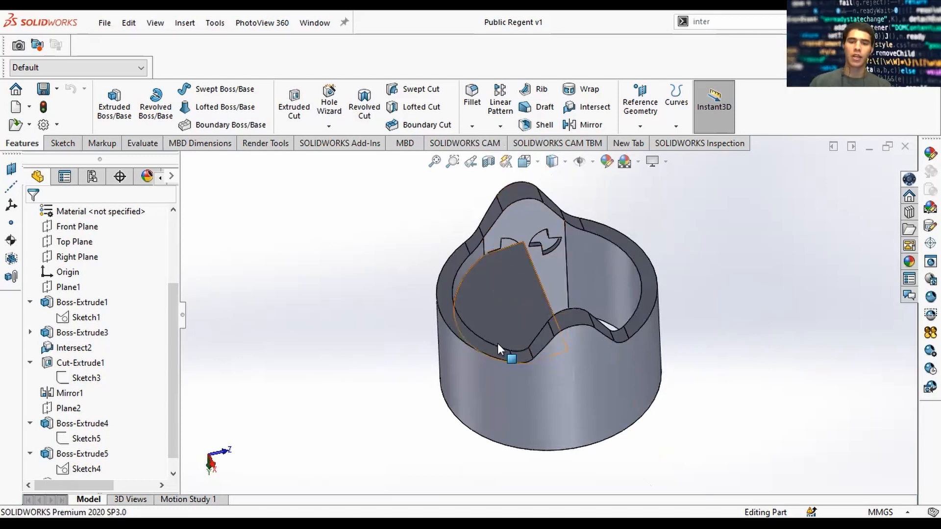
pyautogui.moveTo(569, 390); pyautogui.dragTo(567, 322, button='middle')
pyautogui.press('space')
pyautogui.click(455, 368)
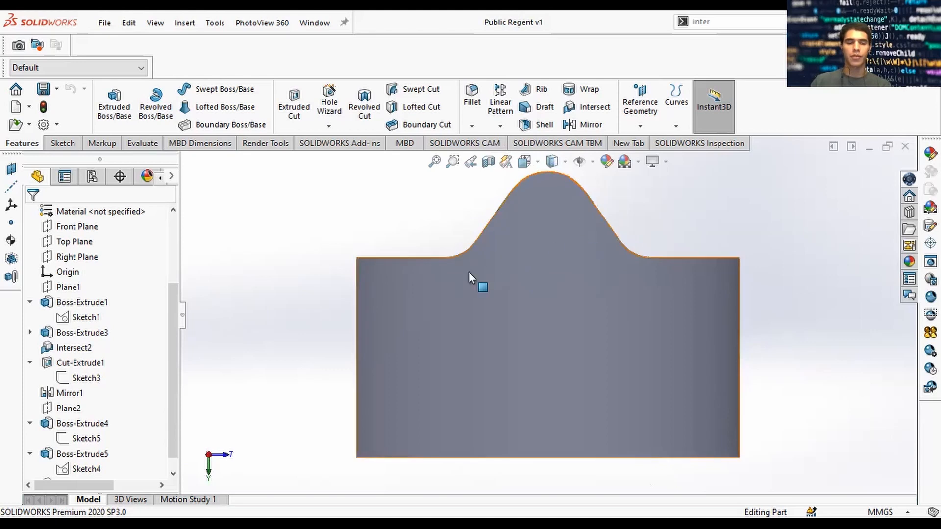
pyautogui.scroll(2, 292, 328)
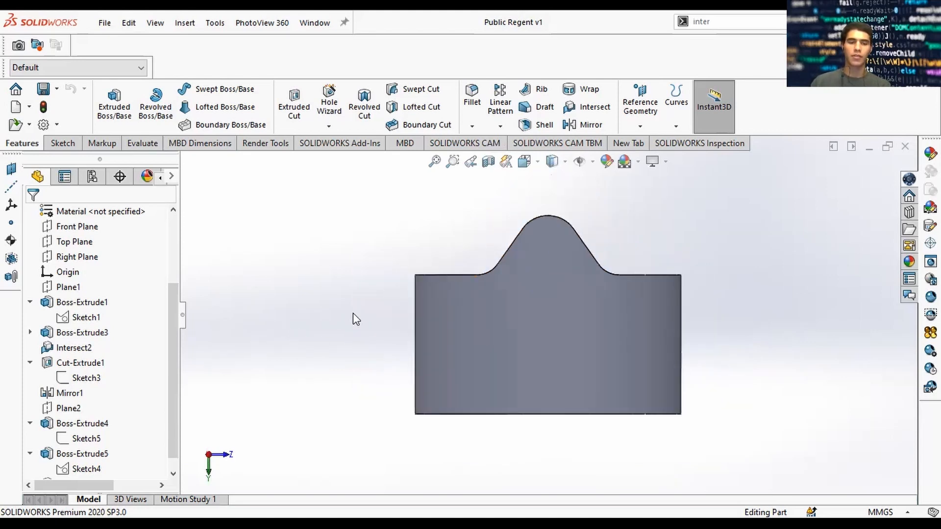
pyautogui.moveTo(437, 277); pyautogui.dragTo(430, 346, button='middle')
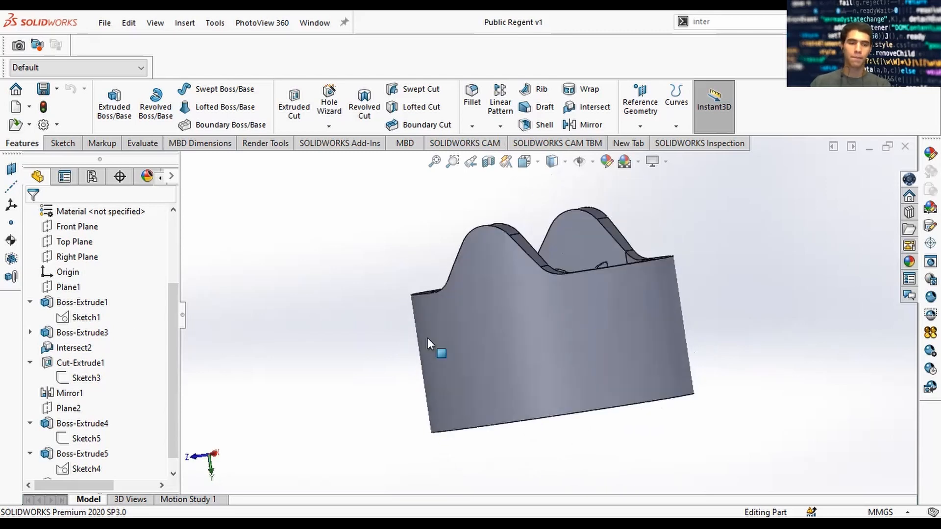
# Check Sketch2 of Boss-Extrude3, start a new sketch on Plane1 and view it face-on
pyautogui.click(78, 332)
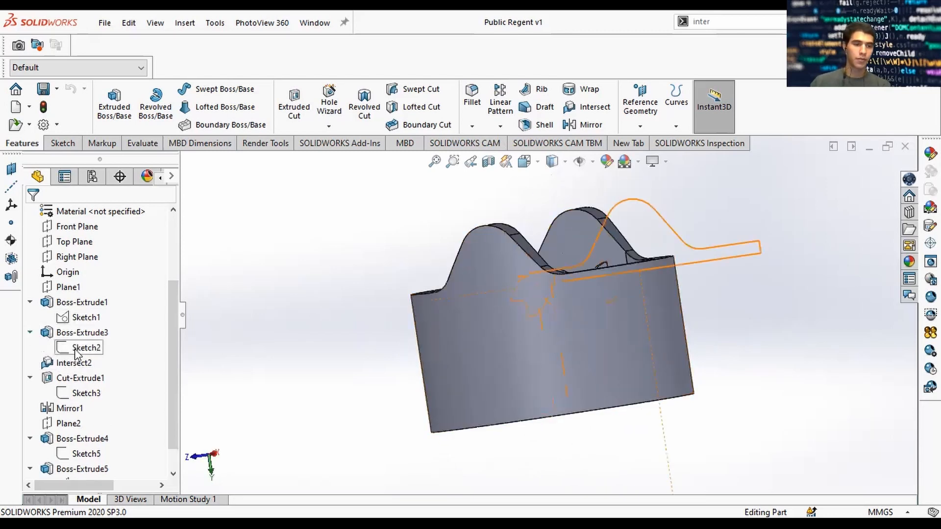
pyautogui.click(77, 348)
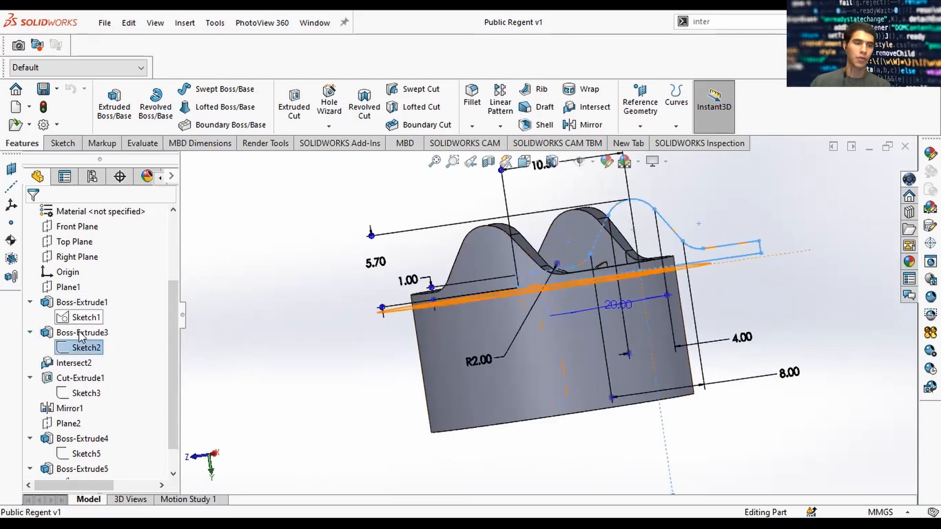
pyautogui.click(68, 289)
pyautogui.scroll(3, 607, 279)
pyautogui.moveTo(607, 277); pyautogui.dragTo(469, 301, button='middle')
pyautogui.click(62, 144)
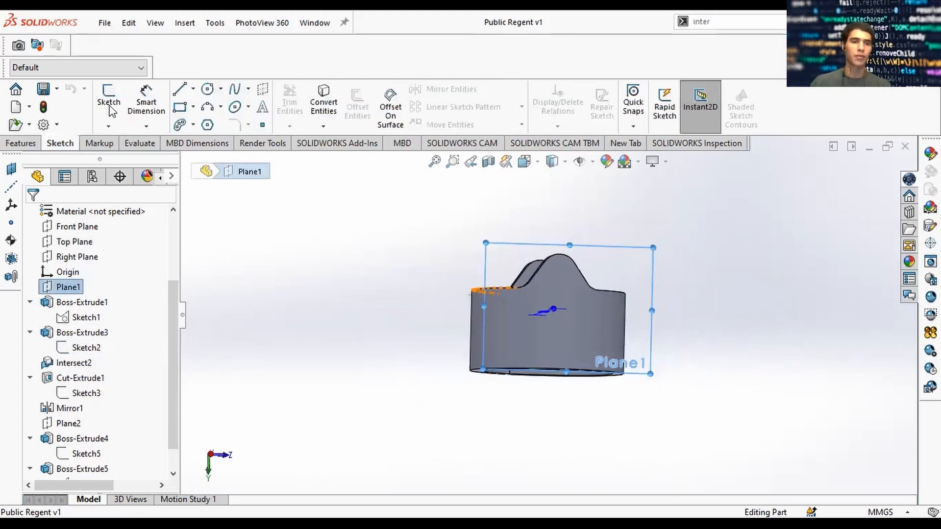
pyautogui.click(109, 103)
pyautogui.press('space')
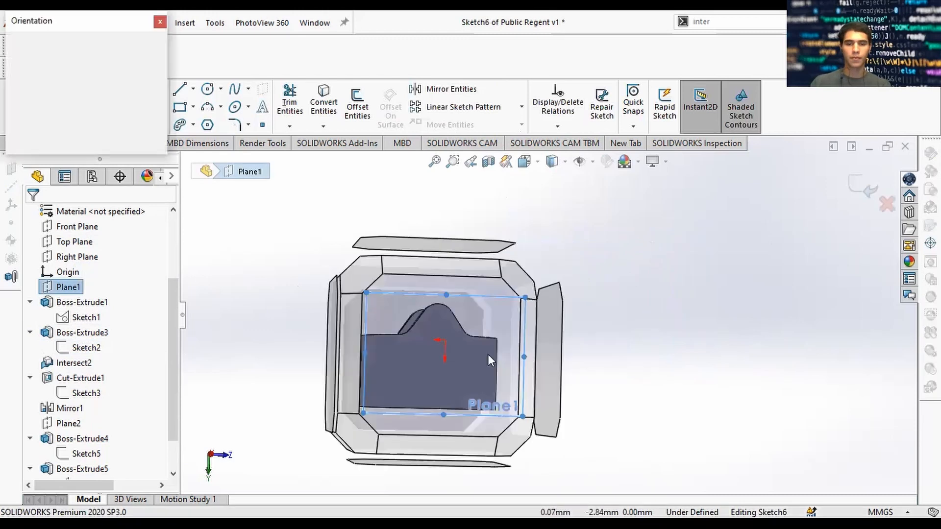
pyautogui.click(489, 356)
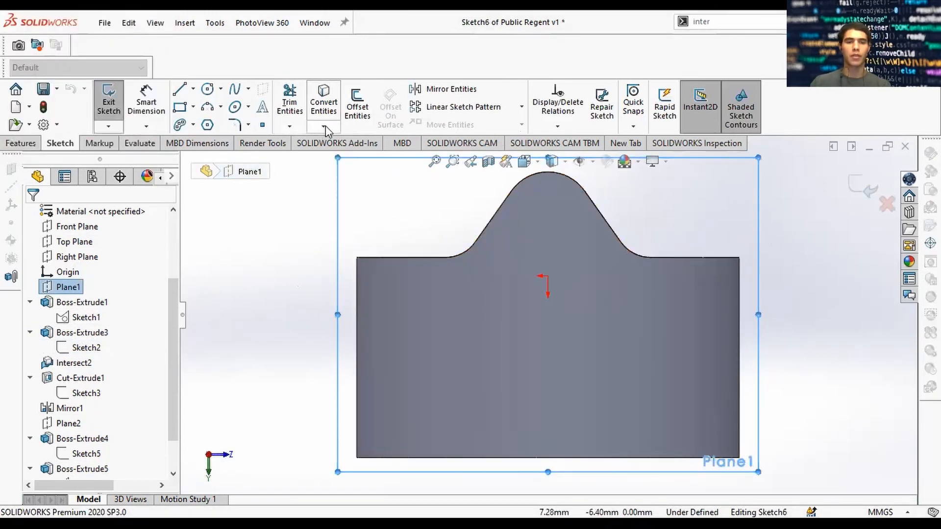
# Use Silhouette Entities with External silhouette on the ring body Mirror1 to project its outer outline into the Plane1 sketch
pyautogui.click(324, 128)
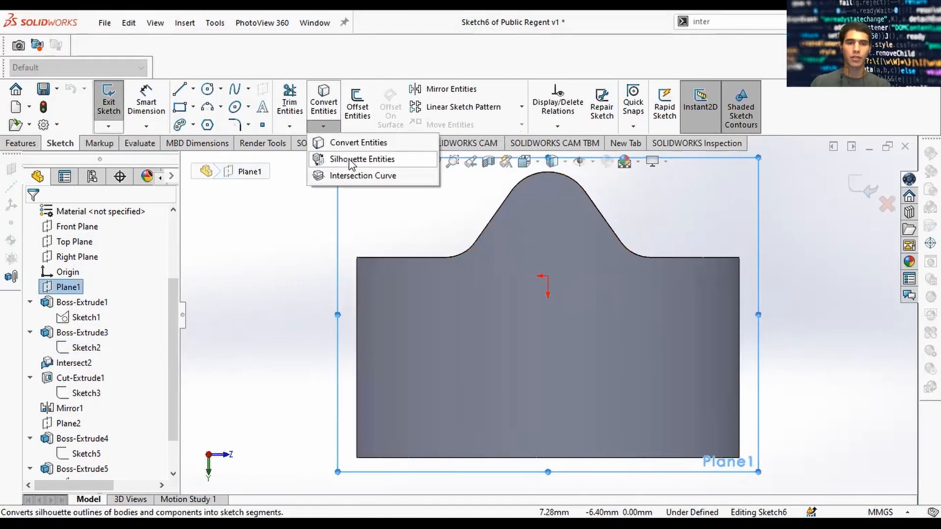
pyautogui.click(362, 159)
pyautogui.scroll(2, 693, 237)
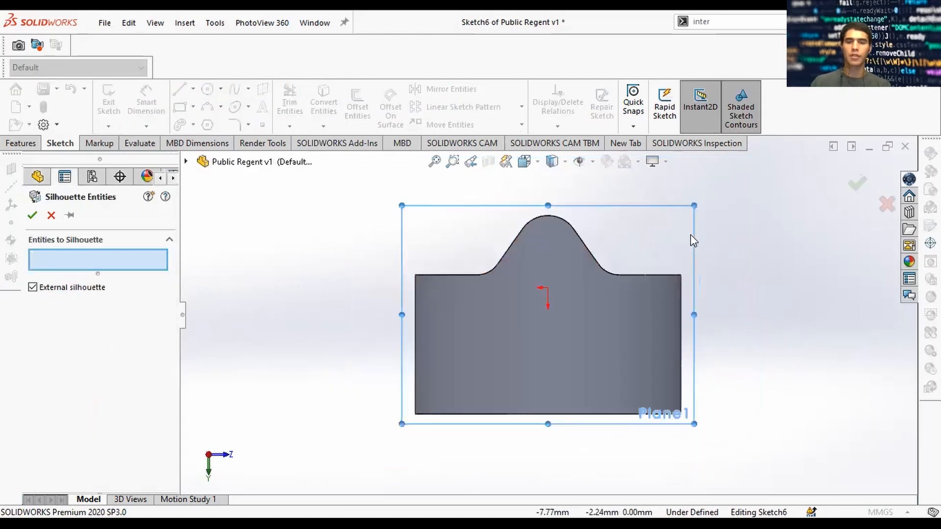
pyautogui.moveTo(692, 237); pyautogui.dragTo(675, 304, button='middle')
pyautogui.click(675, 305)
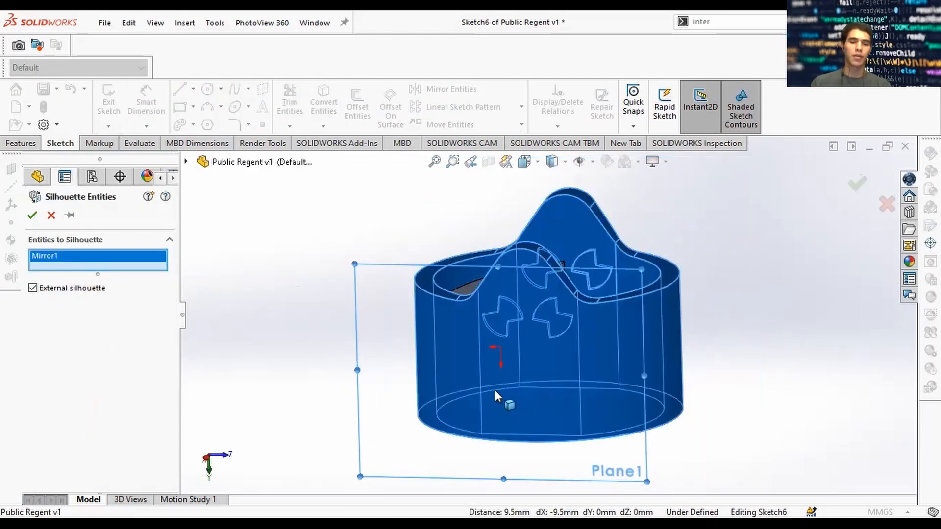
pyautogui.click(32, 215)
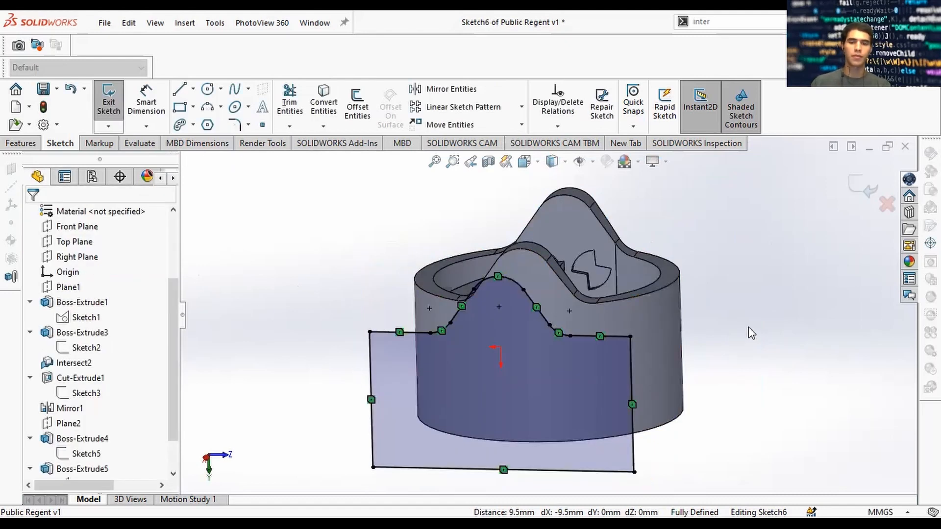
# Draw a vertical centerline about 13.4 mm long from the top of the outline's peak down through the origin
pyautogui.moveTo(735, 343)
pyautogui.mouseDown(button='middle')
pyautogui.moveTo(715, 346)
pyautogui.moveTo(708, 372)
pyautogui.mouseUp(button='middle')
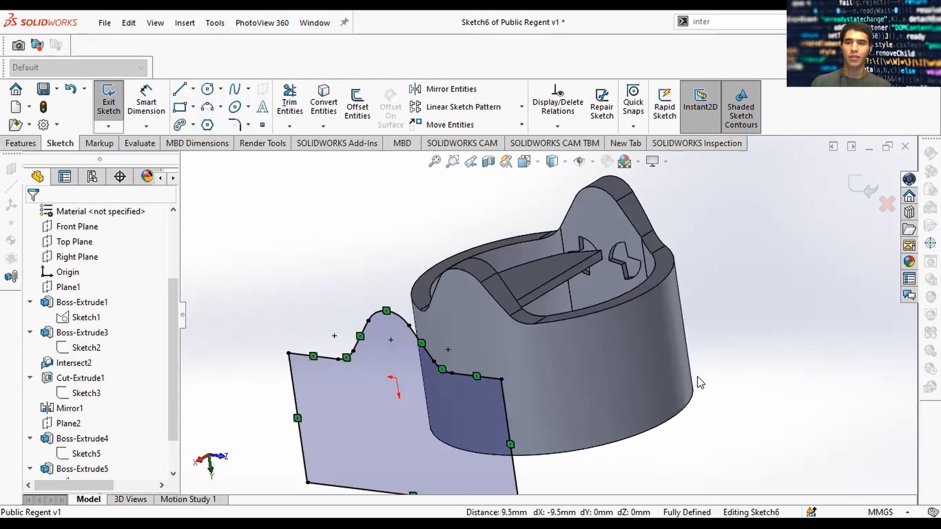
pyautogui.moveTo(730, 319); pyautogui.dragTo(765, 265, button='middle')
pyautogui.press('space')
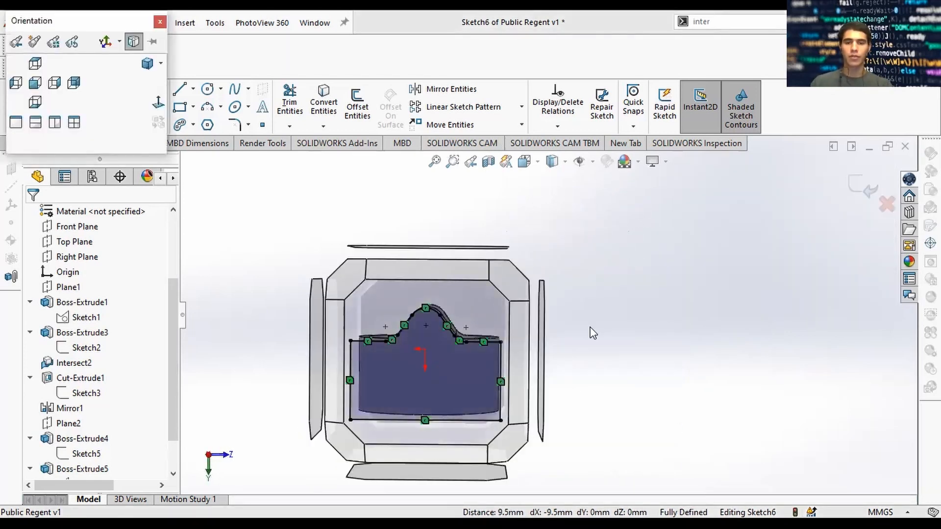
pyautogui.click(466, 313)
pyautogui.click(193, 90)
pyautogui.click(210, 122)
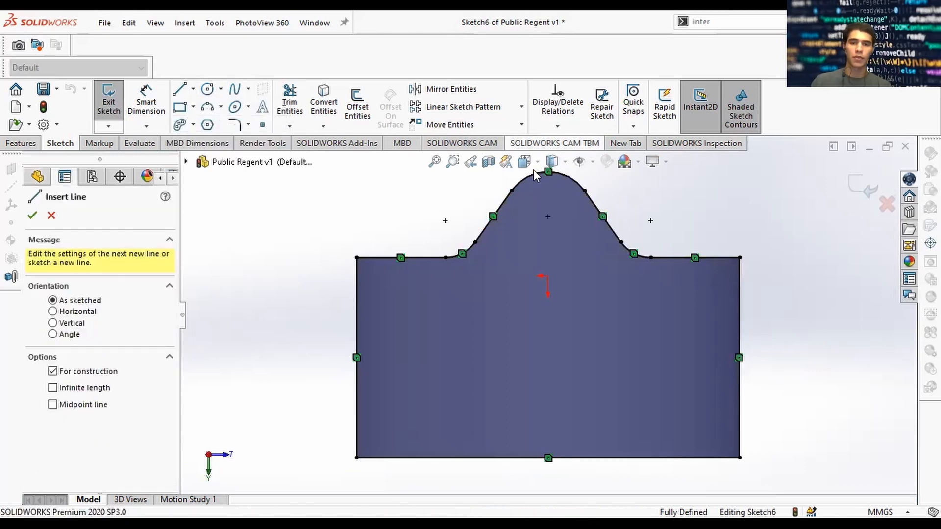
pyautogui.click(548, 172)
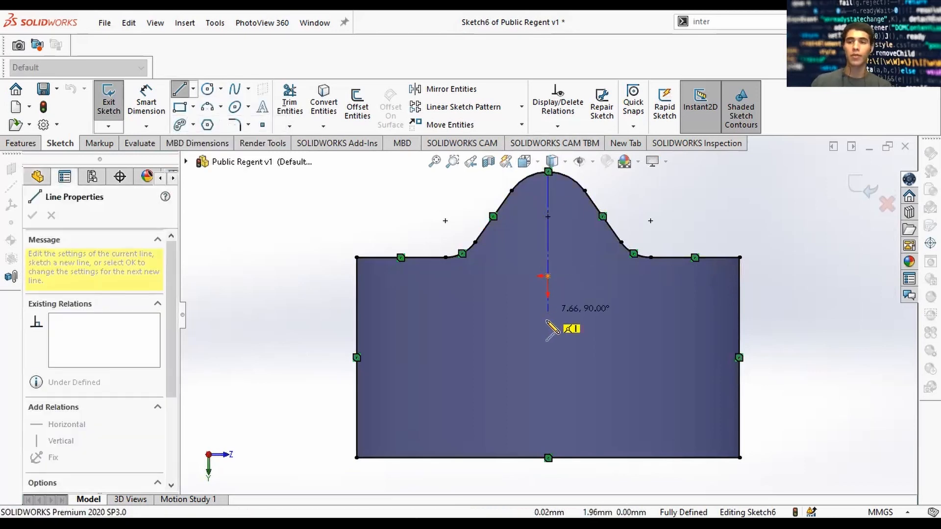
pyautogui.click(548, 415)
pyautogui.press('Escape')
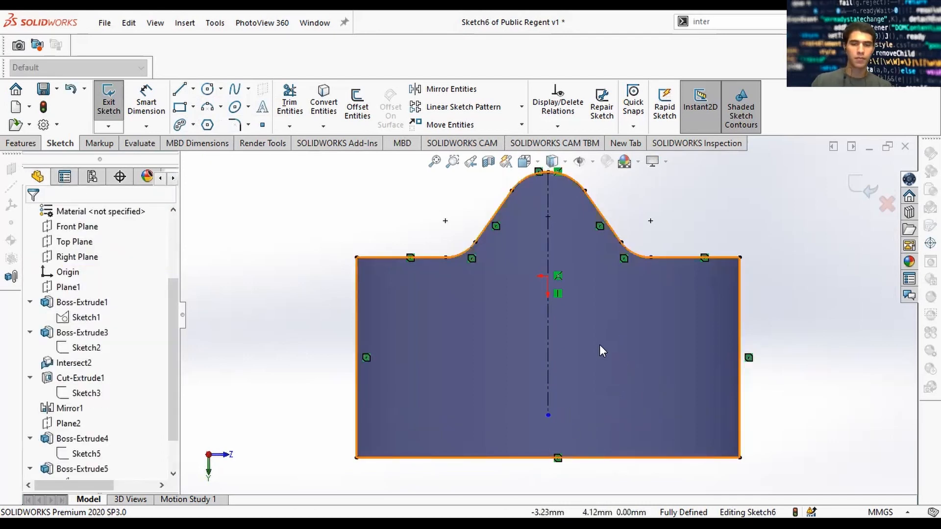
# Dimension the vertical centerline below the peak to 13 mm
pyautogui.press('d')
pyautogui.click(549, 351)
pyautogui.click(587, 348)
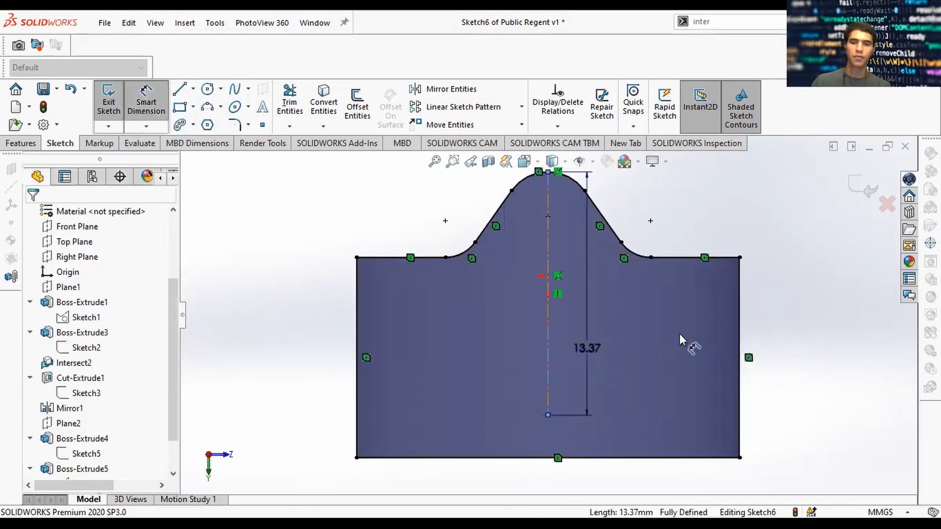
pyautogui.write('13.00mm')
pyautogui.press('Return')
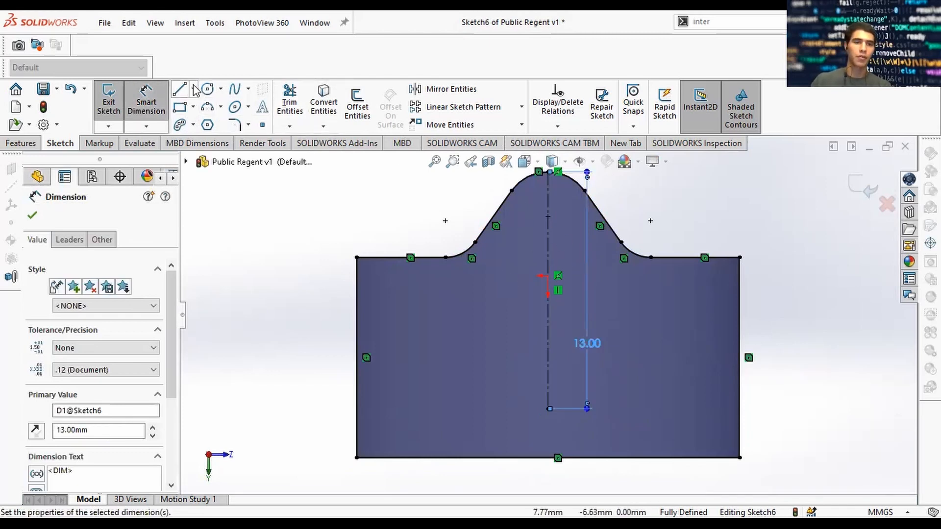
# Measure the vertical distance between the top of the peak and the outline's left shoulder edge
pyautogui.click(204, 121)
pyautogui.press('Escape')
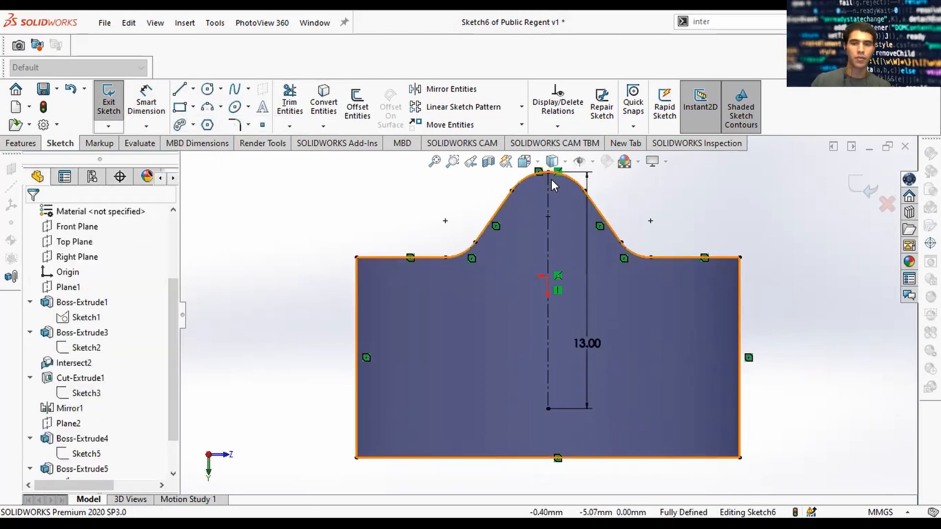
pyautogui.press('d')
pyautogui.click(548, 172)
pyautogui.click(439, 257)
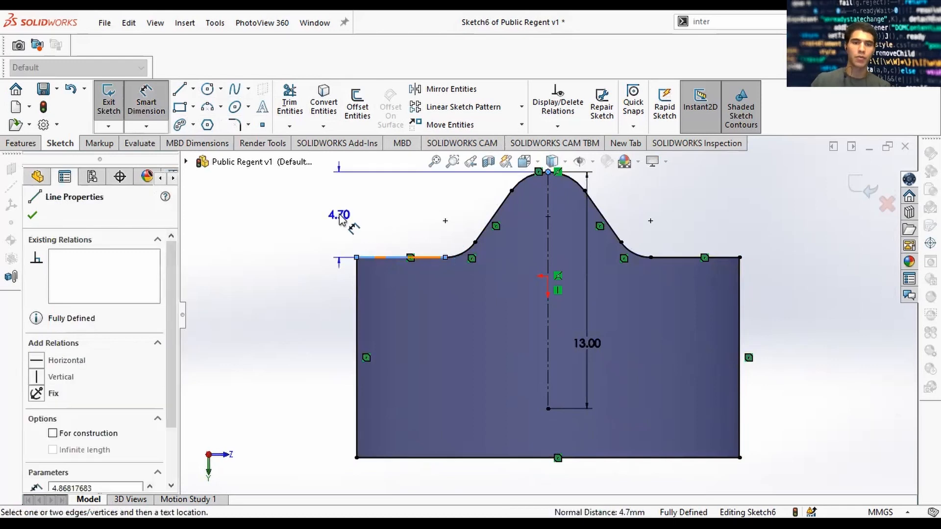
pyautogui.press('Escape')
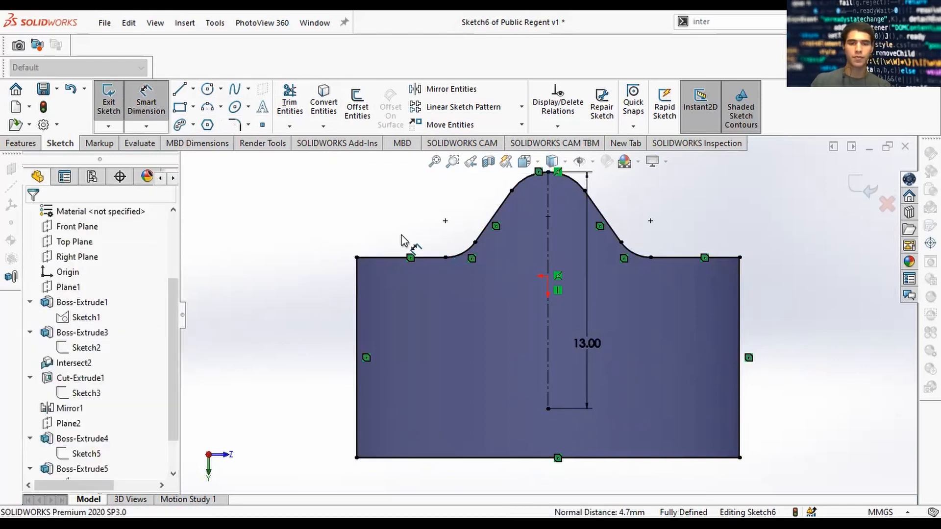
# Draw a vertical centerline from the midpoint of the left shoulder edge down to the level of the middle centerline's lower end
pyautogui.click(196, 93)
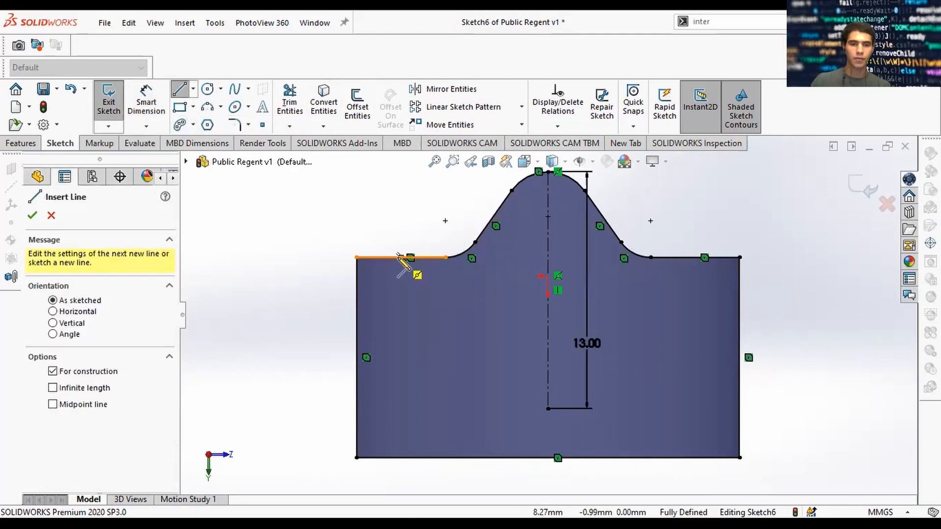
pyautogui.click(400, 258)
pyautogui.click(400, 408)
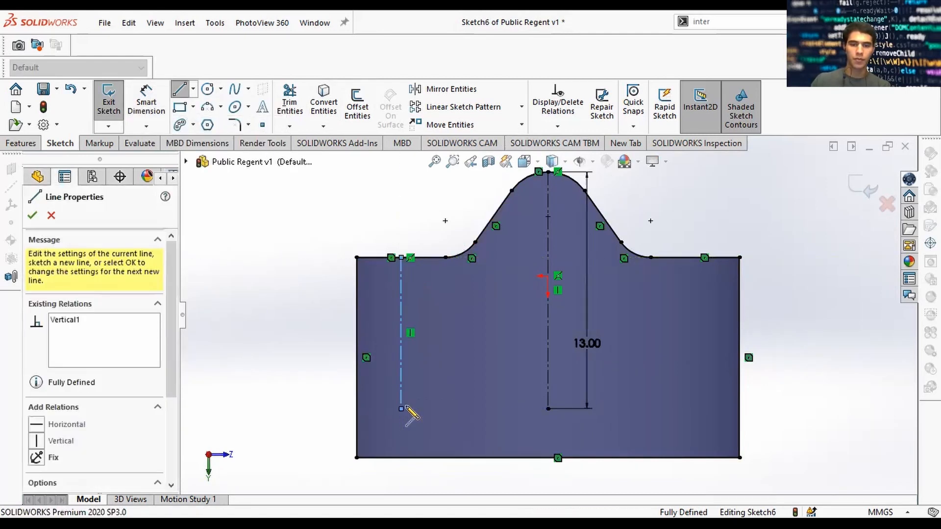
# Dimension the left shoulder's vertical centerline to a length of 7.3 mm
pyautogui.press('Escape')
pyautogui.press('d')
pyautogui.click(401, 317)
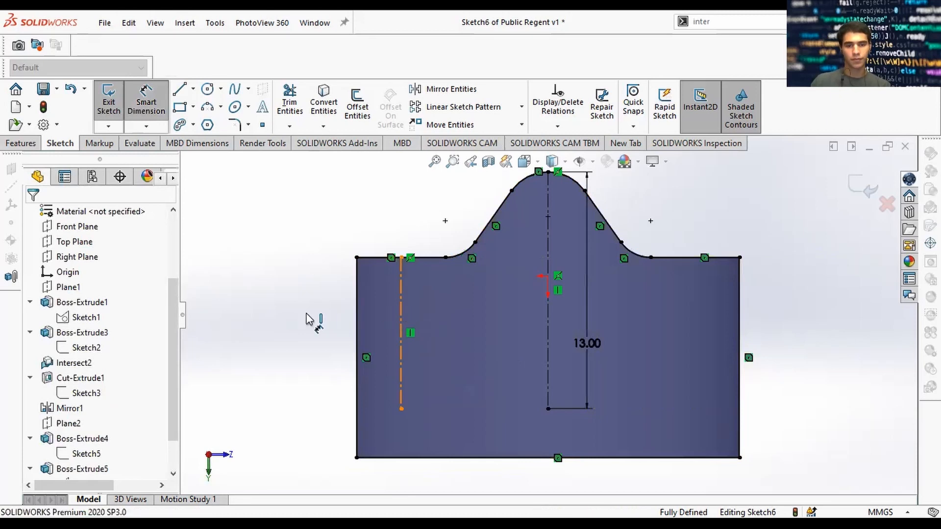
pyautogui.click(336, 329)
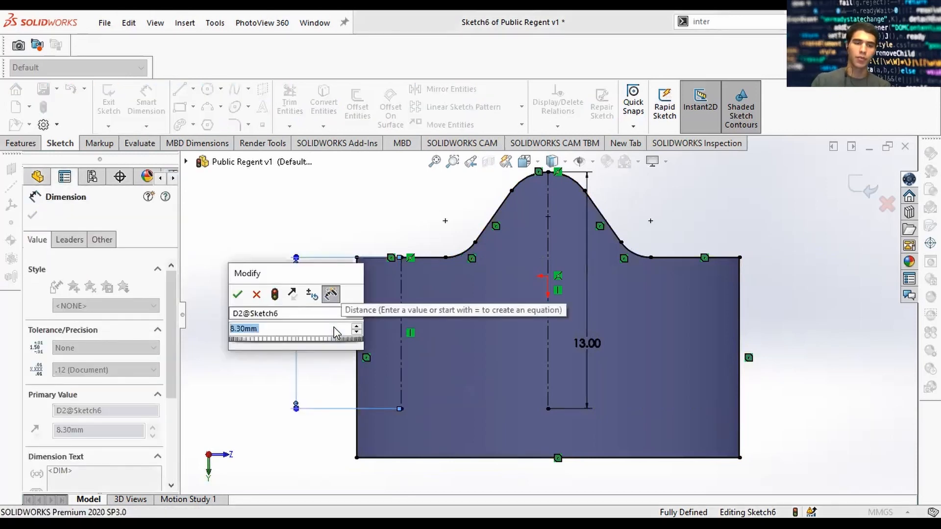
pyautogui.press('Return')
pyautogui.press('Escape')
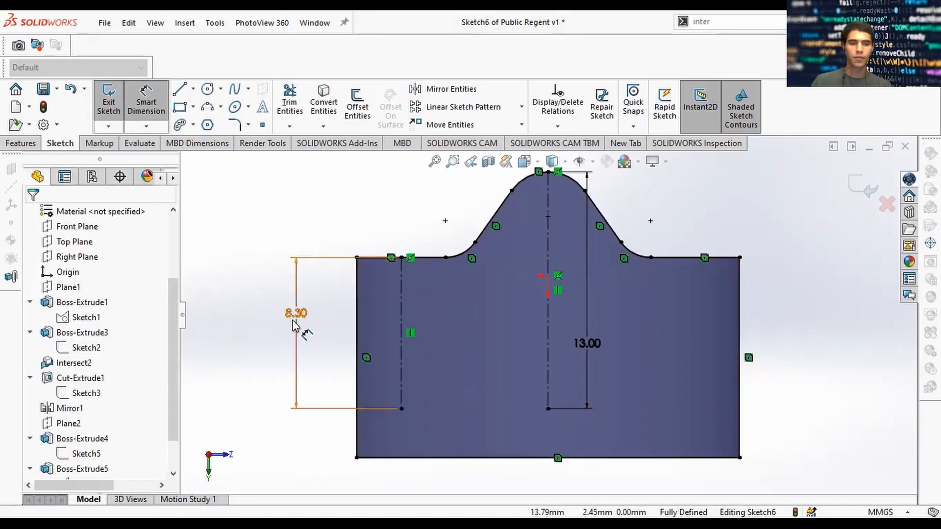
pyautogui.click(295, 319)
pyautogui.write('7.3')
pyautogui.press('Return')
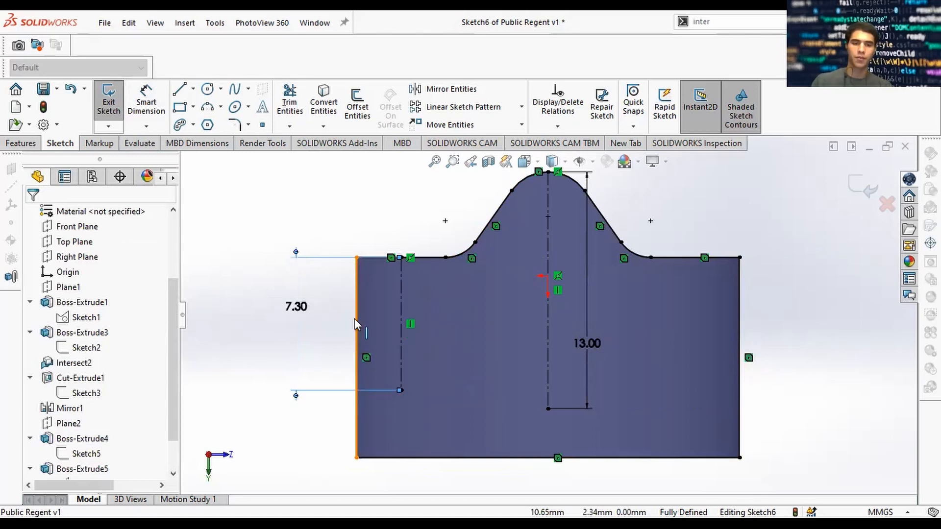
# Draw a horizontal line across the outline, side edge to side edge, through the left centerline's lower end, and finish the sketch
pyautogui.click(179, 88)
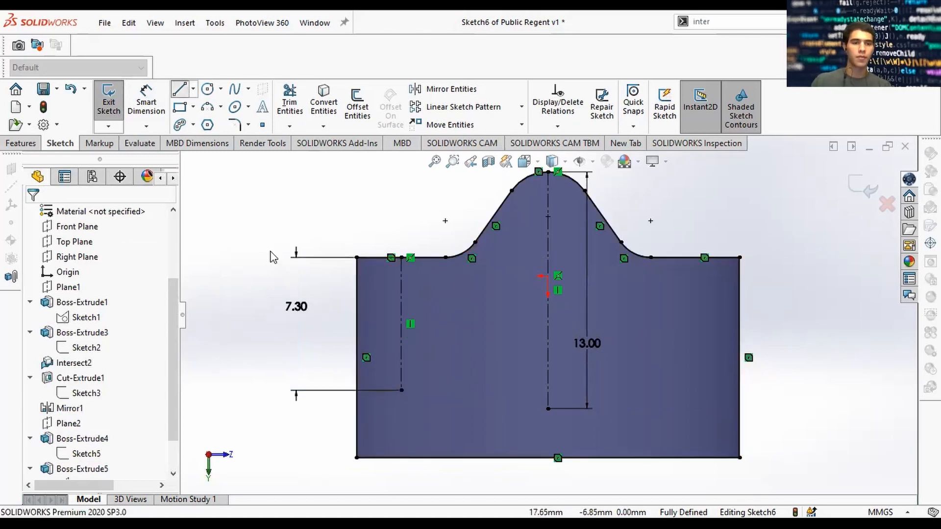
pyautogui.click(356, 390)
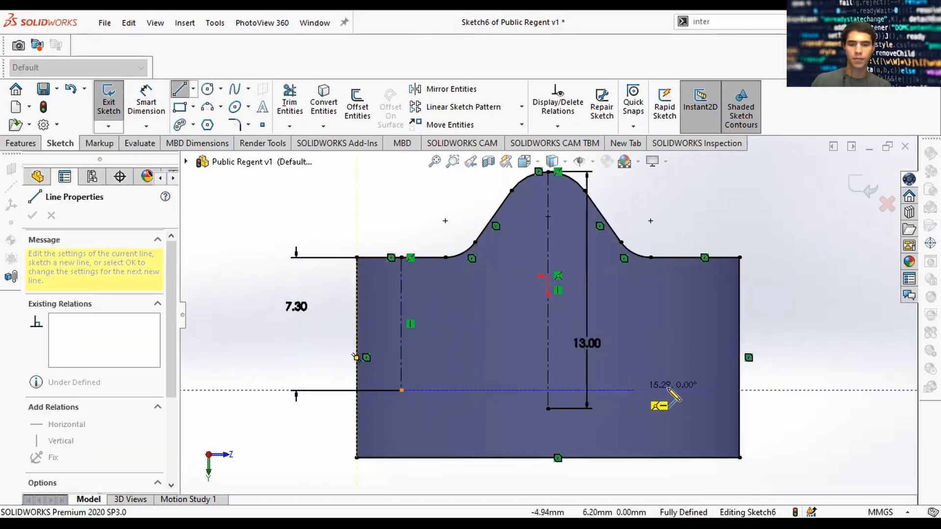
pyautogui.click(739, 391)
pyautogui.press('Escape')
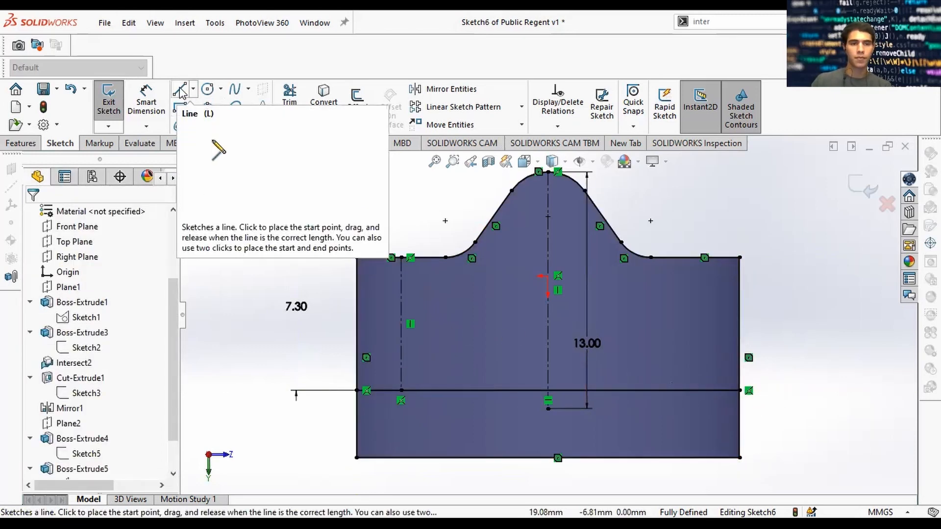
pyautogui.click(856, 192)
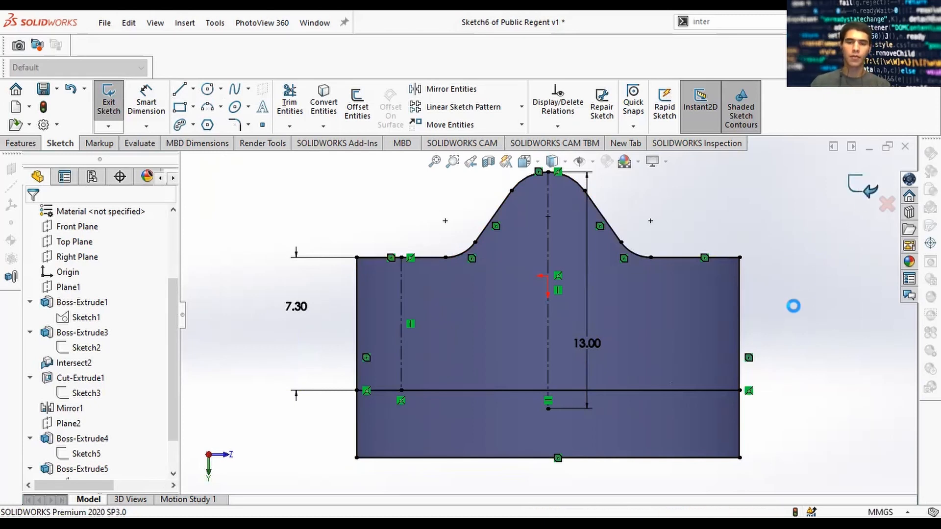
# Cut off the ring's lower portion with an Extruded Cut of the region below the horizontal line, using Through All
pyautogui.moveTo(803, 291); pyautogui.dragTo(772, 312, button='middle')
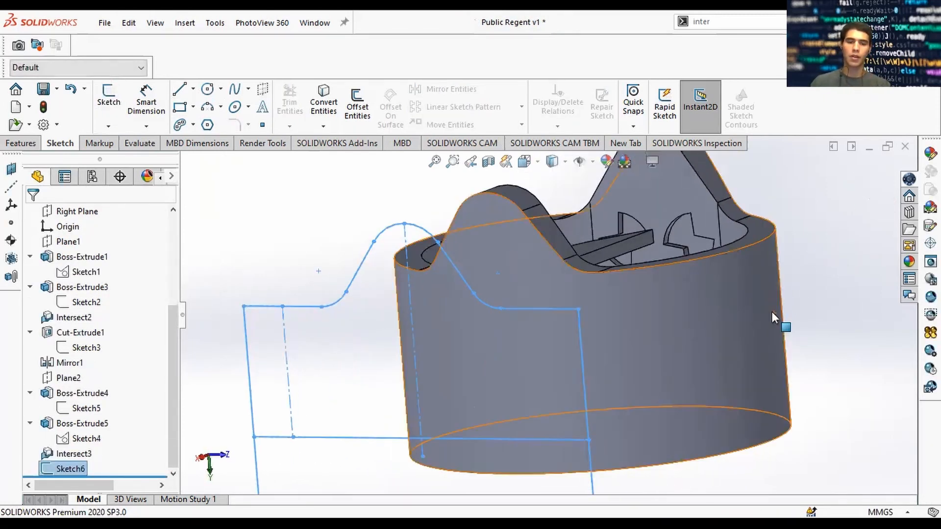
pyautogui.scroll(2, 772, 313)
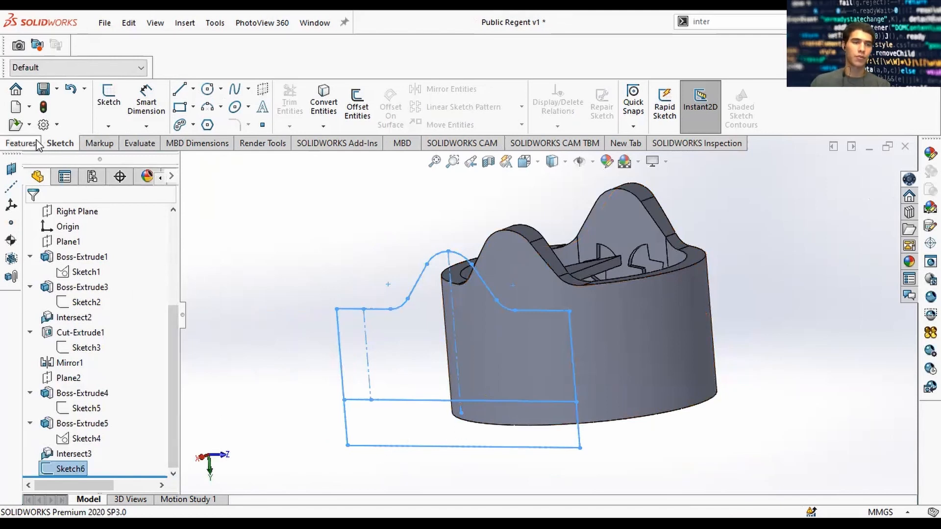
pyautogui.click(20, 142)
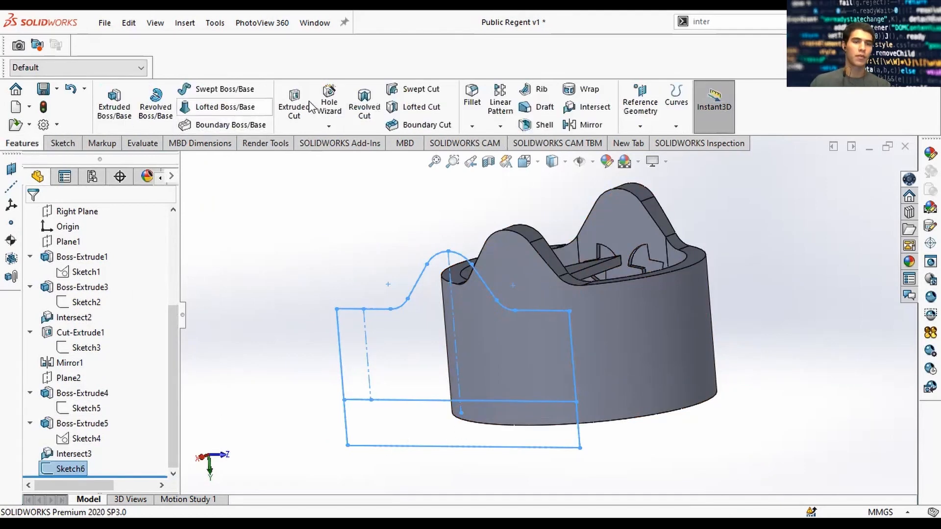
pyautogui.click(294, 106)
pyautogui.click(444, 431)
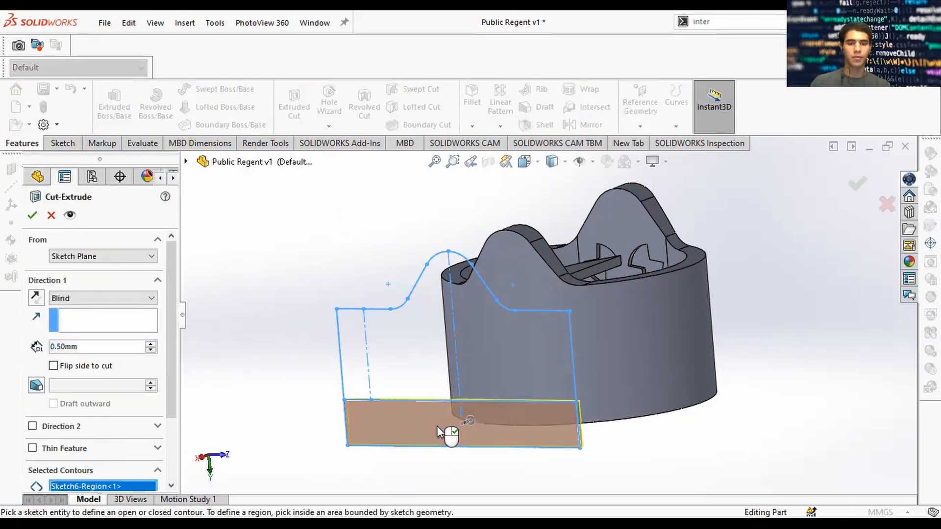
pyautogui.scroll(2, 669, 354)
pyautogui.moveTo(669, 354)
pyautogui.mouseDown(button='middle')
pyautogui.moveTo(621, 318)
pyautogui.moveTo(609, 331)
pyautogui.moveTo(634, 341)
pyautogui.mouseUp(button='middle')
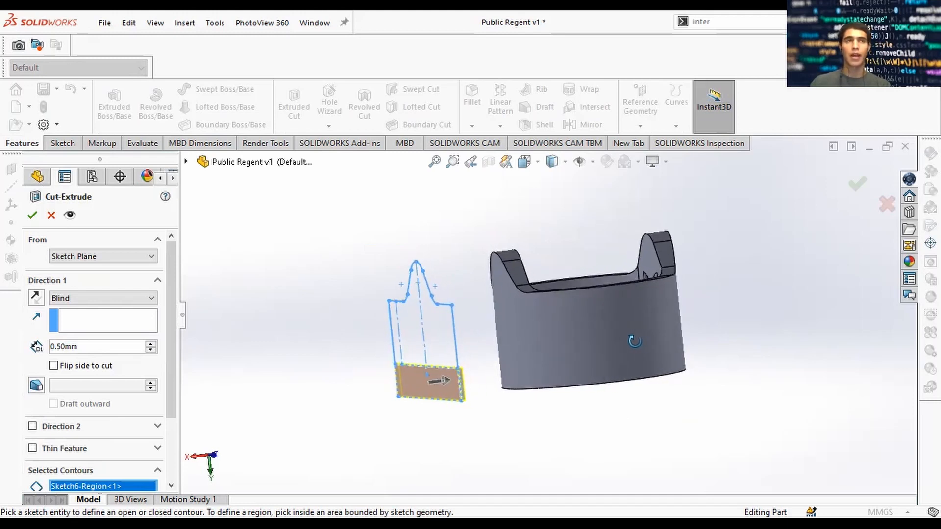
pyautogui.click(90, 297)
pyautogui.click(98, 318)
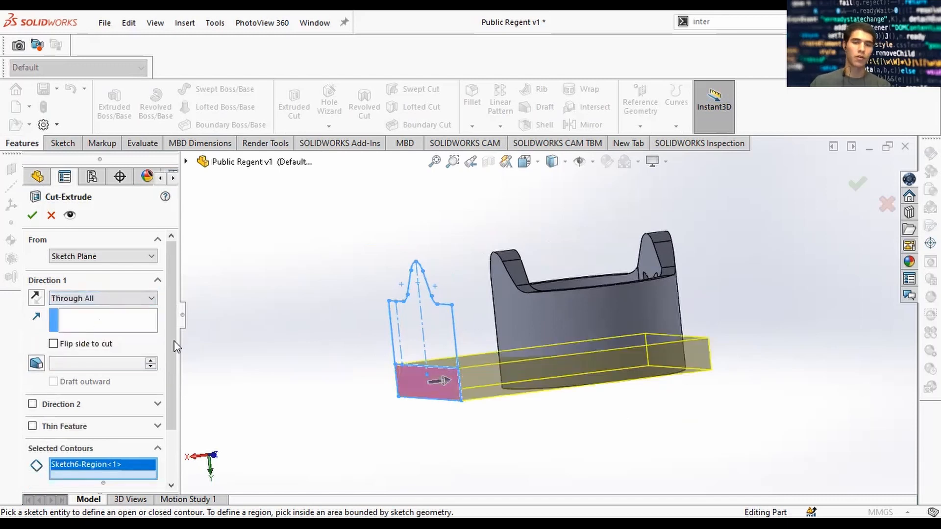
pyautogui.moveTo(734, 303); pyautogui.dragTo(424, 370, button='middle')
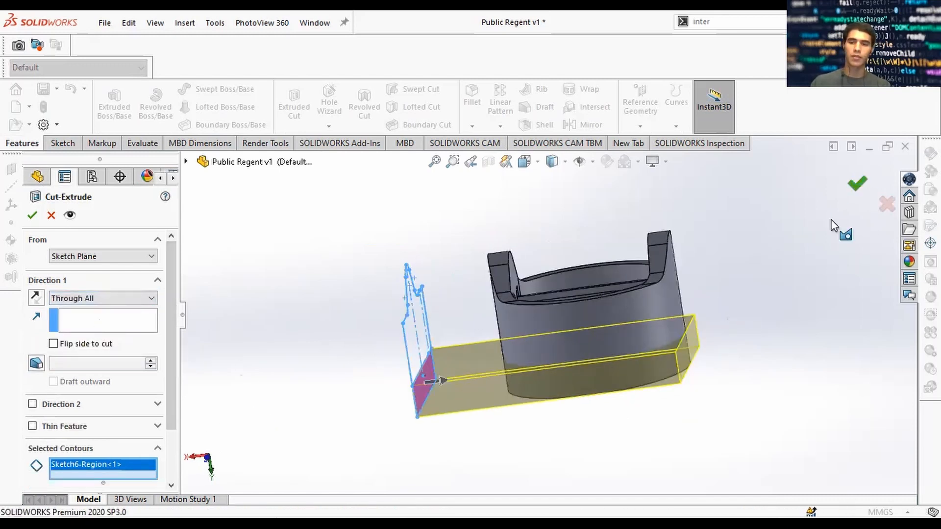
pyautogui.click(858, 185)
# Hide the outline sketch used by the bottom cut and save the part
pyautogui.moveTo(754, 312)
pyautogui.mouseDown(button='middle')
pyautogui.moveTo(678, 284)
pyautogui.moveTo(741, 225)
pyautogui.moveTo(804, 218)
pyautogui.moveTo(698, 234)
pyautogui.mouseUp(button='middle')
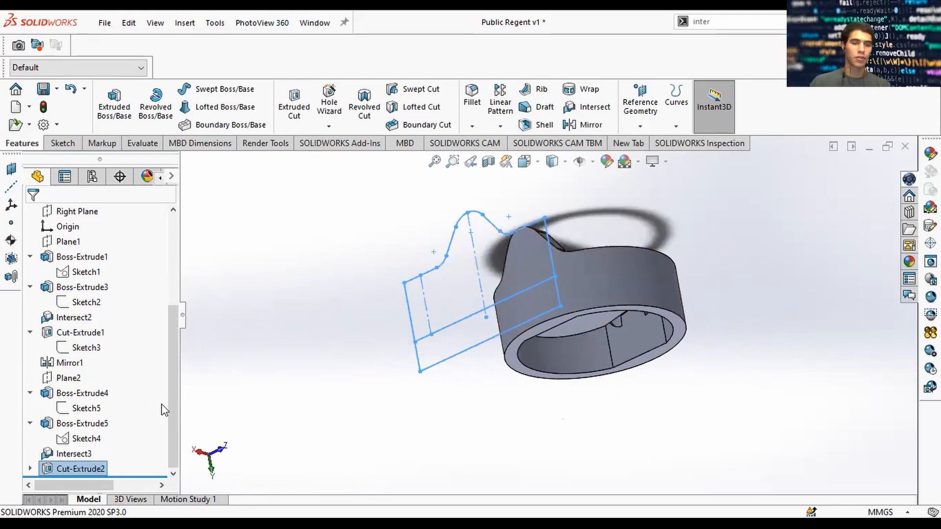
pyautogui.click(31, 468)
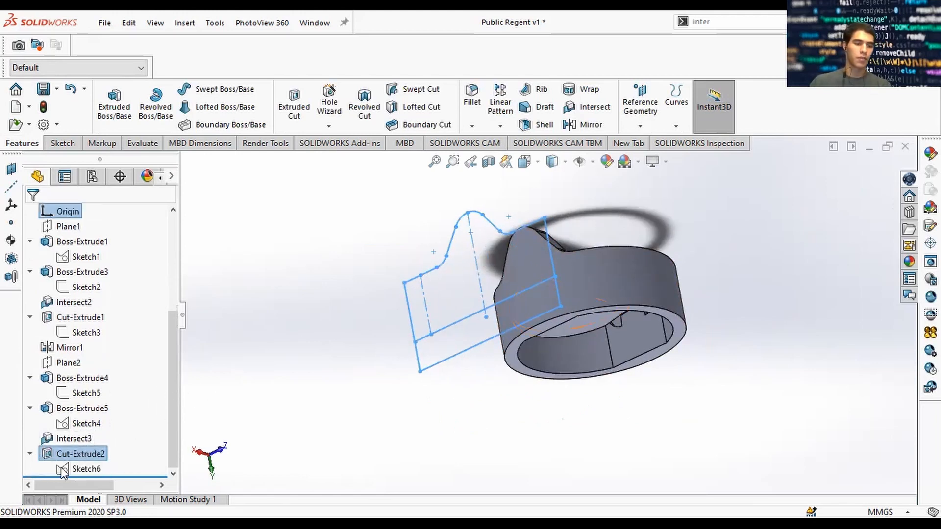
pyautogui.click(287, 358)
pyautogui.scroll(2, 698, 278)
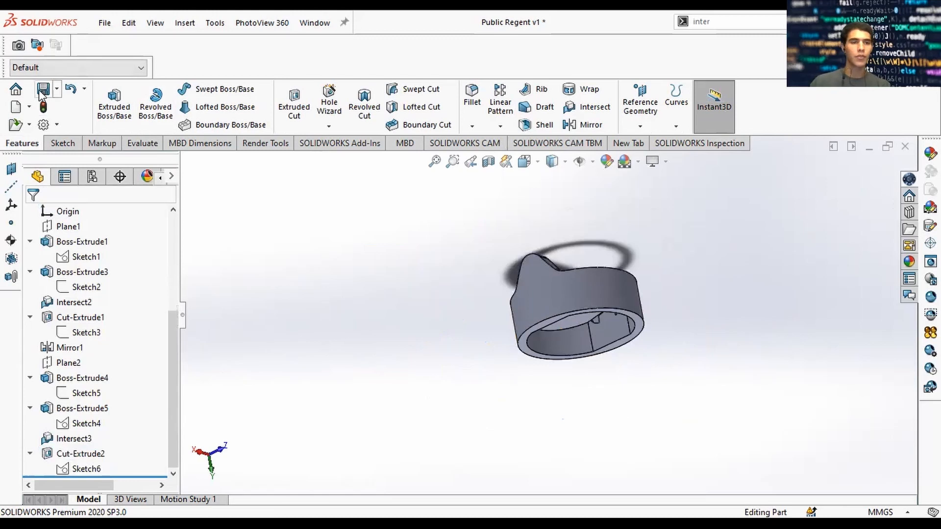
# Examine the shortened ring and its half-disc plate from above and in an upright angled view
pyautogui.moveTo(566, 271); pyautogui.dragTo(604, 257, button='middle')
pyautogui.scroll(-3, 630, 267)
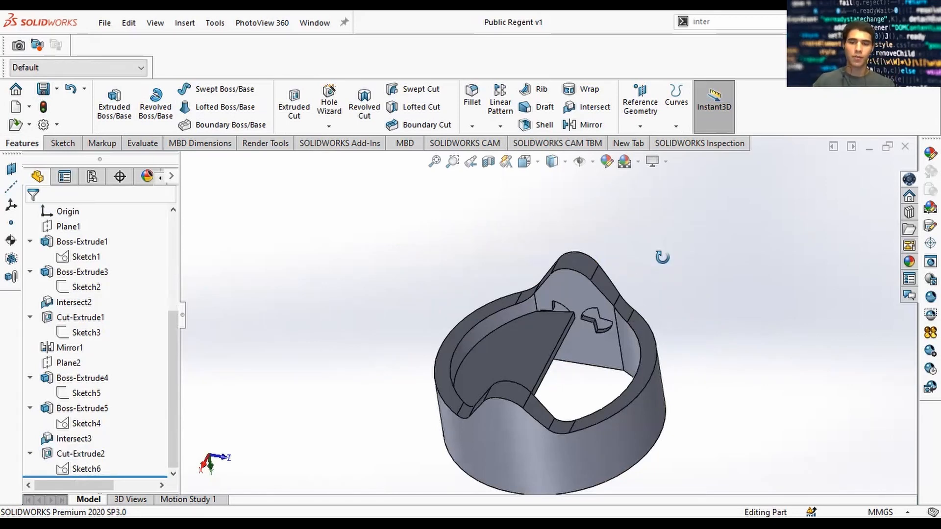
pyautogui.moveTo(662, 256); pyautogui.dragTo(622, 321, button='middle')
pyautogui.press('space')
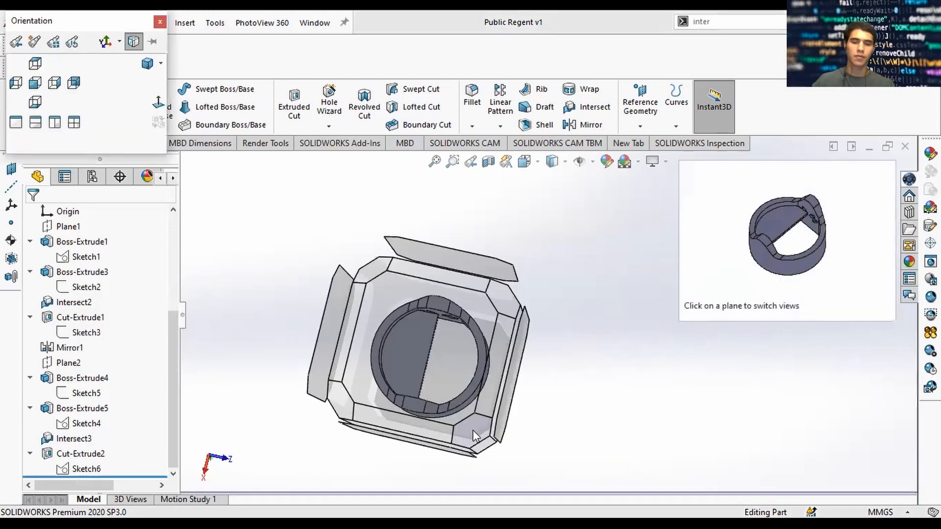
pyautogui.click(637, 318)
pyautogui.rightClick(796, 223)
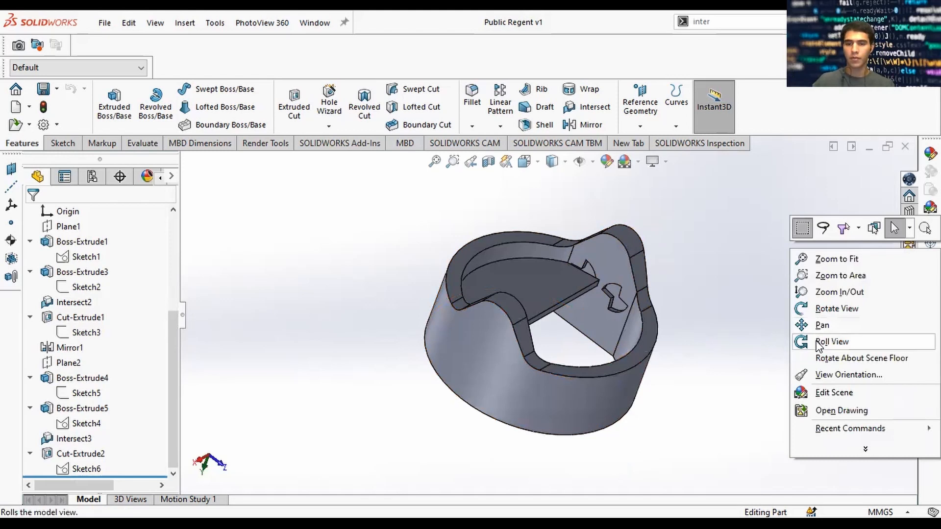
pyautogui.click(819, 346)
pyautogui.moveTo(741, 343); pyautogui.dragTo(749, 335)
pyautogui.press('Escape')
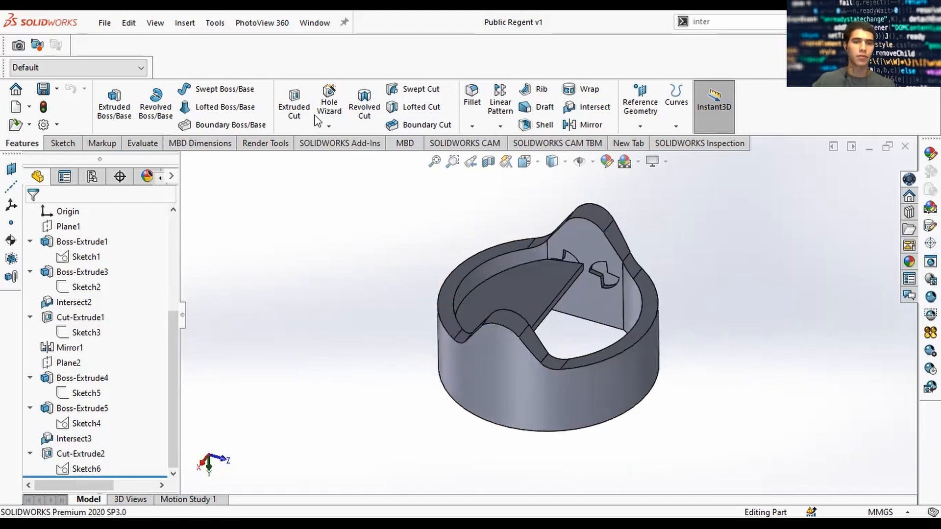
# Fillet the outer edge of the ring's upper rim with a 1 mm radius, using tangent propagation
pyautogui.click(471, 102)
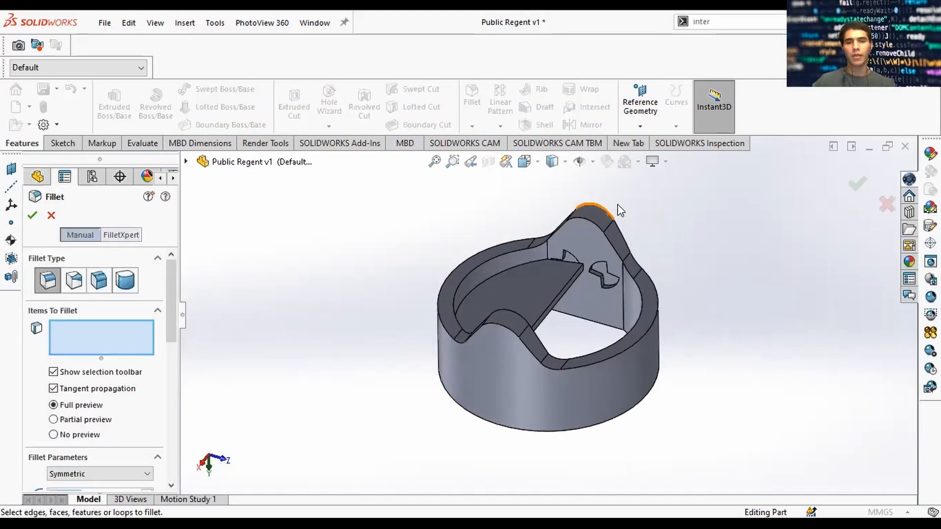
pyautogui.scroll(-3, 622, 189)
pyautogui.moveTo(604, 219); pyautogui.dragTo(592, 257, button='middle')
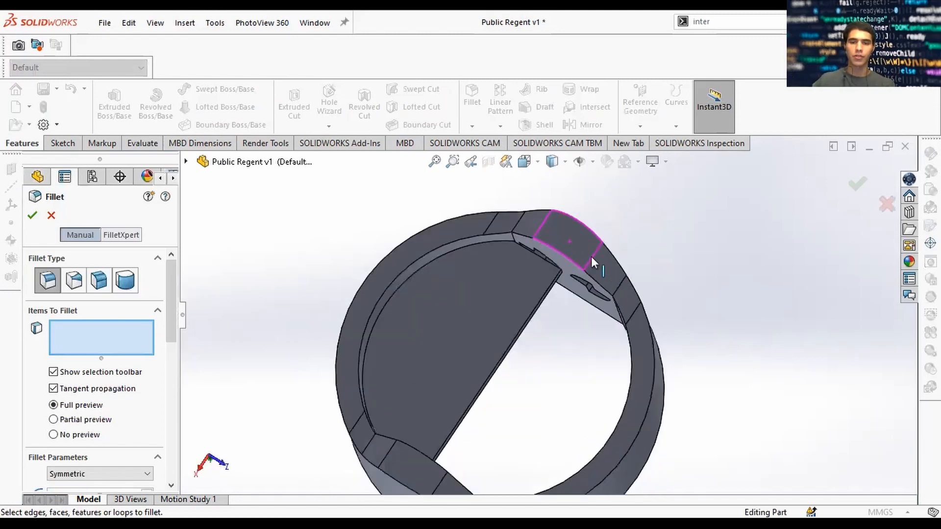
pyautogui.click(571, 221)
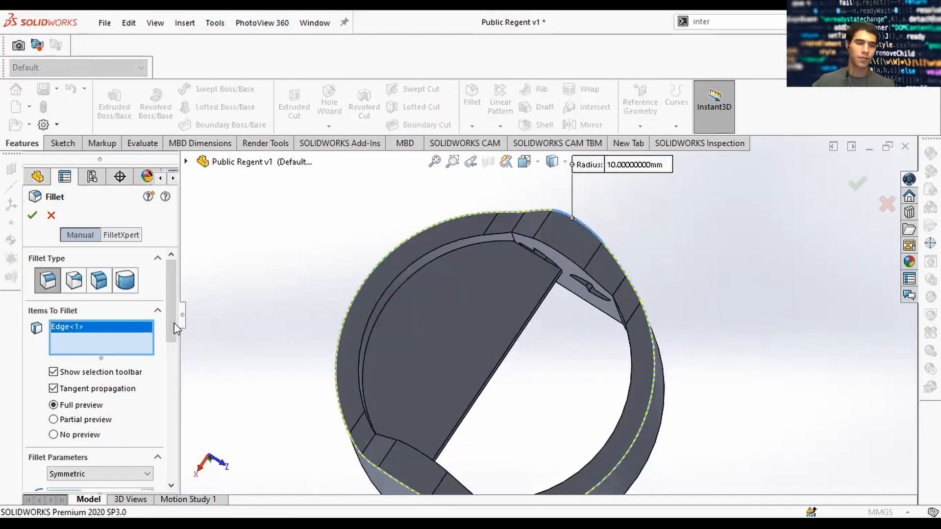
pyautogui.scroll(-5, 177, 329)
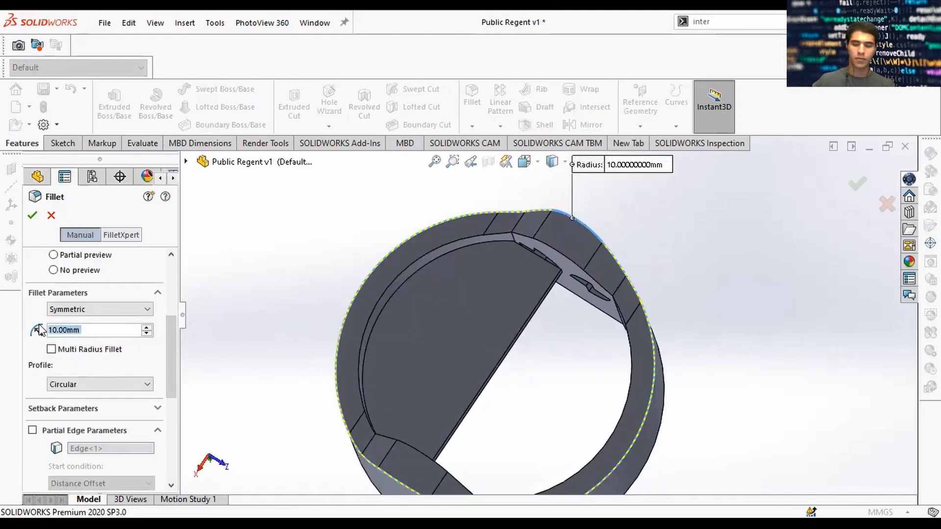
pyautogui.write('1')
pyautogui.press('Return')
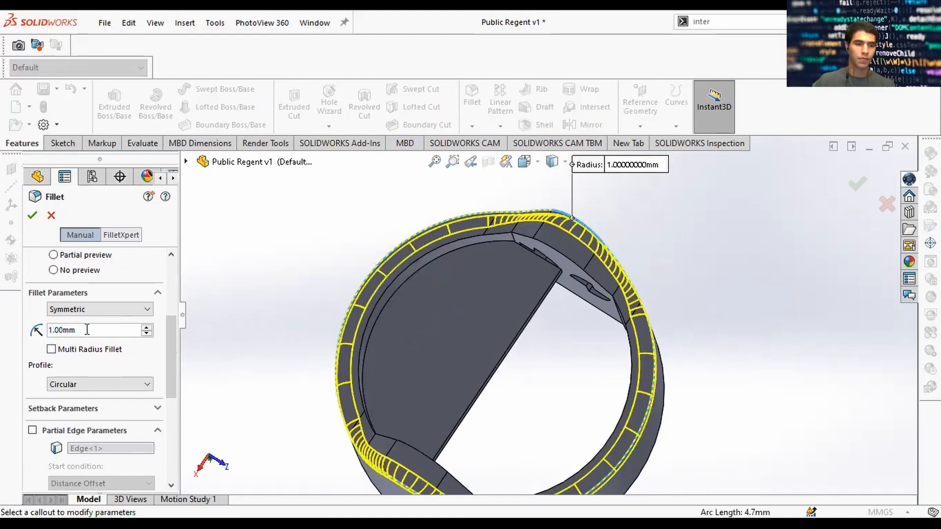
pyautogui.moveTo(575, 305); pyautogui.dragTo(565, 246, button='middle')
pyautogui.click(32, 216)
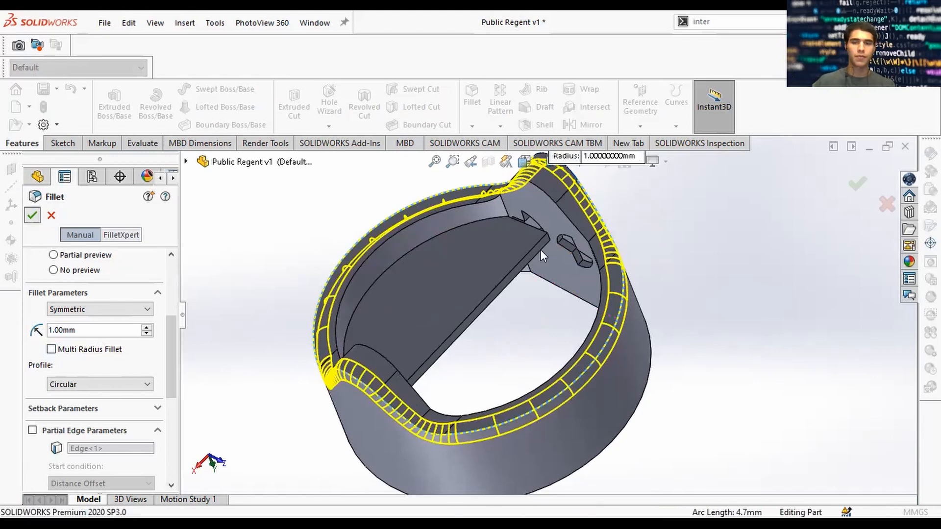
# Start a fillet on the inner upper rim, selecting one peak's inner edge and the inner edges along the half-disc plate's side
pyautogui.click(537, 187)
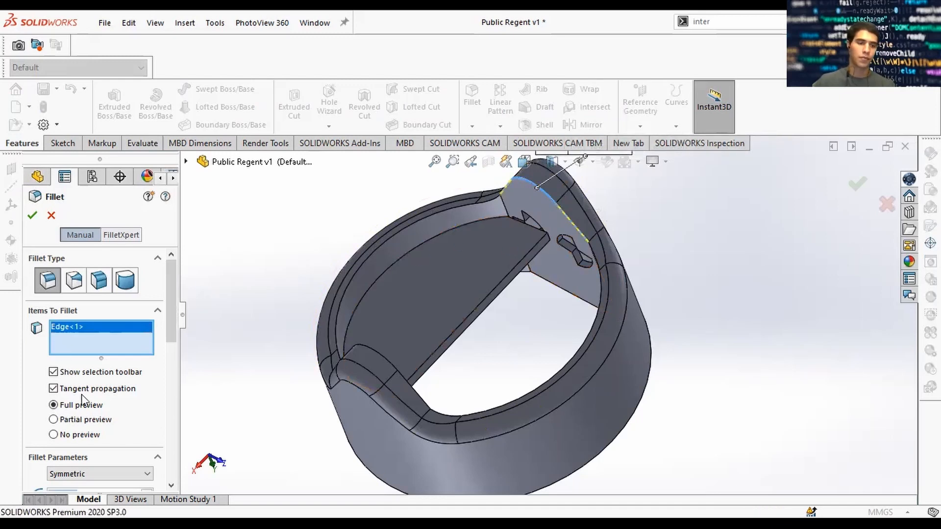
pyautogui.click(437, 210)
pyautogui.click(436, 211)
pyautogui.moveTo(543, 257); pyautogui.dragTo(545, 313, button='middle')
pyautogui.scroll(3, 541, 373)
pyautogui.moveTo(470, 353); pyautogui.dragTo(473, 434, button='middle')
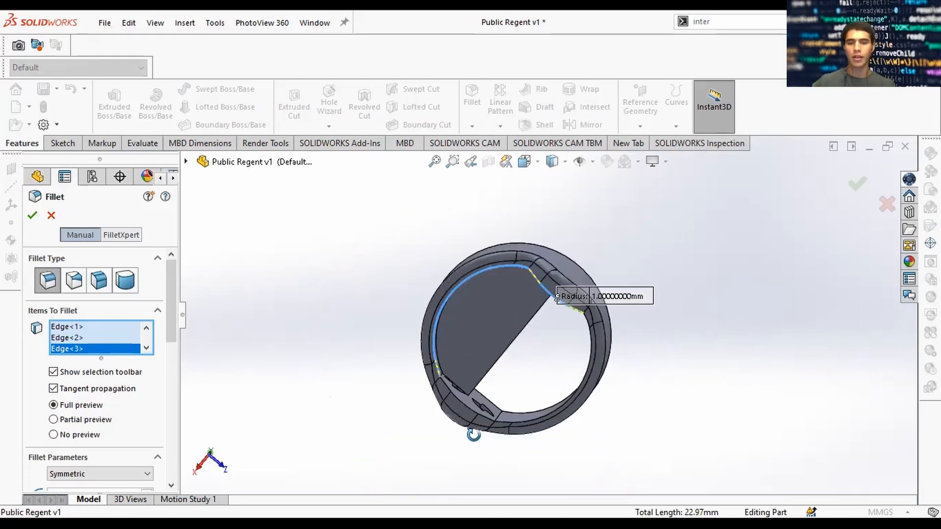
# Add the second peak's inner edges and the inner edges along the ring's open side to the fillet selection
pyautogui.scroll(-5, 436, 385)
pyautogui.click(552, 408)
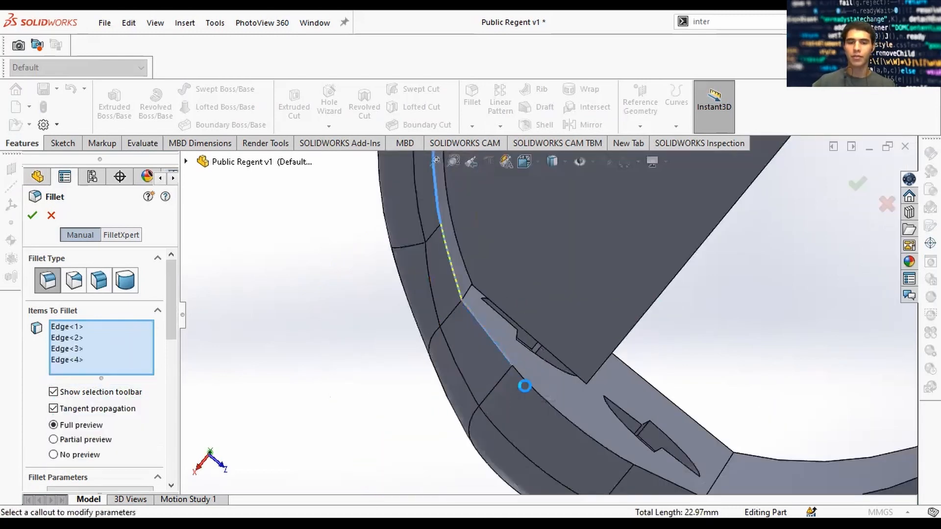
pyautogui.click(552, 407)
pyautogui.scroll(3, 661, 386)
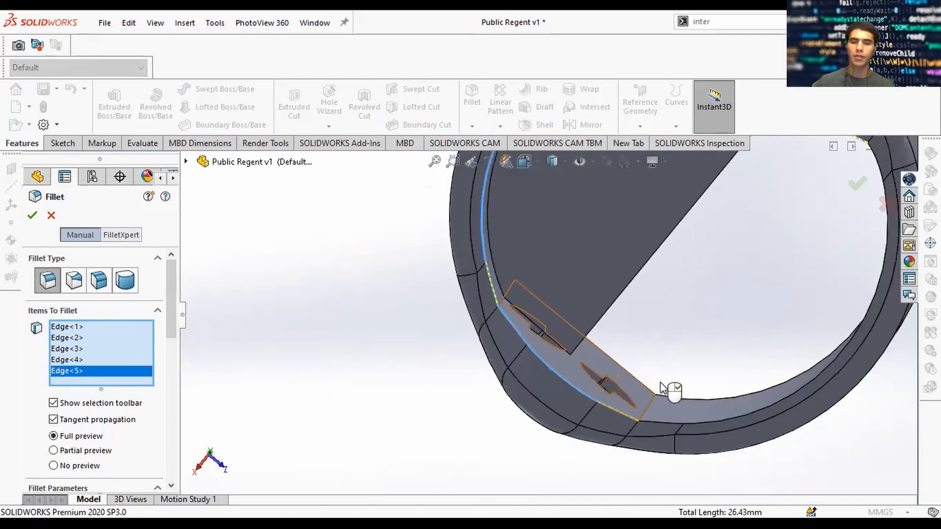
pyautogui.scroll(-3, 659, 387)
pyautogui.click(621, 431)
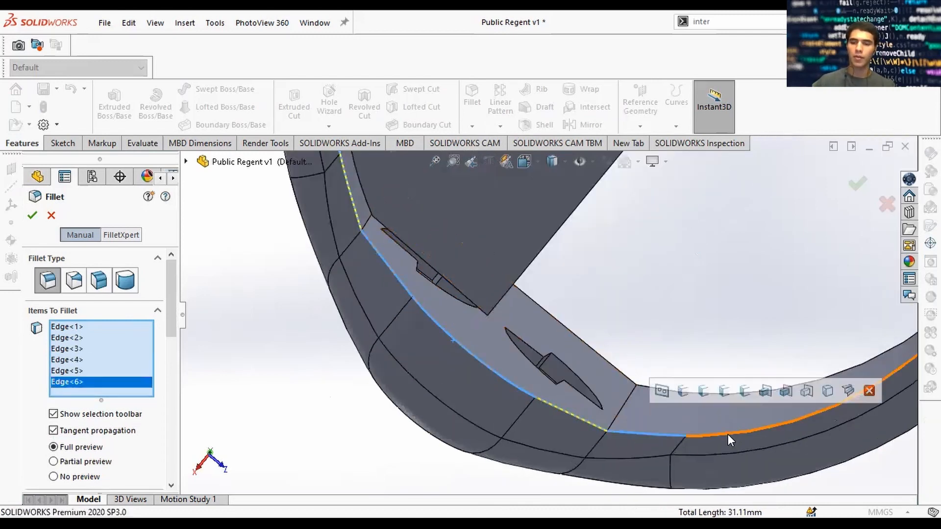
pyautogui.click(728, 434)
pyautogui.scroll(4, 779, 294)
pyautogui.scroll(-1, 777, 205)
pyautogui.scroll(1, 750, 226)
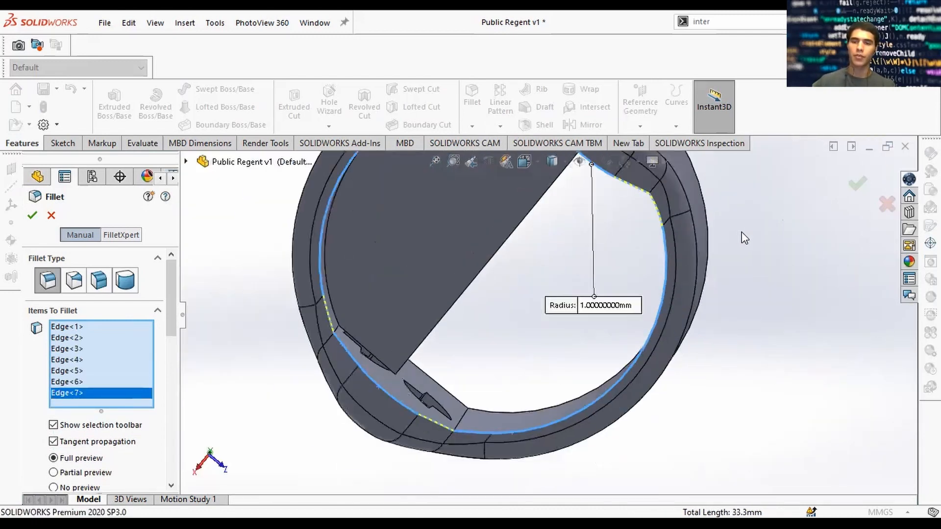
# Try a symmetric radius of 0.5 mm for the fillet on the inner upper rim
pyautogui.moveTo(741, 231); pyautogui.dragTo(734, 208, button='middle')
pyautogui.moveTo(729, 267); pyautogui.dragTo(704, 250, button='middle')
pyautogui.scroll(-3, 169, 345)
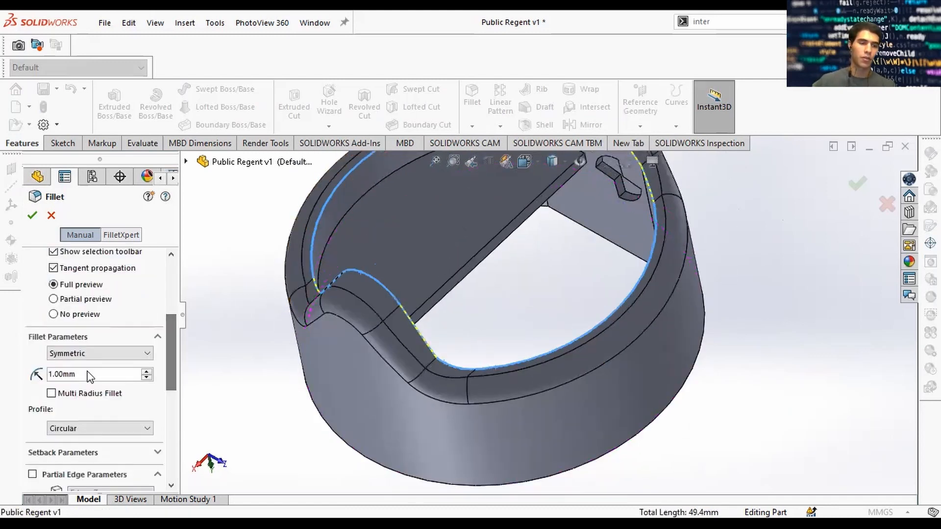
pyautogui.click(63, 374)
pyautogui.write('0')
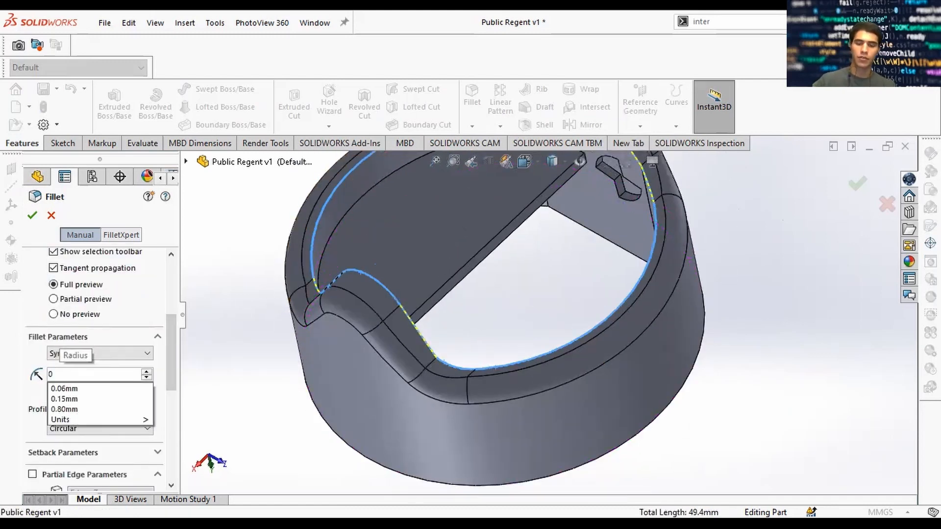
pyautogui.write('.5')
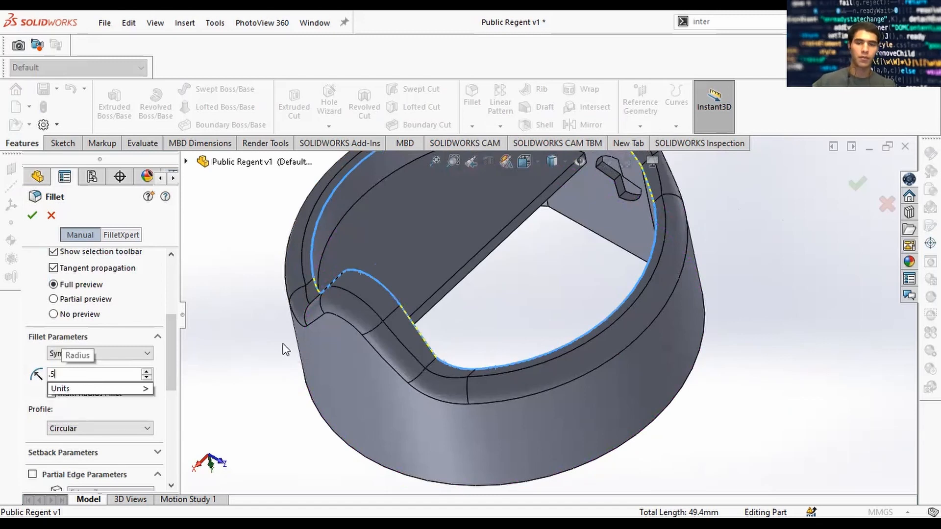
pyautogui.scroll(2, 584, 225)
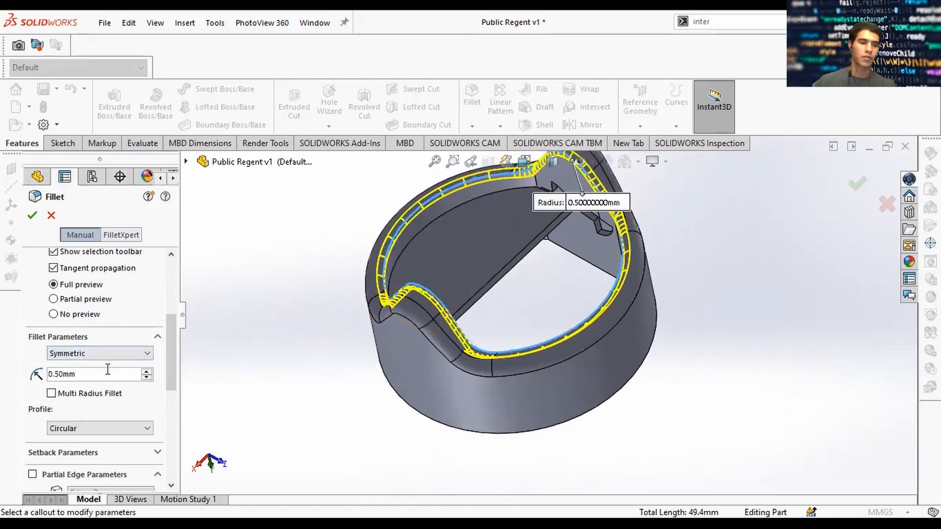
# Try a larger radius of 0.75 mm for the inner rim fillet
pyautogui.press('BackSpace')
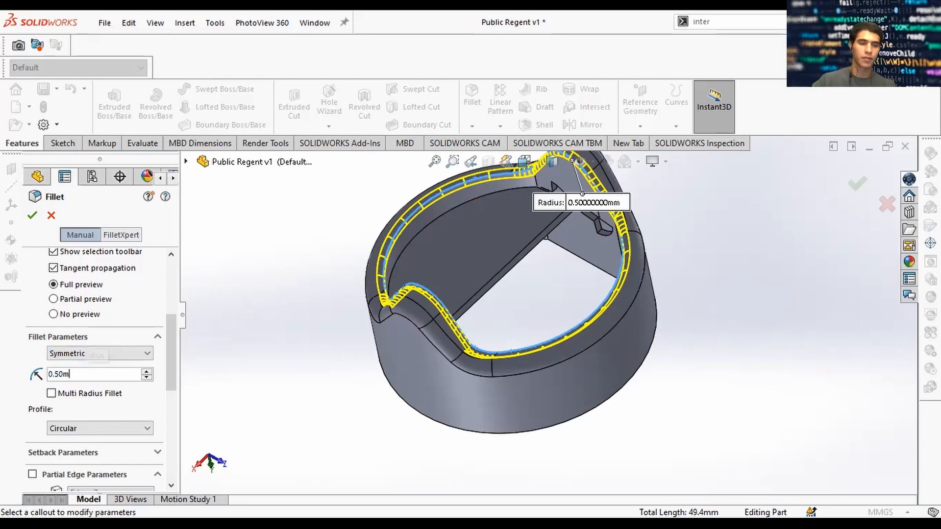
pyautogui.press('BackSpace')
pyautogui.press('BackSpace')
pyautogui.press('BackSpace')
pyautogui.write('75')
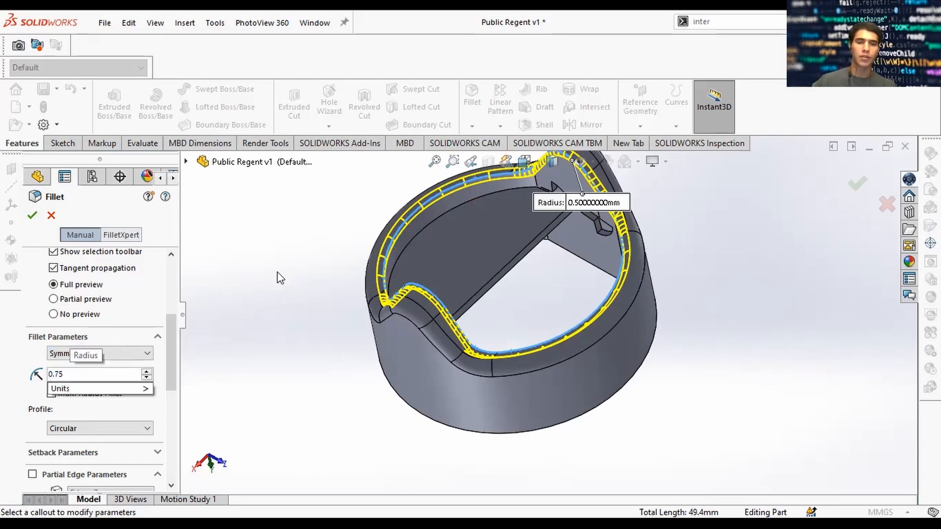
pyautogui.press('Return')
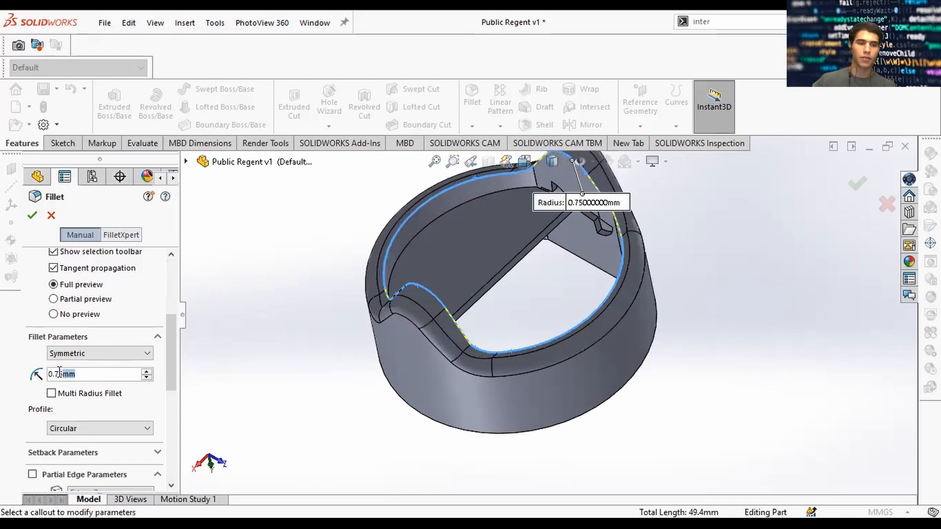
# Try radii of 0.55 mm and 0.60 mm for the inner rim fillet
pyautogui.press('BackSpace')
pyautogui.press('BackSpace')
pyautogui.press('BackSpace')
pyautogui.write('55')
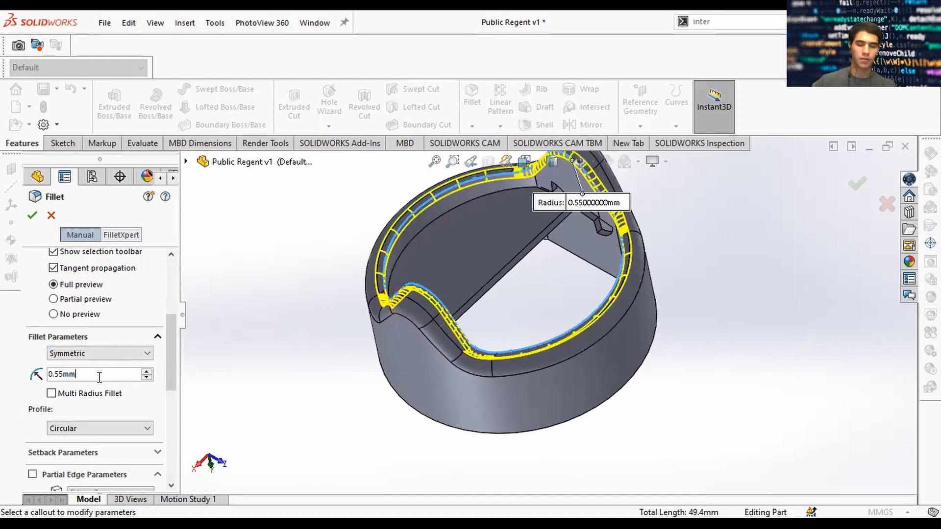
pyautogui.press('BackSpace')
pyautogui.press('BackSpace')
pyautogui.press('BackSpace')
pyautogui.write('60')
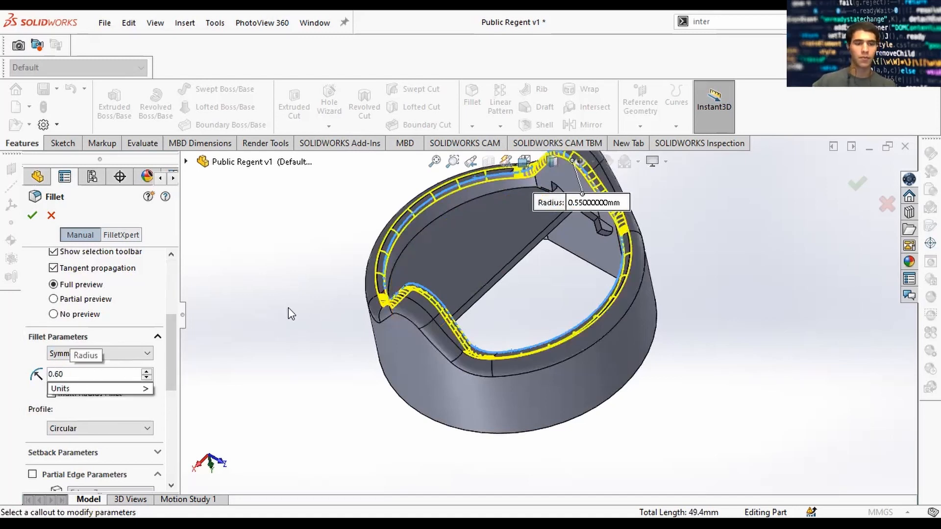
pyautogui.press('Return')
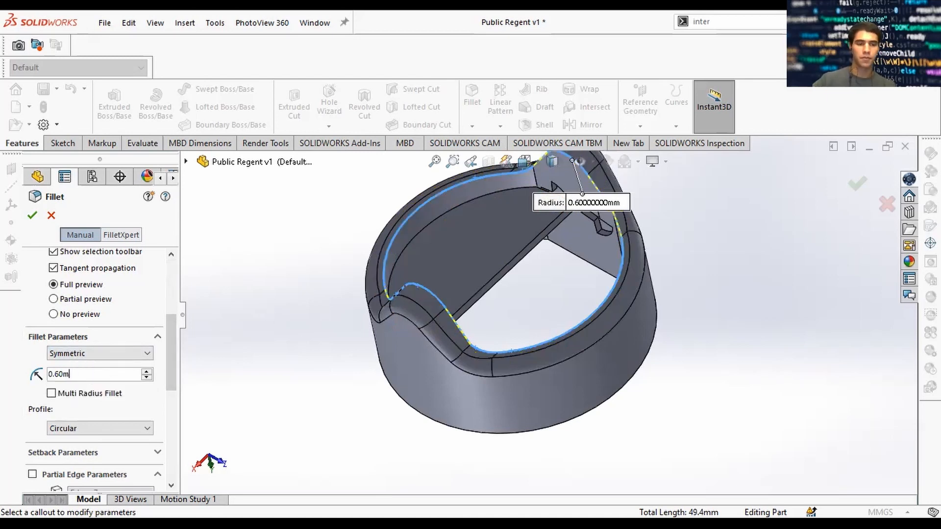
# Set the inner rim fillet's radius to 0.55 mm, check its preview around the rim, and create the fillet
pyautogui.press('BackSpace')
pyautogui.press('BackSpace')
pyautogui.press('BackSpace')
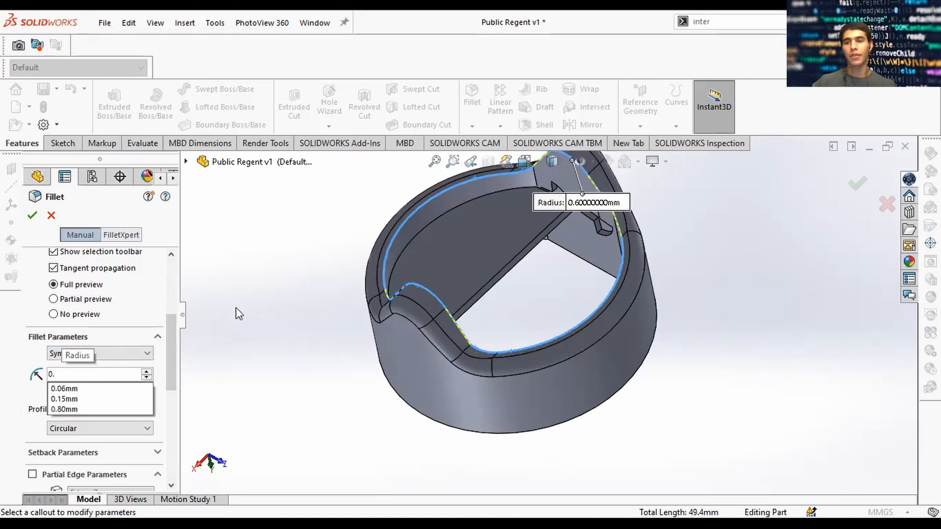
pyautogui.write('55')
pyautogui.press('Return')
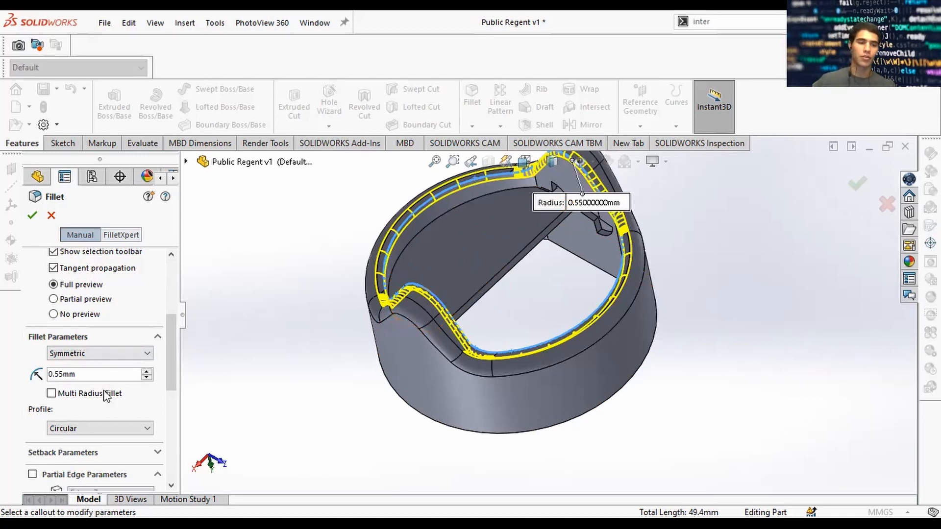
pyautogui.keyDown('ctrl'); pyautogui.moveTo(716, 230); pyautogui.dragTo(706, 278, button='middle'); pyautogui.keyUp('ctrl')
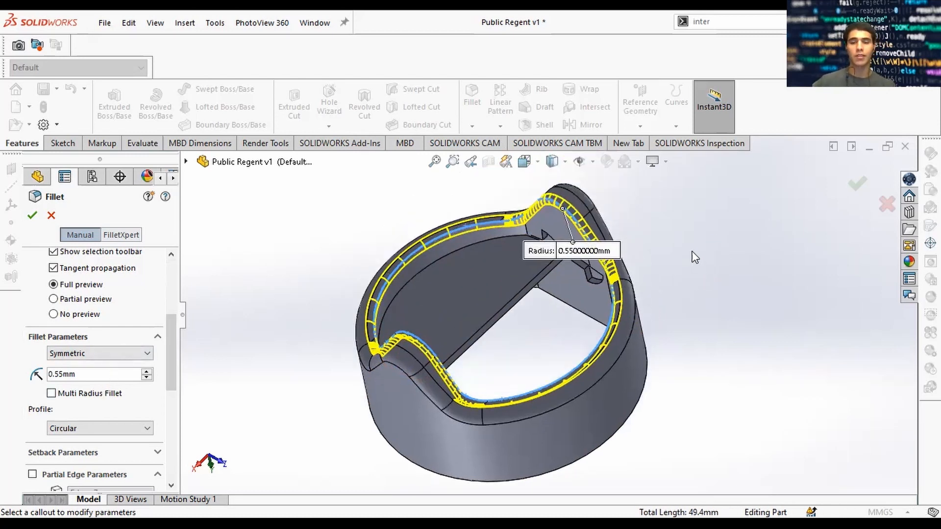
pyautogui.moveTo(643, 227); pyautogui.dragTo(651, 221, button='middle')
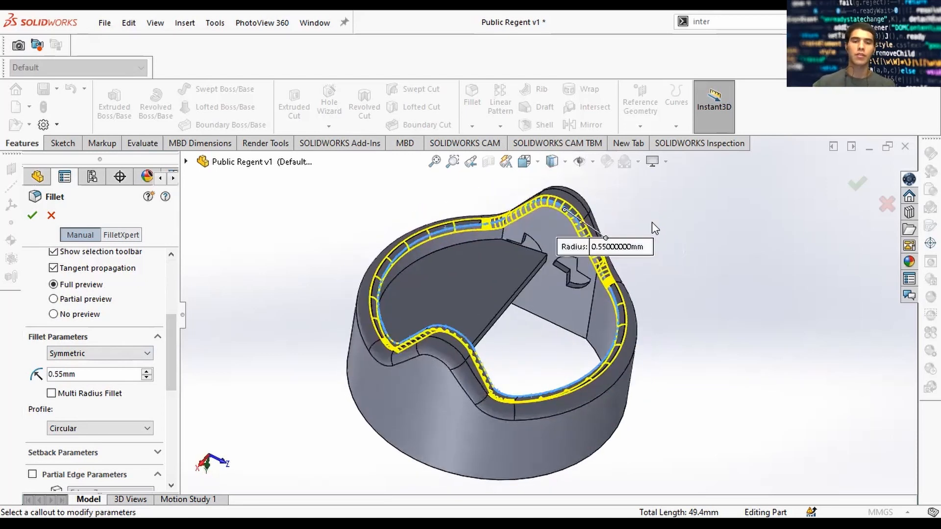
pyautogui.moveTo(659, 260); pyautogui.dragTo(764, 216, button='middle')
pyautogui.click(855, 175)
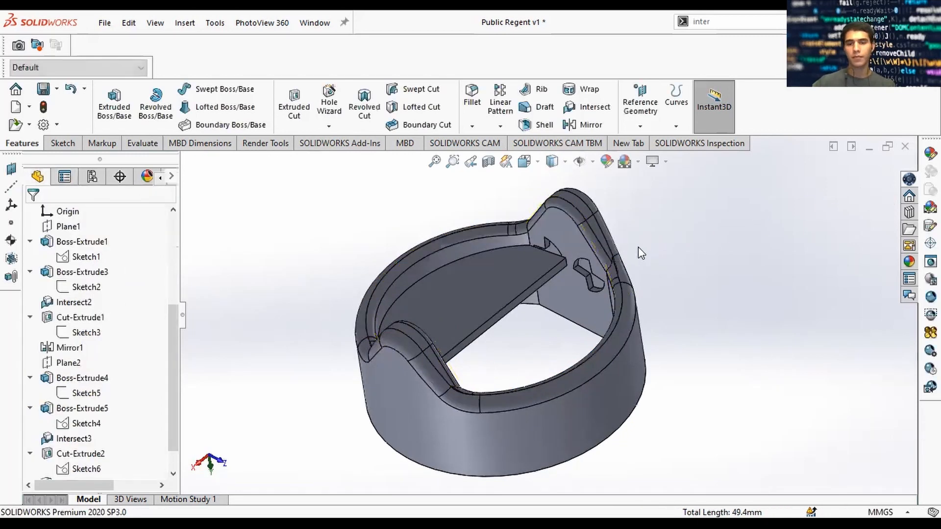
# Examine the filleted upper rim from several angles and the ring's underside
pyautogui.moveTo(679, 250); pyautogui.dragTo(615, 313, button='middle')
pyautogui.scroll(-3, 477, 320)
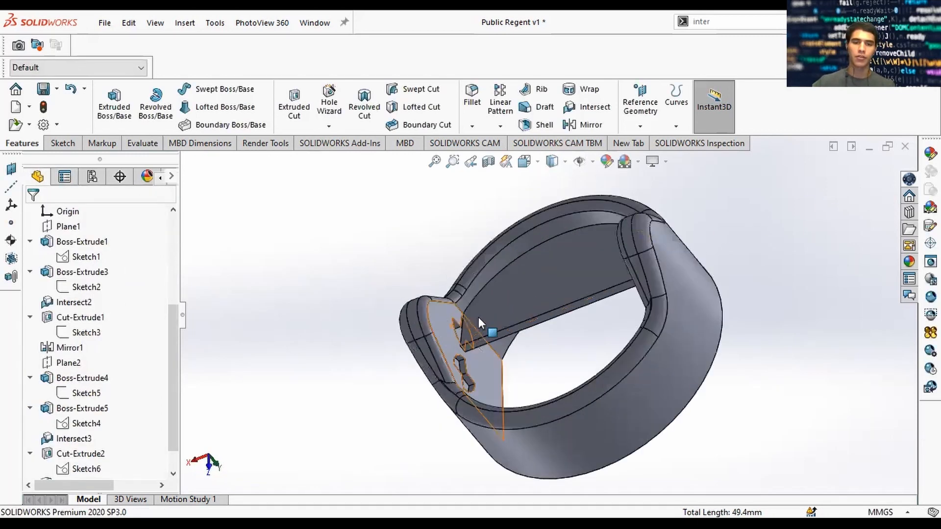
pyautogui.moveTo(568, 274); pyautogui.dragTo(592, 206, button='middle')
pyautogui.scroll(3, 671, 363)
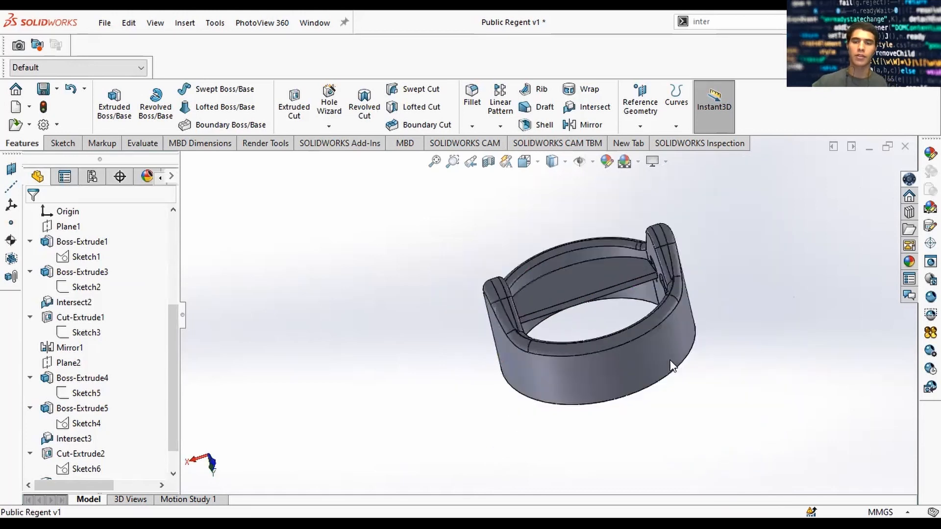
pyautogui.moveTo(671, 363); pyautogui.dragTo(687, 265, button='middle')
pyautogui.moveTo(692, 314); pyautogui.dragTo(677, 238, button='middle')
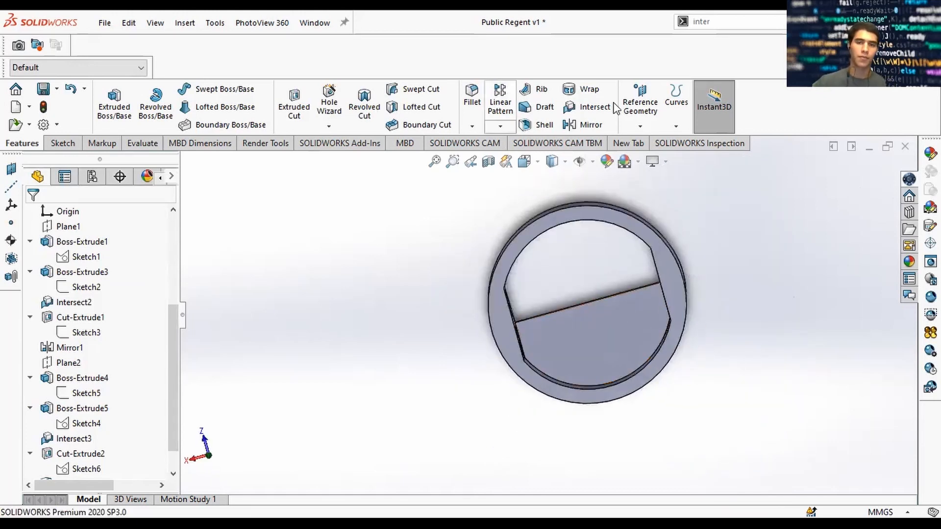
# Start a fillet on the ring's plain flat end face and its outer rim edge with a 0.75 mm radius
pyautogui.click(473, 100)
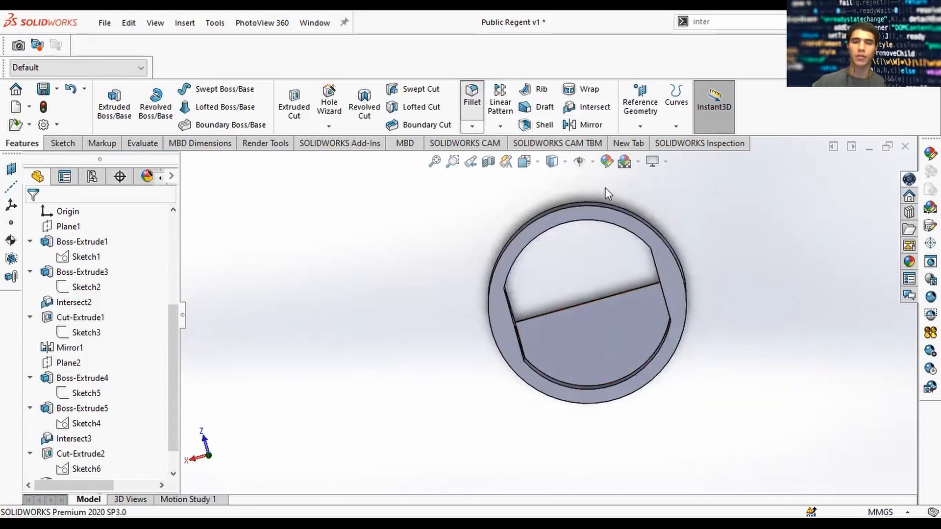
pyautogui.click(678, 266)
pyautogui.moveTo(678, 266); pyautogui.dragTo(674, 240, button='middle')
pyautogui.click(675, 242)
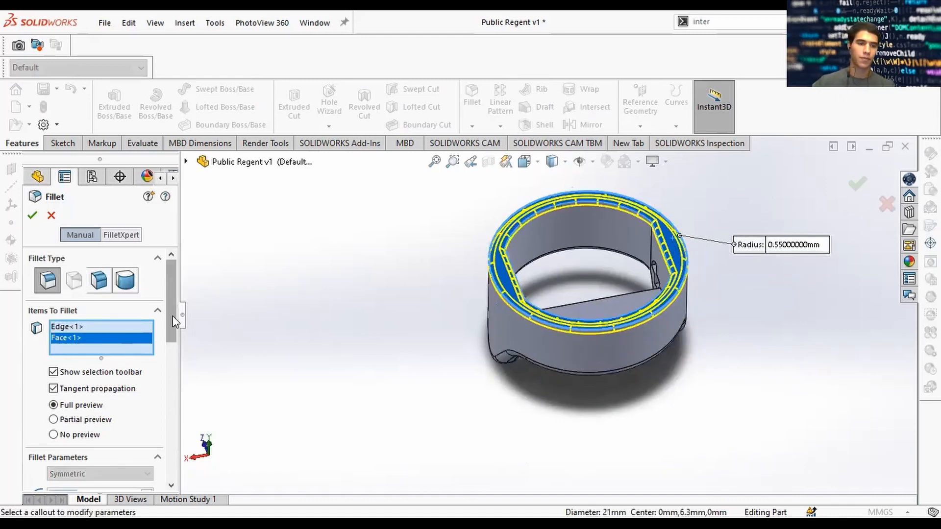
pyautogui.scroll(-3, 173, 316)
pyautogui.moveTo(112, 366); pyautogui.dragTo(54, 363)
pyautogui.press('BackSpace')
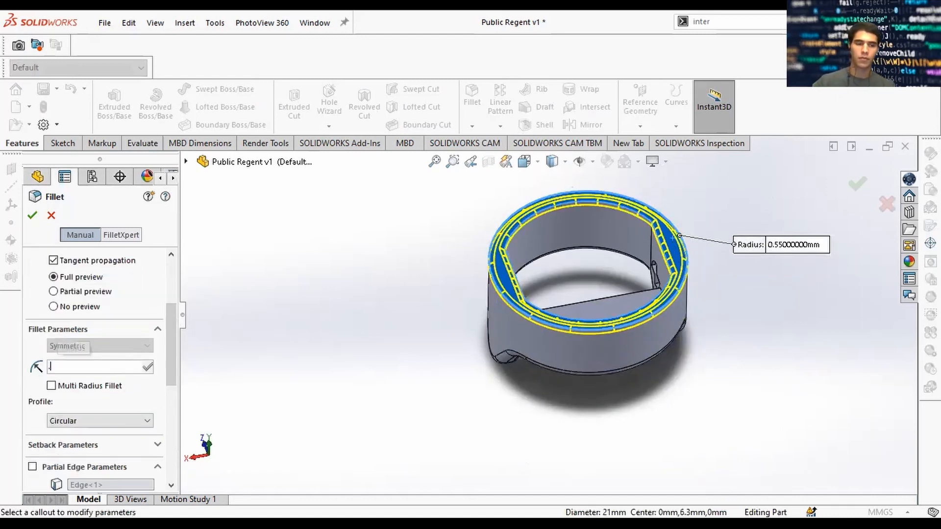
pyautogui.write('0.75')
pyautogui.press('Return')
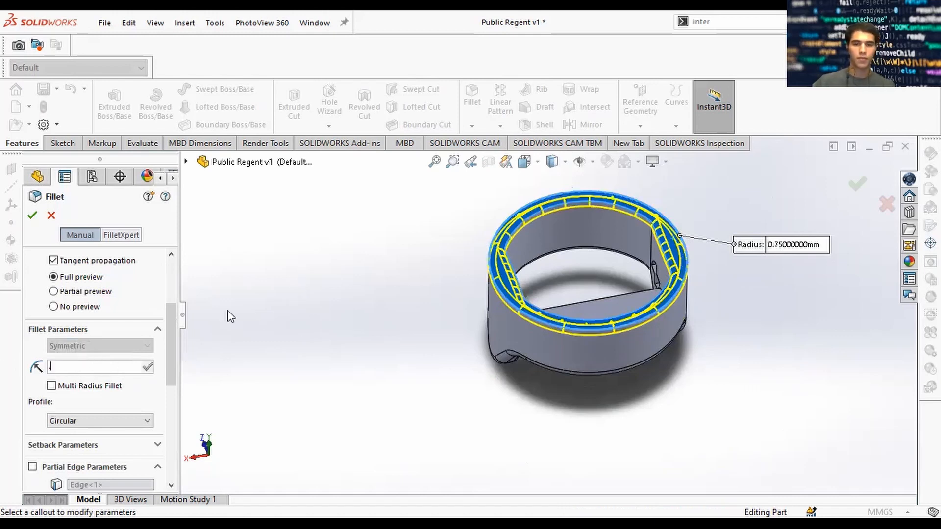
# Try radii of 0.8 mm and 0.76 mm for the ring rim fillet
pyautogui.write('0.8')
pyautogui.press('Return')
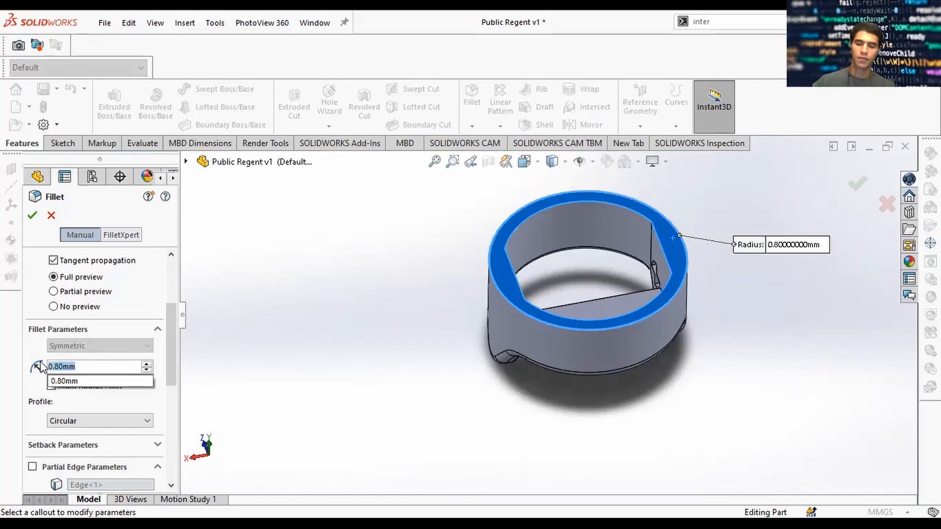
pyautogui.press('BackSpace')
pyautogui.write('.76')
pyautogui.press('Return')
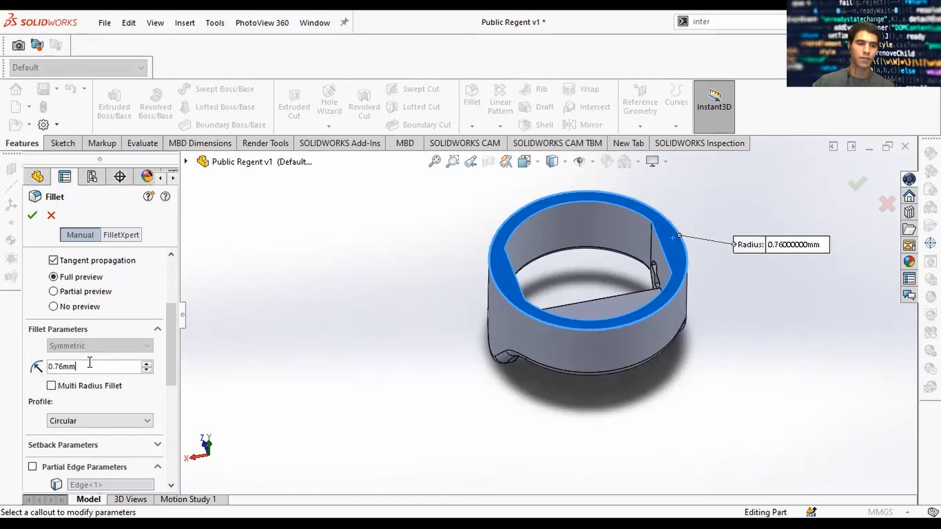
# Set the ring rim fillet's radius to 0.75 mm and apply it
pyautogui.write('.')
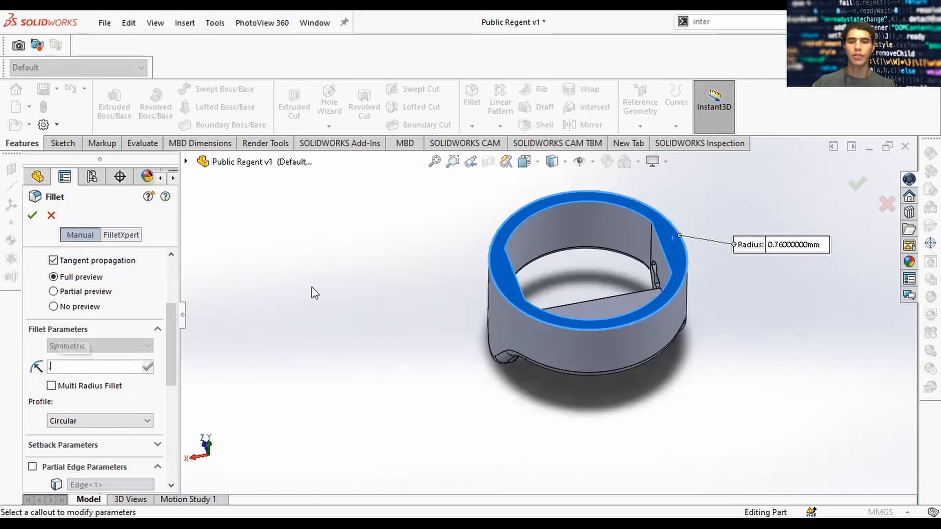
pyautogui.write('75')
pyautogui.press('Return')
pyautogui.scroll(-3, 563, 228)
pyautogui.moveTo(693, 231); pyautogui.dragTo(693, 271, button='middle')
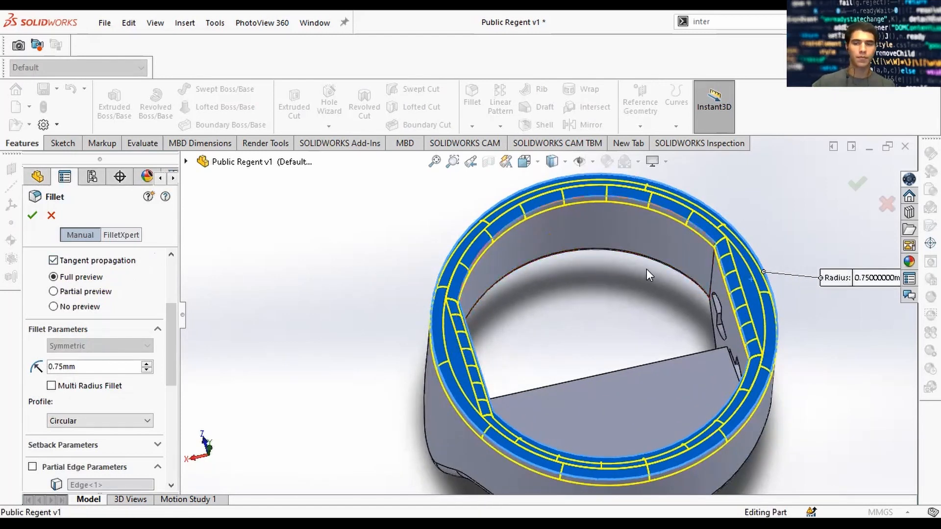
pyautogui.click(858, 184)
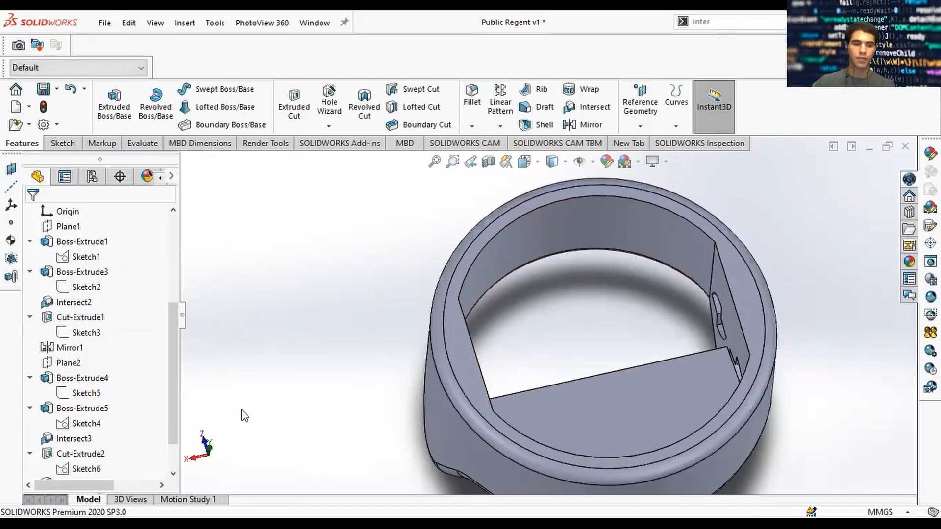
# Edit the ring rim fillet to also include the two curved inner edges of the end face
pyautogui.scroll(-1, 164, 410)
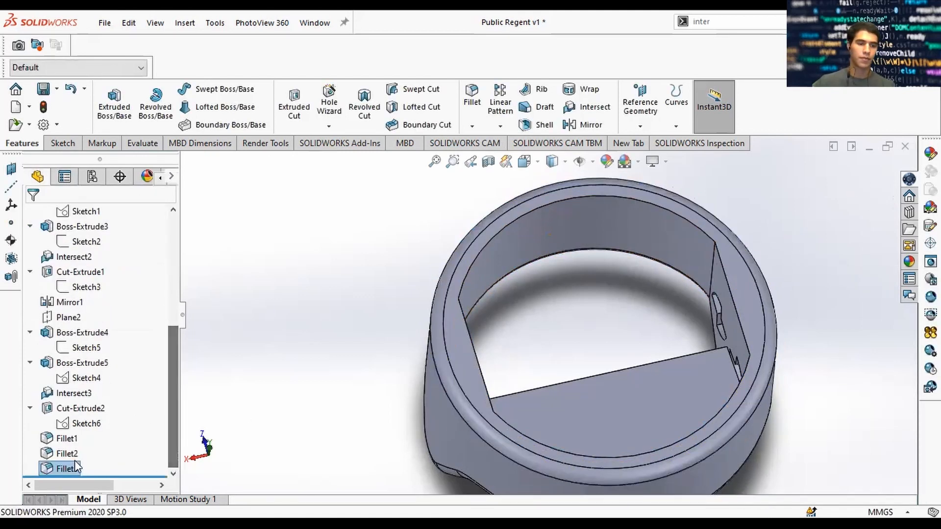
pyautogui.rightClick(69, 467)
pyautogui.click(79, 192)
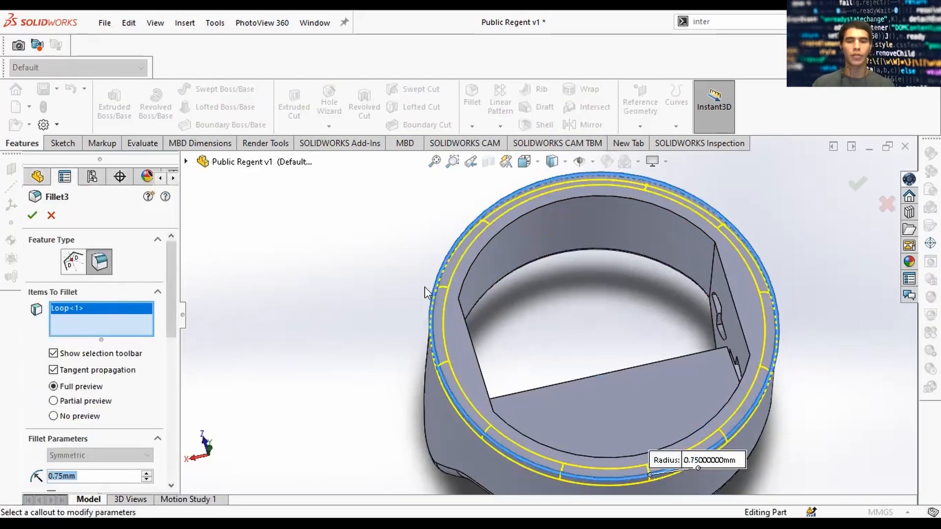
pyautogui.click(564, 383)
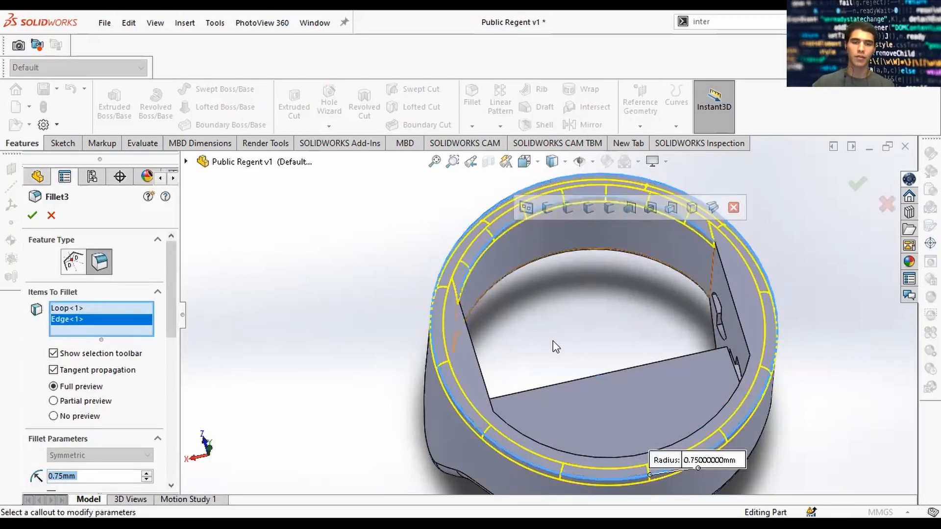
pyautogui.click(644, 454)
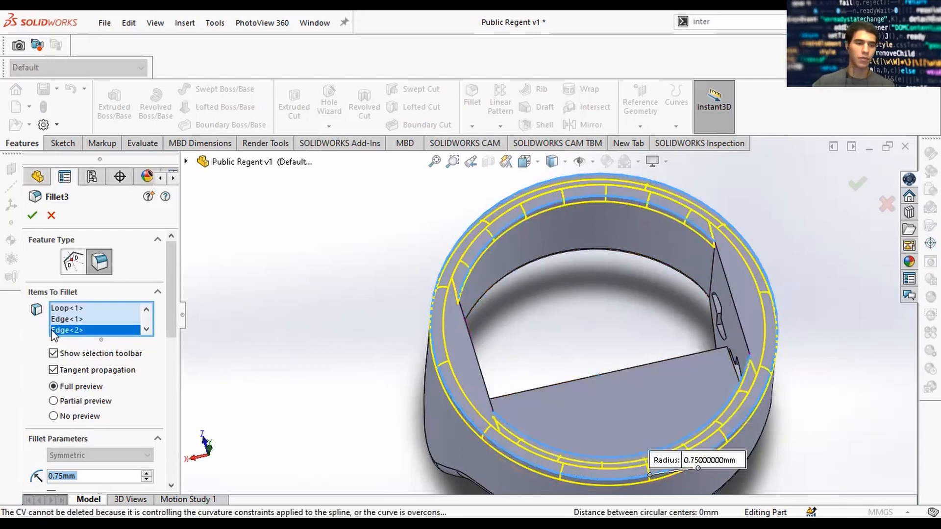
pyautogui.click(34, 217)
pyautogui.moveTo(791, 227); pyautogui.dragTo(693, 276, button='middle')
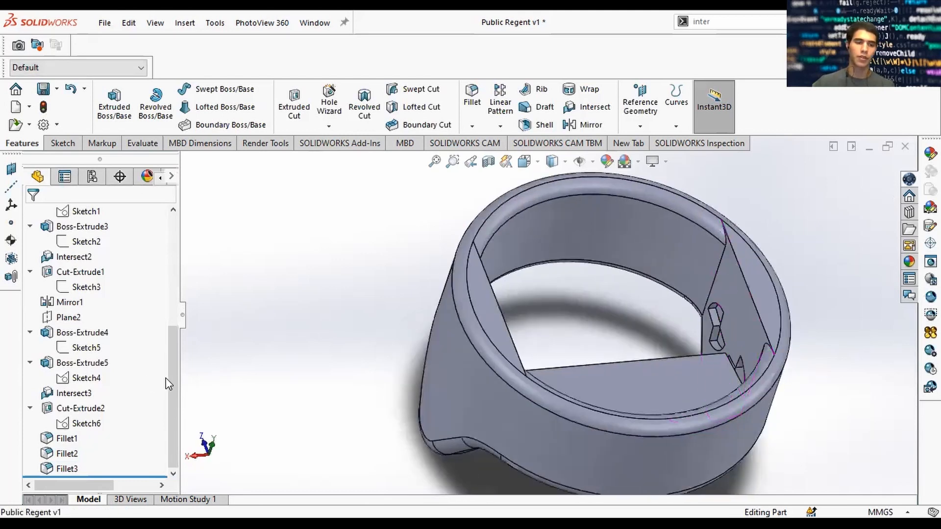
# Fillet the two straight inner edges of the ring's end face with a 1 mm radius and save the part
pyautogui.click(472, 101)
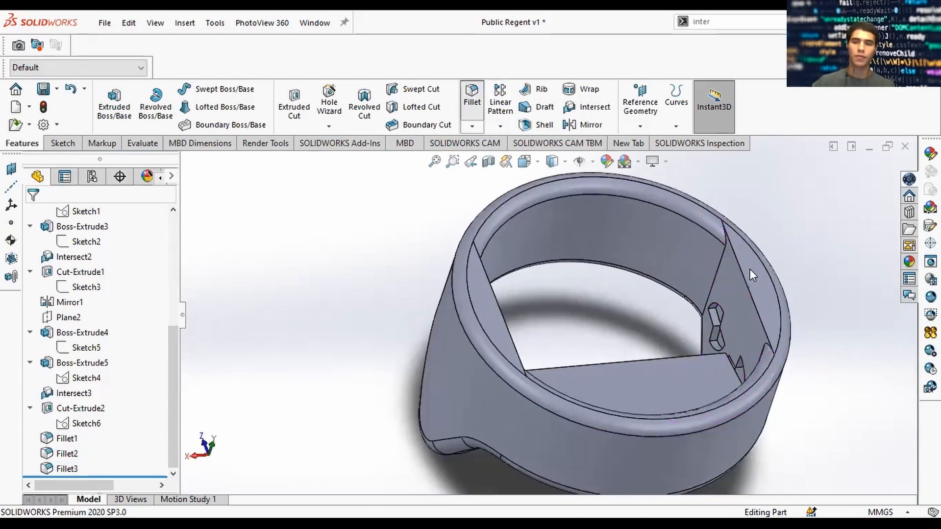
pyautogui.click(745, 283)
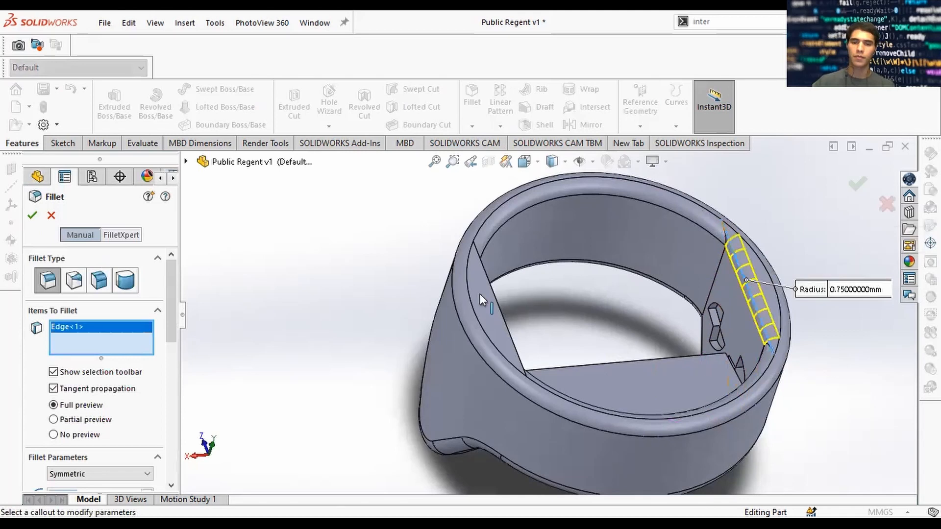
pyautogui.click(493, 291)
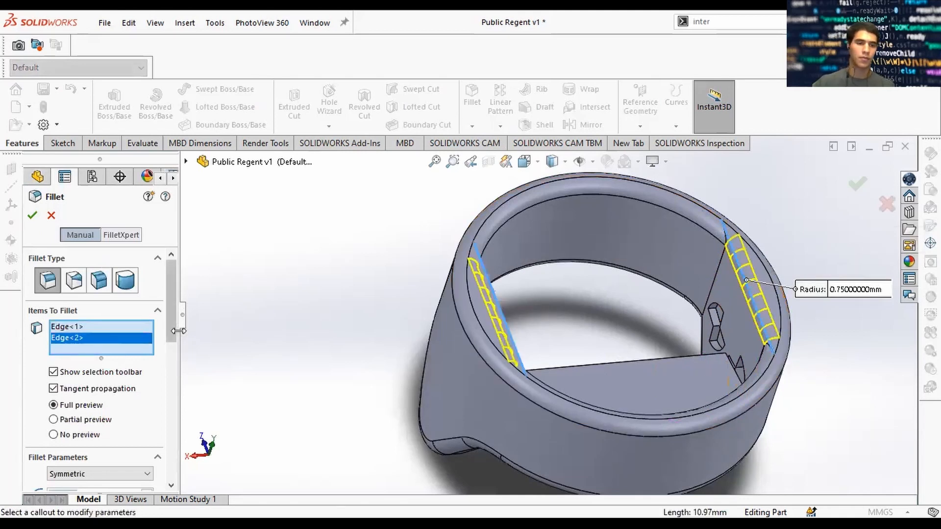
pyautogui.moveTo(172, 334); pyautogui.dragTo(171, 383)
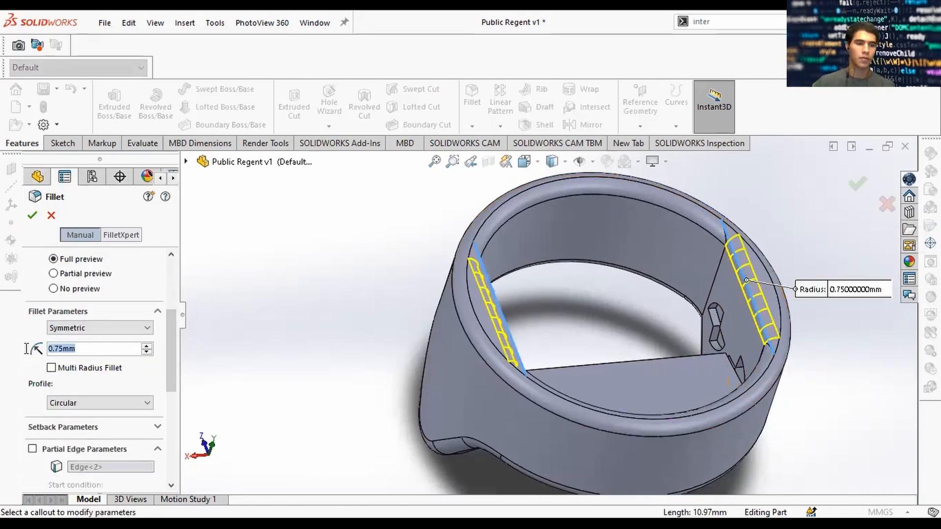
pyautogui.write('1')
pyautogui.moveTo(804, 210); pyautogui.dragTo(785, 243, button='middle')
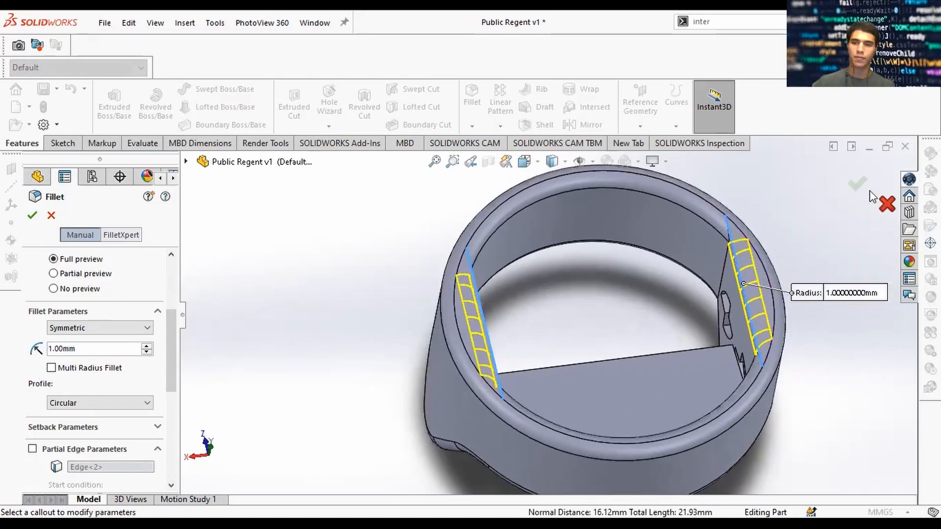
pyautogui.click(857, 184)
pyautogui.moveTo(799, 245); pyautogui.dragTo(776, 221, button='middle')
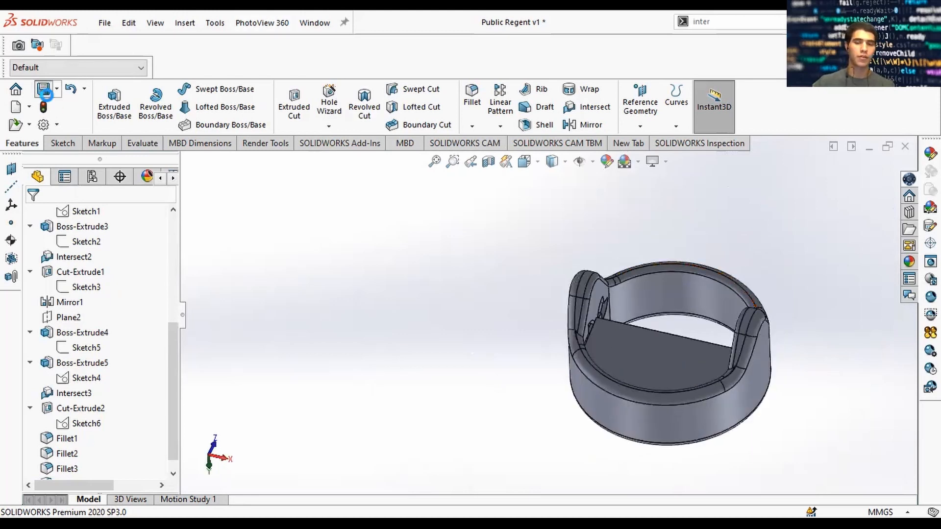
pyautogui.hotkey('ctrl', 's')
# Hide the ring's solid body (Fillet4) so only the half-round plate is shown
pyautogui.scroll(4, 111, 268)
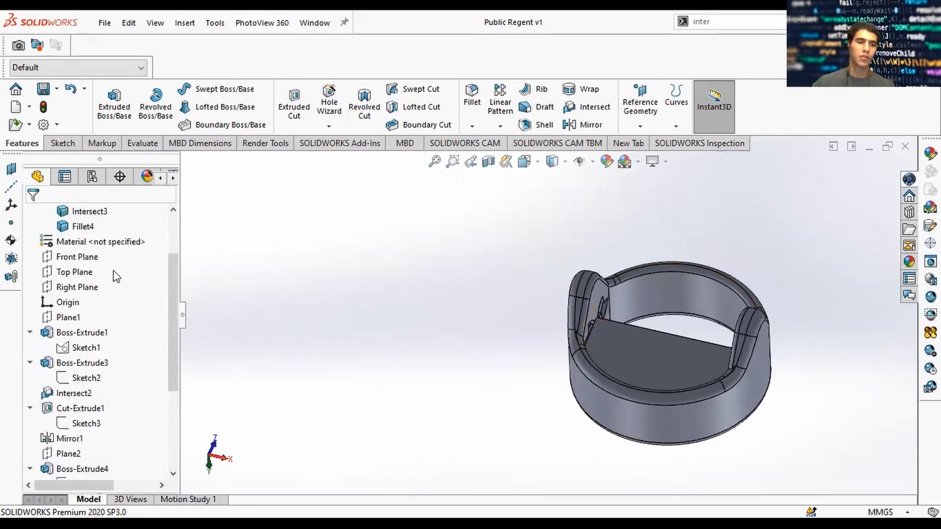
pyautogui.rightClick(92, 243)
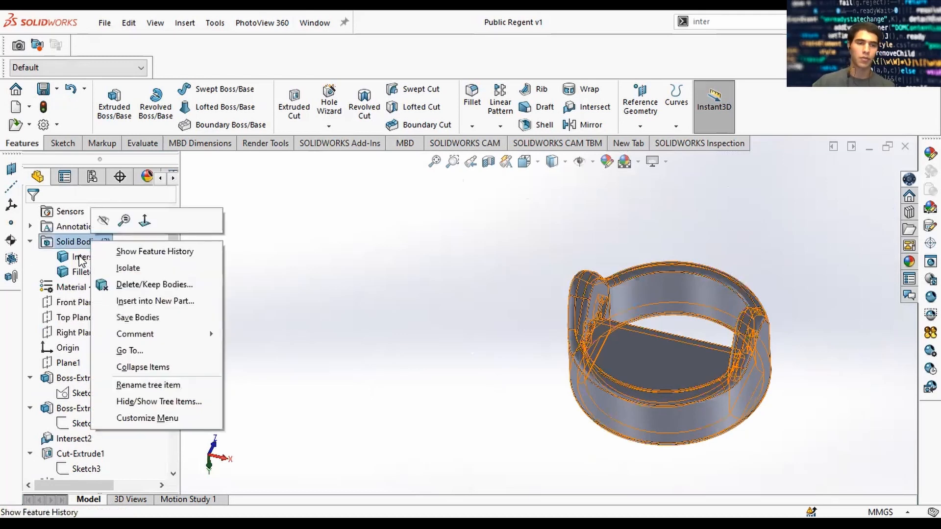
pyautogui.rightClick(78, 257)
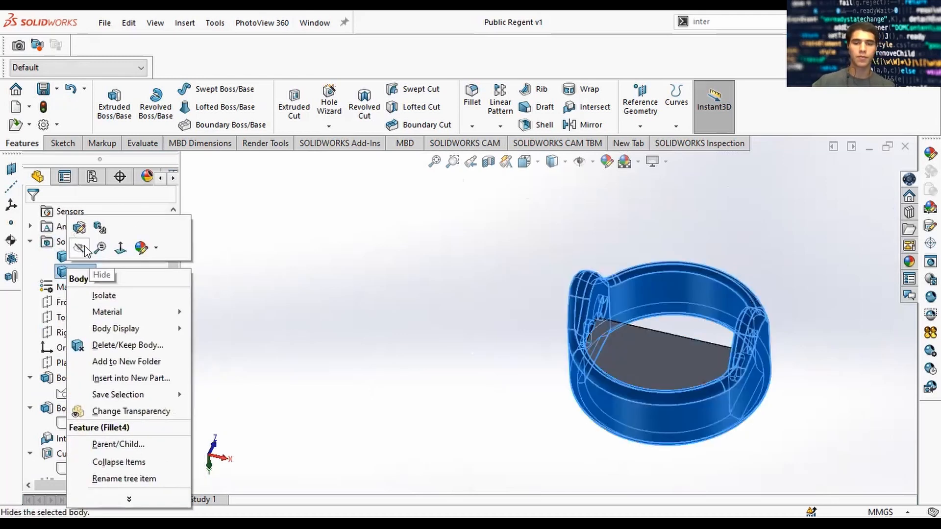
pyautogui.click(92, 234)
# Start a fillet on the four short corner edges through the half-round plate's thickness
pyautogui.scroll(-1, 718, 393)
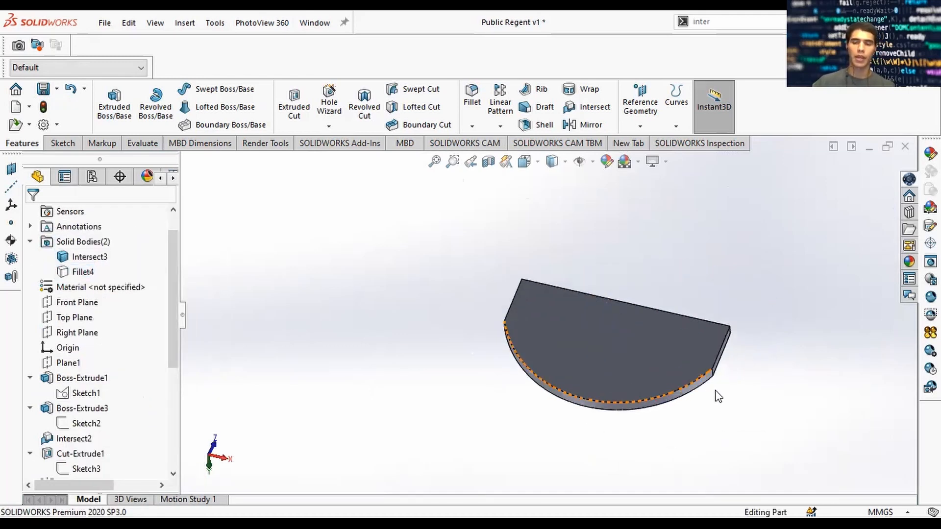
pyautogui.moveTo(715, 392); pyautogui.dragTo(643, 373, button='middle')
pyautogui.press('space')
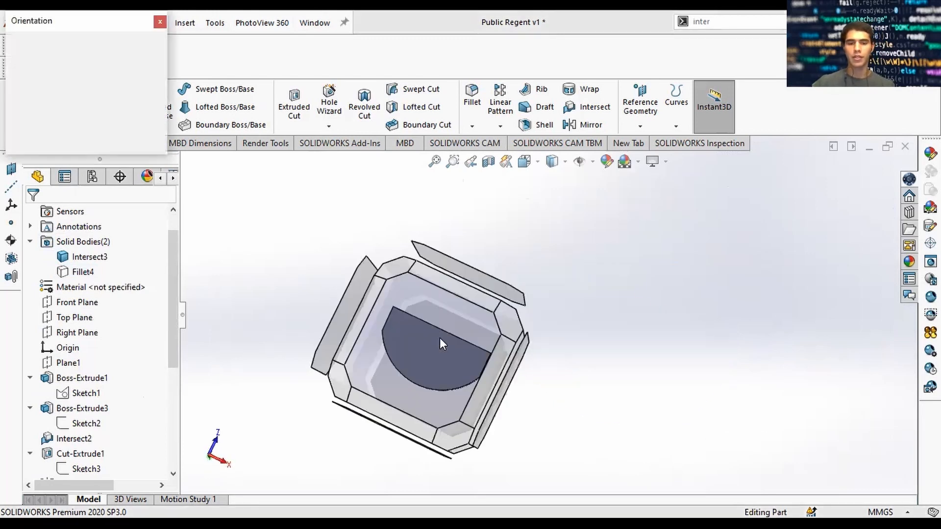
pyautogui.click(439, 337)
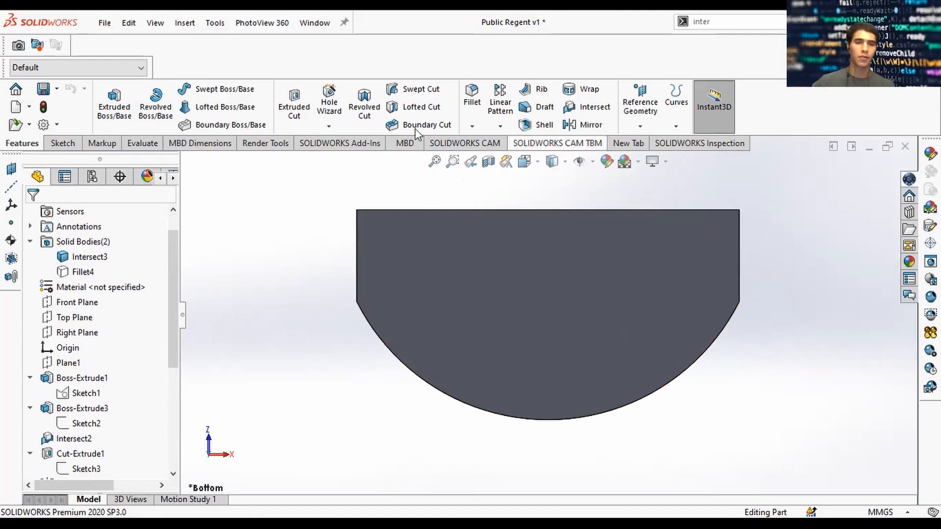
pyautogui.click(472, 98)
pyautogui.scroll(-5, 739, 211)
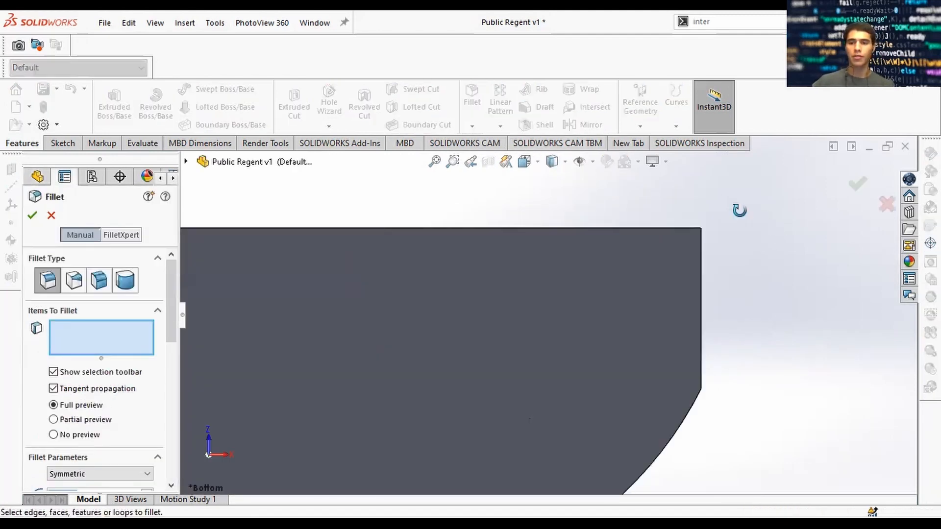
pyautogui.moveTo(738, 211); pyautogui.dragTo(715, 237, button='middle')
pyautogui.click(712, 233)
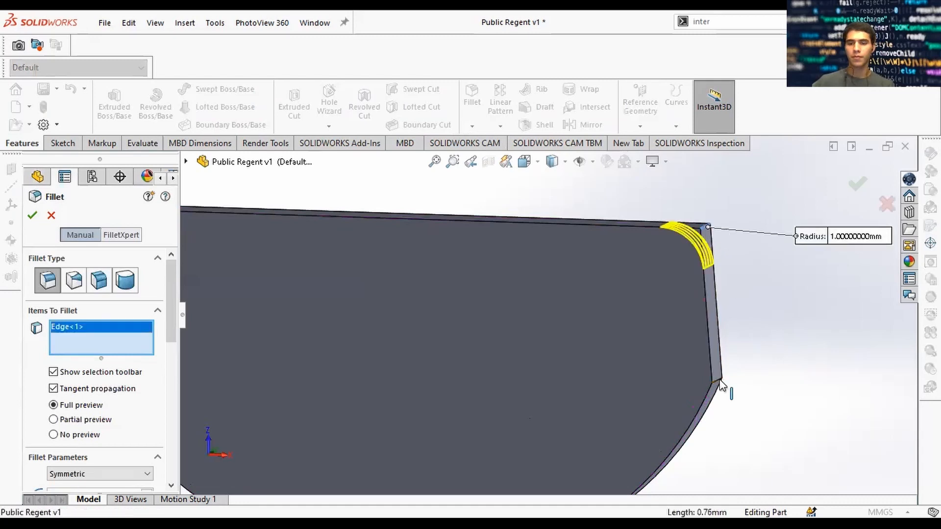
pyautogui.click(718, 381)
pyautogui.scroll(6, 471, 367)
pyautogui.scroll(-6, 427, 245)
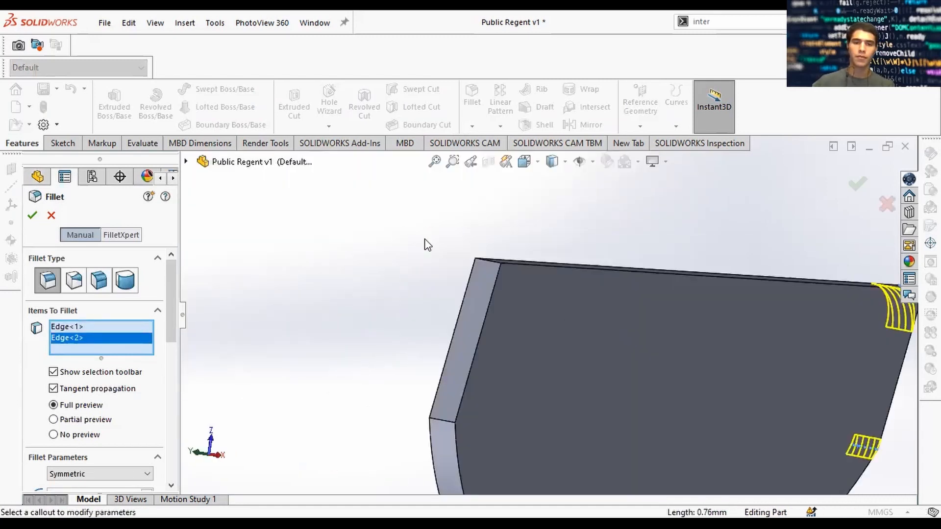
pyautogui.click(487, 262)
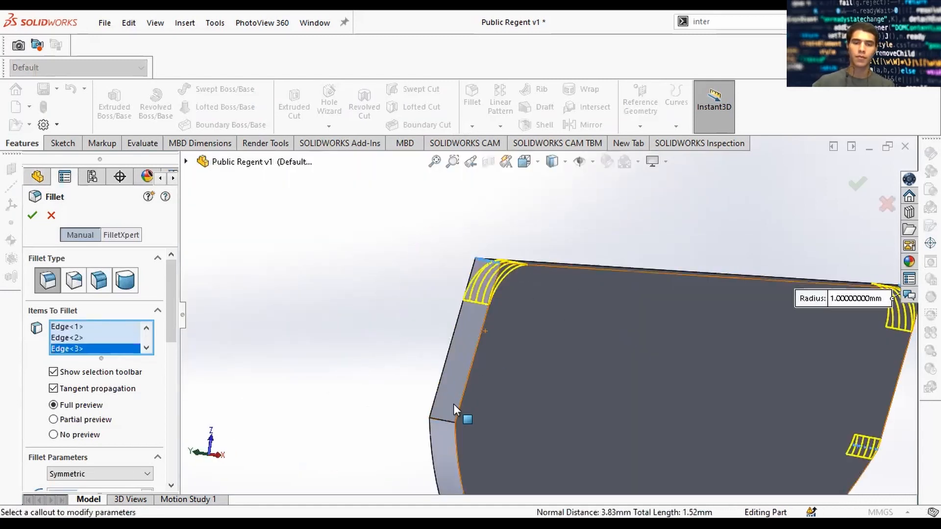
pyautogui.click(444, 421)
pyautogui.scroll(5, 305, 363)
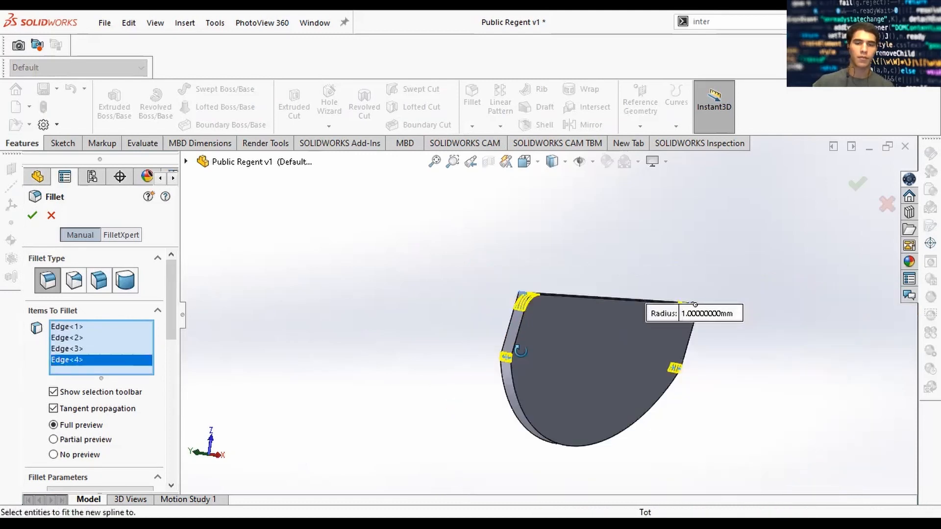
# Set the plate corner fillet's radius to 2 mm and apply it
pyautogui.scroll(-3, 178, 327)
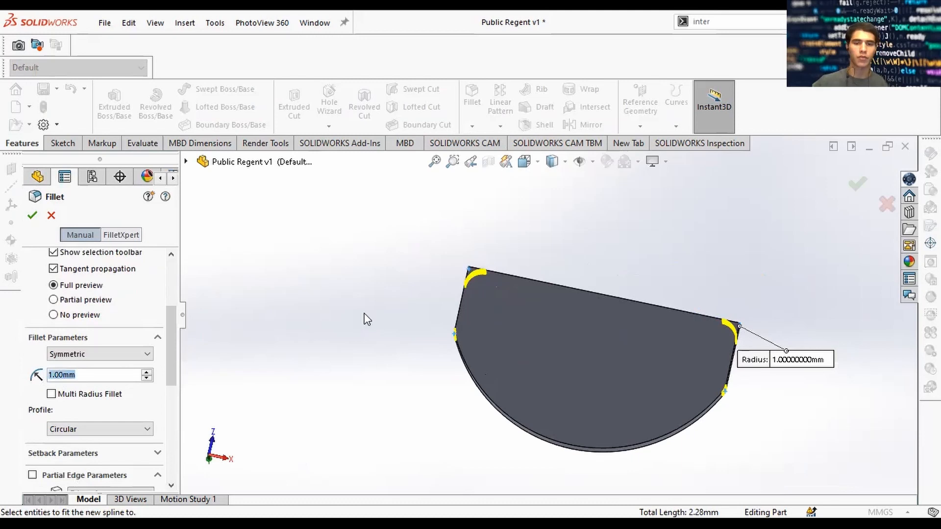
pyautogui.write('2')
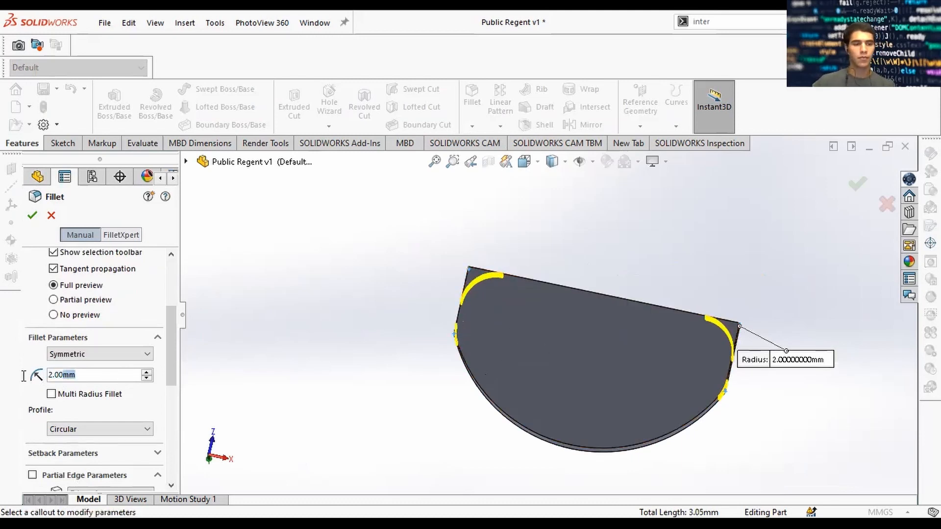
pyautogui.click(857, 184)
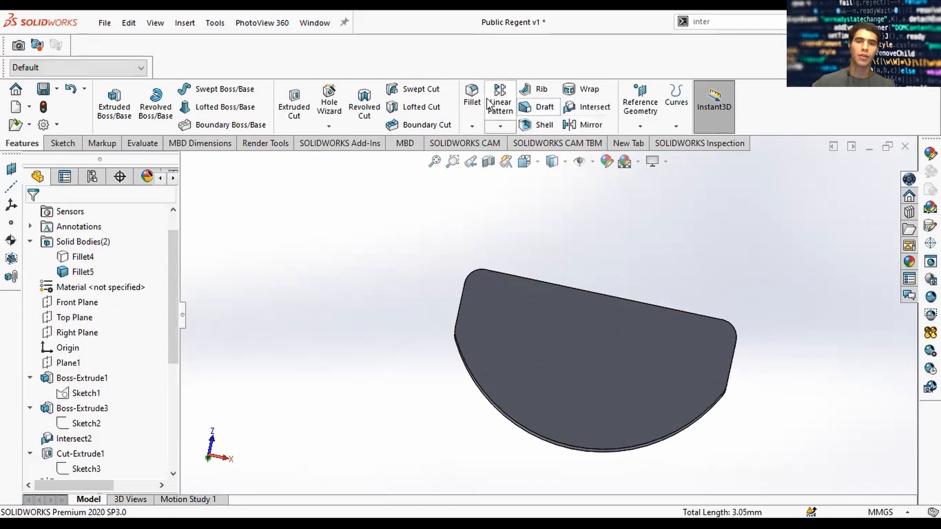
# Start a fillet on both large flat faces of the half-round plate
pyautogui.click(472, 98)
pyautogui.click(590, 307)
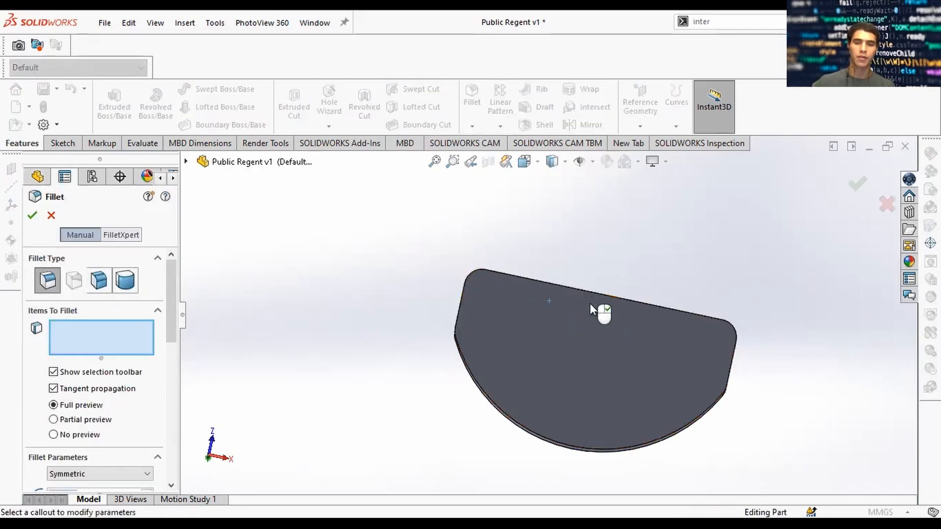
pyautogui.moveTo(590, 307); pyautogui.dragTo(779, 235, button='middle')
pyautogui.click(587, 330)
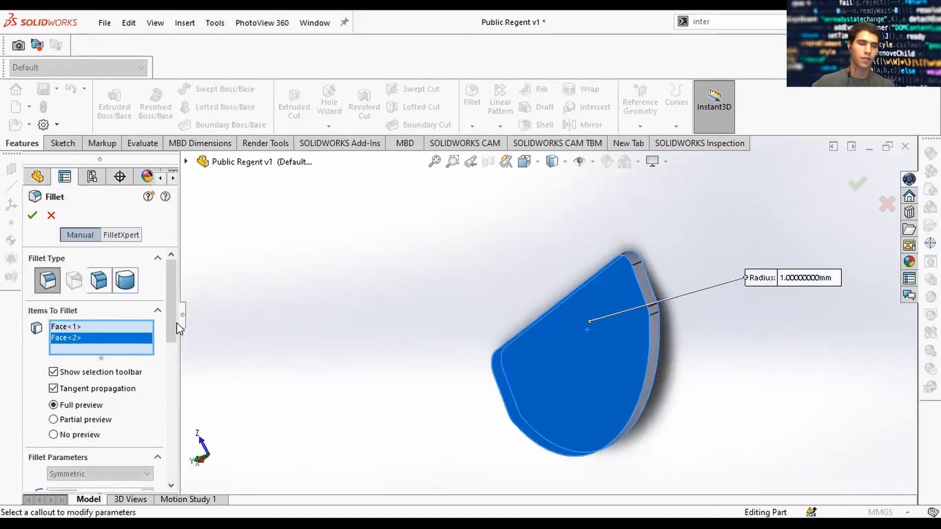
# Try radii of 0.25 mm and 0.4 mm for the fillet around the plate's two flat faces
pyautogui.scroll(-5, 176, 323)
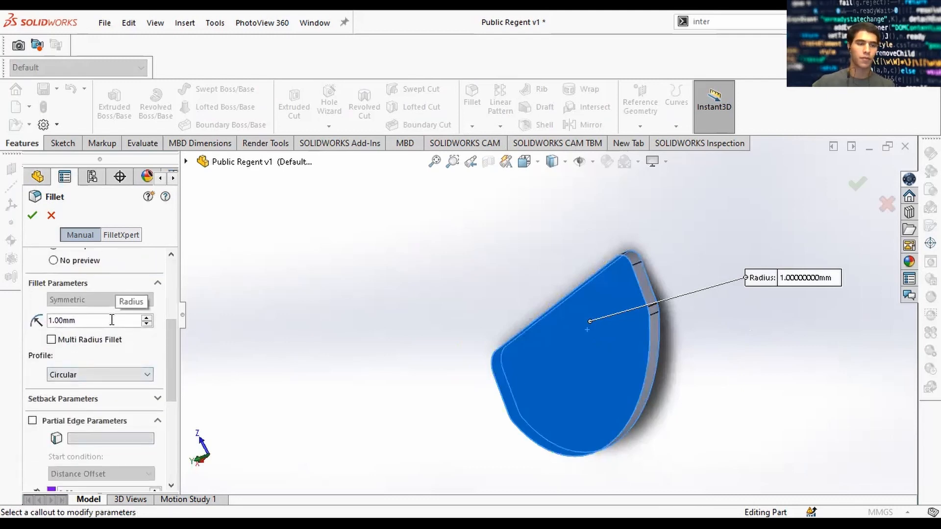
pyautogui.click(124, 319)
pyautogui.write('.')
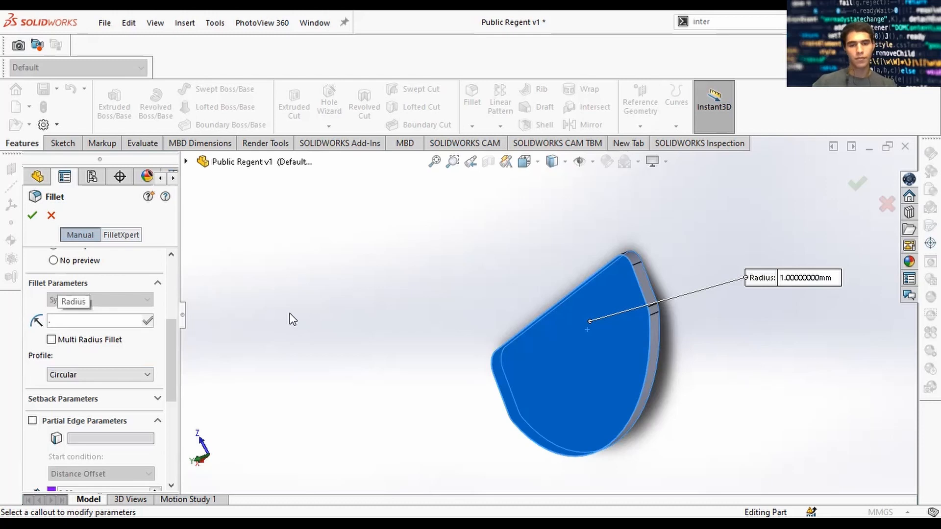
pyautogui.write('25')
pyautogui.press('Return')
pyautogui.moveTo(587, 278); pyautogui.dragTo(560, 289, button='middle')
pyautogui.scroll(-5, 586, 286)
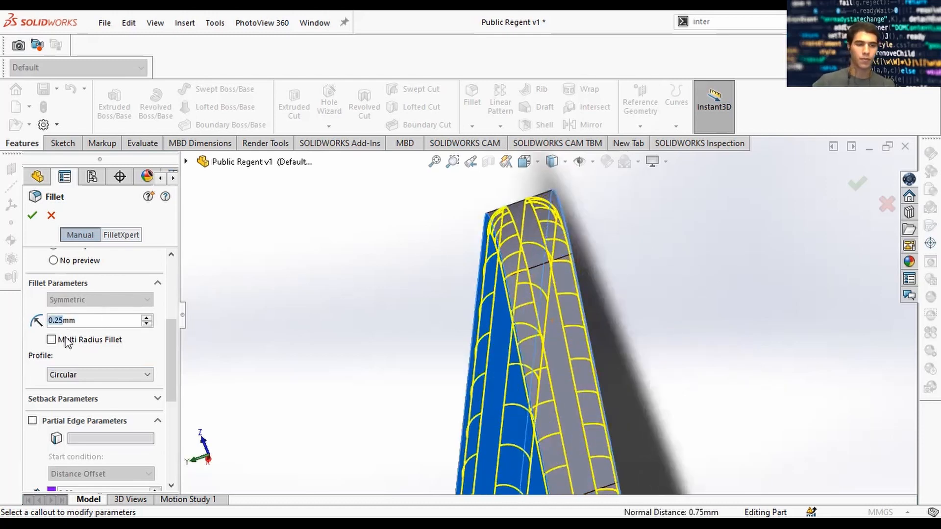
pyautogui.write('.4')
pyautogui.press('Return')
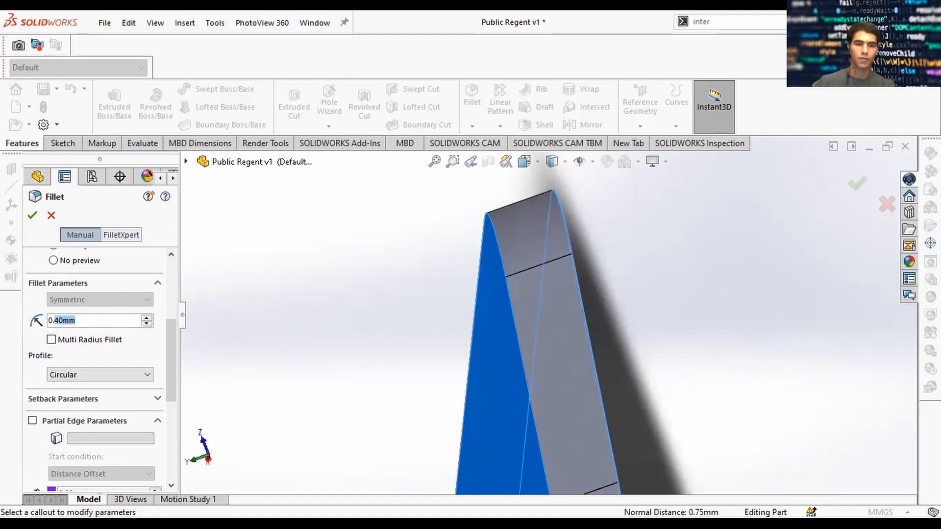
# Set the plate face fillet's radius to 0.35 mm and apply it
pyautogui.write('.35')
pyautogui.press('Return')
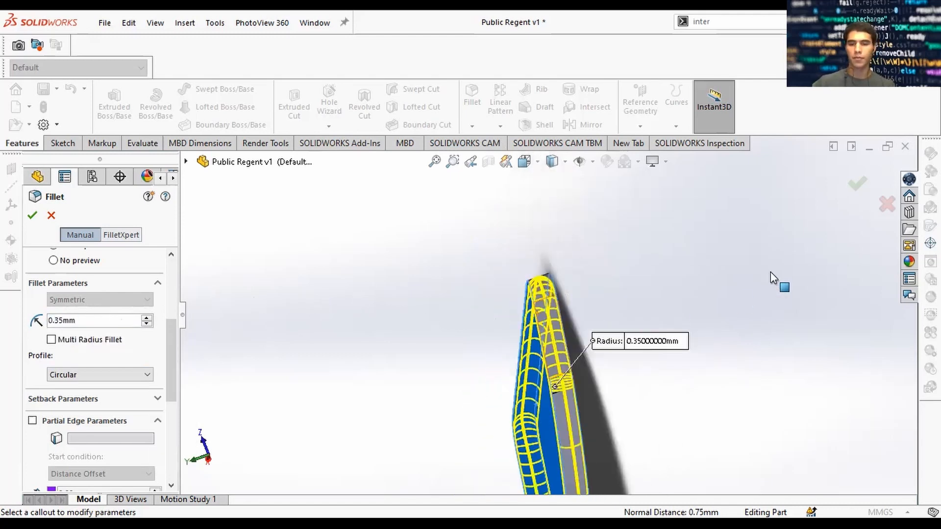
pyautogui.click(857, 184)
pyautogui.moveTo(744, 345); pyautogui.dragTo(674, 298, button='middle')
pyautogui.scroll(4, 750, 373)
pyautogui.scroll(-3, 749, 375)
pyautogui.scroll(2, 723, 374)
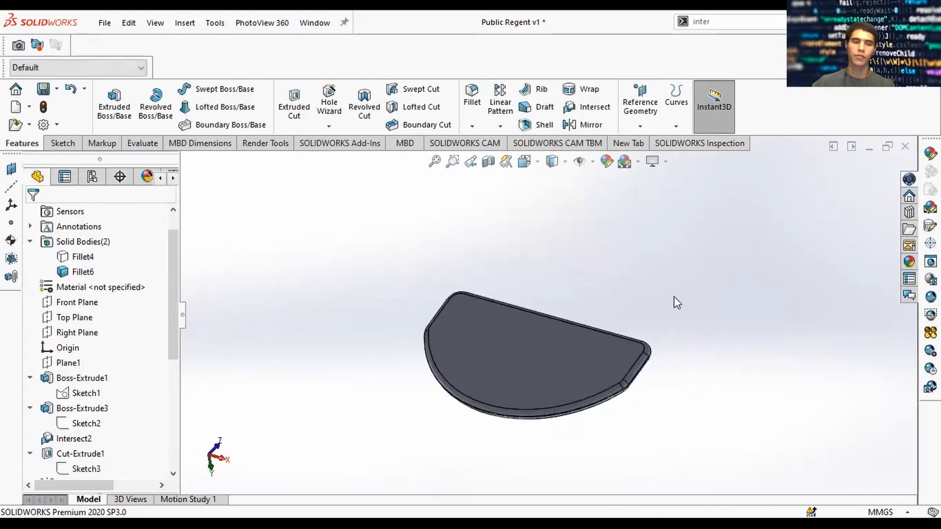
# Show the ring's hidden solid body (Fillet4) again around the half-round plate
pyautogui.click(90, 258)
pyautogui.rightClick(90, 258)
pyautogui.click(88, 187)
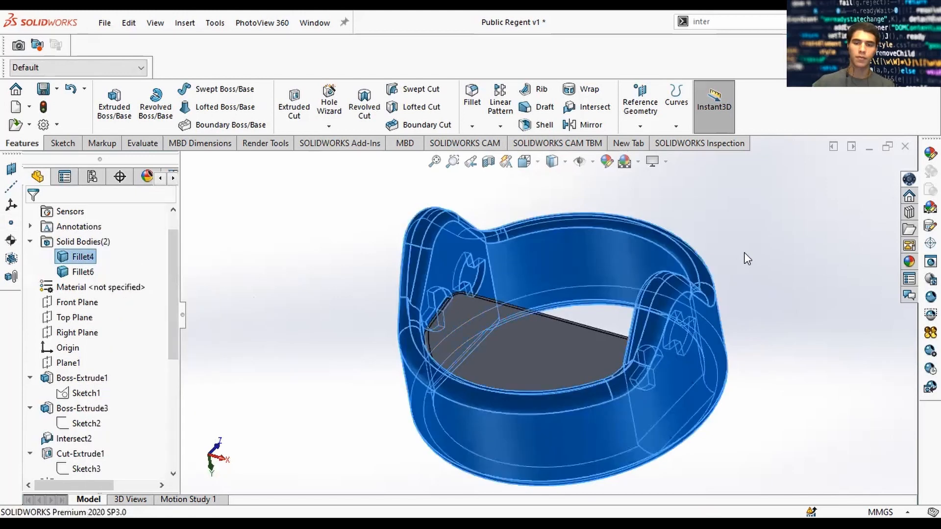
pyautogui.click(727, 267)
pyautogui.moveTo(726, 267); pyautogui.dragTo(728, 372, button='middle')
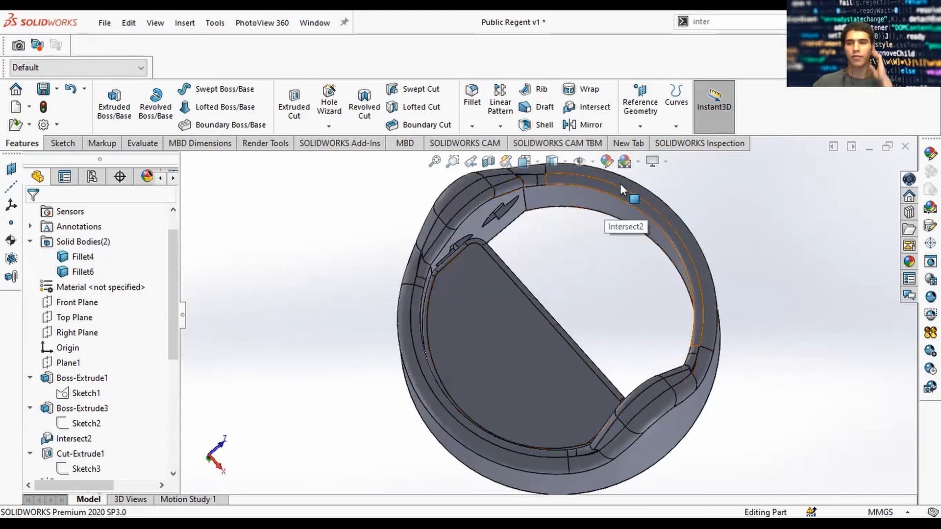
# Mirror the half-round plate's body about the Front Plane without merging solids
pyautogui.click(585, 125)
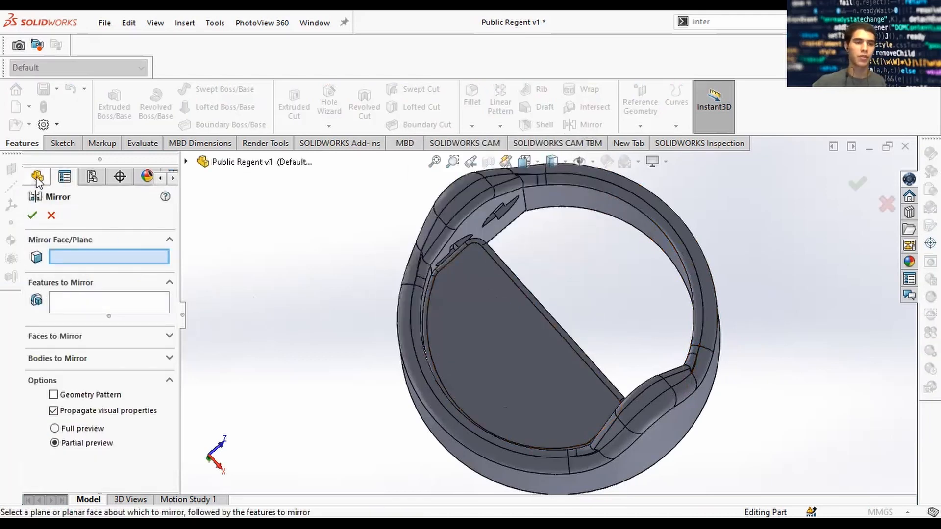
pyautogui.click(186, 161)
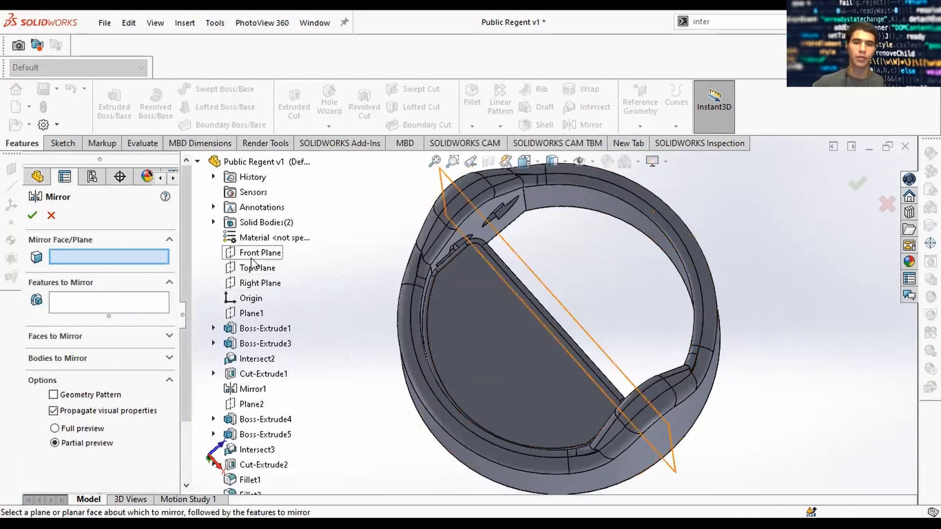
pyautogui.click(254, 253)
pyautogui.click(87, 362)
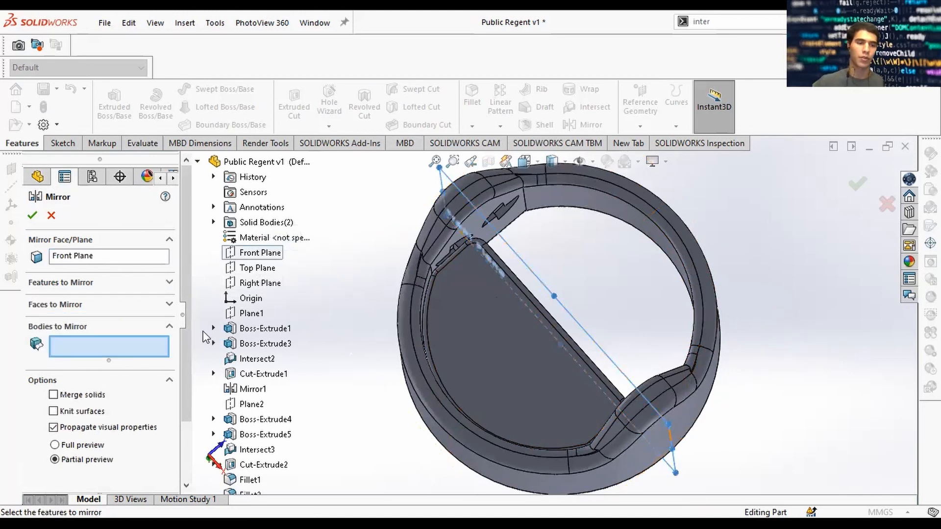
pyautogui.click(492, 270)
pyautogui.click(853, 184)
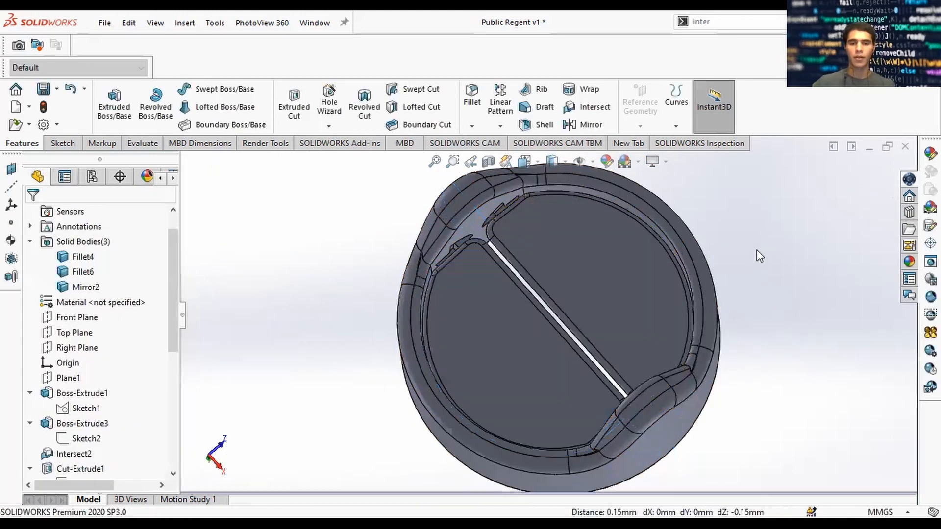
# Examine the gap between the two half-round plates and their fit against the notches inside the ring
pyautogui.moveTo(787, 319); pyautogui.dragTo(574, 258, button='middle')
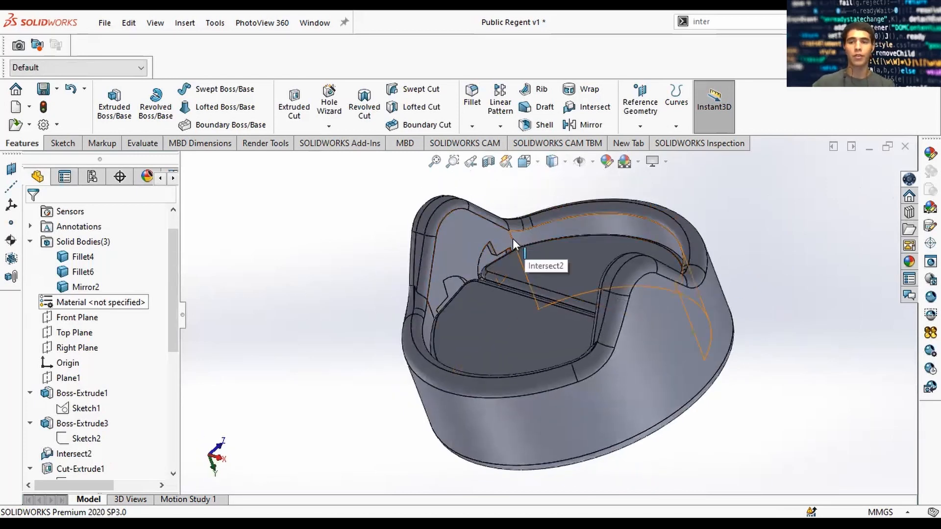
pyautogui.scroll(-3, 502, 295)
pyautogui.scroll(-5, 485, 295)
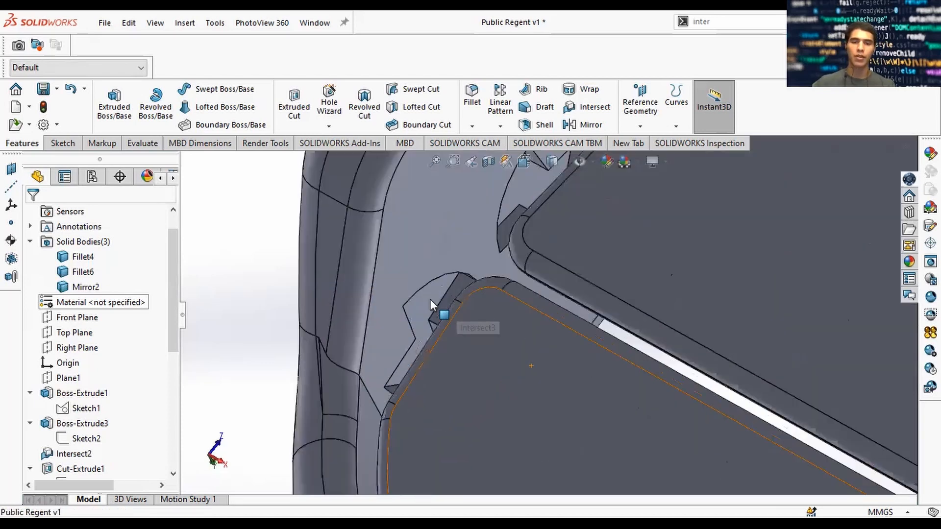
pyautogui.scroll(1, 438, 305)
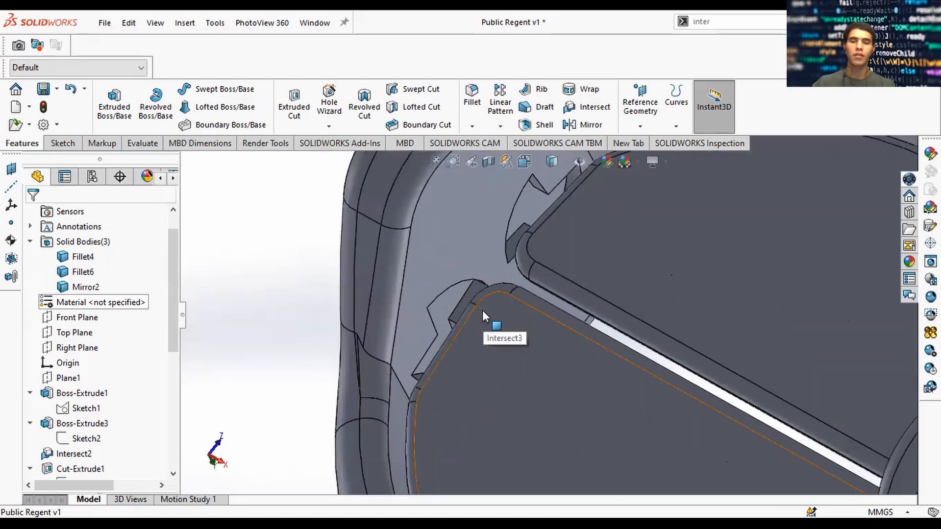
pyautogui.scroll(5, 465, 324)
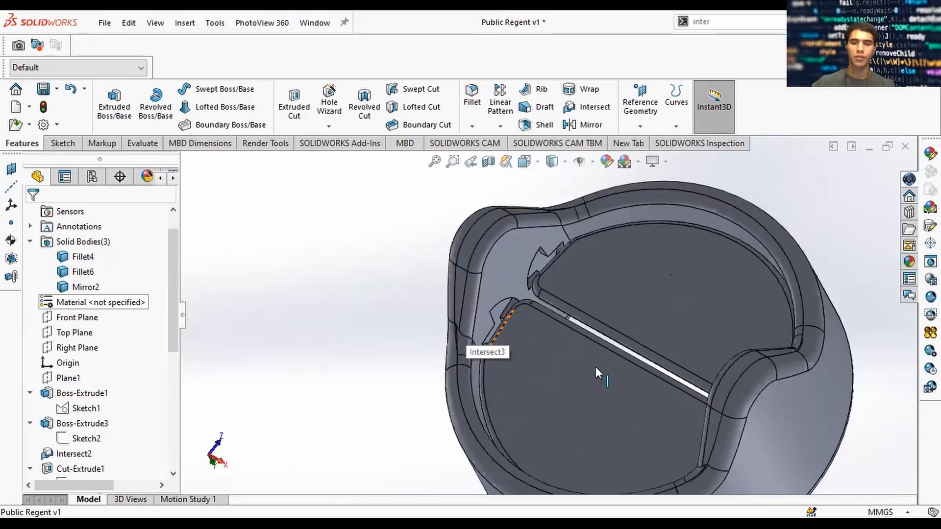
pyautogui.moveTo(595, 367); pyautogui.dragTo(578, 285, button='middle')
pyautogui.press('space')
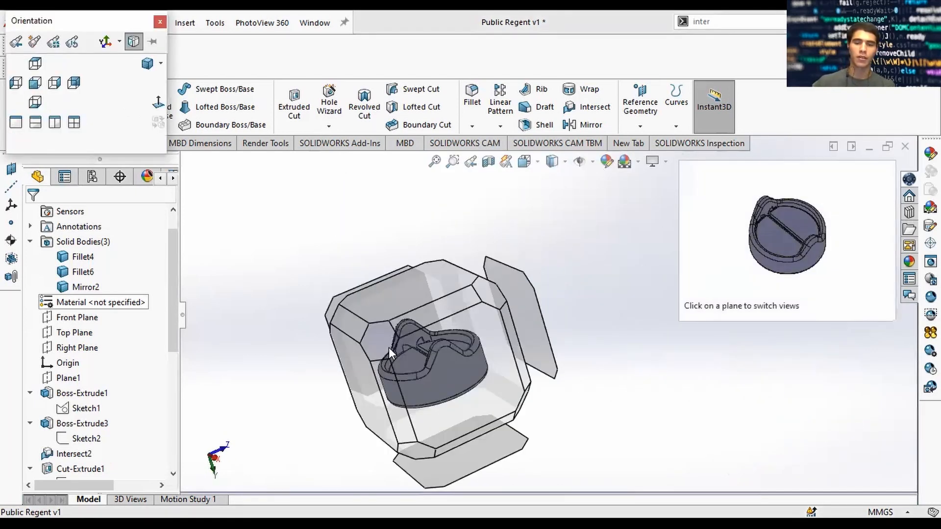
pyautogui.click(389, 348)
pyautogui.rightClick(746, 288)
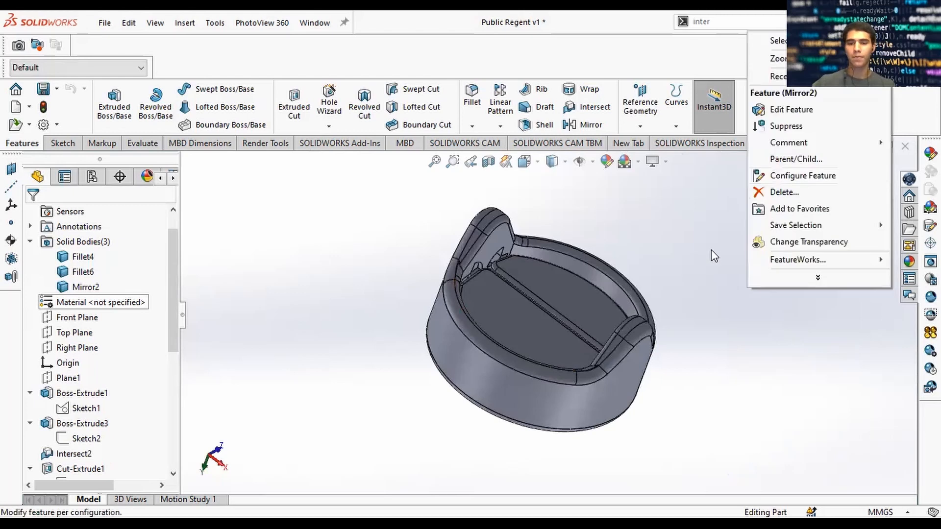
pyautogui.click(710, 249)
pyautogui.rightClick(731, 403)
pyautogui.click(725, 396)
pyautogui.moveTo(725, 397); pyautogui.dragTo(714, 368)
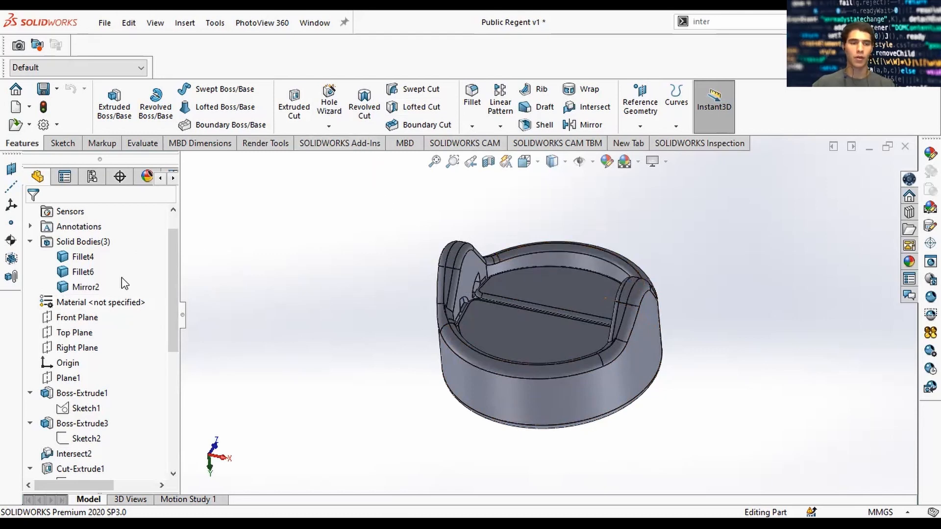
# Create a reference axis at the intersection of the Front Plane and the Right Plane
pyautogui.scroll(1, 113, 279)
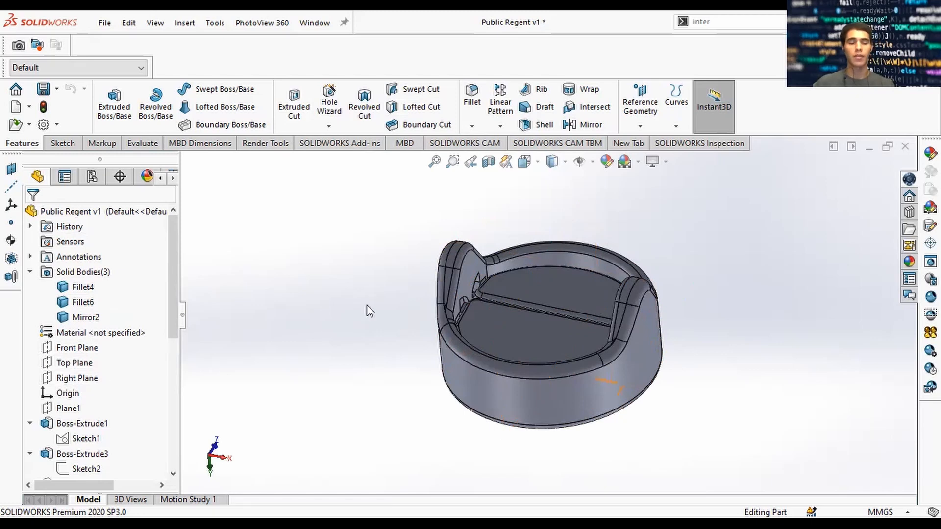
pyautogui.click(639, 126)
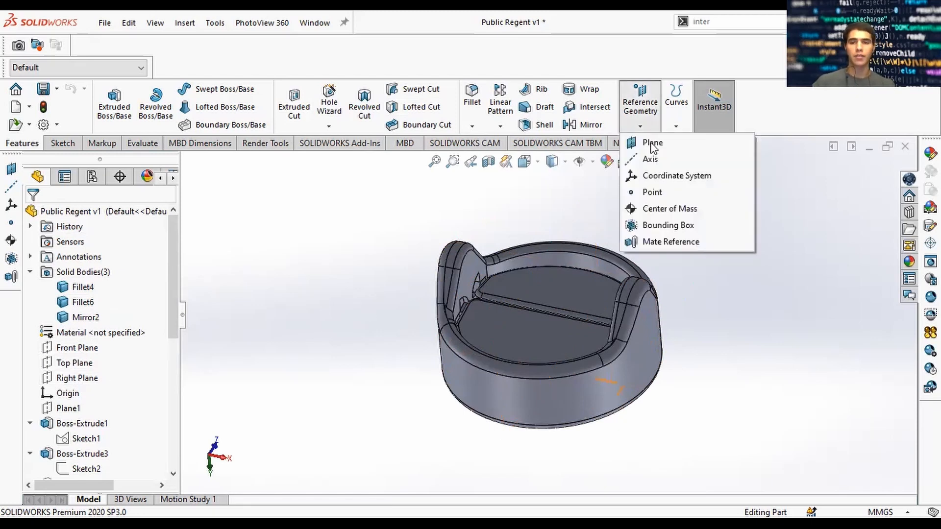
pyautogui.click(648, 158)
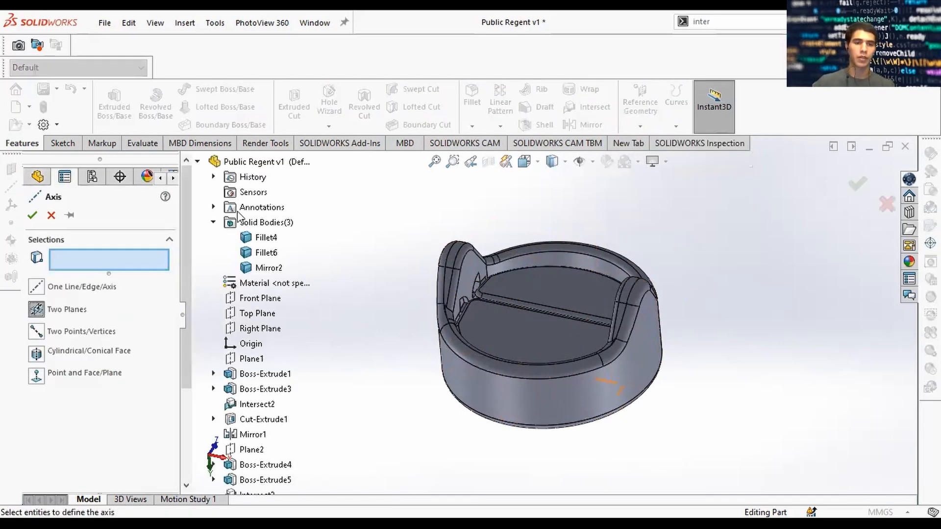
pyautogui.click(257, 298)
pyautogui.click(259, 328)
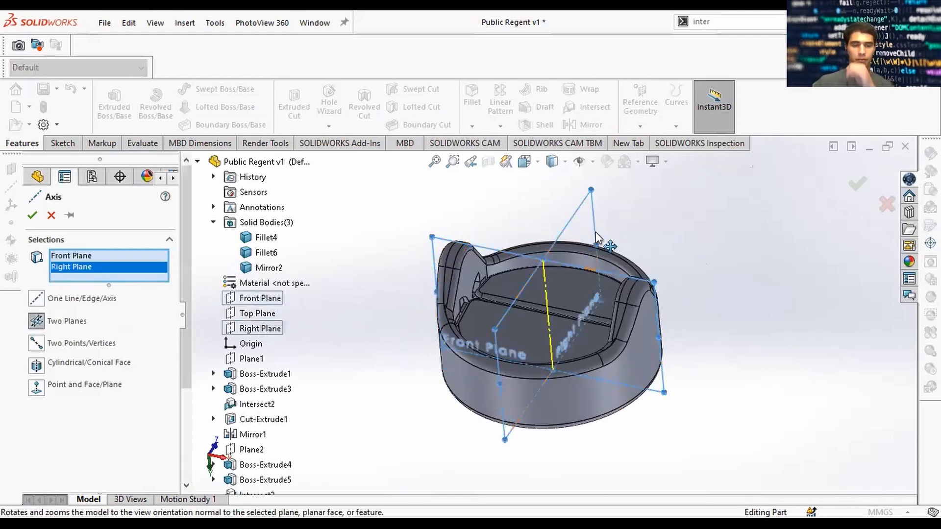
pyautogui.click(33, 216)
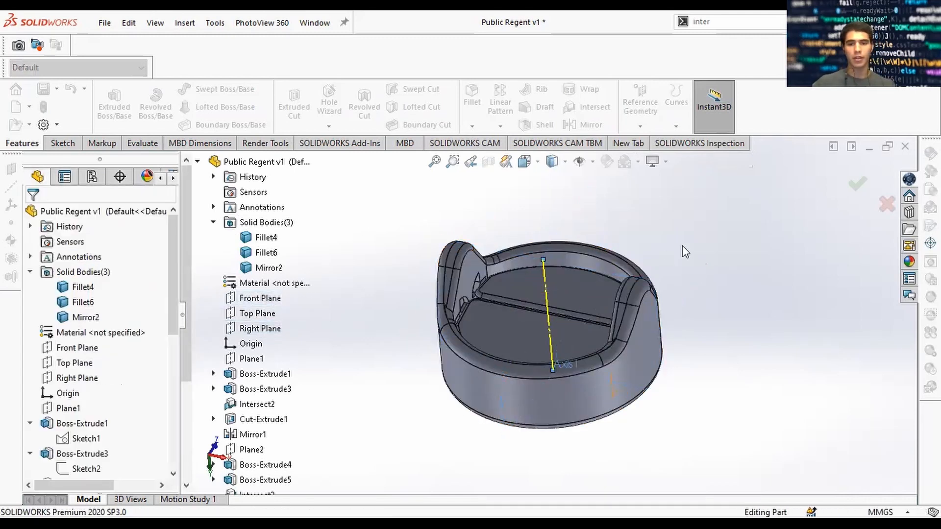
# Start a reference plane coincident with the ring's central axis, using the Front Plane as second reference
pyautogui.scroll(-1, 676, 296)
pyautogui.moveTo(632, 248); pyautogui.dragTo(639, 355, button='middle')
pyautogui.moveTo(526, 263); pyautogui.dragTo(509, 338, button='middle')
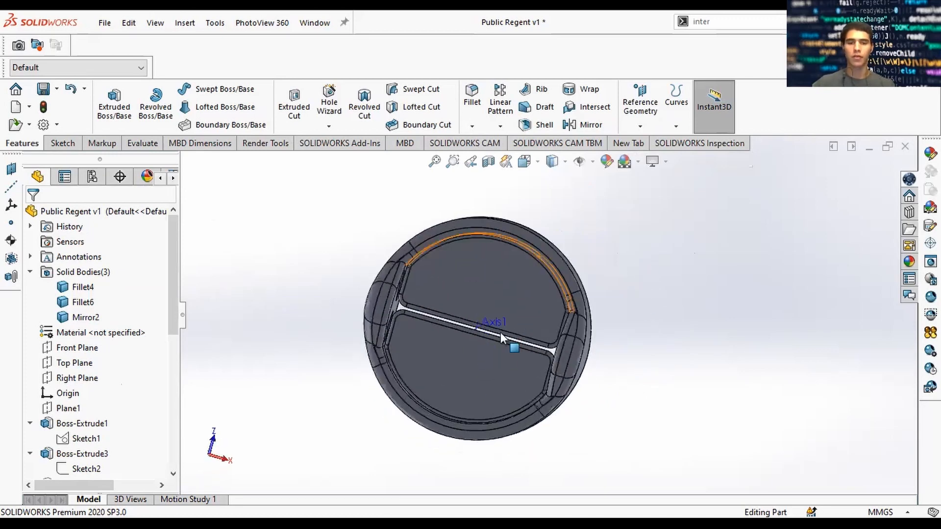
pyautogui.press('space')
pyautogui.click(632, 323)
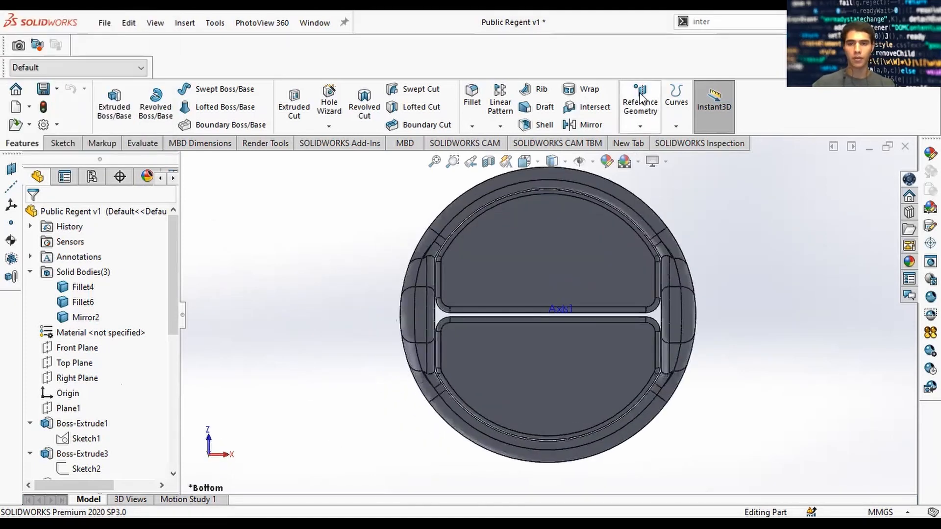
pyautogui.click(639, 126)
pyautogui.click(644, 145)
pyautogui.moveTo(593, 274); pyautogui.dragTo(590, 236, button='middle')
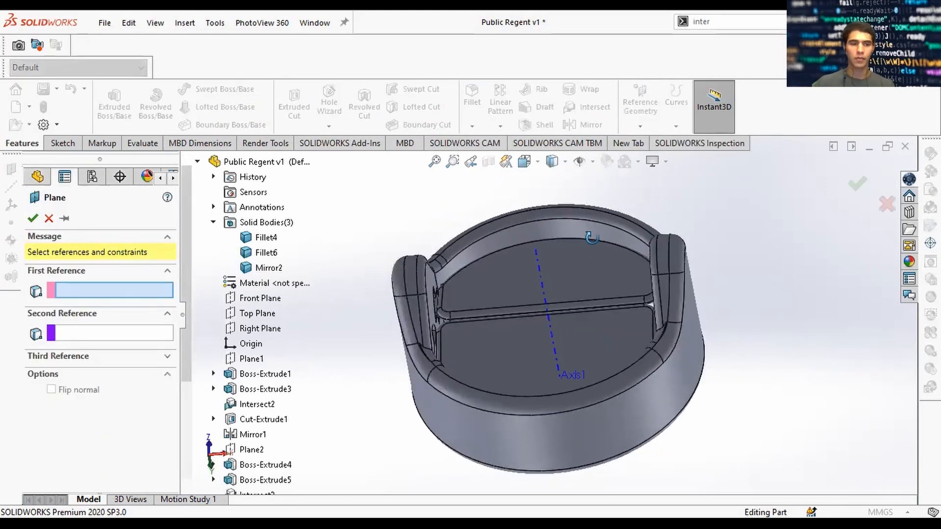
pyautogui.click(542, 269)
pyautogui.moveTo(686, 267); pyautogui.dragTo(679, 292, button='middle')
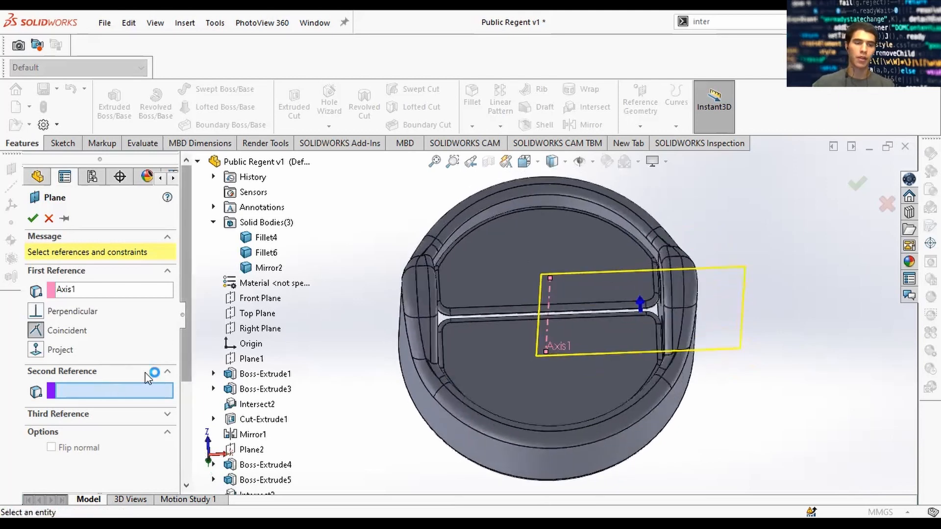
pyautogui.click(271, 303)
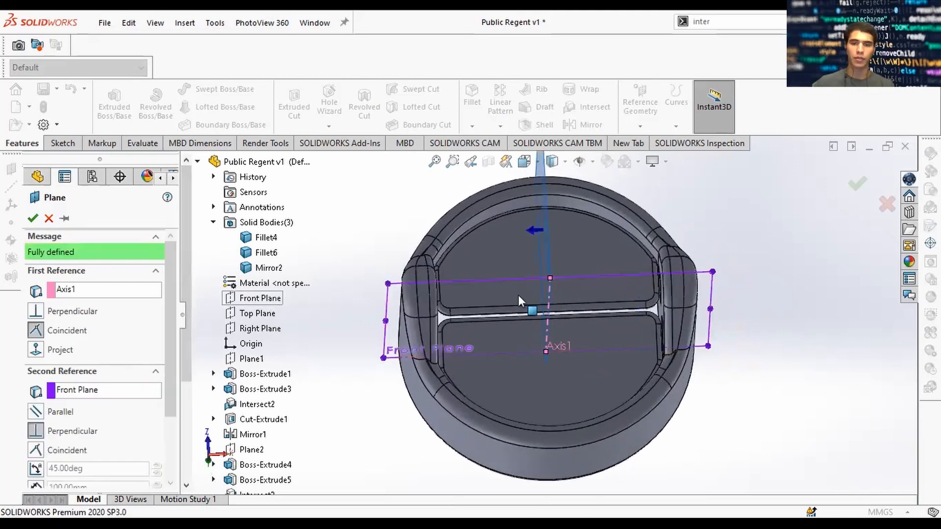
# Set the reference plane at a 5° angle to the Front Plane through the central axis and create it
pyautogui.scroll(-3, 162, 420)
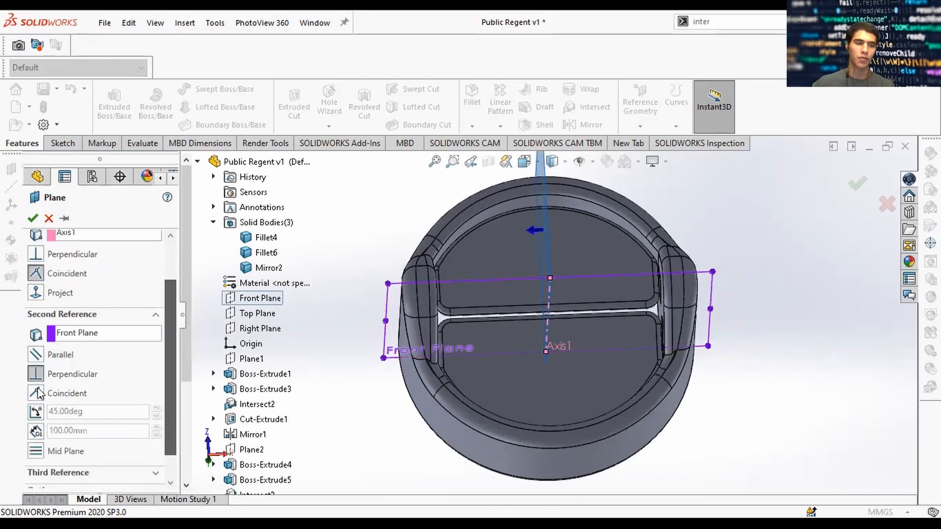
pyautogui.click(157, 384)
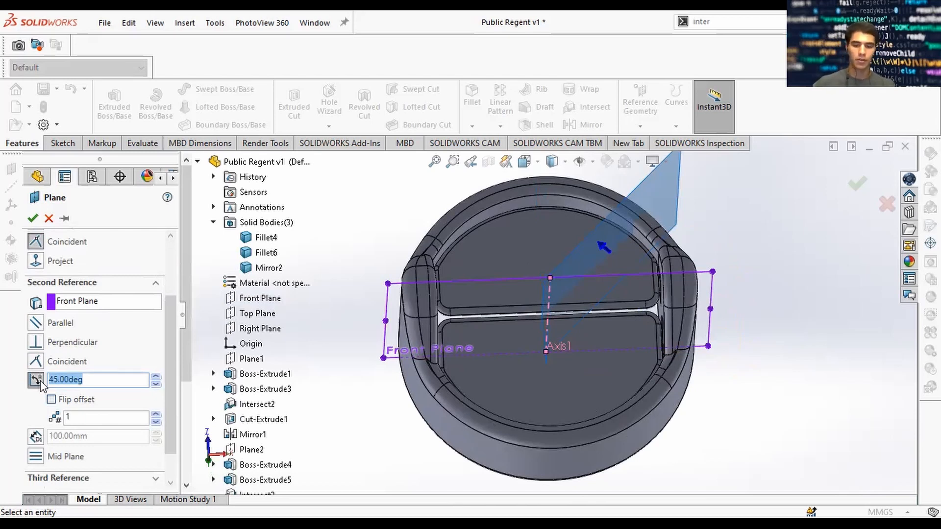
pyautogui.write('10')
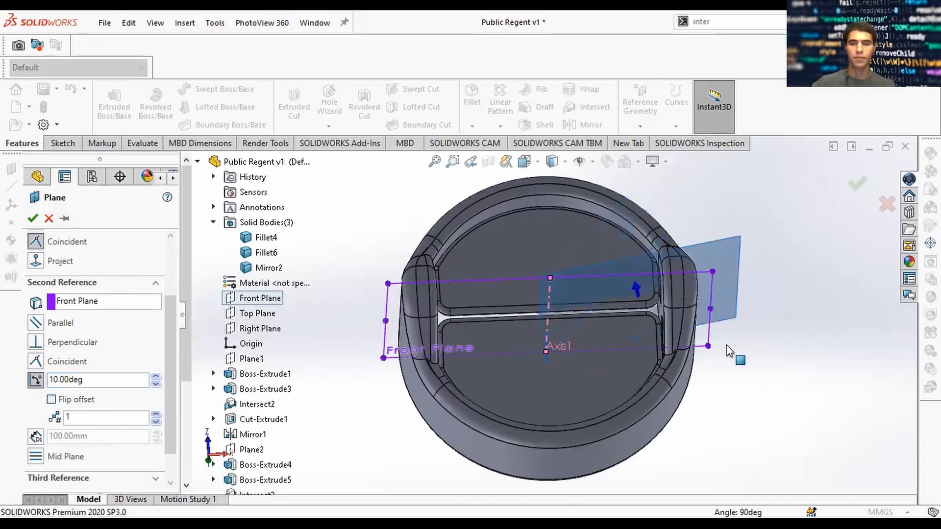
pyautogui.moveTo(726, 345); pyautogui.dragTo(722, 374, button='middle')
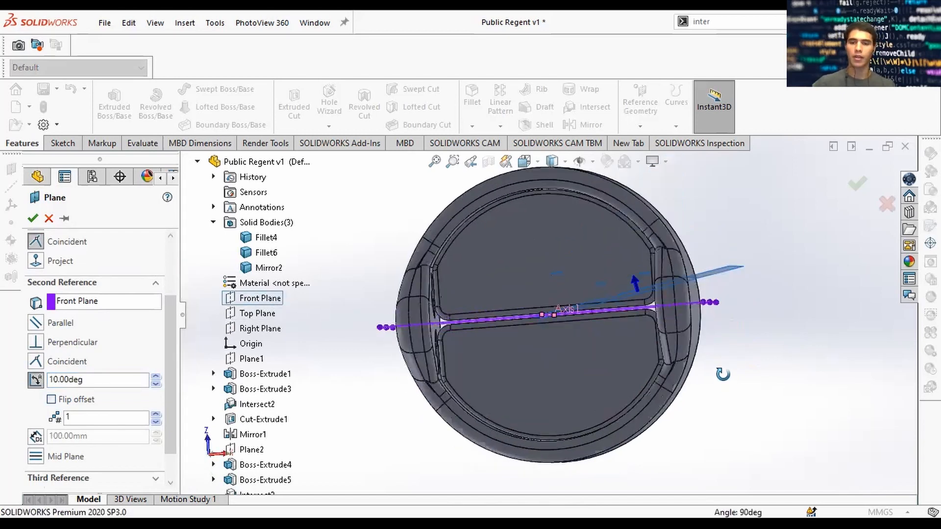
pyautogui.doubleClick(51, 381)
pyautogui.press('Return')
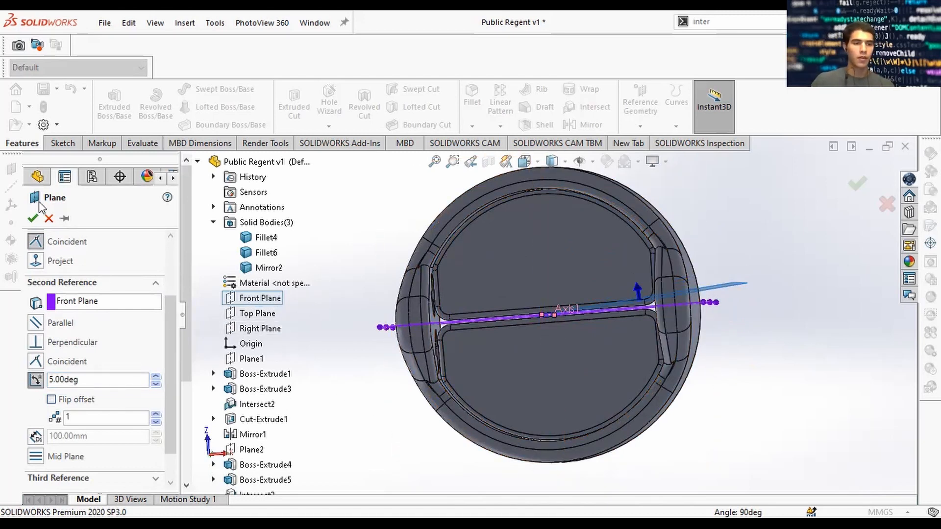
pyautogui.click(36, 220)
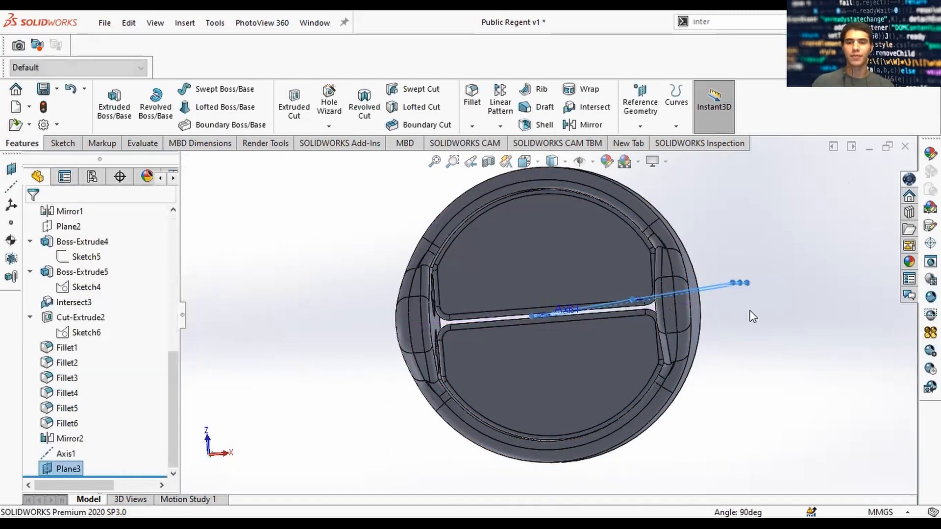
# Start a sketch on the Front Plane in a face-on view, keeping the empty sketch when trying to save the part
pyautogui.moveTo(749, 315); pyautogui.dragTo(745, 244, button='middle')
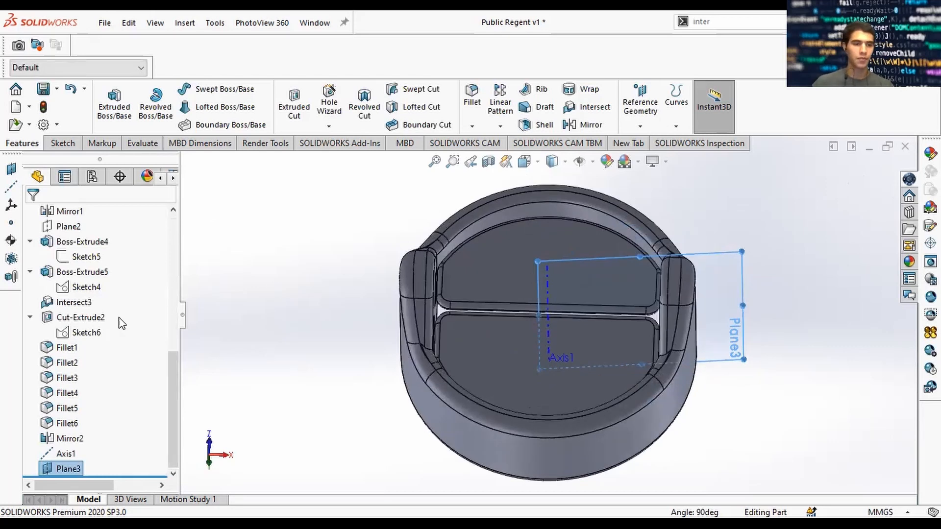
pyautogui.scroll(8, 120, 322)
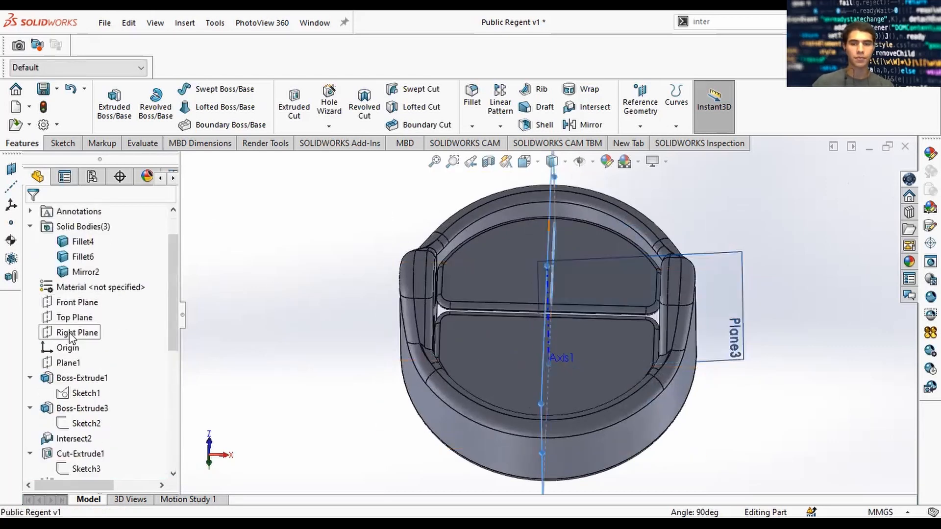
pyautogui.click(85, 338)
pyautogui.click(82, 302)
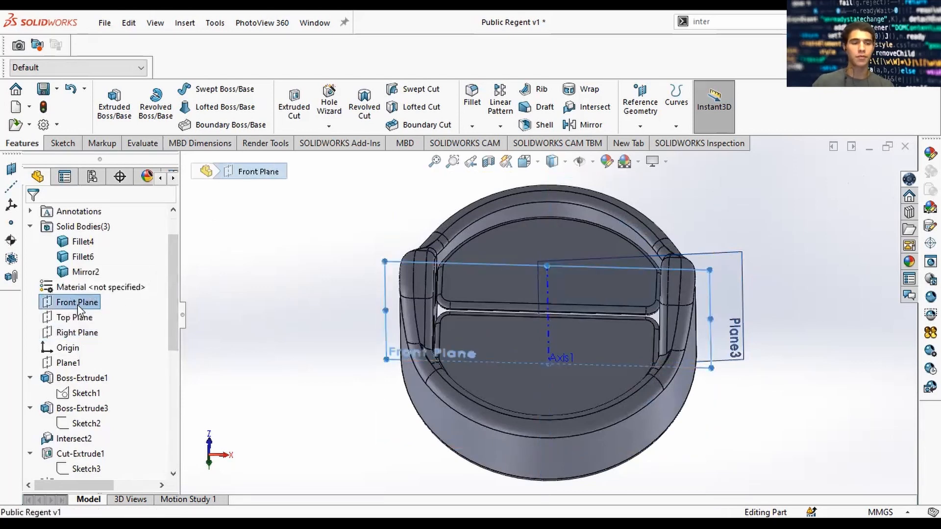
pyautogui.rightClick(77, 305)
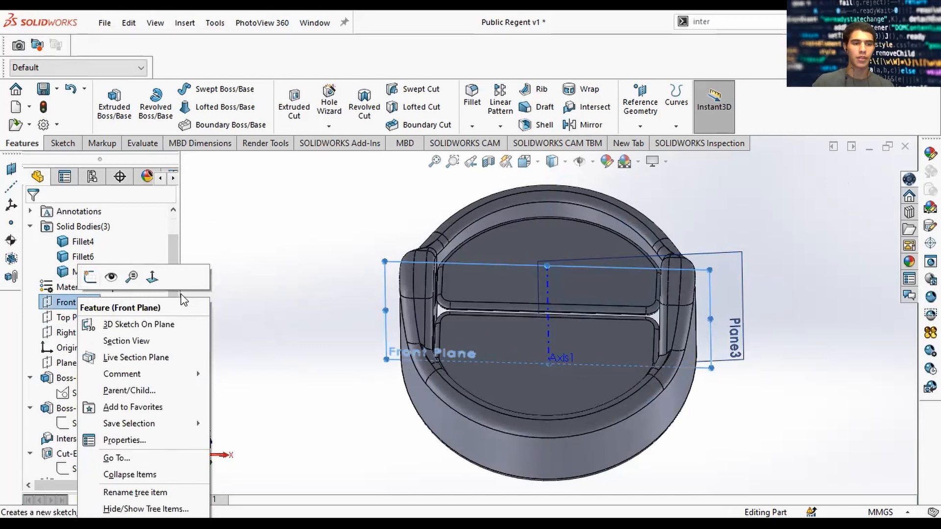
pyautogui.moveTo(676, 345); pyautogui.dragTo(682, 276, button='middle')
pyautogui.press('space')
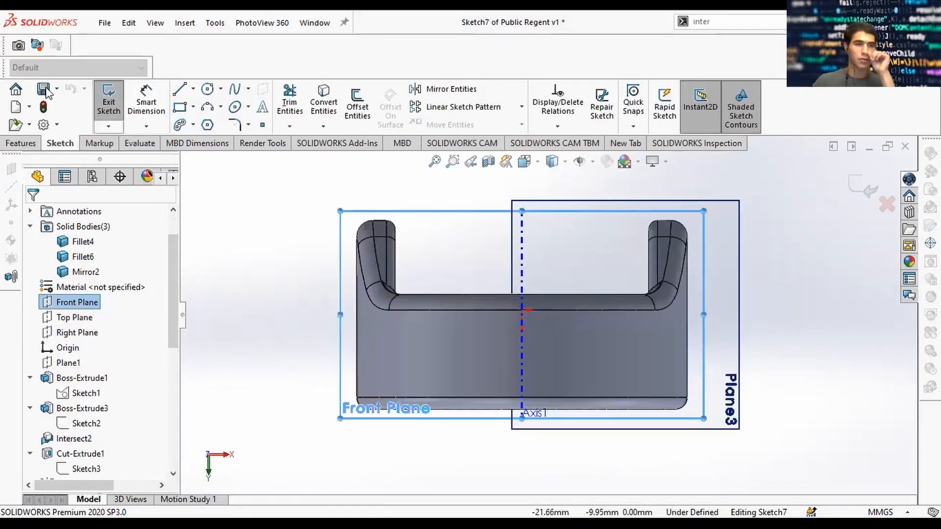
pyautogui.click(44, 89)
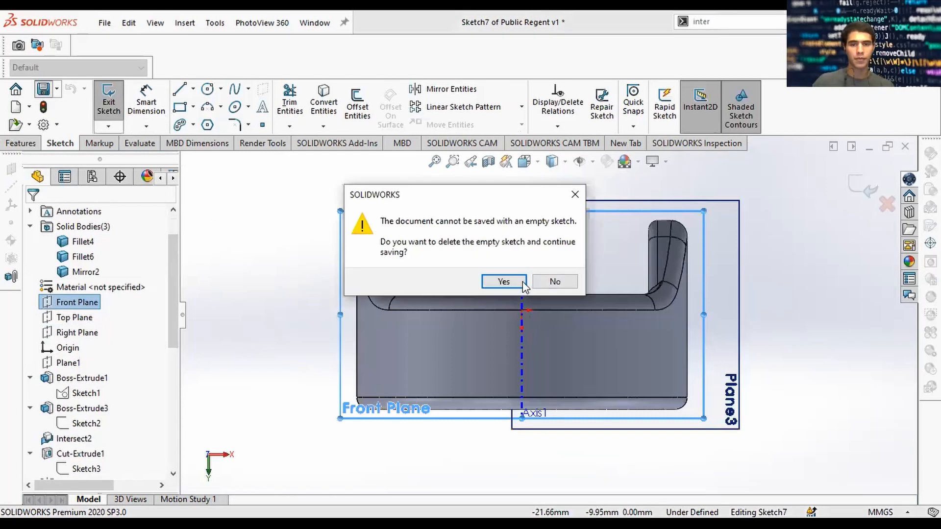
pyautogui.click(553, 281)
# Sketch a vertical line about 5.5 mm long on the ring's outer edge, with outward horizontal lines about 0.95 mm long at both ends
pyautogui.press('l')
pyautogui.scroll(-4, 673, 390)
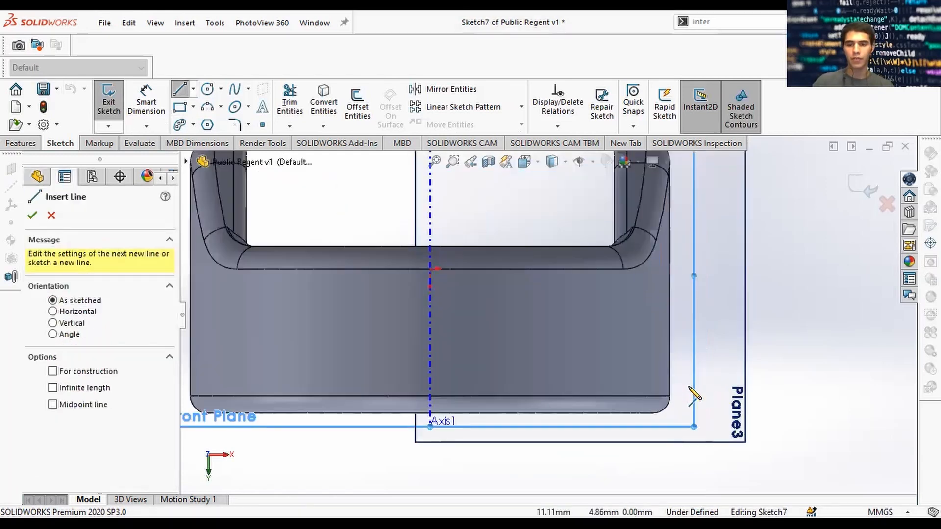
pyautogui.click(659, 393)
pyautogui.click(660, 240)
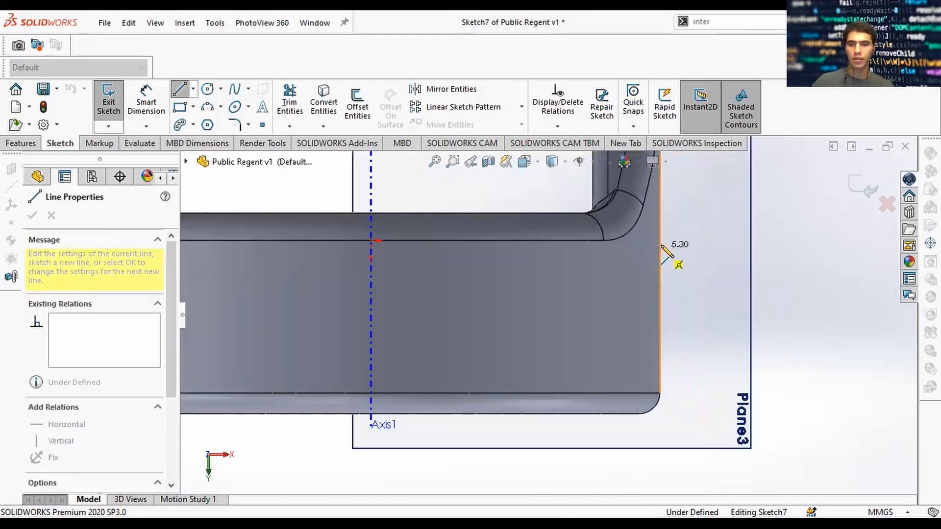
pyautogui.click(687, 241)
pyautogui.press('Escape')
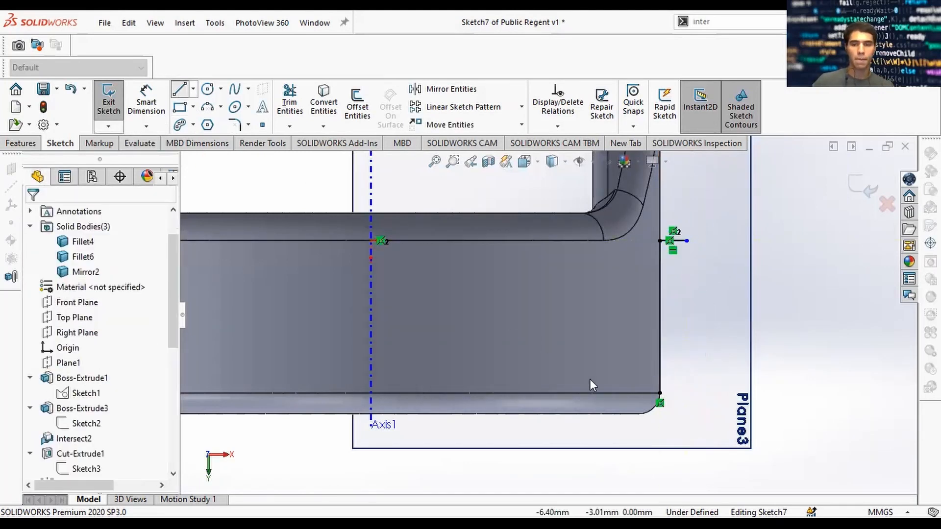
pyautogui.click(179, 89)
pyautogui.click(660, 393)
pyautogui.click(688, 393)
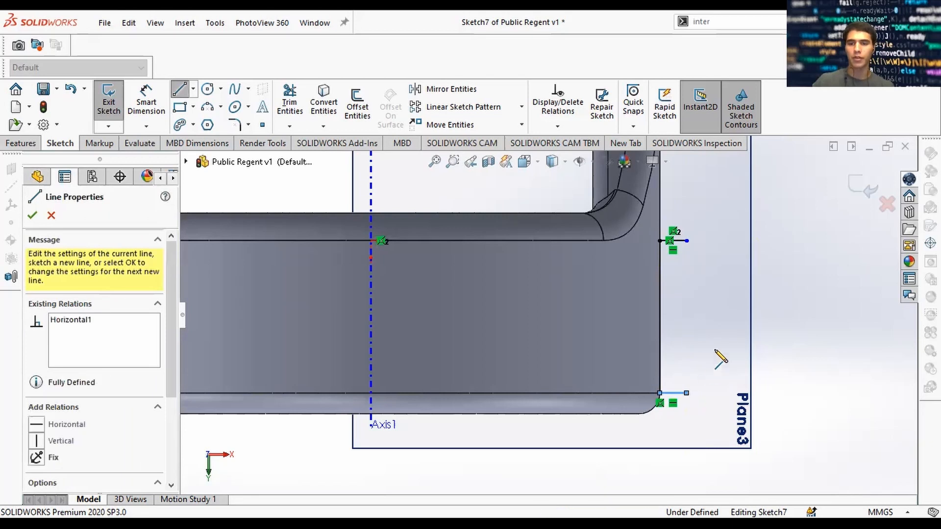
pyautogui.press('Escape')
# Dimension the lower horizontal line's length and set it to 0.25 mm
pyautogui.press('d')
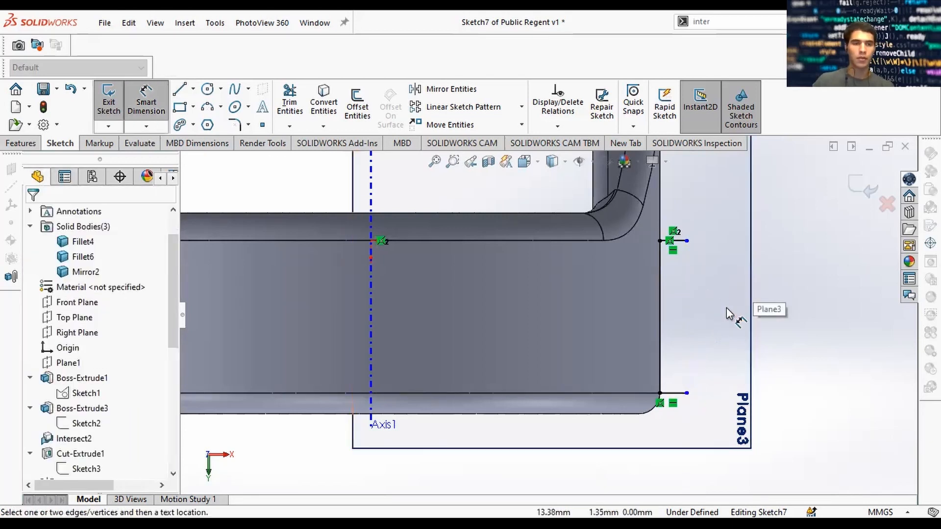
pyautogui.click(679, 394)
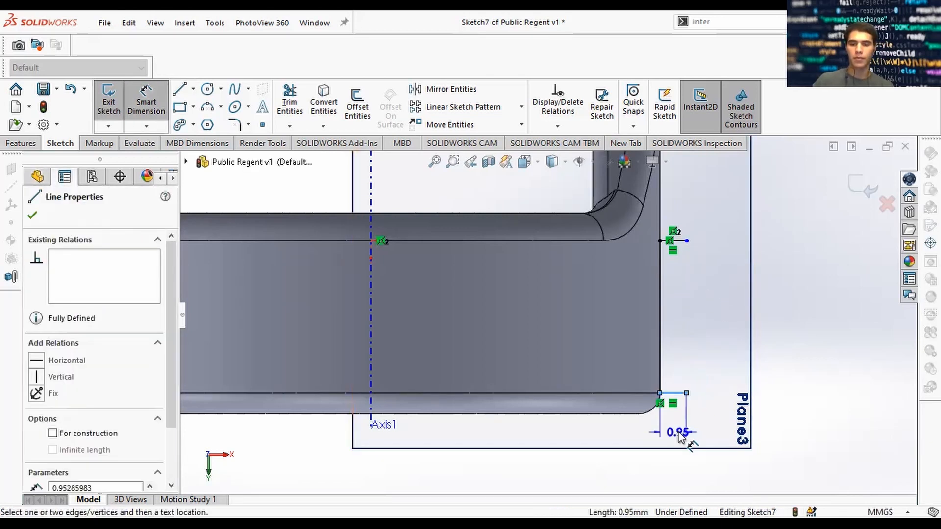
pyautogui.click(744, 432)
pyautogui.write('.')
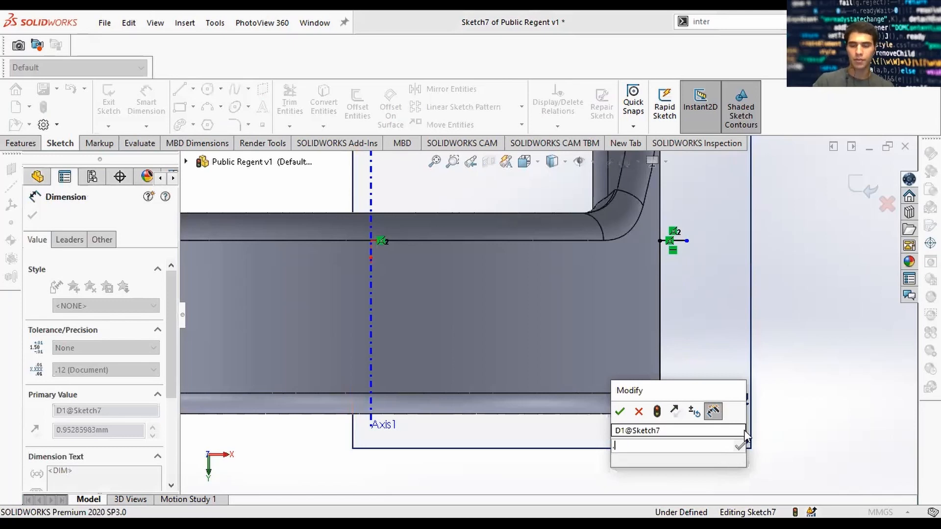
pyautogui.write('25')
pyautogui.press('Return')
pyautogui.press('Escape')
# Make the upper and lower short horizontal lines equal in length
pyautogui.scroll(-4, 678, 414)
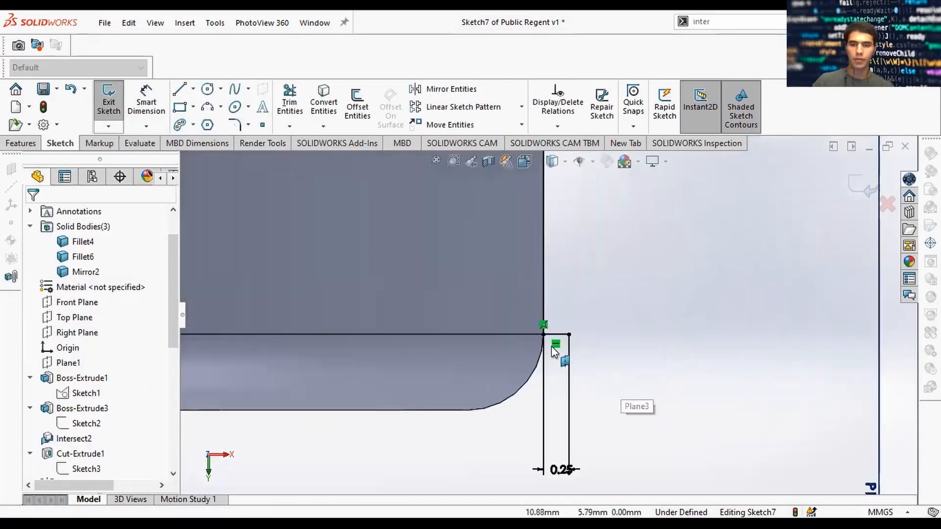
pyautogui.click(557, 334)
pyautogui.scroll(10, 607, 284)
pyautogui.scroll(-7, 557, 233)
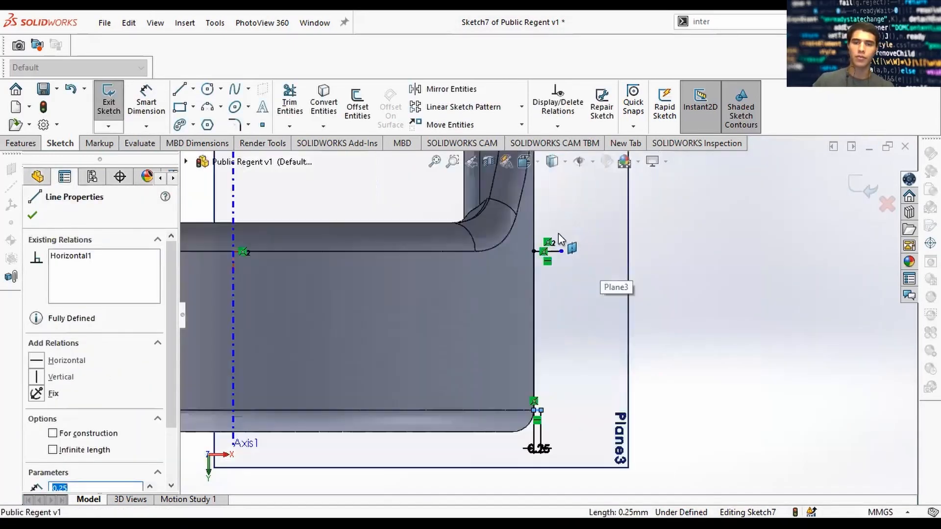
pyautogui.keyDown('ctrl'); pyautogui.click(529, 222); pyautogui.keyUp('ctrl')
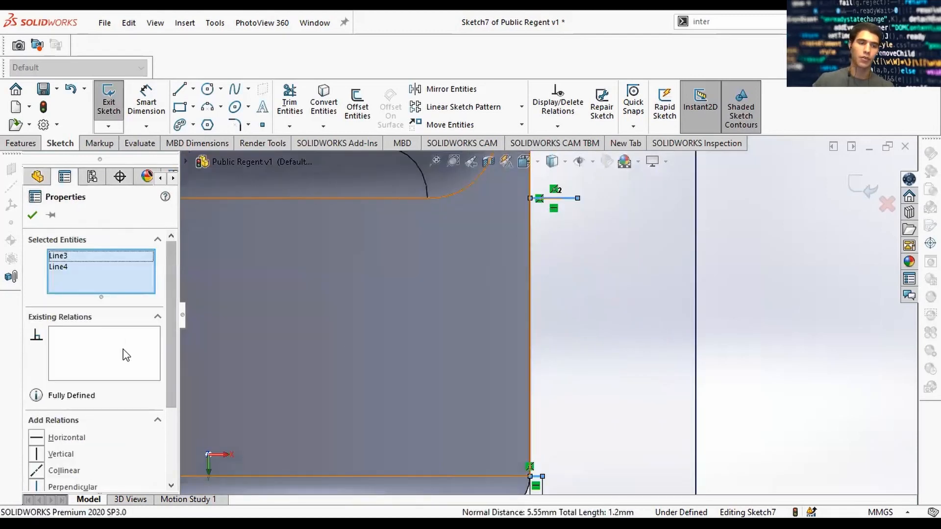
pyautogui.scroll(-2, 167, 353)
pyautogui.click(62, 413)
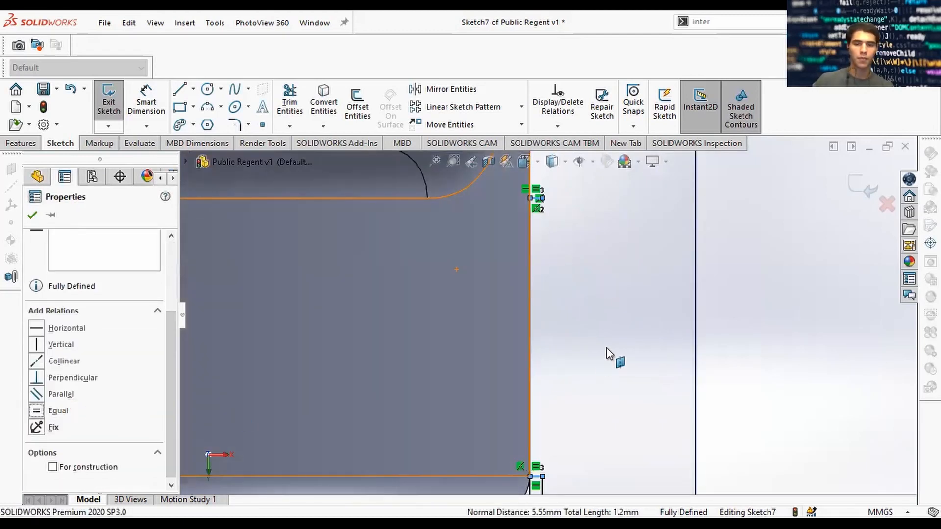
pyautogui.press('Escape')
# Sketch a three-point arc of about 2.8 mm radius, bulging outward between the outer ends of the two short lines
pyautogui.scroll(2, 603, 341)
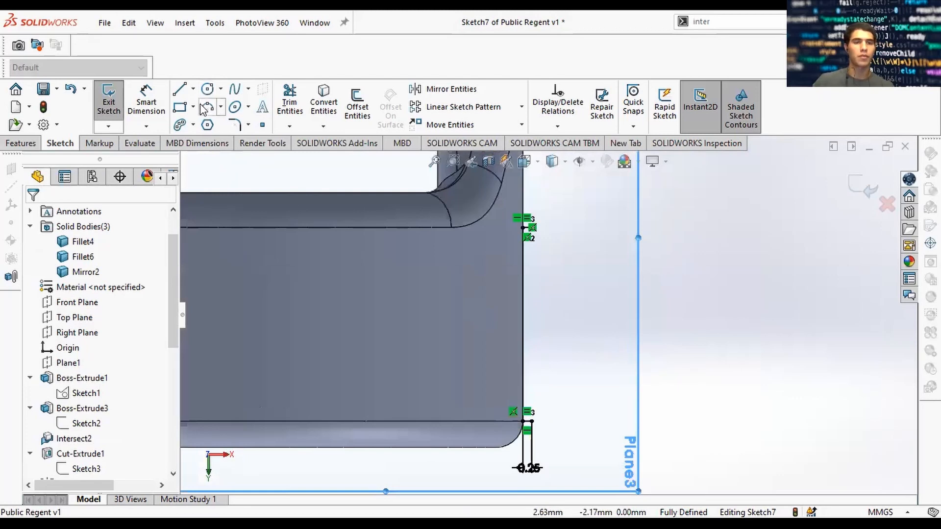
pyautogui.click(537, 228)
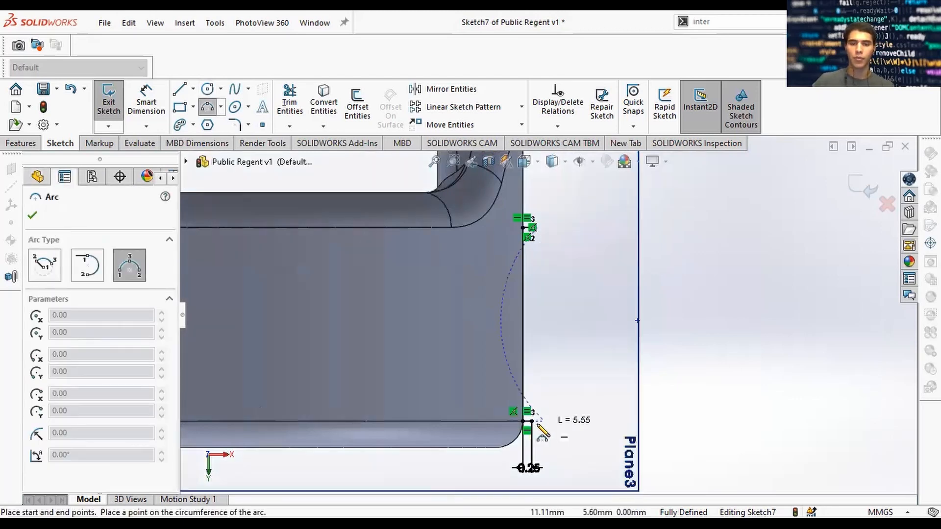
pyautogui.click(532, 421)
pyautogui.click(610, 370)
pyautogui.press('Escape')
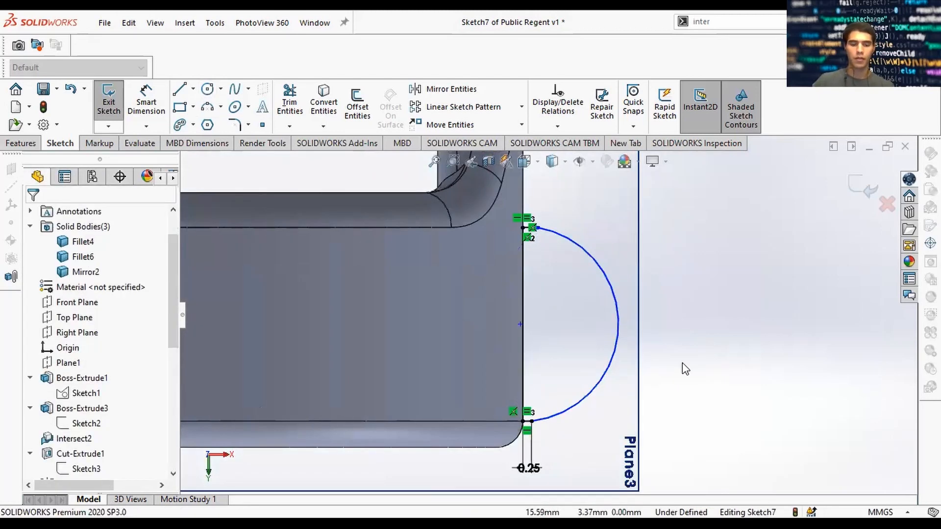
# Make the arc tangent to the lower short horizontal line
pyautogui.click(550, 417)
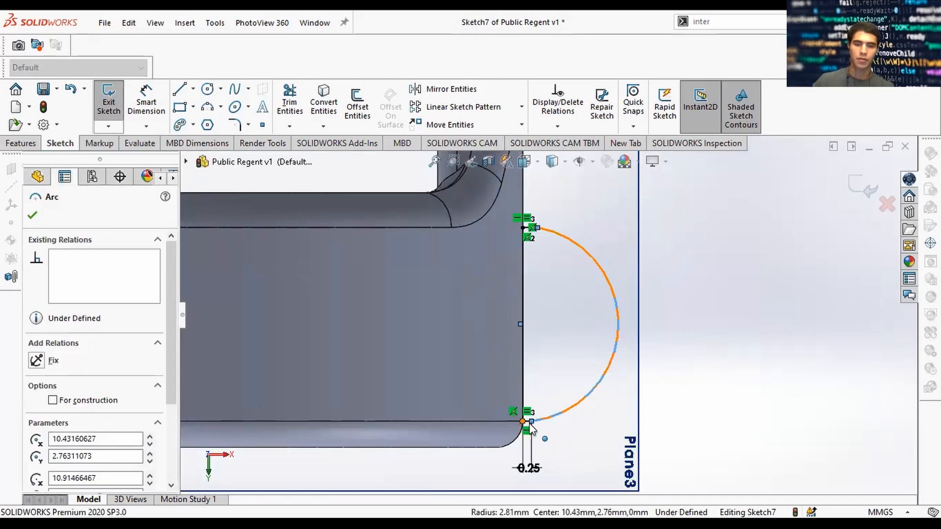
pyautogui.keyDown('ctrl'); pyautogui.click(524, 422); pyautogui.keyUp('ctrl')
pyautogui.scroll(-1, 530, 425)
pyautogui.click(577, 425)
pyautogui.scroll(-5, 574, 431)
pyautogui.click(463, 374)
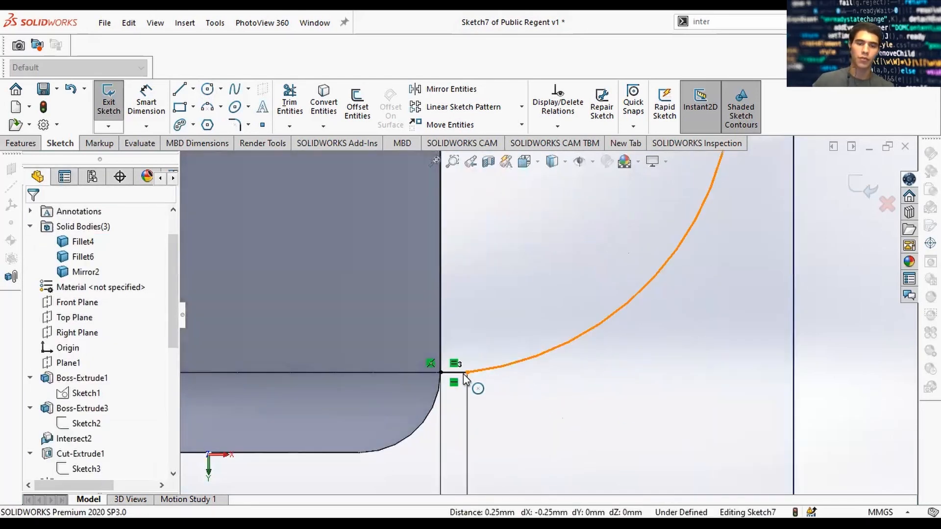
pyautogui.keyDown('ctrl'); pyautogui.click(453, 373); pyautogui.keyUp('ctrl')
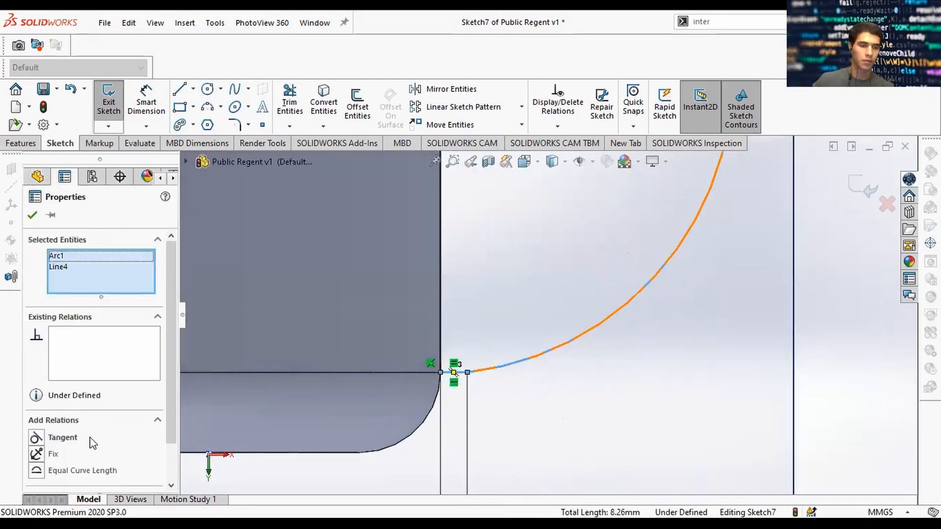
pyautogui.click(35, 437)
pyautogui.scroll(8, 474, 289)
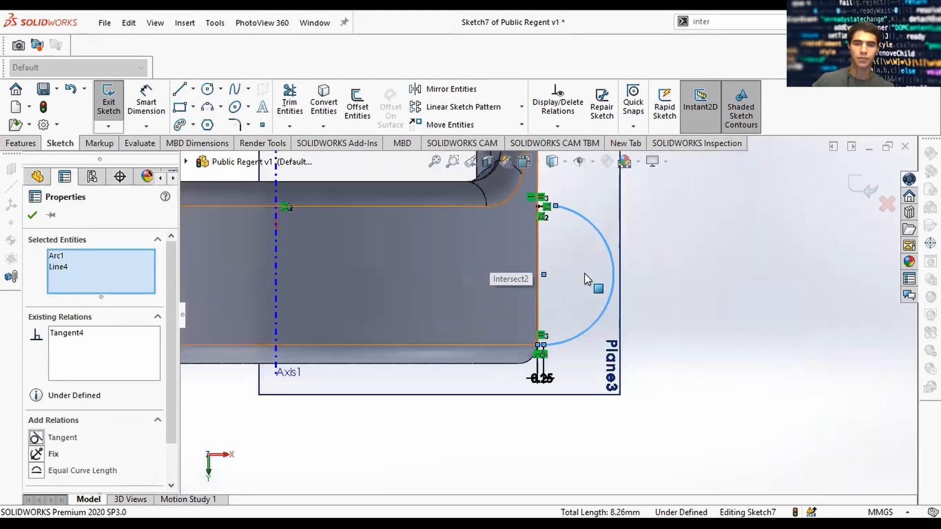
pyautogui.scroll(-4, 600, 294)
pyautogui.press('Escape')
# Set the lower short horizontal line's length to 0.5 mm
pyautogui.scroll(-3, 508, 443)
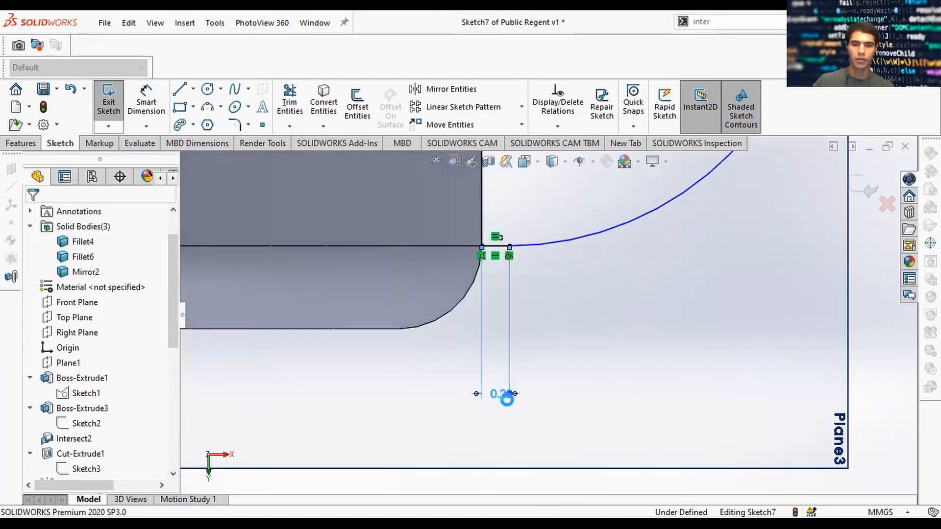
pyautogui.click(503, 395)
pyautogui.write('.')
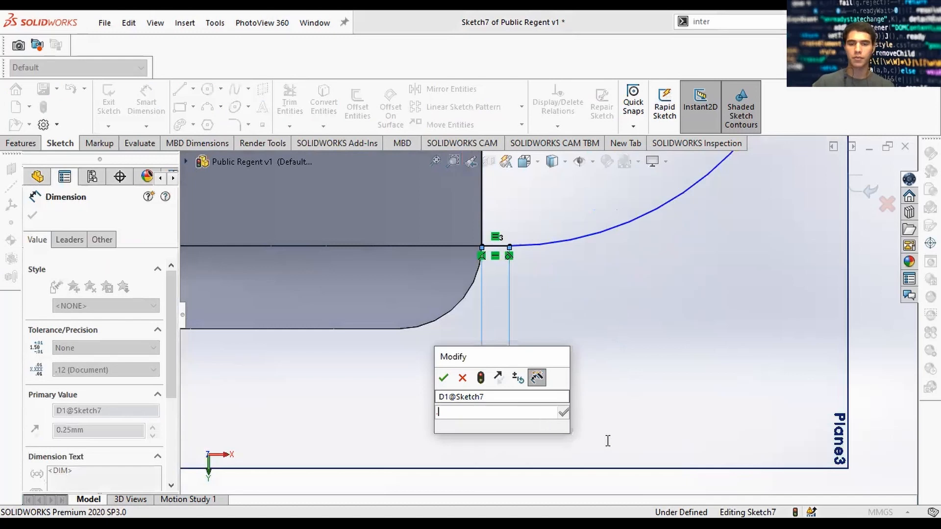
pyautogui.write('5')
pyautogui.press('Return')
# Join the arc's upper endpoint to the outer end of the upper short horizontal line, closing the handle profile
pyautogui.scroll(11, 628, 318)
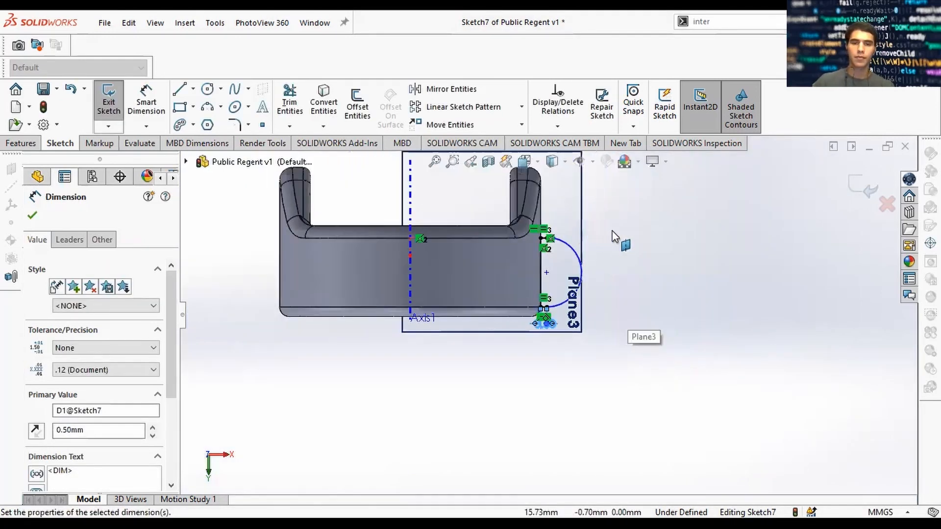
pyautogui.moveTo(613, 235); pyautogui.dragTo(618, 301, button='middle')
pyautogui.scroll(-9, 564, 250)
pyautogui.press('Escape')
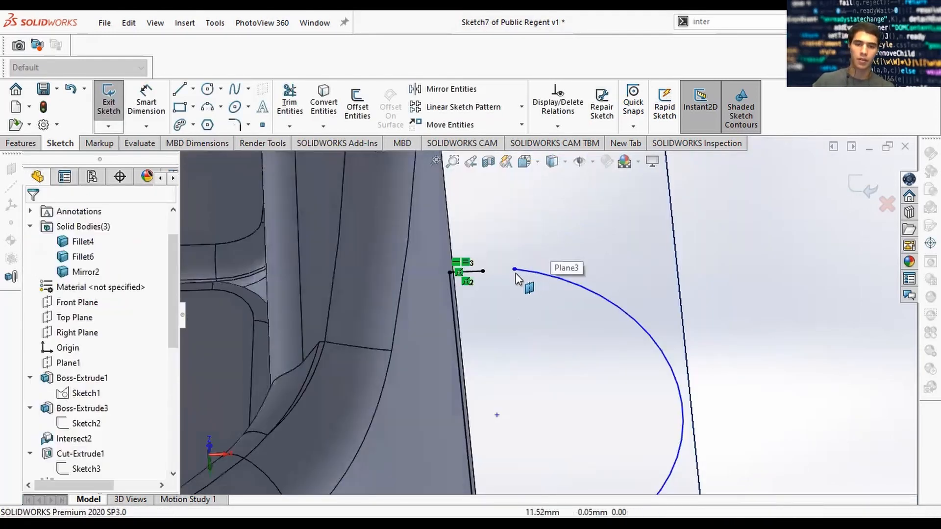
pyautogui.click(482, 272)
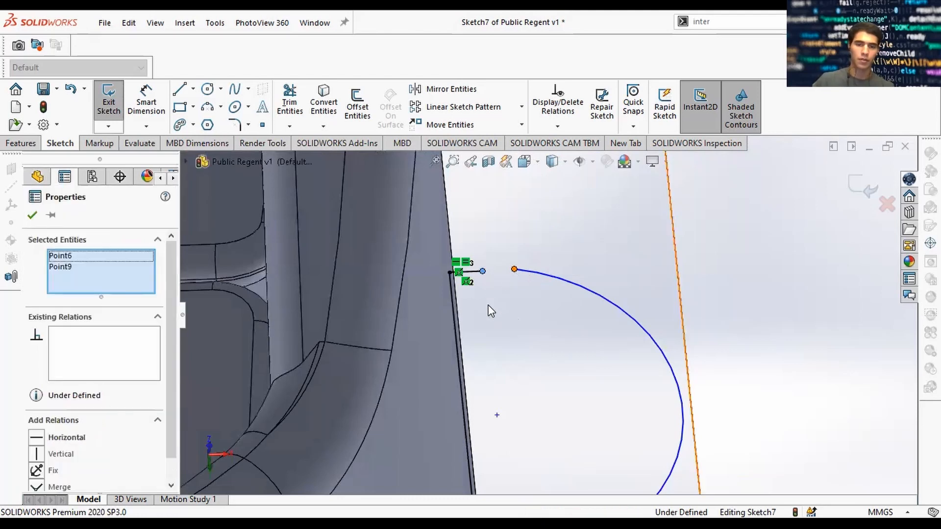
pyautogui.moveTo(513, 269); pyautogui.dragTo(482, 273)
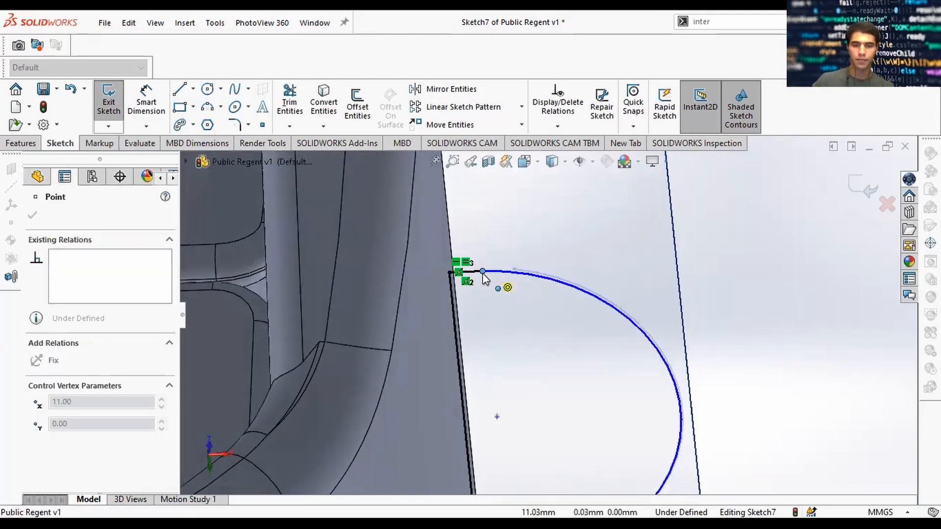
pyautogui.click(625, 372)
pyautogui.scroll(3, 597, 353)
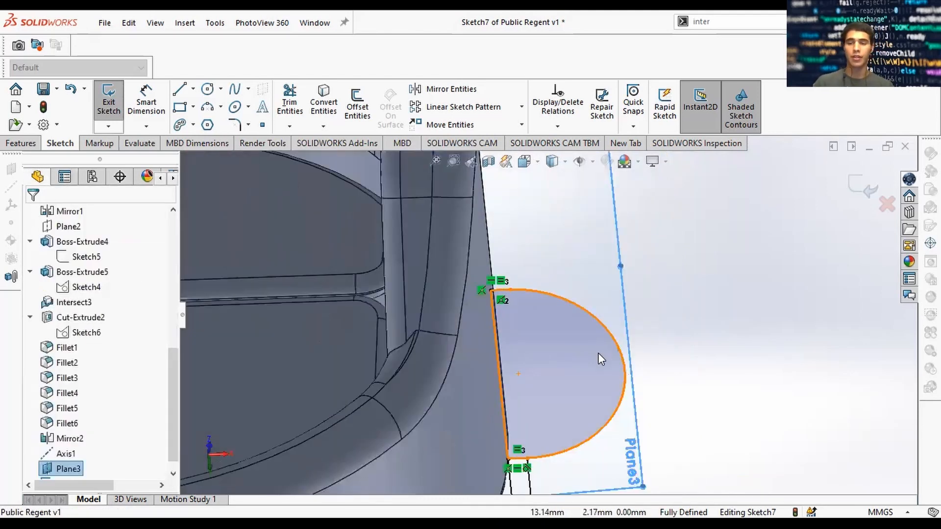
pyautogui.click(650, 320)
pyautogui.scroll(6, 549, 315)
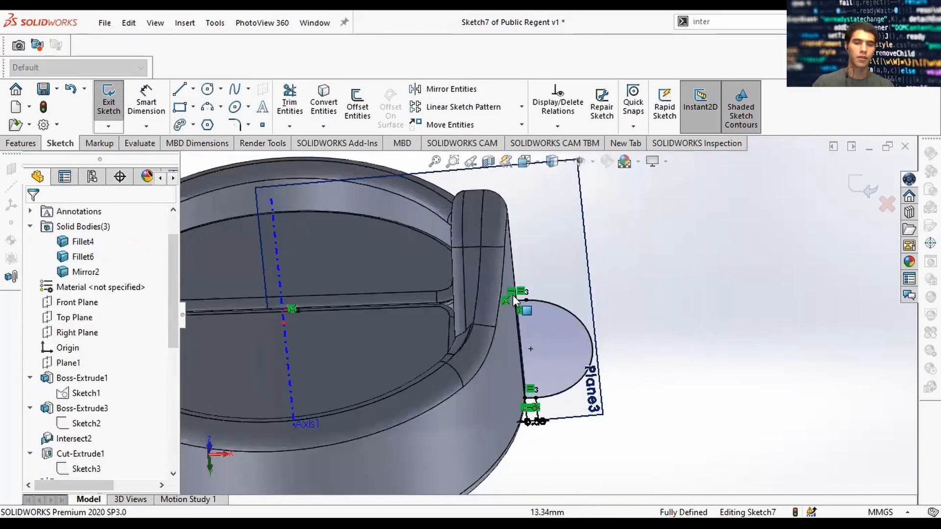
# Show Sketch1 of Boss-Extrude1 and examine how its outer circle lines up with the rounded handle profile
pyautogui.click(84, 393)
pyautogui.click(127, 367)
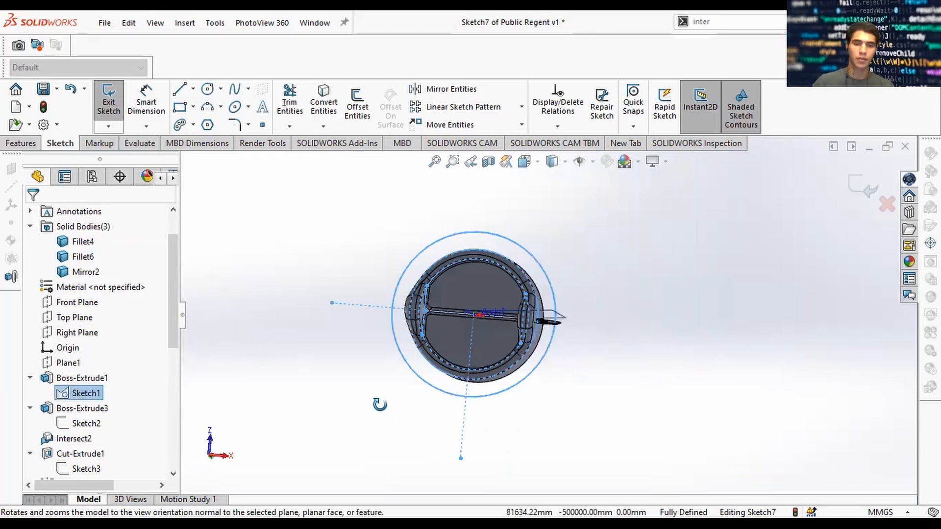
pyautogui.moveTo(118, 370)
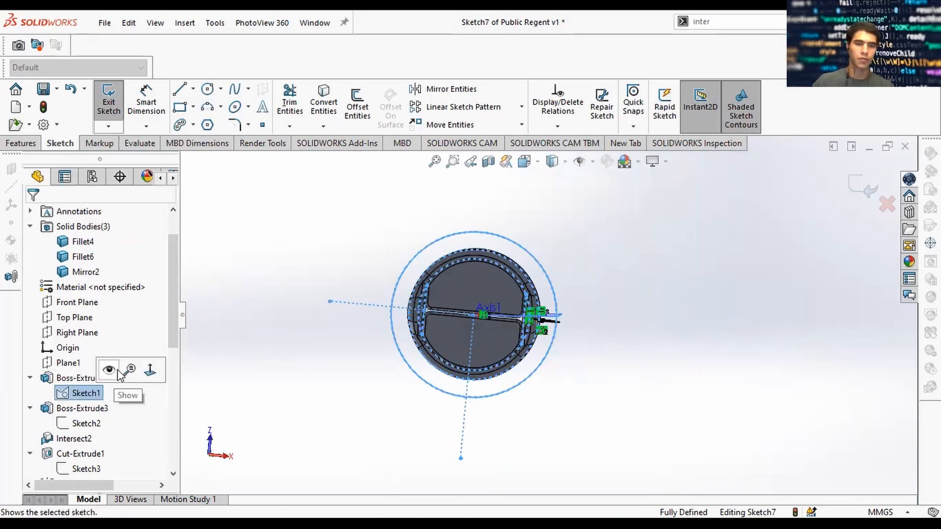
pyautogui.scroll(-6, 553, 296)
pyautogui.moveTo(553, 312)
pyautogui.mouseDown(button='middle')
pyautogui.moveTo(554, 250)
pyautogui.moveTo(556, 271)
pyautogui.mouseUp(button='middle')
pyautogui.scroll(5, 371, 386)
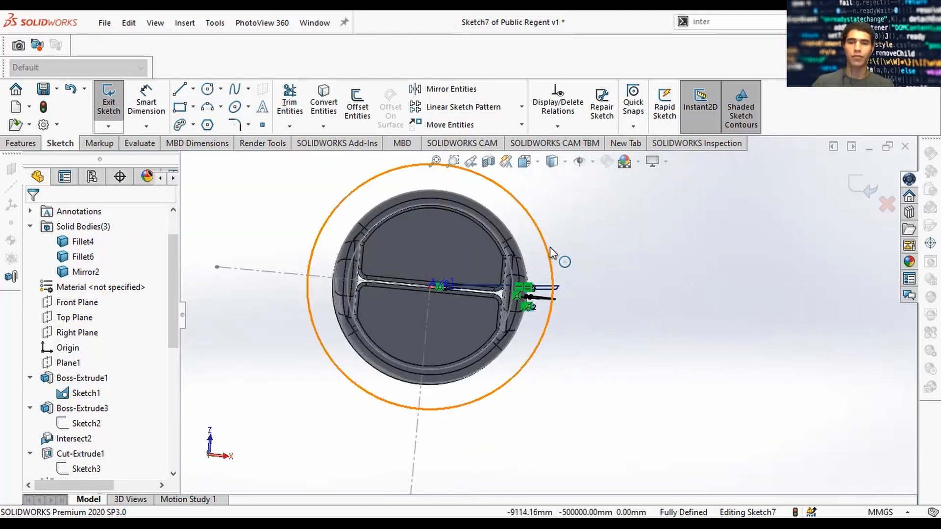
pyautogui.moveTo(542, 275); pyautogui.dragTo(545, 240, button='middle')
pyautogui.scroll(-3, 546, 237)
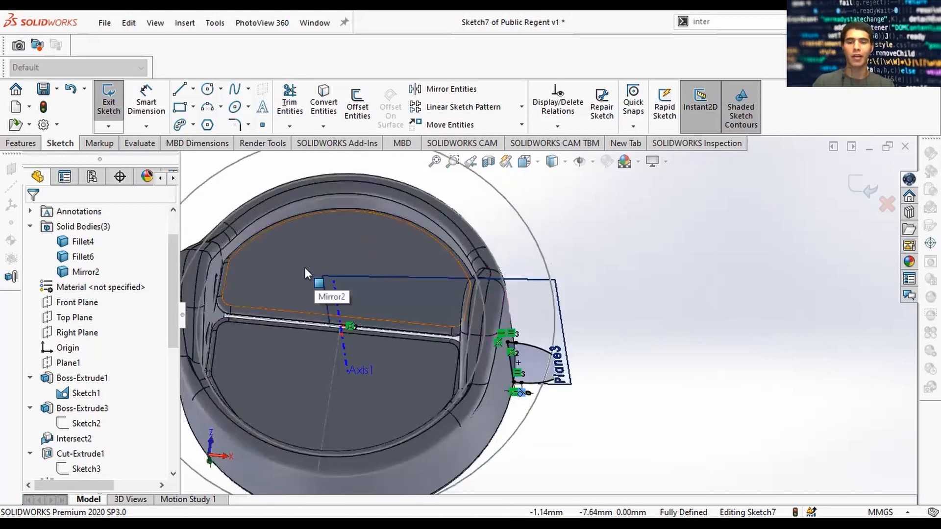
pyautogui.click(564, 329)
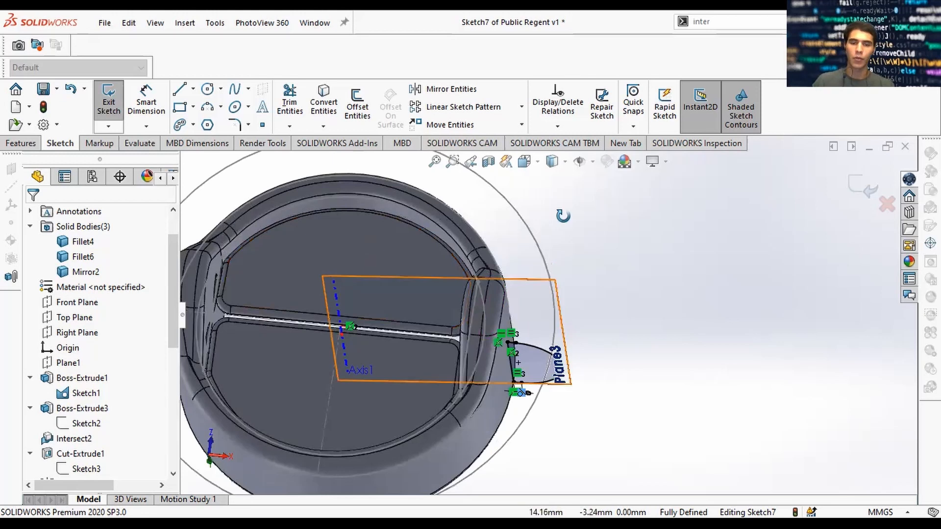
pyautogui.moveTo(561, 213); pyautogui.dragTo(548, 373, button='middle')
pyautogui.scroll(-4, 580, 359)
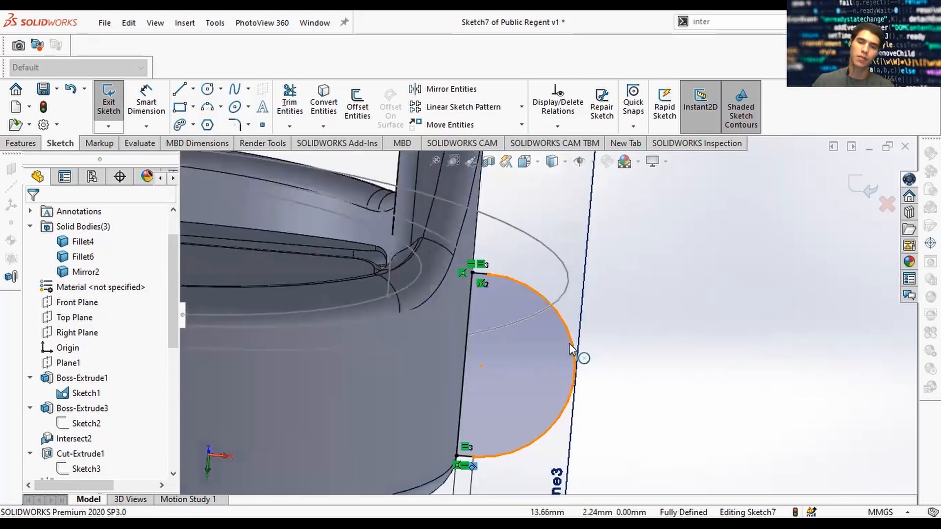
pyautogui.scroll(1, 522, 368)
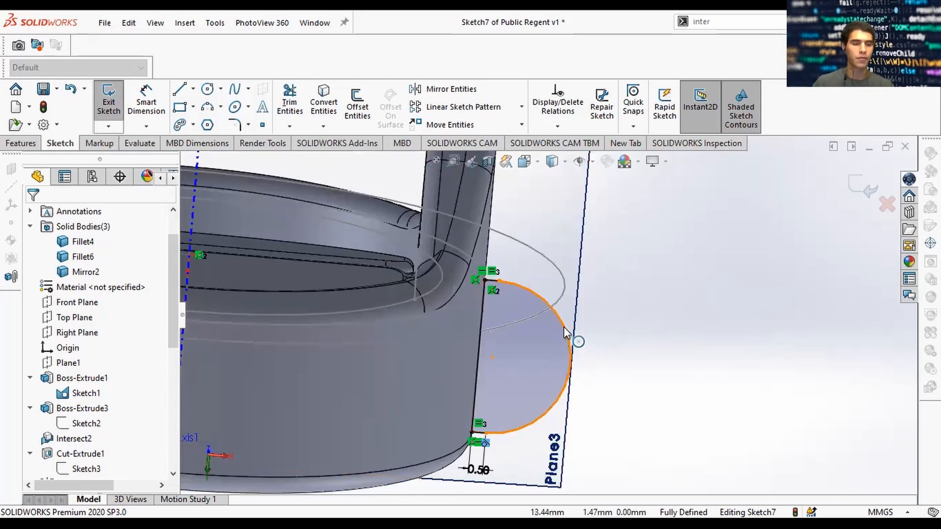
pyautogui.moveTo(551, 356)
pyautogui.mouseDown(button='middle')
pyautogui.moveTo(545, 362)
pyautogui.moveTo(572, 365)
pyautogui.mouseUp(button='middle')
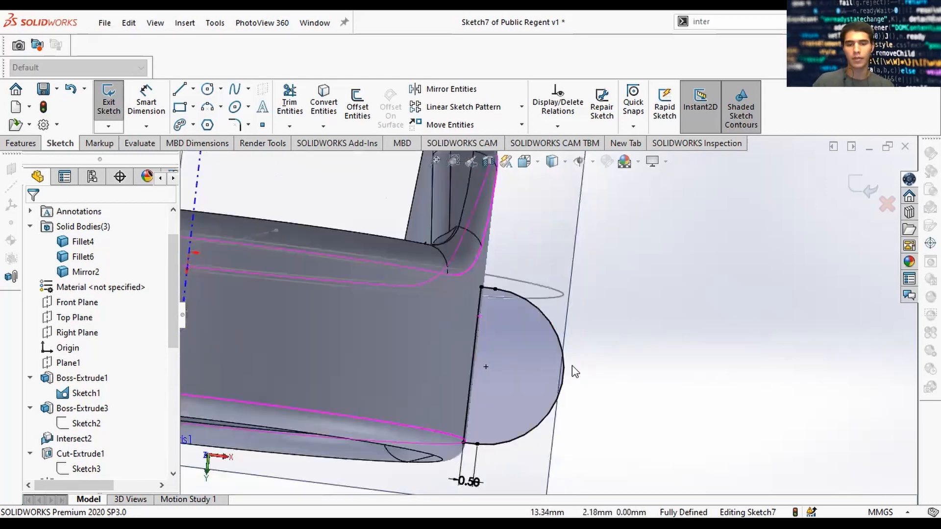
pyautogui.hotkey('ctrl', 'z')
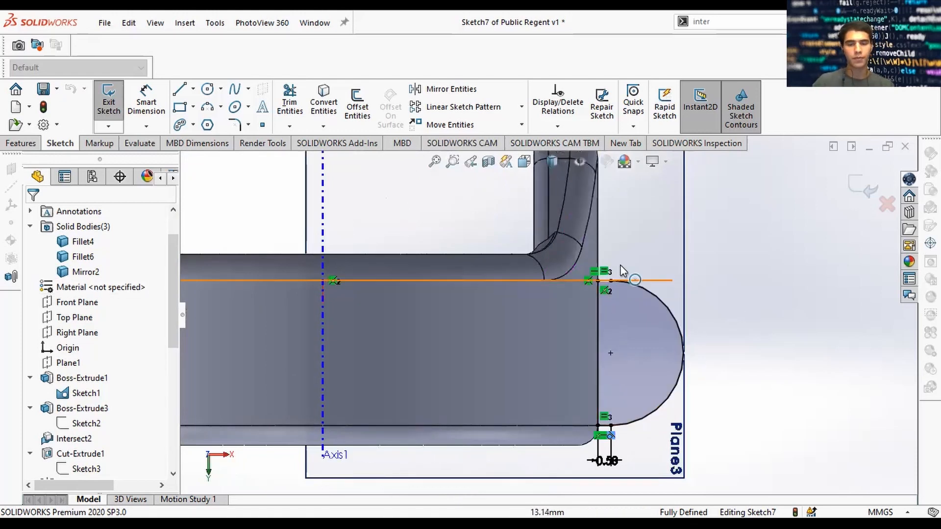
pyautogui.scroll(1, 851, 198)
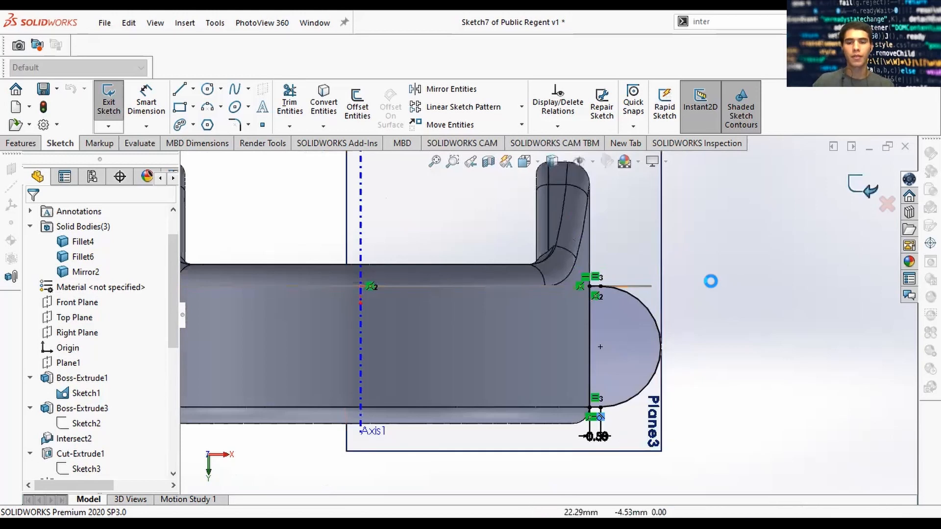
# Exit the handle profile sketch and hide Sketch1 of Boss-Extrude1
pyautogui.click(863, 186)
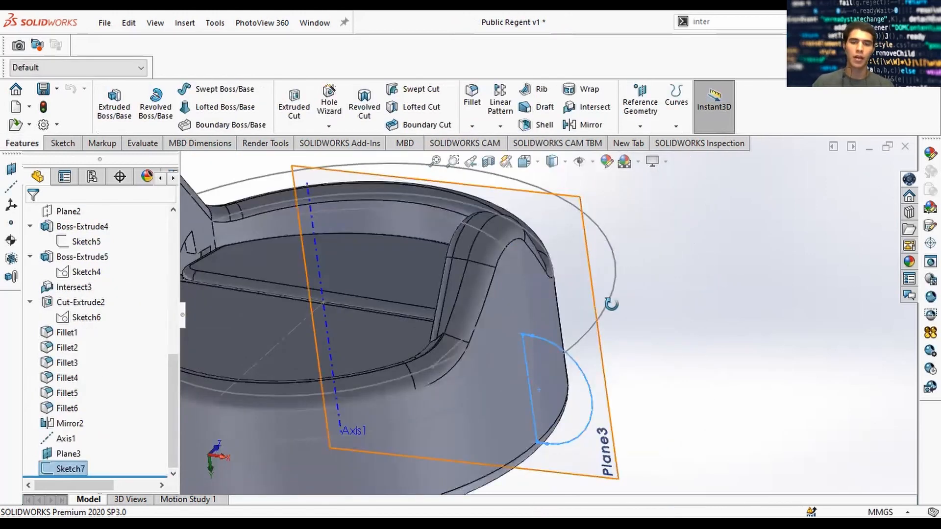
pyautogui.moveTo(611, 305); pyautogui.dragTo(611, 396, button='middle')
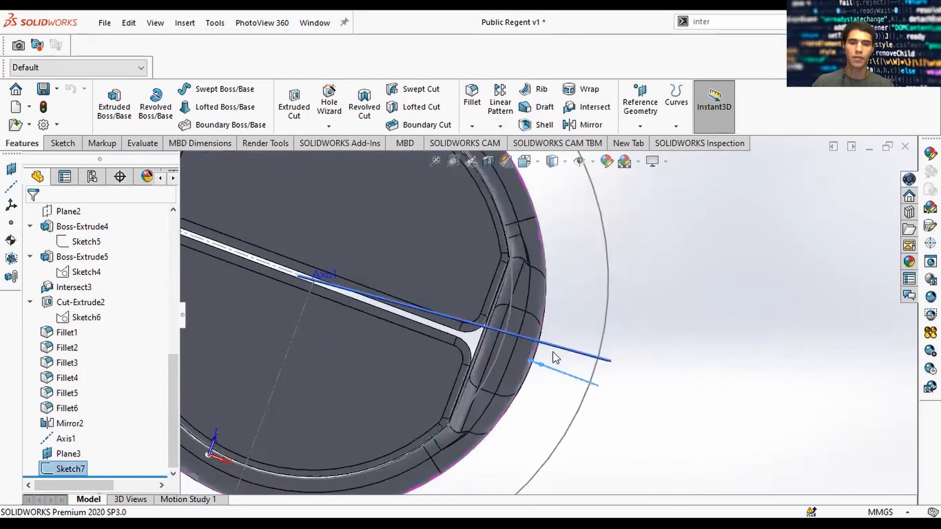
pyautogui.moveTo(544, 292); pyautogui.dragTo(593, 424, button='middle')
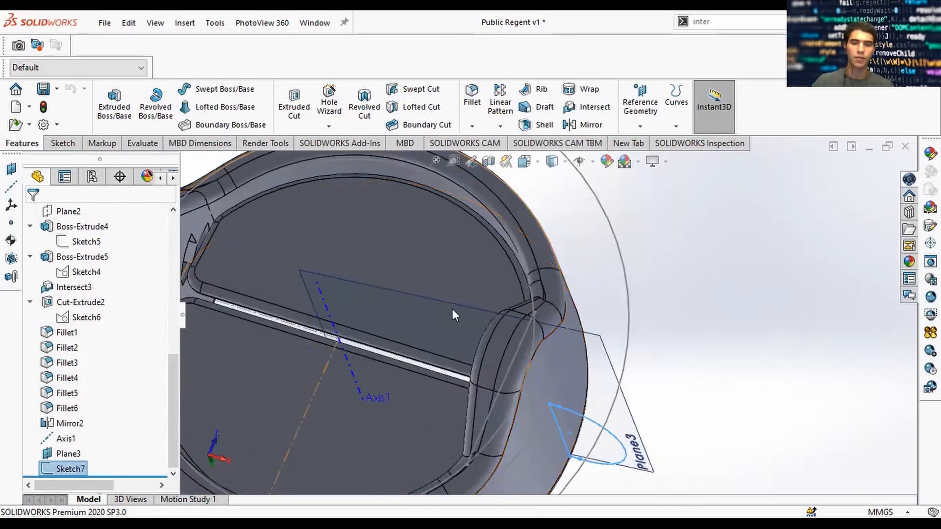
pyautogui.scroll(2, 115, 352)
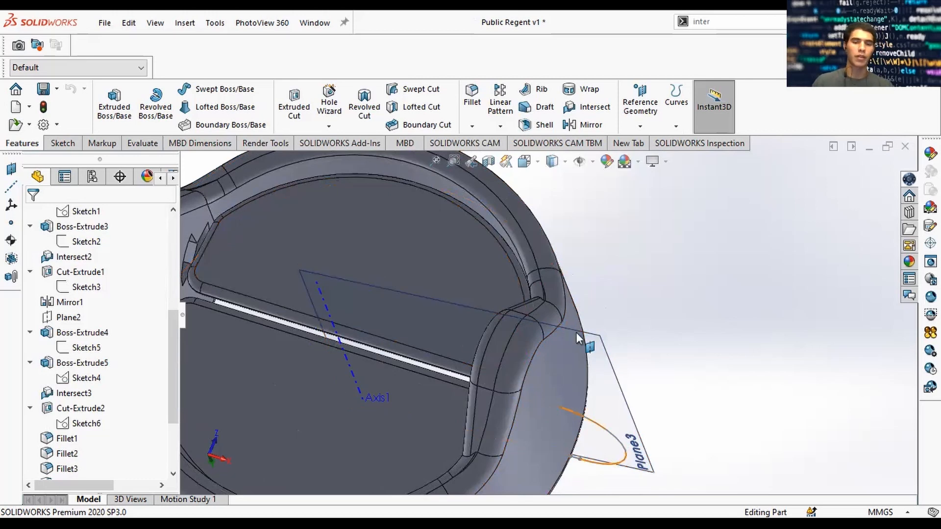
# Start a second sketch on Plane3, facing the existing handle profile on the ring's outer side
pyautogui.click(63, 142)
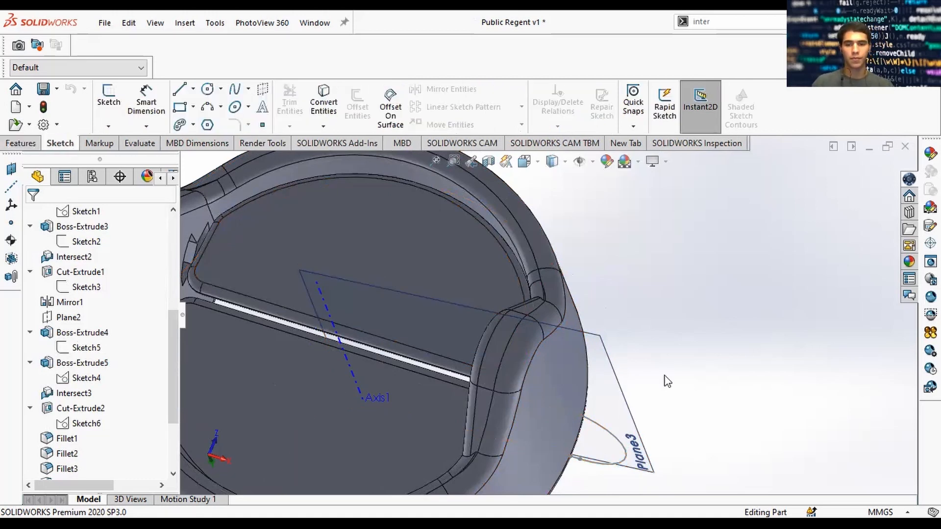
pyautogui.click(614, 367)
pyautogui.click(110, 100)
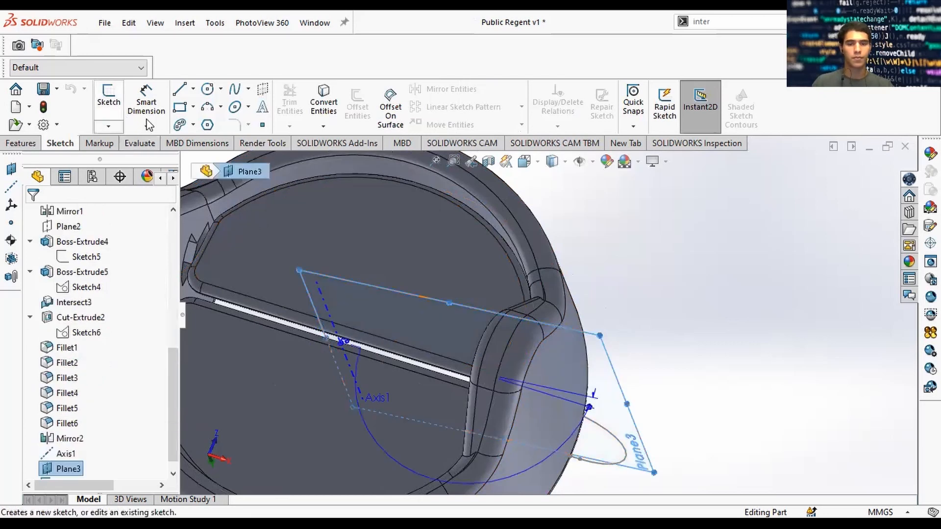
pyautogui.moveTo(662, 316); pyautogui.dragTo(606, 300, button='middle')
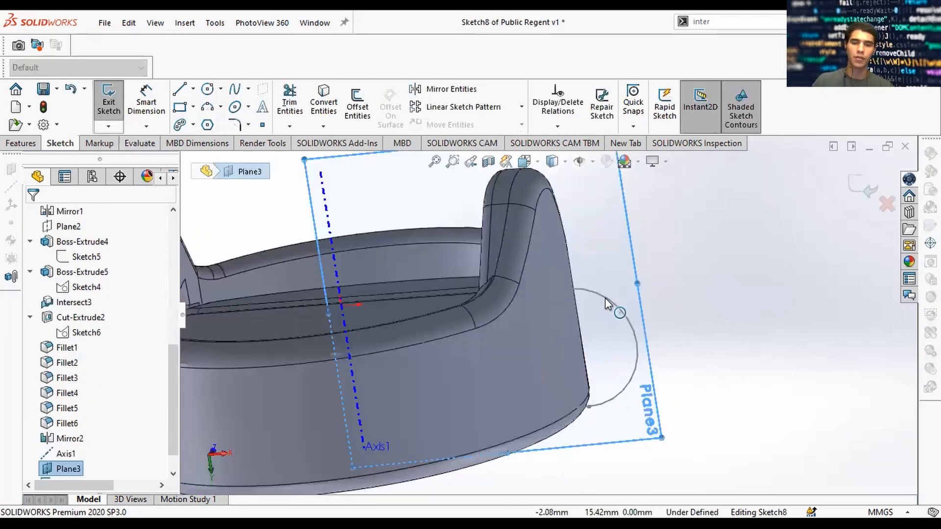
pyautogui.scroll(-3, 606, 298)
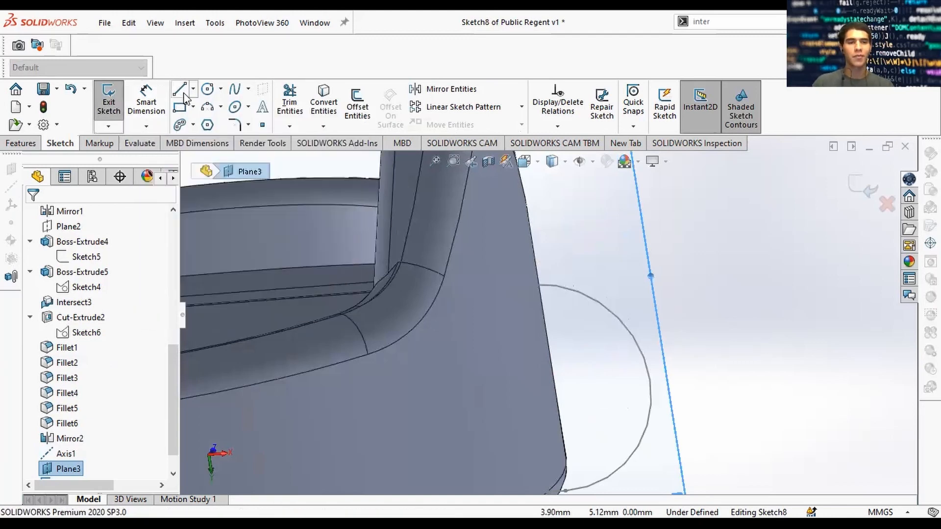
# Draw a straight line just inside the ring's outer wall, spanning the inner corners of the existing handle profile
pyautogui.scroll(2, 573, 381)
pyautogui.moveTo(574, 377); pyautogui.dragTo(545, 316, button='middle')
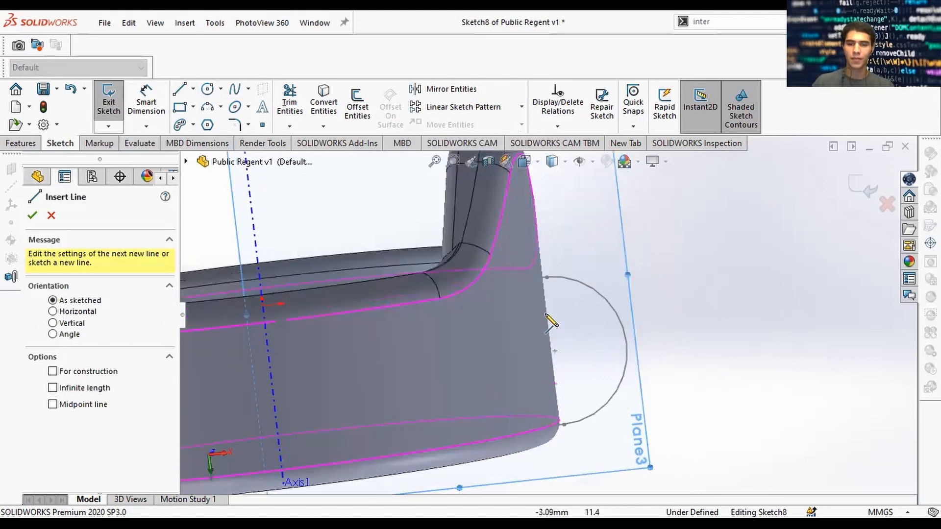
pyautogui.moveTo(536, 283); pyautogui.dragTo(541, 280, button='middle')
pyautogui.click(542, 283)
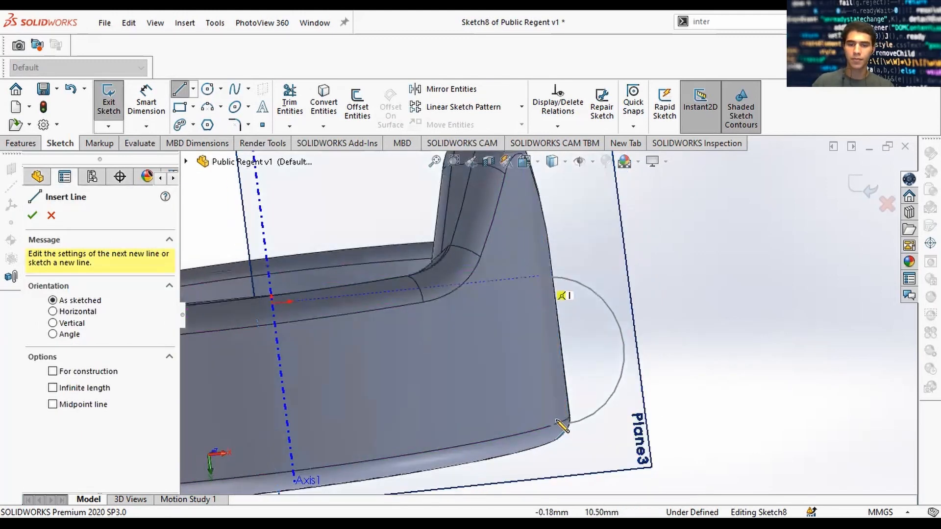
pyautogui.click(563, 425)
pyautogui.click(559, 419)
pyautogui.press('Escape')
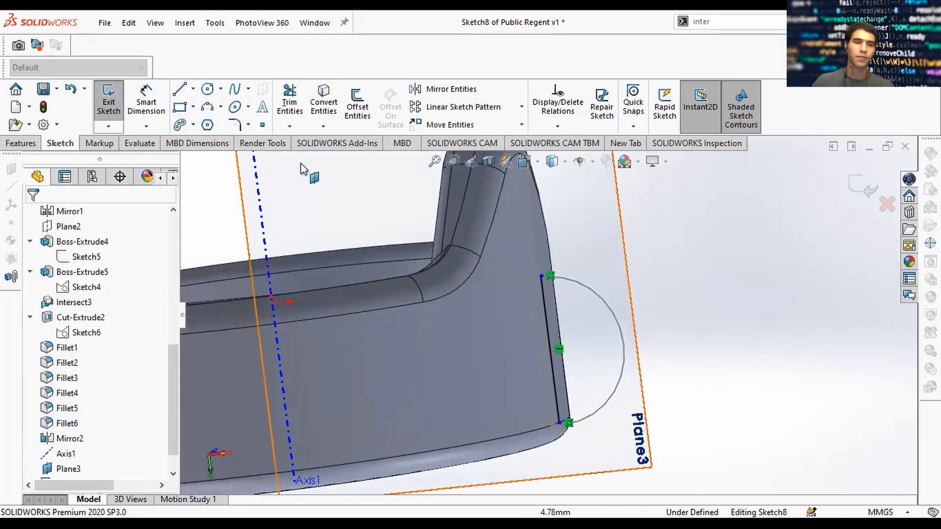
# Draw a short line outward from the long line's upper end, perpendicular to it
pyautogui.click(181, 92)
pyautogui.scroll(-4, 605, 286)
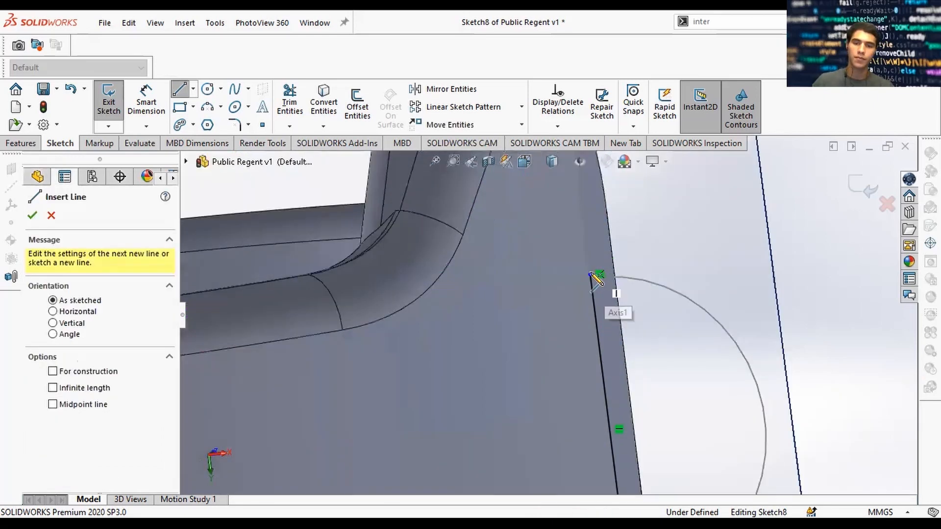
pyautogui.click(590, 274)
pyautogui.click(621, 272)
pyautogui.press('Escape')
pyautogui.scroll(3, 650, 371)
# Draw a short line about 0.83 mm long outward from the long line's lower end
pyautogui.click(181, 92)
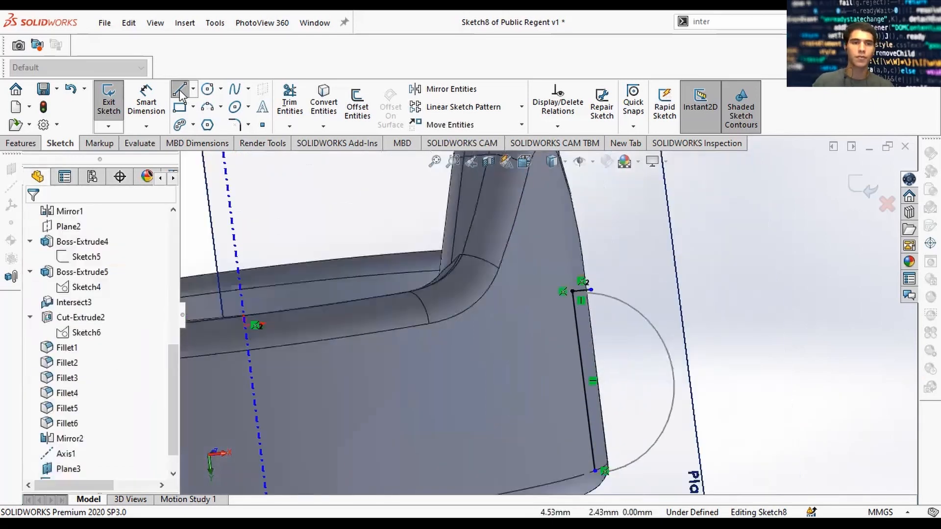
pyautogui.click(620, 467)
pyautogui.press('Escape')
pyautogui.scroll(3, 698, 433)
pyautogui.scroll(-3, 698, 434)
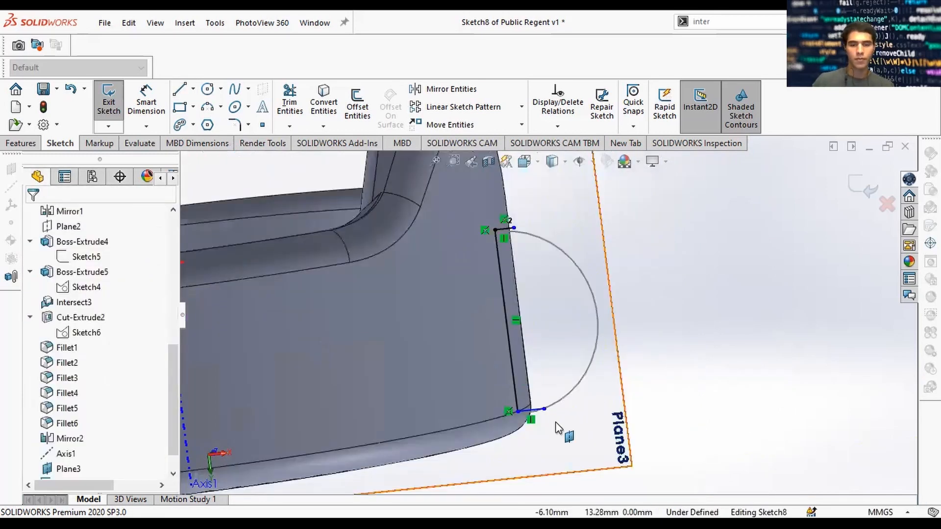
# Dimension the lower short line's length to 0.25 mm
pyautogui.press('d')
pyautogui.click(533, 410)
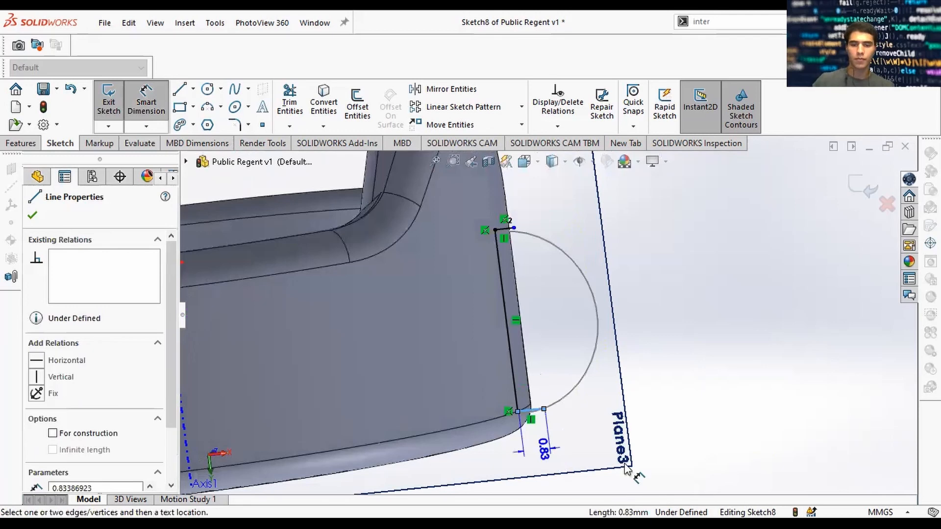
pyautogui.click(573, 437)
pyautogui.scroll(-5, 512, 236)
pyautogui.press('Escape')
pyautogui.scroll(3, 534, 390)
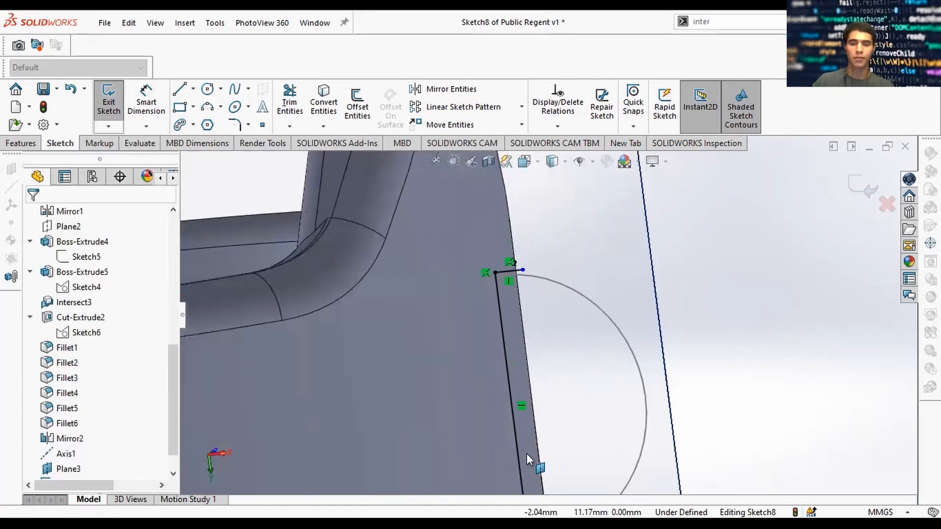
# Make the upper short line equal in length to the 0.25 mm lower short line
pyautogui.scroll(4, 526, 454)
pyautogui.scroll(-6, 490, 325)
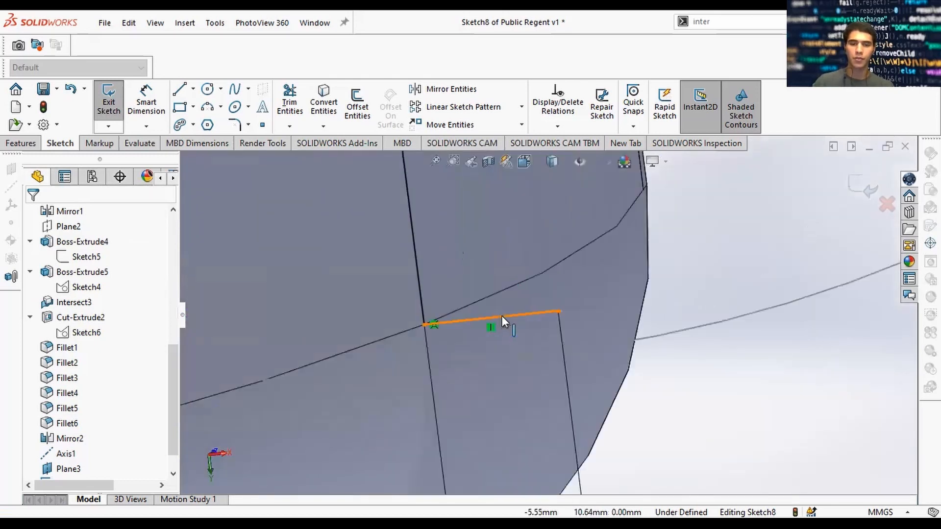
pyautogui.click(503, 318)
pyautogui.scroll(4, 528, 288)
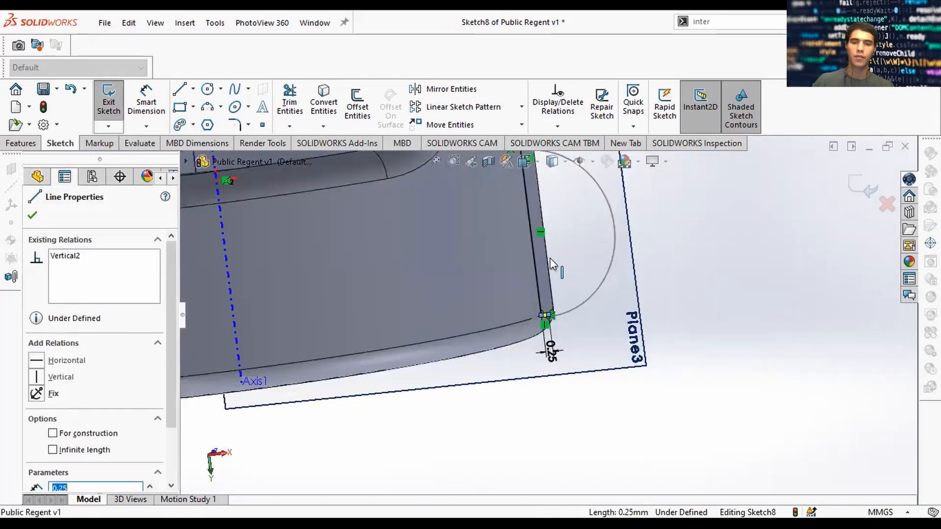
pyautogui.scroll(-4, 587, 317)
pyautogui.scroll(-1, 572, 308)
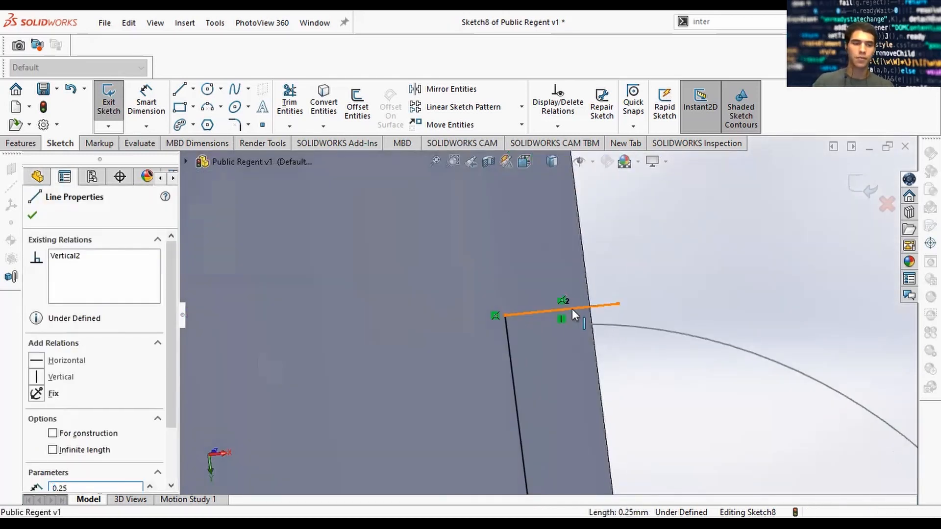
pyautogui.scroll(-3, 40, 405)
pyautogui.click(41, 406)
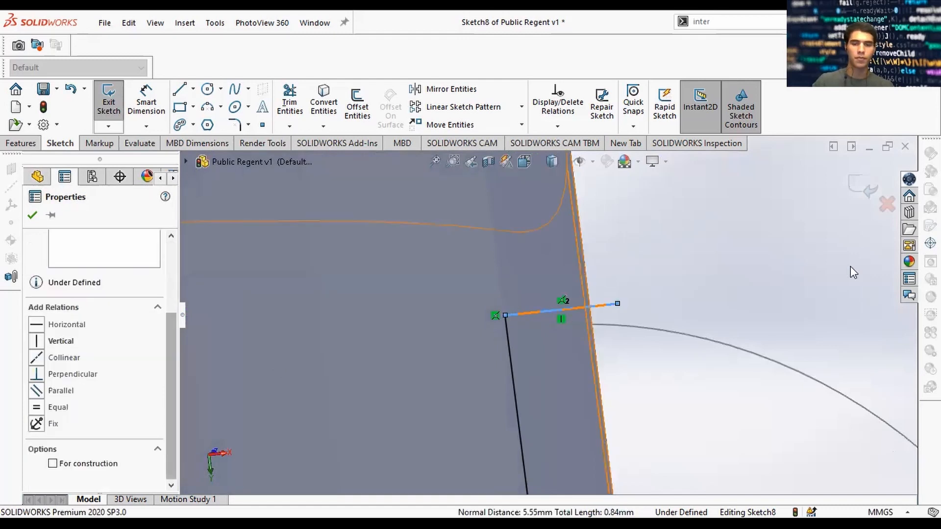
pyautogui.press('Escape')
# Test whether the lower short line's inner endpoint can move by pulling it slightly
pyautogui.scroll(5, 531, 344)
pyautogui.scroll(-5, 532, 321)
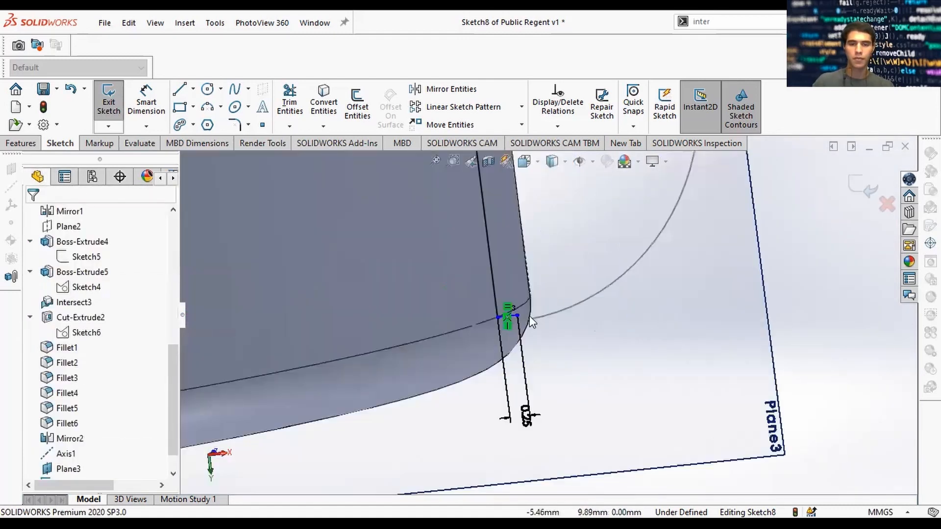
pyautogui.scroll(-5, 525, 295)
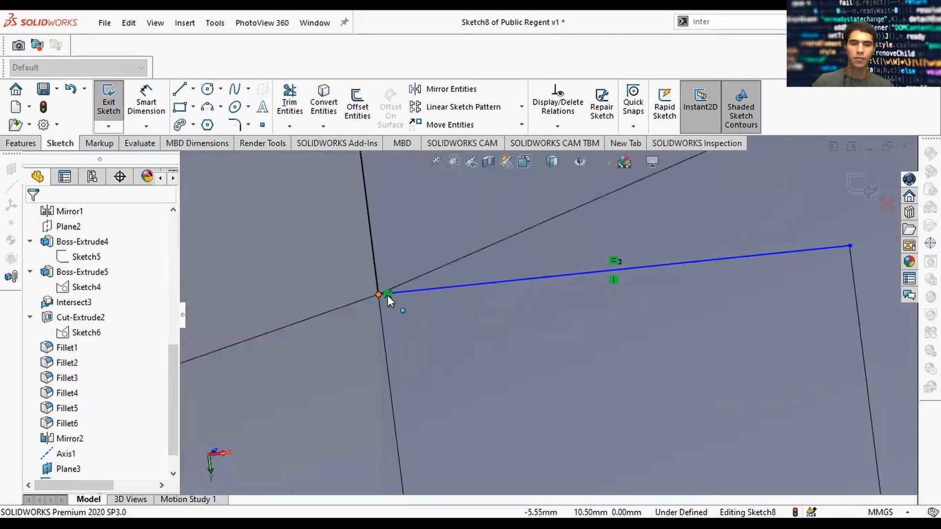
pyautogui.moveTo(387, 295); pyautogui.dragTo(392, 316)
pyautogui.moveTo(386, 271); pyautogui.dragTo(389, 292)
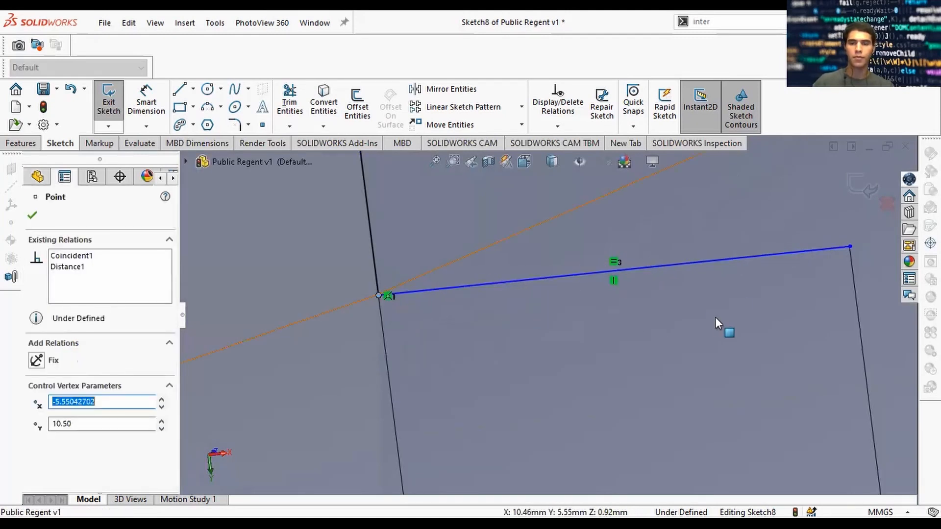
pyautogui.click(778, 358)
pyautogui.scroll(8, 778, 359)
pyautogui.click(690, 252)
# Draw a 180° three-point arc of about 2.78 mm radius joining the outer ends of the two short lines
pyautogui.moveTo(690, 252); pyautogui.dragTo(670, 319, button='middle')
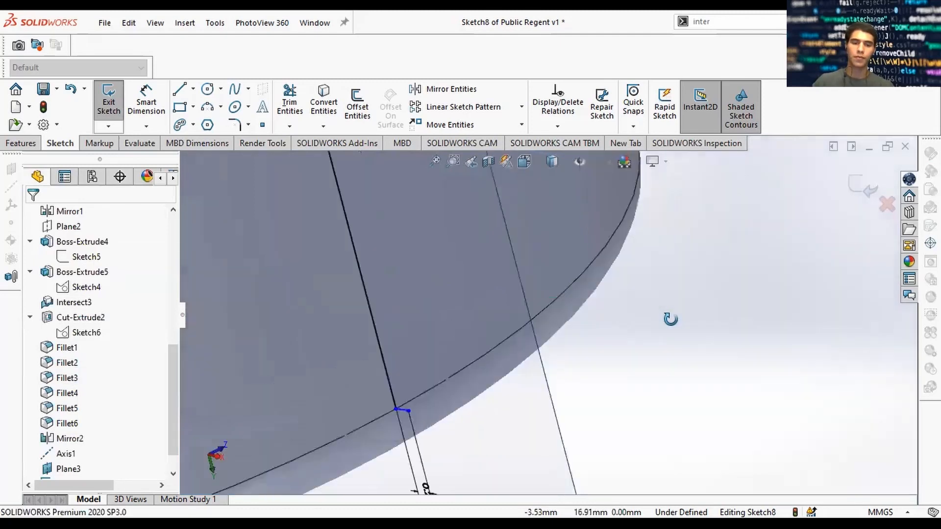
pyautogui.moveTo(492, 340); pyautogui.dragTo(501, 311, button='middle')
pyautogui.scroll(6, 535, 243)
pyautogui.moveTo(531, 260)
pyautogui.mouseDown(button='middle')
pyautogui.moveTo(535, 243)
pyautogui.moveTo(499, 255)
pyautogui.mouseUp(button='middle')
pyautogui.scroll(-2, 500, 255)
pyautogui.click(207, 106)
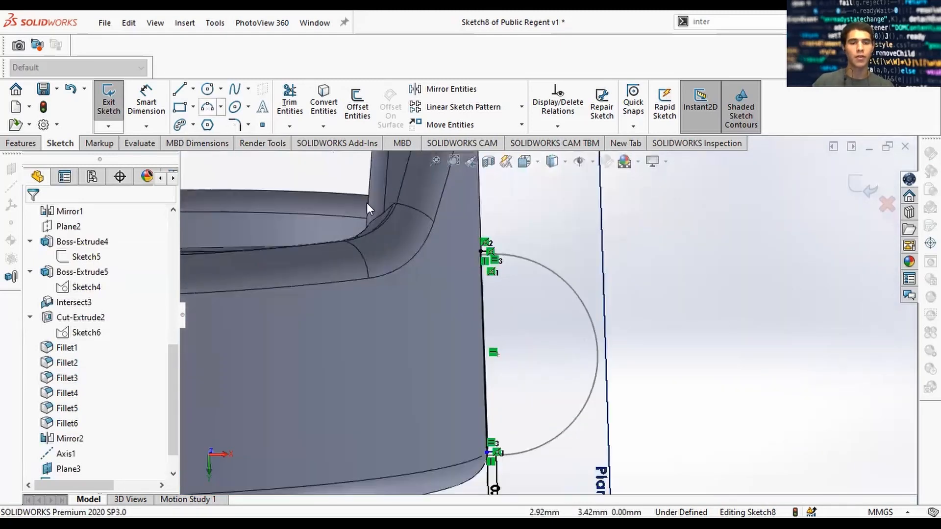
pyautogui.scroll(-4, 498, 259)
pyautogui.click(498, 259)
pyautogui.scroll(5, 617, 415)
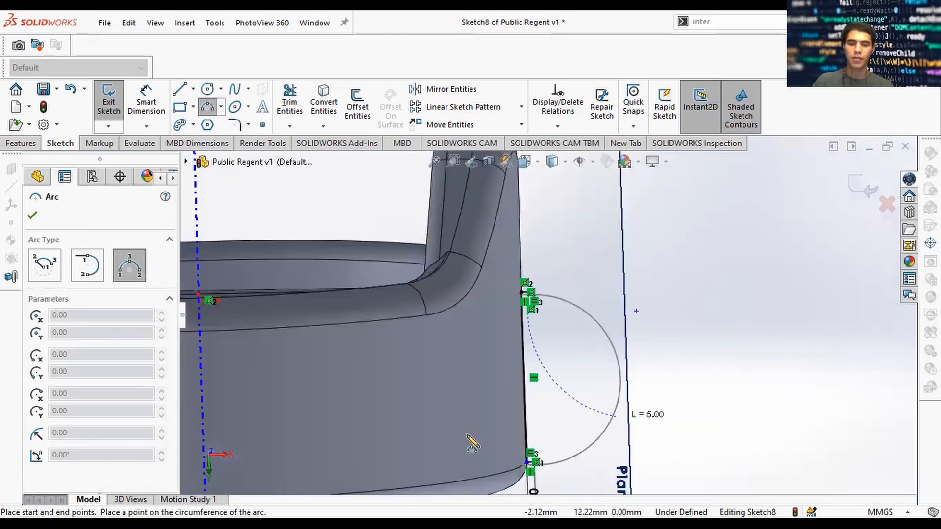
pyautogui.scroll(-5, 466, 434)
pyautogui.click(419, 488)
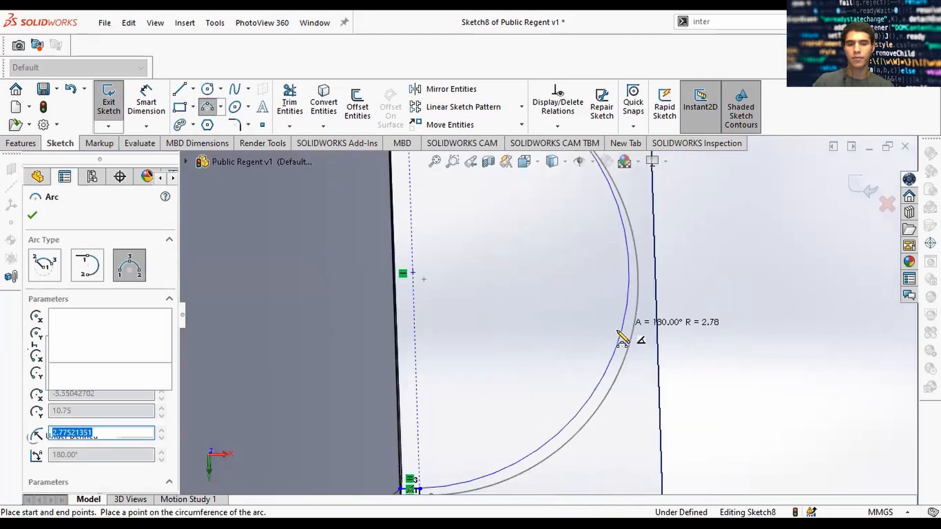
pyautogui.click(618, 302)
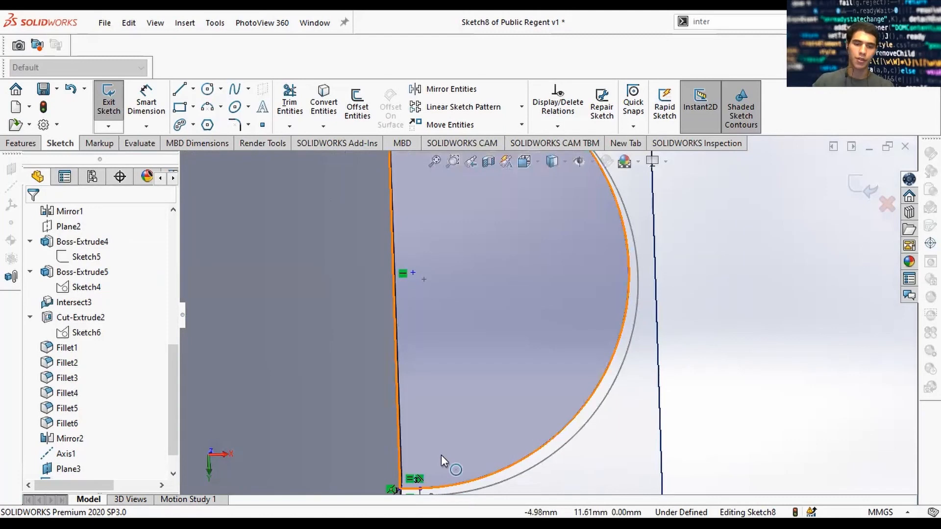
# Make the arc tangent to both the lower and upper short lines
pyautogui.scroll(-3, 441, 454)
pyautogui.click(426, 454)
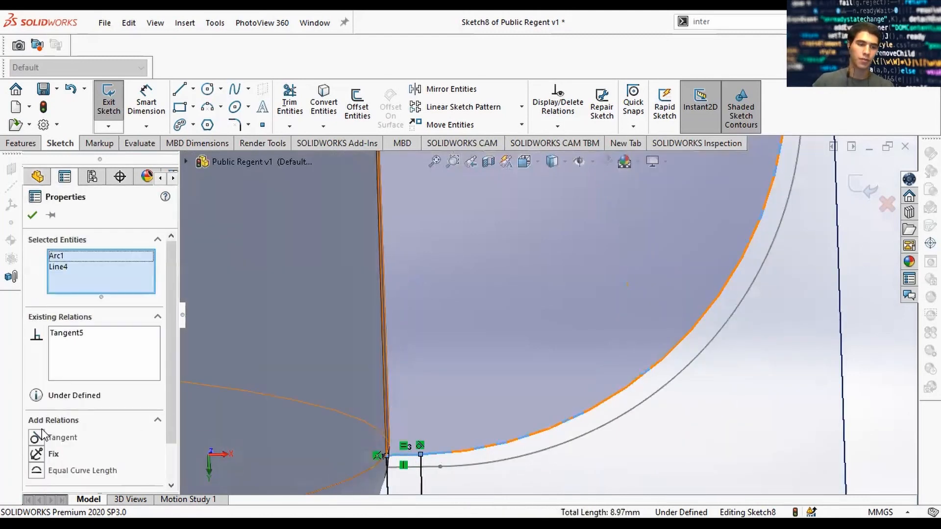
pyautogui.click(39, 437)
pyautogui.click(560, 336)
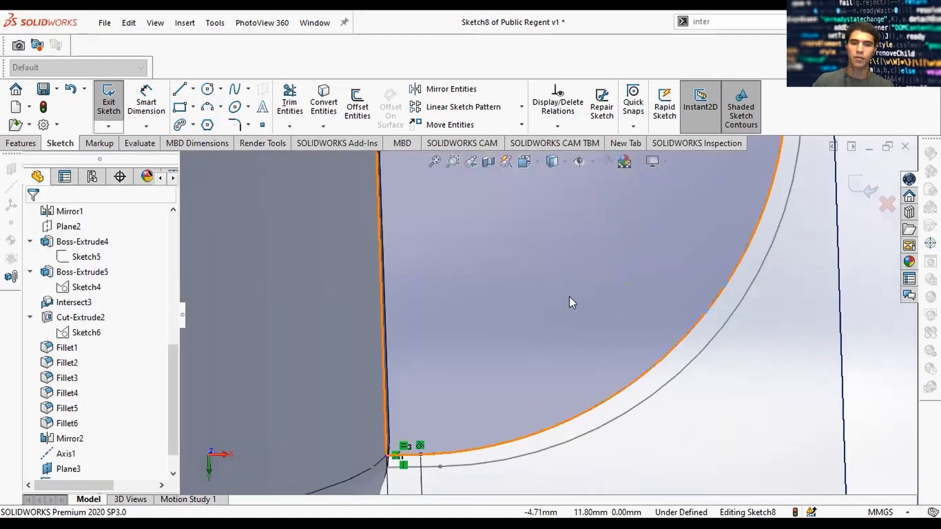
pyautogui.scroll(5, 563, 227)
pyautogui.scroll(-5, 524, 211)
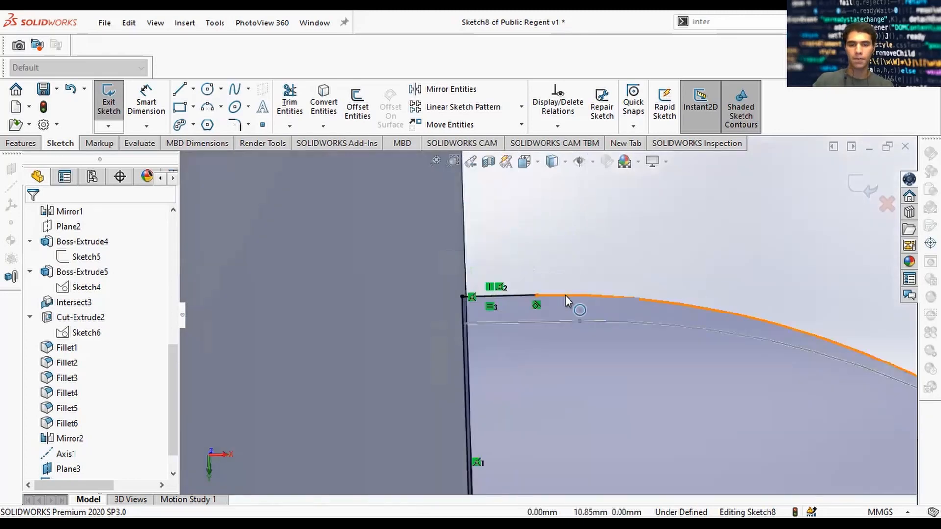
pyautogui.click(512, 296)
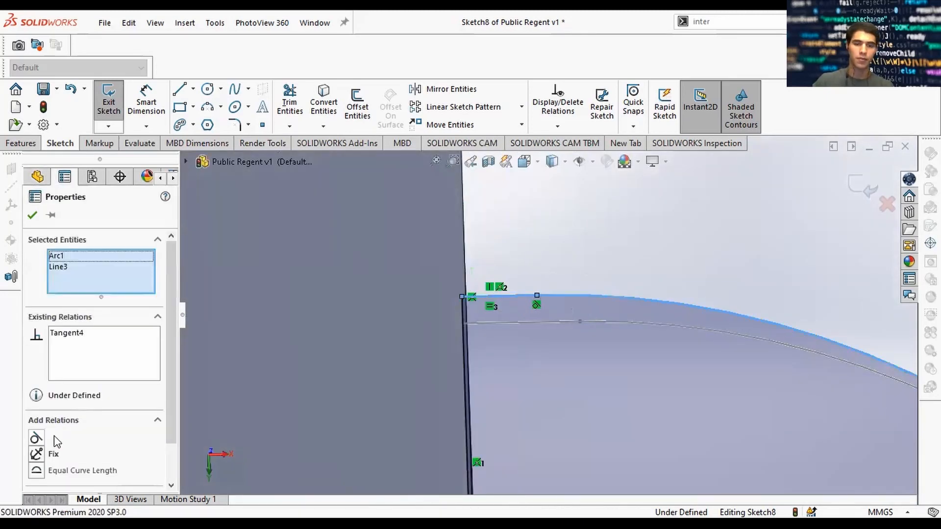
pyautogui.click(648, 321)
# Inspect the closed inner profile against the ring wall and exit the sketch
pyautogui.scroll(2, 666, 343)
pyautogui.scroll(5, 706, 380)
pyautogui.moveTo(707, 381); pyautogui.dragTo(667, 415, button='middle')
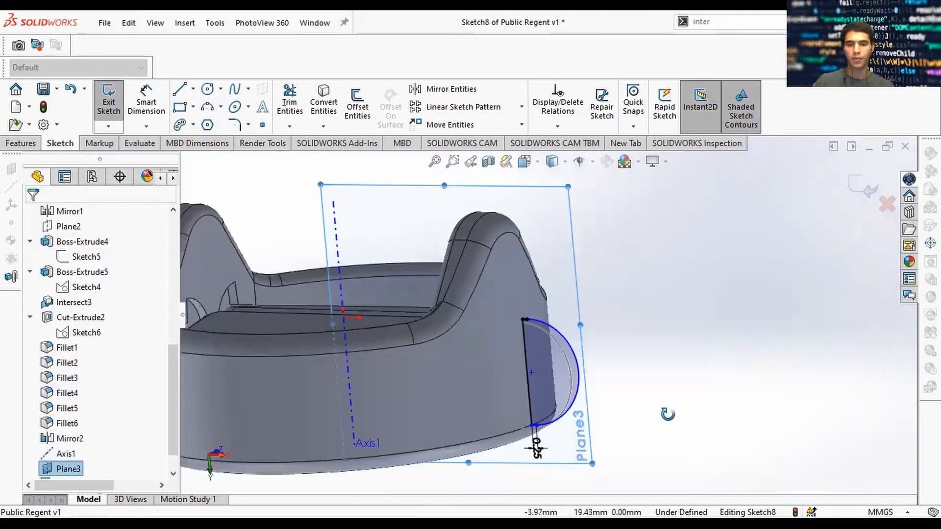
pyautogui.moveTo(558, 447); pyautogui.dragTo(618, 421, button='middle')
pyautogui.click(856, 193)
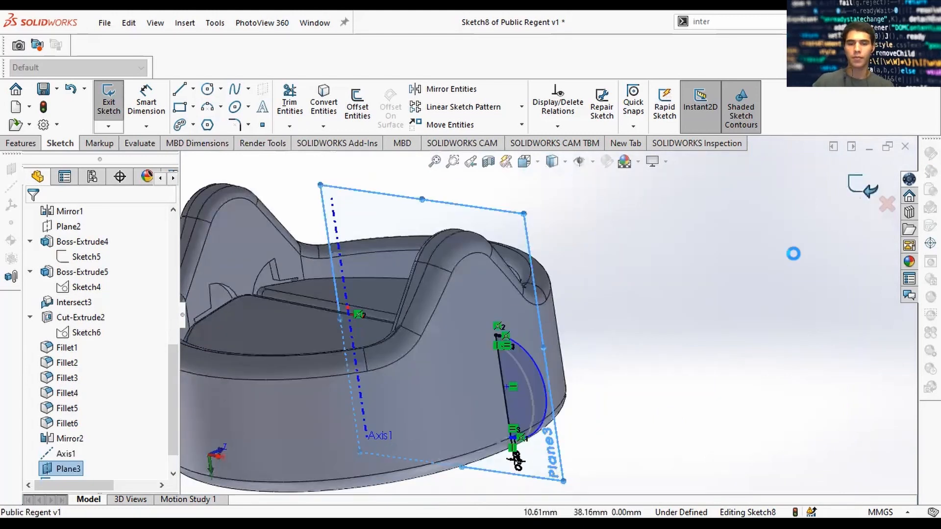
# Hide Plane3 and Axis1 so only the ring and the two handle profiles are shown
pyautogui.moveTo(587, 377)
pyautogui.mouseDown(button='middle')
pyautogui.moveTo(563, 396)
pyautogui.moveTo(532, 336)
pyautogui.mouseUp(button='middle')
pyautogui.scroll(-5, 513, 271)
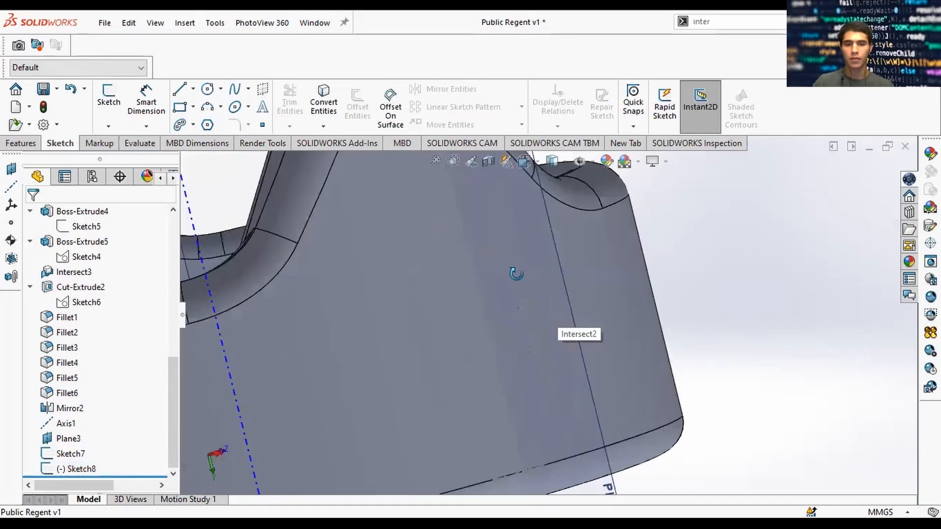
pyautogui.moveTo(566, 267); pyautogui.dragTo(575, 263, button='middle')
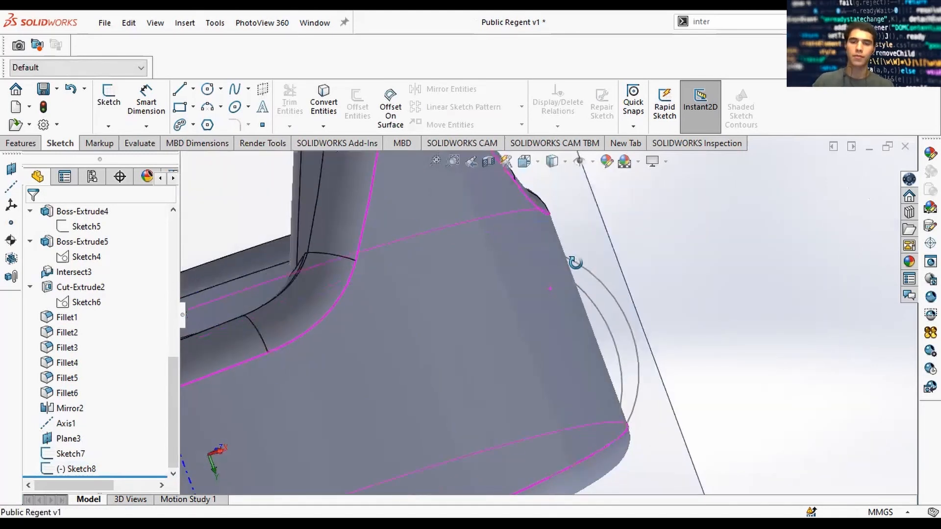
pyautogui.moveTo(680, 245); pyautogui.dragTo(606, 227, button='middle')
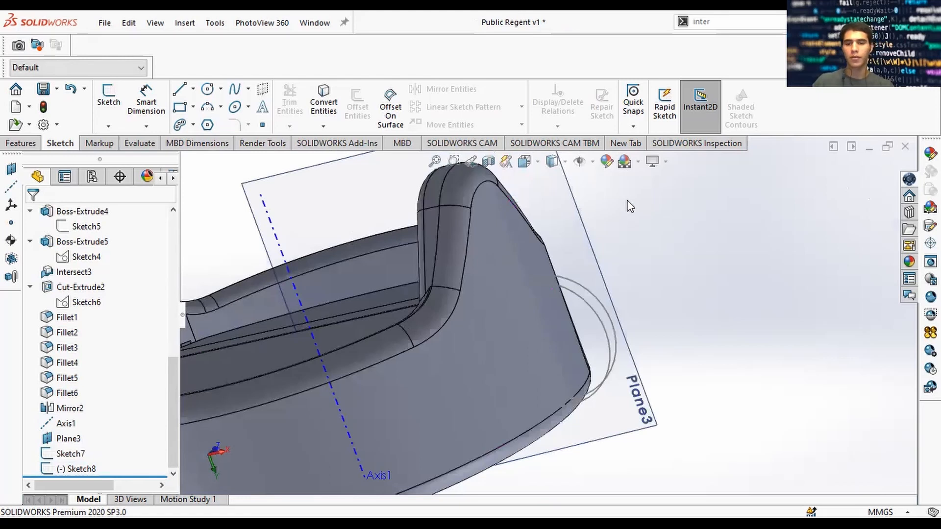
pyautogui.click(640, 284)
pyautogui.scroll(2, 556, 320)
pyautogui.click(367, 281)
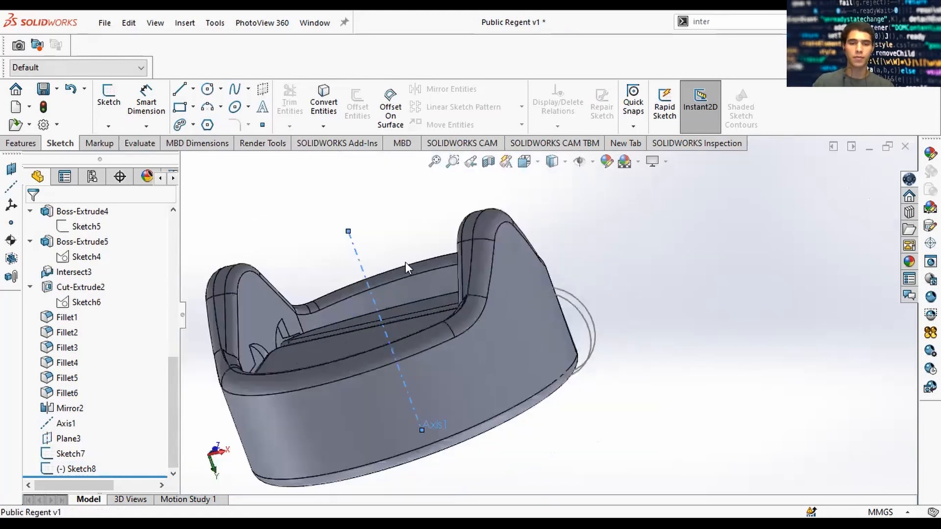
pyautogui.click(38, 144)
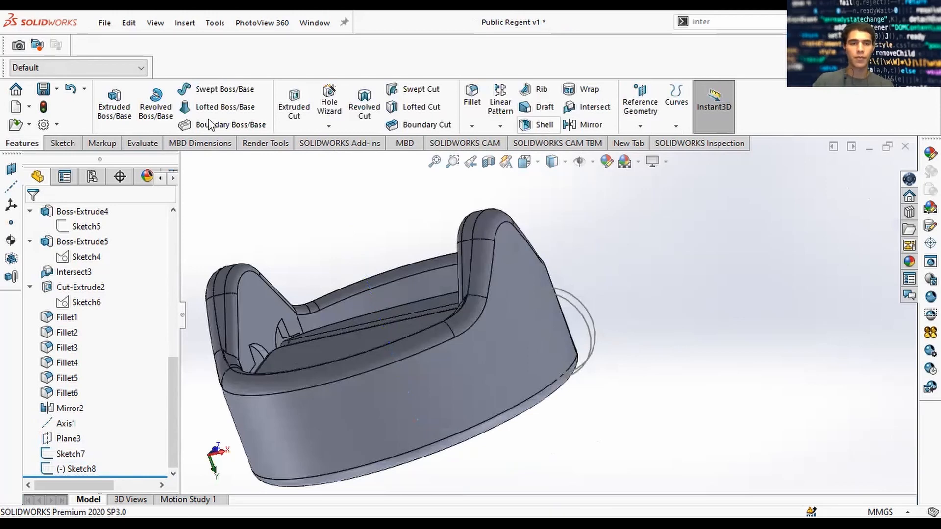
pyautogui.scroll(3, 580, 312)
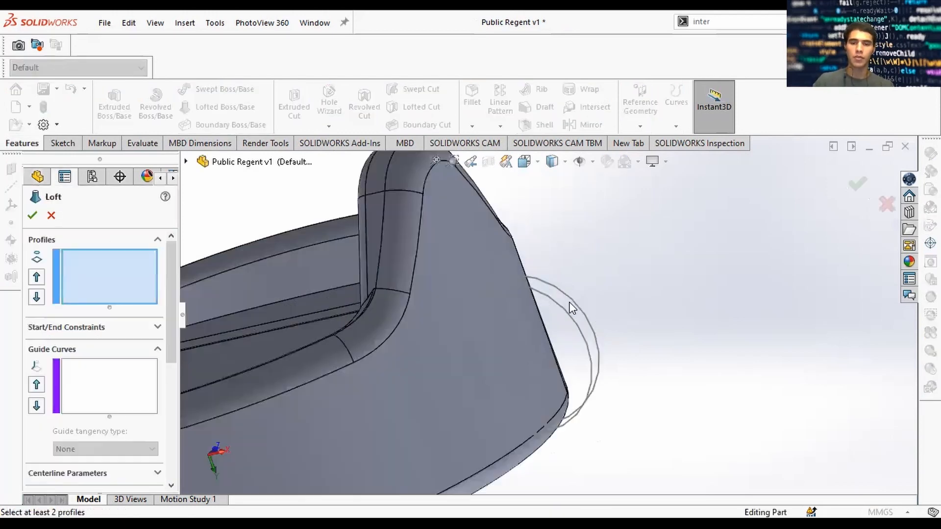
pyautogui.click(572, 303)
pyautogui.moveTo(572, 307)
pyautogui.mouseDown(button='middle')
pyautogui.moveTo(560, 381)
pyautogui.moveTo(564, 369)
pyautogui.mouseUp(button='middle')
pyautogui.scroll(-3, 606, 388)
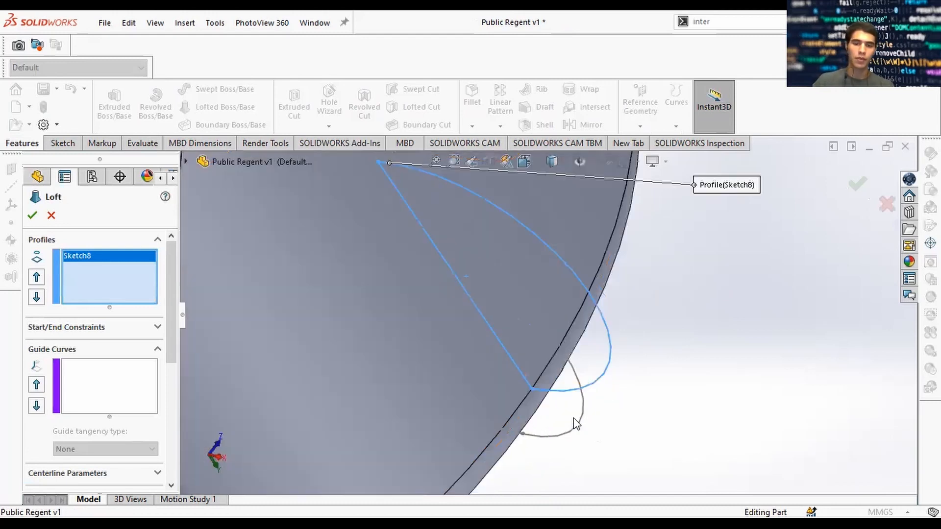
pyautogui.click(581, 419)
pyautogui.moveTo(588, 346)
pyautogui.mouseDown(button='middle')
pyautogui.moveTo(563, 351)
pyautogui.moveTo(562, 300)
pyautogui.moveTo(637, 241)
pyautogui.moveTo(649, 253)
pyautogui.mouseUp(button='middle')
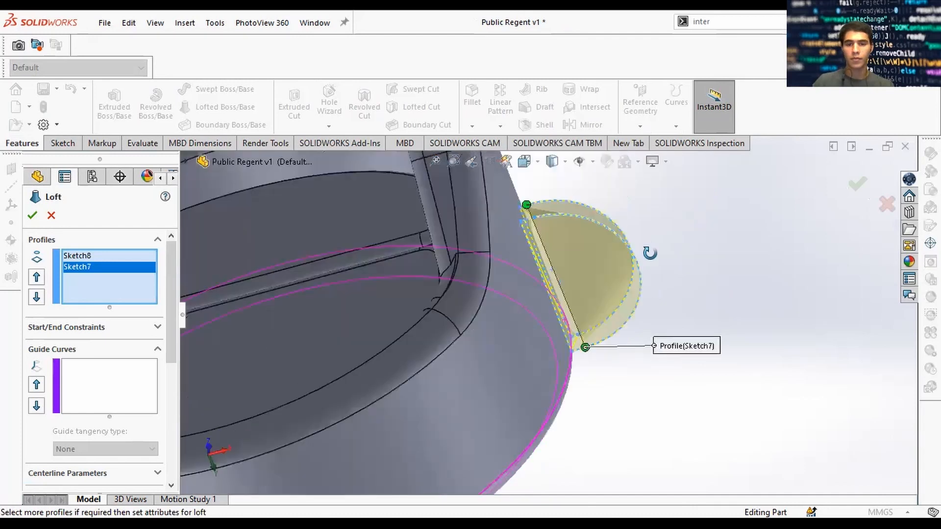
pyautogui.moveTo(648, 300); pyautogui.dragTo(644, 374, button='middle')
pyautogui.moveTo(804, 242); pyautogui.dragTo(875, 215, button='middle')
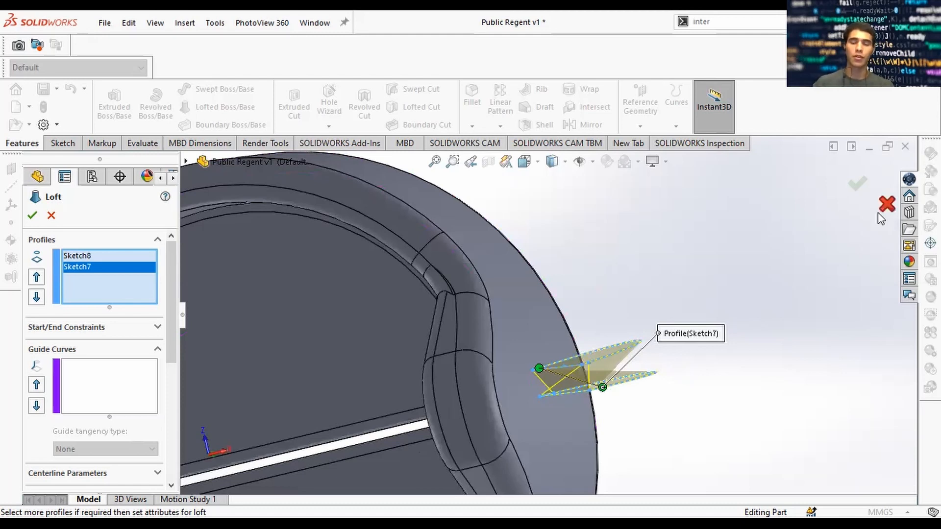
pyautogui.moveTo(687, 322); pyautogui.dragTo(668, 296, button='middle')
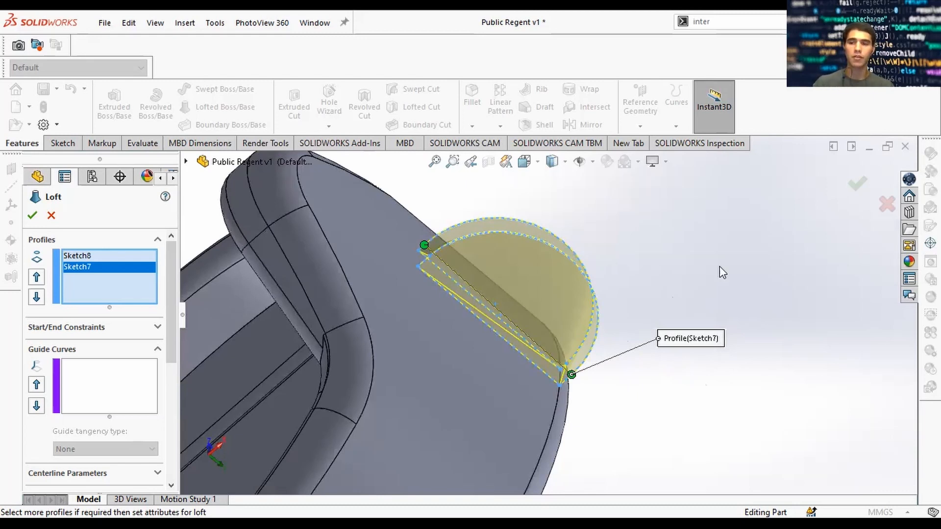
pyautogui.click(885, 205)
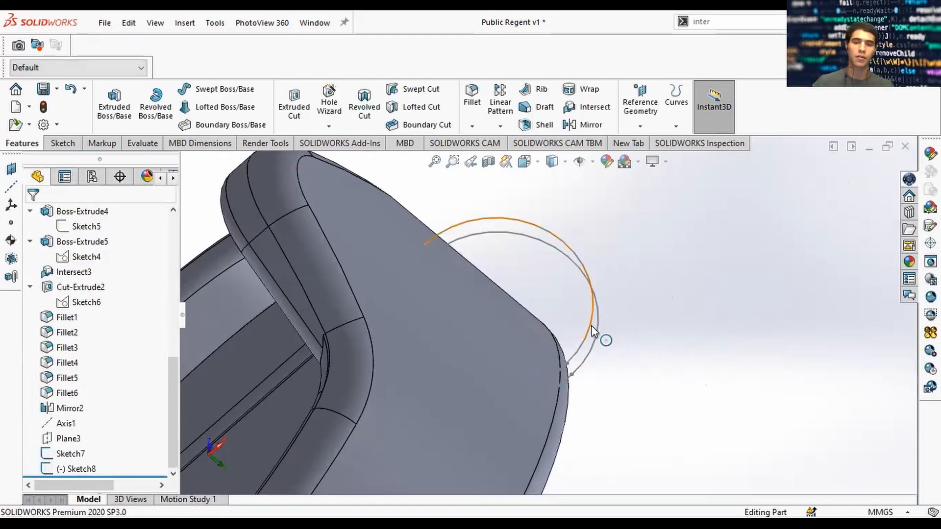
# Open Sketch7 to check the first handle profile's geometry and dimension, and exit it without changes
pyautogui.moveTo(588, 407); pyautogui.dragTo(581, 372, button='middle')
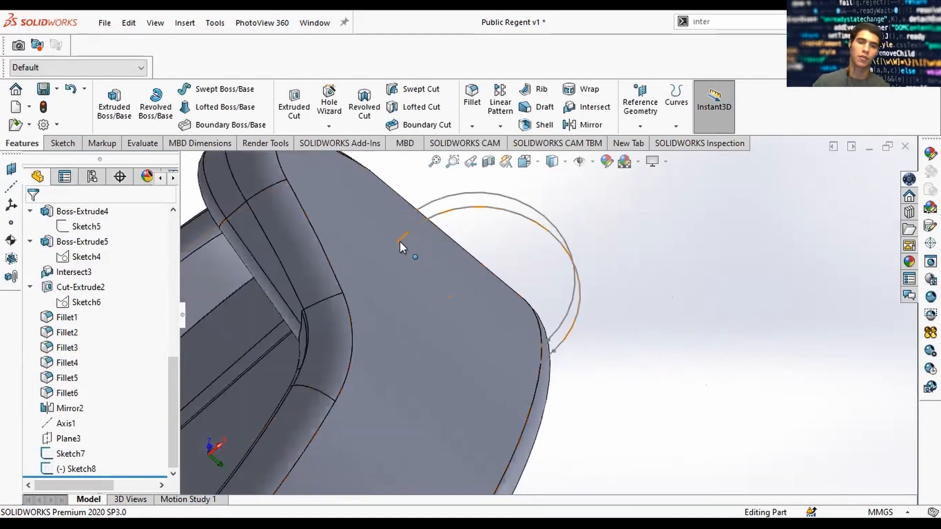
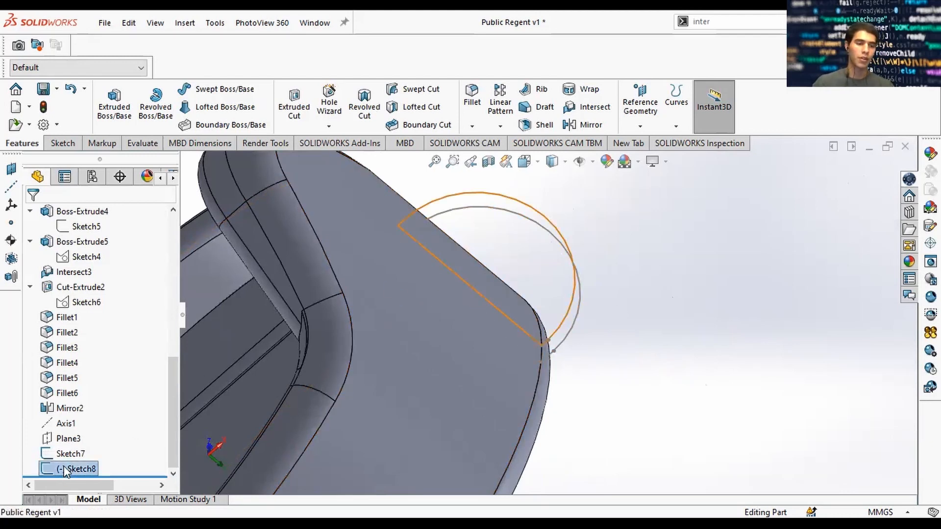
pyautogui.click(55, 454)
pyautogui.click(67, 413)
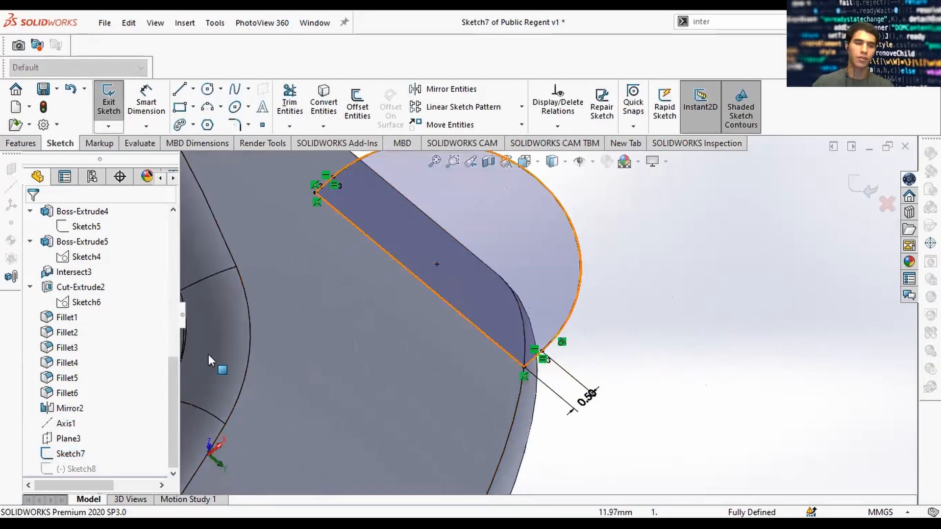
pyautogui.click(861, 188)
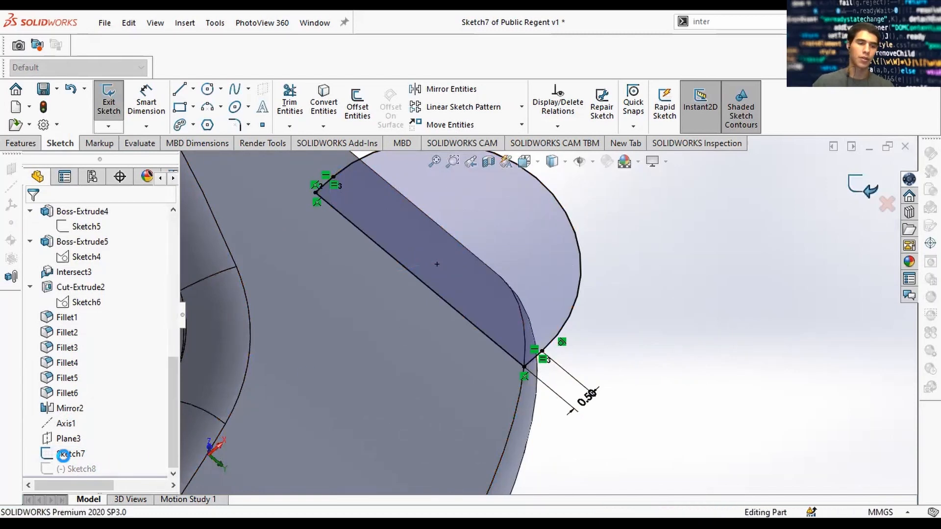
# Open Sketch8 for editing and shift the inner profile's lower short line slightly outward to check its remaining freedom
pyautogui.click(73, 469)
pyautogui.click(85, 423)
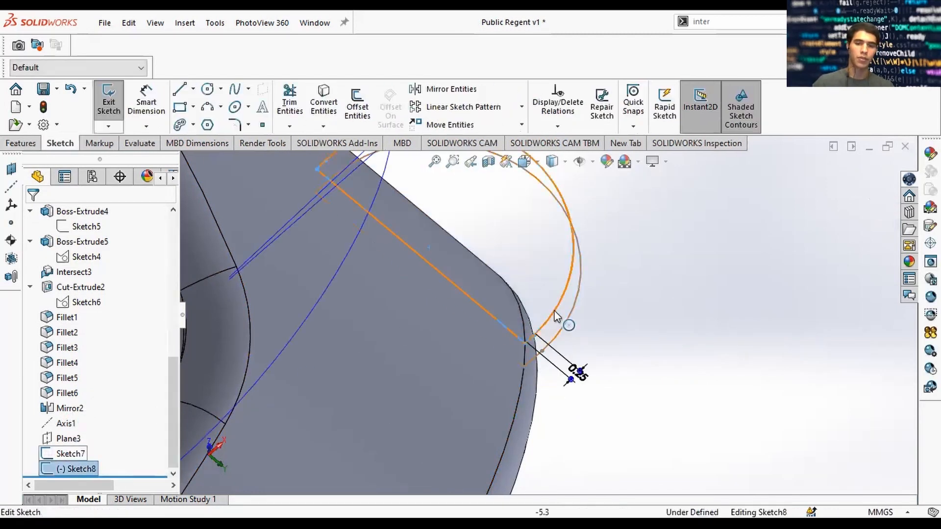
pyautogui.scroll(3, 583, 305)
pyautogui.scroll(-3, 582, 301)
pyautogui.moveTo(581, 300)
pyautogui.mouseDown(button='middle')
pyautogui.moveTo(568, 293)
pyautogui.moveTo(559, 229)
pyautogui.mouseUp(button='middle')
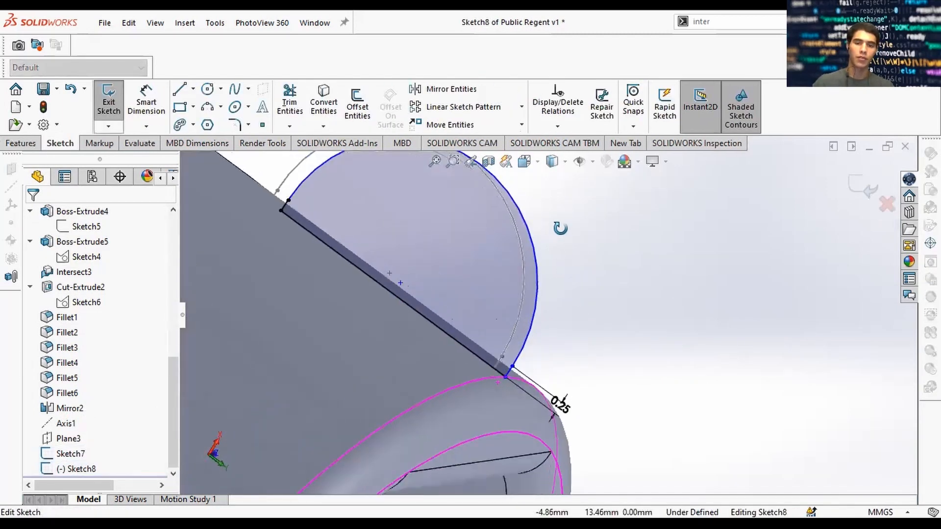
pyautogui.scroll(-4, 512, 375)
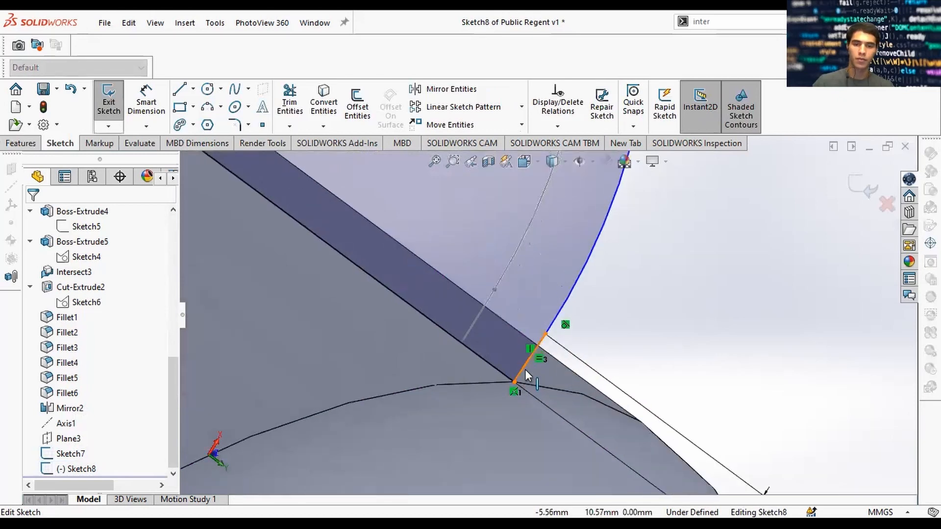
pyautogui.moveTo(521, 366); pyautogui.dragTo(543, 379)
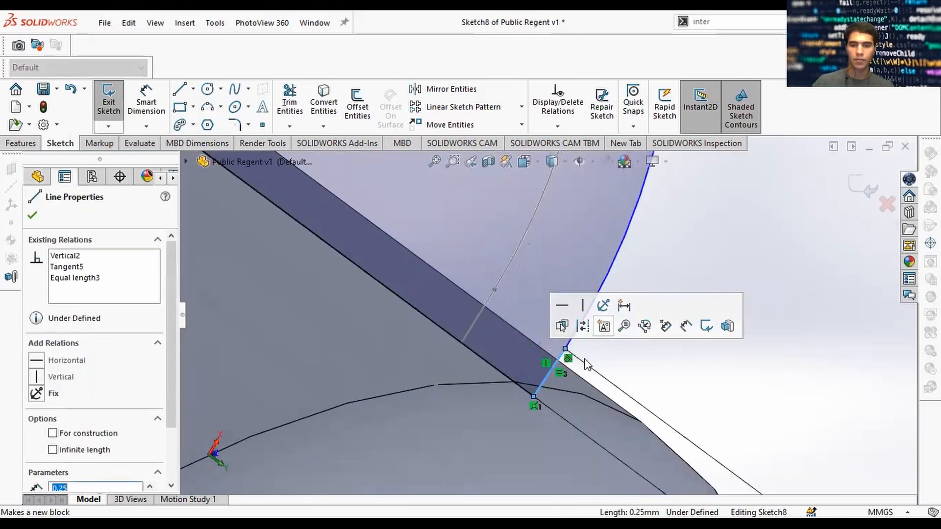
pyautogui.scroll(4, 646, 356)
pyautogui.click(636, 304)
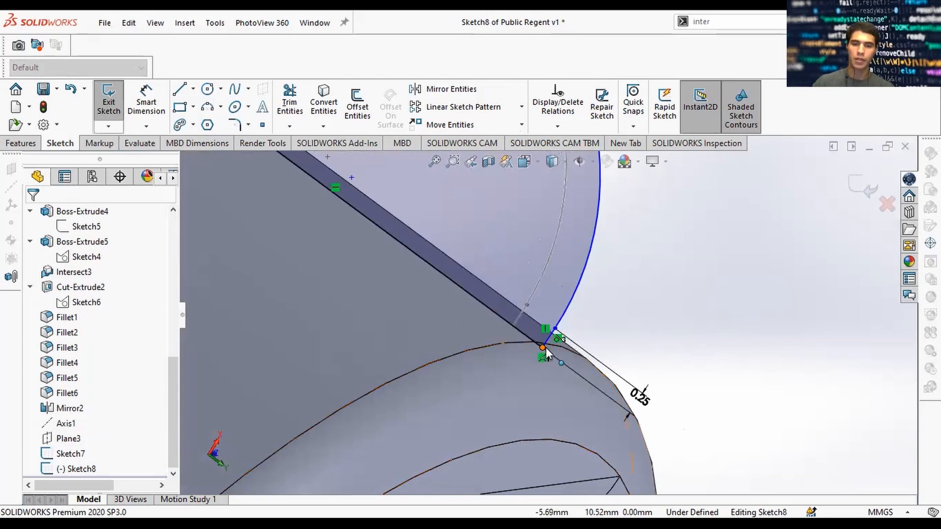
# Make the inner profile's lower corner point coincident with the ring's rounded rim edge, and exit the sketch
pyautogui.click(543, 348)
pyautogui.keyDown('ctrl'); pyautogui.click(527, 343); pyautogui.keyUp('ctrl')
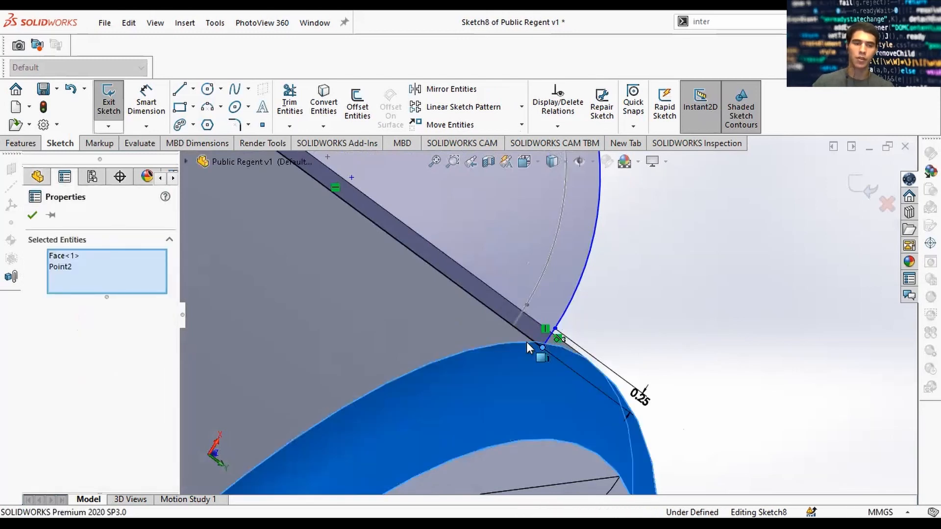
pyautogui.keyDown('ctrl'); pyautogui.click(528, 345); pyautogui.keyUp('ctrl')
pyautogui.keyDown('ctrl'); pyautogui.click(515, 340); pyautogui.keyUp('ctrl')
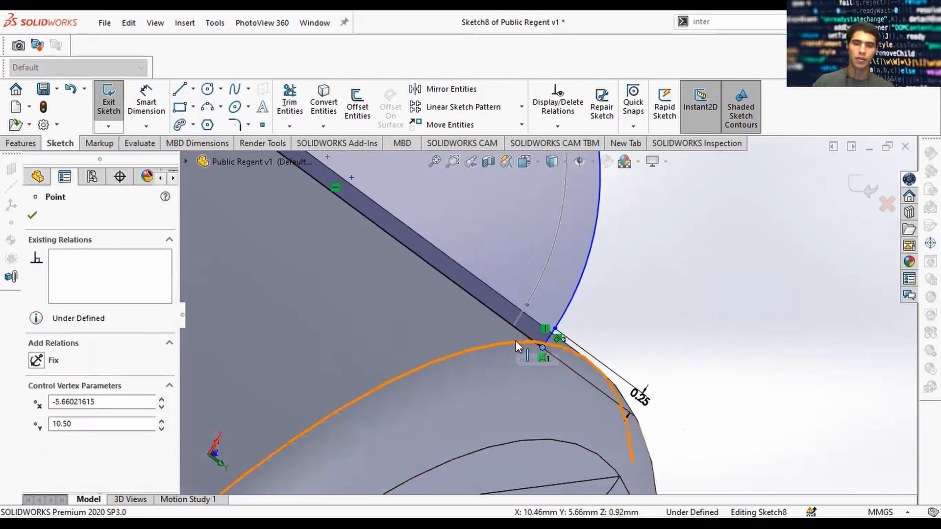
pyautogui.click(36, 454)
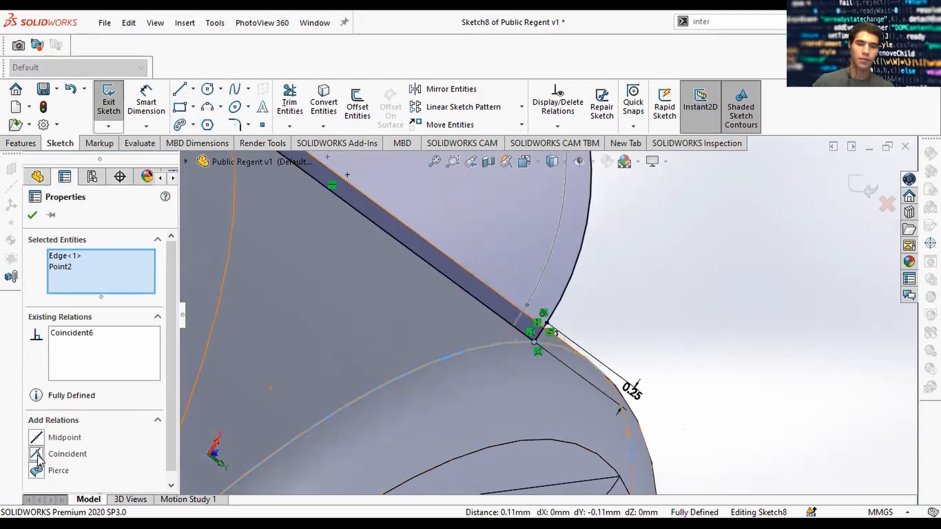
pyautogui.press('Escape')
pyautogui.scroll(4, 480, 219)
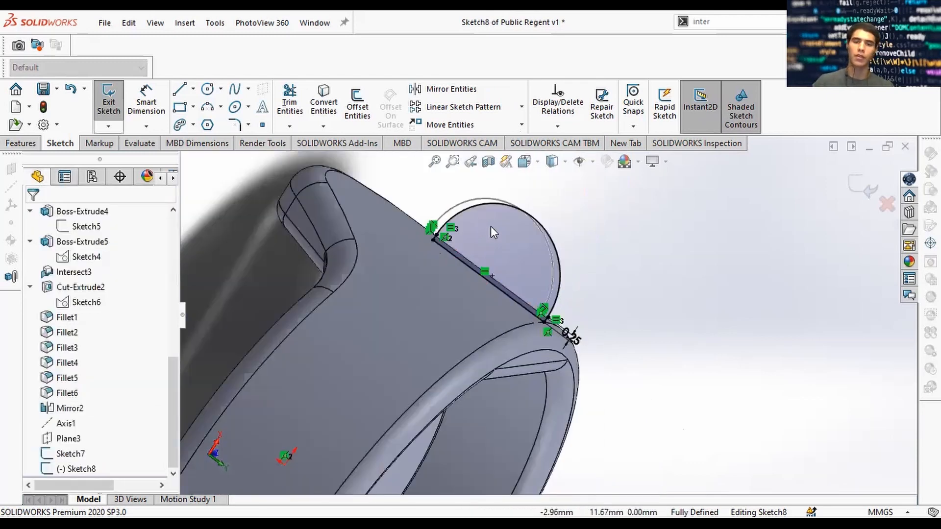
pyautogui.click(858, 187)
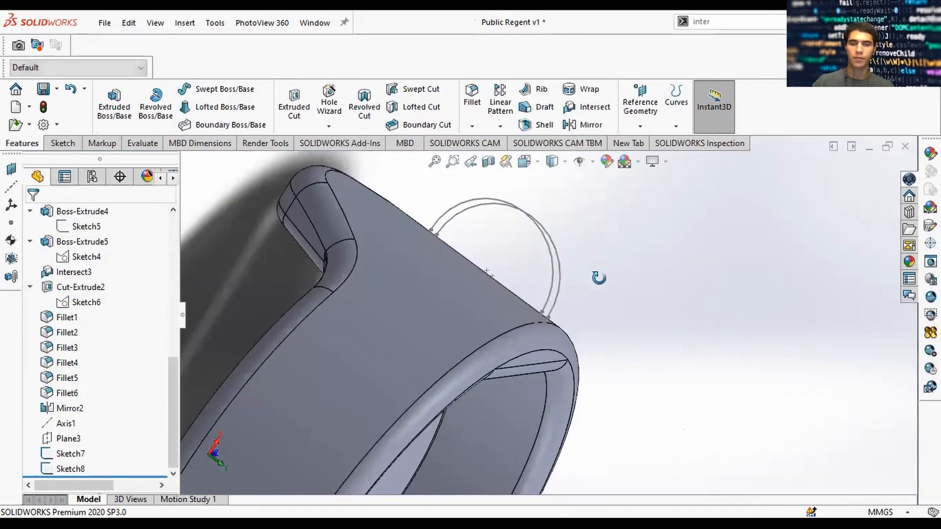
# Start a Lofted Boss/Base and select Sketch8 and Sketch7 as its profiles
pyautogui.click(164, 112)
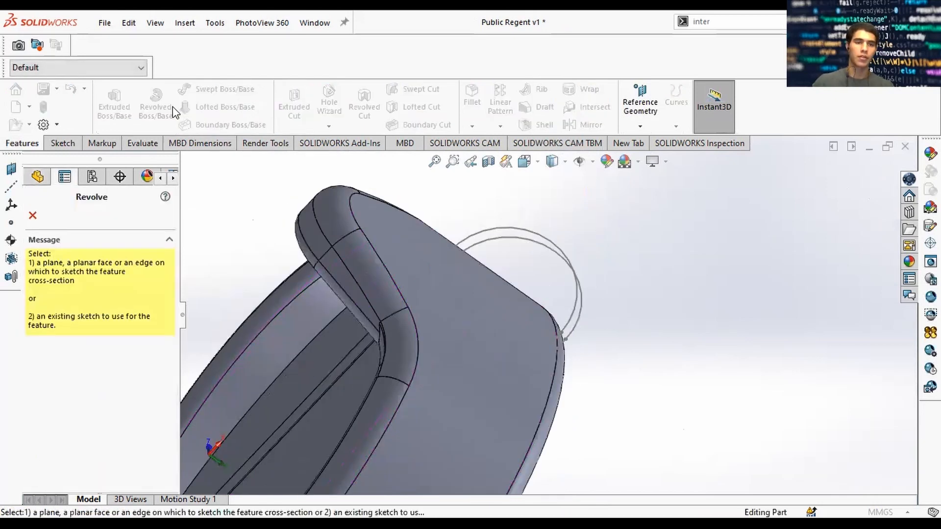
pyautogui.press('Escape')
pyautogui.click(230, 106)
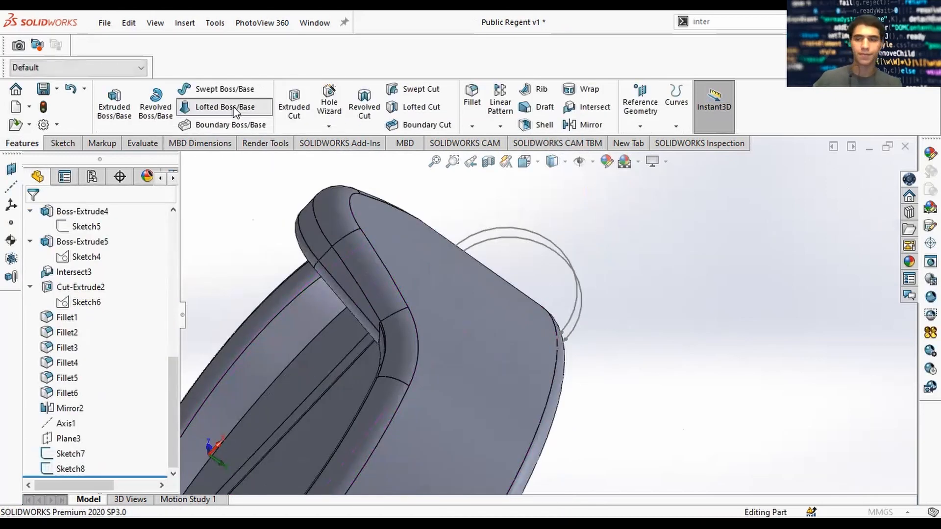
pyautogui.click(118, 274)
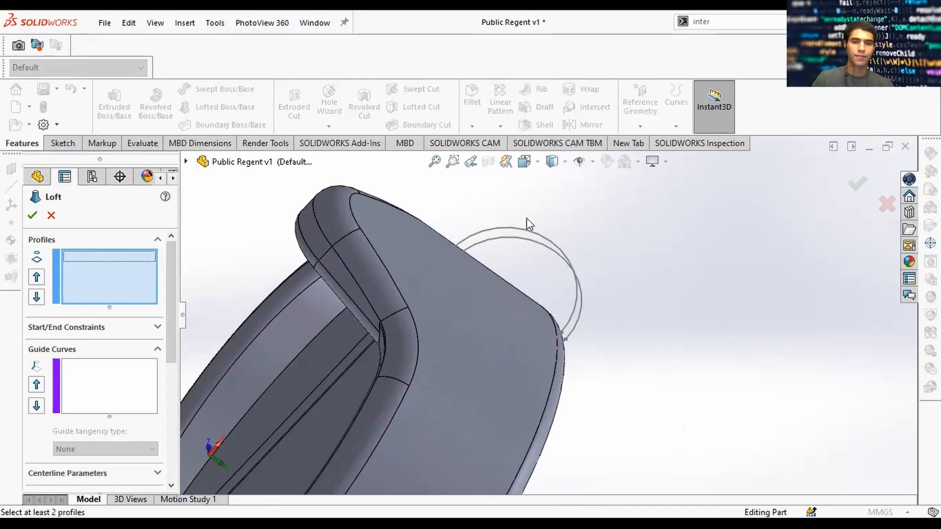
pyautogui.click(516, 233)
pyautogui.moveTo(557, 231)
pyautogui.mouseDown(button='middle')
pyautogui.moveTo(581, 251)
pyautogui.moveTo(584, 361)
pyautogui.moveTo(649, 243)
pyautogui.moveTo(632, 370)
pyautogui.moveTo(631, 360)
pyautogui.moveTo(607, 404)
pyautogui.moveTo(645, 401)
pyautogui.moveTo(588, 411)
pyautogui.mouseUp(button='middle')
pyautogui.click(571, 350)
# Try moving the loft connector on Sketch7 to the opposite end of the profile, and return it to its matching point
pyautogui.scroll(6, 487, 428)
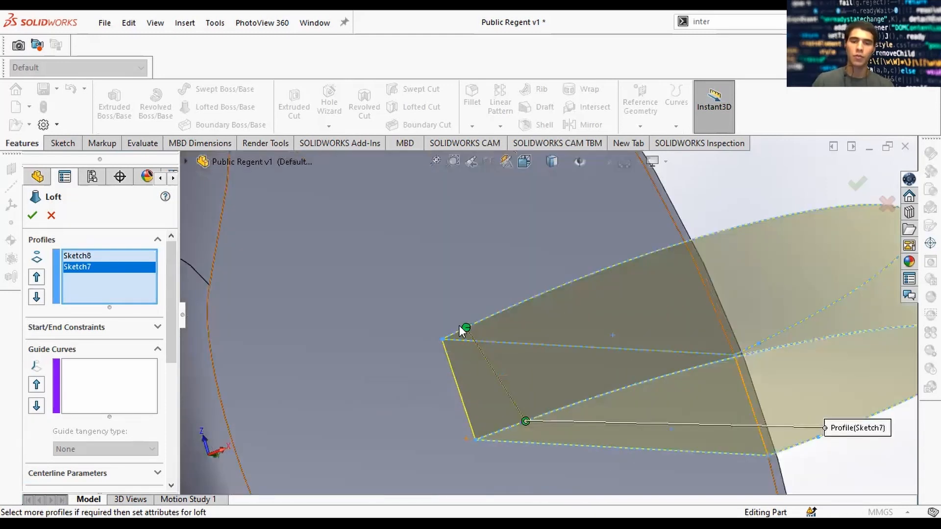
pyautogui.scroll(1, 527, 419)
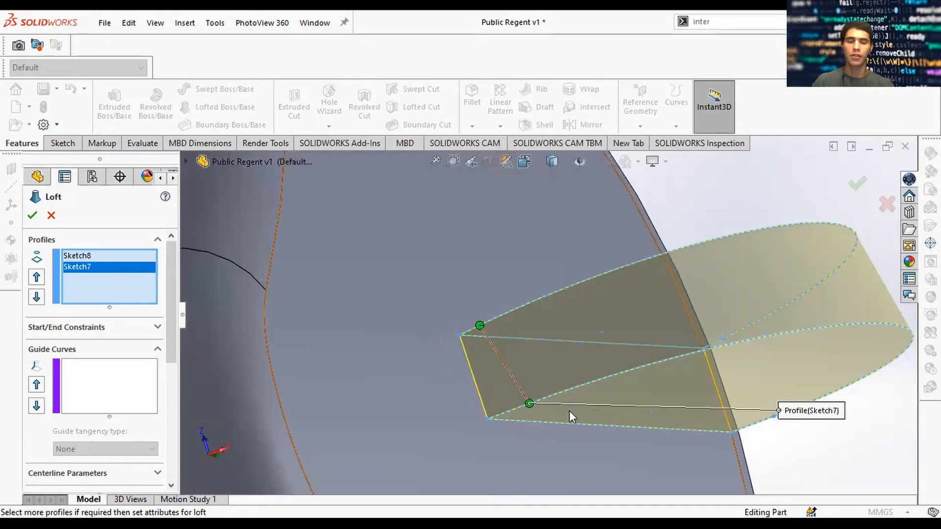
pyautogui.scroll(2, 786, 335)
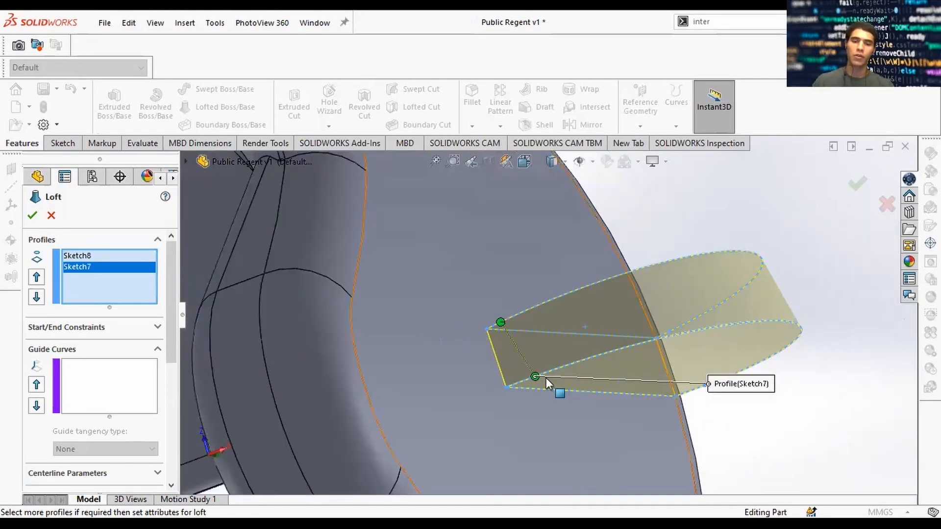
pyautogui.moveTo(537, 376); pyautogui.dragTo(704, 384)
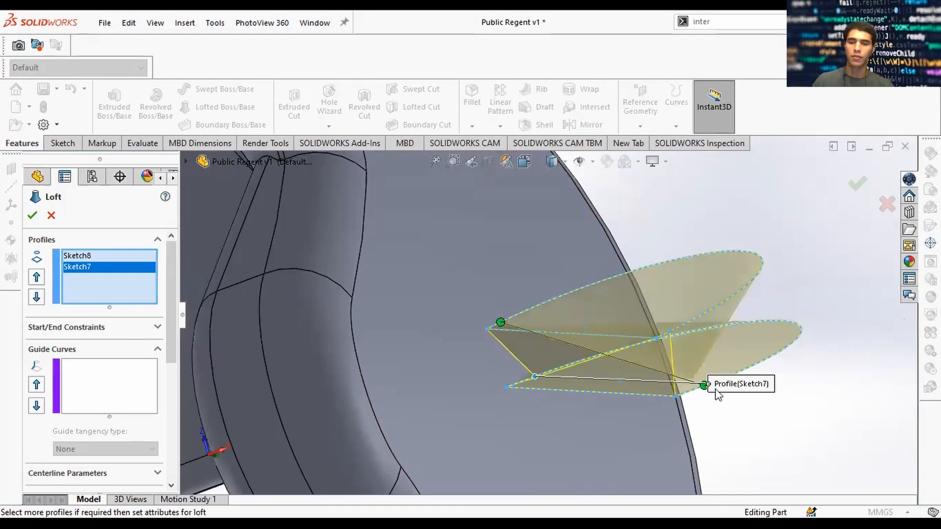
pyautogui.moveTo(760, 326); pyautogui.dragTo(648, 330, button='middle')
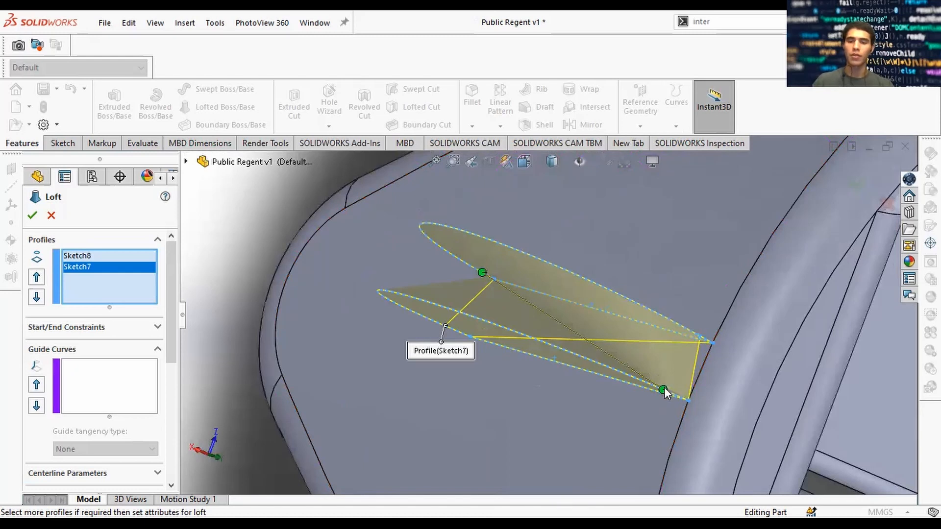
pyautogui.moveTo(664, 390); pyautogui.dragTo(519, 333)
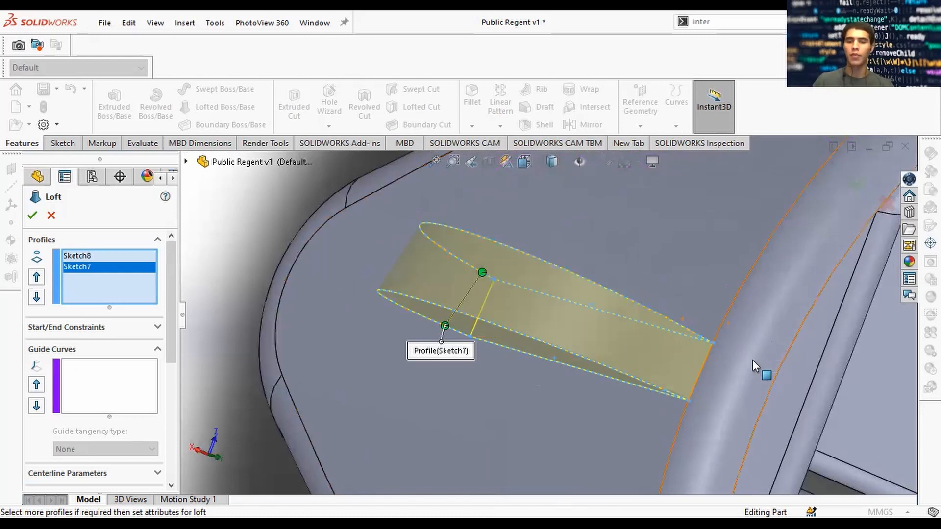
pyautogui.moveTo(752, 359); pyautogui.dragTo(726, 254, button='middle')
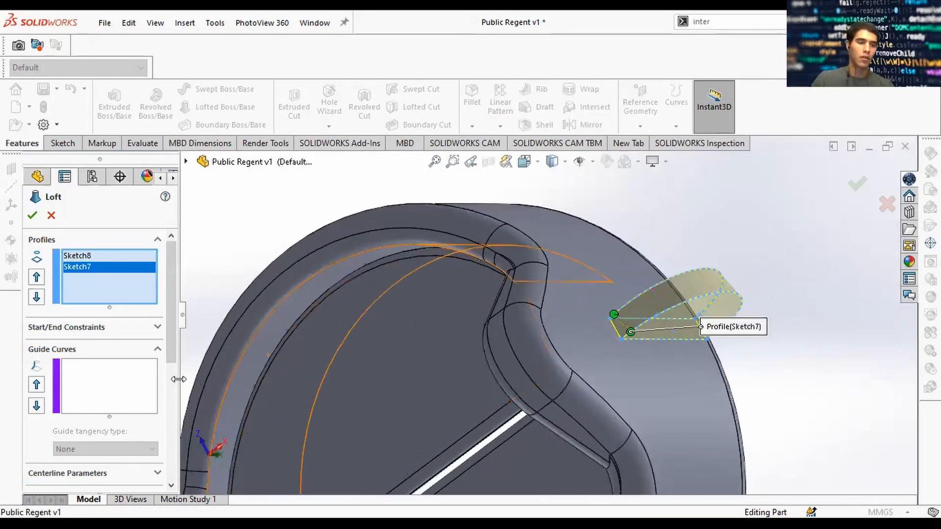
# Set the loft's start constraint to Normal To Profile
pyautogui.moveTo(168, 345); pyautogui.dragTo(169, 398)
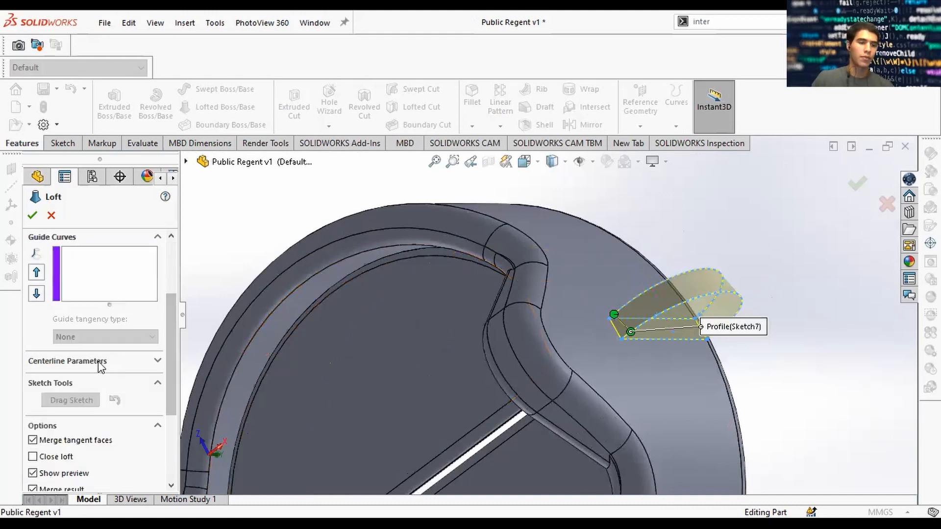
pyautogui.click(98, 361)
pyautogui.click(111, 361)
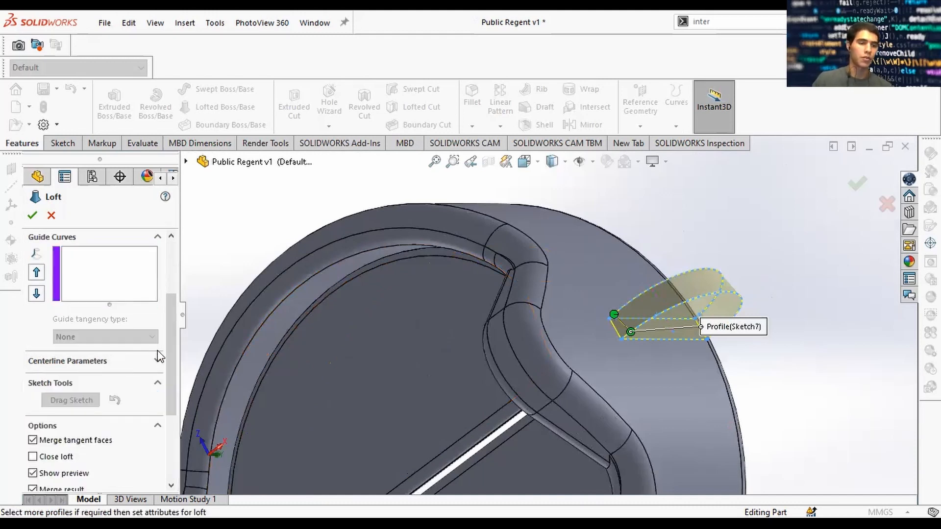
pyautogui.click(121, 367)
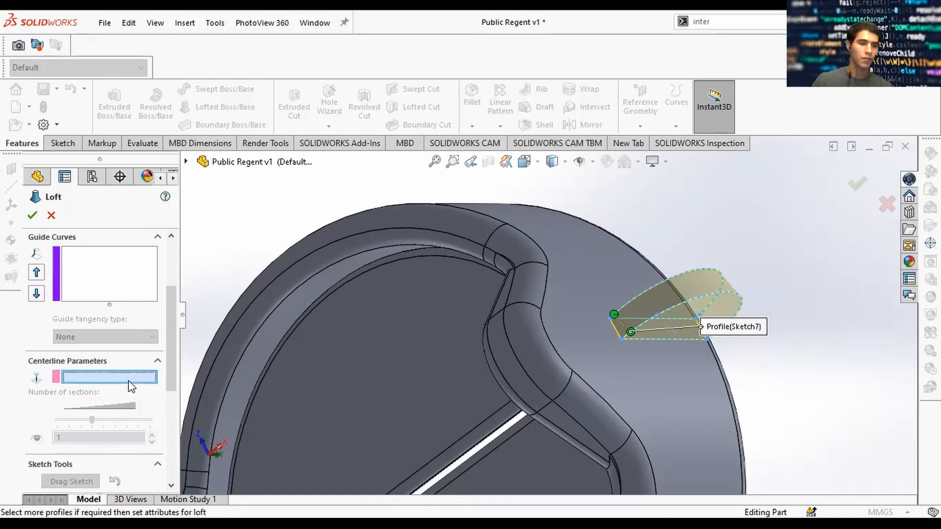
pyautogui.click(101, 363)
pyautogui.scroll(3, 115, 304)
pyautogui.click(114, 285)
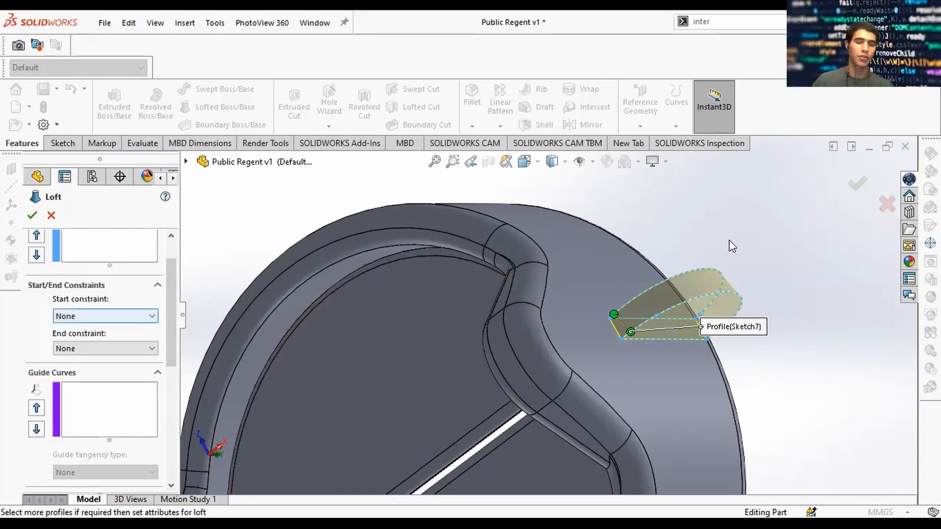
pyautogui.moveTo(731, 248); pyautogui.dragTo(745, 295, button='middle')
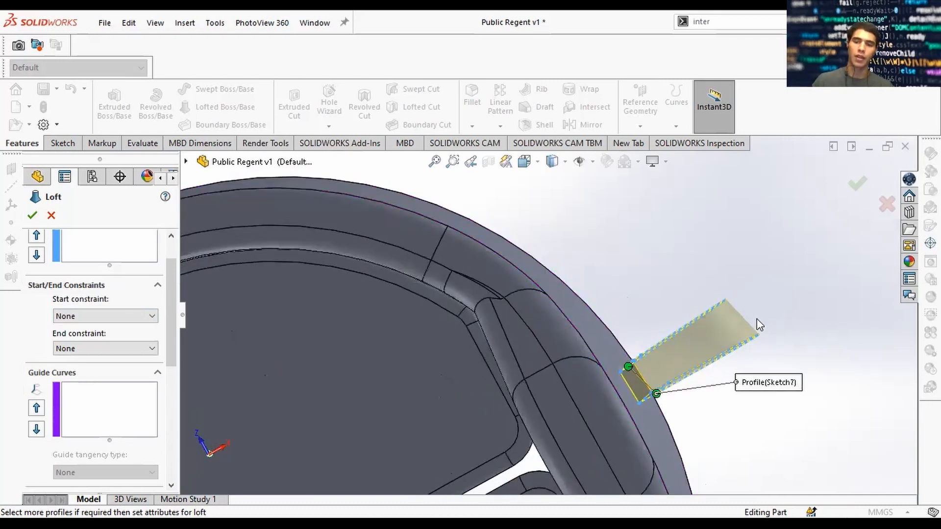
pyautogui.click(127, 318)
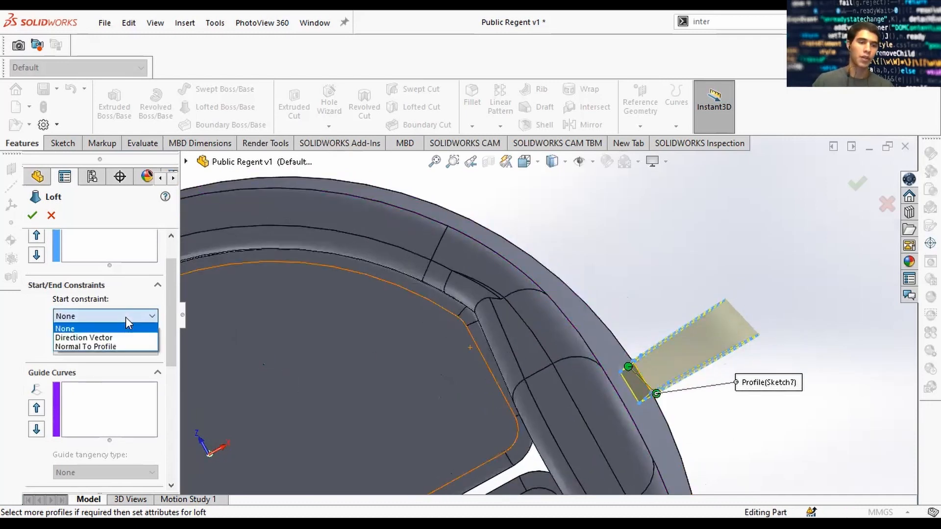
pyautogui.click(128, 344)
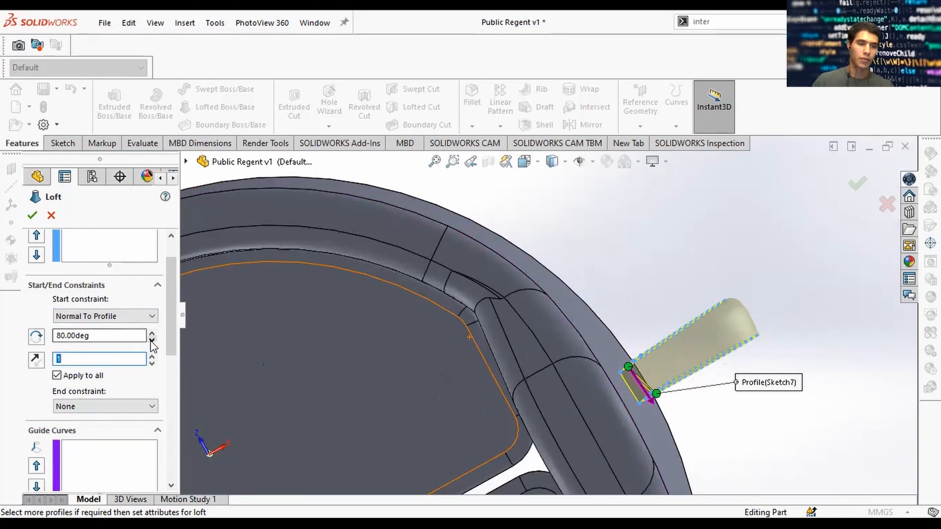
# Reset the start constraint's draft angle to 0 degrees and raise it gradually to 80 degrees while checking the loft's rounded end
pyautogui.doubleClick(98, 335)
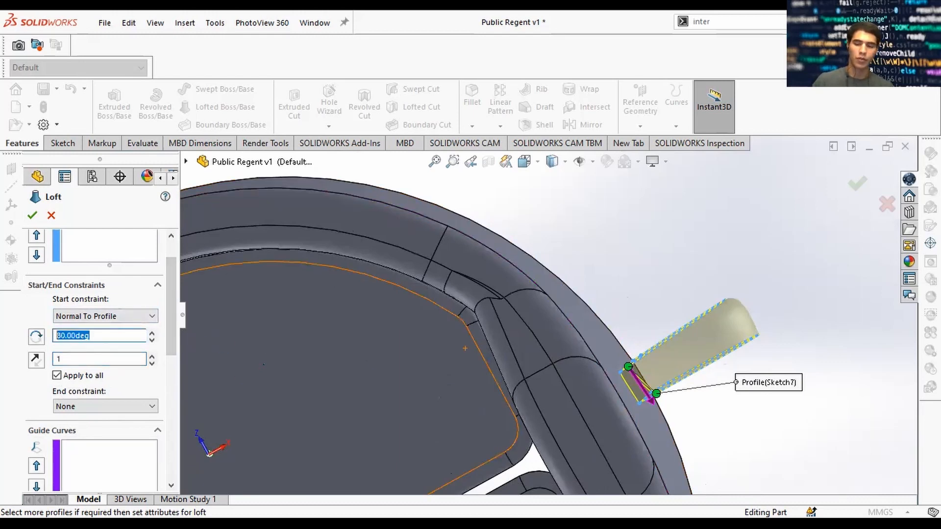
pyautogui.write('0')
pyautogui.press('Return')
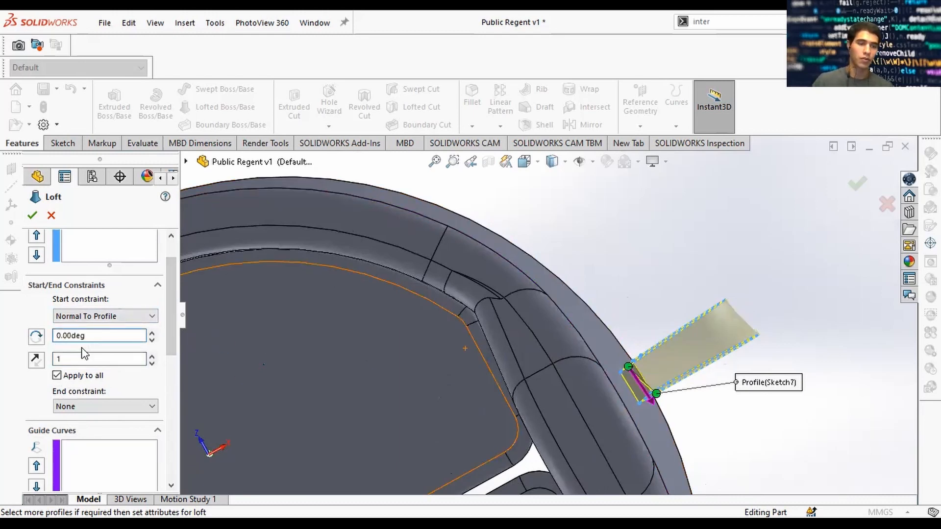
pyautogui.click(152, 333)
pyautogui.click(152, 333)
pyautogui.click(152, 332)
pyautogui.click(152, 333)
pyautogui.click(151, 332)
pyautogui.click(151, 332)
pyautogui.click(151, 332)
pyautogui.click(152, 333)
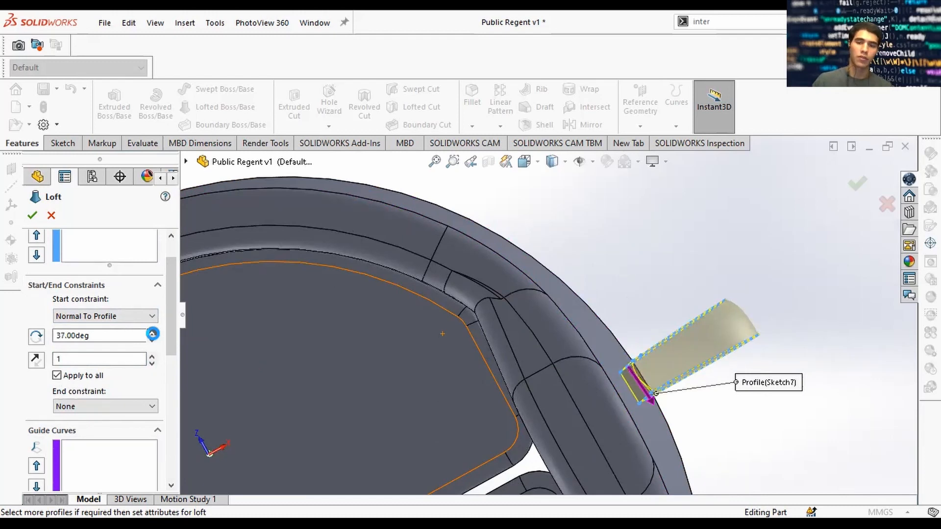
pyautogui.click(152, 333)
pyautogui.click(152, 333)
pyautogui.click(152, 333)
pyautogui.click(152, 334)
pyautogui.click(152, 333)
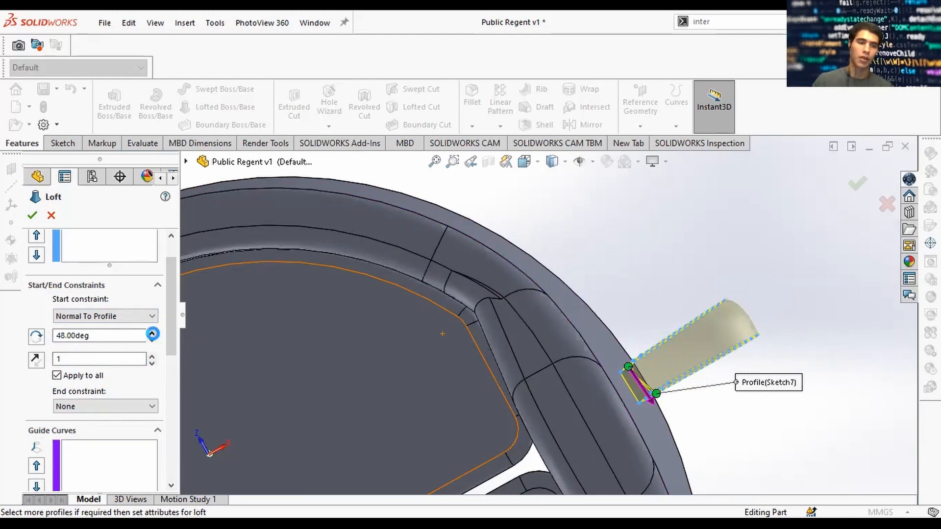
pyautogui.click(152, 333)
pyautogui.click(152, 333)
pyautogui.click(152, 333)
pyautogui.click(151, 333)
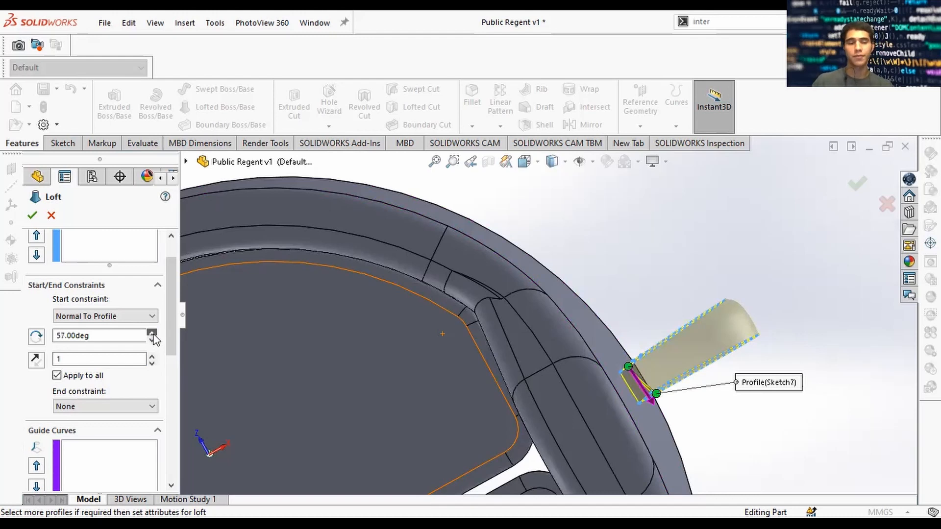
pyautogui.click(152, 334)
pyautogui.click(152, 333)
pyautogui.click(152, 333)
pyautogui.click(152, 334)
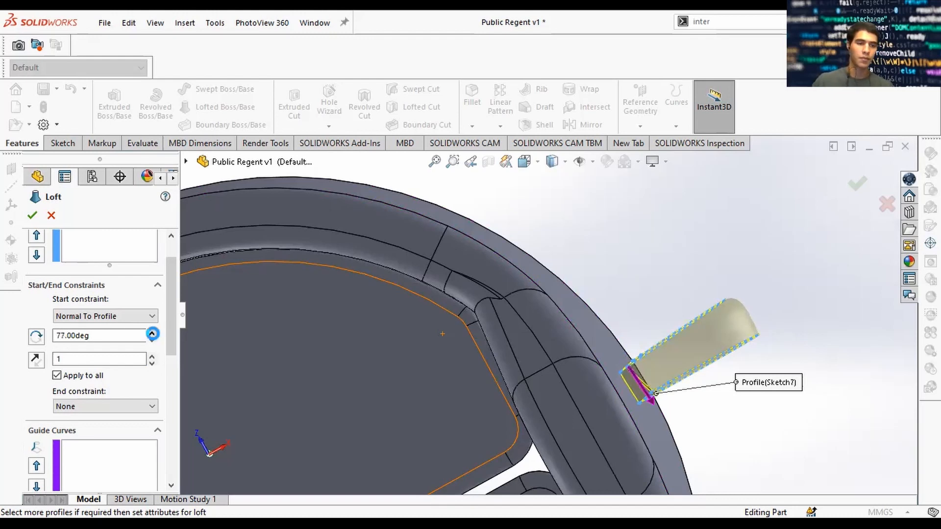
pyautogui.click(152, 334)
pyautogui.scroll(-5, 727, 301)
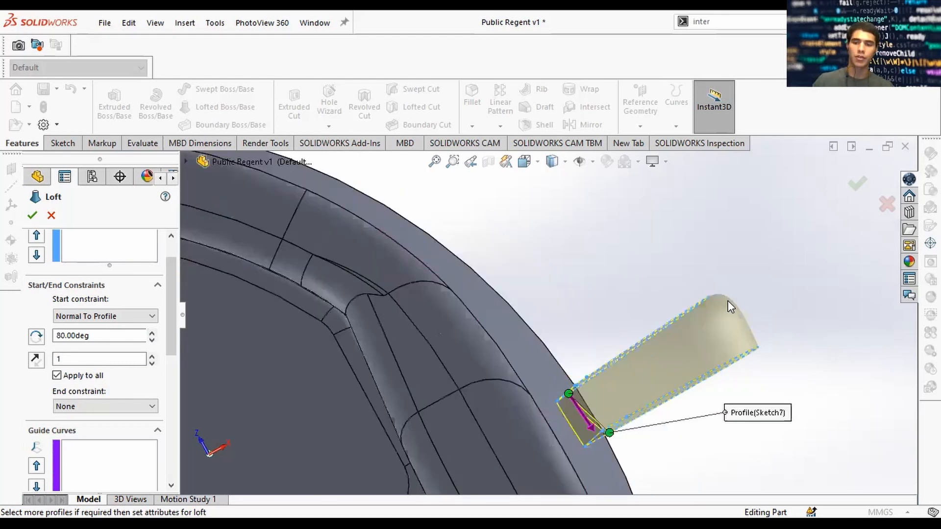
pyautogui.moveTo(733, 321); pyautogui.dragTo(764, 386, button='middle')
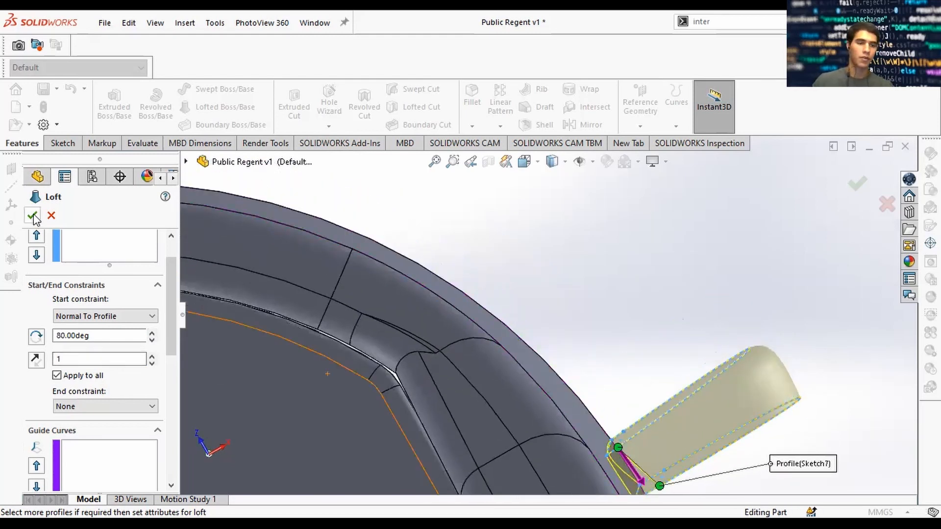
# Accept the handle loft and clear its selection
pyautogui.scroll(4, 735, 327)
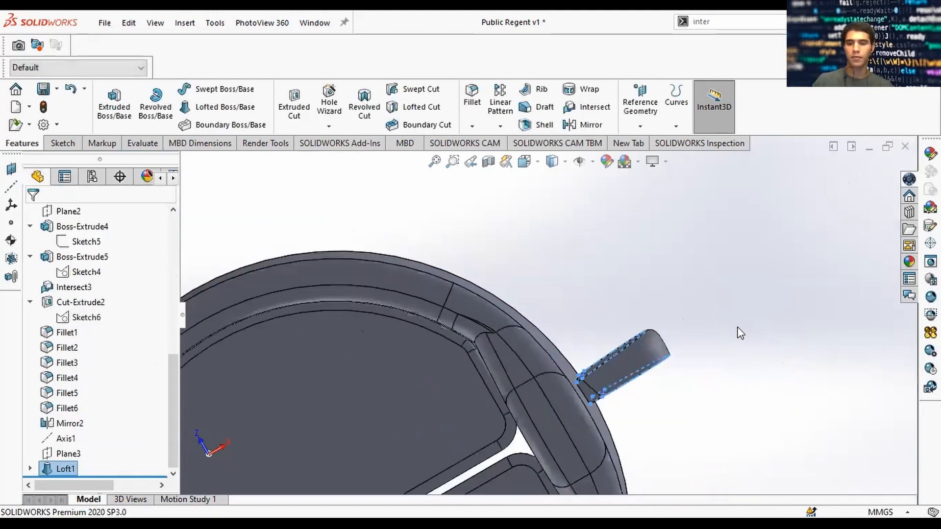
pyautogui.click(717, 379)
pyautogui.moveTo(713, 363); pyautogui.dragTo(657, 363, button='middle')
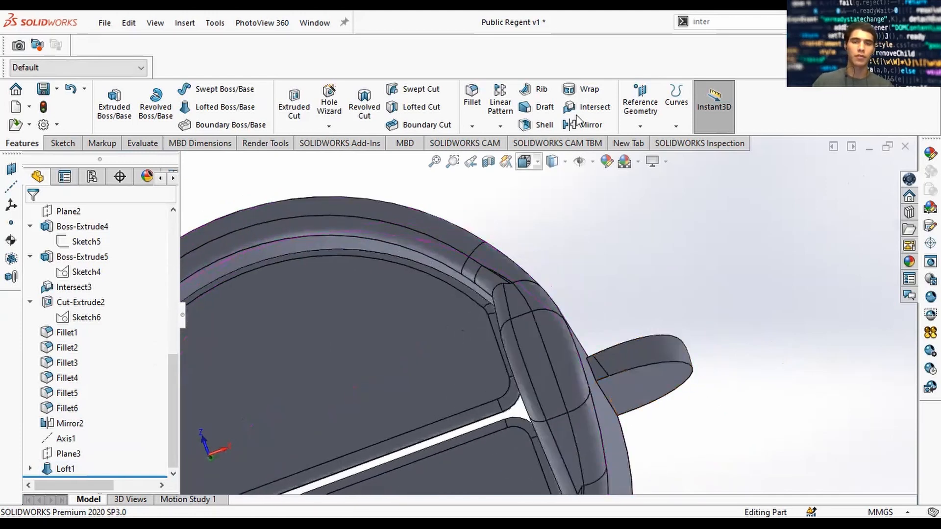
pyautogui.click(583, 125)
pyautogui.click(666, 380)
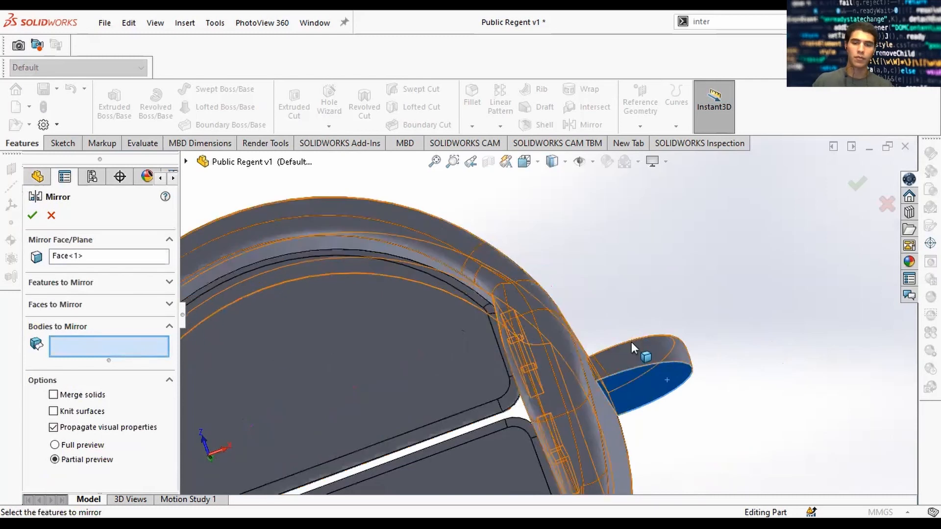
pyautogui.click(646, 373)
pyautogui.scroll(5, 647, 373)
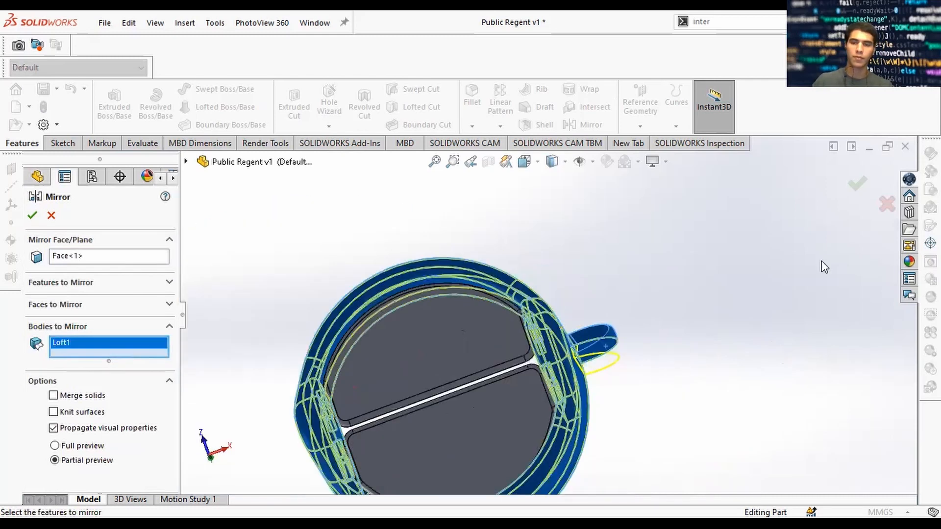
pyautogui.click(887, 203)
# Reopen Loft1 for editing, review its settings and leave the feature
pyautogui.click(69, 469)
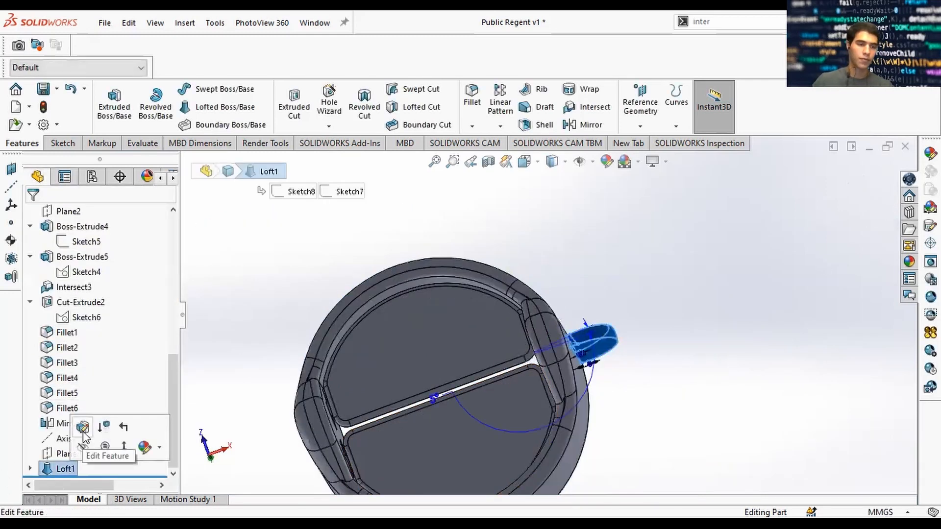
pyautogui.click(82, 431)
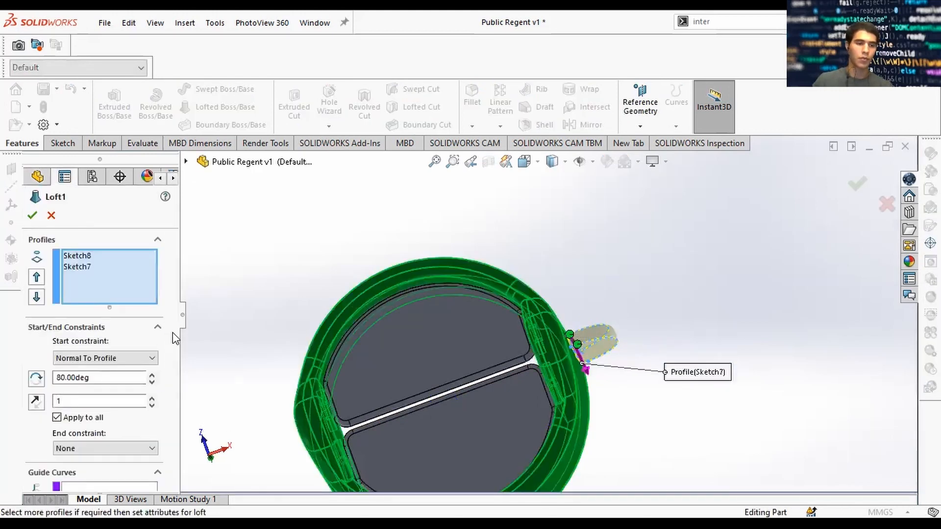
pyautogui.scroll(-10, 98, 368)
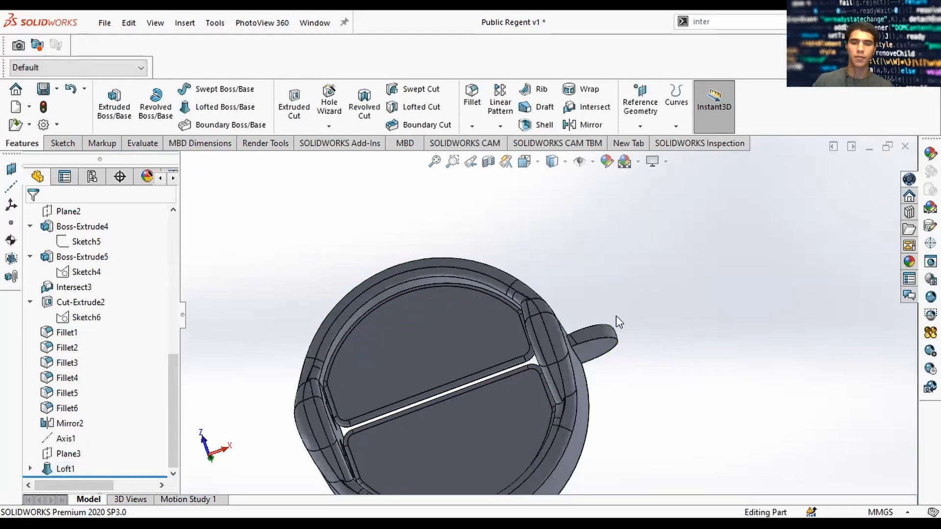
# Mirror the Loft1 body about the handle's flat semicircular face, with Merge solids and Knit surfaces off
pyautogui.scroll(-3, 616, 317)
pyautogui.moveTo(572, 318); pyautogui.dragTo(579, 361, button='middle')
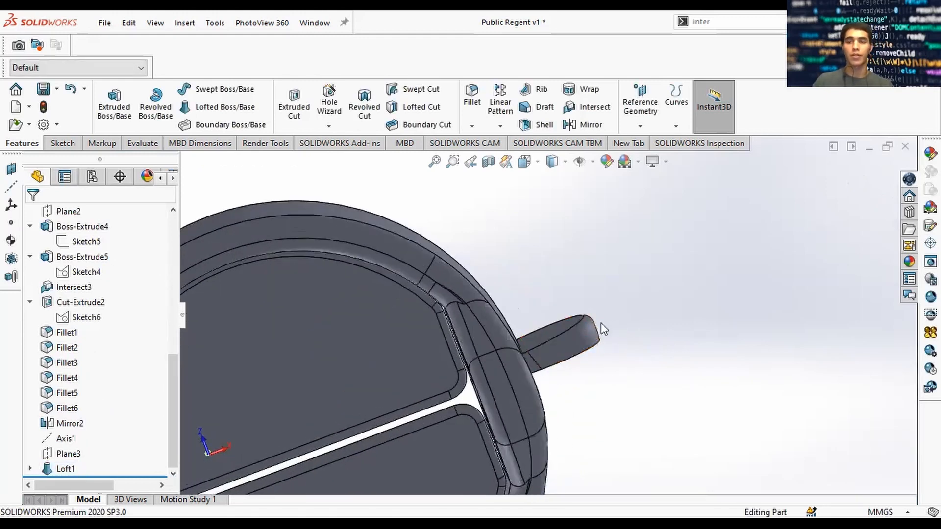
pyautogui.click(583, 124)
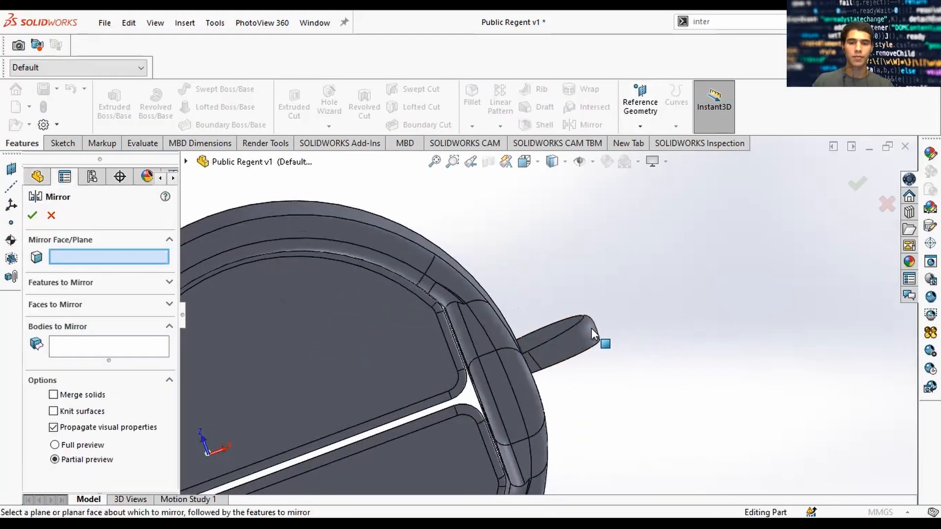
pyautogui.moveTo(458, 298); pyautogui.dragTo(543, 307, button='middle')
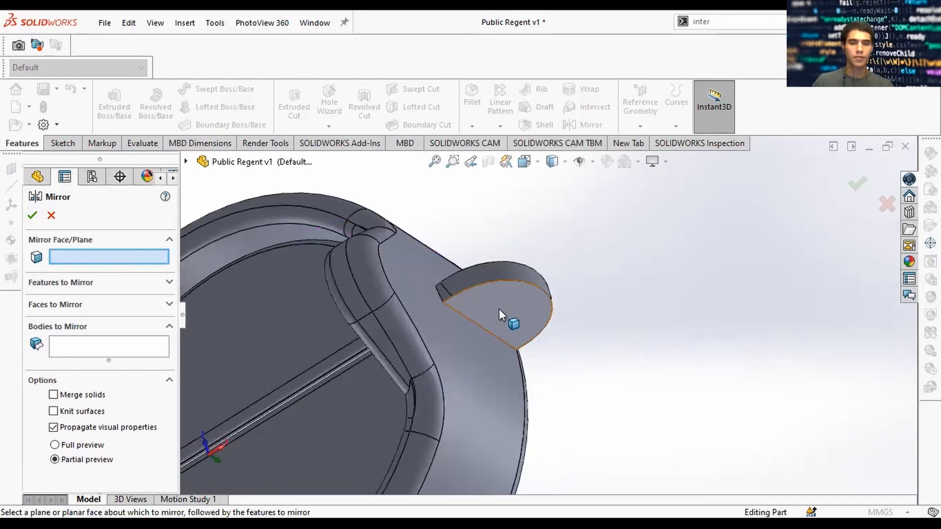
pyautogui.click(504, 314)
pyautogui.click(527, 289)
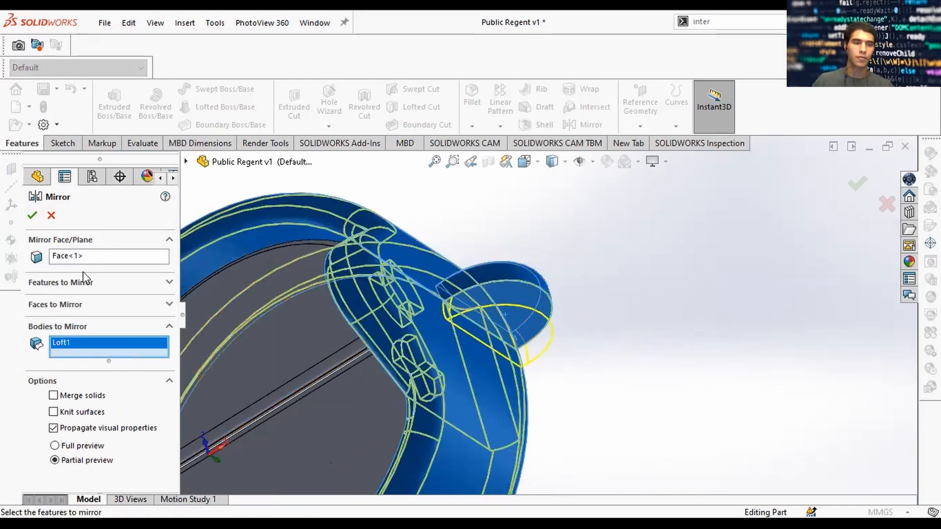
pyautogui.click(32, 215)
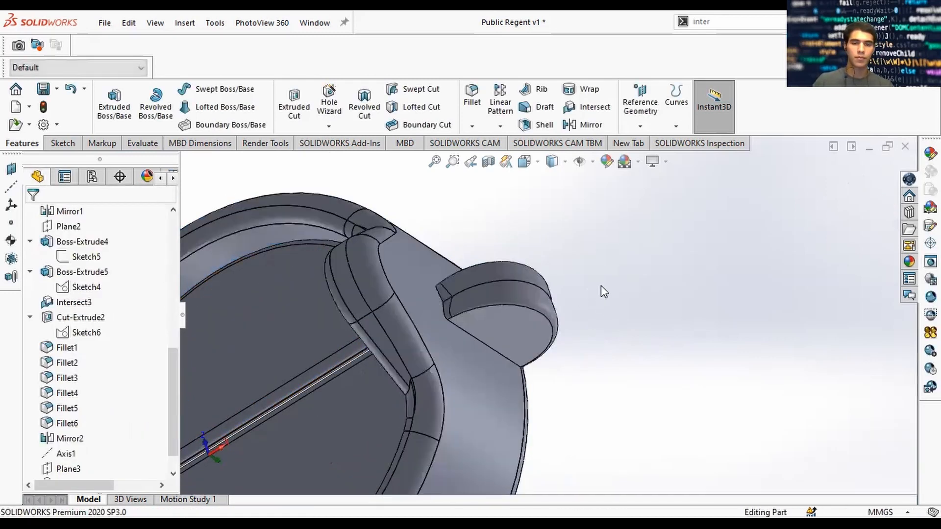
# Examine the mirrored handle and its rounded outer end from several angles and distances
pyautogui.moveTo(598, 339)
pyautogui.mouseDown(button='middle')
pyautogui.moveTo(615, 315)
pyautogui.moveTo(619, 392)
pyautogui.moveTo(510, 361)
pyautogui.moveTo(563, 340)
pyautogui.moveTo(600, 356)
pyautogui.mouseUp(button='middle')
pyautogui.scroll(-7, 549, 333)
pyautogui.scroll(5, 508, 331)
pyautogui.moveTo(628, 393); pyautogui.dragTo(611, 293, button='middle')
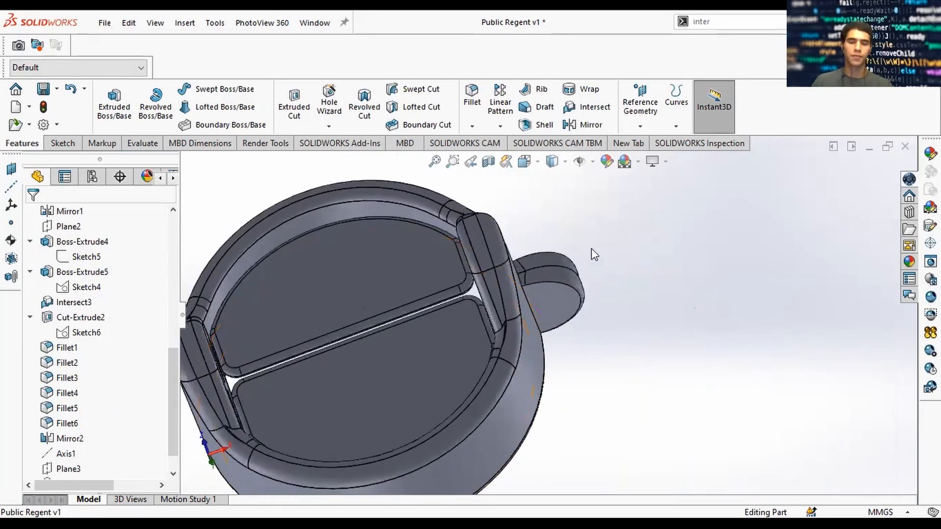
pyautogui.moveTo(574, 267); pyautogui.dragTo(579, 338, button='middle')
pyautogui.scroll(-3, 582, 259)
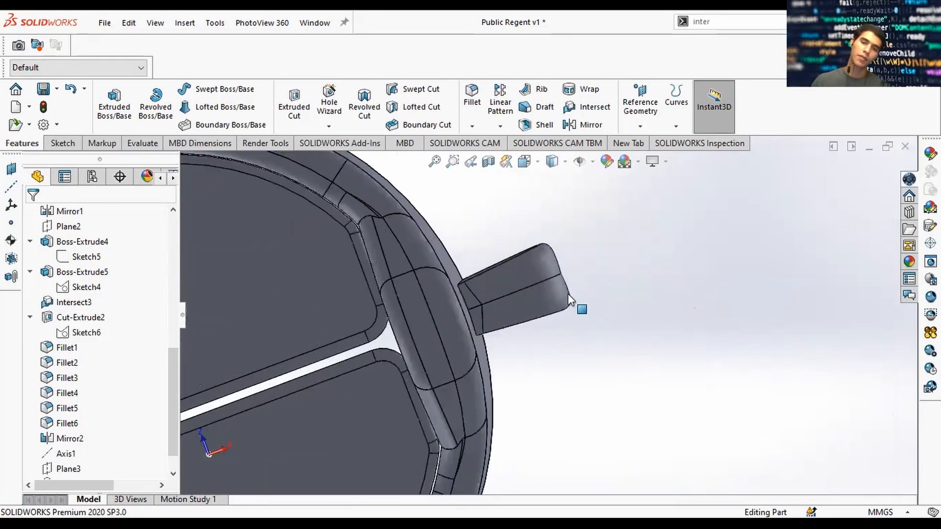
pyautogui.scroll(5, 564, 284)
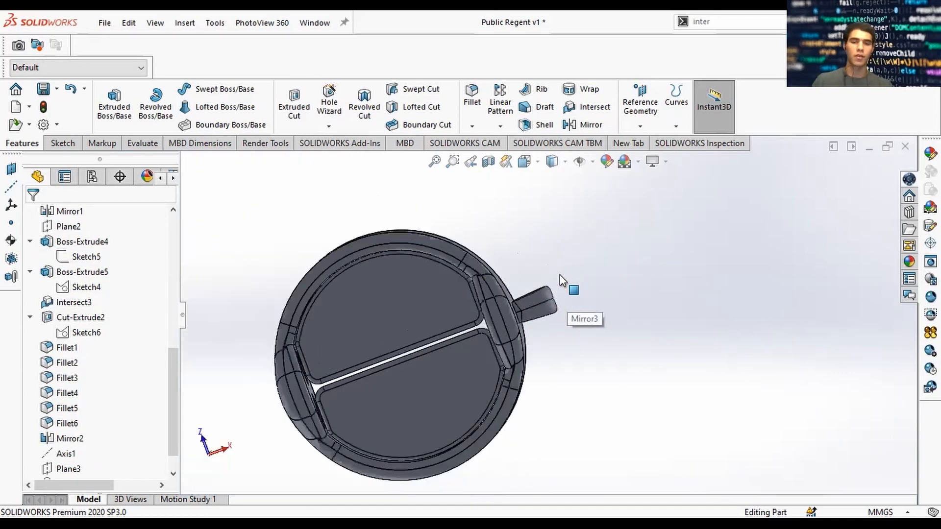
pyautogui.moveTo(560, 275); pyautogui.dragTo(544, 268, button='middle')
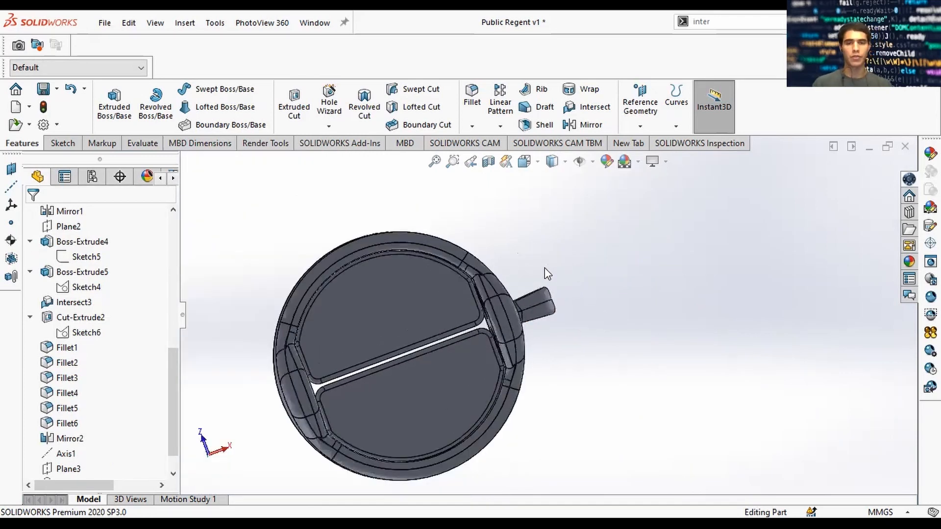
pyautogui.click(500, 126)
pyautogui.click(524, 147)
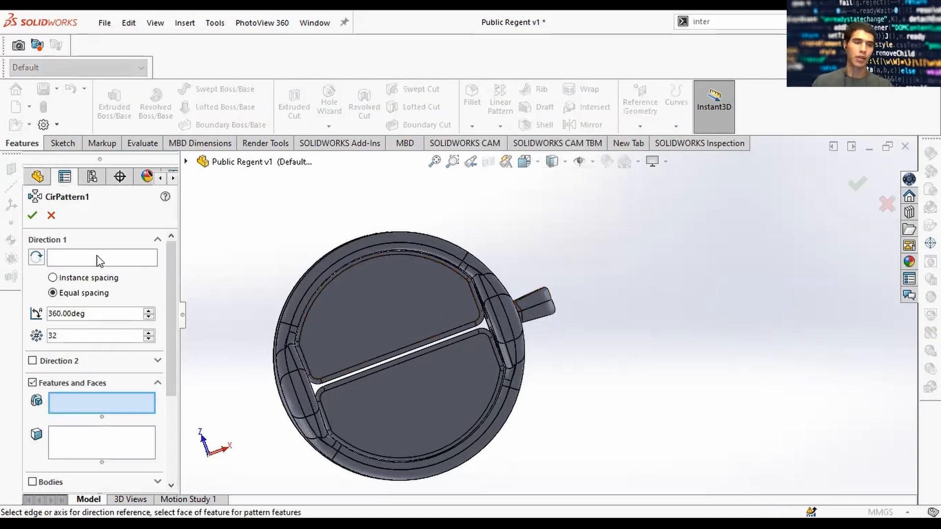
pyautogui.click(98, 260)
pyautogui.moveTo(516, 254); pyautogui.dragTo(510, 275, button='middle')
pyautogui.click(503, 267)
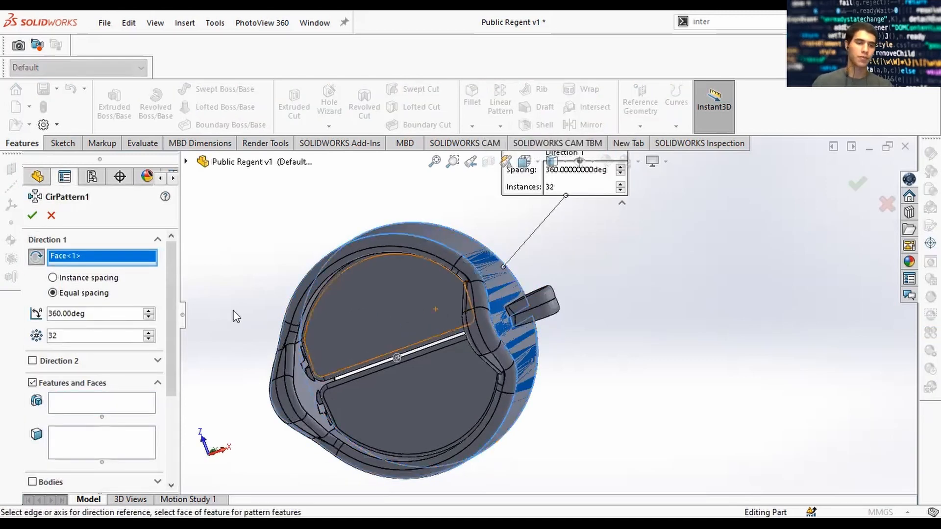
pyautogui.click(887, 204)
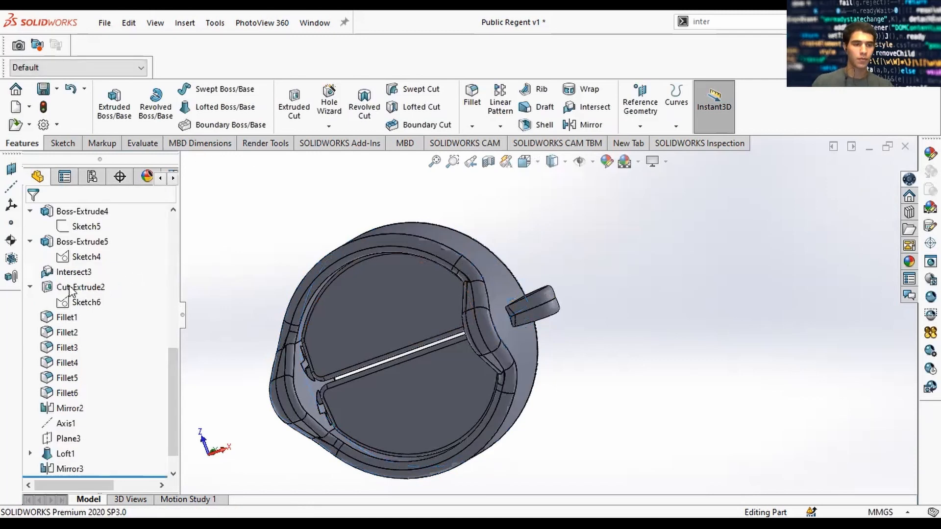
# Check which geometry belongs to each of the solid bodies Fillet6, Mirror2, Loft1 and Mirror3, and clear the selection
pyautogui.scroll(8, 97, 305)
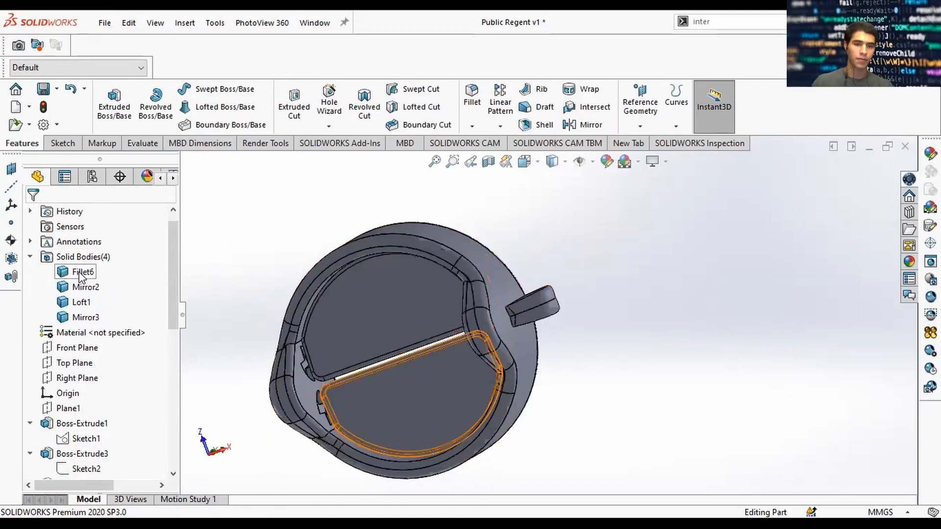
pyautogui.click(82, 272)
pyautogui.click(82, 287)
pyautogui.click(80, 302)
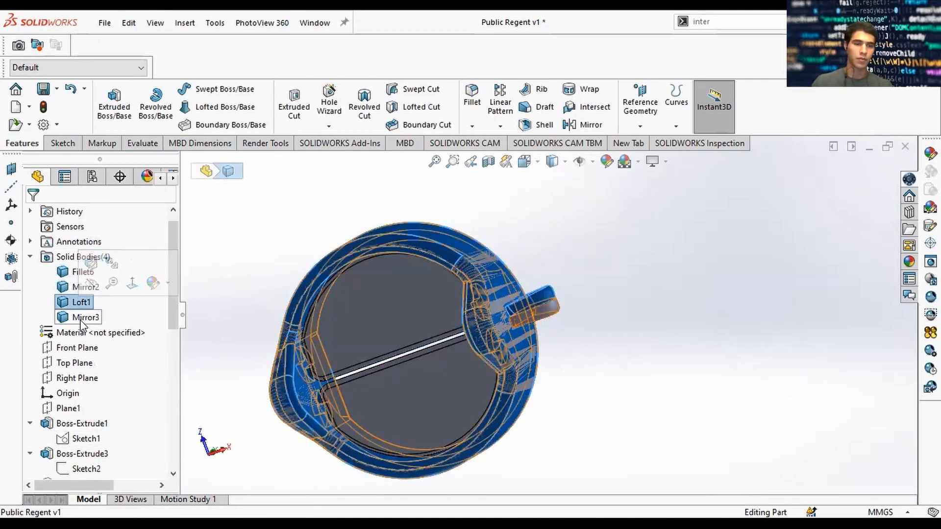
pyautogui.click(82, 318)
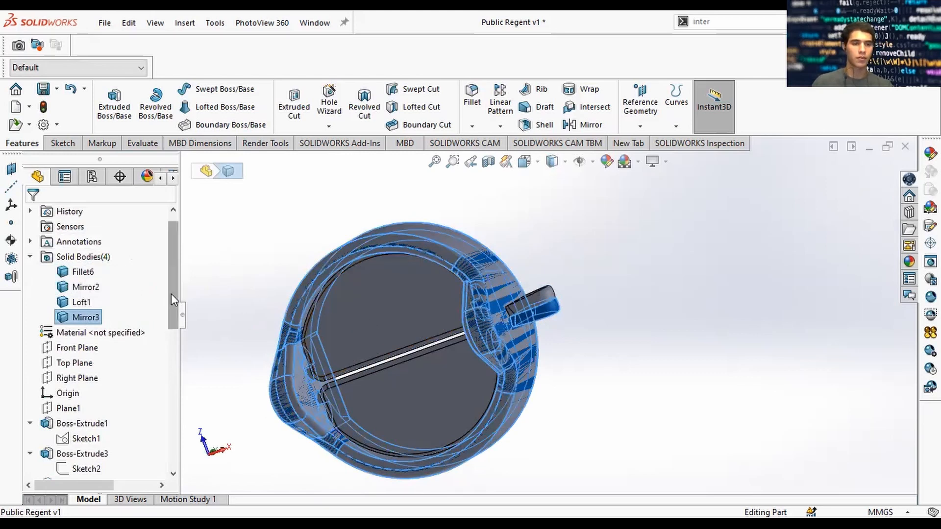
pyautogui.scroll(-4, 98, 260)
pyautogui.scroll(3, 98, 260)
pyautogui.click(88, 256)
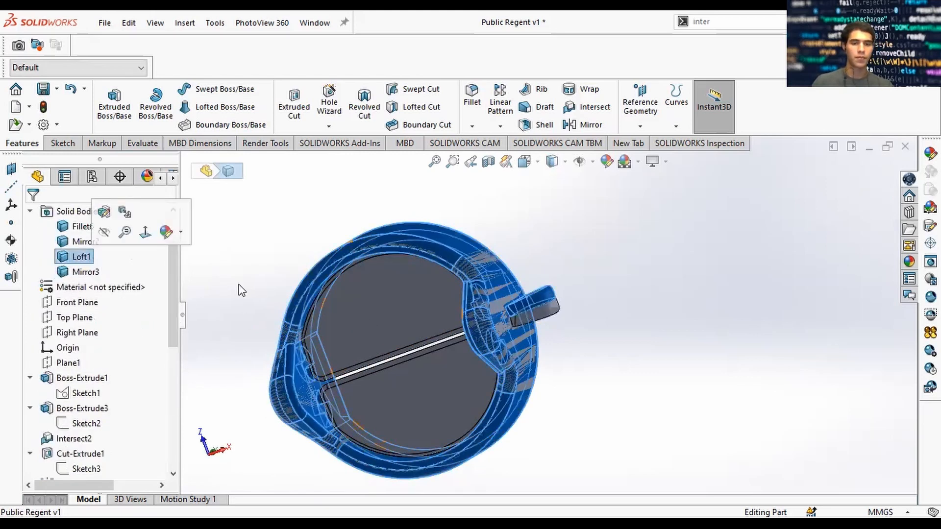
pyautogui.click(528, 247)
# Open the Mirror3 feature for editing and review which body it mirrors
pyautogui.moveTo(173, 319); pyautogui.dragTo(173, 457)
pyautogui.click(65, 469)
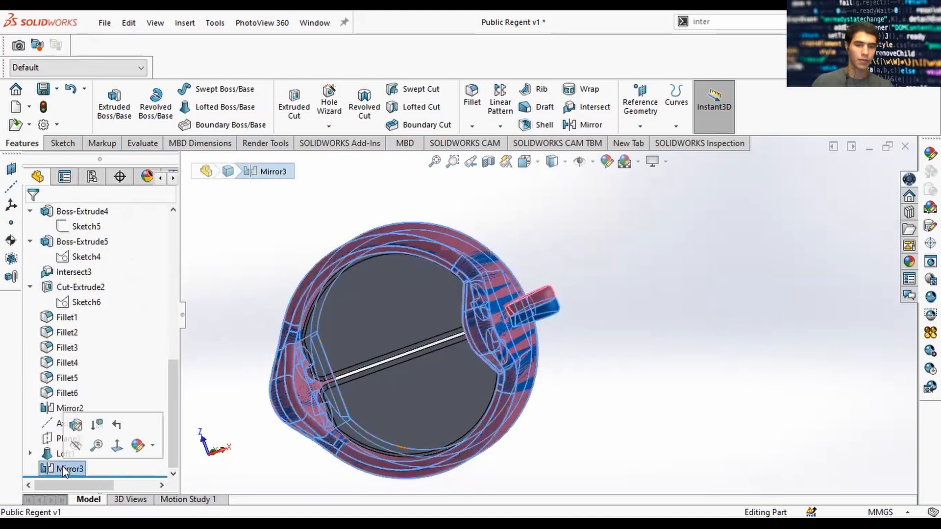
pyautogui.click(76, 445)
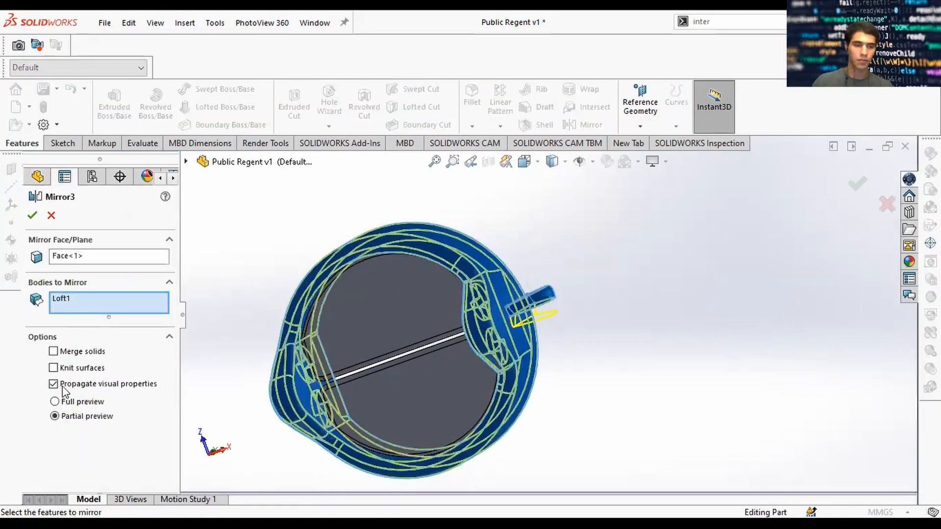
pyautogui.click(60, 299)
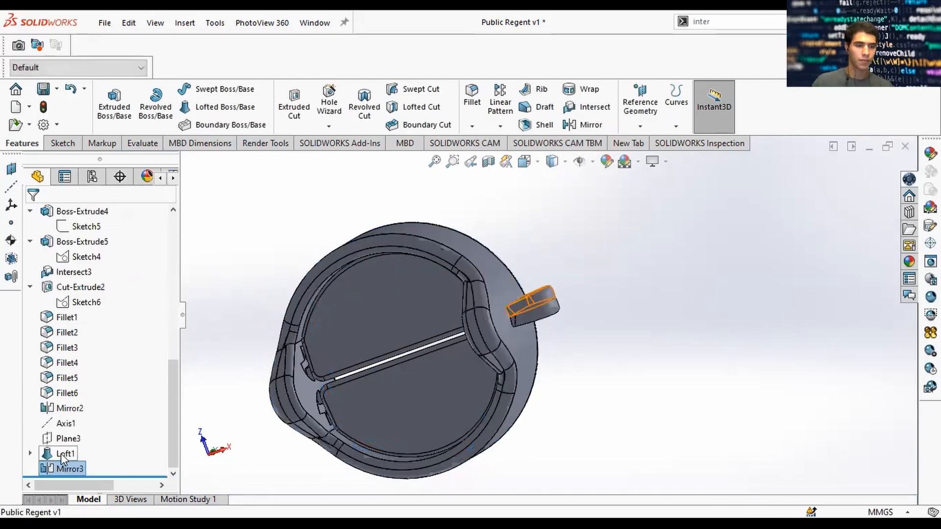
# Edit Loft1 to change its feature scope from selected bodies to All bodies, keeping Merge result on
pyautogui.click(64, 453)
pyautogui.click(101, 428)
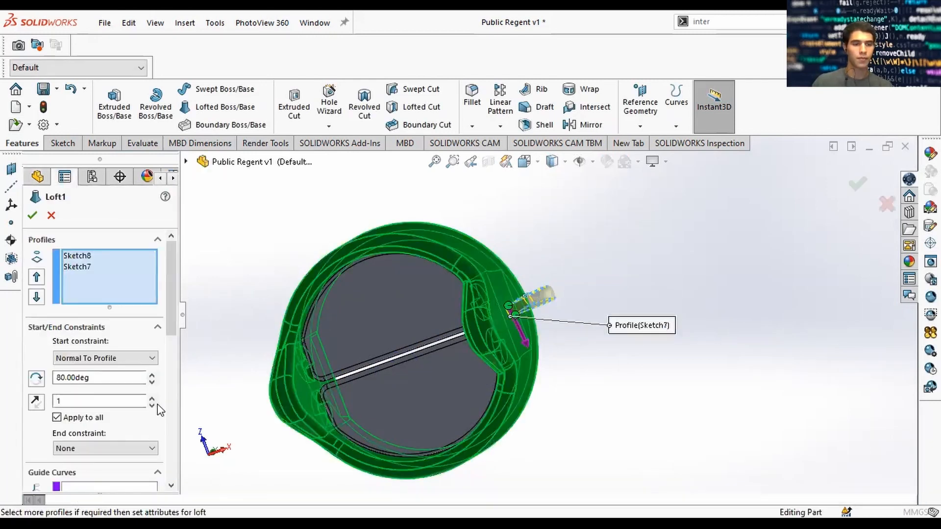
pyautogui.moveTo(173, 322); pyautogui.dragTo(171, 467)
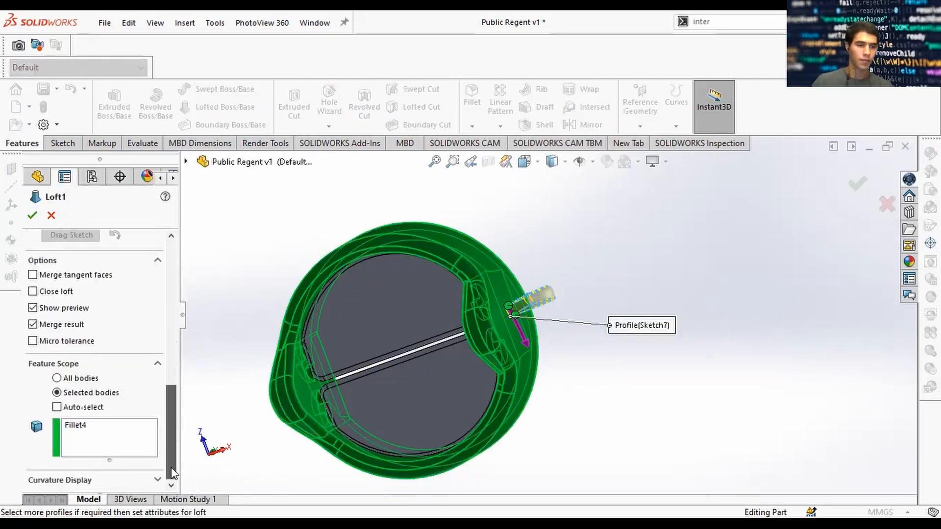
pyautogui.click(78, 425)
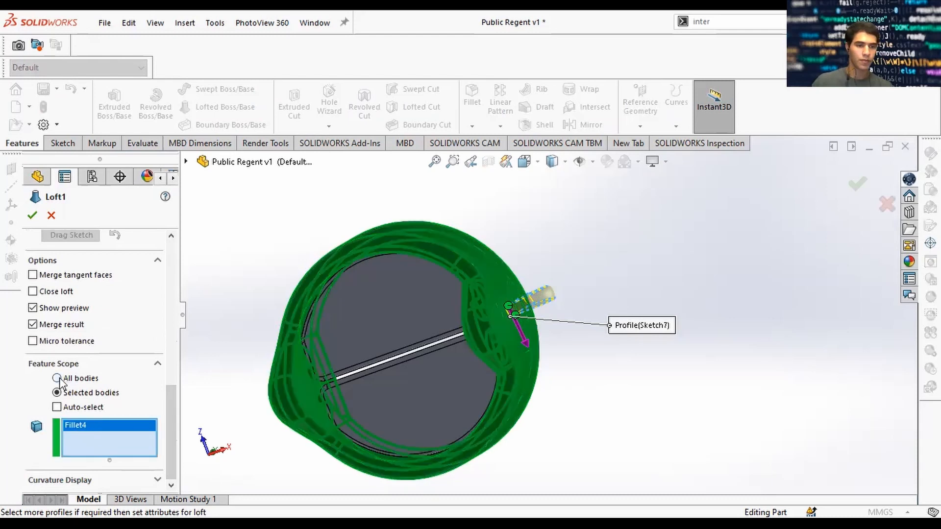
pyautogui.click(58, 378)
pyautogui.click(863, 178)
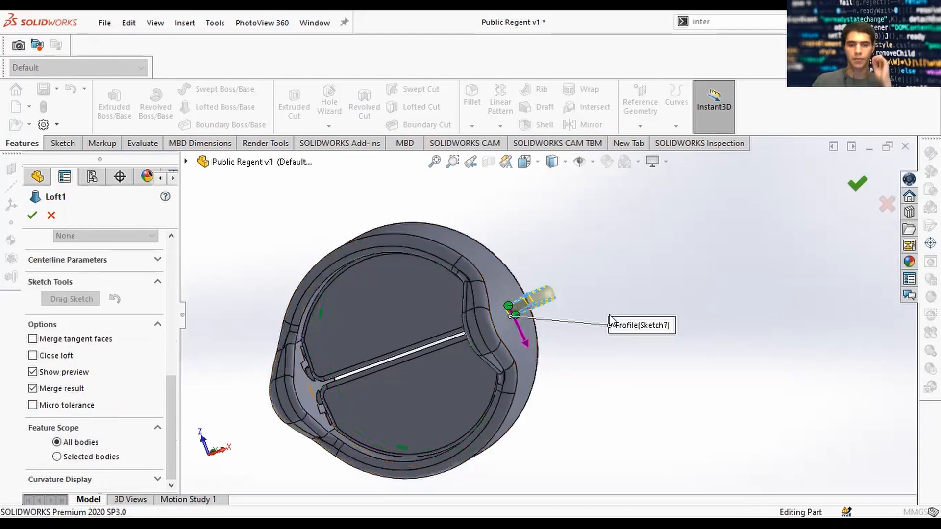
# Reopen Mirror3 to check its mirrored body, accept it and check which geometry the Mirror3 solid body covers
pyautogui.click(75, 467)
pyautogui.click(88, 427)
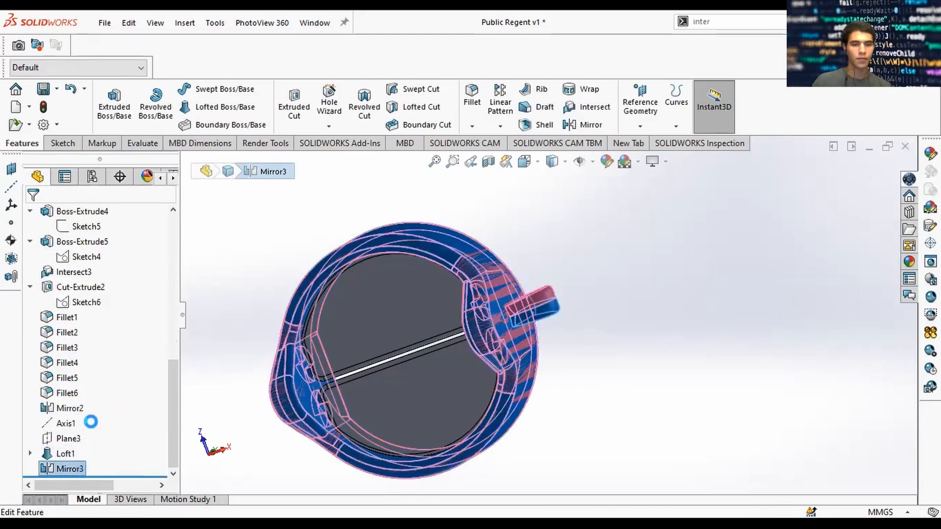
pyautogui.click(79, 299)
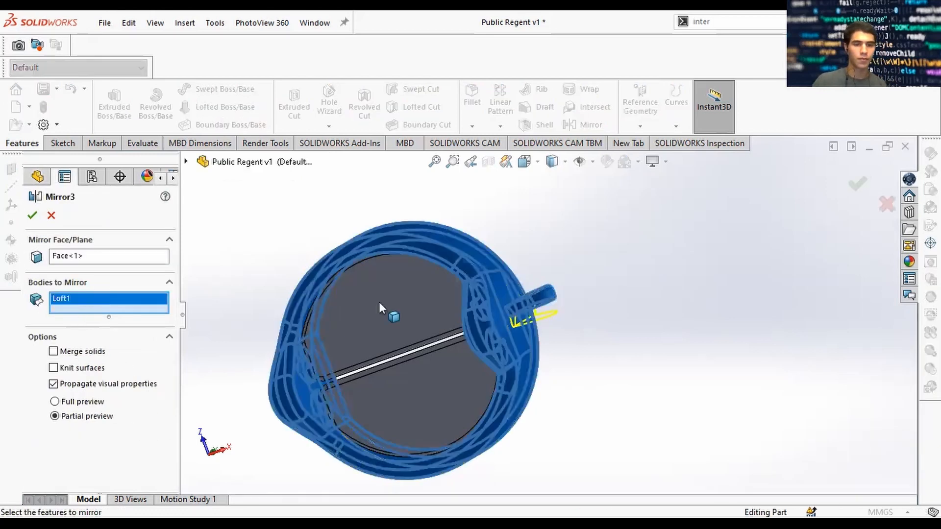
pyautogui.click(27, 214)
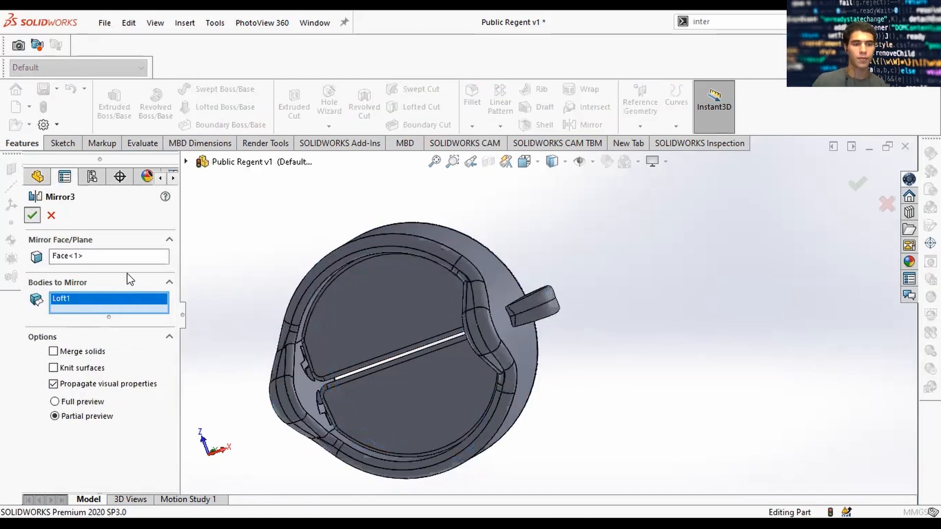
pyautogui.scroll(4, 105, 293)
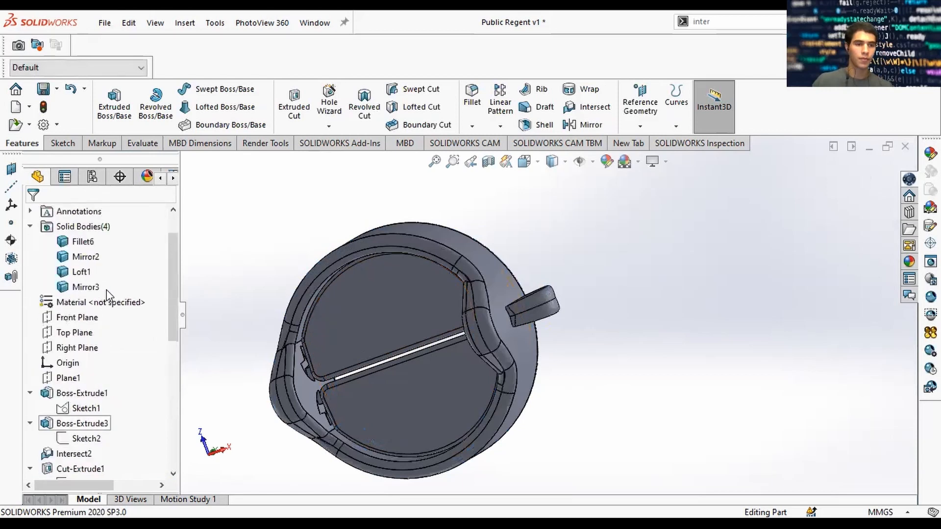
pyautogui.click(84, 287)
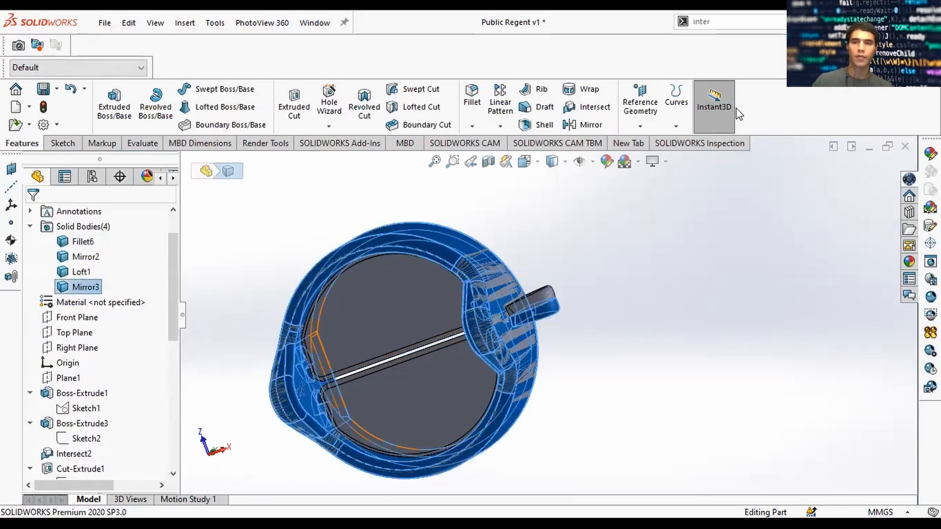
# Delete the Mirror3 solid body with the Delete/Keep Body command
pyautogui.press('w')
pyautogui.write('dele')
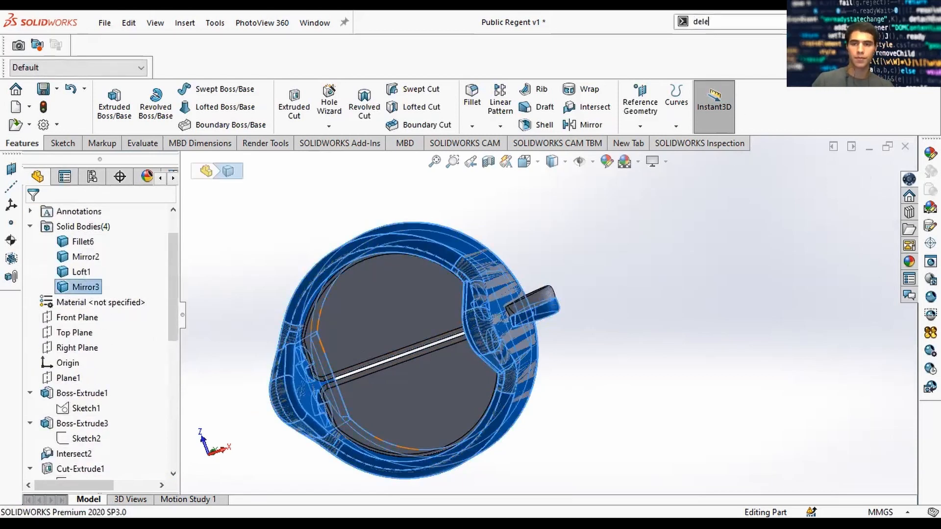
pyautogui.write('te')
pyautogui.click(730, 77)
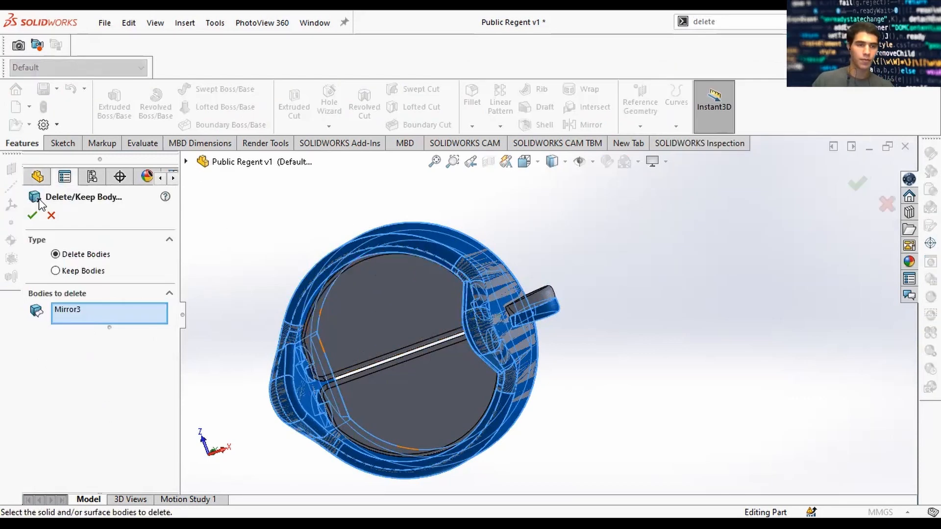
pyautogui.click(32, 215)
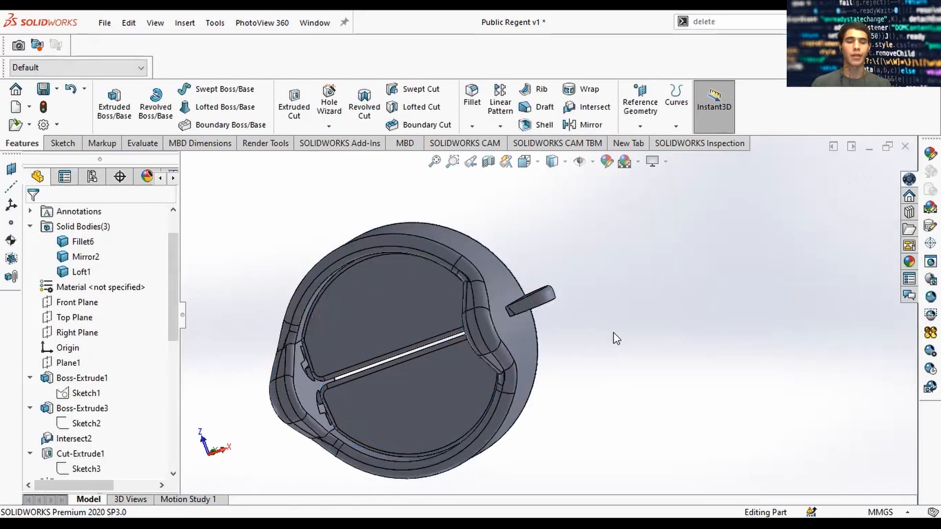
# Compare the model before and after the body deletion by rolling back, and remove the Body-Delete/Keep 1 feature
pyautogui.moveTo(171, 325); pyautogui.dragTo(155, 444)
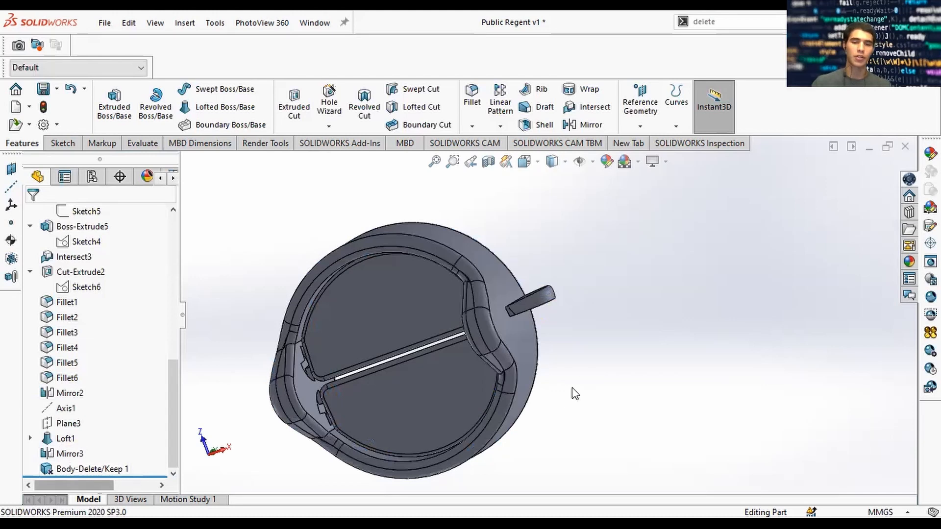
pyautogui.moveTo(573, 342); pyautogui.dragTo(570, 285, button='middle')
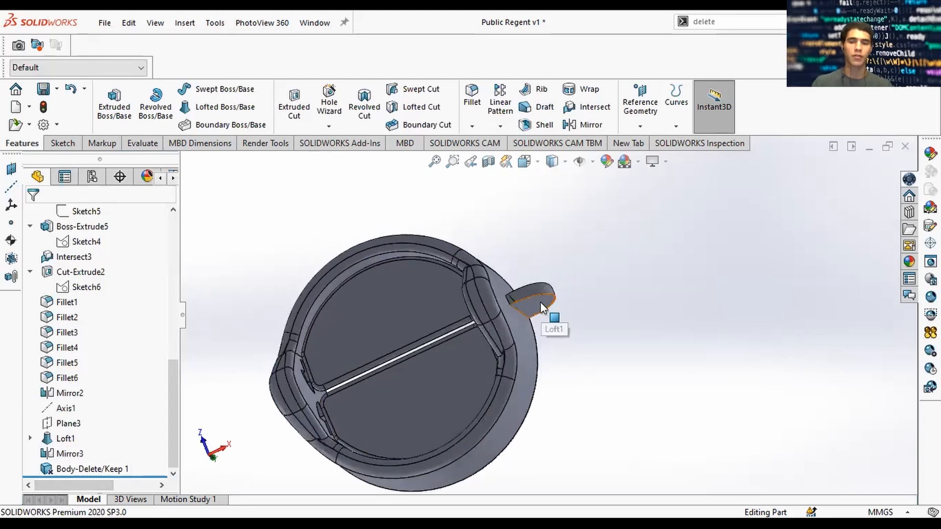
pyautogui.click(706, 22)
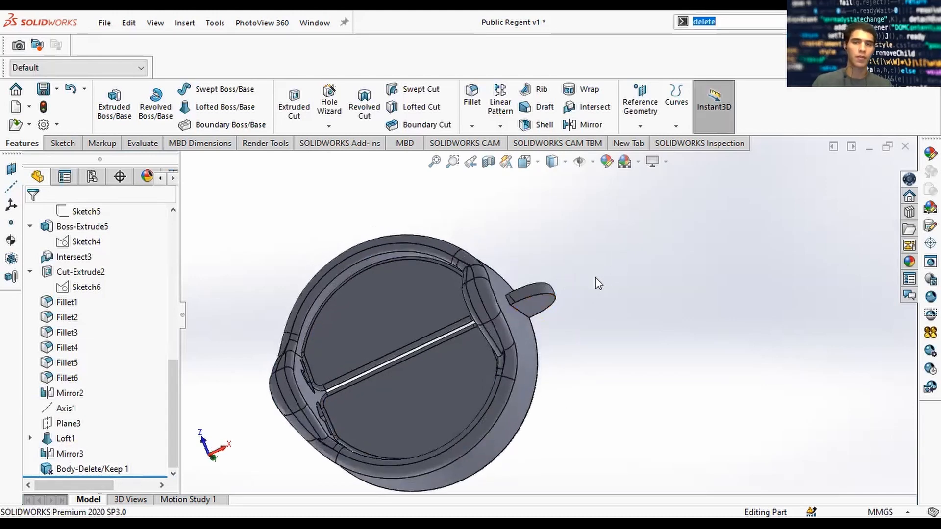
pyautogui.moveTo(101, 475); pyautogui.dragTo(100, 461)
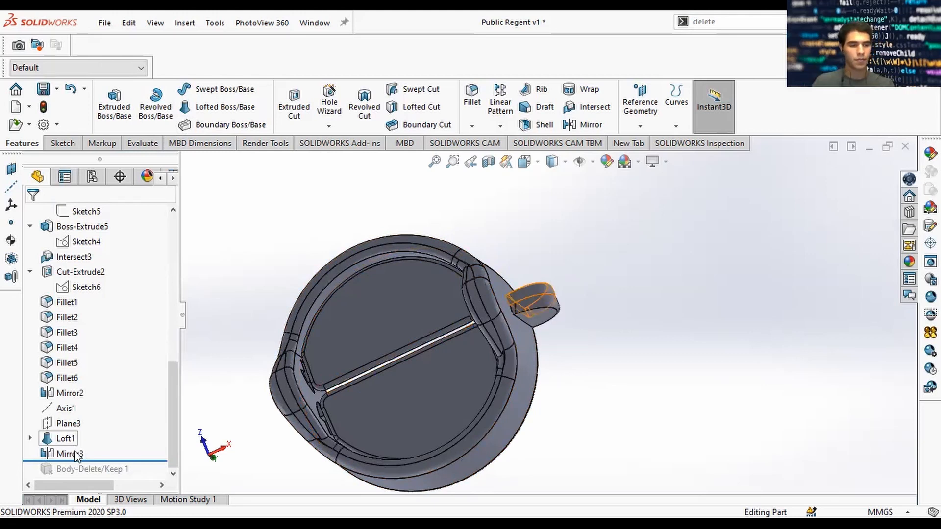
pyautogui.moveTo(84, 461); pyautogui.dragTo(86, 476)
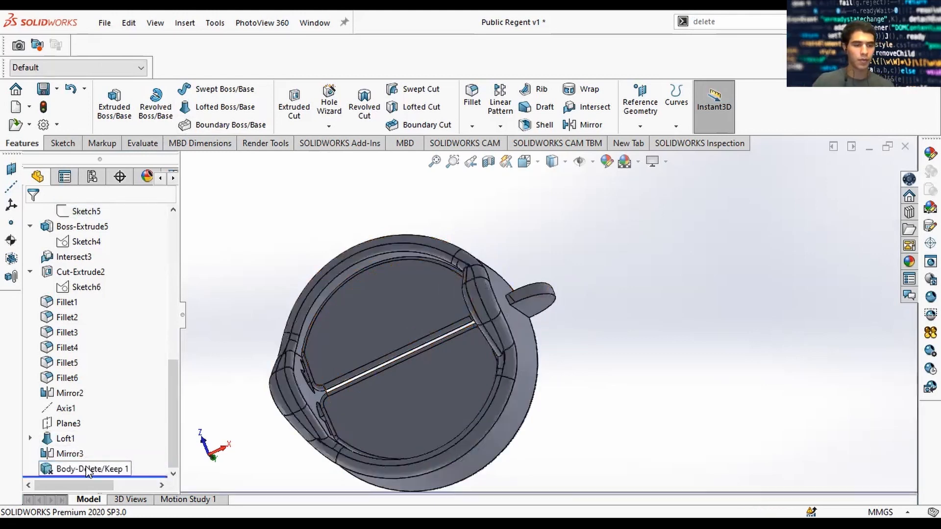
pyautogui.click(87, 470)
pyautogui.rightClick(87, 469)
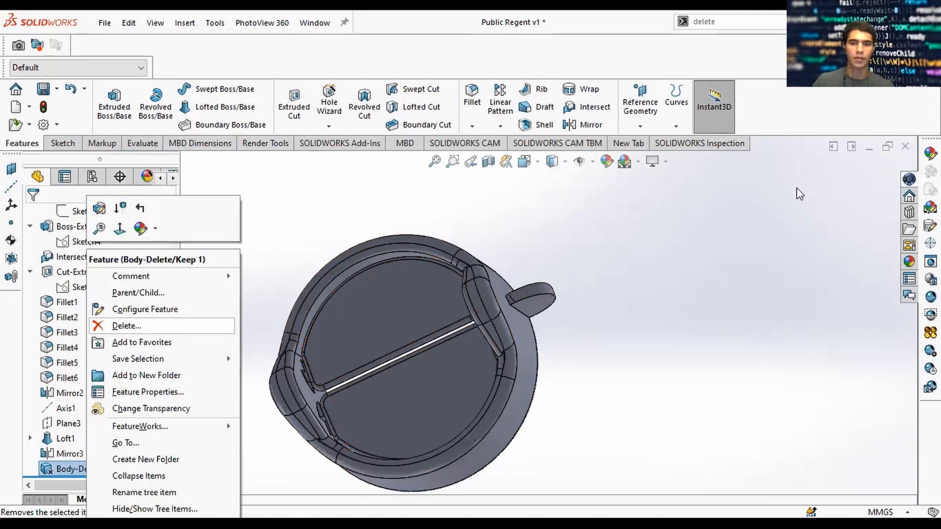
pyautogui.click(127, 325)
pyautogui.press('Return')
# Edit Loft1 to turn off Merge result so the loft stays a separate body
pyautogui.click(65, 453)
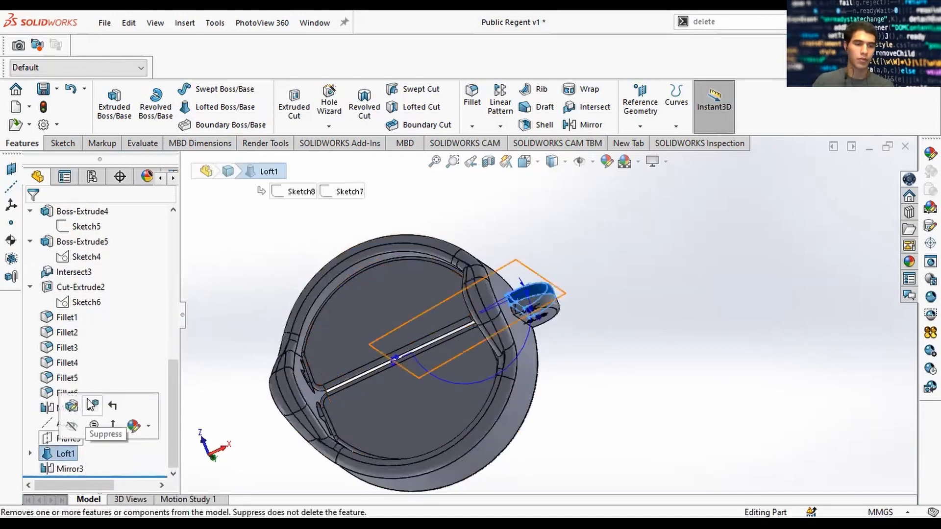
pyautogui.click(91, 405)
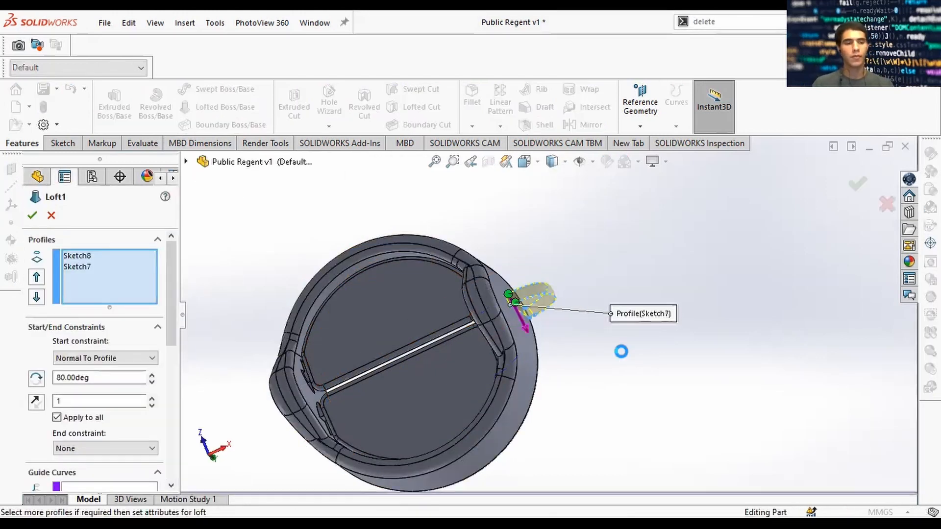
pyautogui.moveTo(171, 277); pyautogui.dragTo(172, 408)
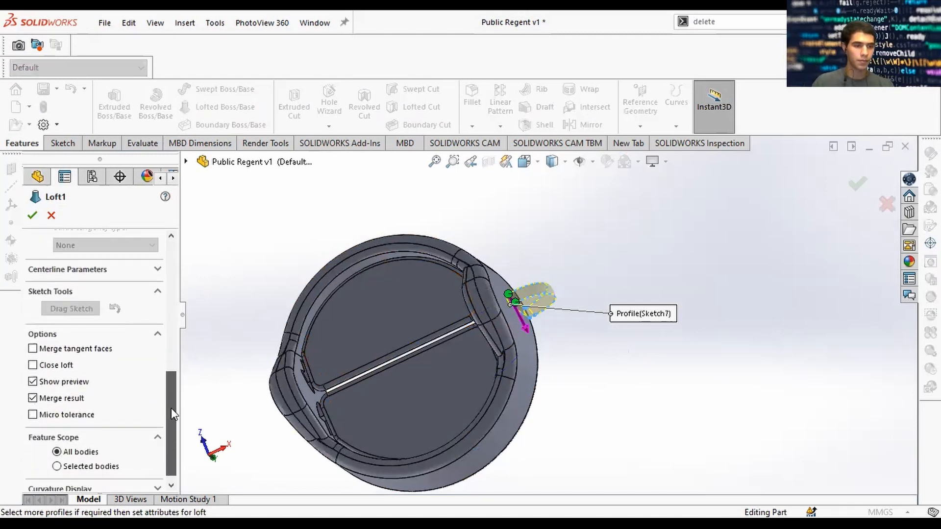
pyautogui.click(32, 398)
pyautogui.click(32, 216)
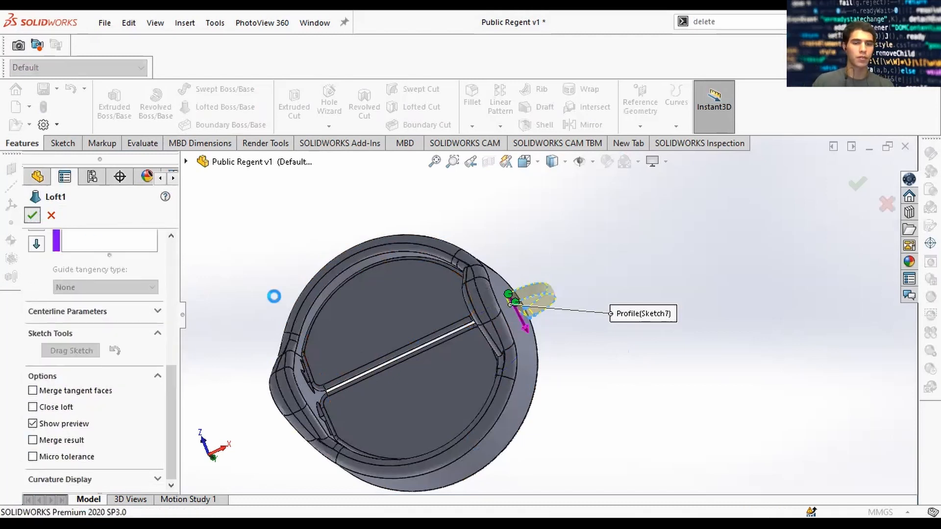
# Edit Mirror3 to replace the Fillet4 body to mirror with the Loft1 body
pyautogui.click(70, 468)
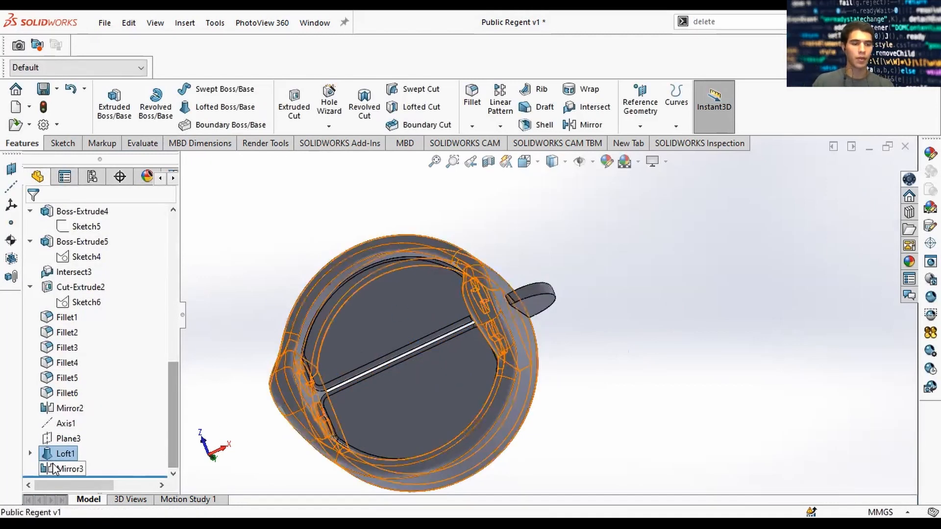
pyautogui.click(65, 423)
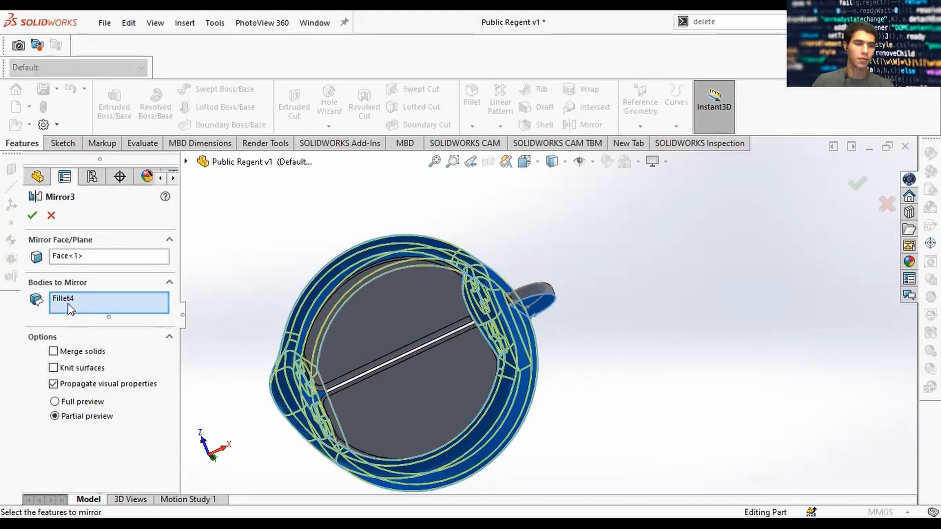
pyautogui.rightClick(69, 302)
pyautogui.click(113, 311)
pyautogui.click(539, 300)
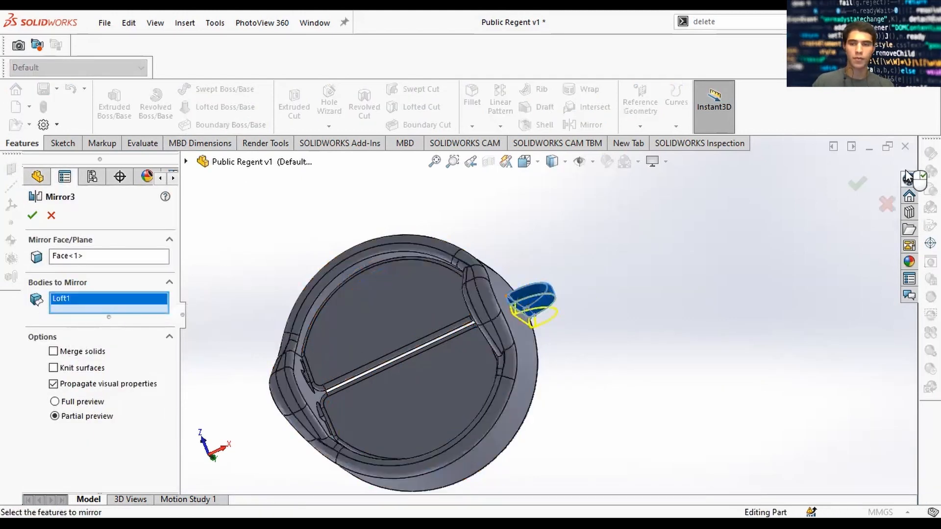
pyautogui.rightClick(613, 378)
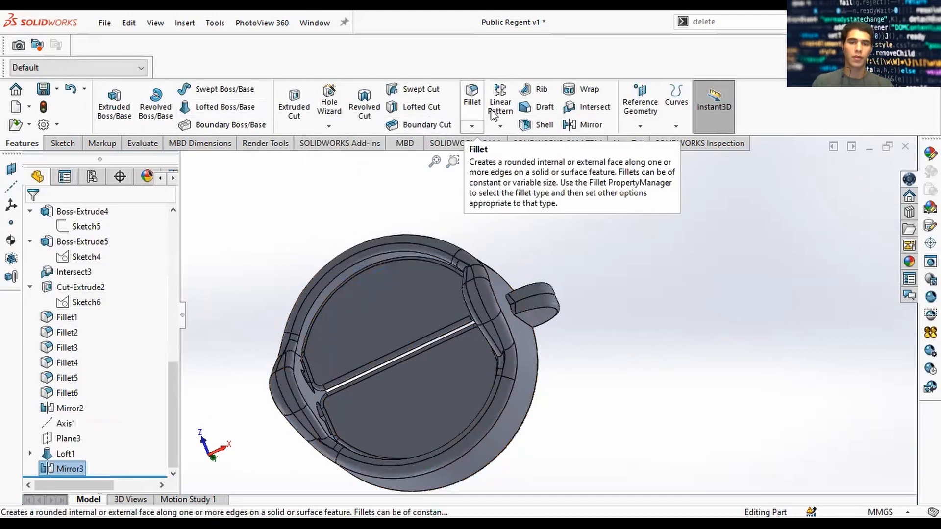
# Set up a circular pattern about the ring's outer cylindrical face with 32 equally spaced instances over 360 degrees
pyautogui.click(500, 126)
pyautogui.click(516, 161)
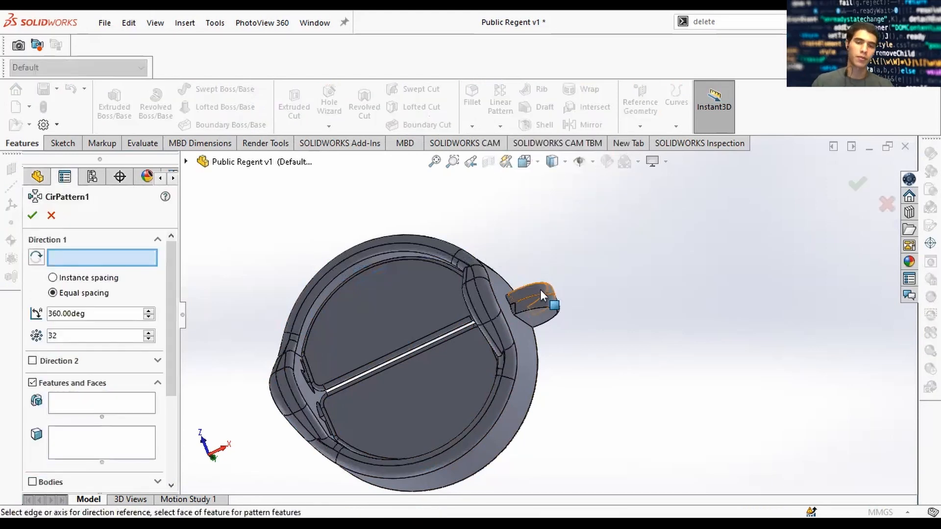
pyautogui.moveTo(513, 262); pyautogui.dragTo(510, 279, button='middle')
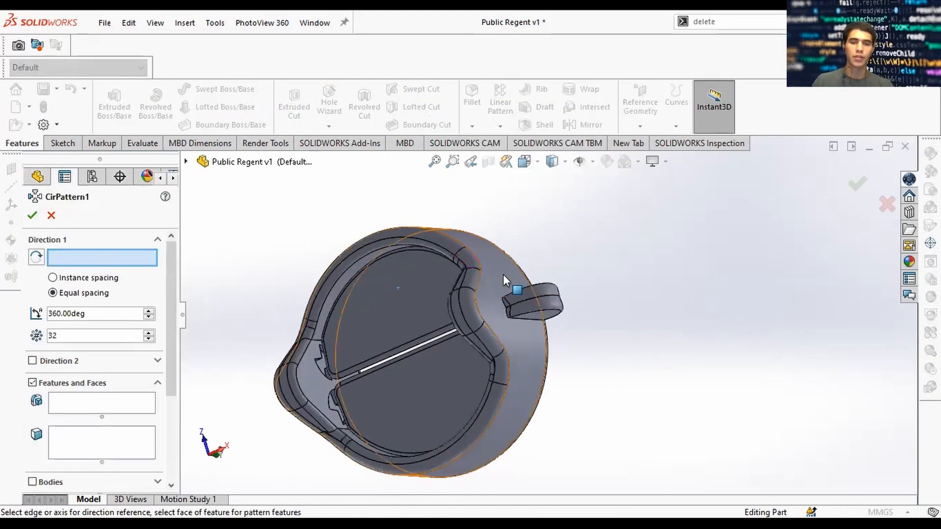
pyautogui.click(504, 274)
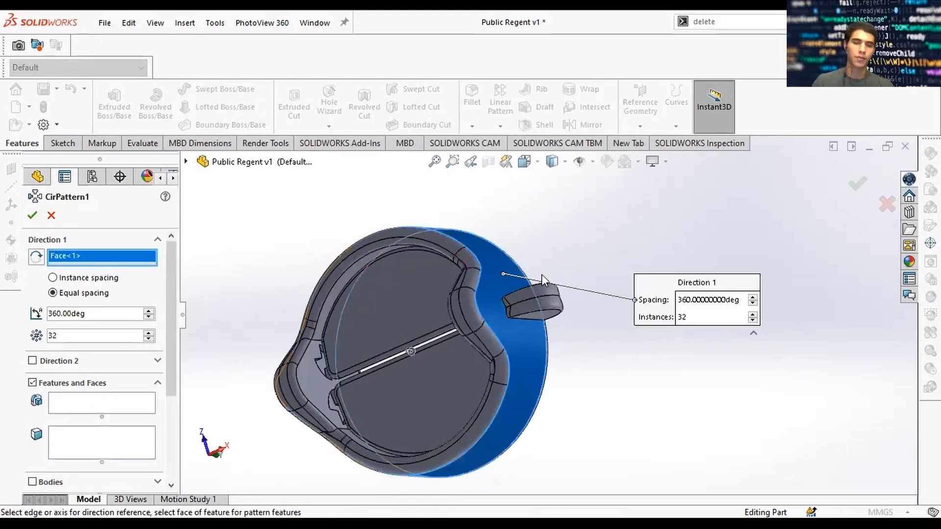
pyautogui.click(124, 341)
# Switch the circular pattern from features and faces to bodies, pattern the Loft1 and Mirror3 bodies, and accept it
pyautogui.click(33, 383)
pyautogui.scroll(-2, 69, 384)
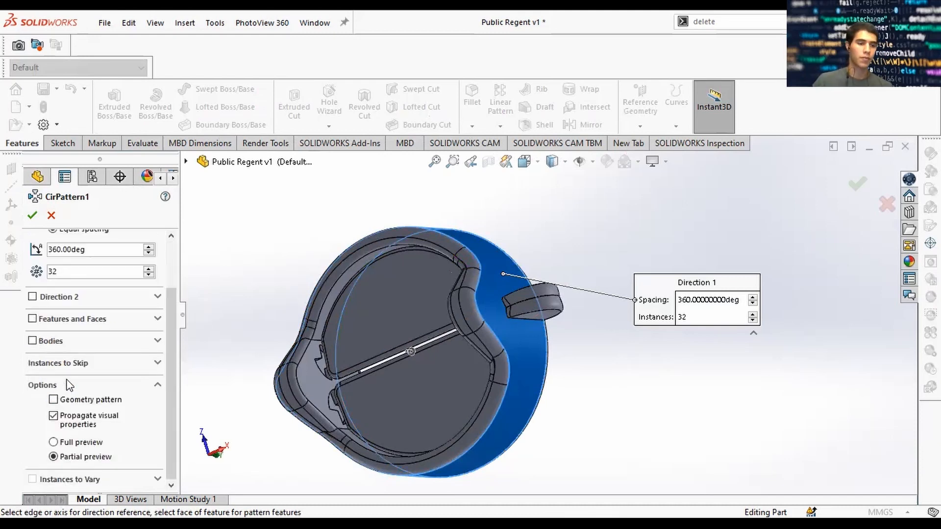
pyautogui.click(32, 340)
pyautogui.click(524, 308)
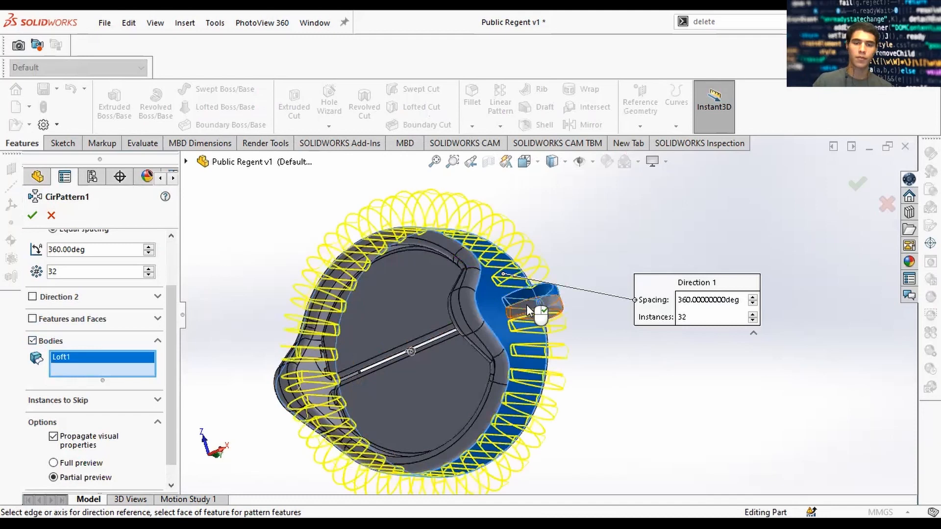
pyautogui.click(518, 304)
pyautogui.moveTo(518, 303); pyautogui.dragTo(528, 264, button='middle')
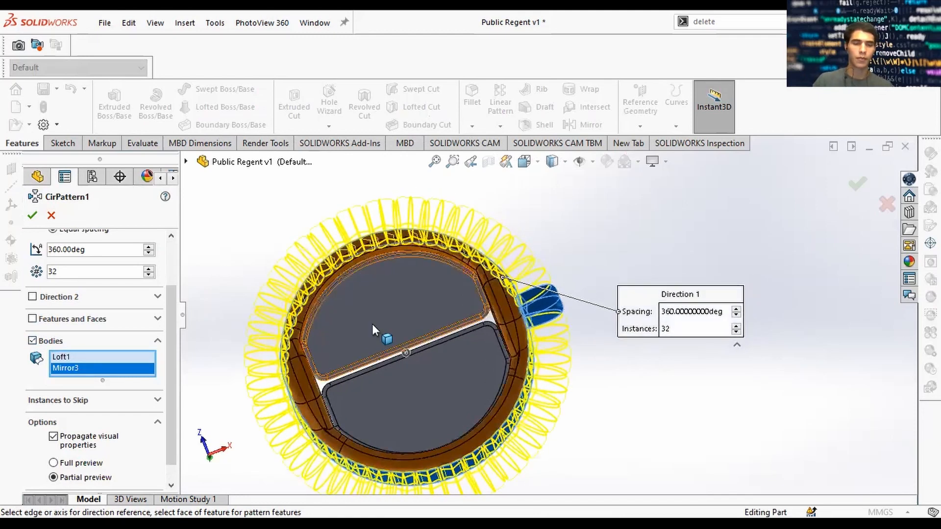
pyautogui.click(32, 215)
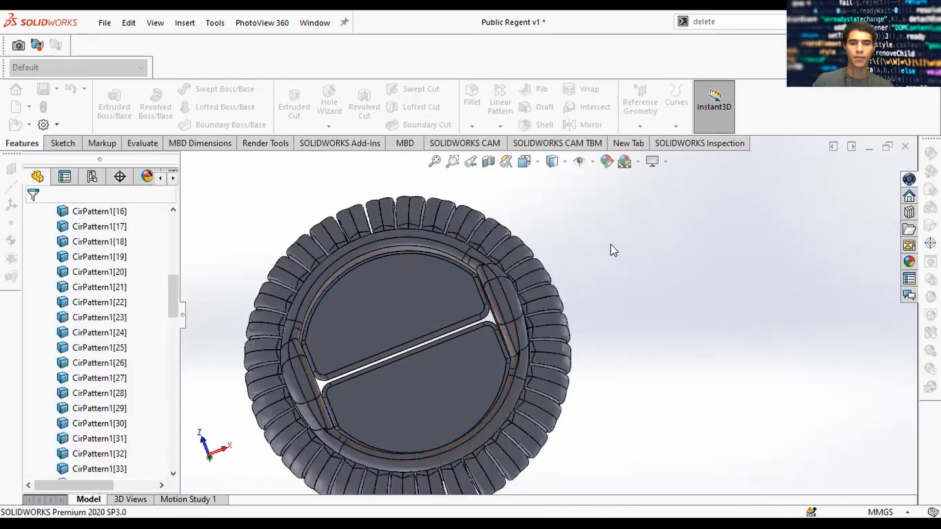
# View the patterned ring in an angled standard orientation and collapse the Solid Bodies folder in the feature tree
pyautogui.moveTo(624, 280); pyautogui.dragTo(664, 344, button='middle')
pyautogui.press('space')
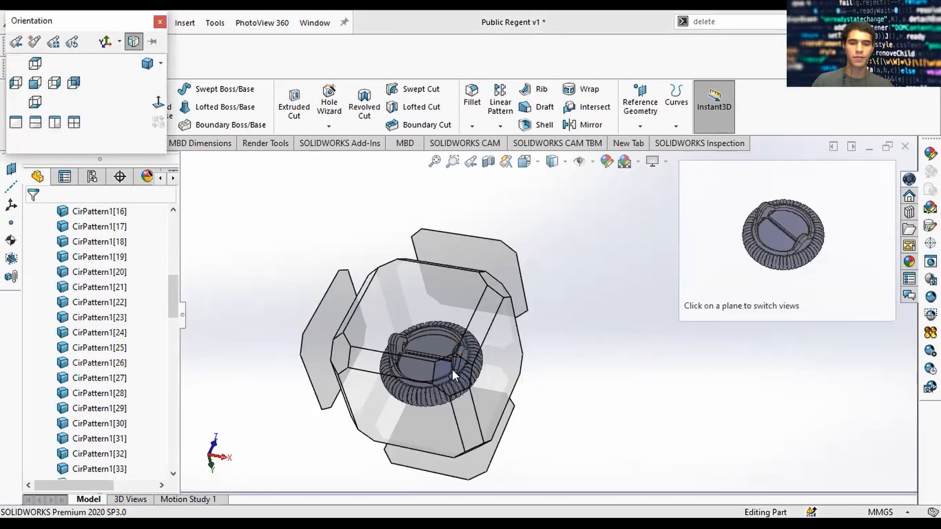
pyautogui.click(452, 369)
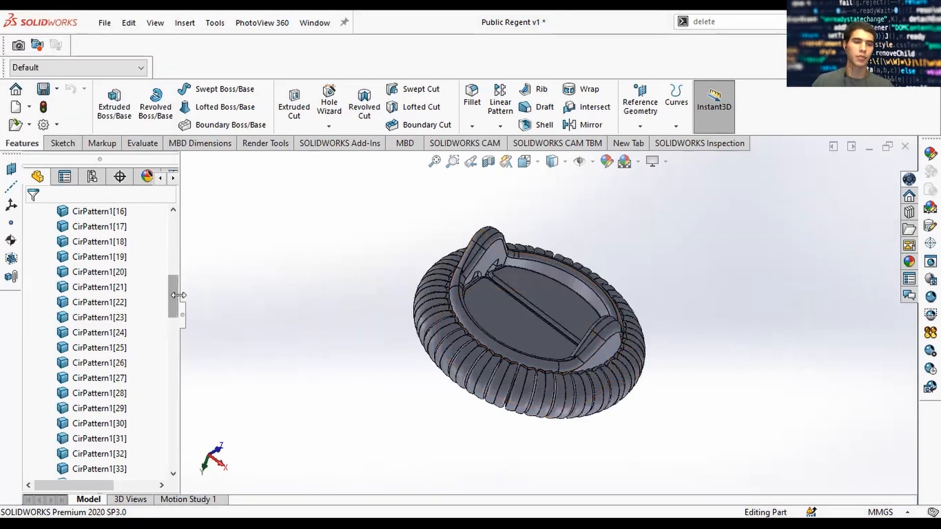
pyautogui.moveTo(167, 316); pyautogui.dragTo(164, 231)
pyautogui.click(30, 272)
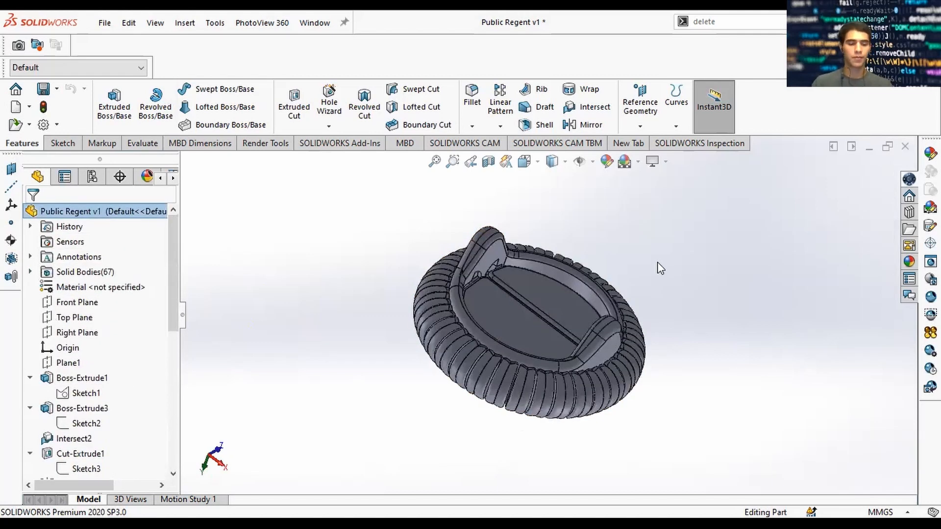
# Roll the view so the ring sits level and save the part
pyautogui.rightClick(675, 272)
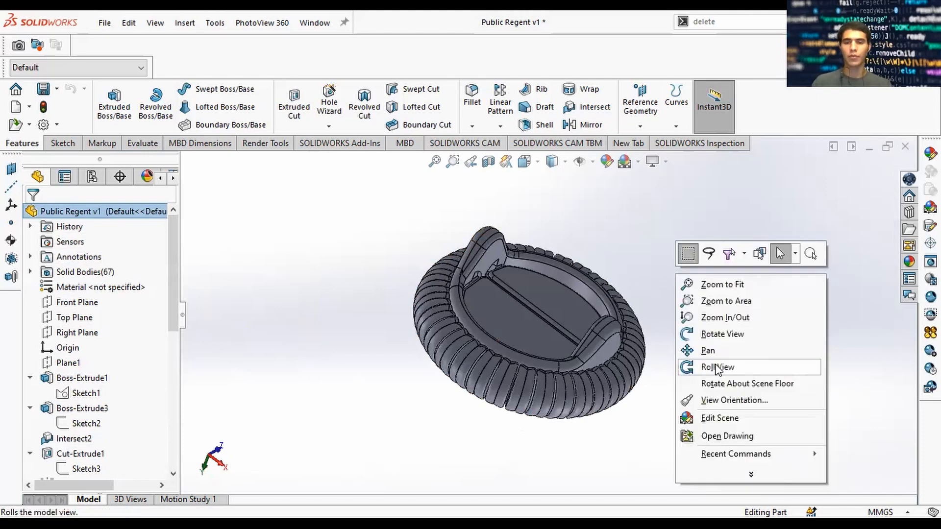
pyautogui.click(714, 363)
pyautogui.moveTo(713, 363); pyautogui.dragTo(634, 356)
pyautogui.click(43, 89)
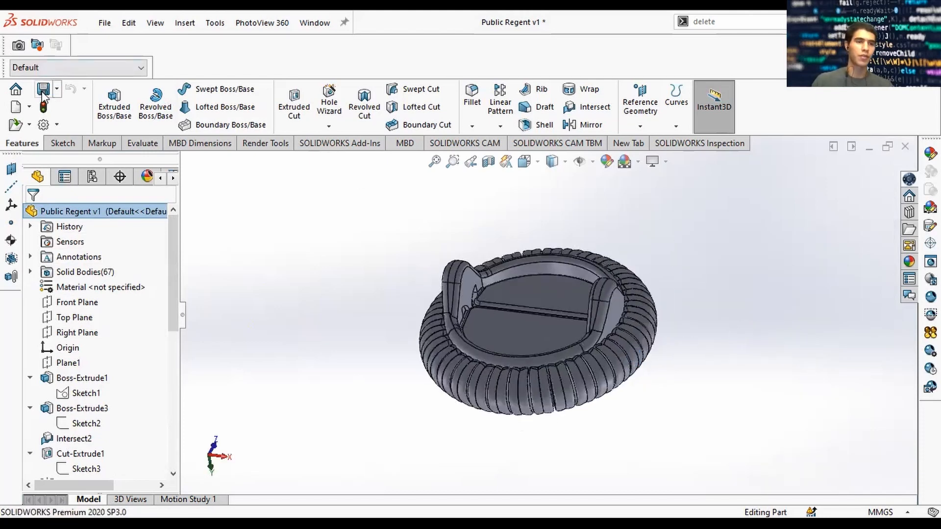
# Collapse the expanded Boss-Extrude and Cut-Extrude features in the feature tree down to CirPattern1
pyautogui.click(30, 378)
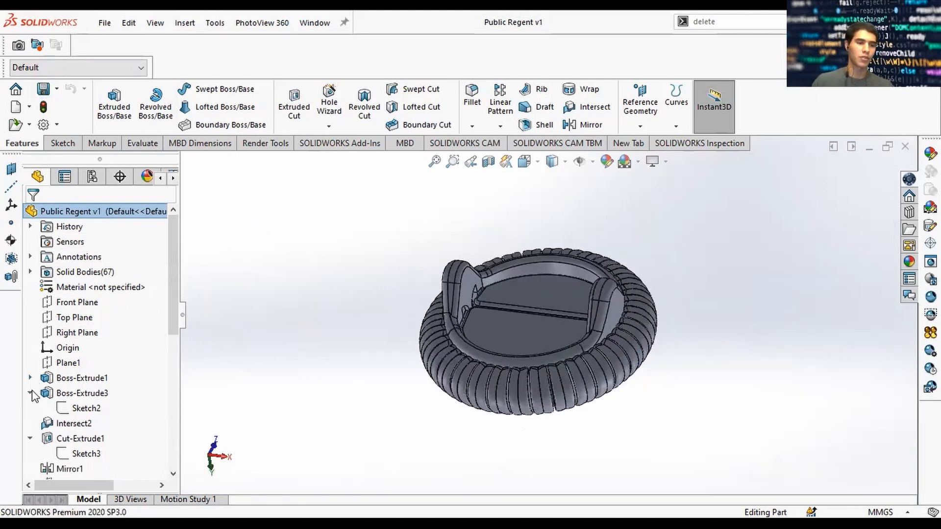
pyautogui.click(30, 393)
pyautogui.click(30, 423)
pyautogui.click(30, 469)
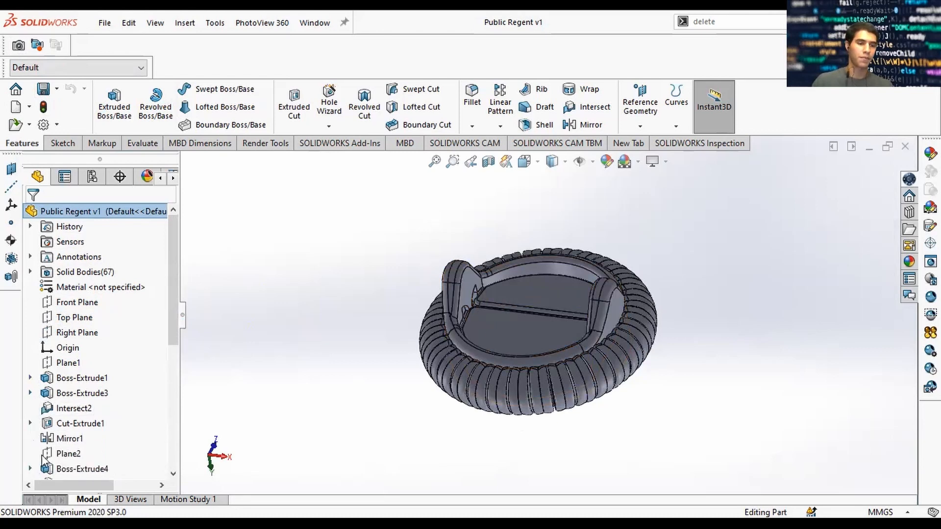
pyautogui.scroll(-3, 35, 455)
pyautogui.click(30, 393)
pyautogui.scroll(-1, 36, 372)
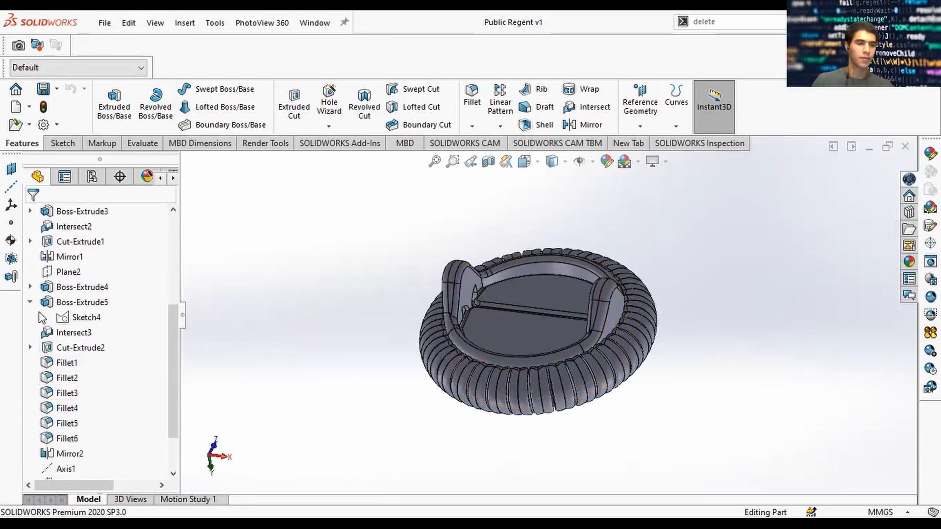
pyautogui.click(30, 302)
pyautogui.scroll(-1, 45, 364)
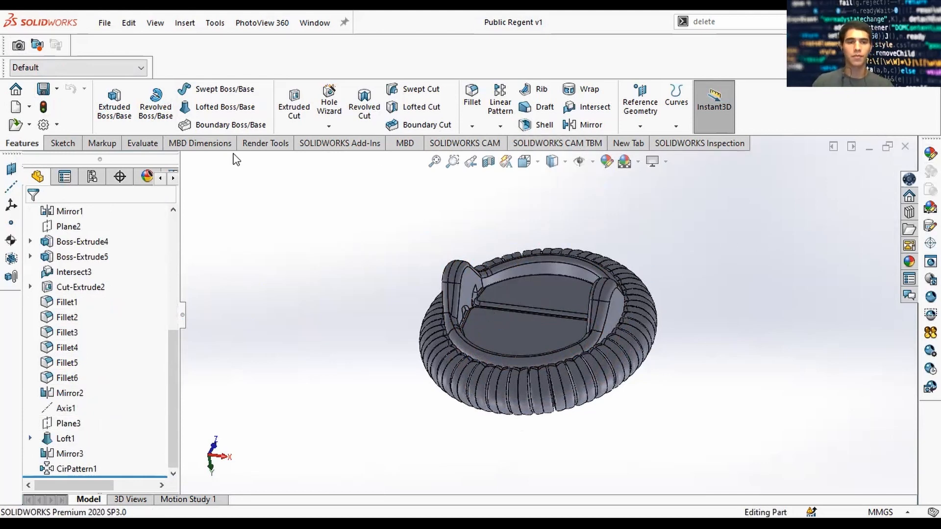
# Open the material library for the part and search it for "carbo"
pyautogui.click(259, 145)
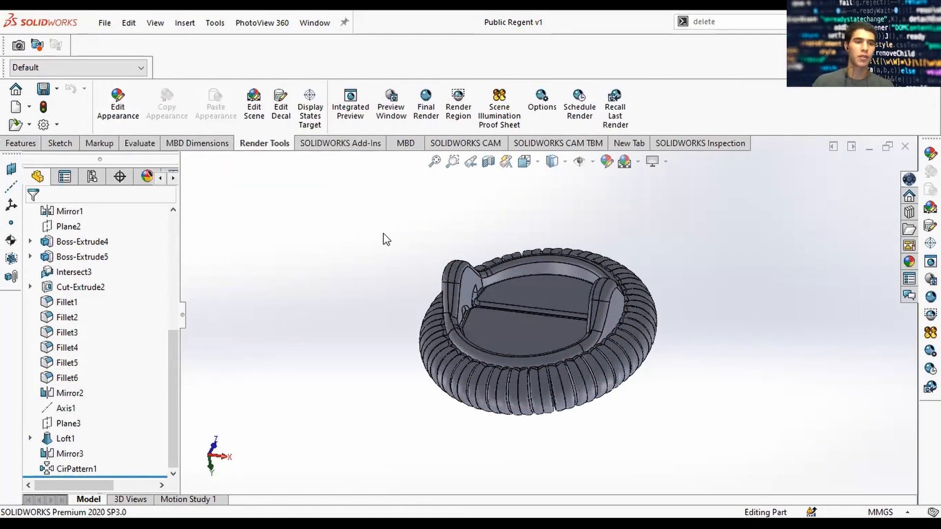
pyautogui.write('s')
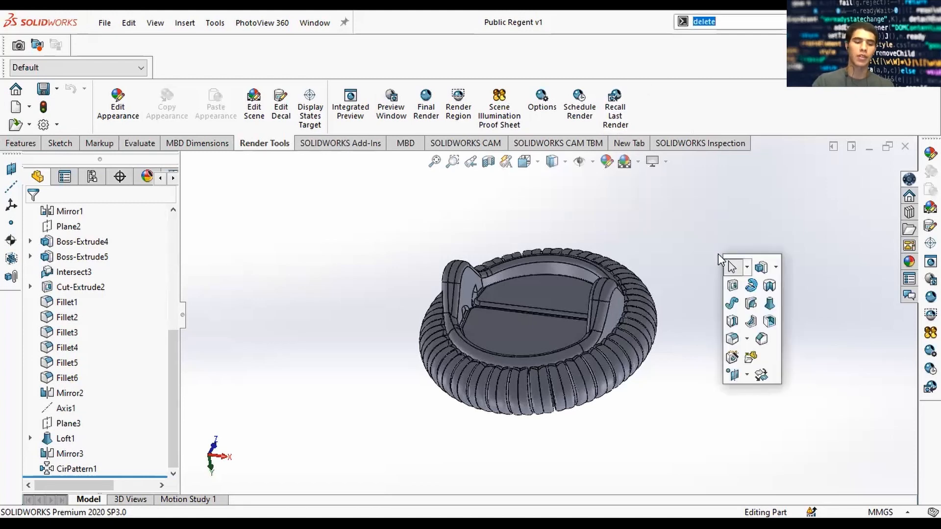
pyautogui.write('edit')
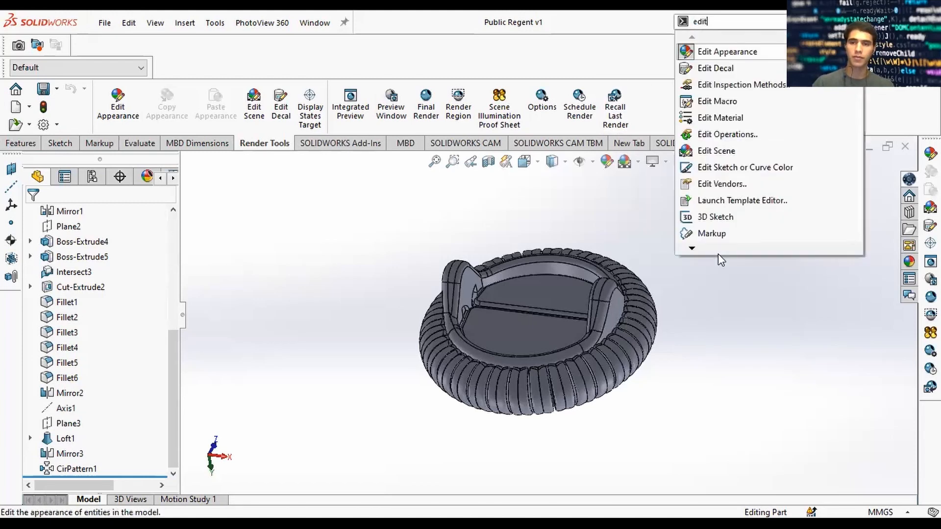
pyautogui.click(738, 117)
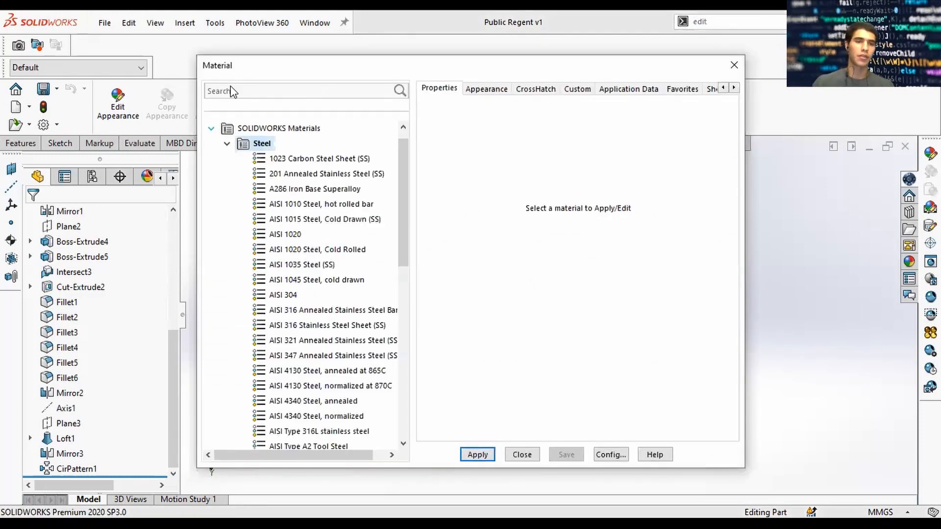
pyautogui.click(233, 91)
pyautogui.write('carbo')
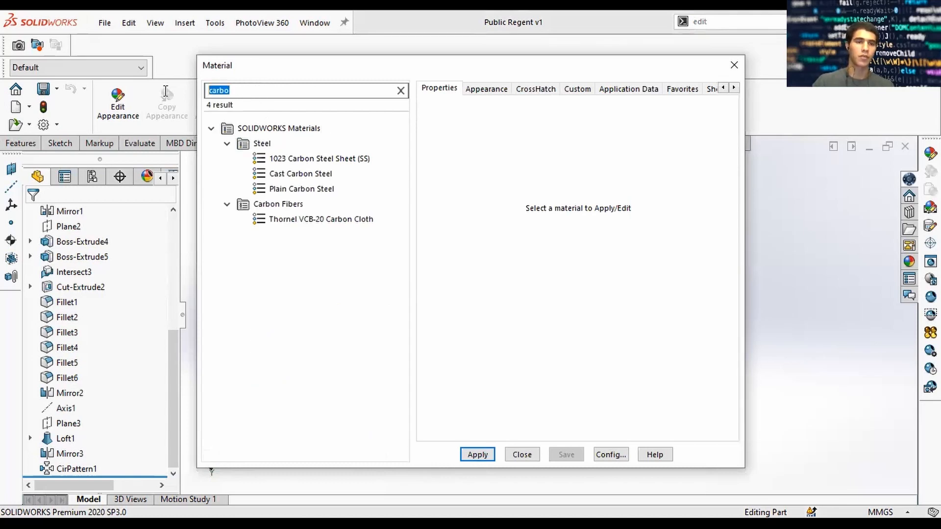
# Search the material library for "py", look through the Custom Materials category, and close the library without applying a material
pyautogui.write('py')
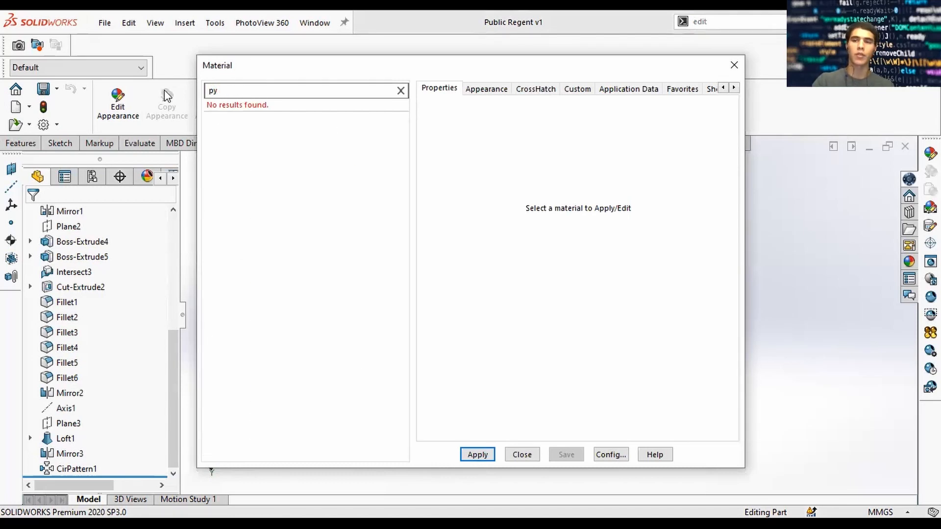
pyautogui.press('BackSpace')
pyautogui.press('BackSpace')
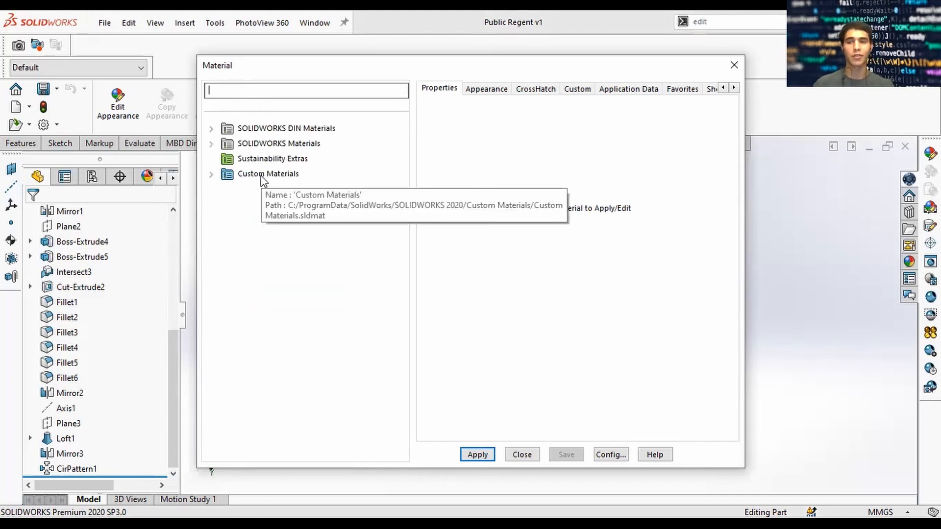
pyautogui.click(211, 174)
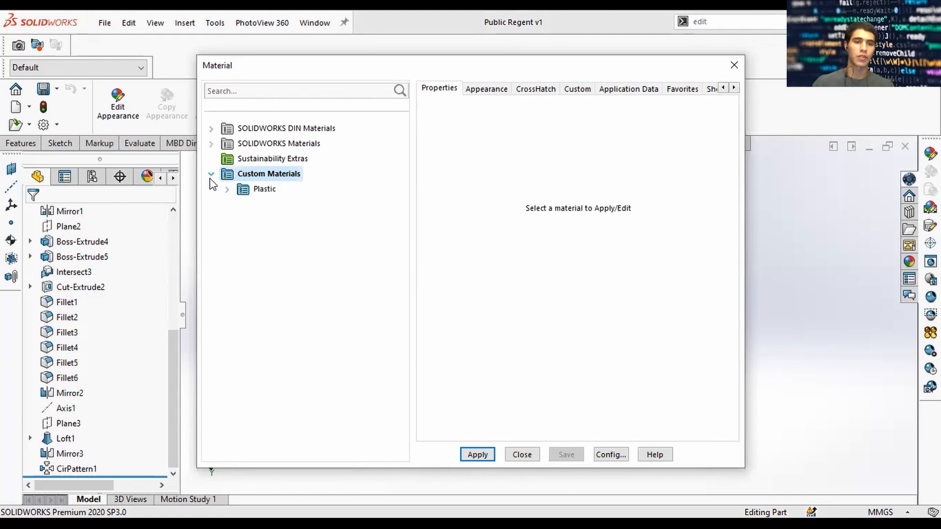
pyautogui.doubleClick(258, 176)
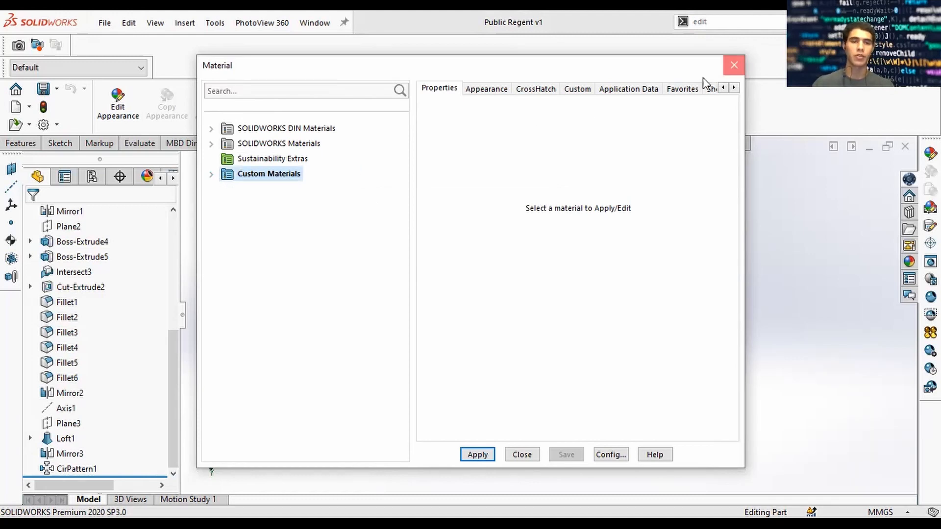
pyautogui.click(733, 65)
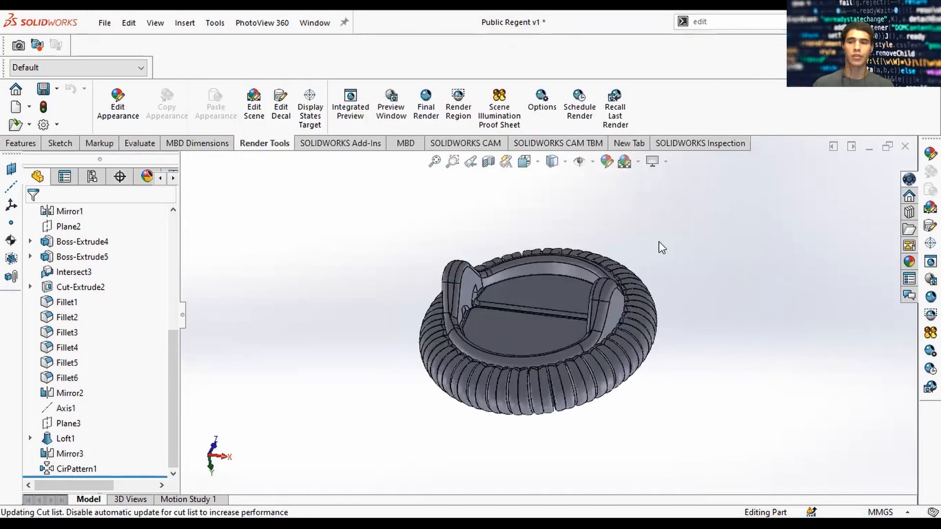
# Open the appearance settings for the whole part
pyautogui.moveTo(704, 333); pyautogui.dragTo(702, 324, button='middle')
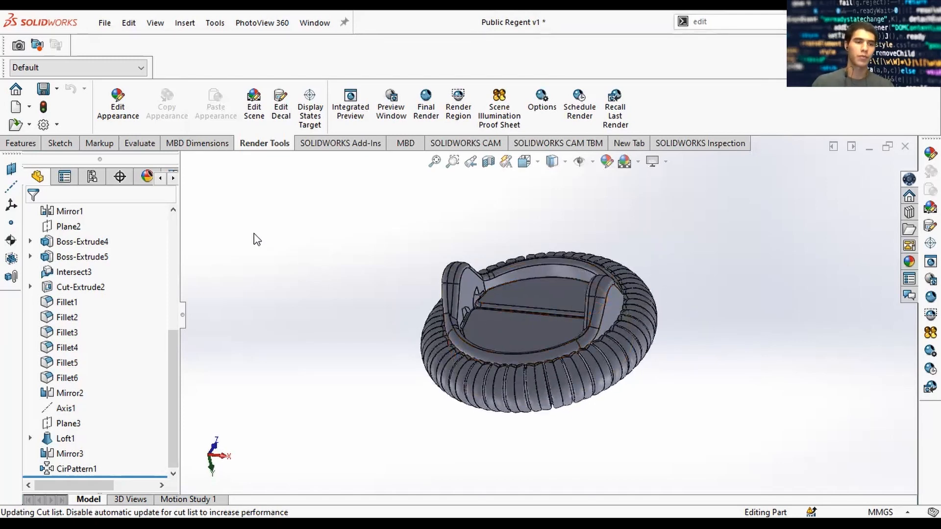
pyautogui.click(725, 22)
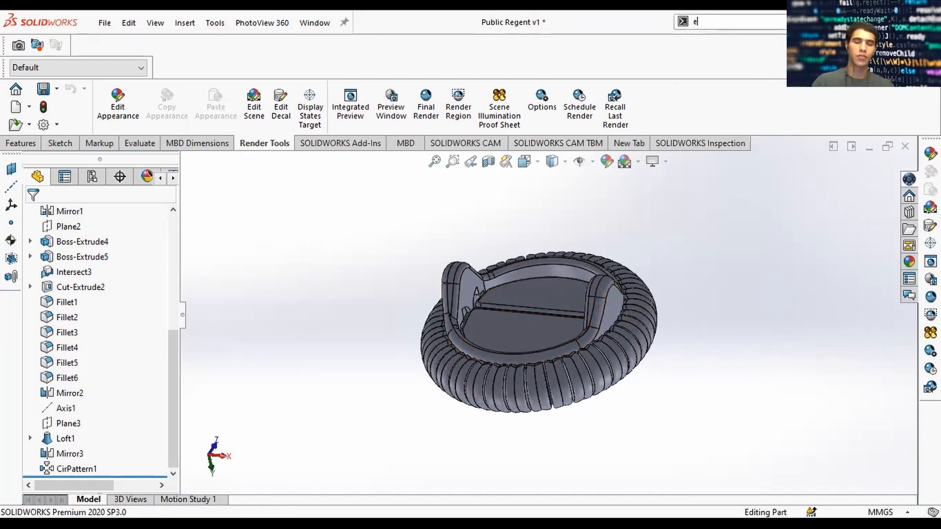
pyautogui.write('edit ap')
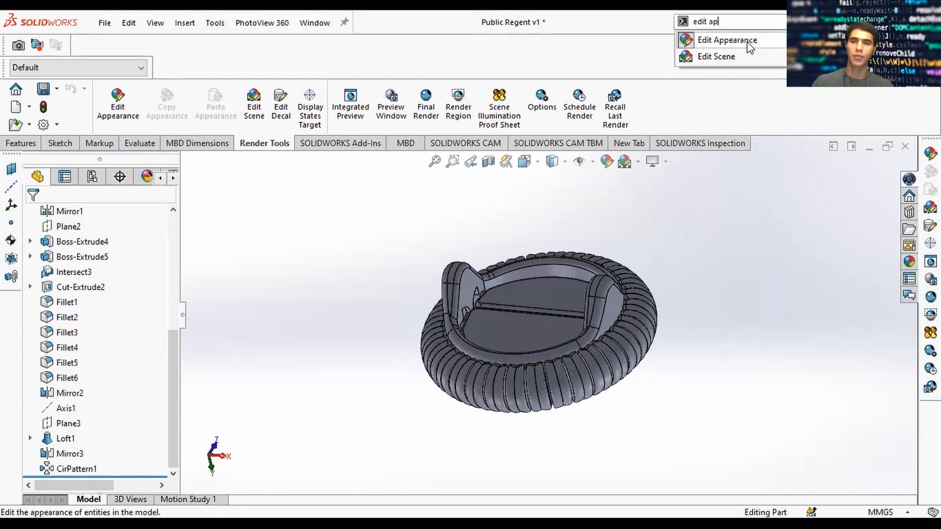
pyautogui.click(698, 42)
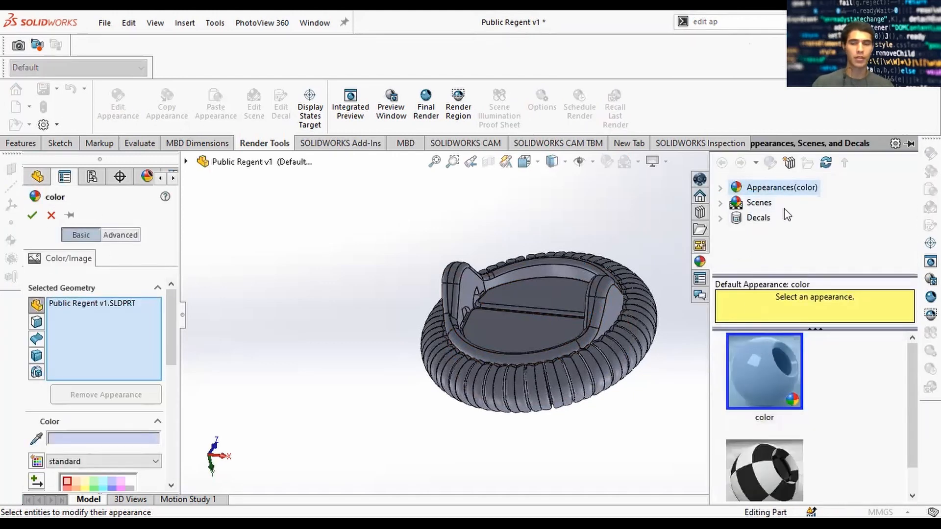
pyautogui.click(37, 214)
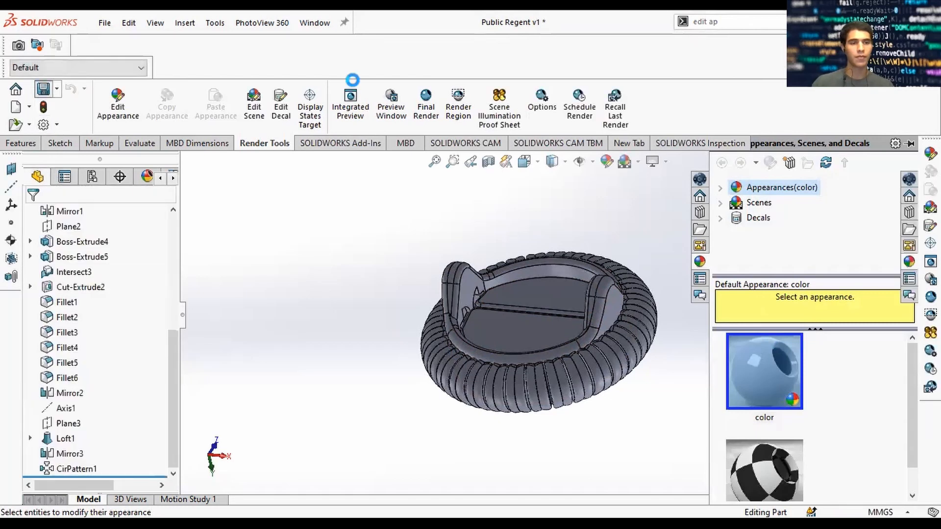
pyautogui.click(770, 21)
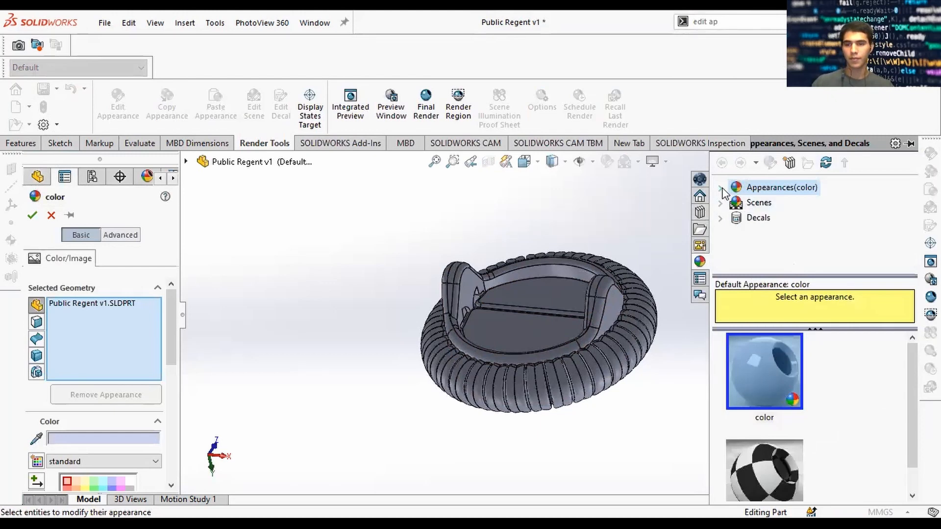
# Apply the black high gloss plastic appearance to the whole part
pyautogui.click(720, 187)
pyautogui.click(736, 202)
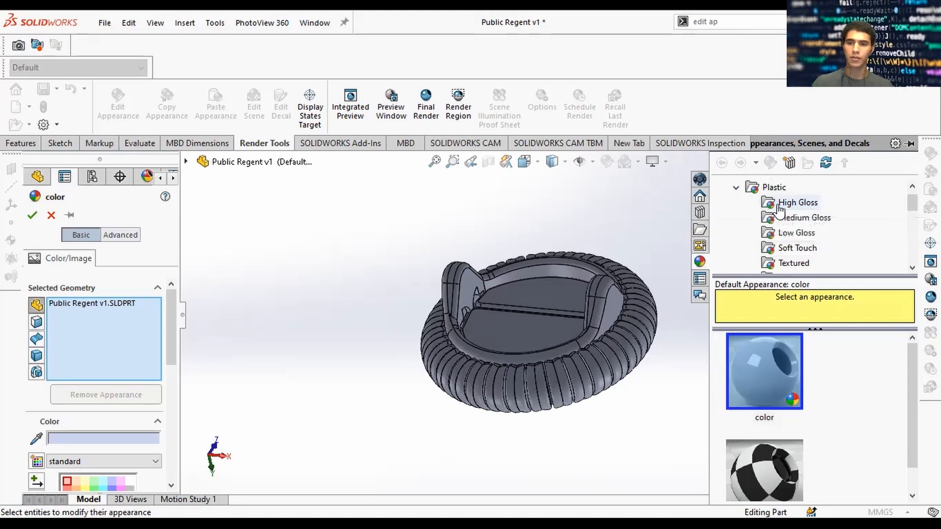
pyautogui.click(818, 207)
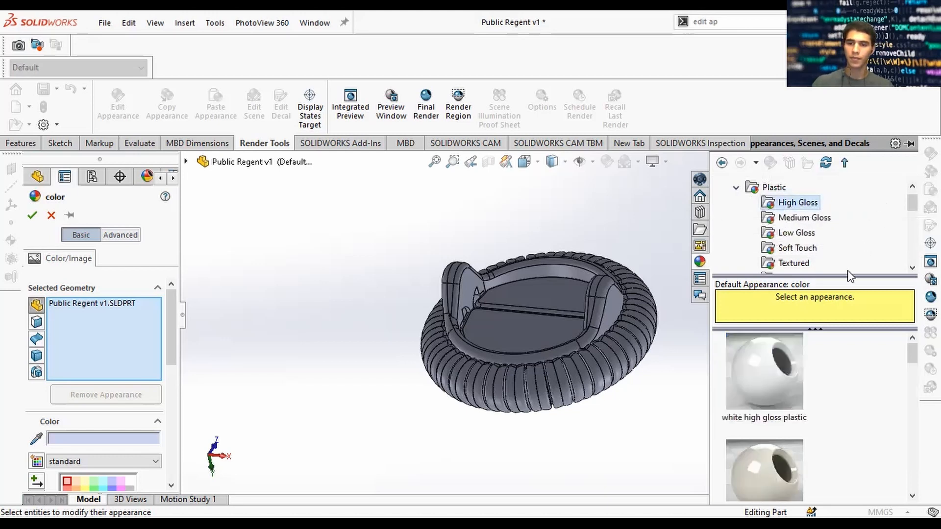
pyautogui.scroll(-5, 809, 372)
pyautogui.scroll(-1, 795, 377)
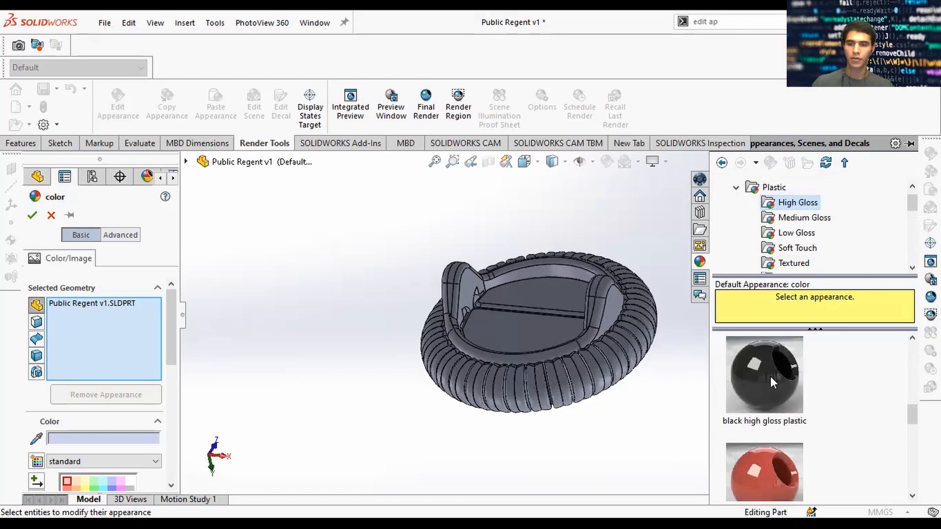
pyautogui.moveTo(770, 381); pyautogui.dragTo(615, 306)
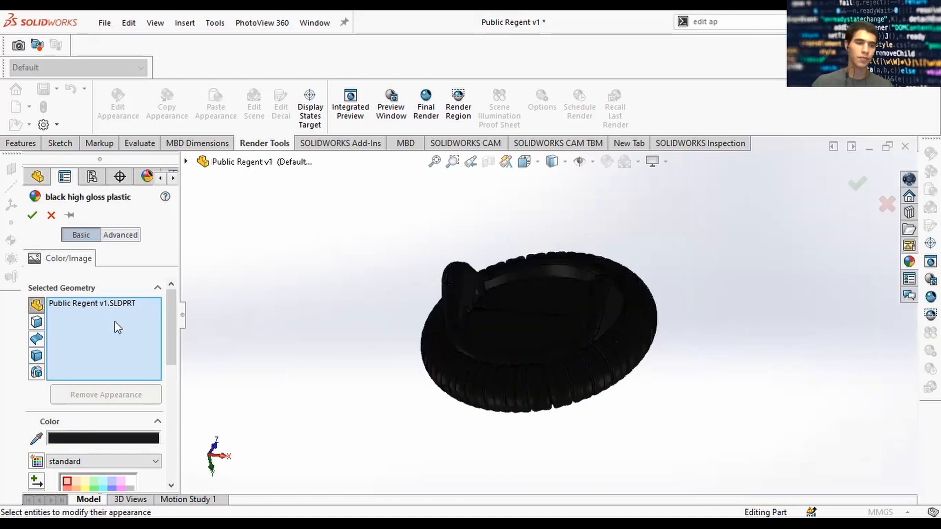
# Switch the appearance's geometry selection filter to solid bodies
pyautogui.click(36, 321)
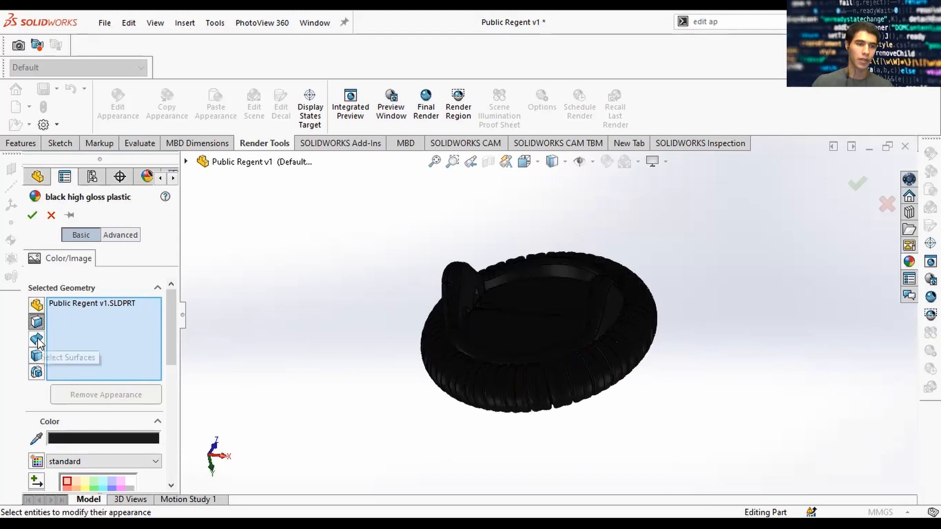
pyautogui.click(37, 340)
pyautogui.click(38, 357)
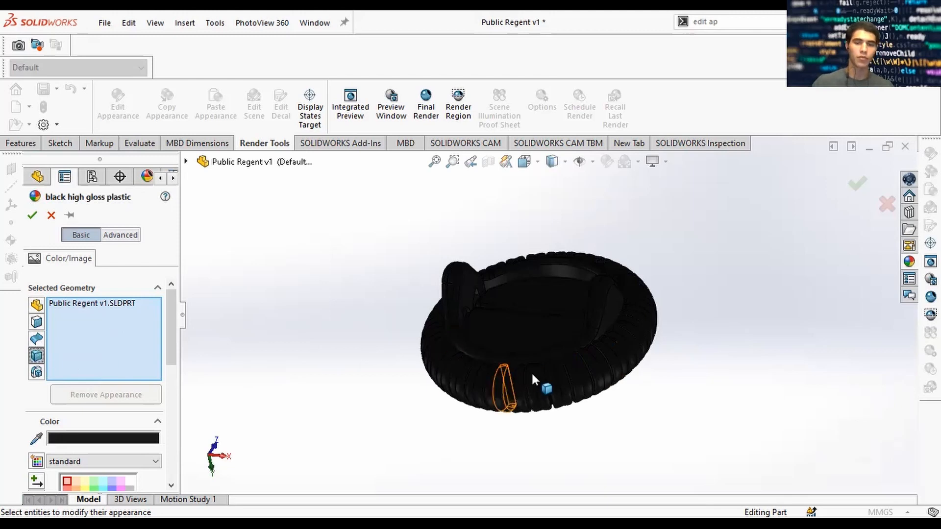
# Look through the high gloss and textured plastics and apply white medium gloss plastic to the part
pyautogui.click(910, 263)
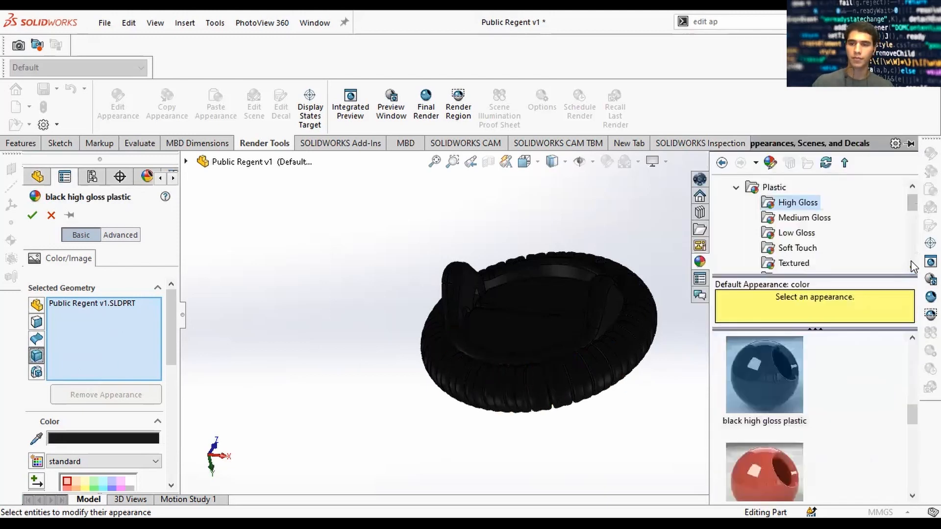
pyautogui.scroll(-5, 774, 375)
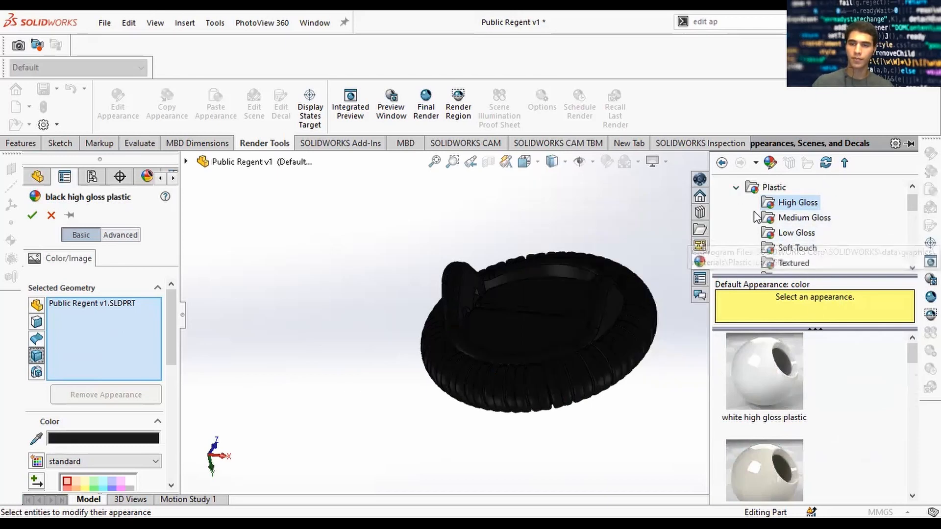
pyautogui.click(791, 265)
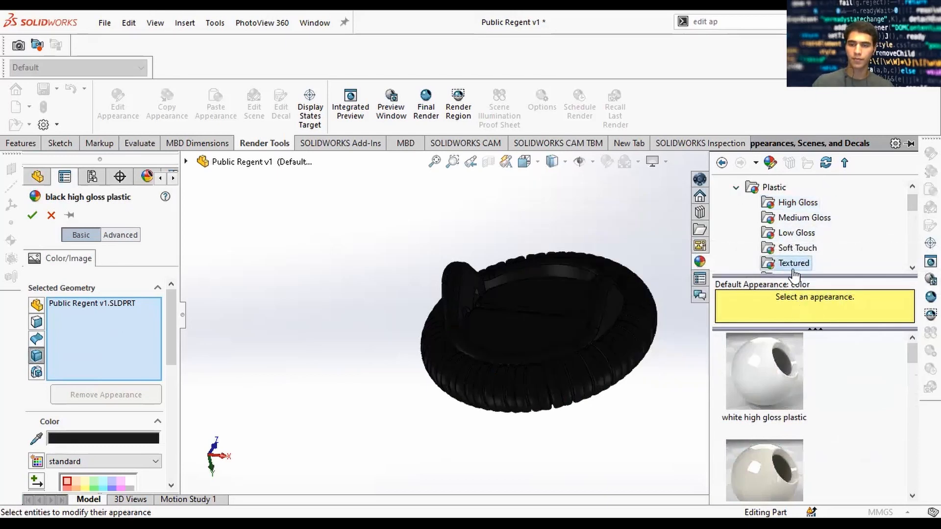
pyautogui.scroll(-6, 786, 357)
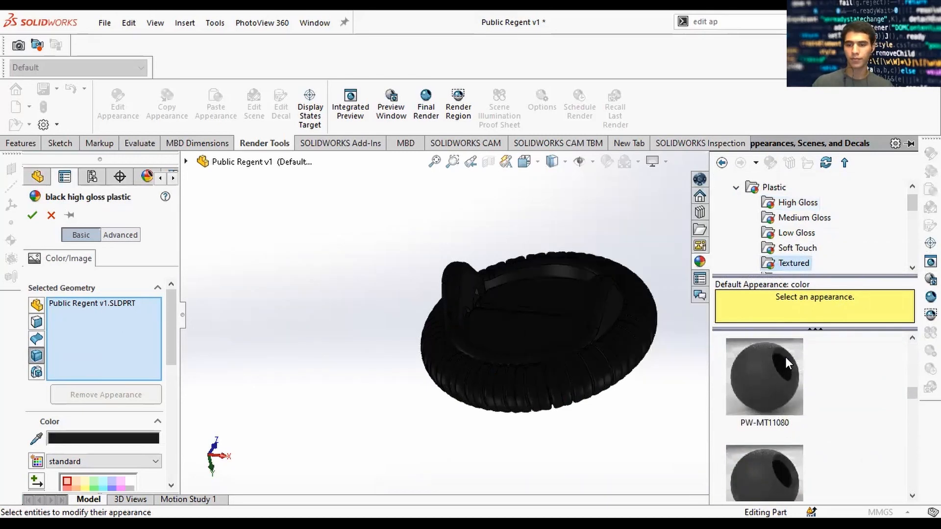
pyautogui.scroll(-2, 785, 358)
pyautogui.scroll(2, 786, 358)
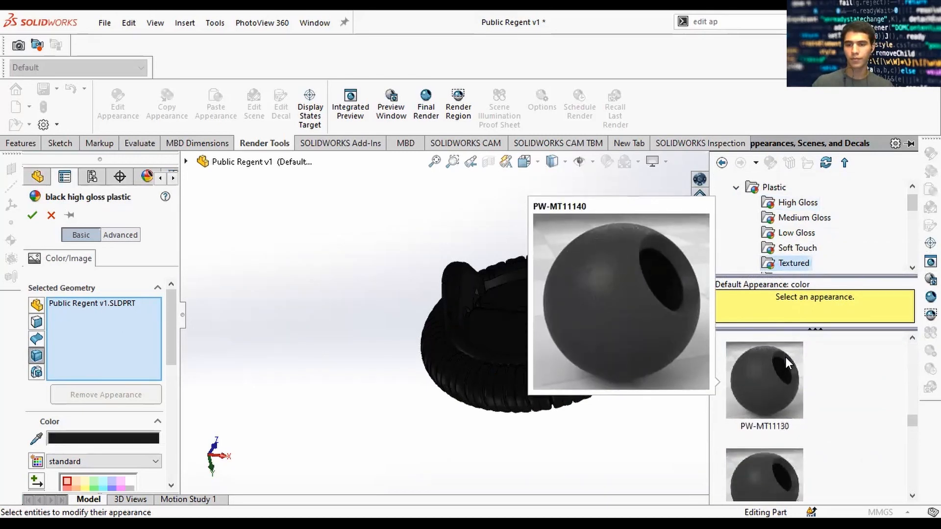
pyautogui.scroll(1, 787, 237)
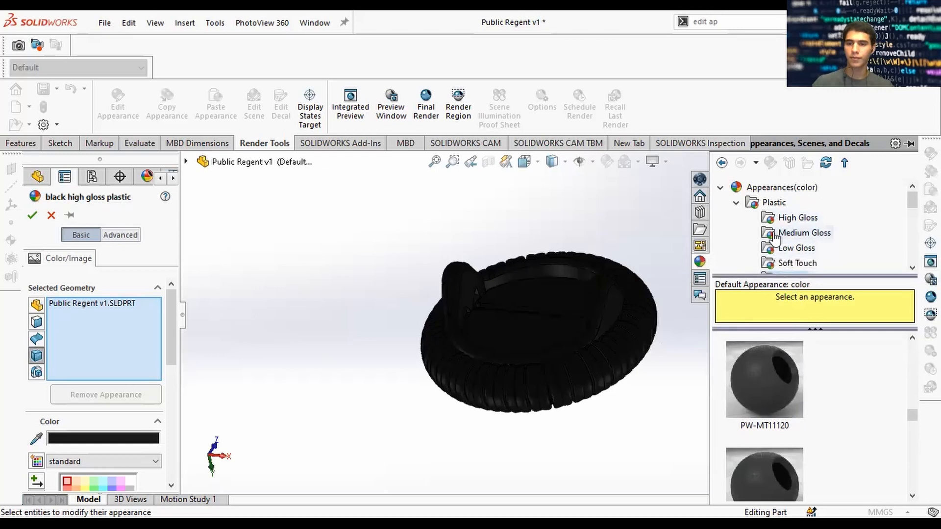
pyautogui.click(787, 234)
pyautogui.click(772, 386)
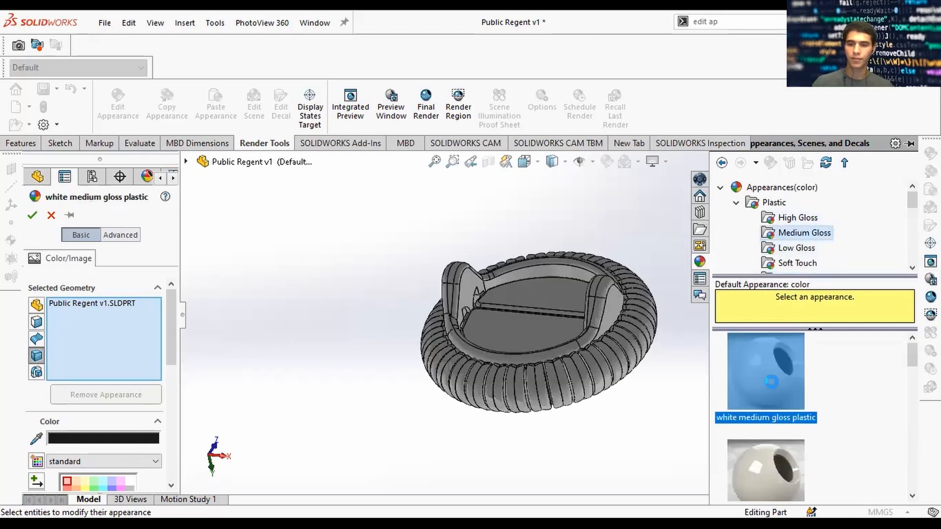
# Clear the appearance's selected geometry, reselect the whole part for white medium gloss plastic, and accept the appearance
pyautogui.click(37, 338)
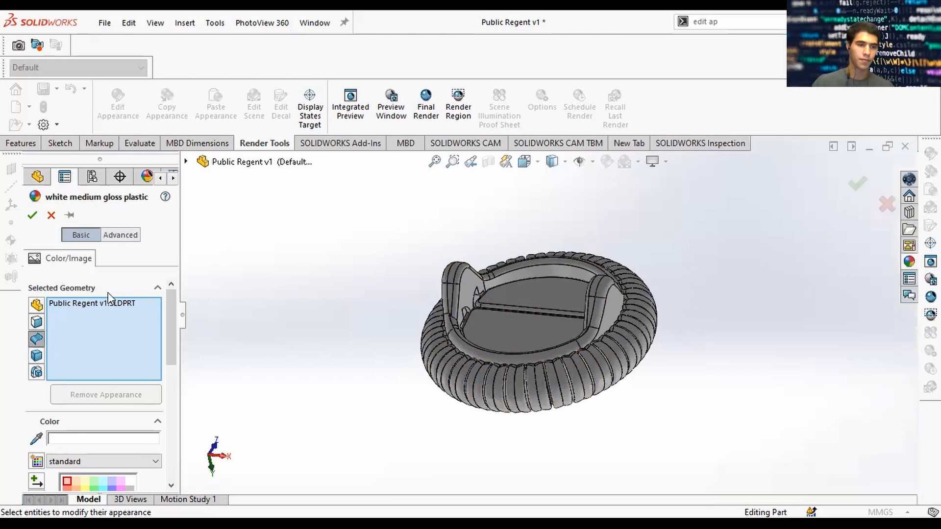
pyautogui.rightClick(133, 306)
pyautogui.click(147, 319)
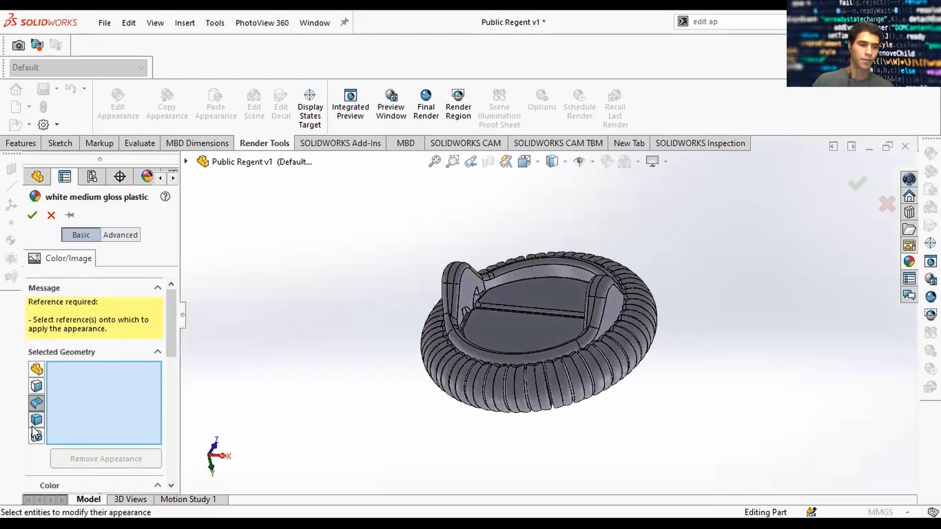
pyautogui.click(516, 391)
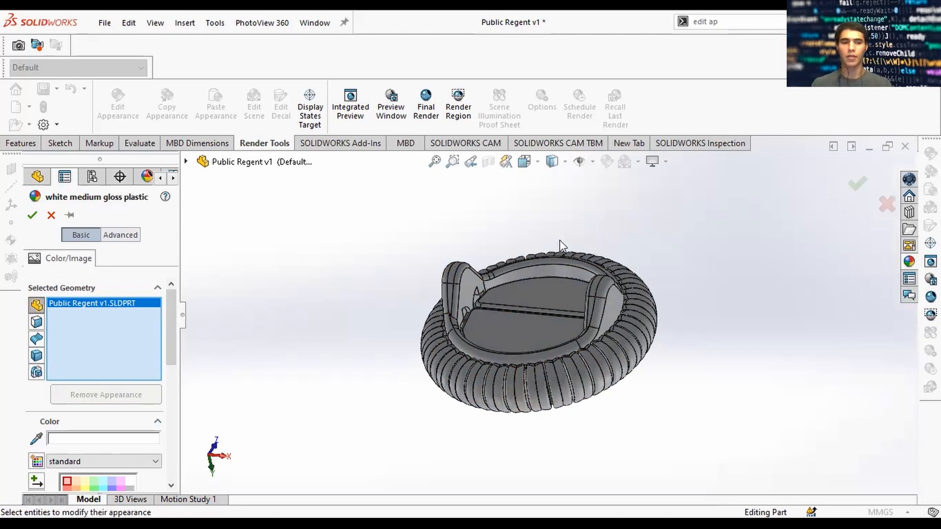
pyautogui.click(32, 216)
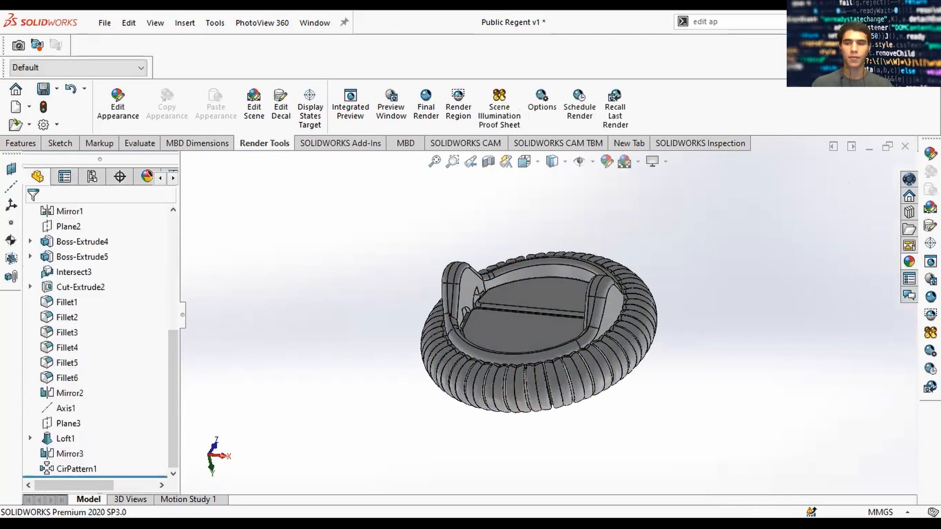
# Set the part's scene to the Reflective Floor Black studio scene and accept it
pyautogui.click(930, 207)
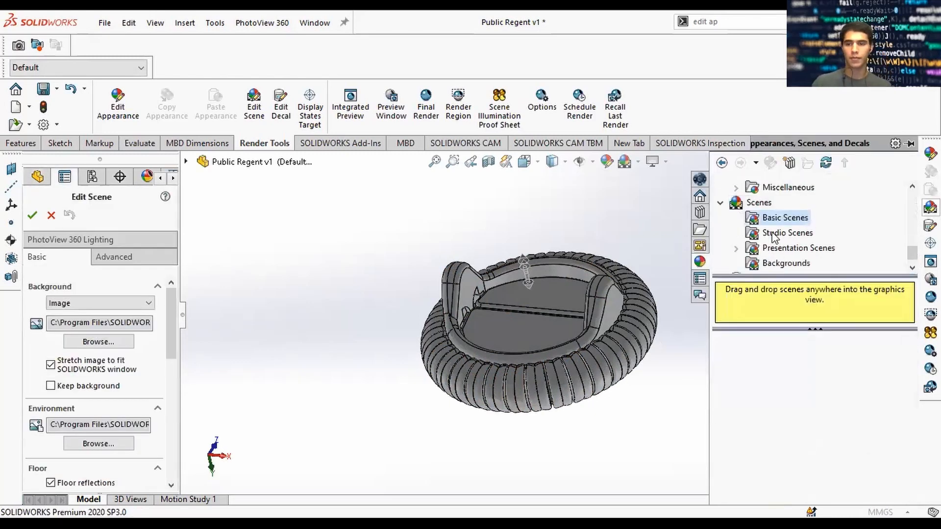
pyautogui.click(773, 235)
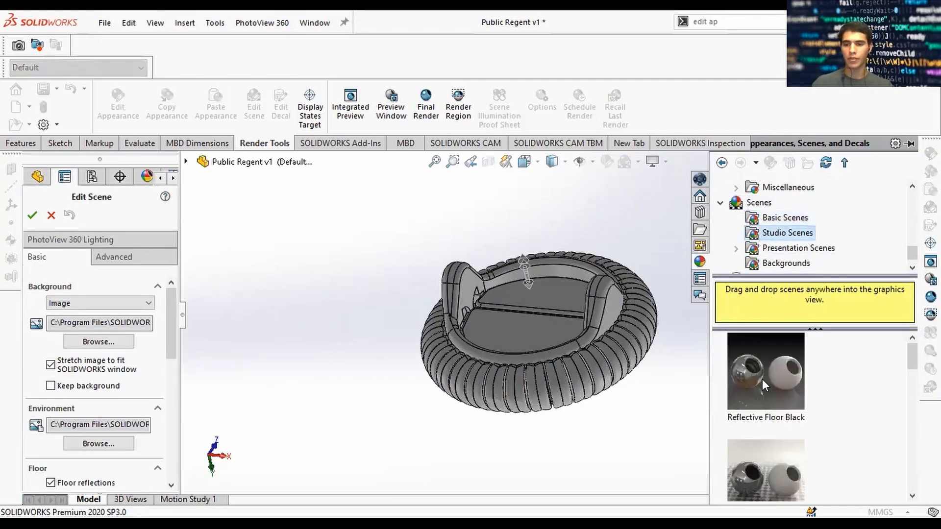
pyautogui.doubleClick(763, 378)
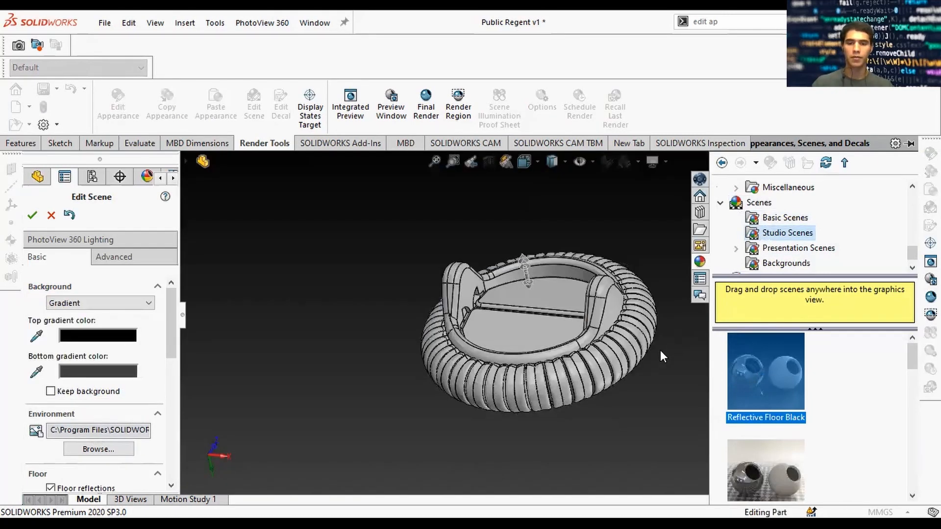
pyautogui.moveTo(660, 356); pyautogui.dragTo(633, 344, button='middle')
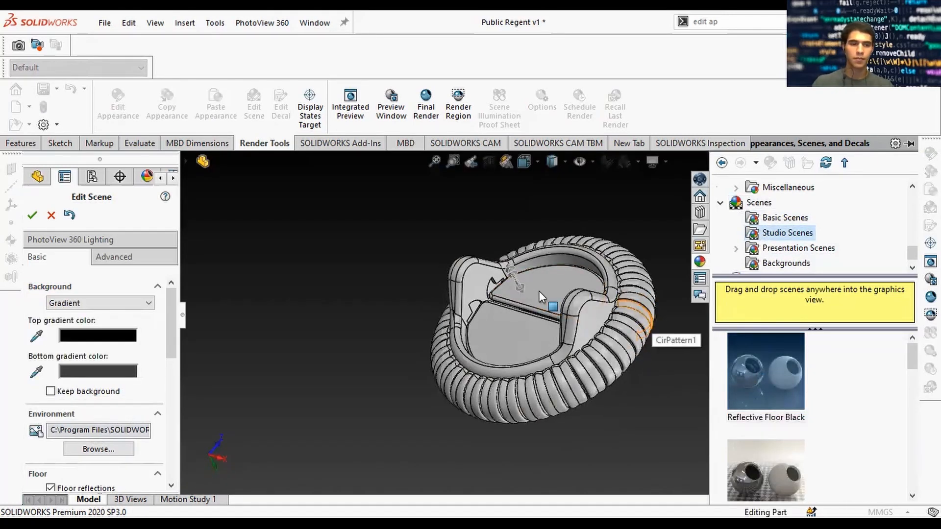
pyautogui.click(33, 215)
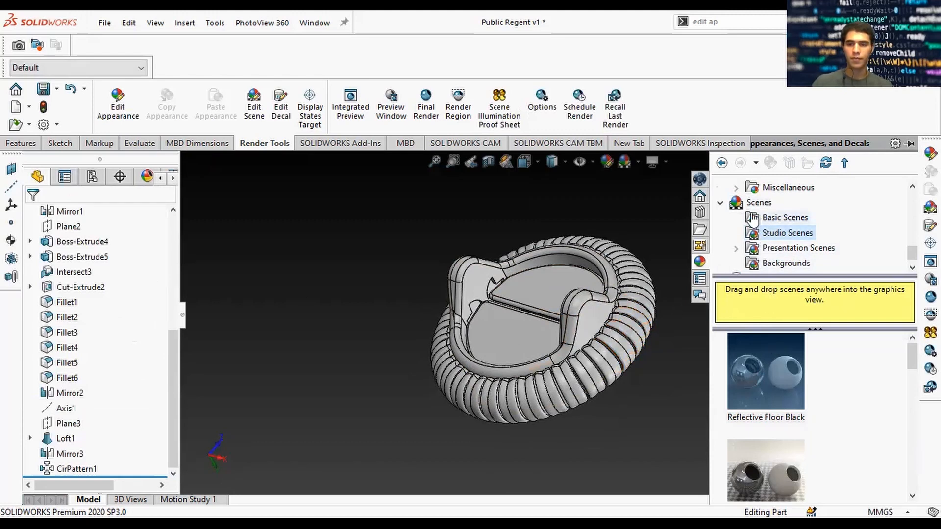
pyautogui.click(666, 335)
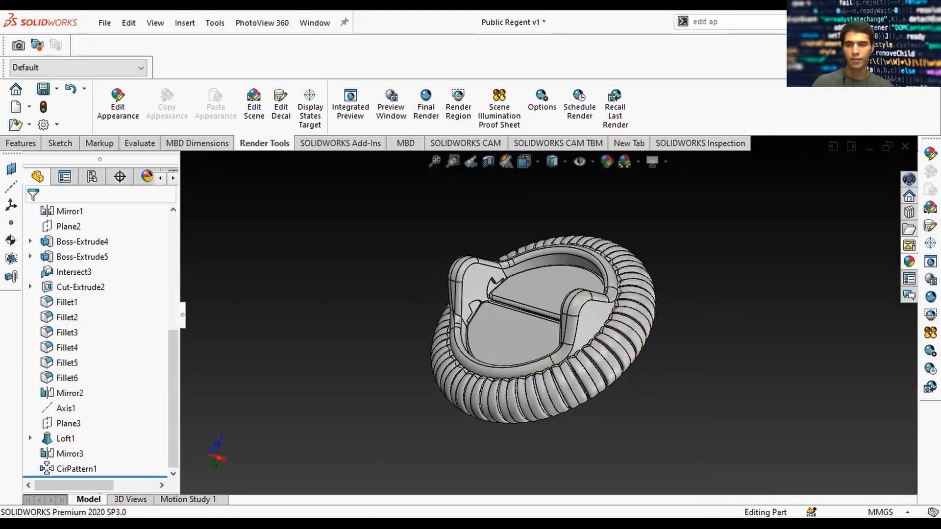
# Apply the white high gloss plastic appearance to the ribbed ring's body
pyautogui.click(909, 261)
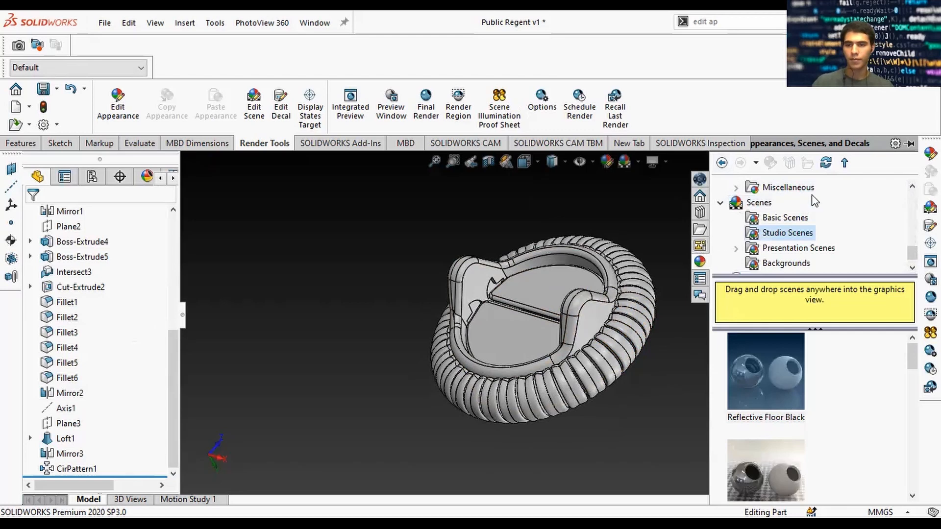
pyautogui.scroll(10, 808, 221)
pyautogui.click(797, 217)
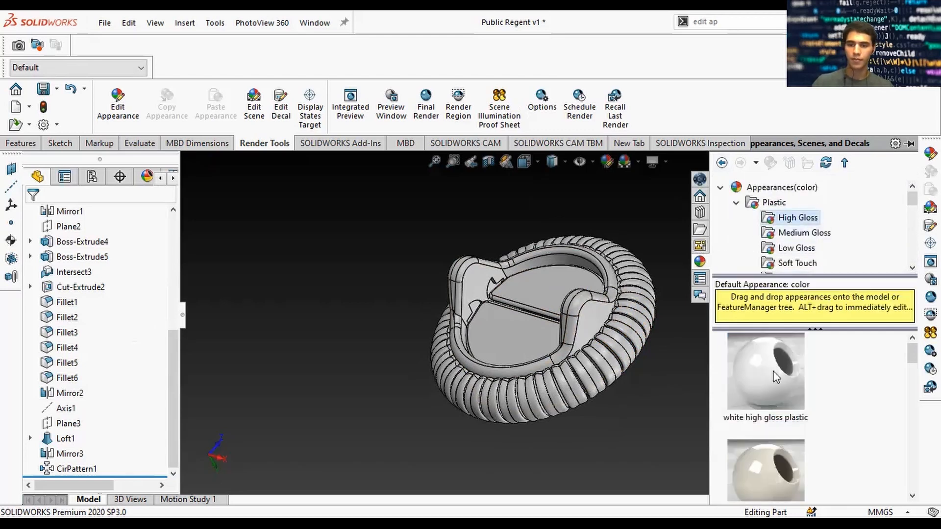
pyautogui.click(770, 378)
pyautogui.moveTo(770, 376); pyautogui.dragTo(657, 388)
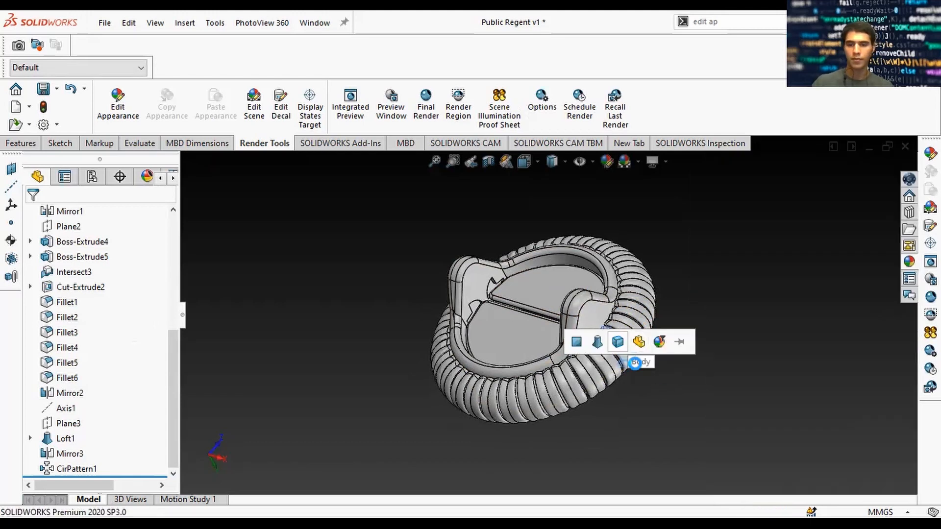
pyautogui.click(618, 345)
# Change the whole part's appearance to white high gloss plastic and accept it
pyautogui.moveTo(689, 394); pyautogui.dragTo(418, 252)
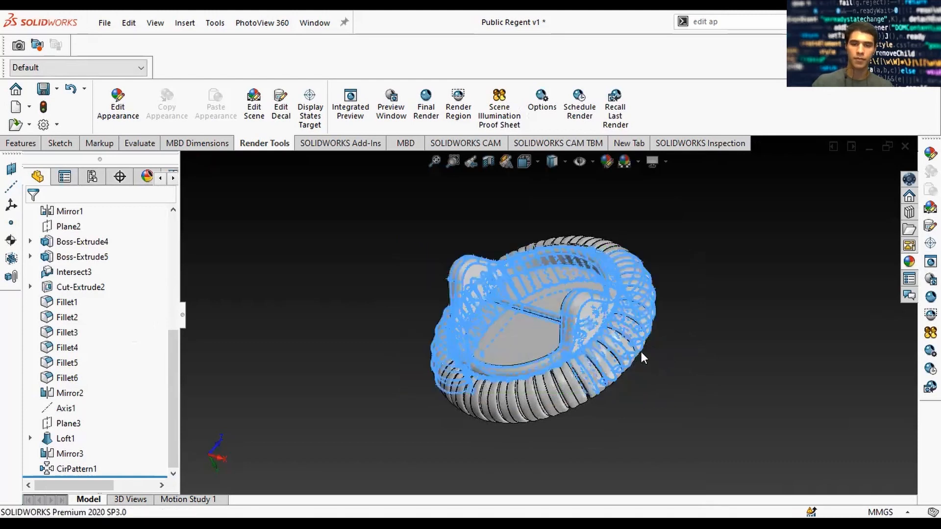
pyautogui.click(654, 379)
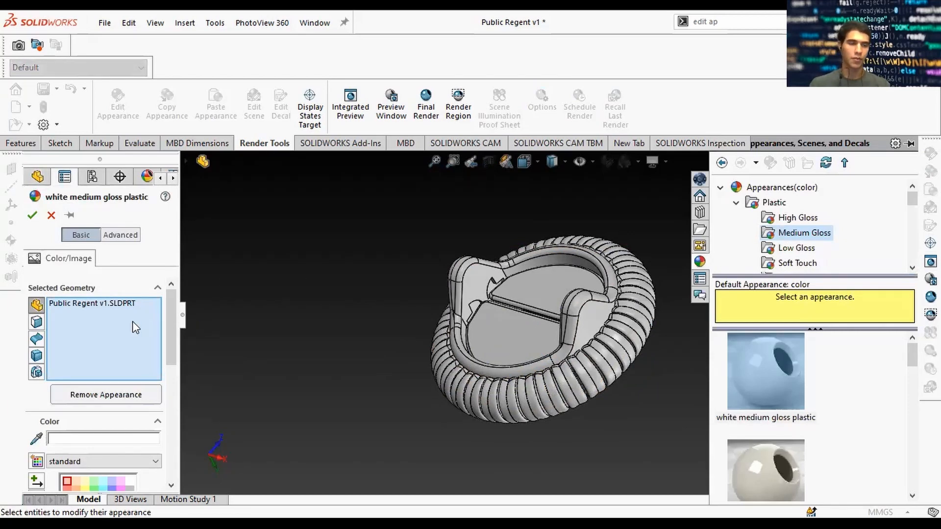
pyautogui.click(797, 218)
pyautogui.click(782, 384)
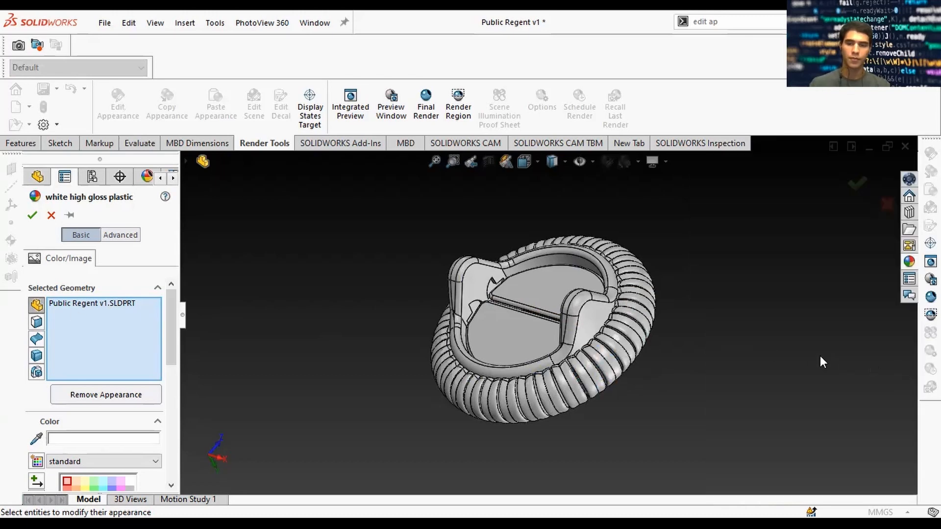
pyautogui.click(851, 184)
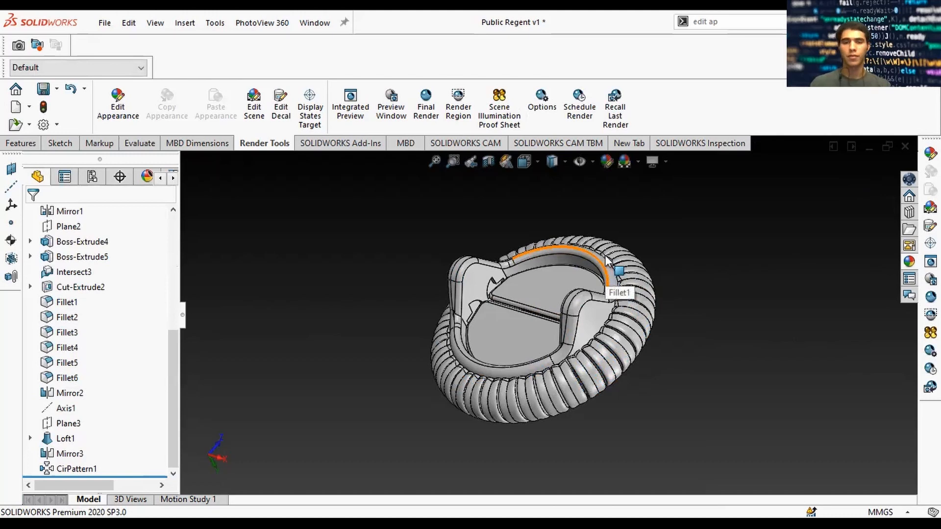
# Save the part and run a final render without camera or perspective, turning off further display of the perspective recommendation
pyautogui.scroll(-2, 600, 246)
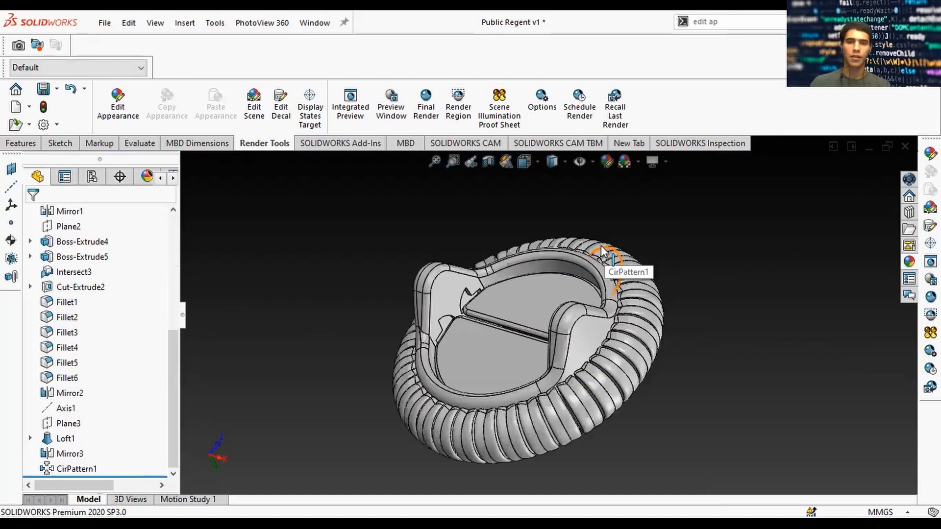
pyautogui.click(43, 89)
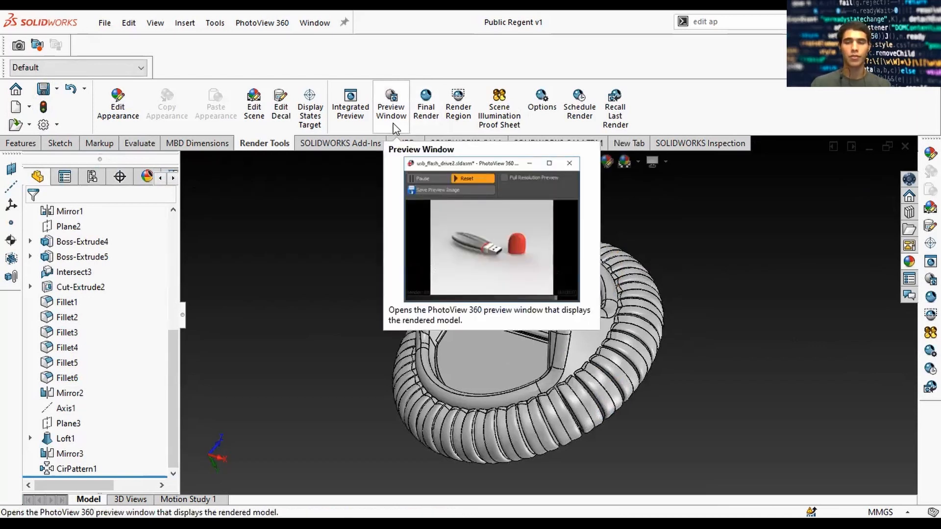
pyautogui.click(428, 122)
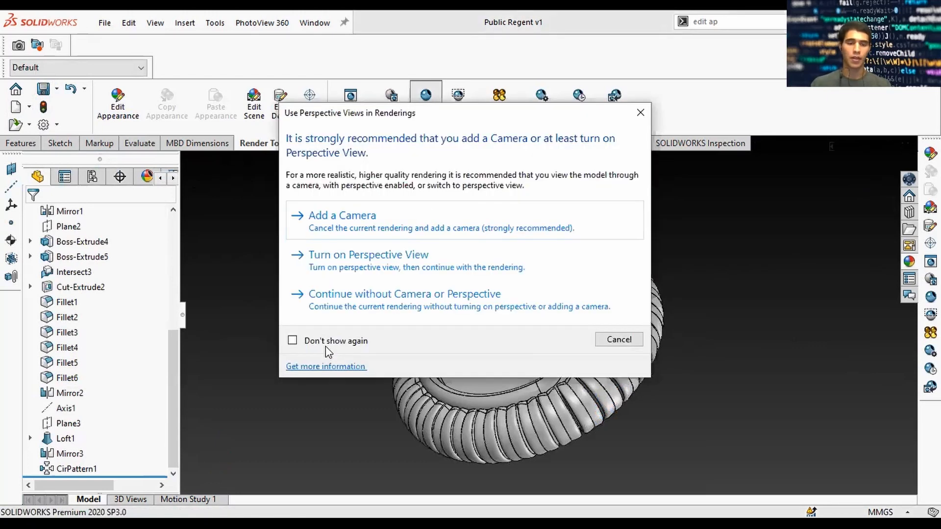
pyautogui.click(292, 342)
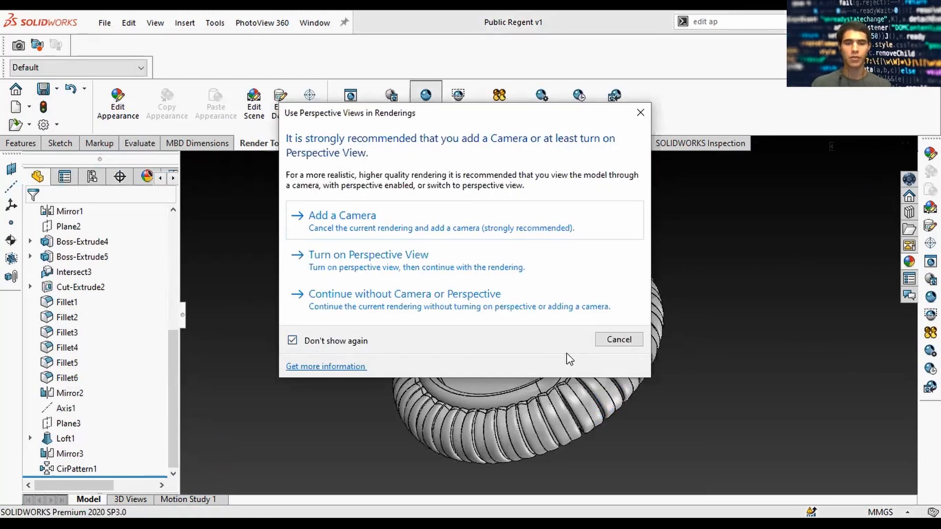
pyautogui.click(381, 300)
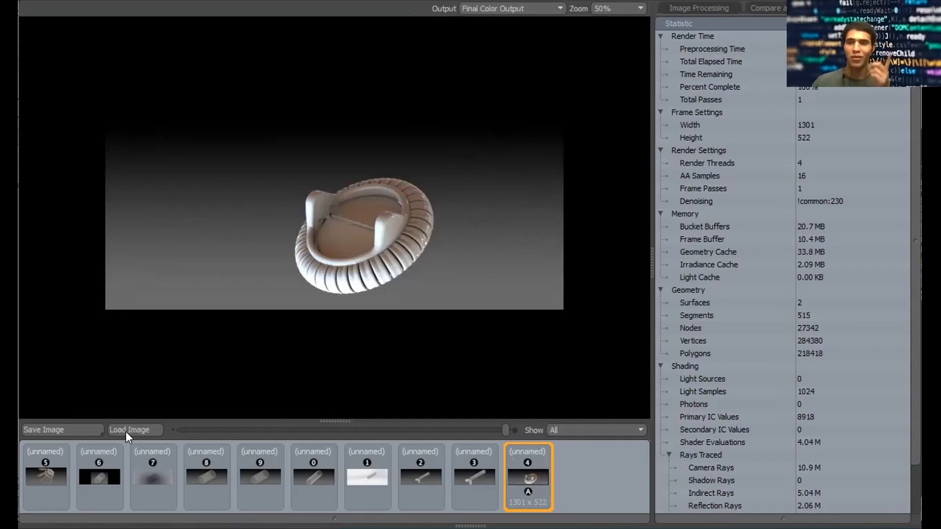
# Save the rendered image in the Downloads folder as Public Regent v1
pyautogui.click(87, 430)
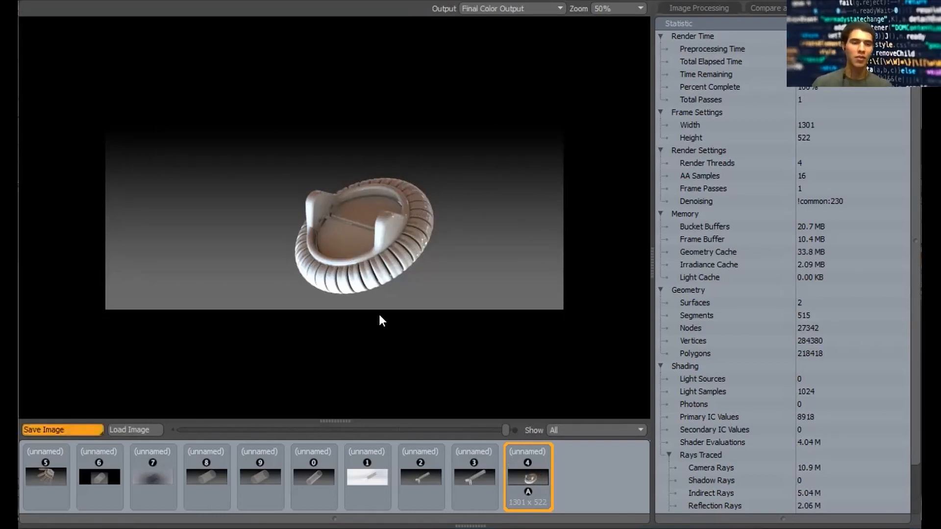
pyautogui.write('Public ')
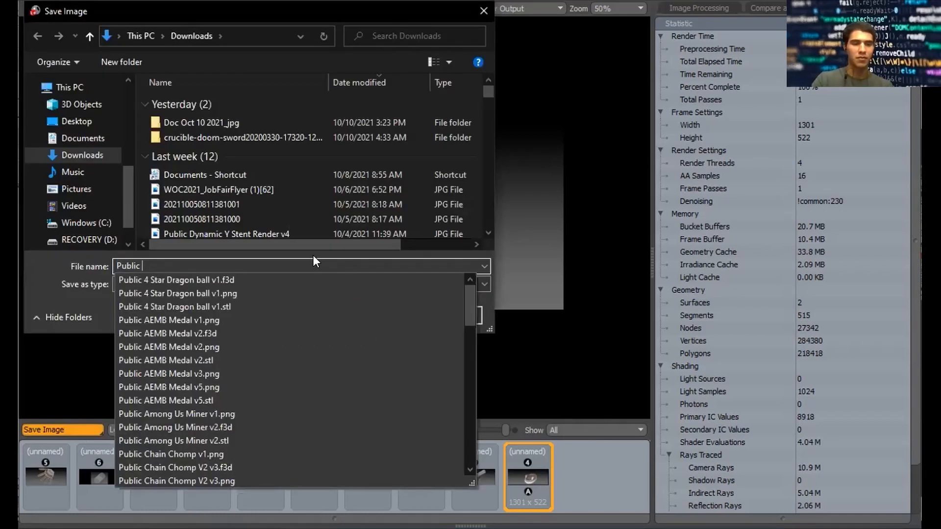
pyautogui.write('Regent v1')
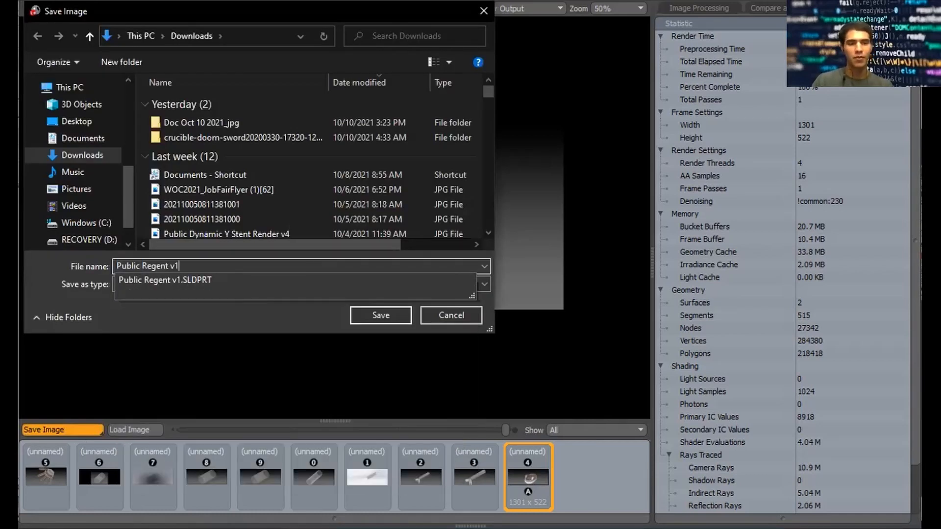
pyautogui.click(380, 315)
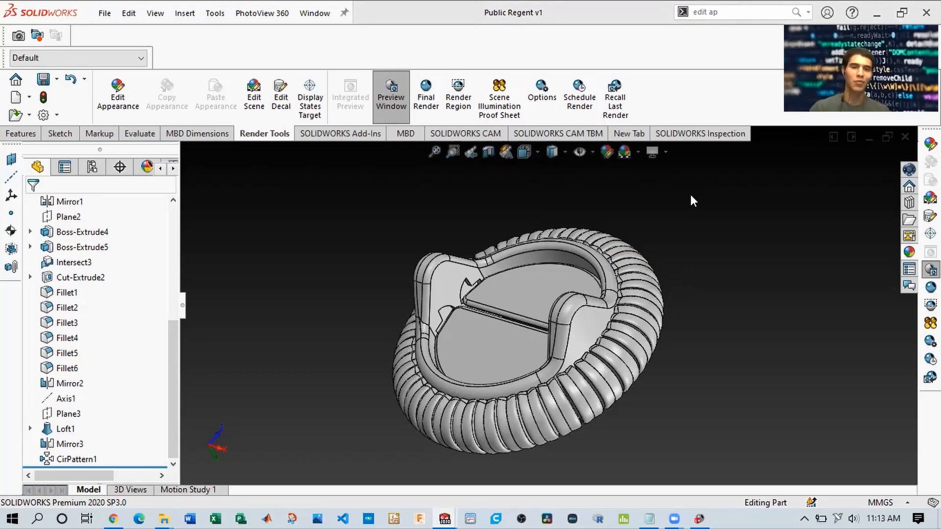
pyautogui.click(725, 75)
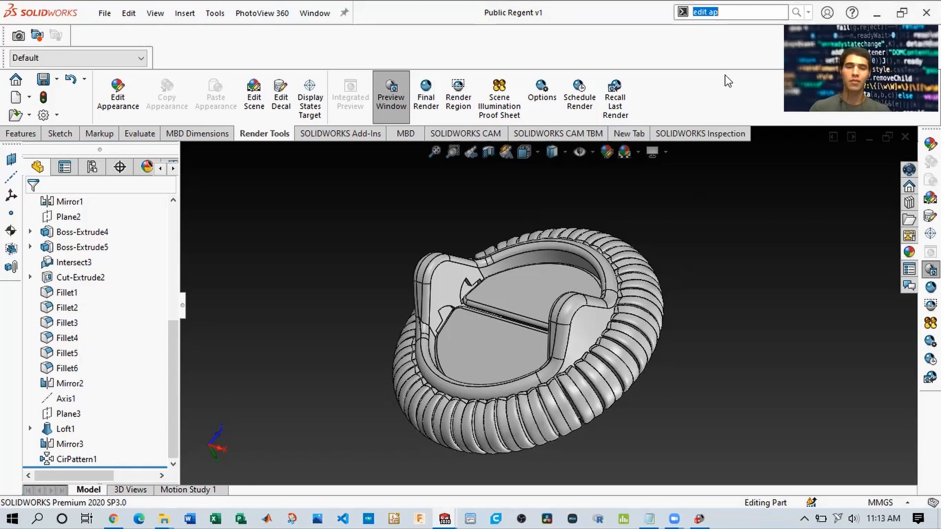